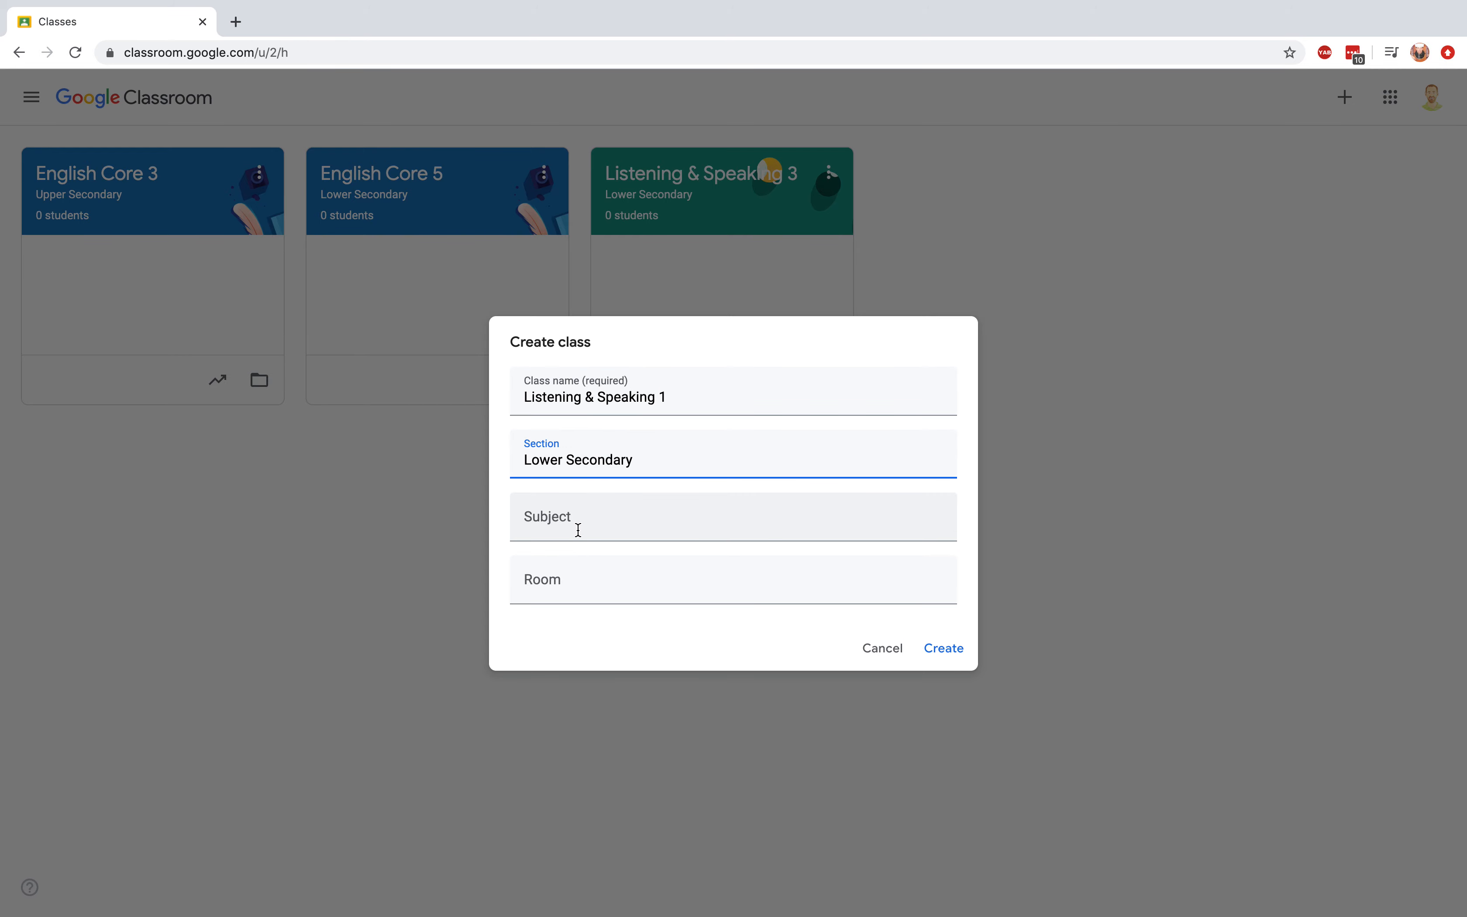
# - Set the new class's subject to English and room to M1/1, M1/2, and create the class
pyautogui.click(578, 530)
pyautogui.write('English')
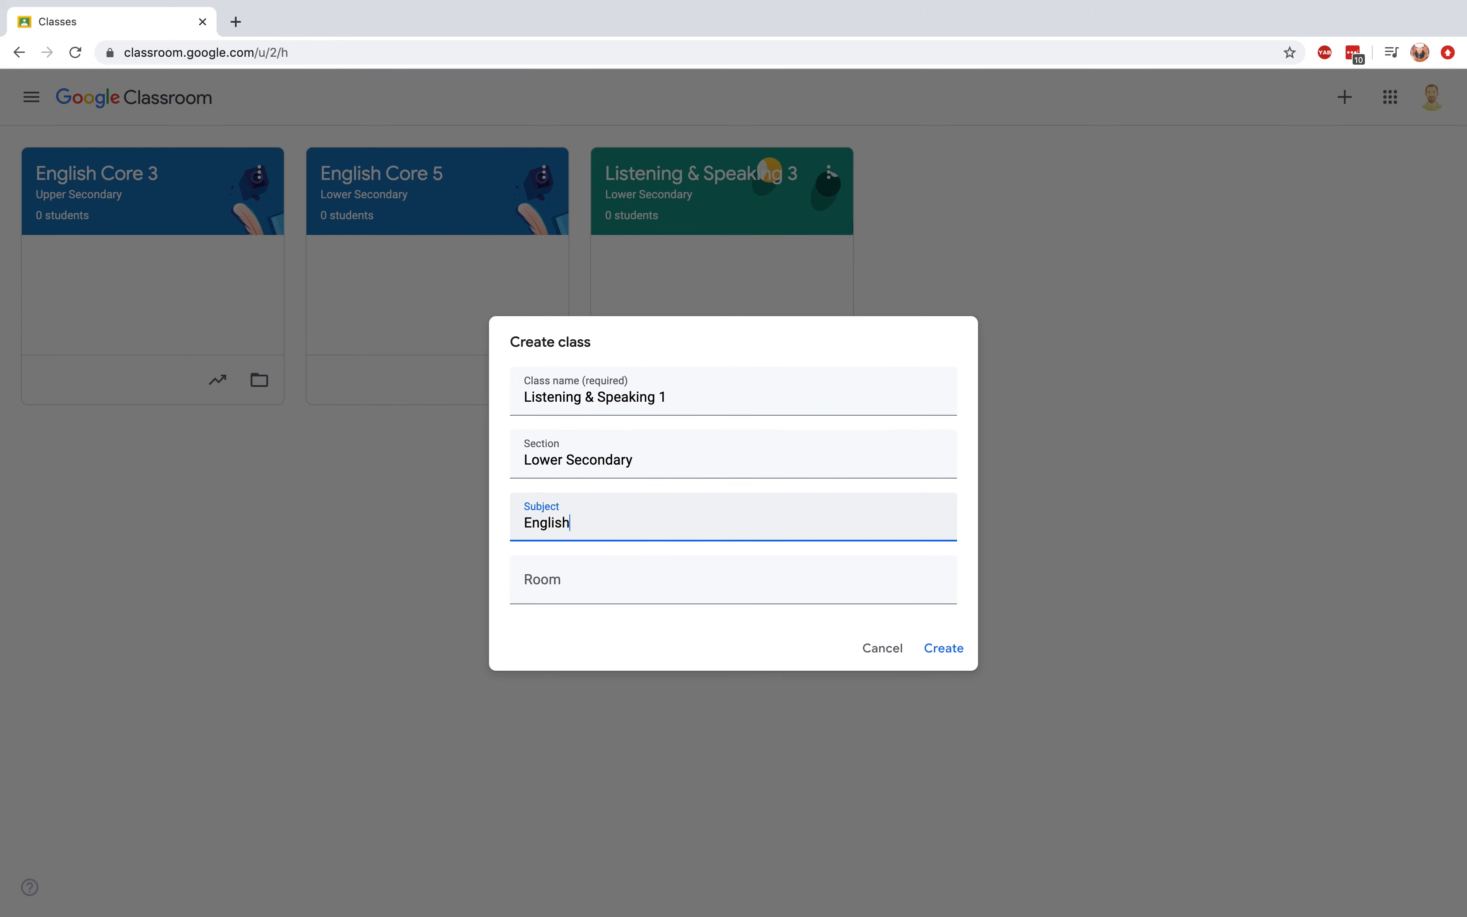
pyautogui.click(545, 598)
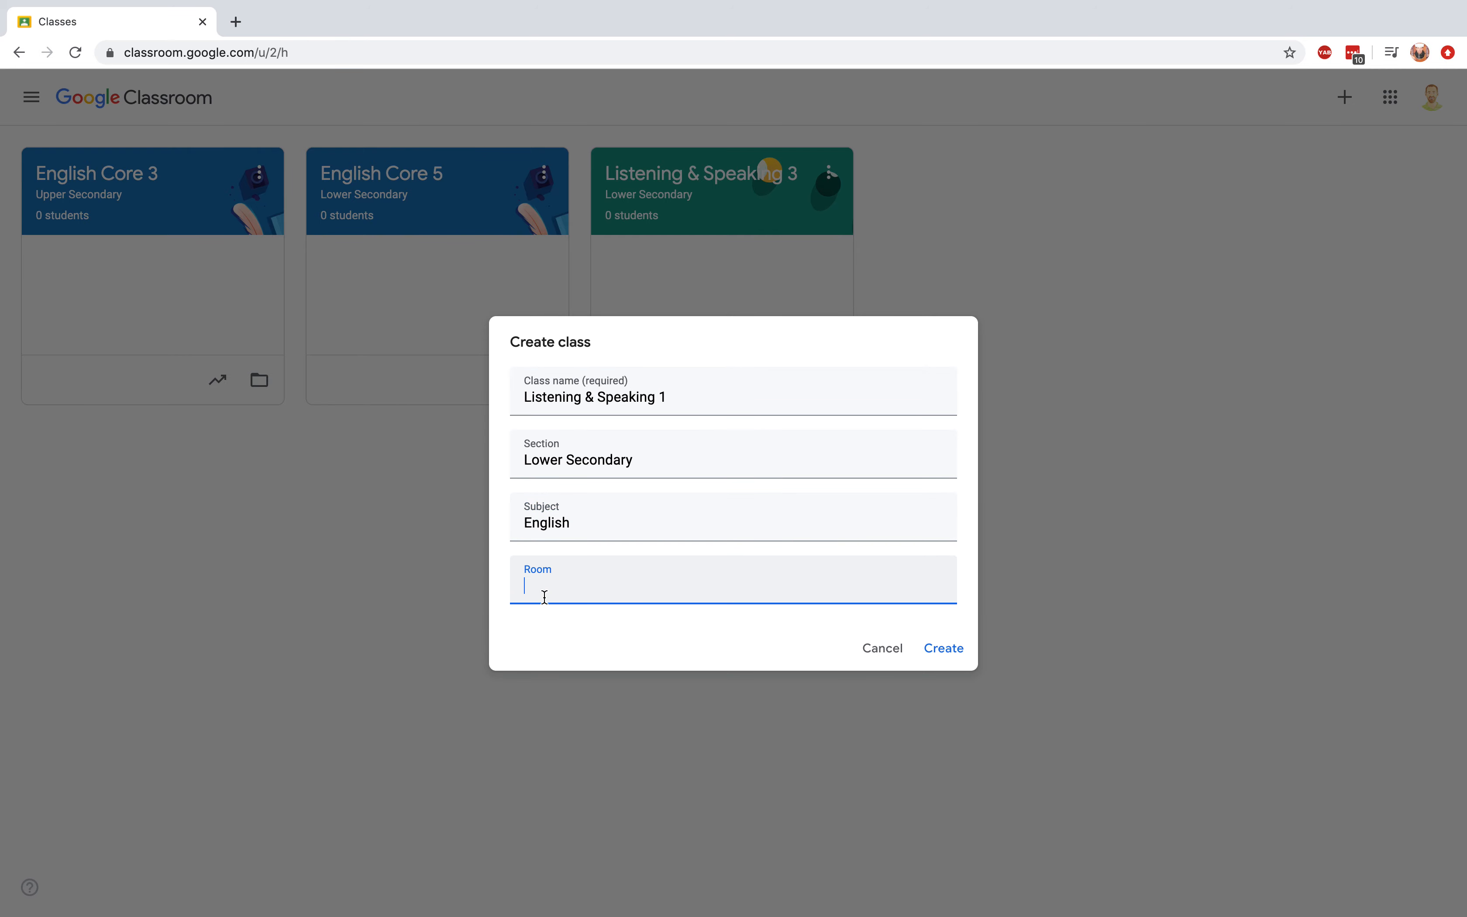
pyautogui.write('M1/1, M1/2')
pyautogui.click(946, 650)
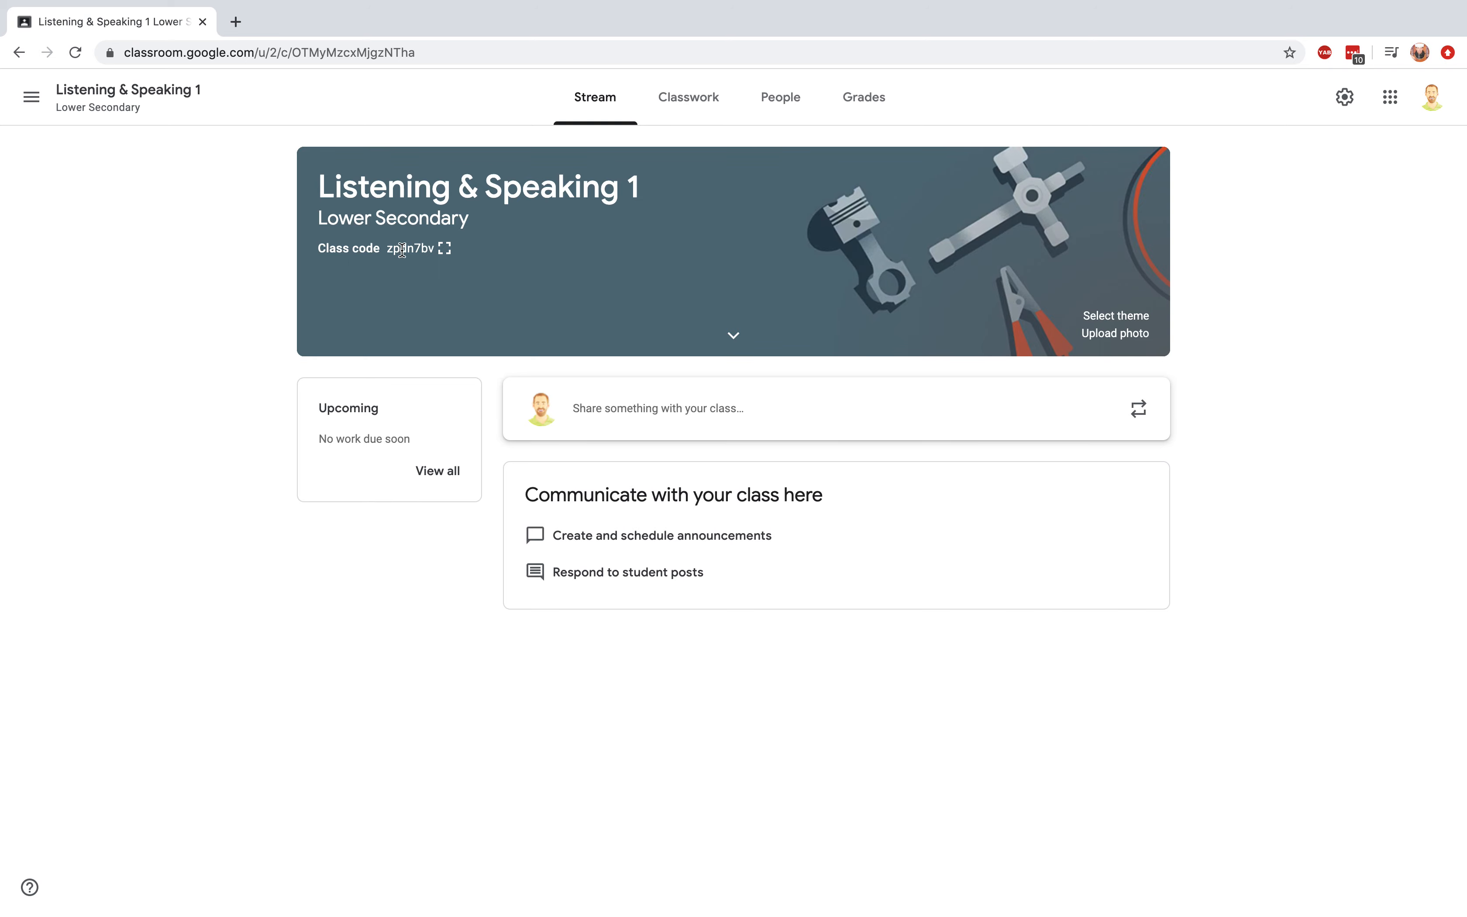
# - Display the class code enlarged, highlight it, and close the enlarged view
pyautogui.click(445, 250)
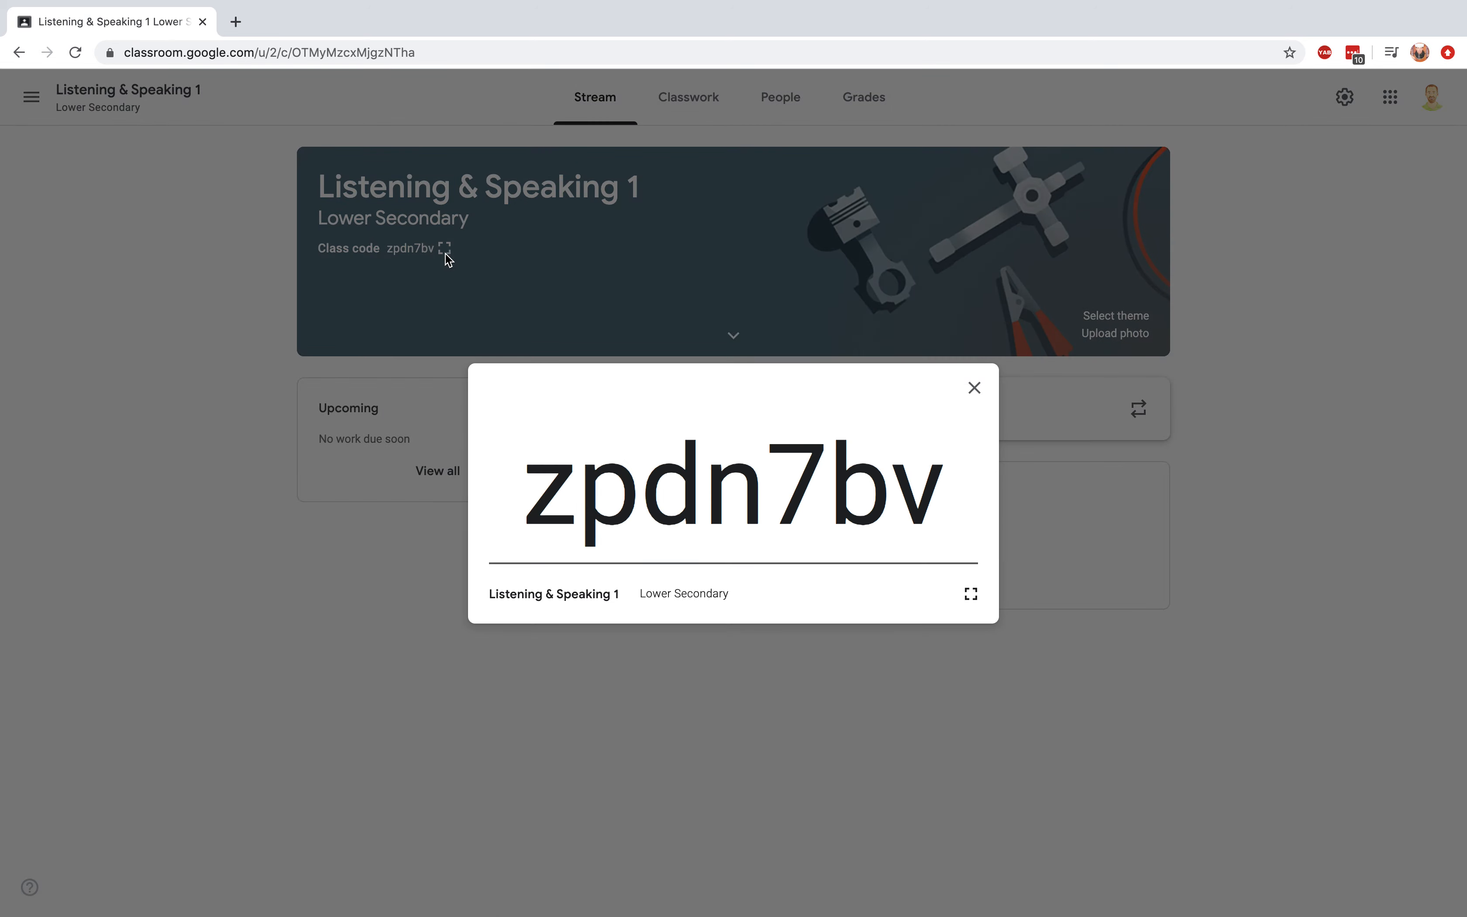
pyautogui.moveTo(524, 485); pyautogui.dragTo(919, 500)
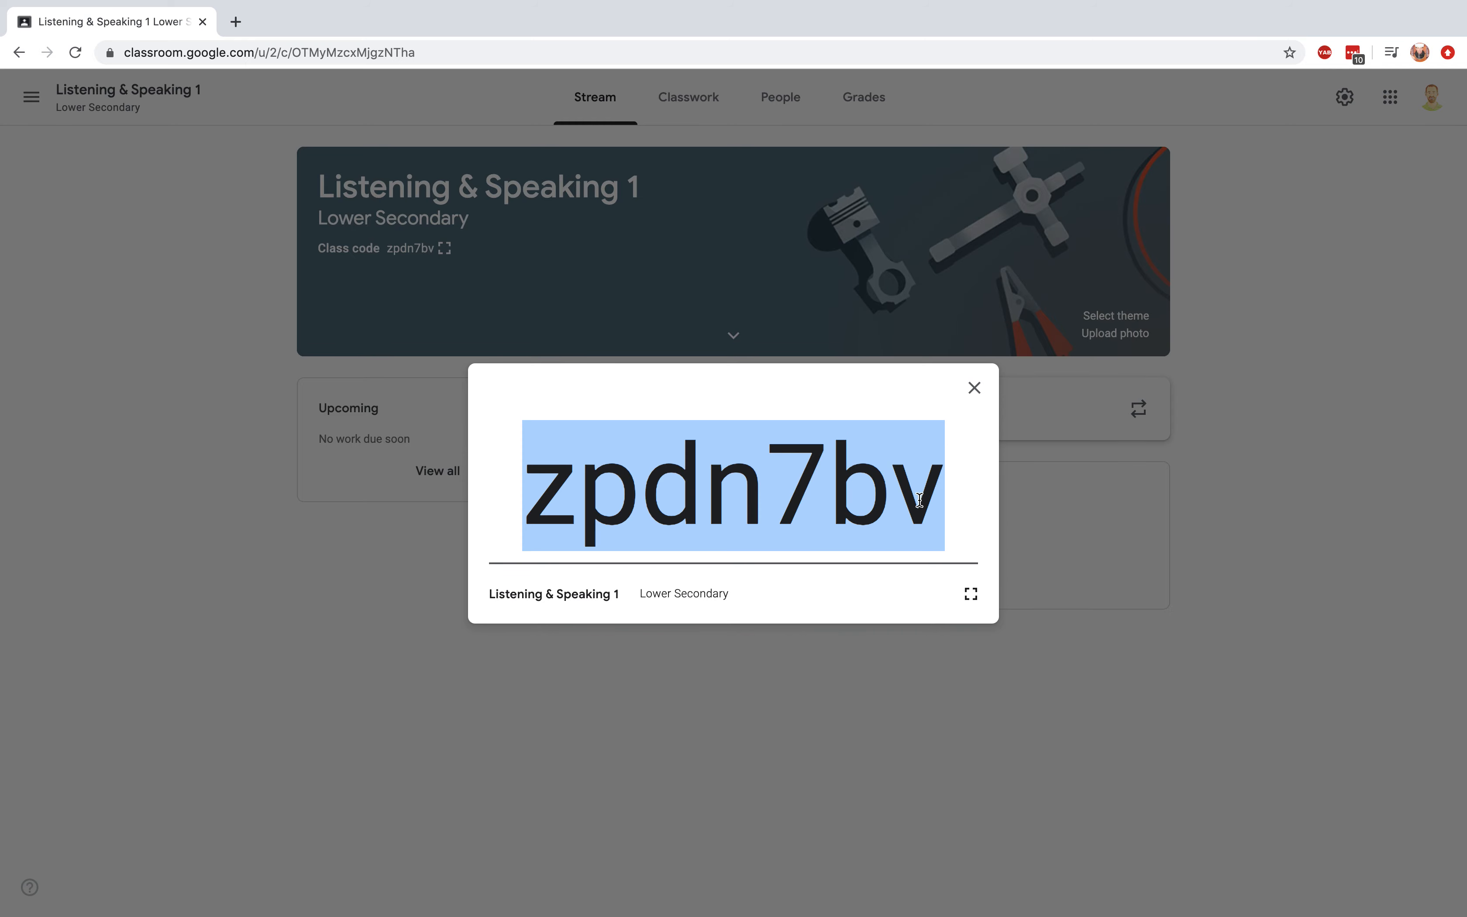
pyautogui.click(974, 388)
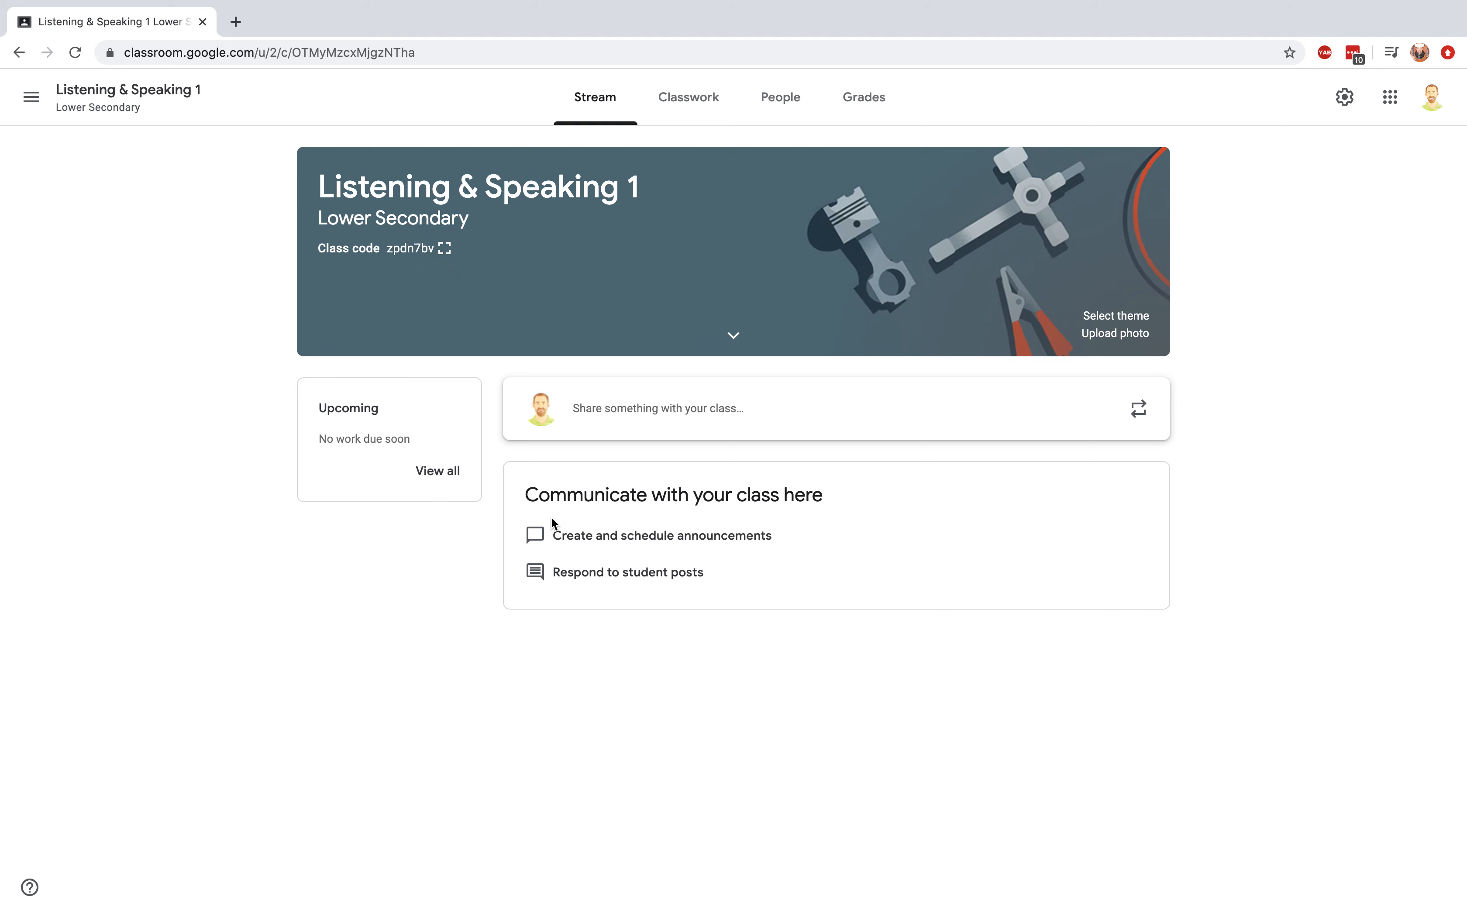
# - Post the announcement "Hello, welcome to Listening and Speaking 1" to all students in the class stream
pyautogui.click(728, 412)
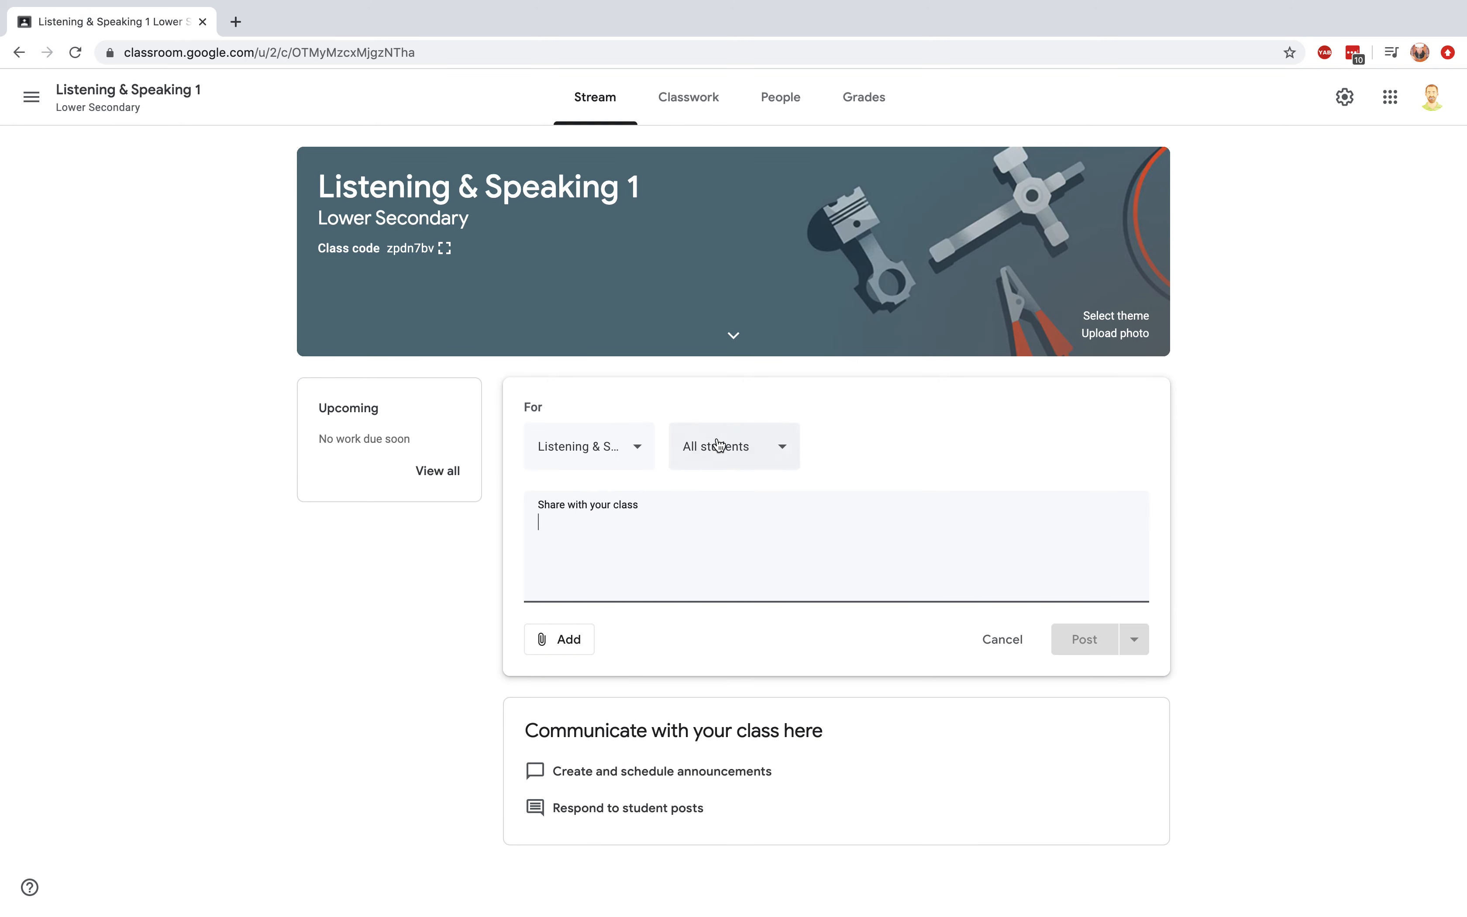
pyautogui.write('Hell')
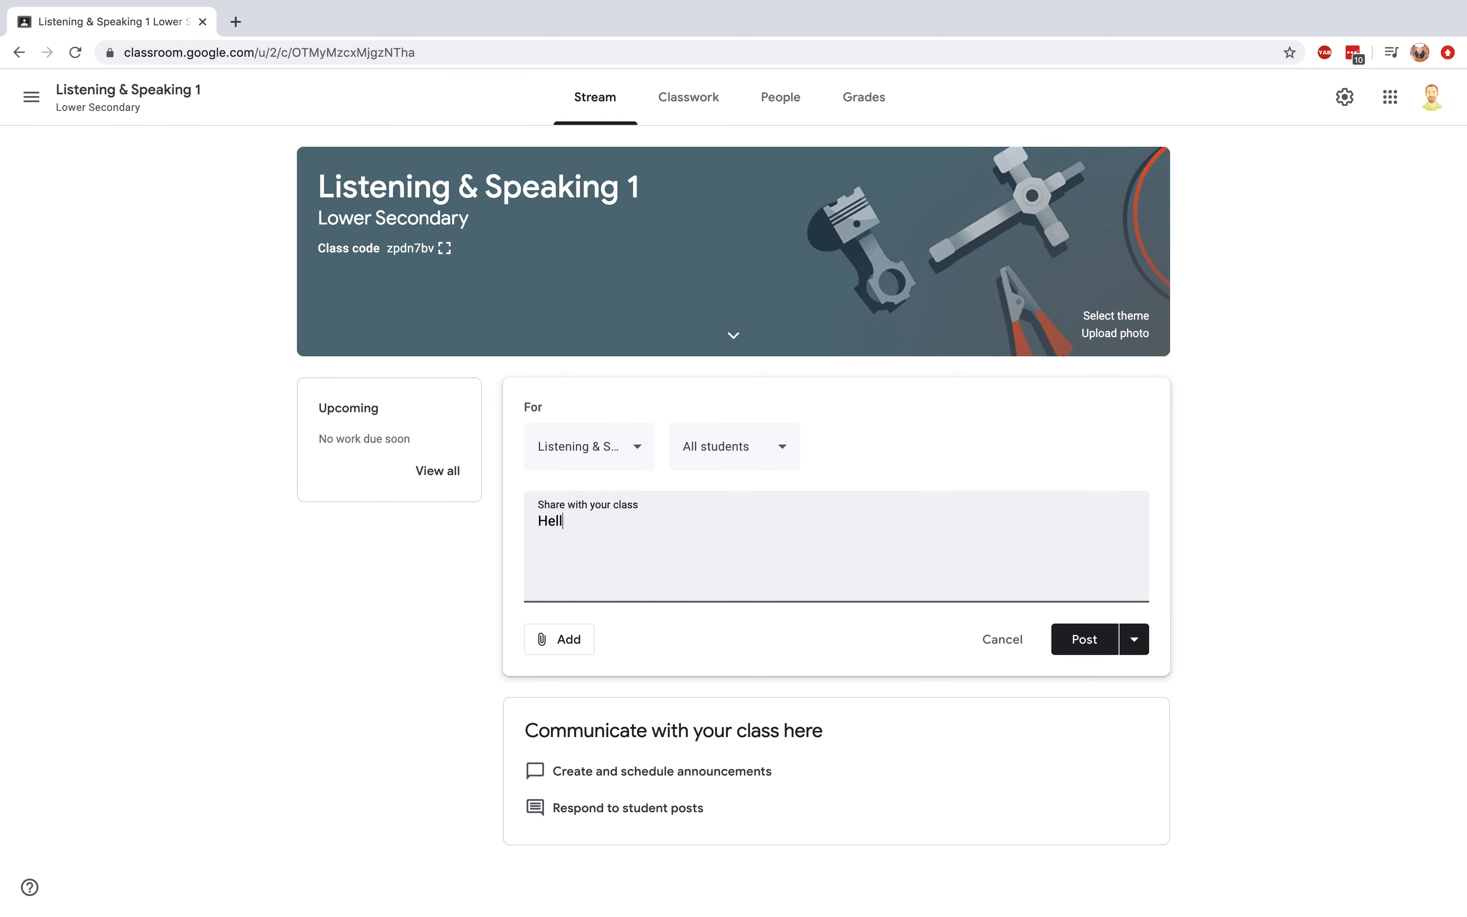
pyautogui.write('o, welcome to Listening and Speaking 1')
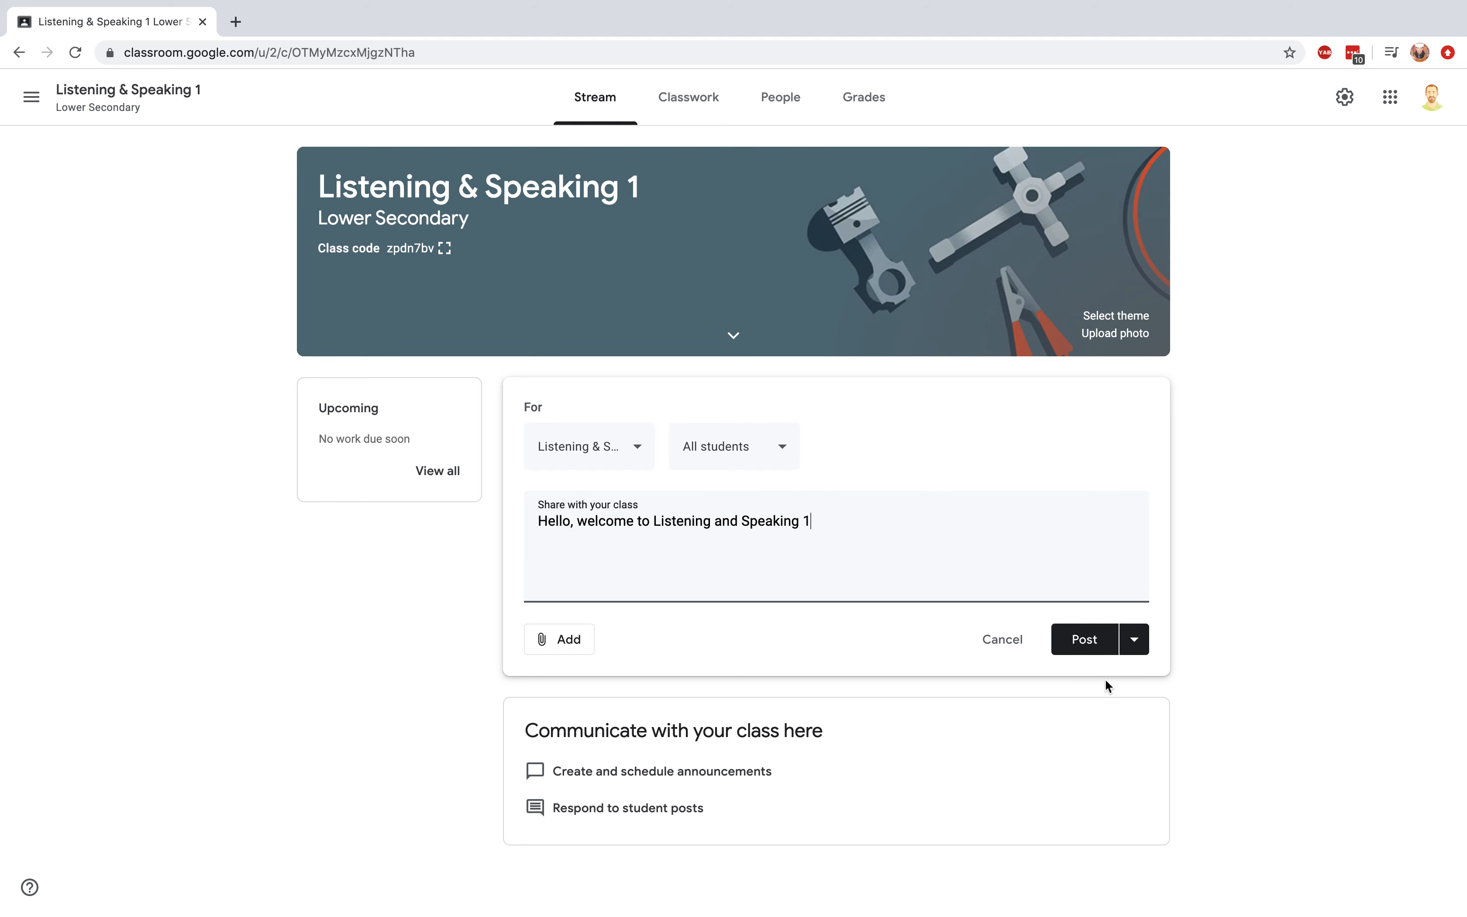
pyautogui.click(1071, 642)
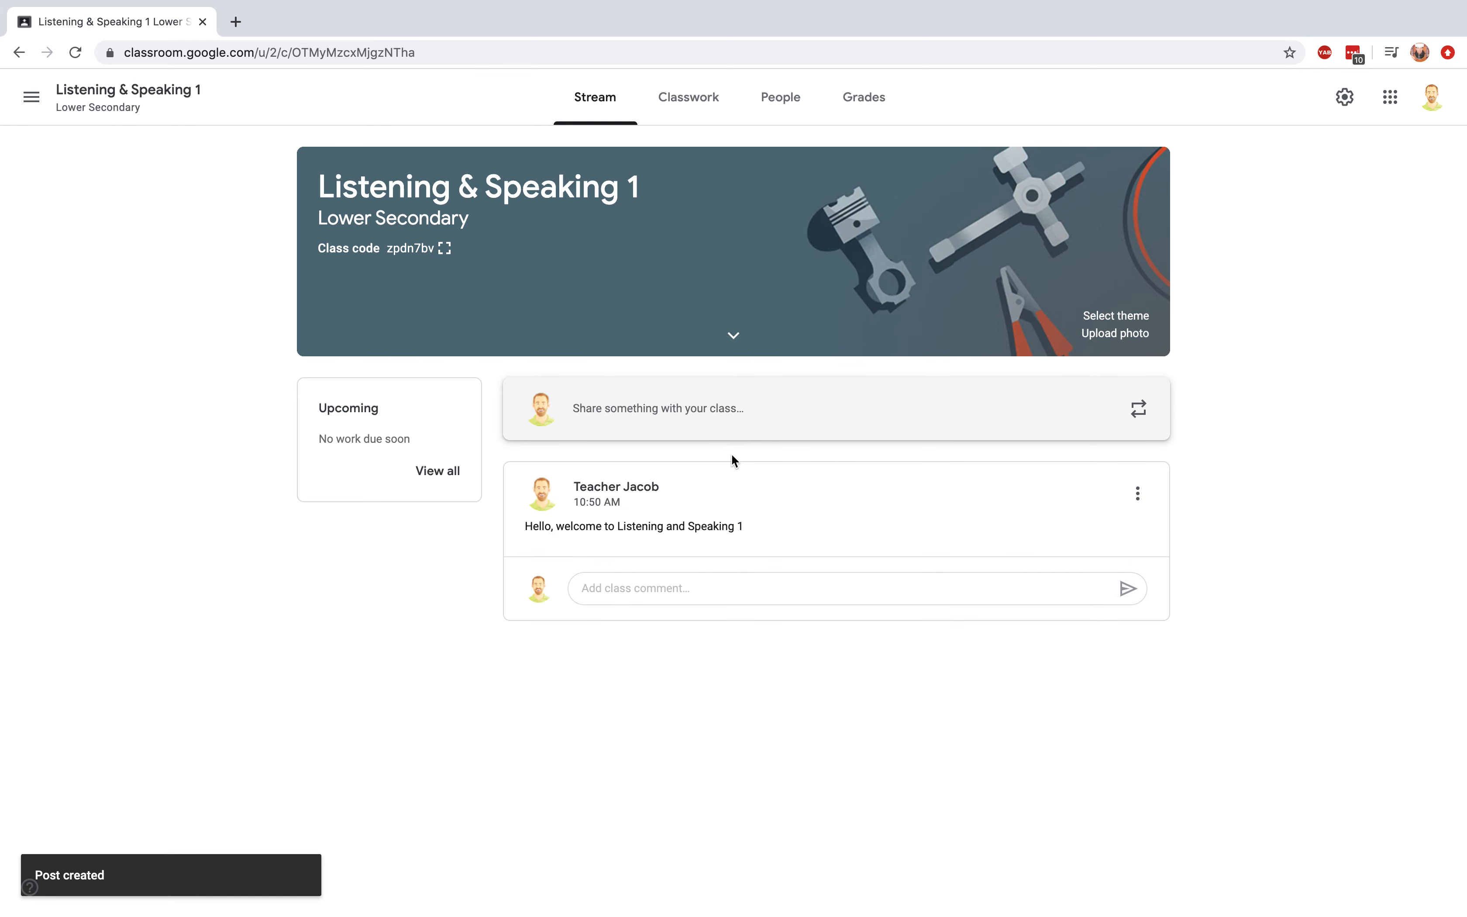
# - Delete the welcome announcement from the class stream
pyautogui.click(1137, 493)
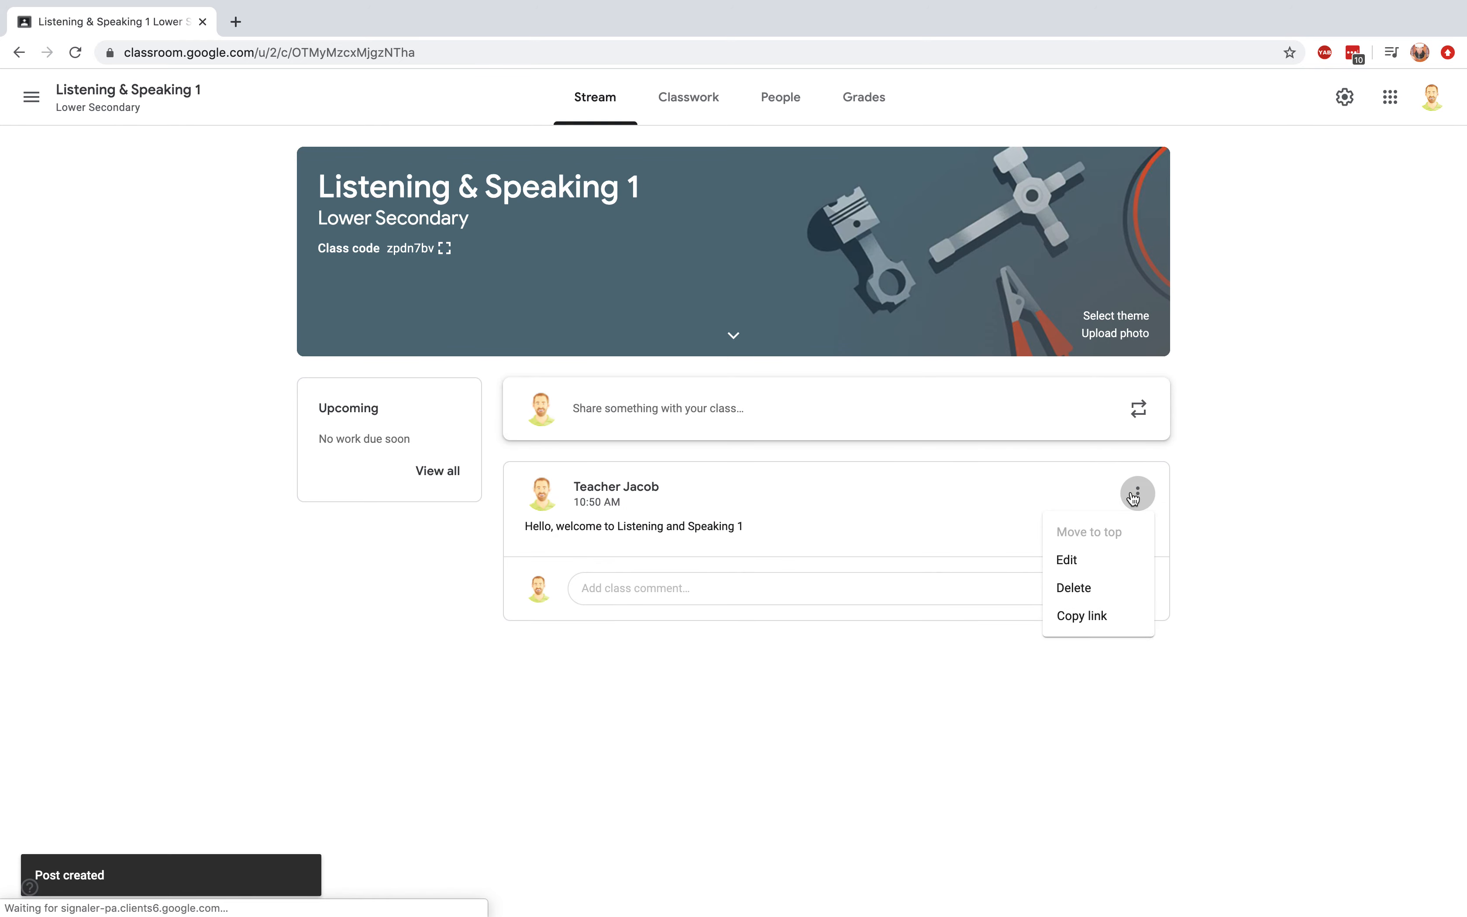
pyautogui.click(1071, 590)
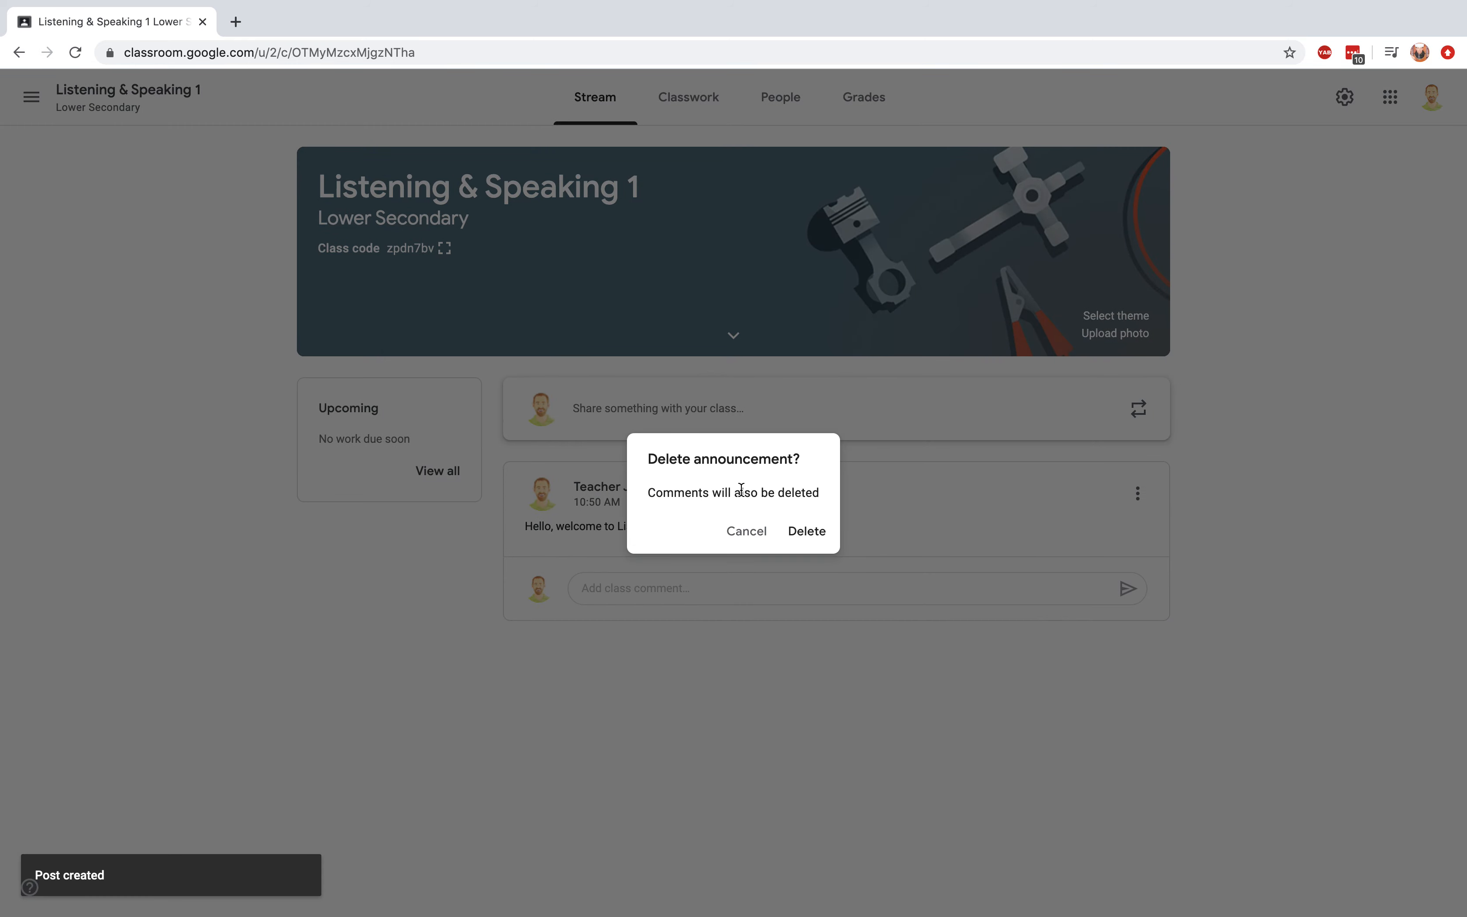
pyautogui.click(798, 532)
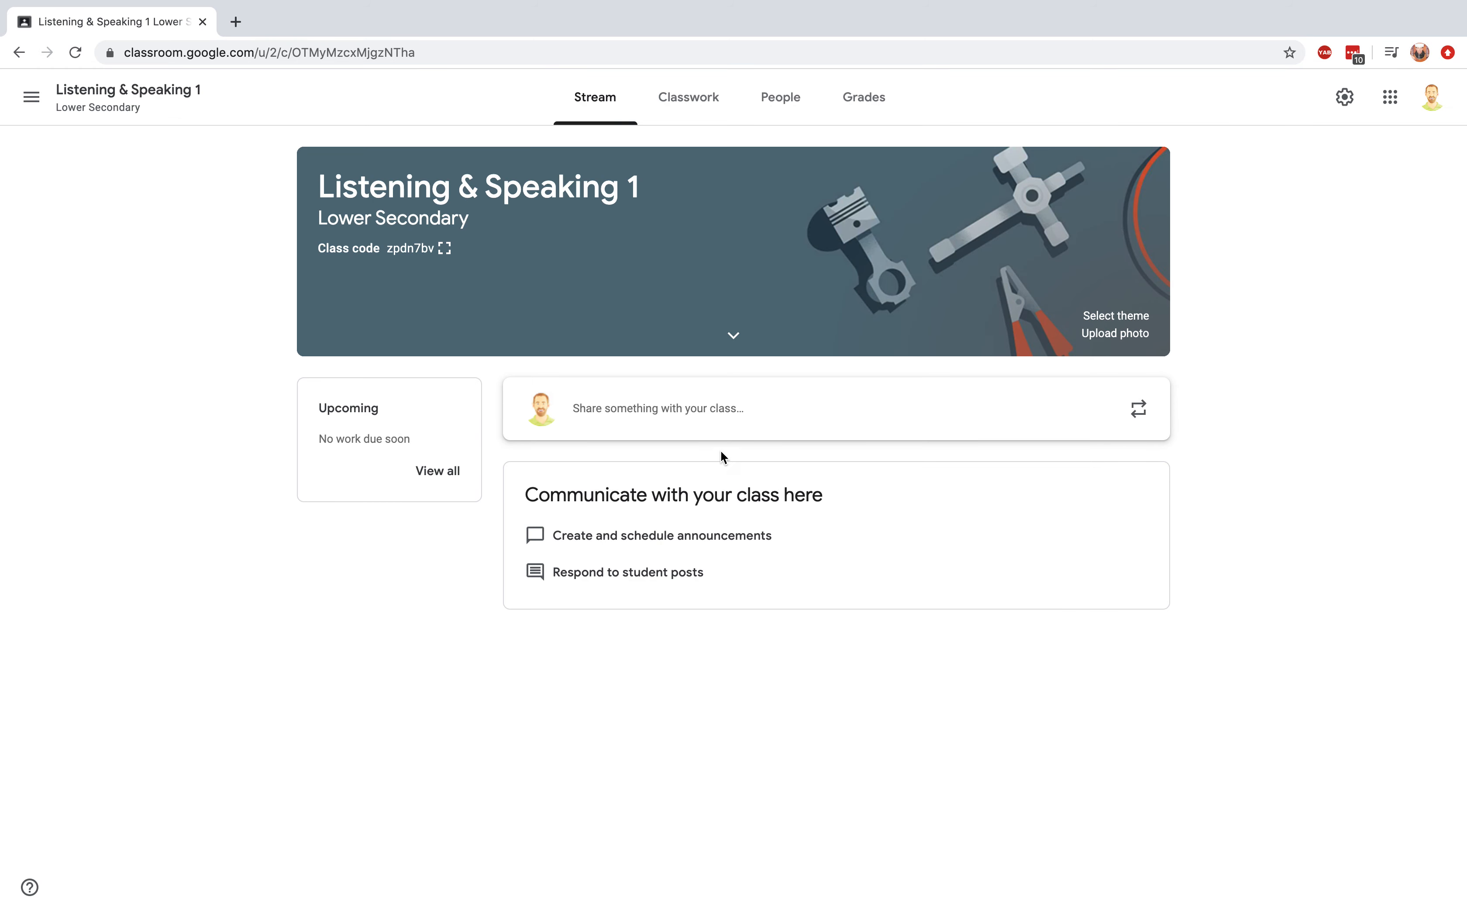
# - Start another announcement and examine which students and classes it can be shared with
pyautogui.click(713, 418)
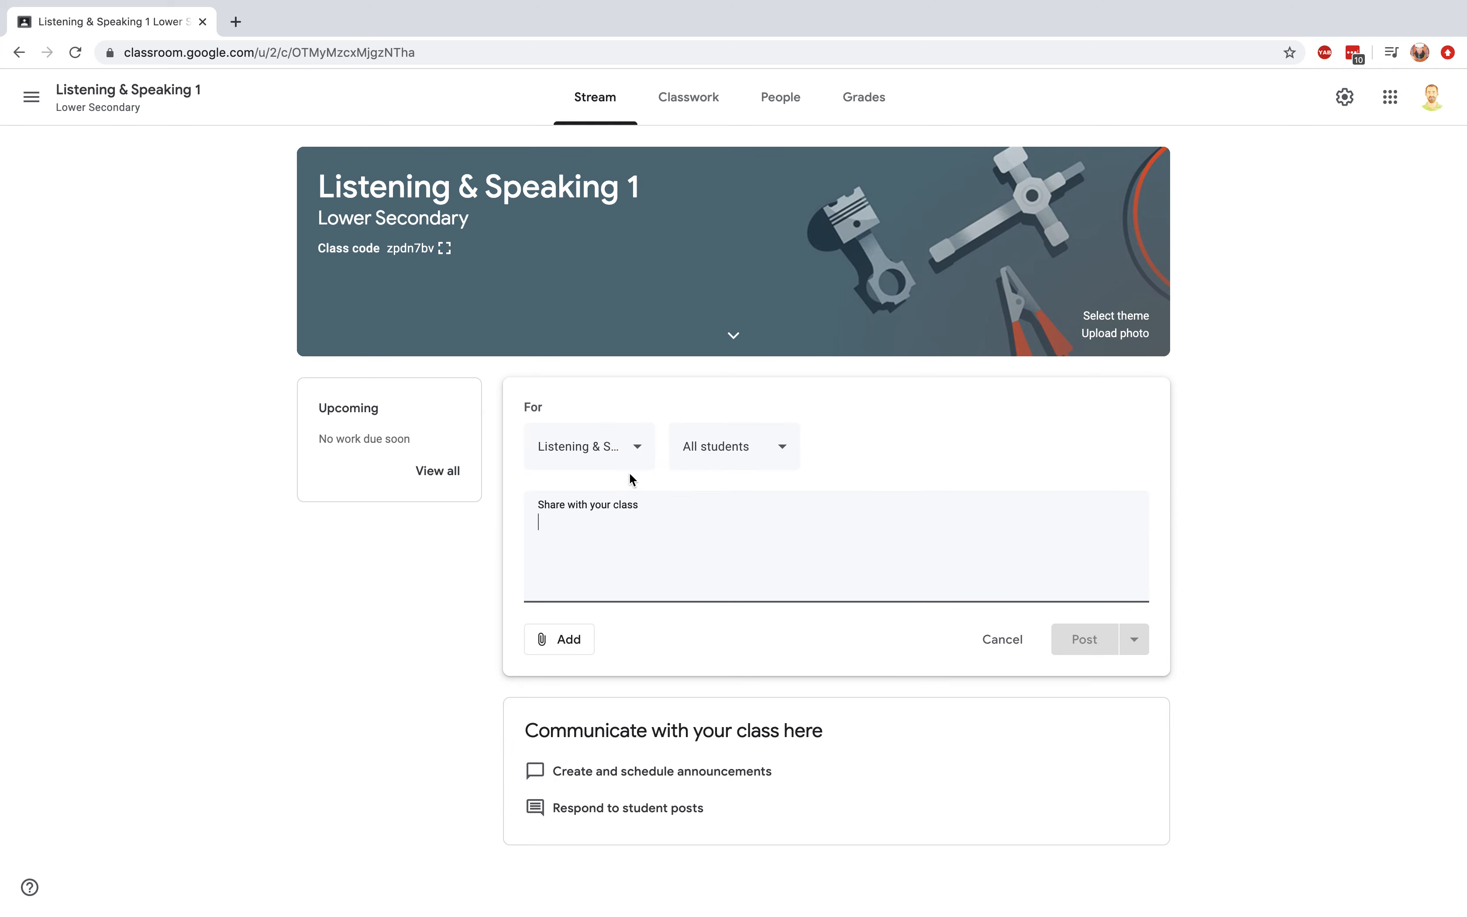
pyautogui.click(727, 455)
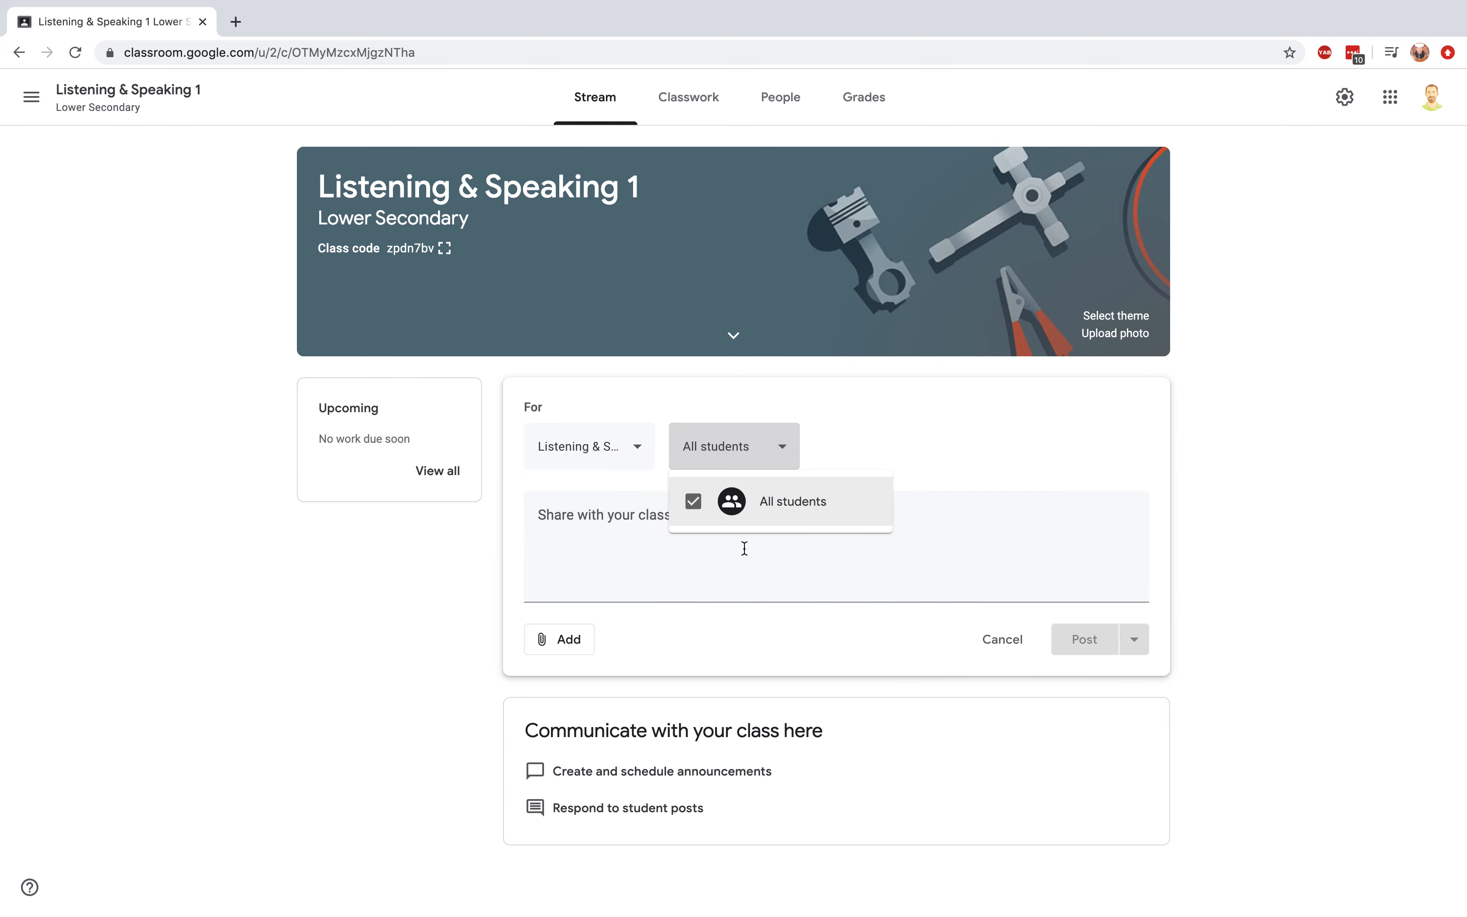
pyautogui.click(759, 456)
pyautogui.click(635, 445)
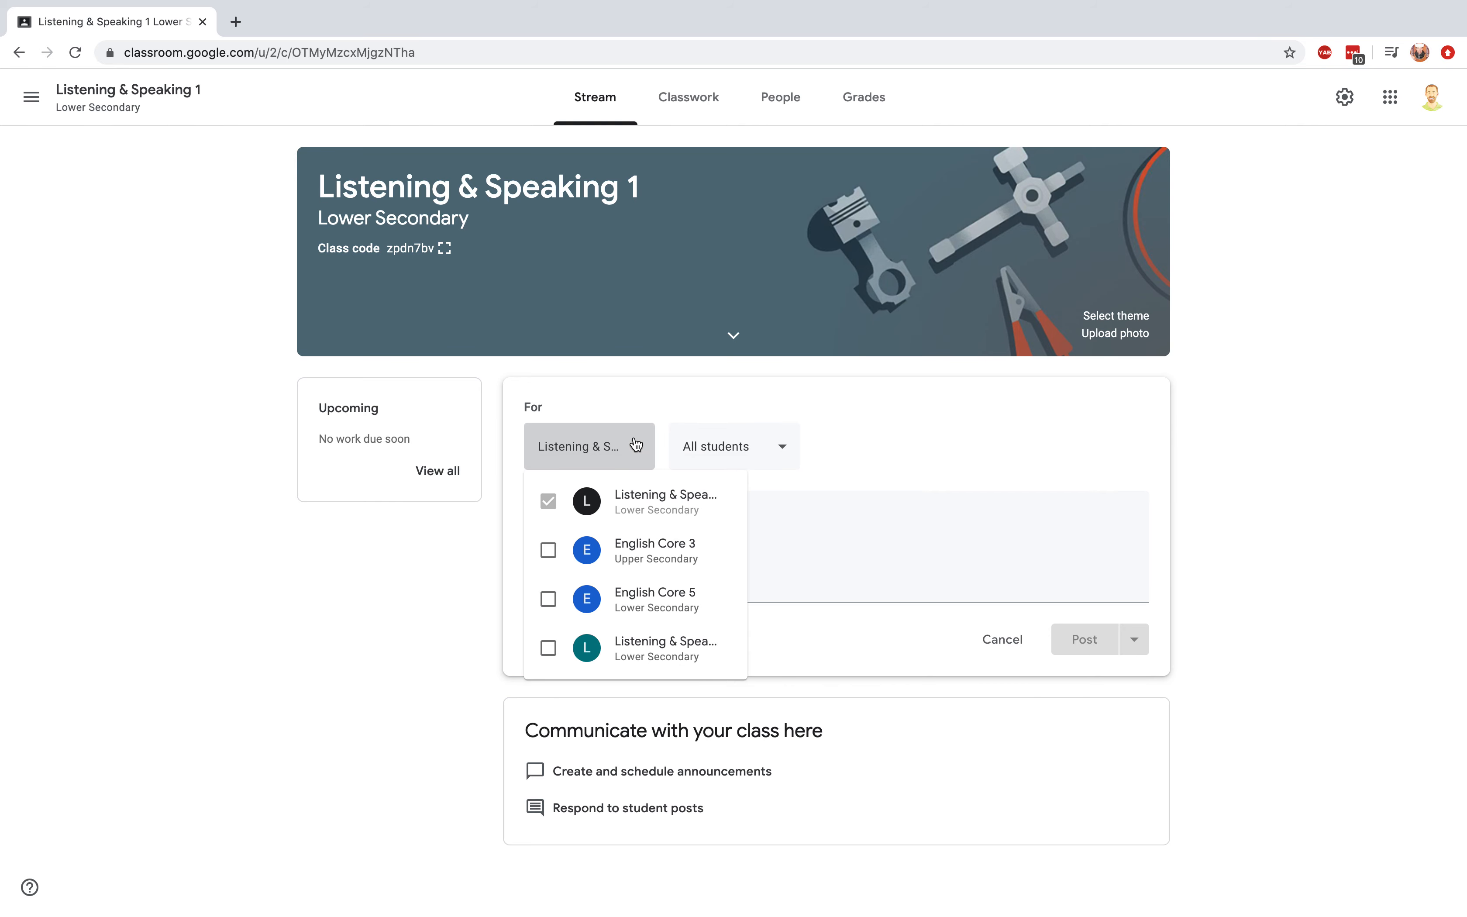
pyautogui.click(634, 445)
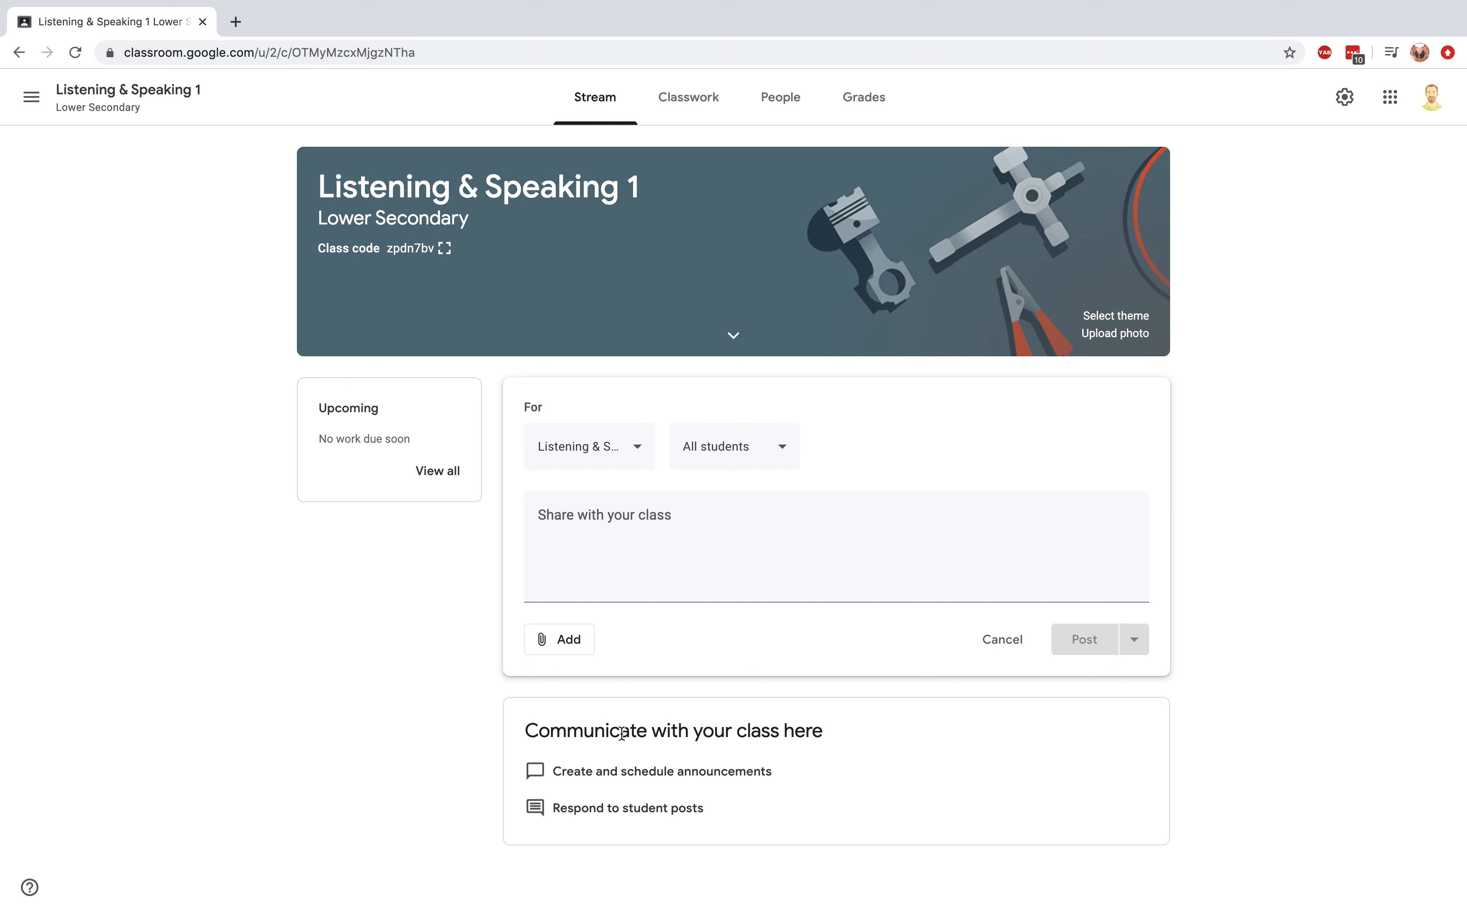
# - Create a classwork assignment for Listening & Speaking 1 with the title "Lesson 1"
pyautogui.click(682, 104)
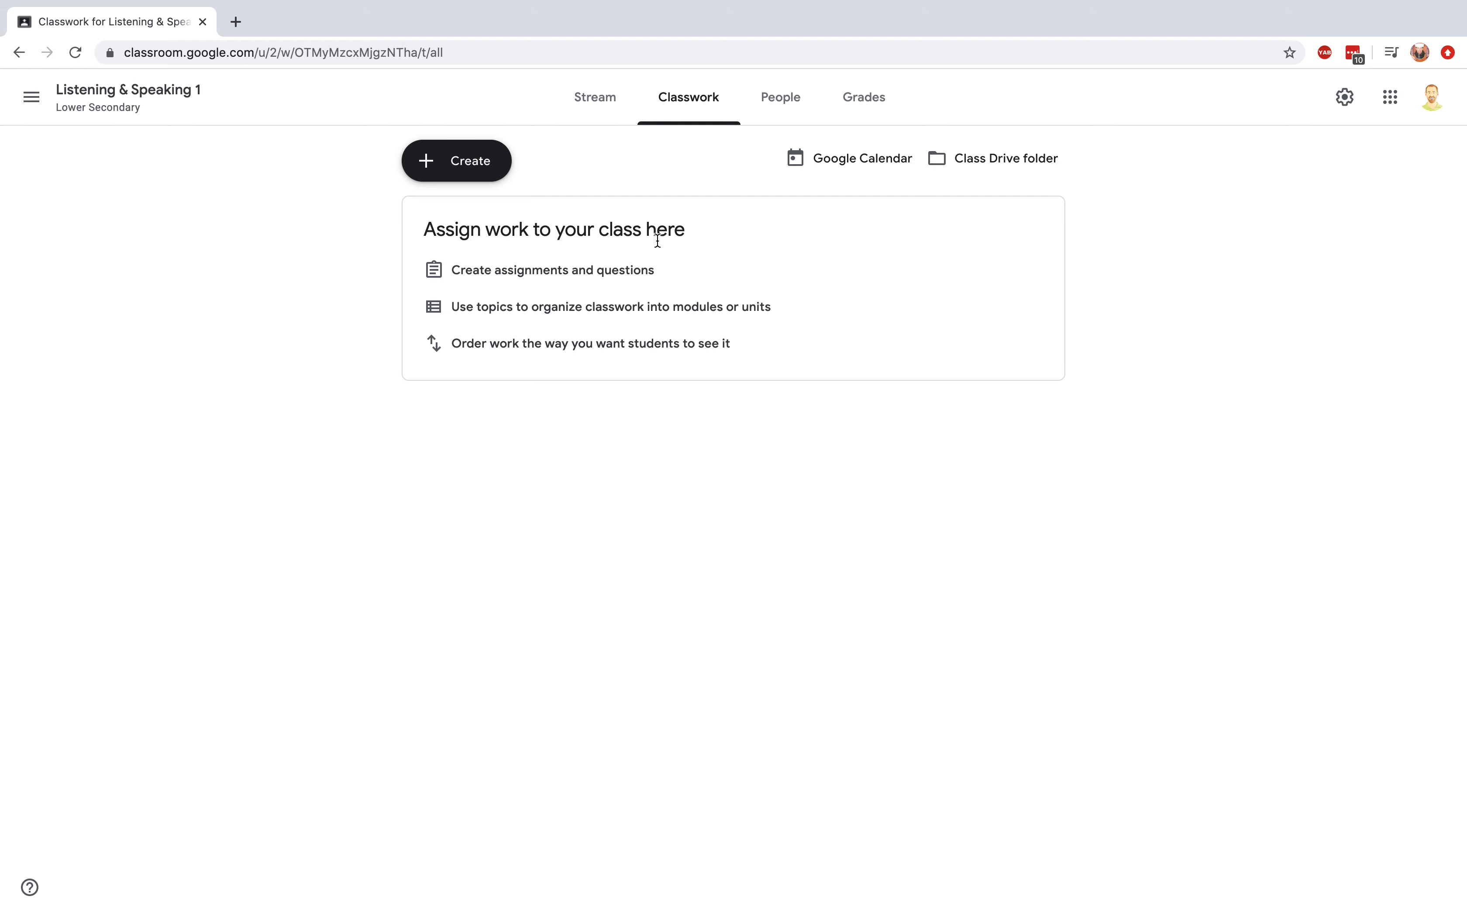
pyautogui.click(476, 164)
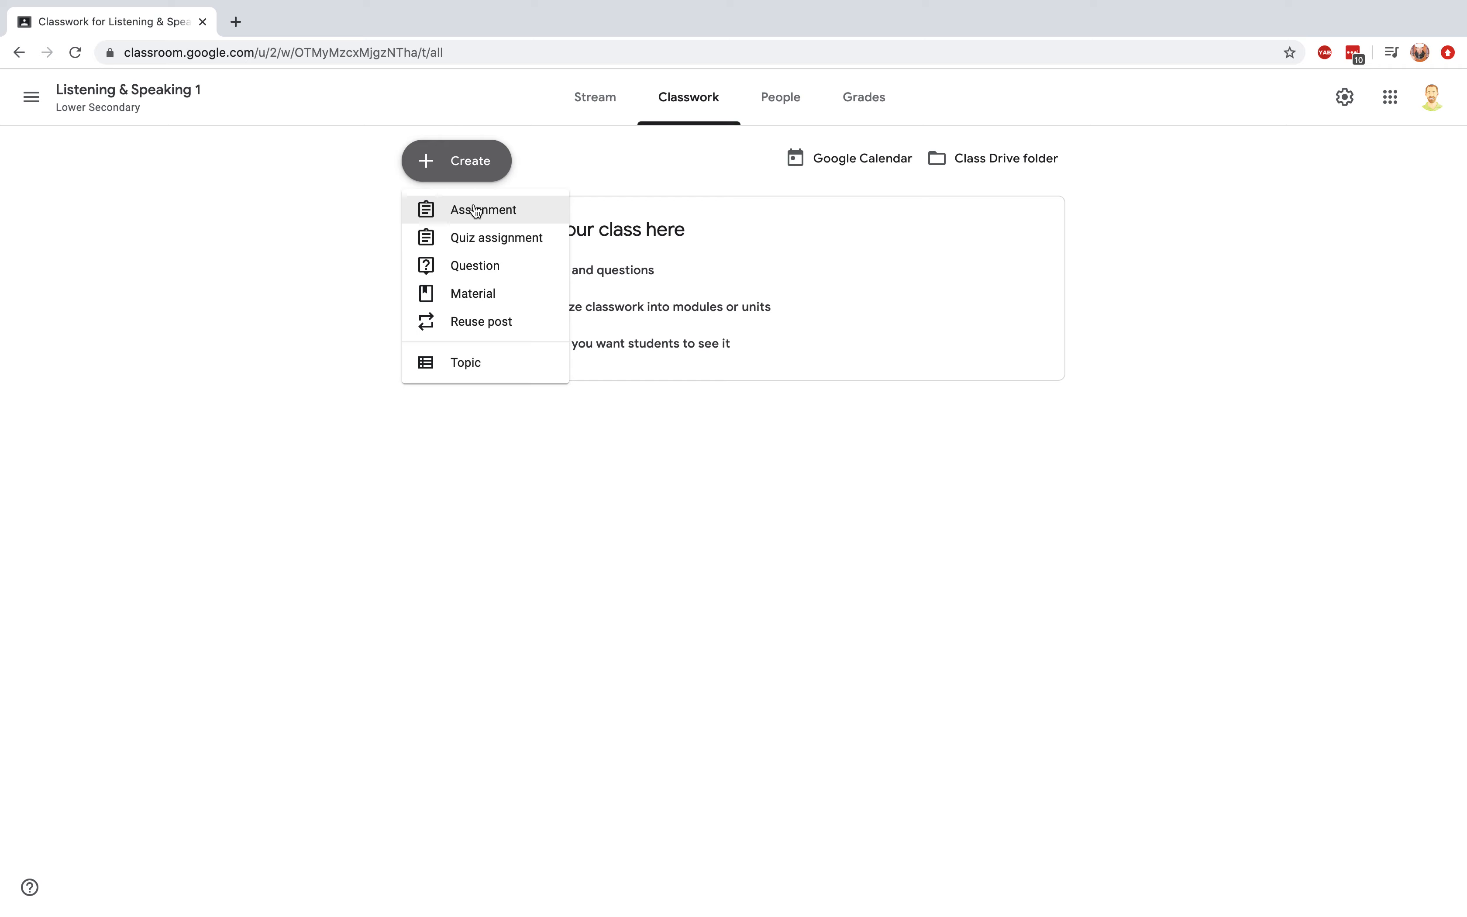
pyautogui.click(476, 211)
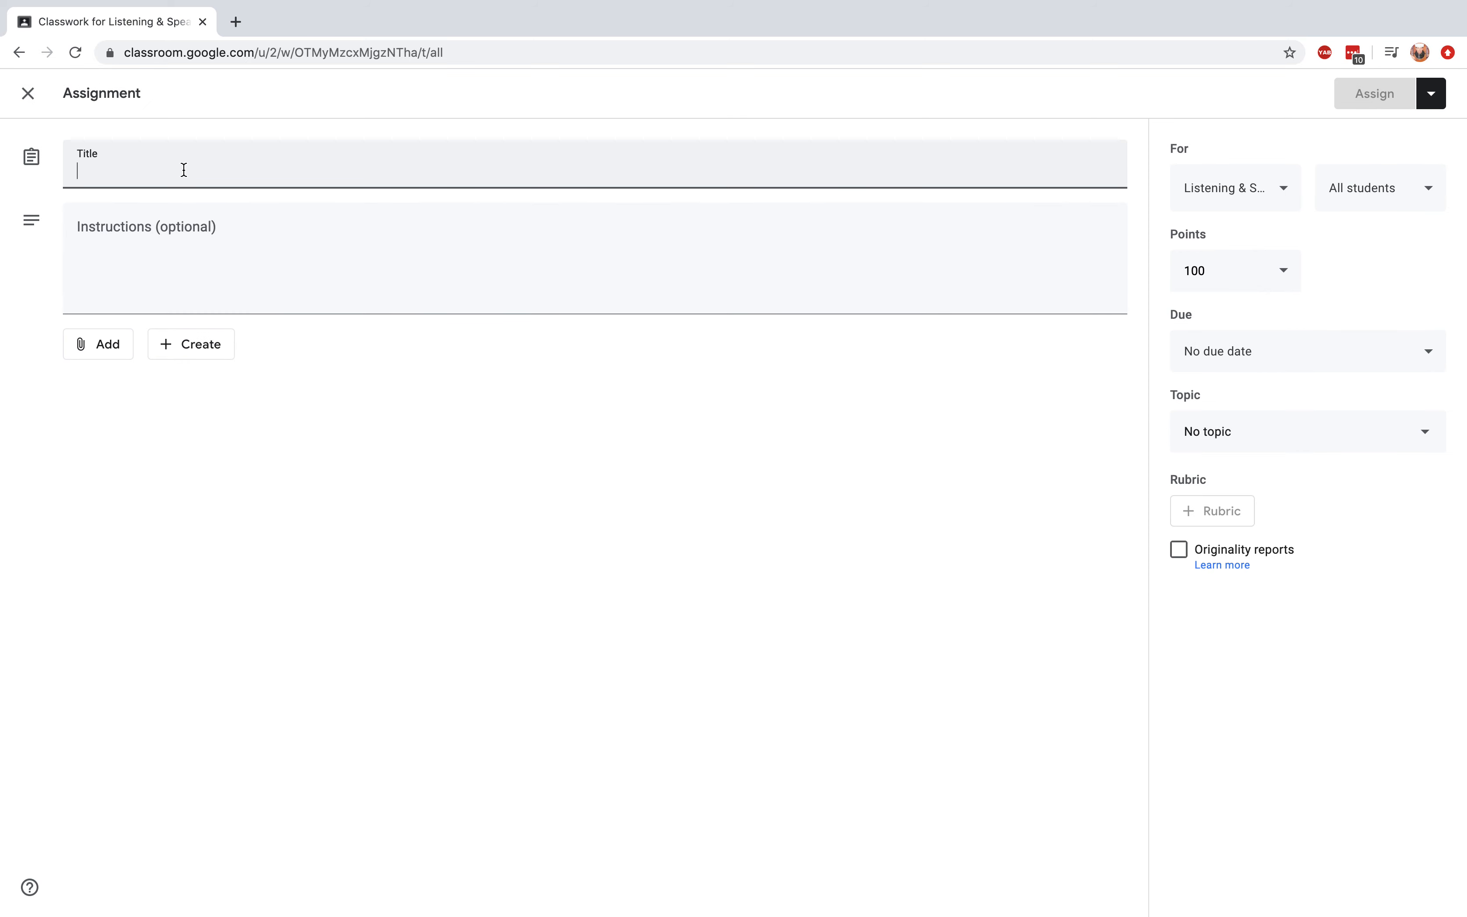
pyautogui.write('Lesson 1')
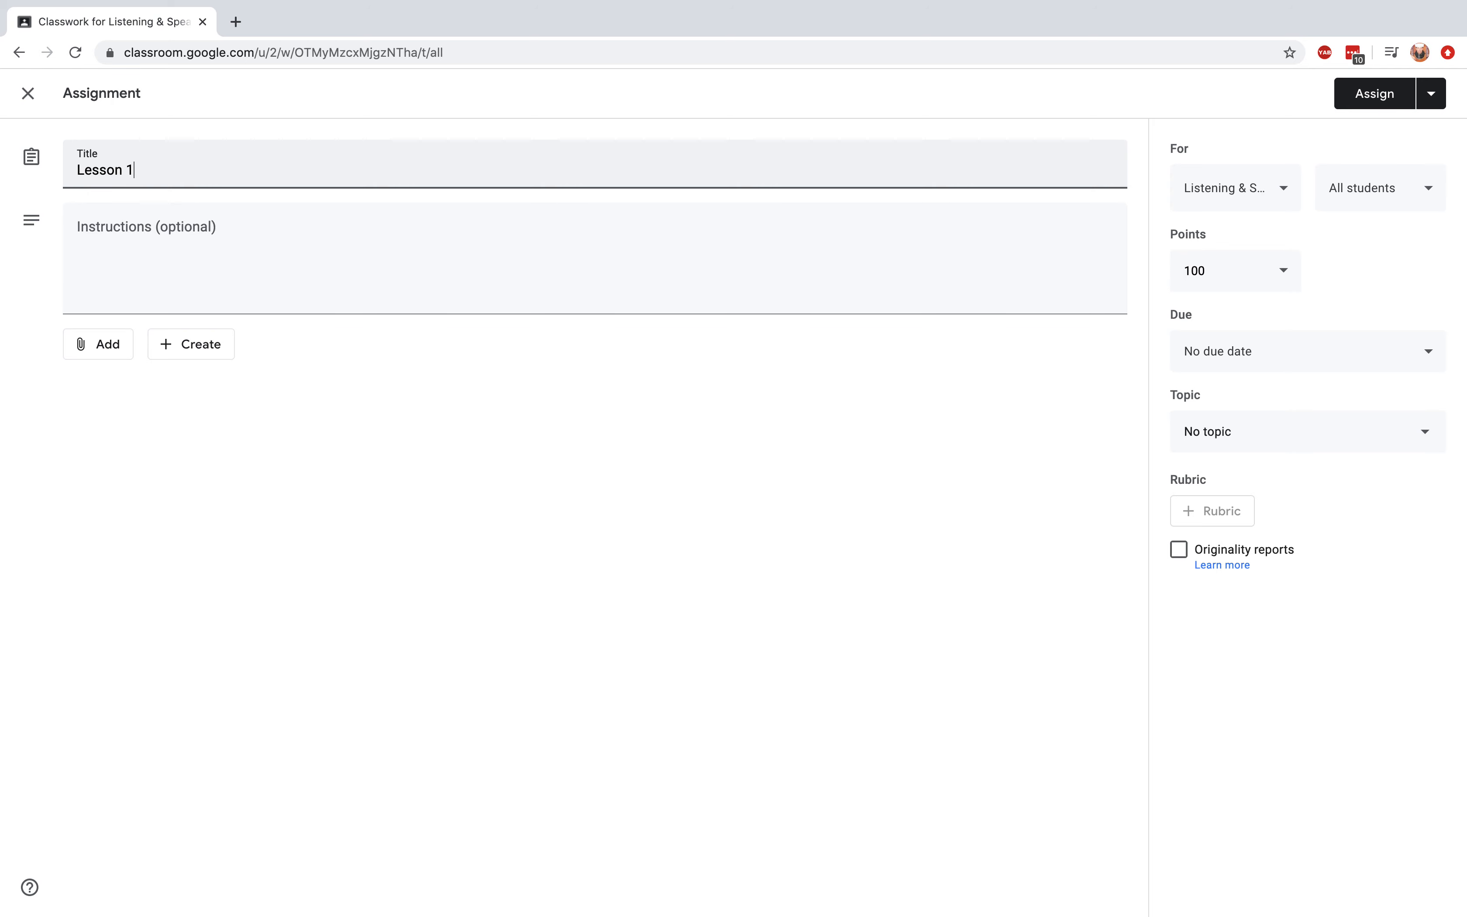
# - Enter the assignment instructions "Make a 1-minute video introducing yourself."
pyautogui.click(156, 245)
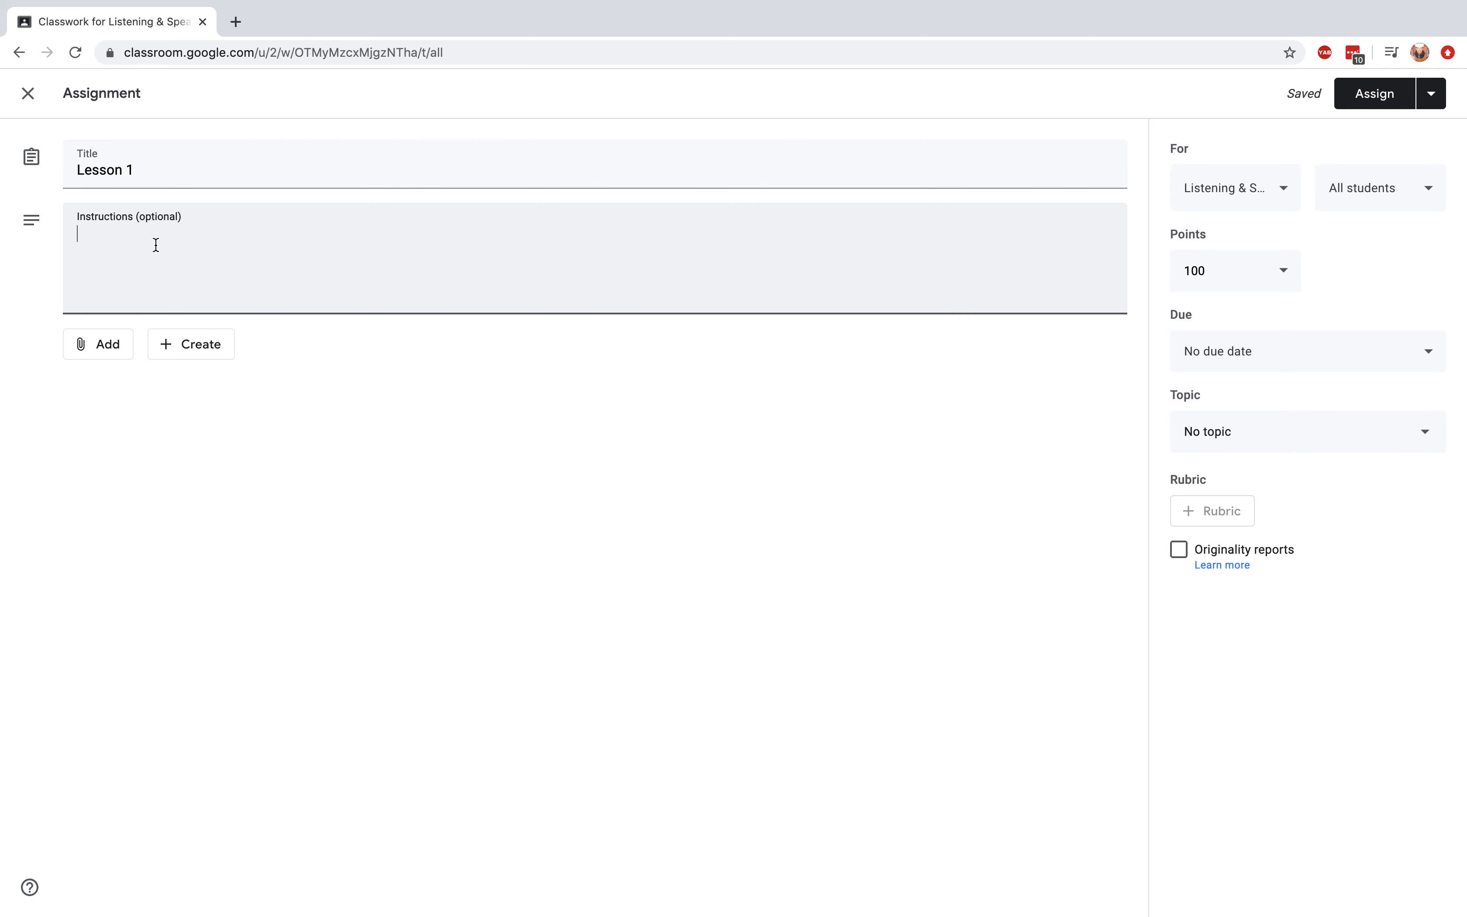
pyautogui.write('Make a 1-minute v')
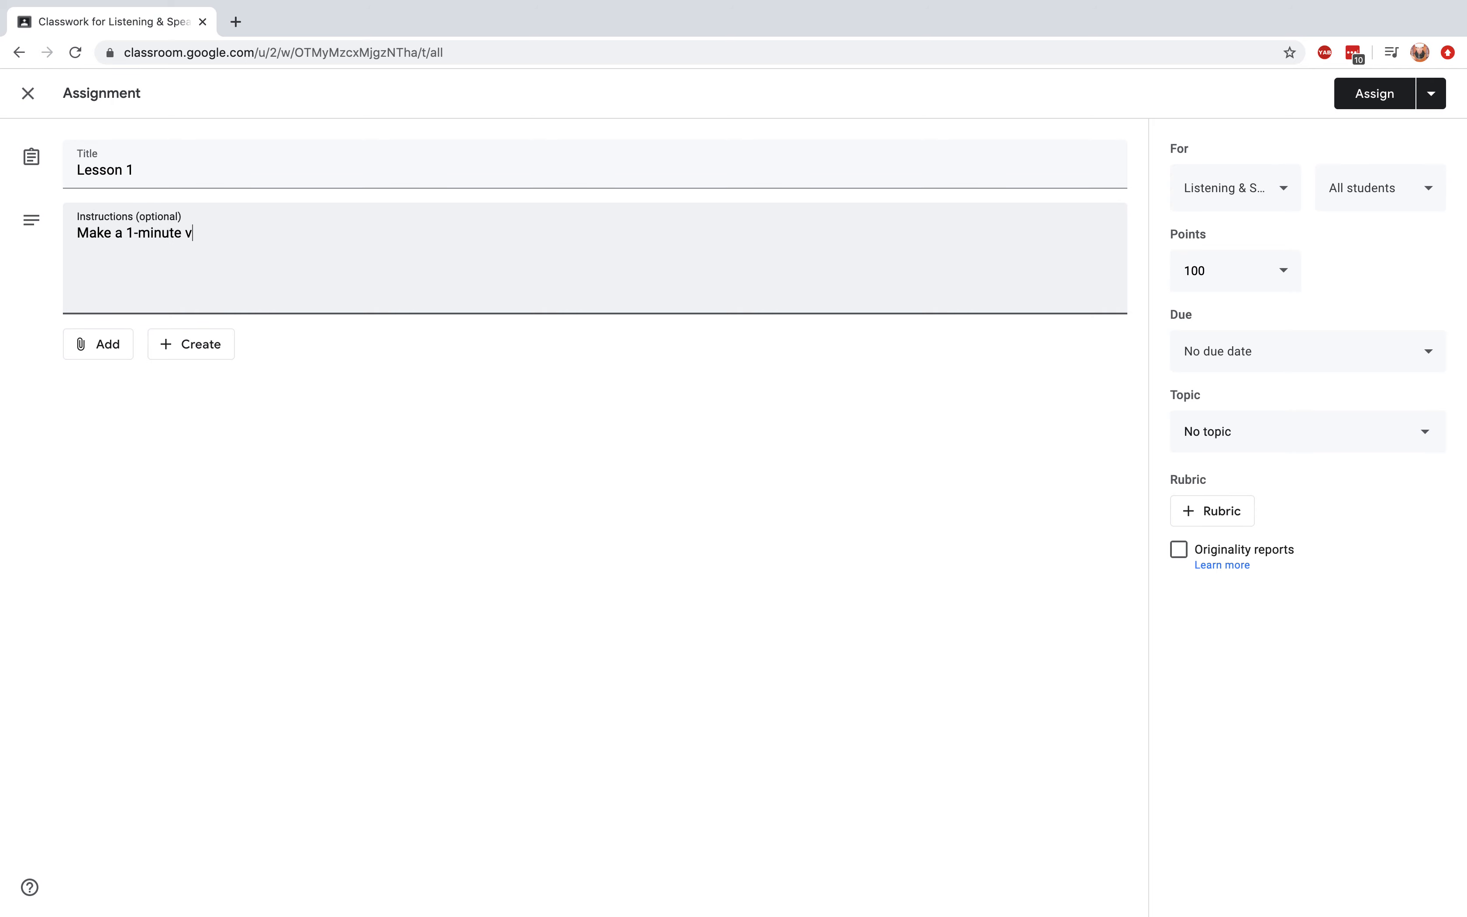
pyautogui.write('ideo intorduc')
pyautogui.press('BackSpace')
pyautogui.write('ducign ours')
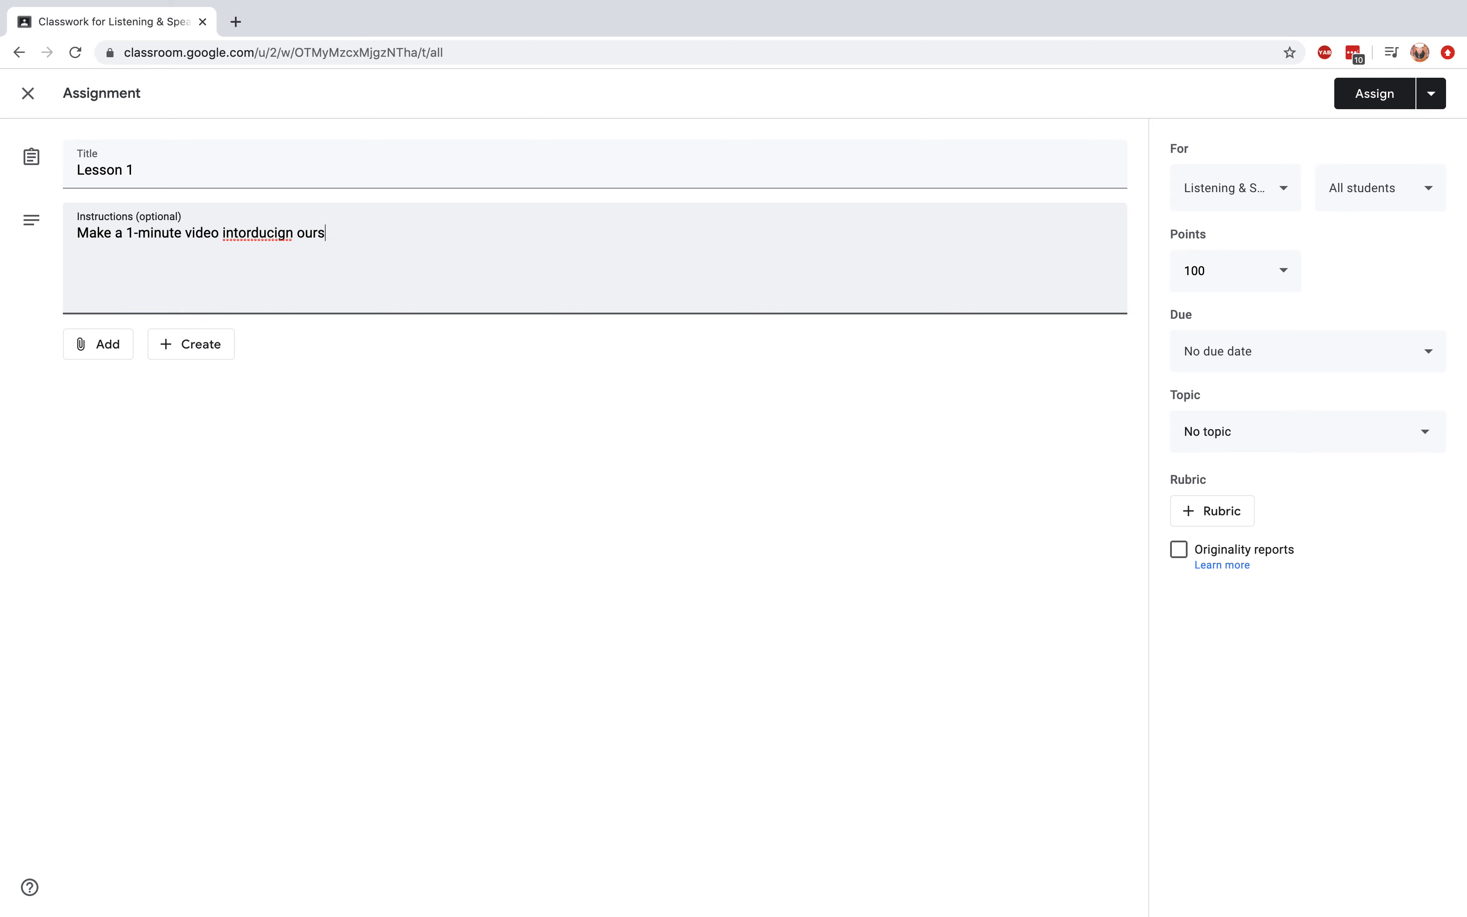
pyautogui.write('el')
pyautogui.press('BackSpace')
pyautogui.press('BackSpace')
pyautogui.press('BackSpace')
pyautogui.press('BackSpace')
pyautogui.press('BackSpace')
pyautogui.write('ing yourself')
# - Correct the misspelled word in the assignment instructions so that it reads "introducing"
pyautogui.click(246, 230)
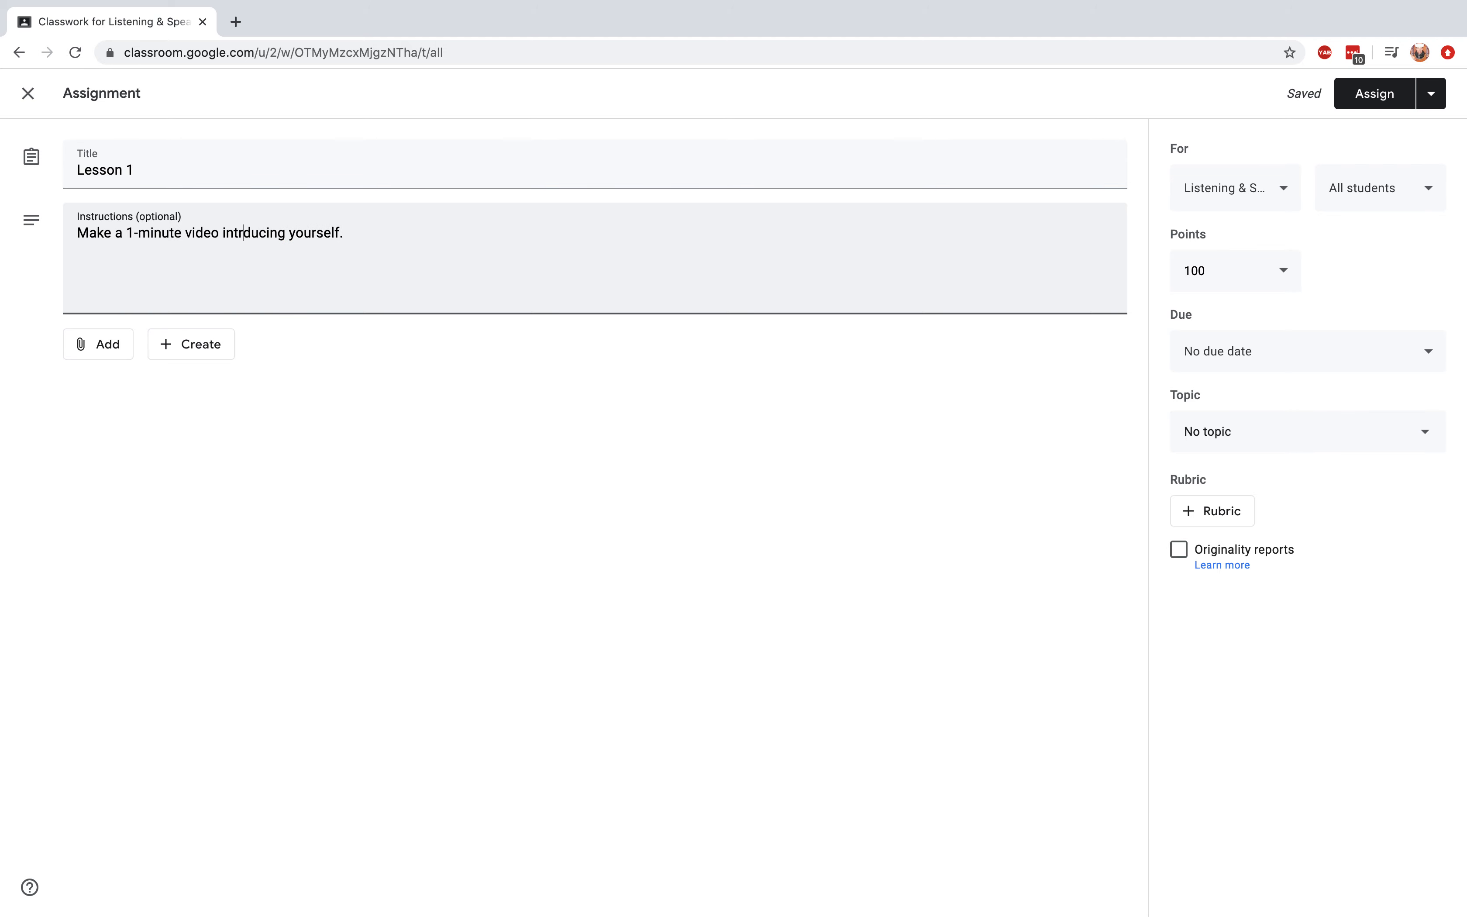
pyautogui.press('BackSpace')
pyautogui.press('Right')
pyautogui.press('Right')
pyautogui.write('o')
pyautogui.press('BackSpace')
pyautogui.press('BackSpace')
pyautogui.write('od')
pyautogui.click(368, 238)
pyautogui.press('Return')
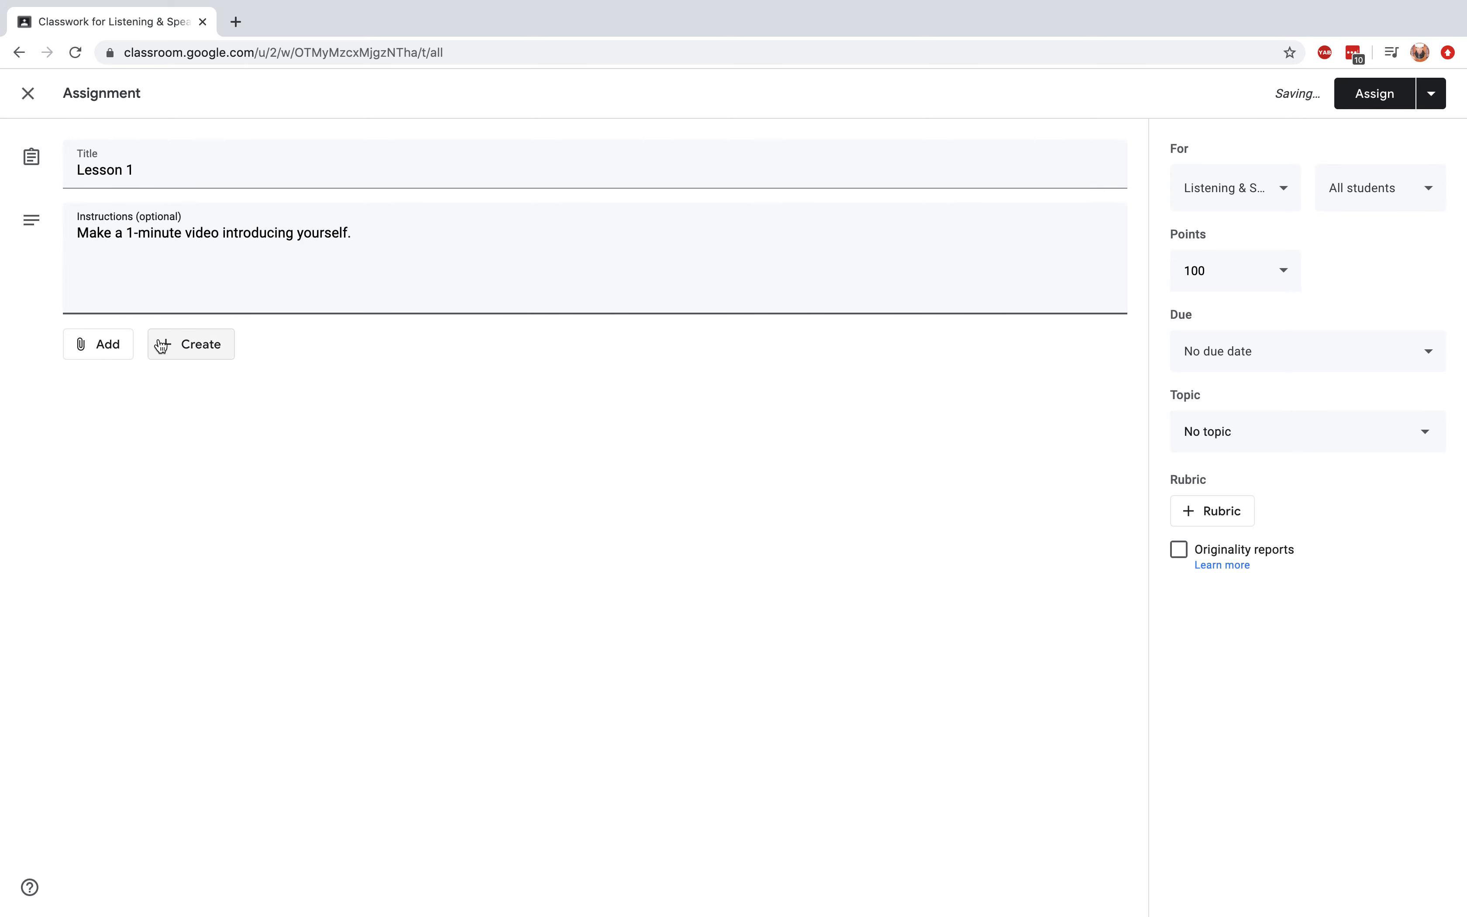
# - Review the sources for adding attachments, and create a new Google Forms file for the Lesson 1 assignment
pyautogui.click(99, 346)
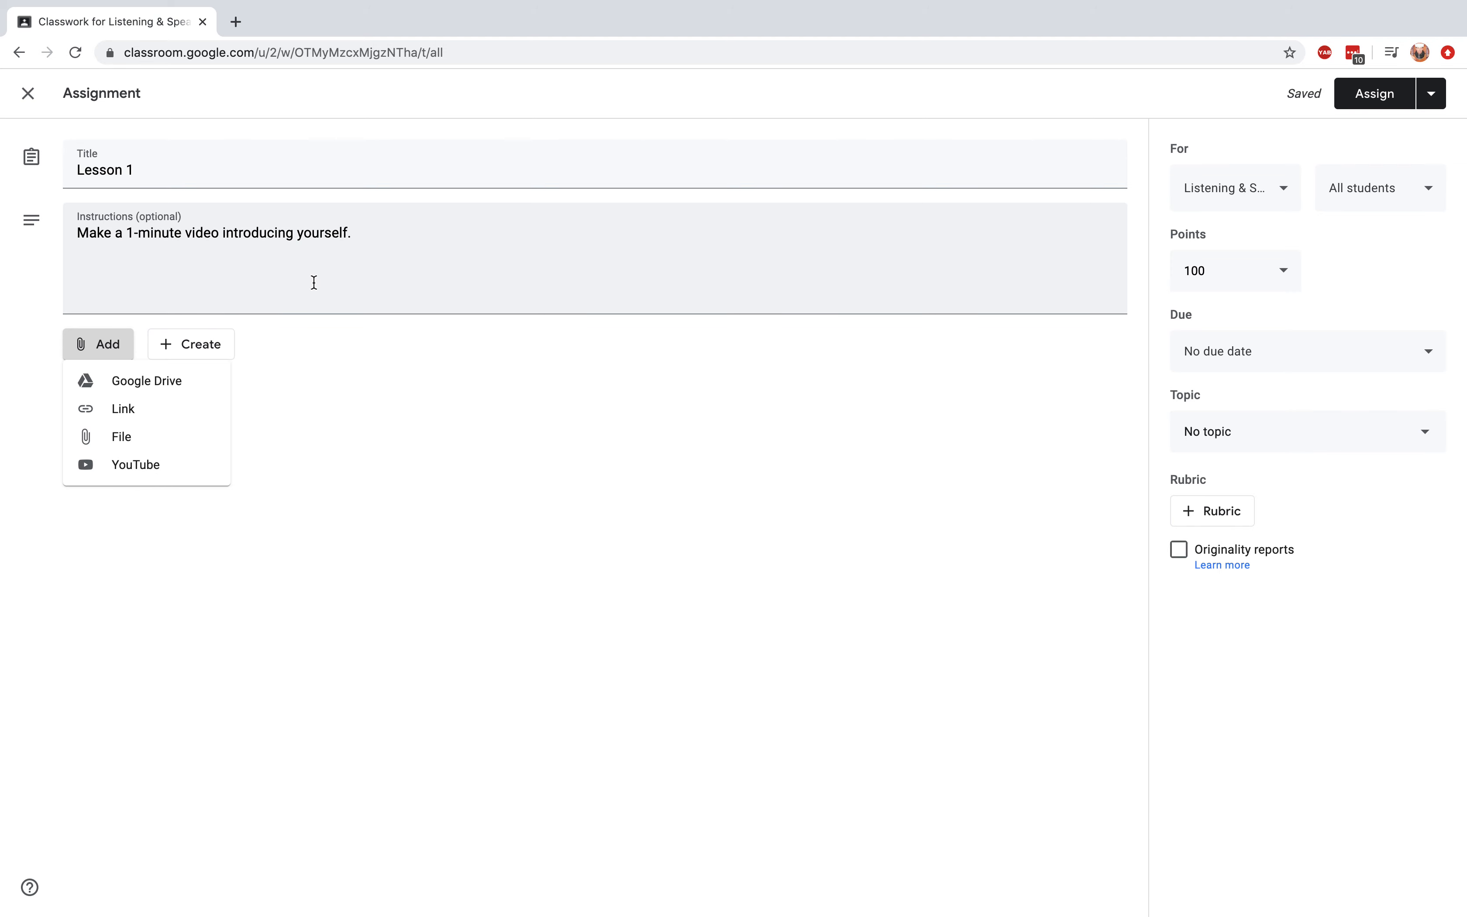
pyautogui.click(268, 281)
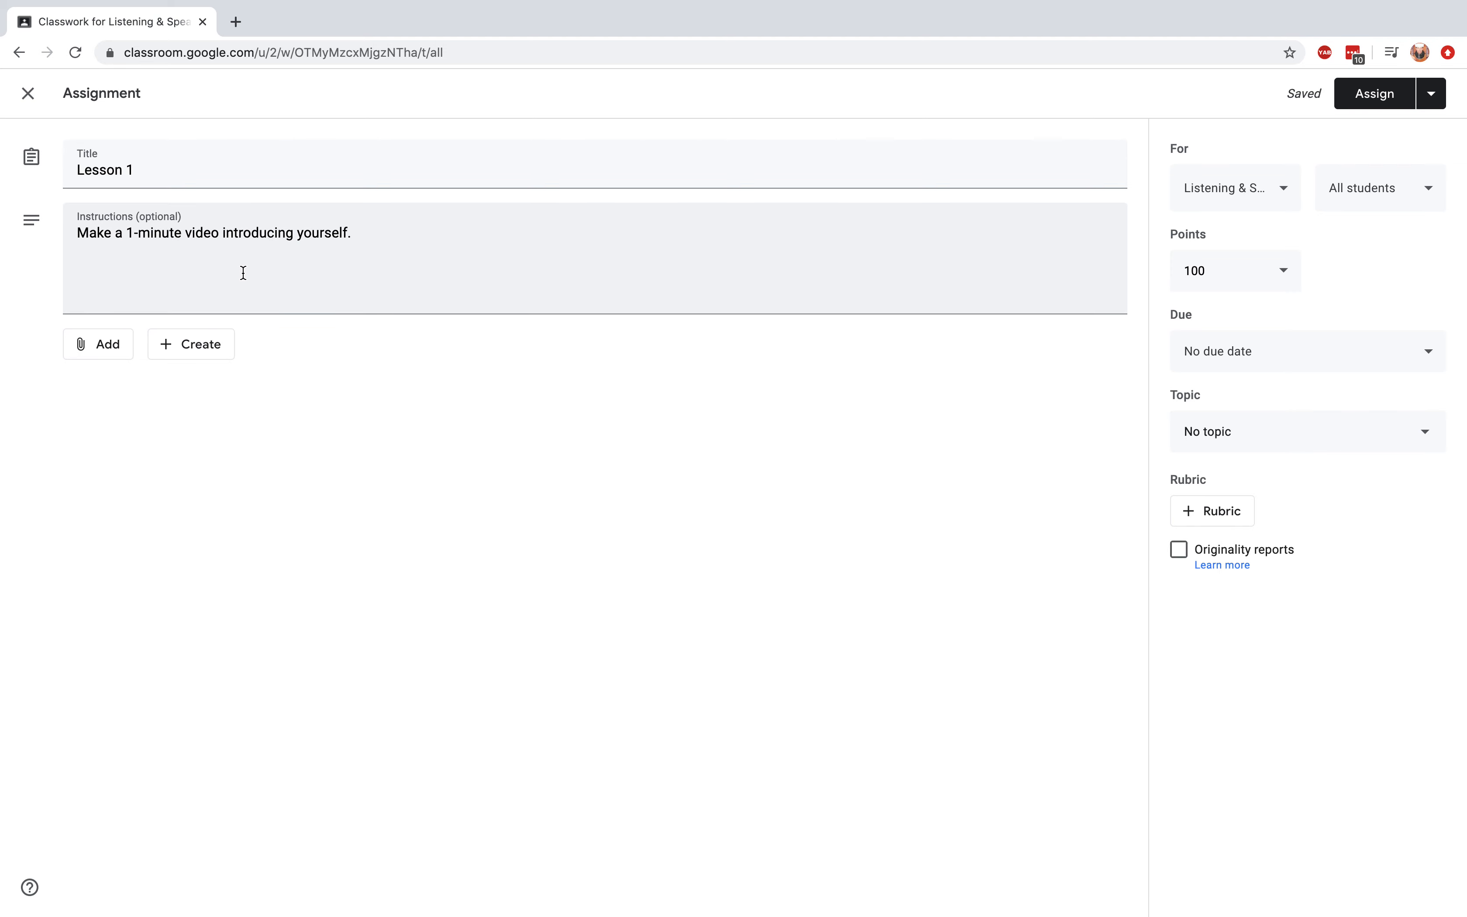
pyautogui.click(209, 347)
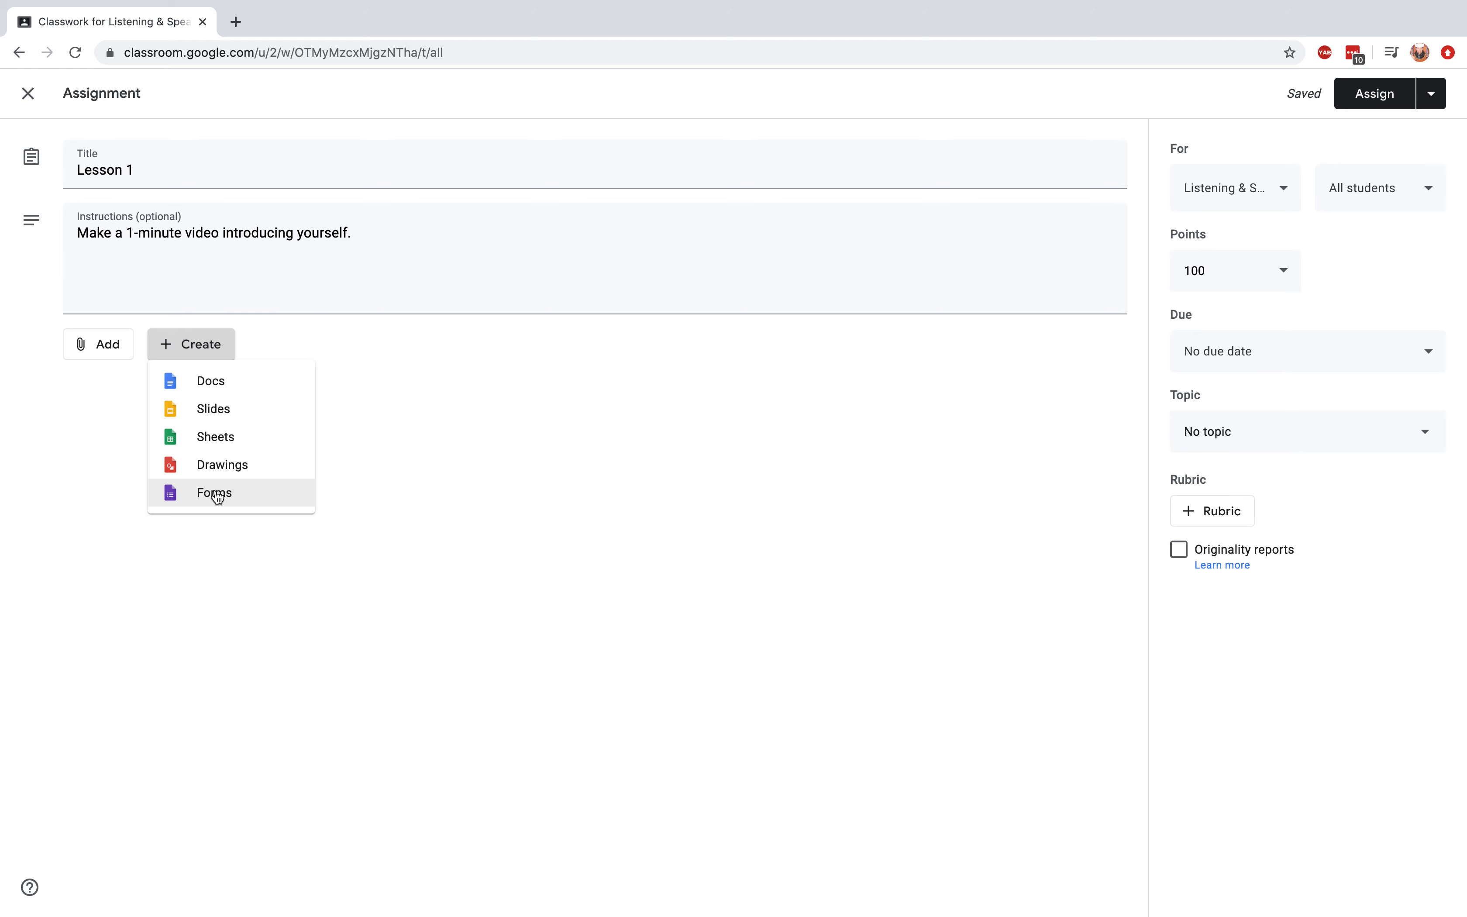
pyautogui.click(242, 506)
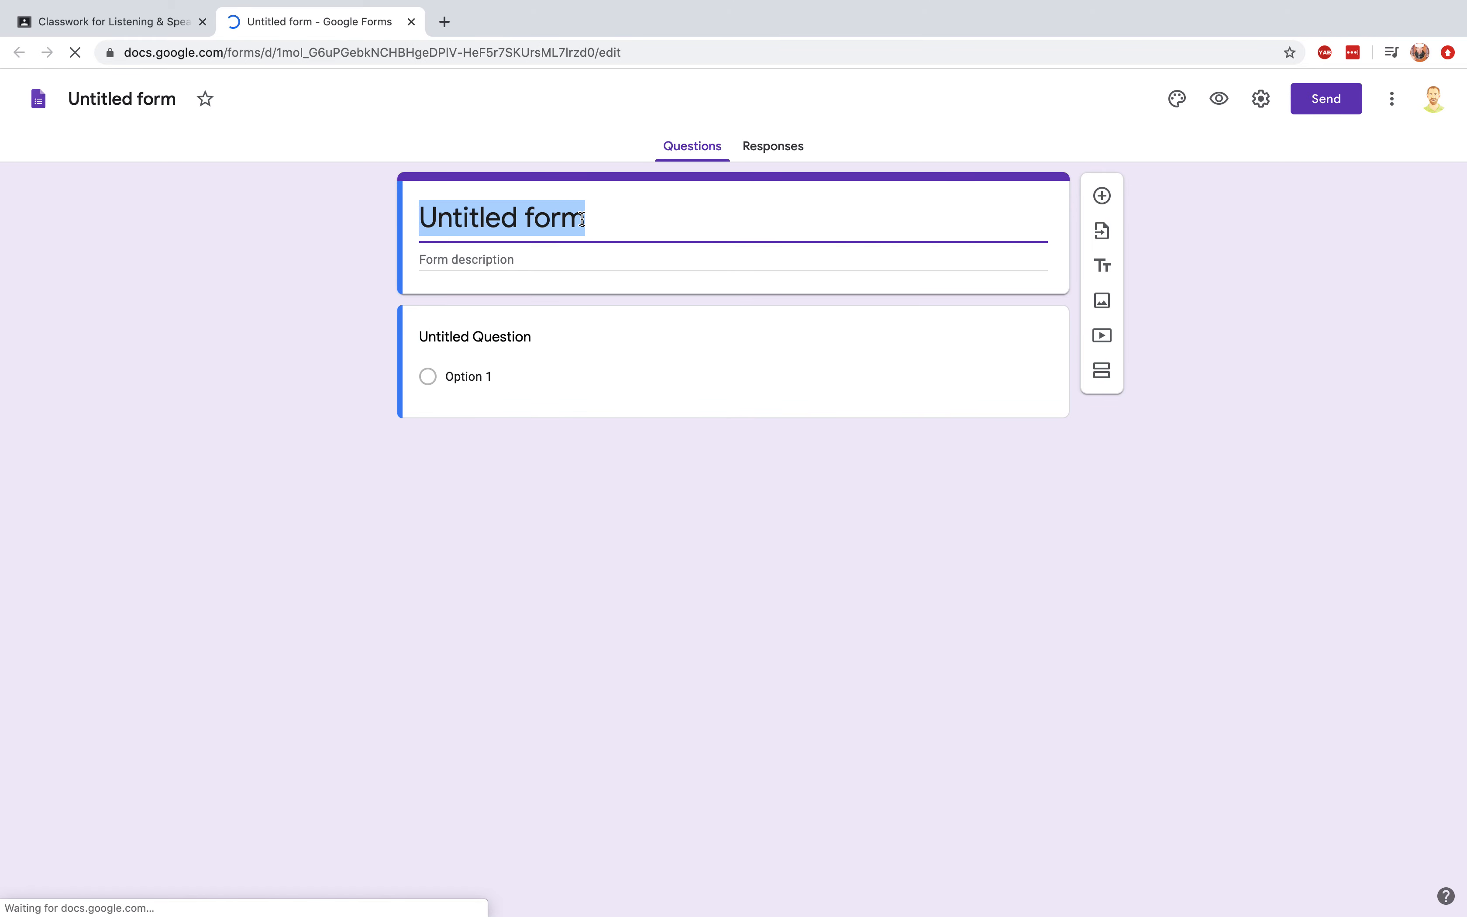
# - Title the new form "Pre-test" and leave its description empty
pyautogui.write('P')
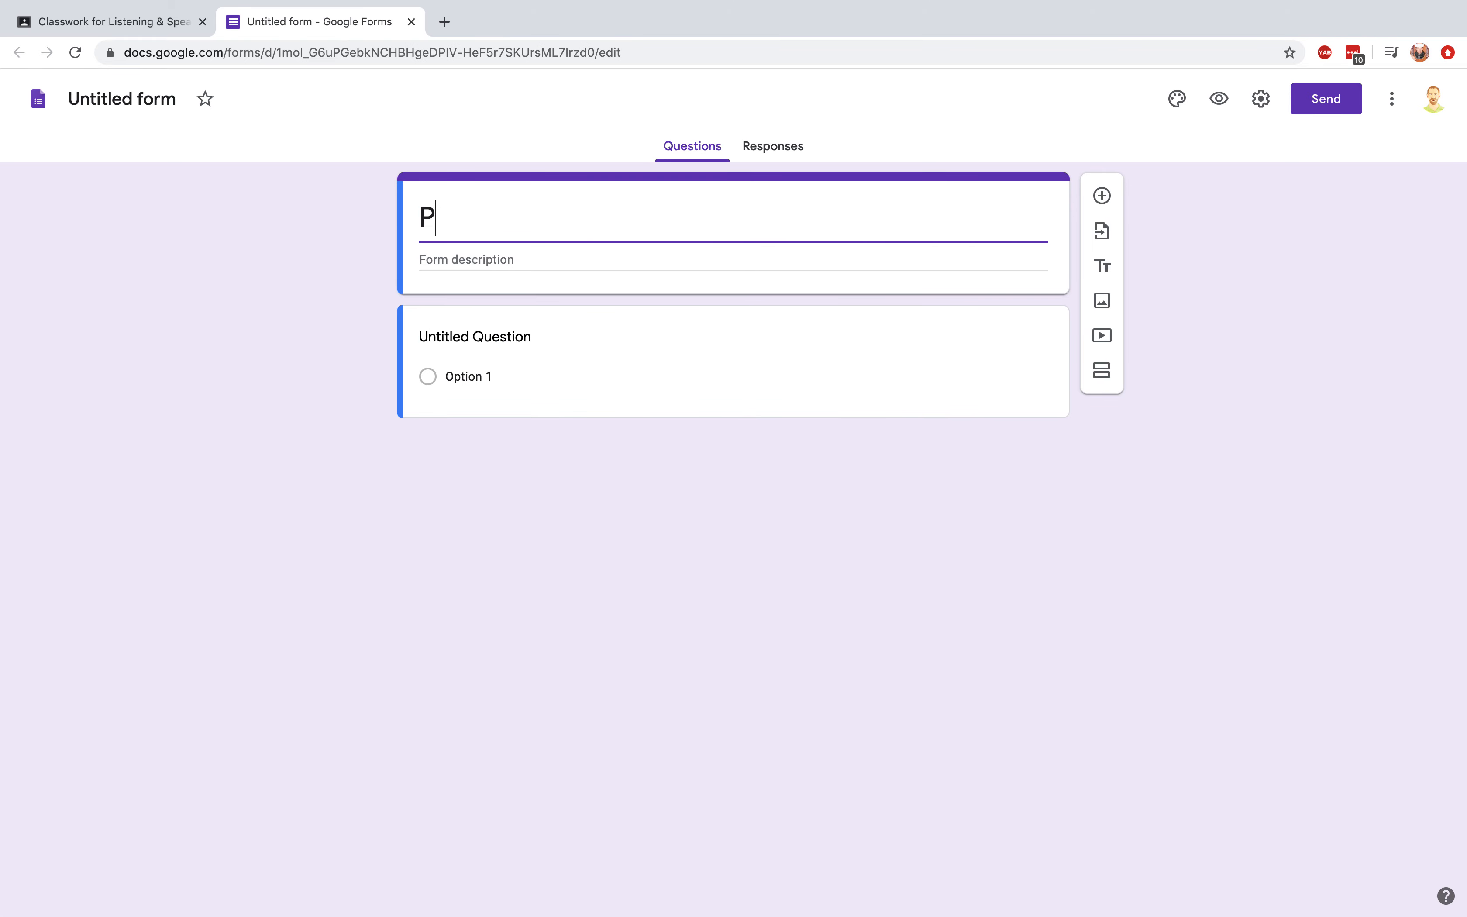
pyautogui.write('re-test')
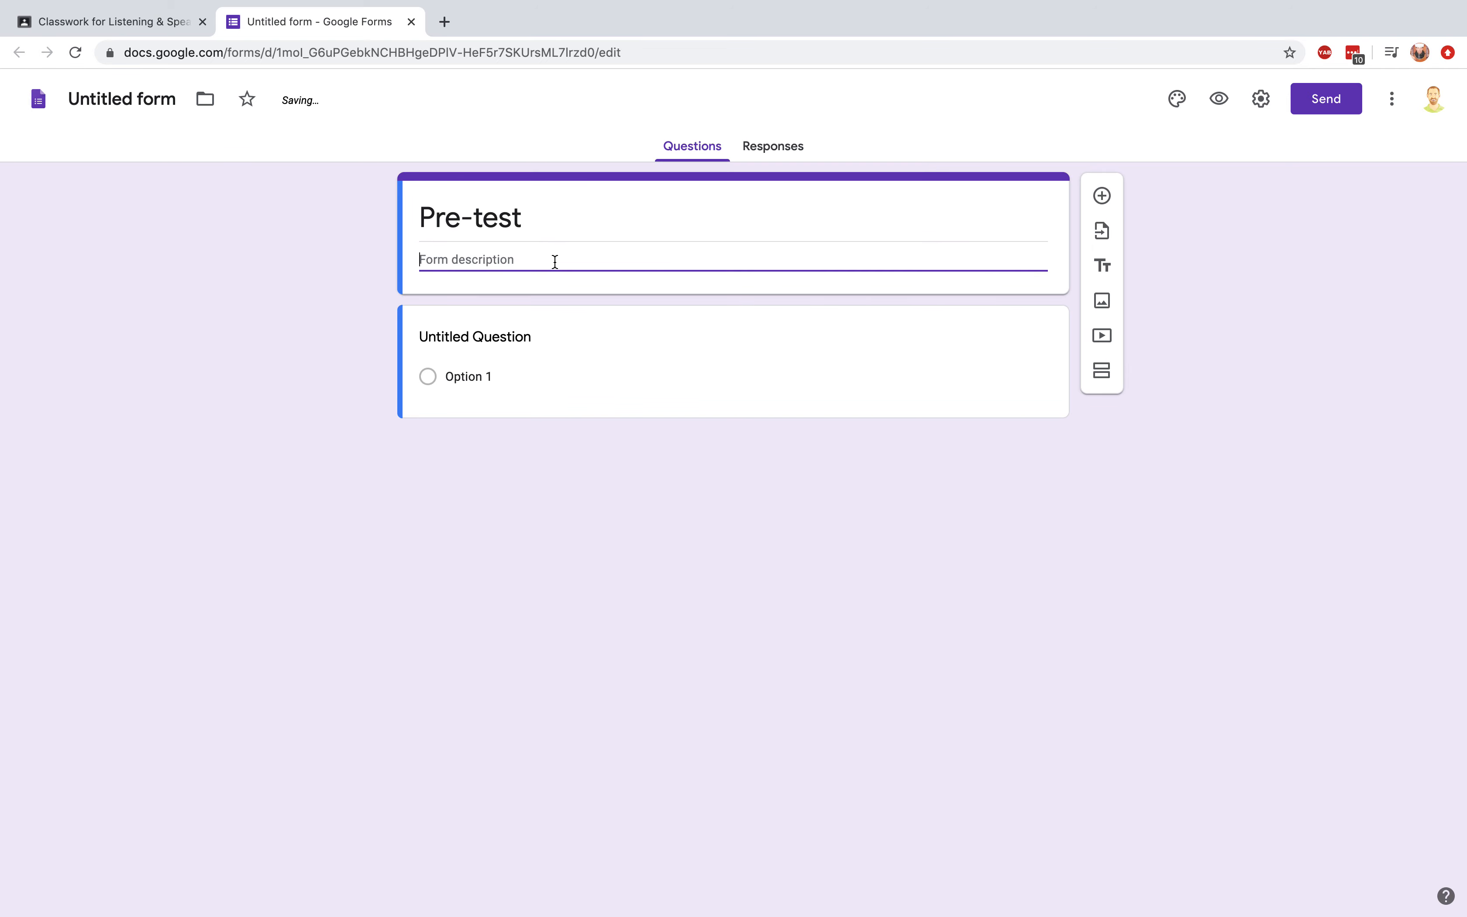
pyautogui.click(619, 476)
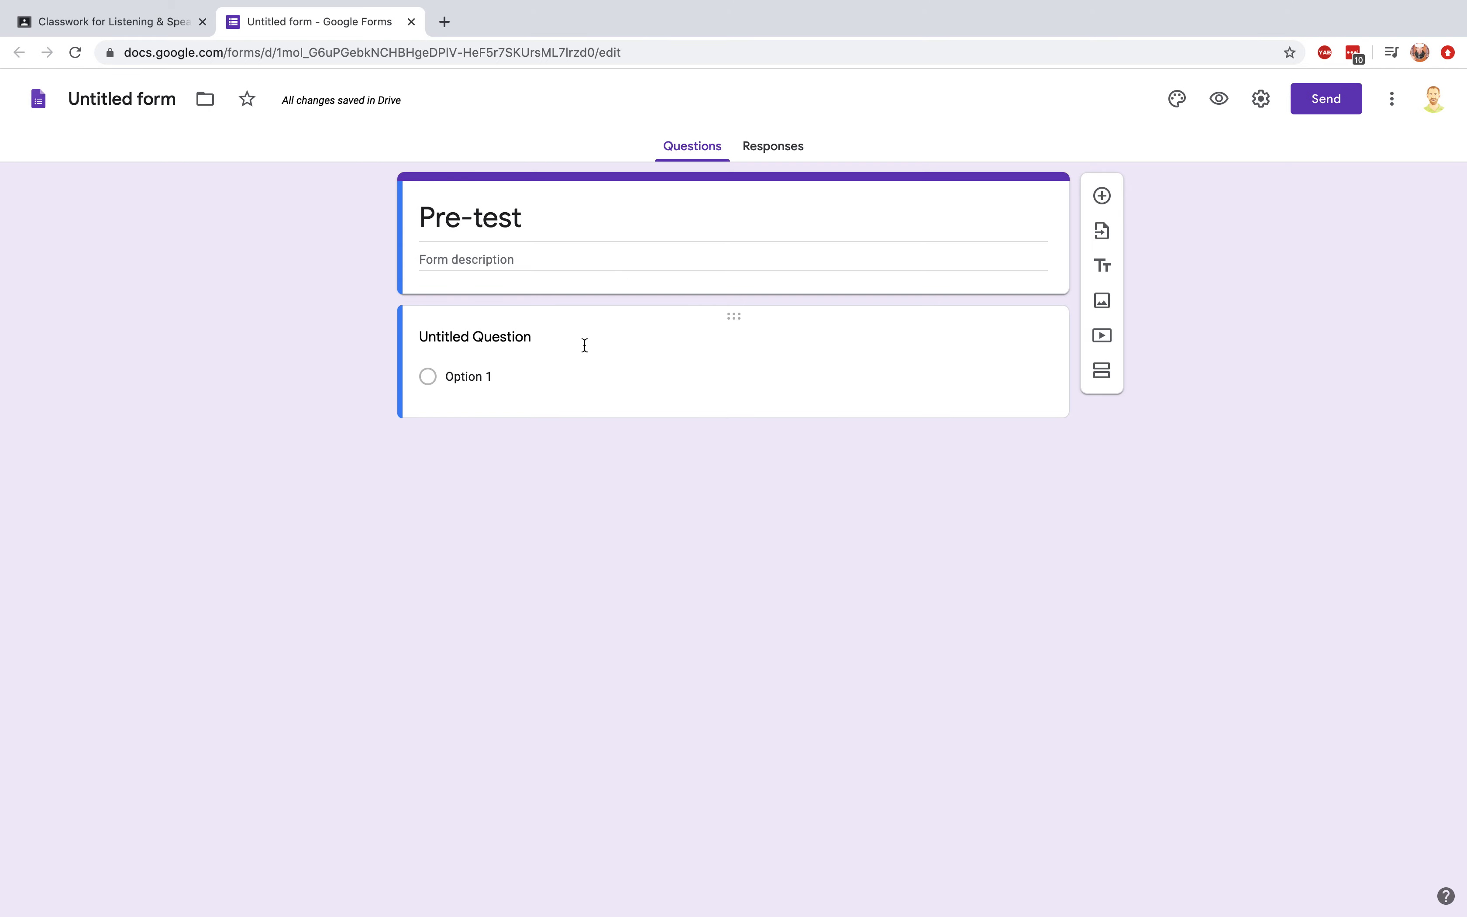
# - Load the existing Overachievers form as the source for importing questions into the Pre-test form
pyautogui.click(1103, 235)
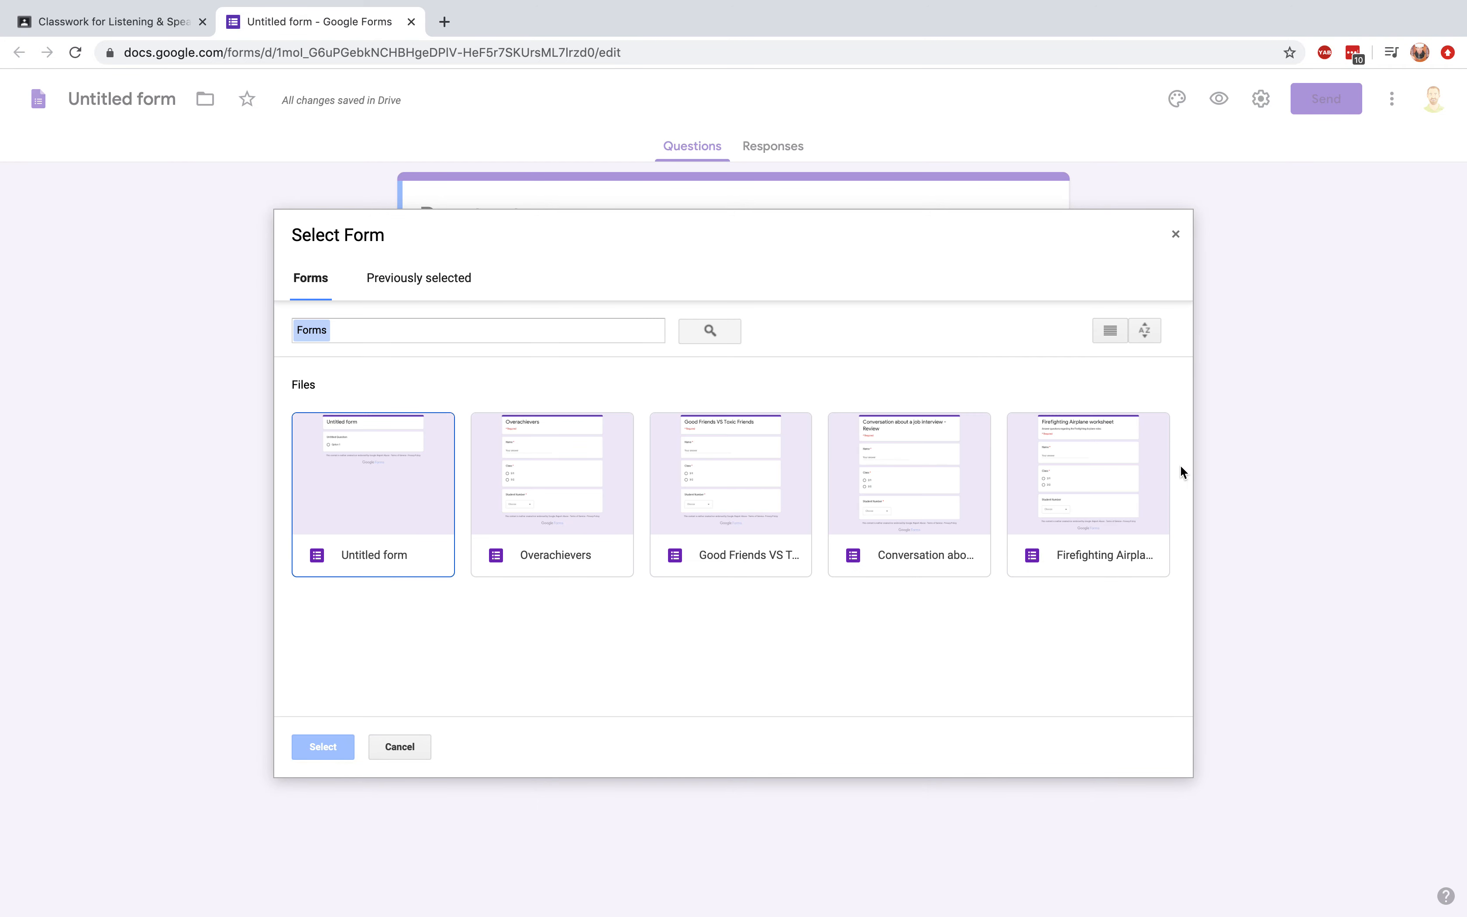
pyautogui.click(579, 477)
pyautogui.doubleClick(579, 478)
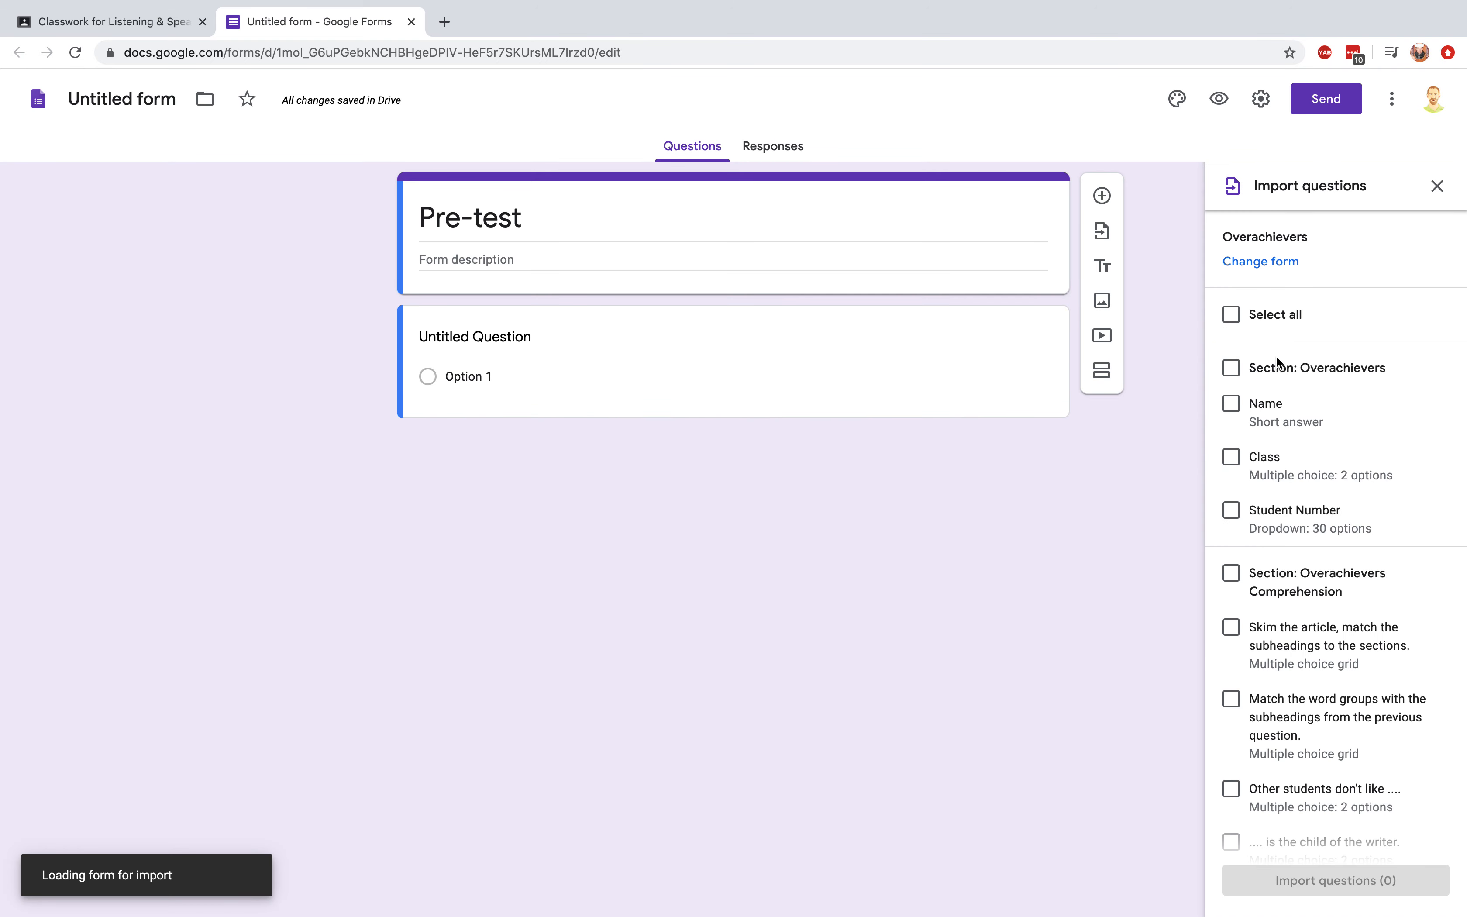
# - Import the Name, Class and Student Number questions from the Overachievers form into the Pre-test form
pyautogui.click(1231, 404)
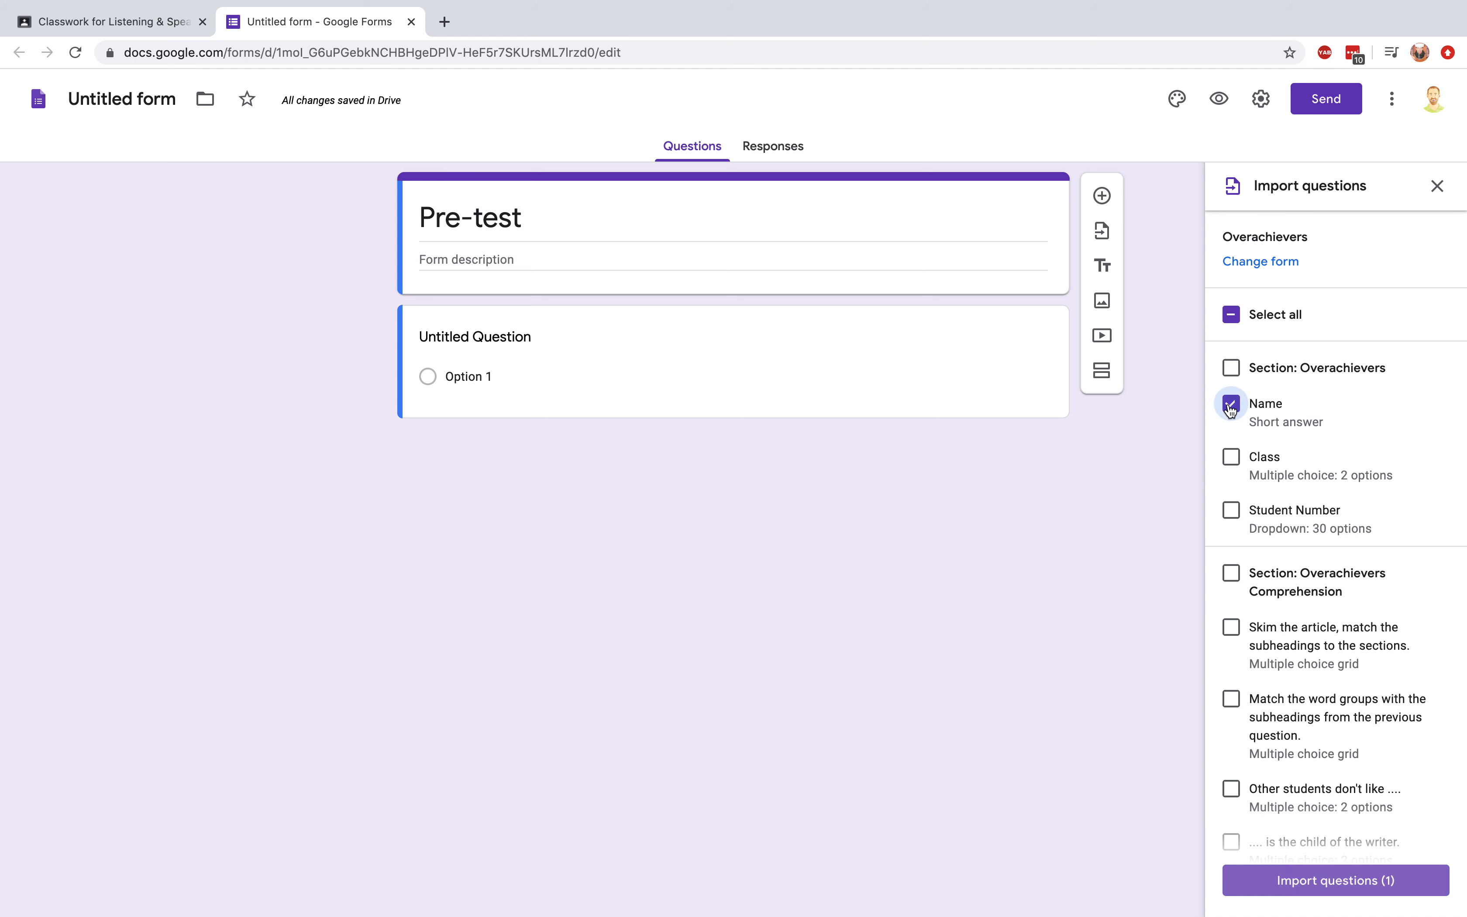
pyautogui.click(1231, 458)
pyautogui.click(1231, 512)
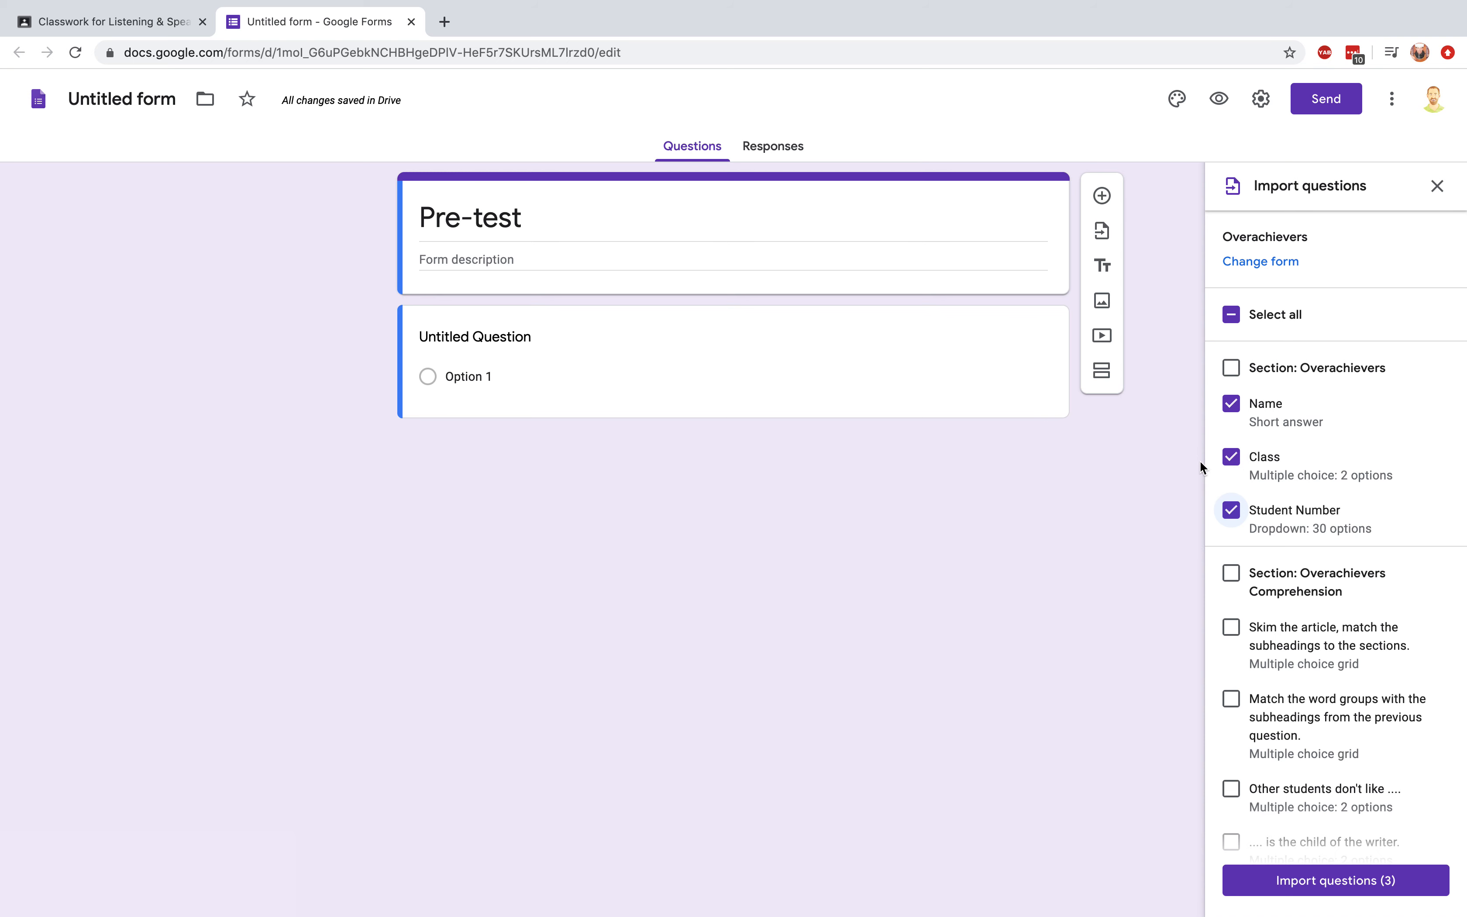
pyautogui.click(1332, 884)
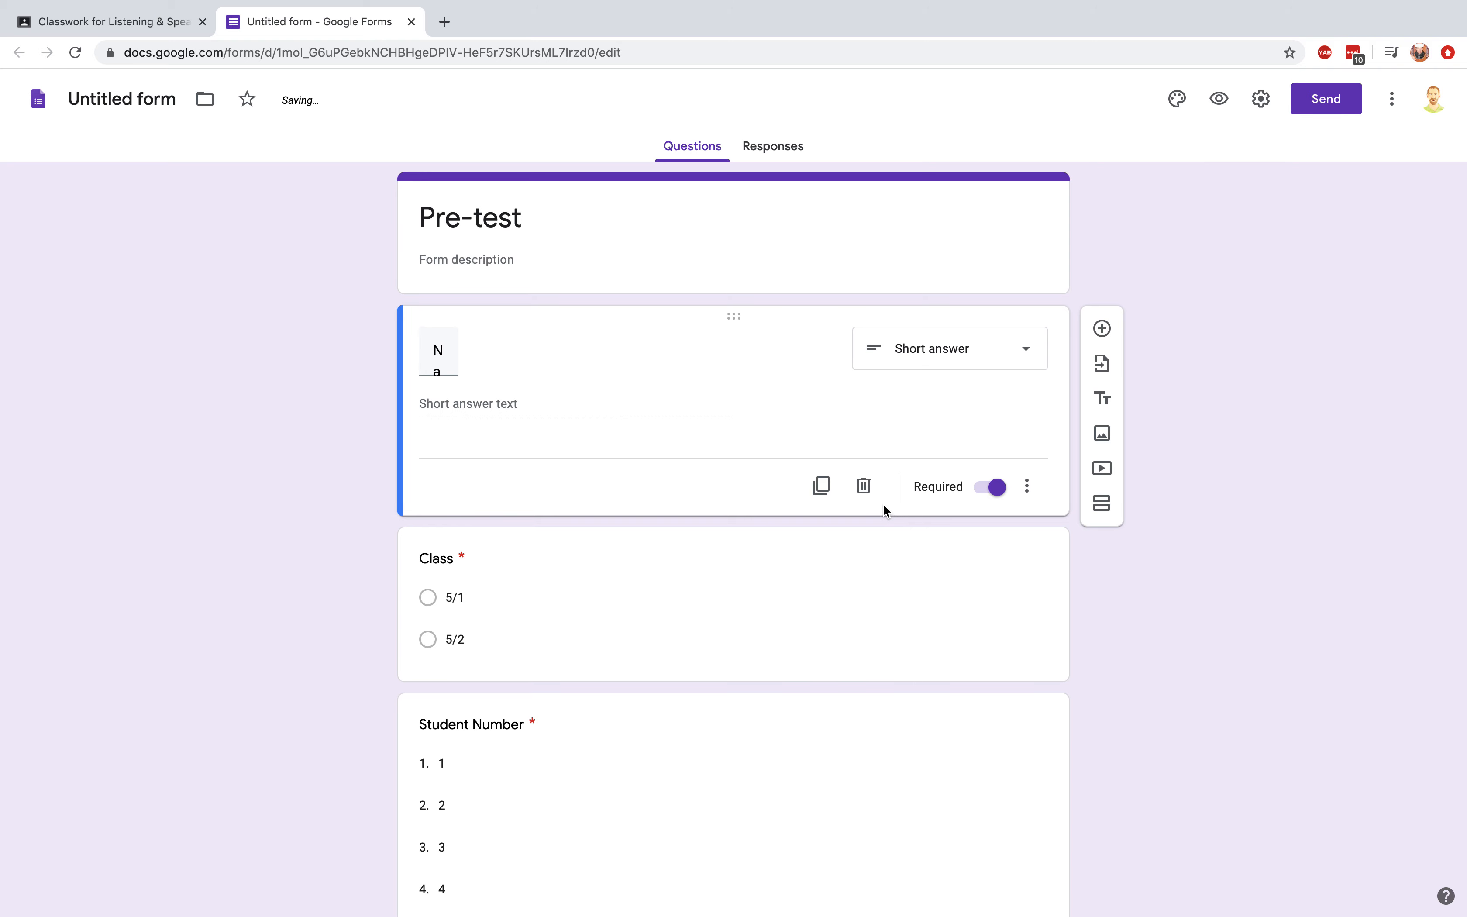
# - Review the answer types available for the Name question and keep it as Short answer
pyautogui.click(493, 365)
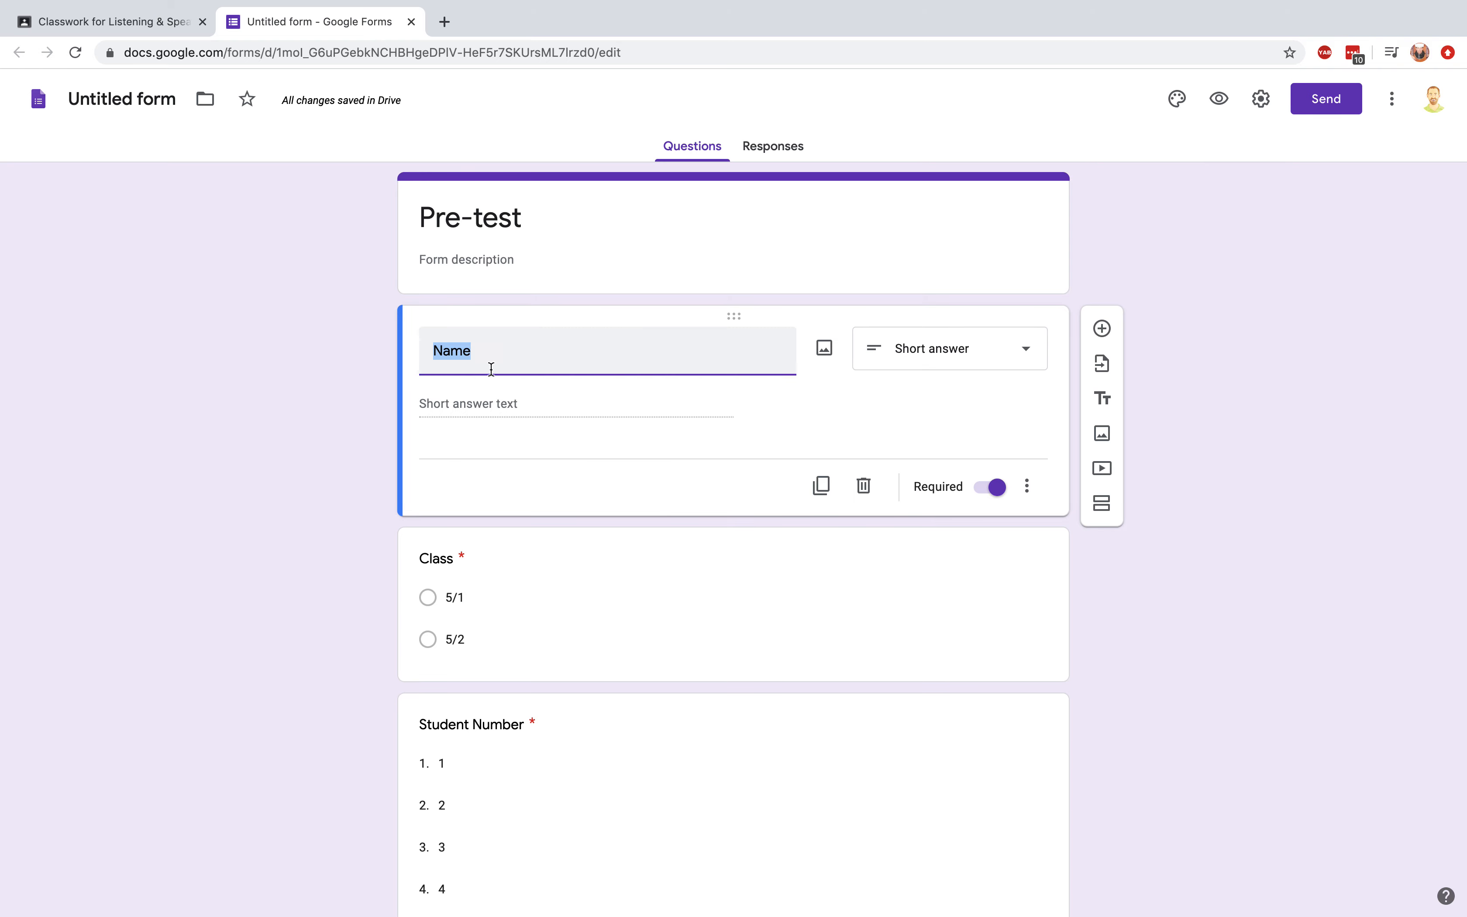
pyautogui.click(535, 402)
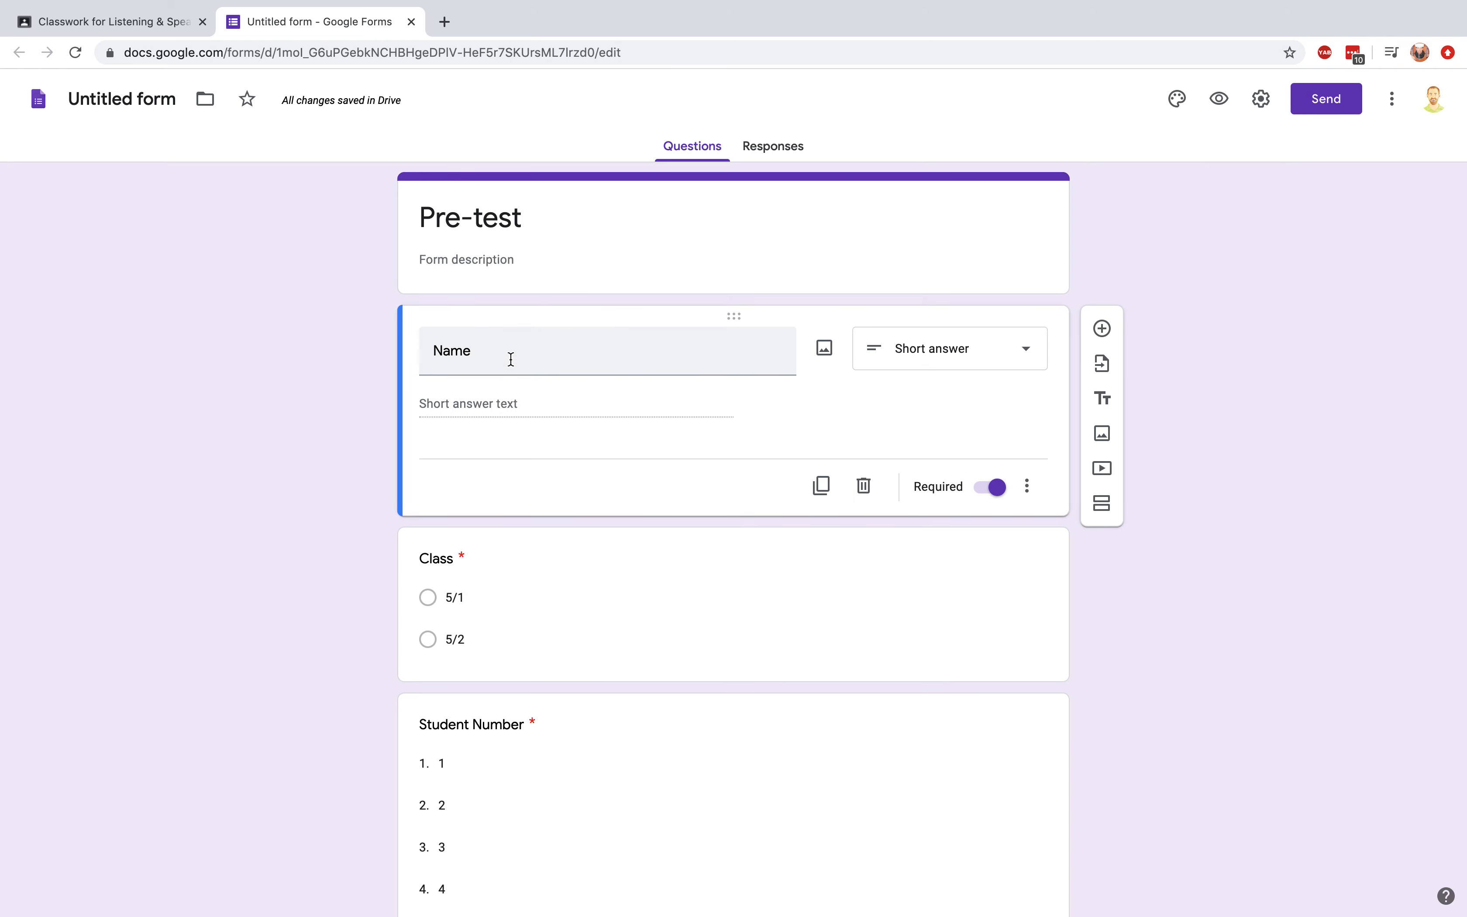
pyautogui.click(983, 355)
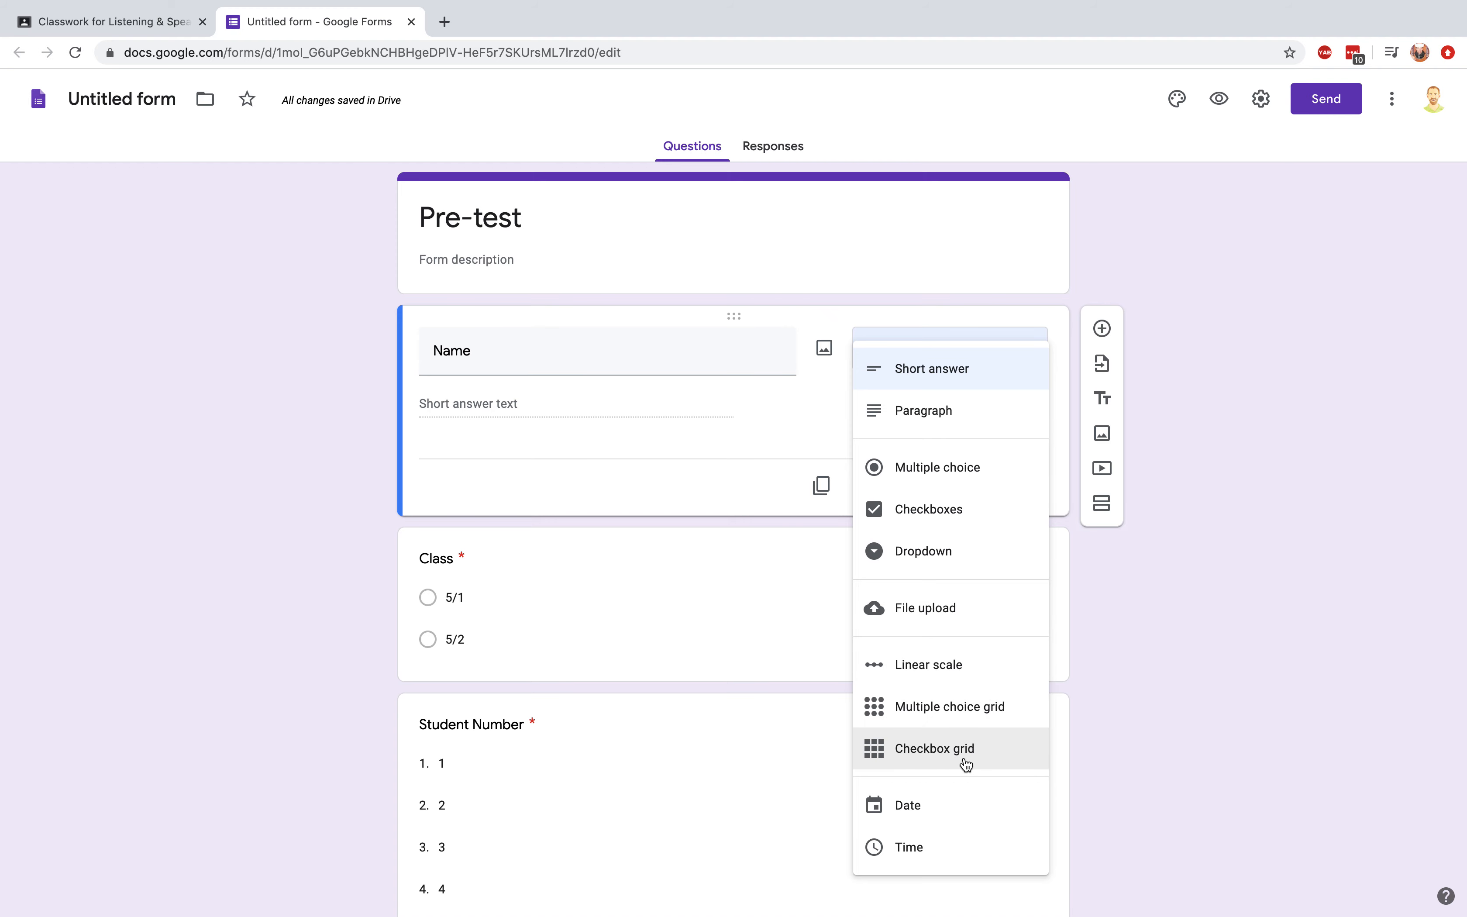
pyautogui.click(930, 371)
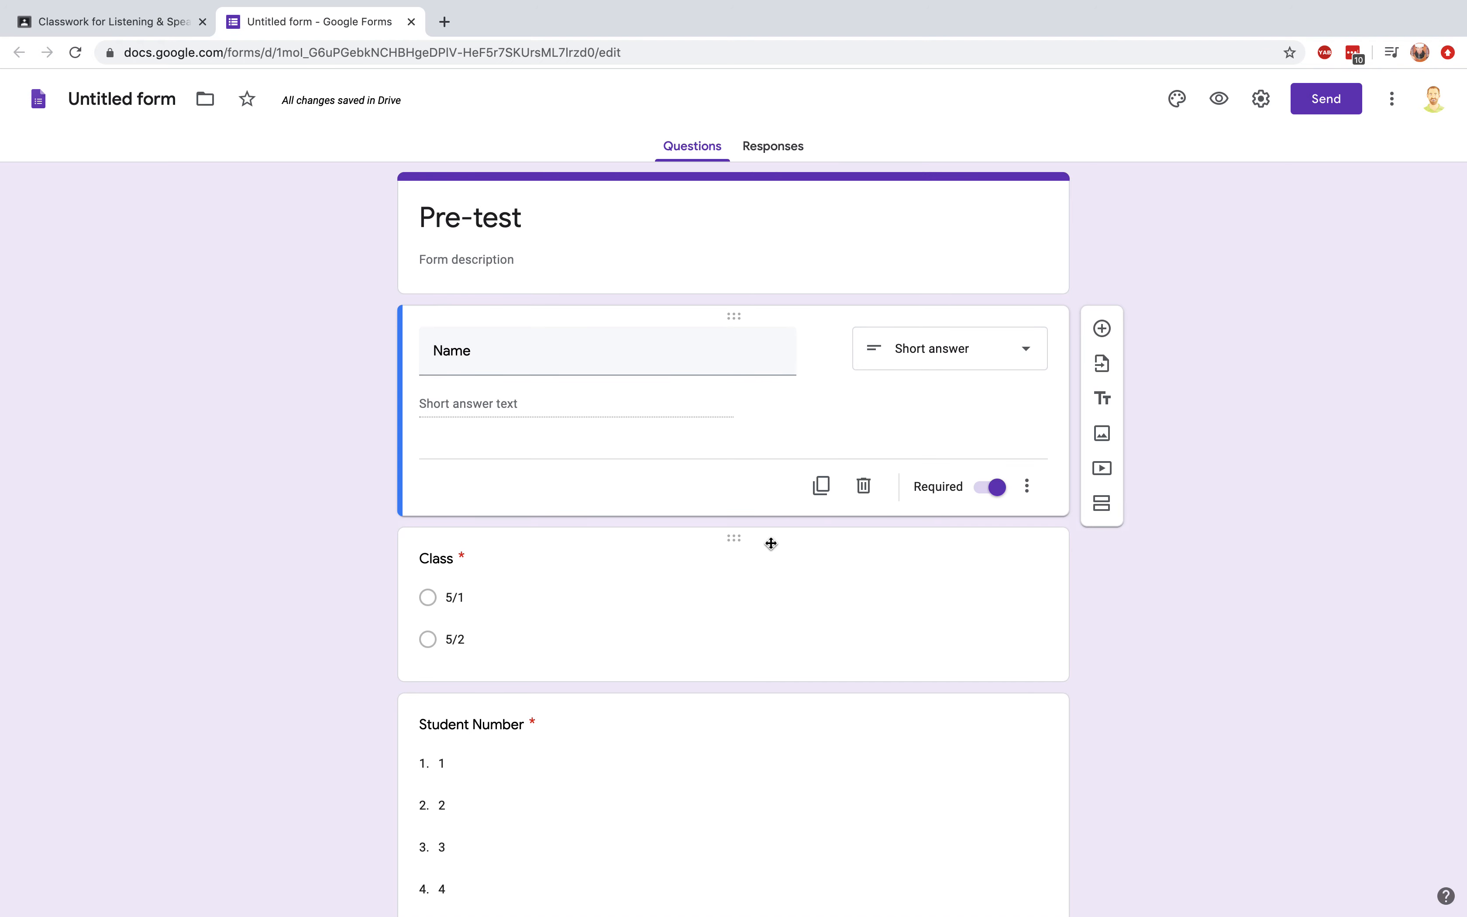
# - Switch the Name question's Required setting off and back on
pyautogui.scroll(-2, 770, 544)
pyautogui.click(998, 413)
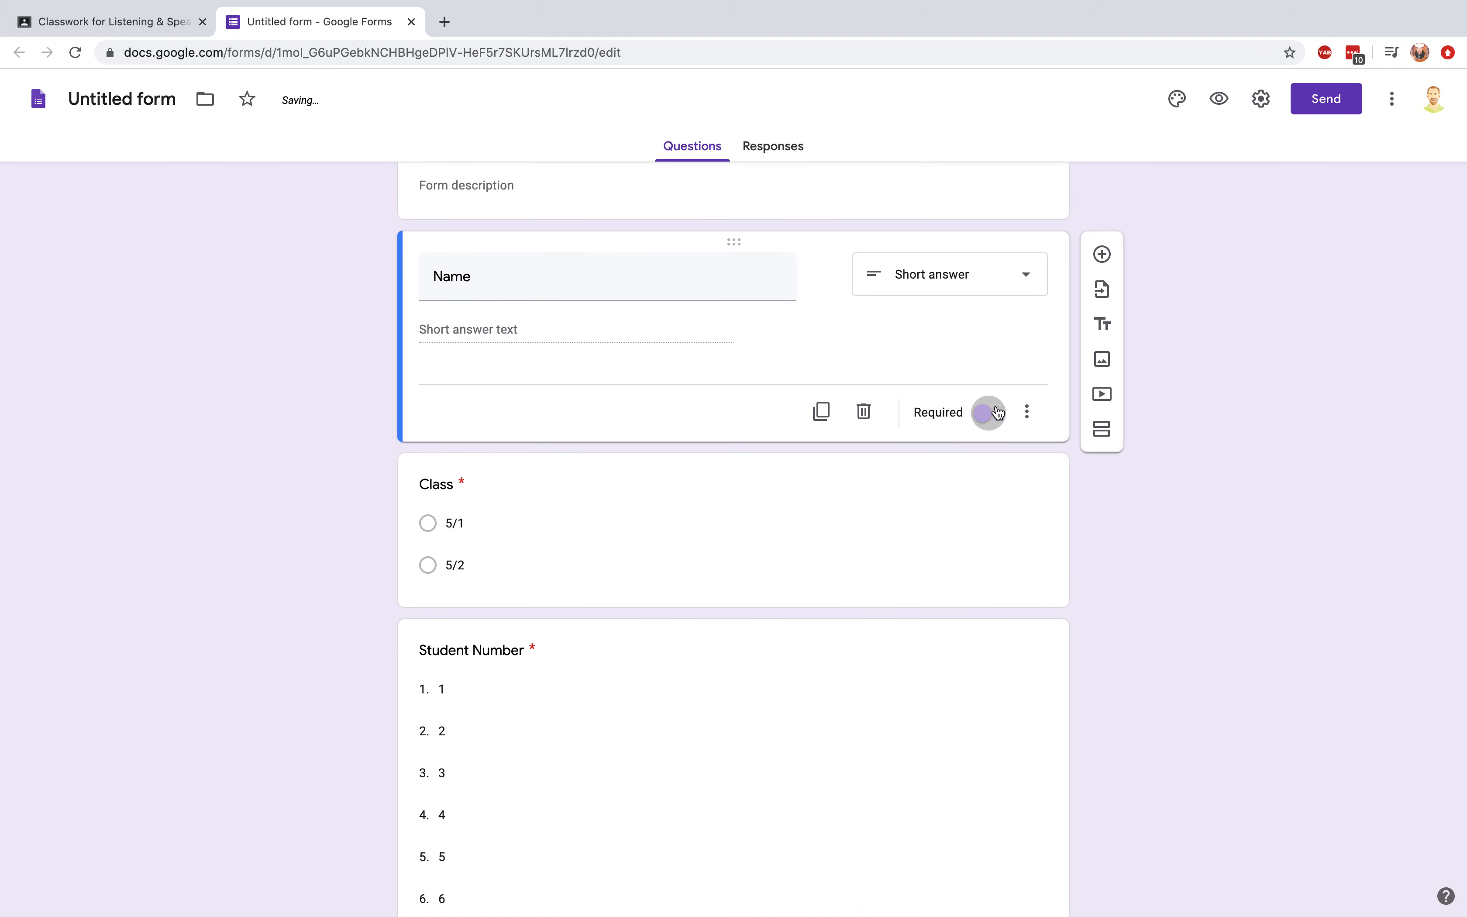
pyautogui.click(988, 416)
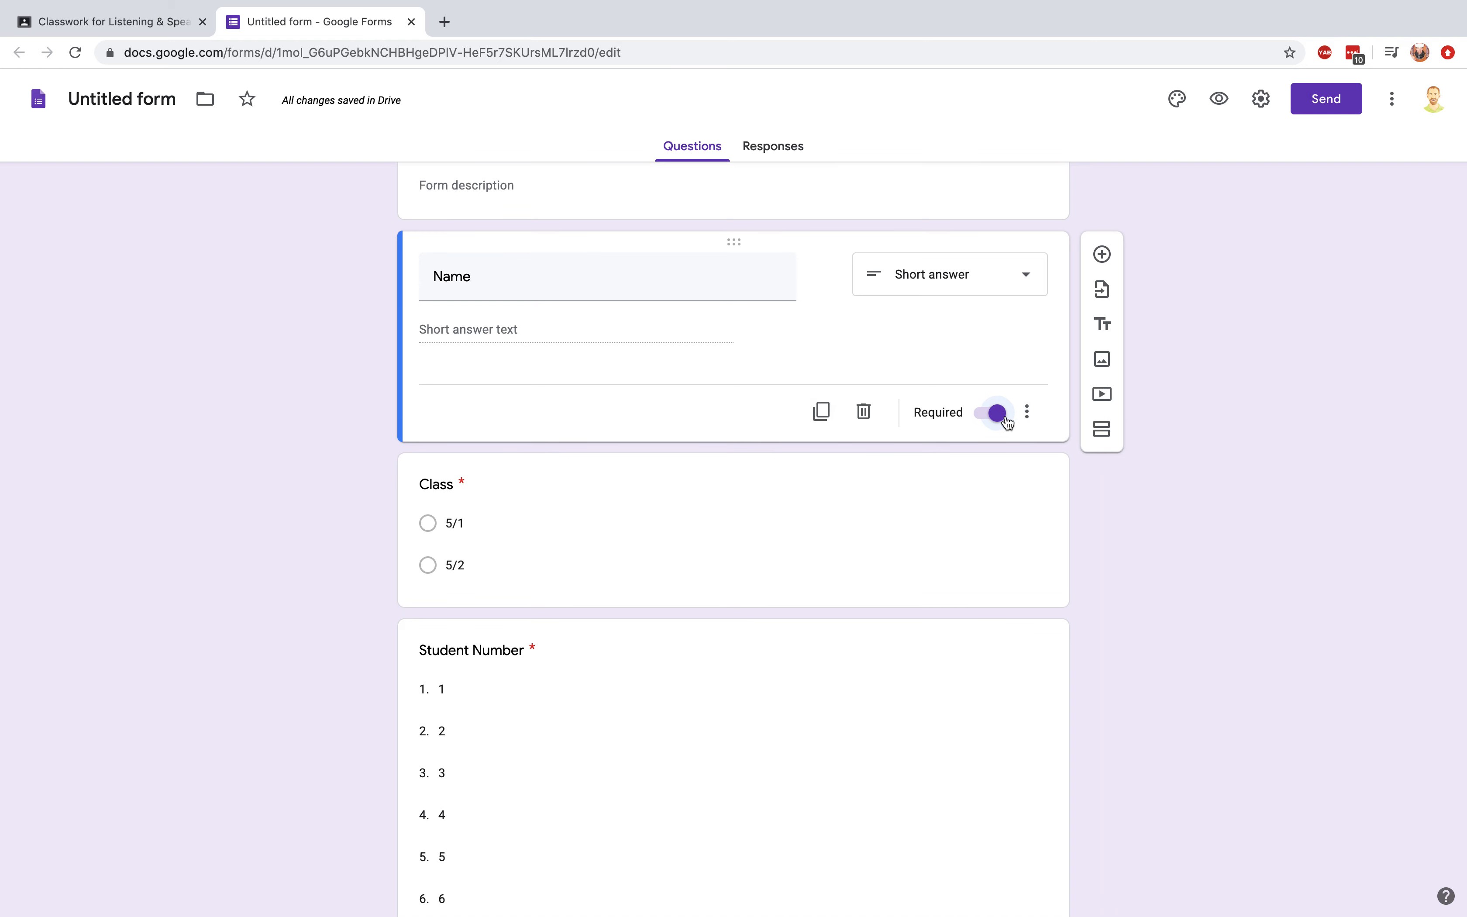
# - Change the Class question's two options to 1/1 and 1/2
pyautogui.scroll(-2, 768, 537)
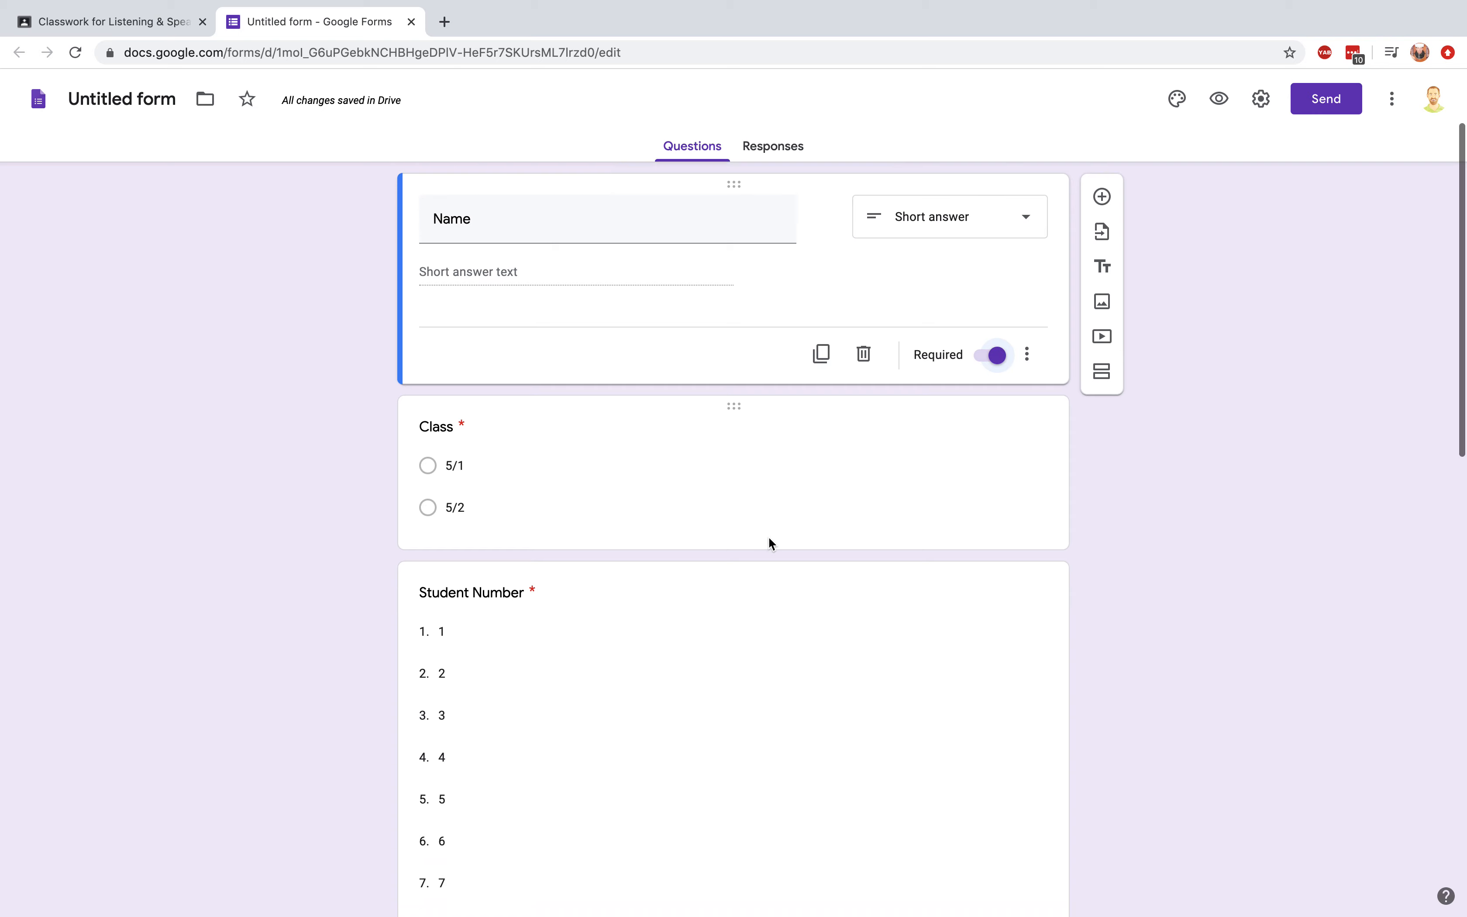
pyautogui.click(734, 446)
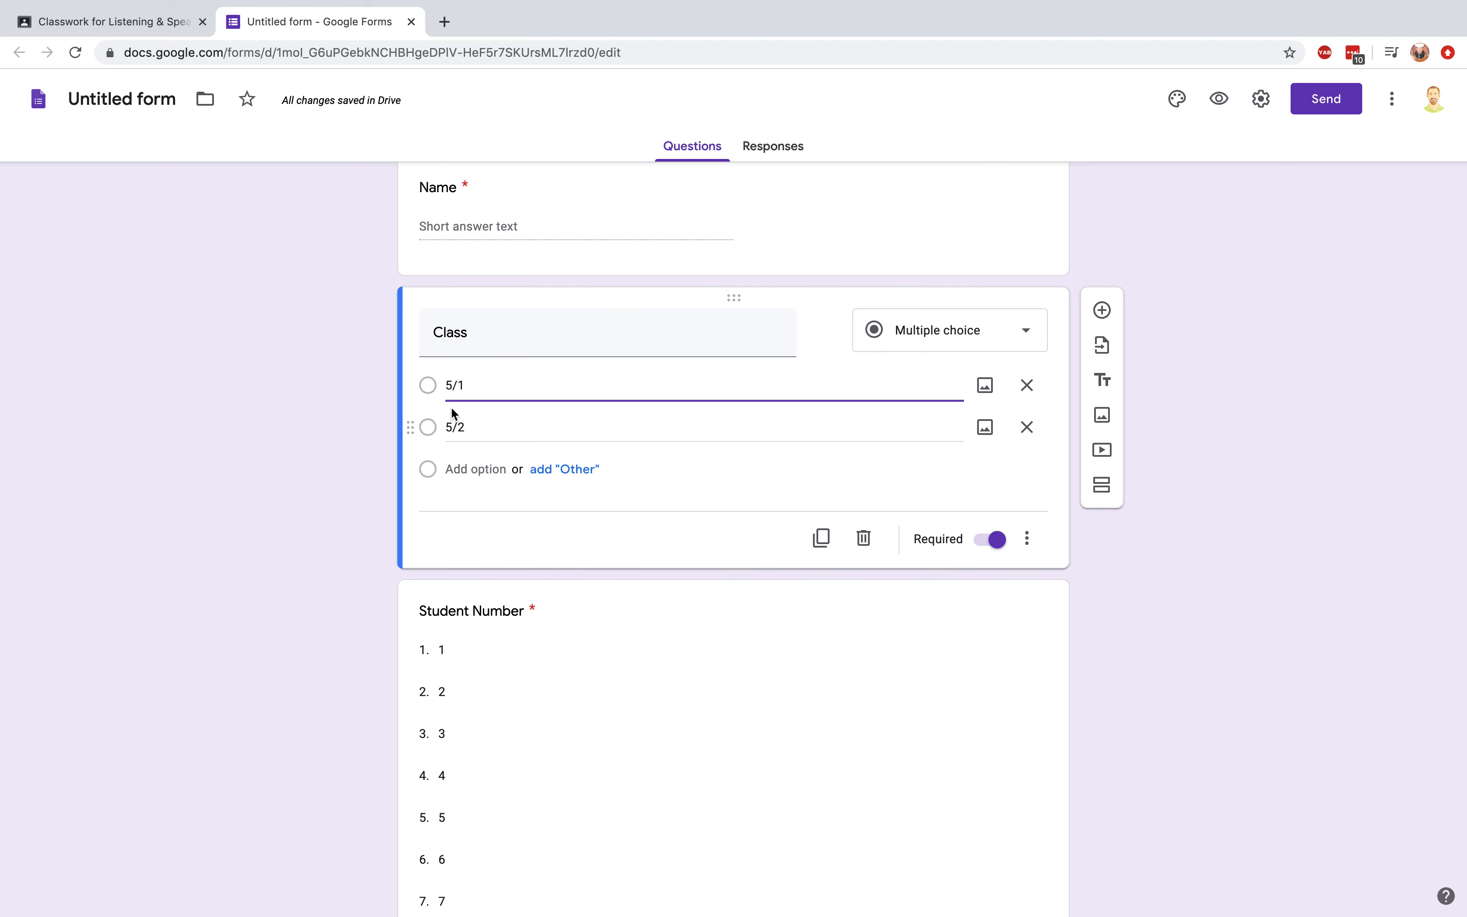
pyautogui.press('BackSpace')
pyautogui.write('1')
pyautogui.click(452, 428)
pyautogui.write('1/2')
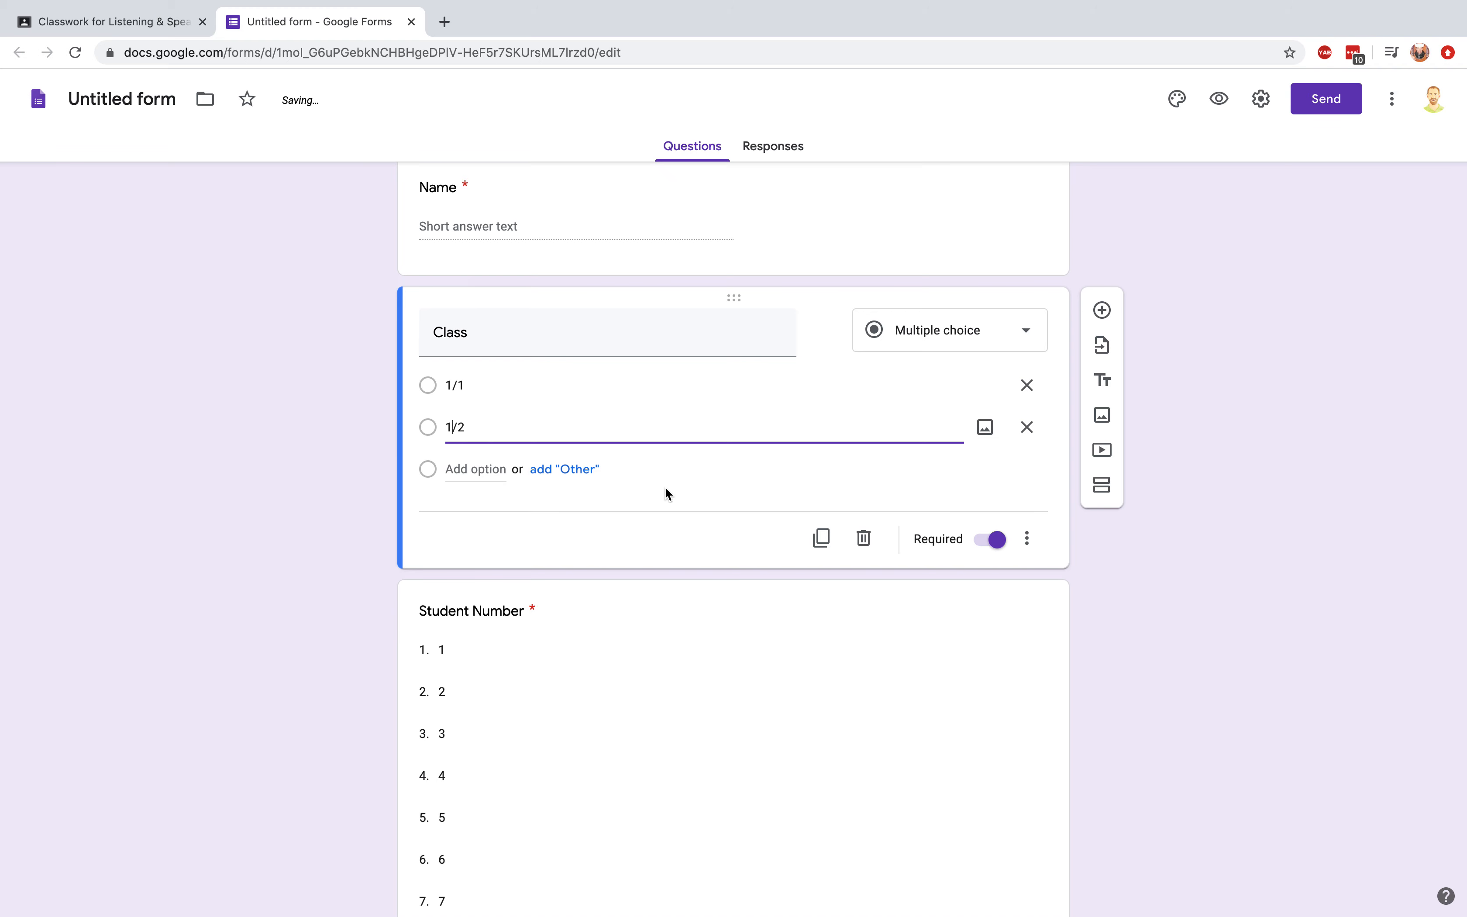
pyautogui.click(1243, 442)
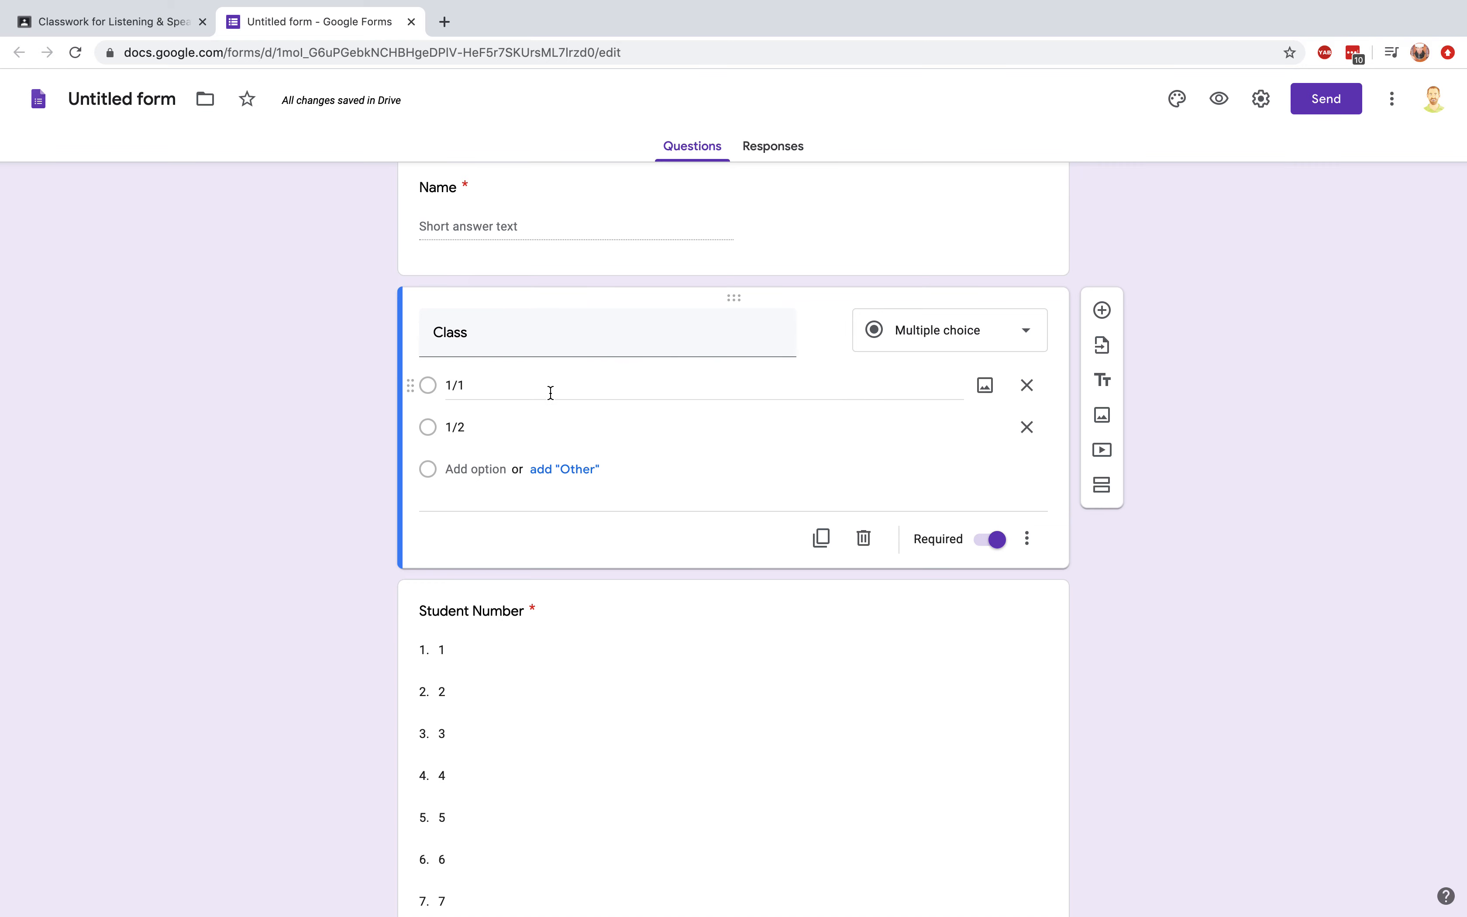
# - Examine the imported questions, reading through the full list of Student Number options
pyautogui.scroll(-2, 788, 608)
pyautogui.scroll(3, 788, 608)
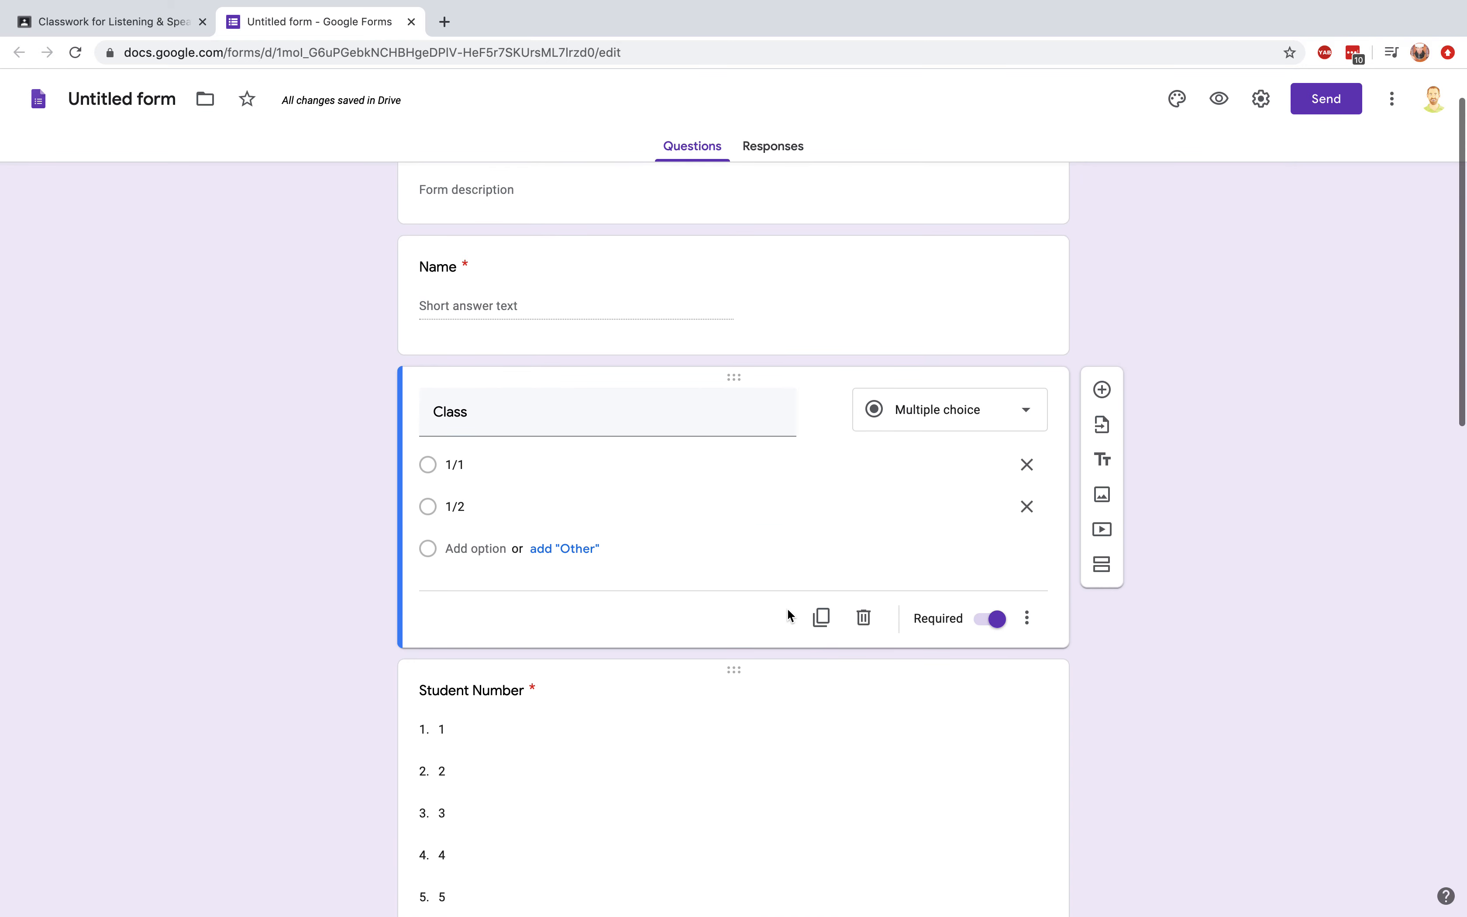
pyautogui.scroll(-1, 788, 608)
pyautogui.scroll(-5, 788, 614)
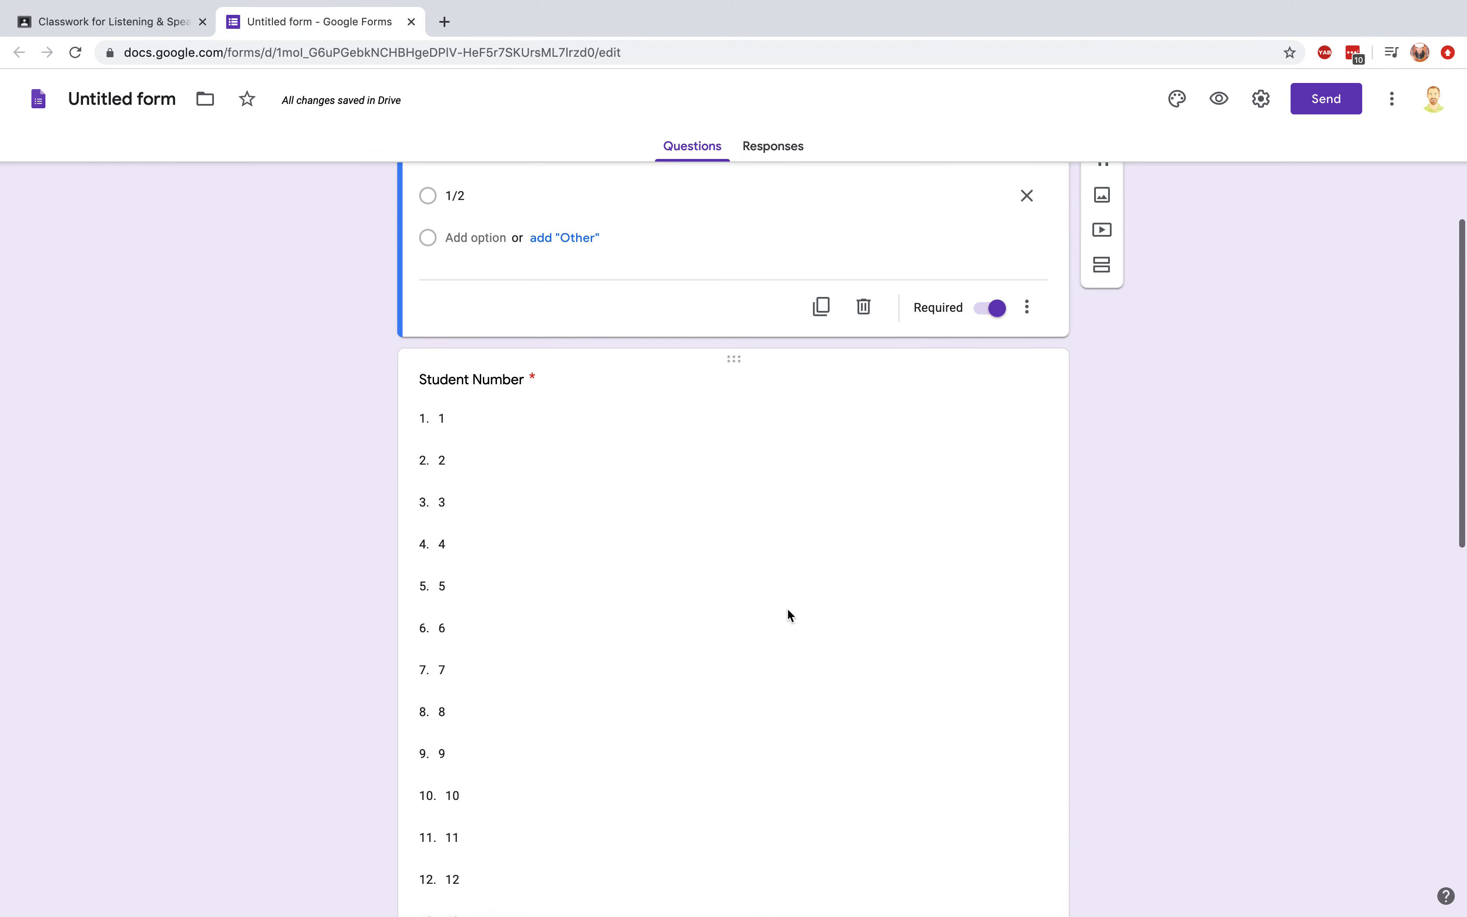
pyautogui.scroll(-6, 746, 600)
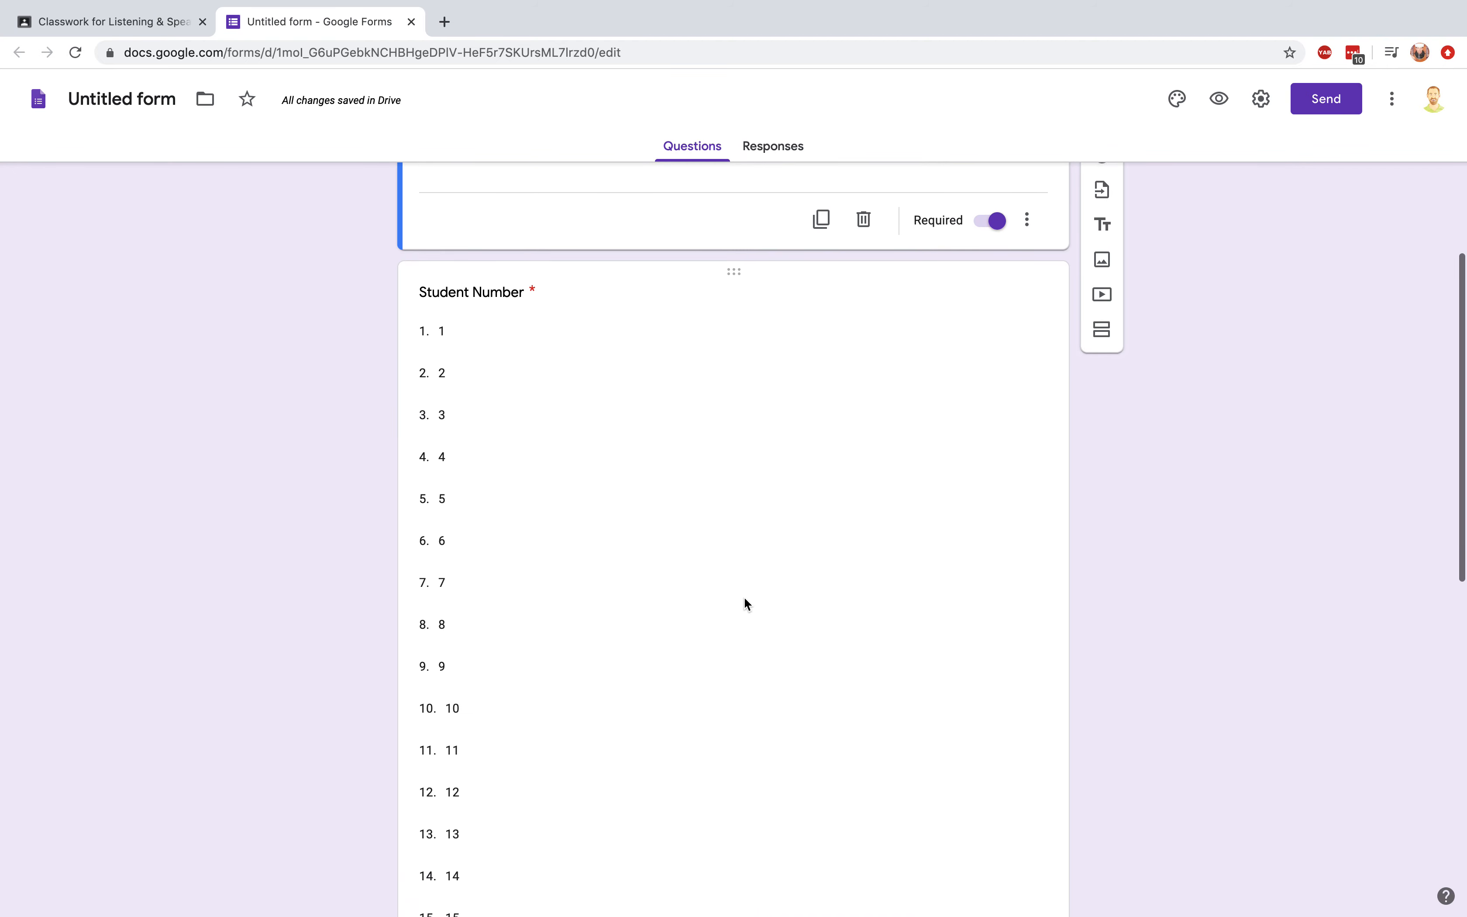
pyautogui.scroll(-9, 746, 601)
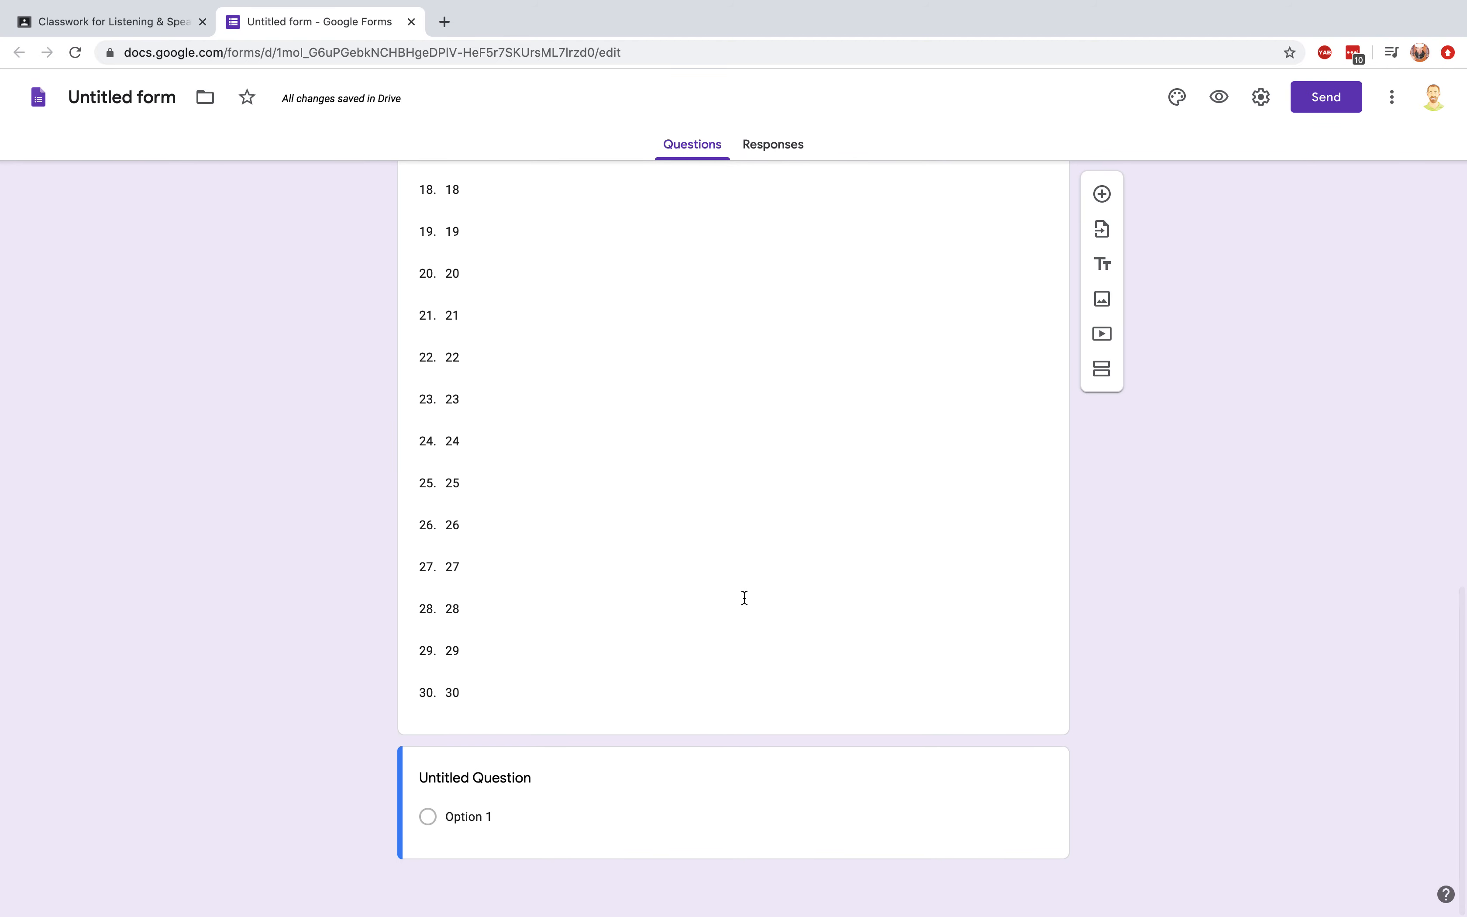
pyautogui.scroll(1, 744, 597)
pyautogui.scroll(-3, 745, 598)
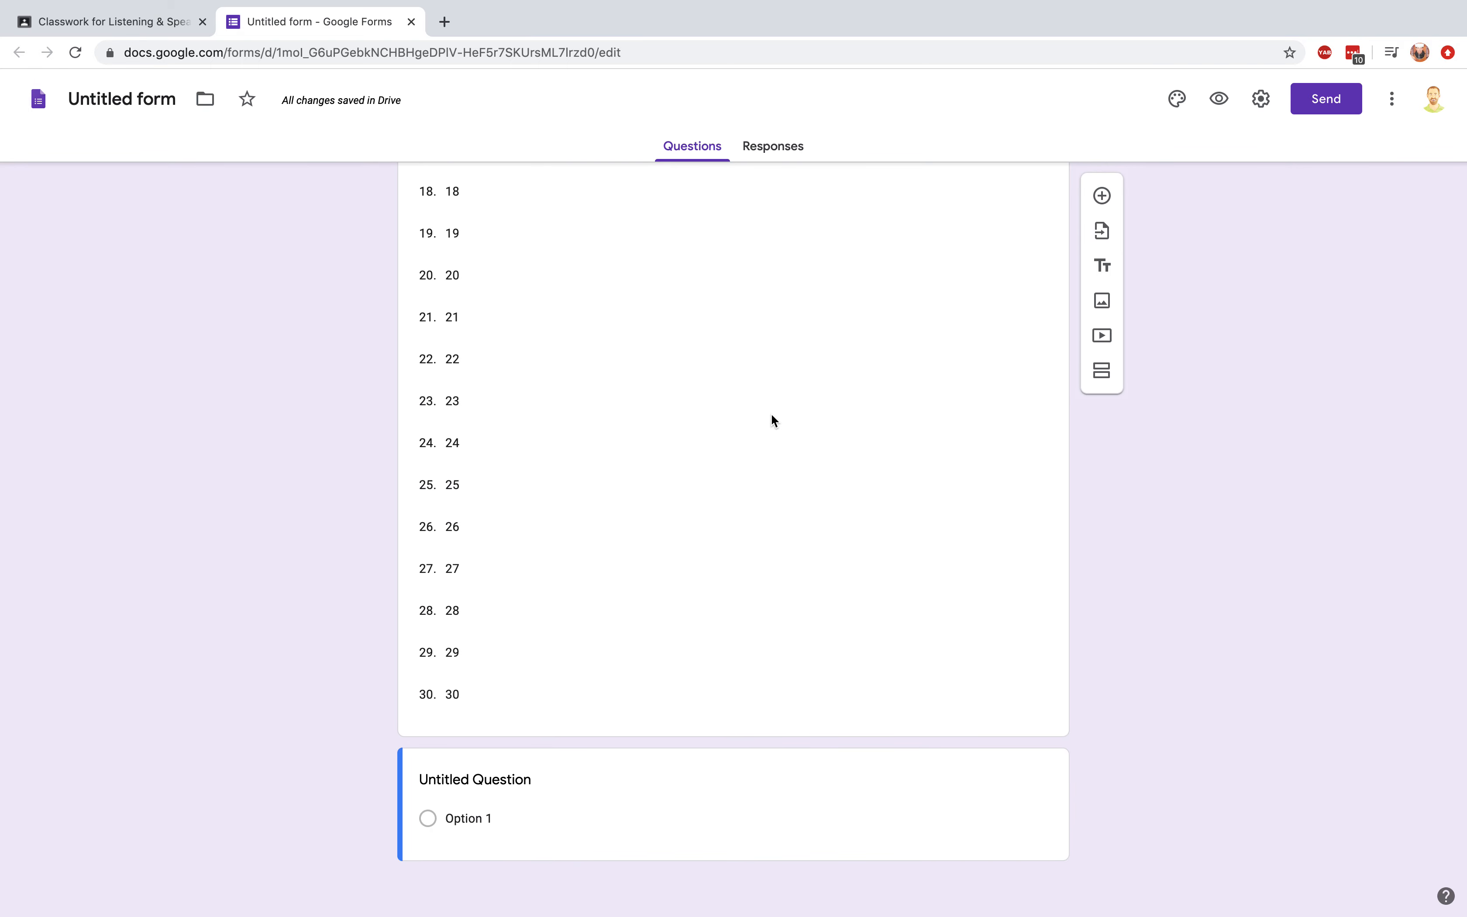
pyautogui.scroll(16, 791, 557)
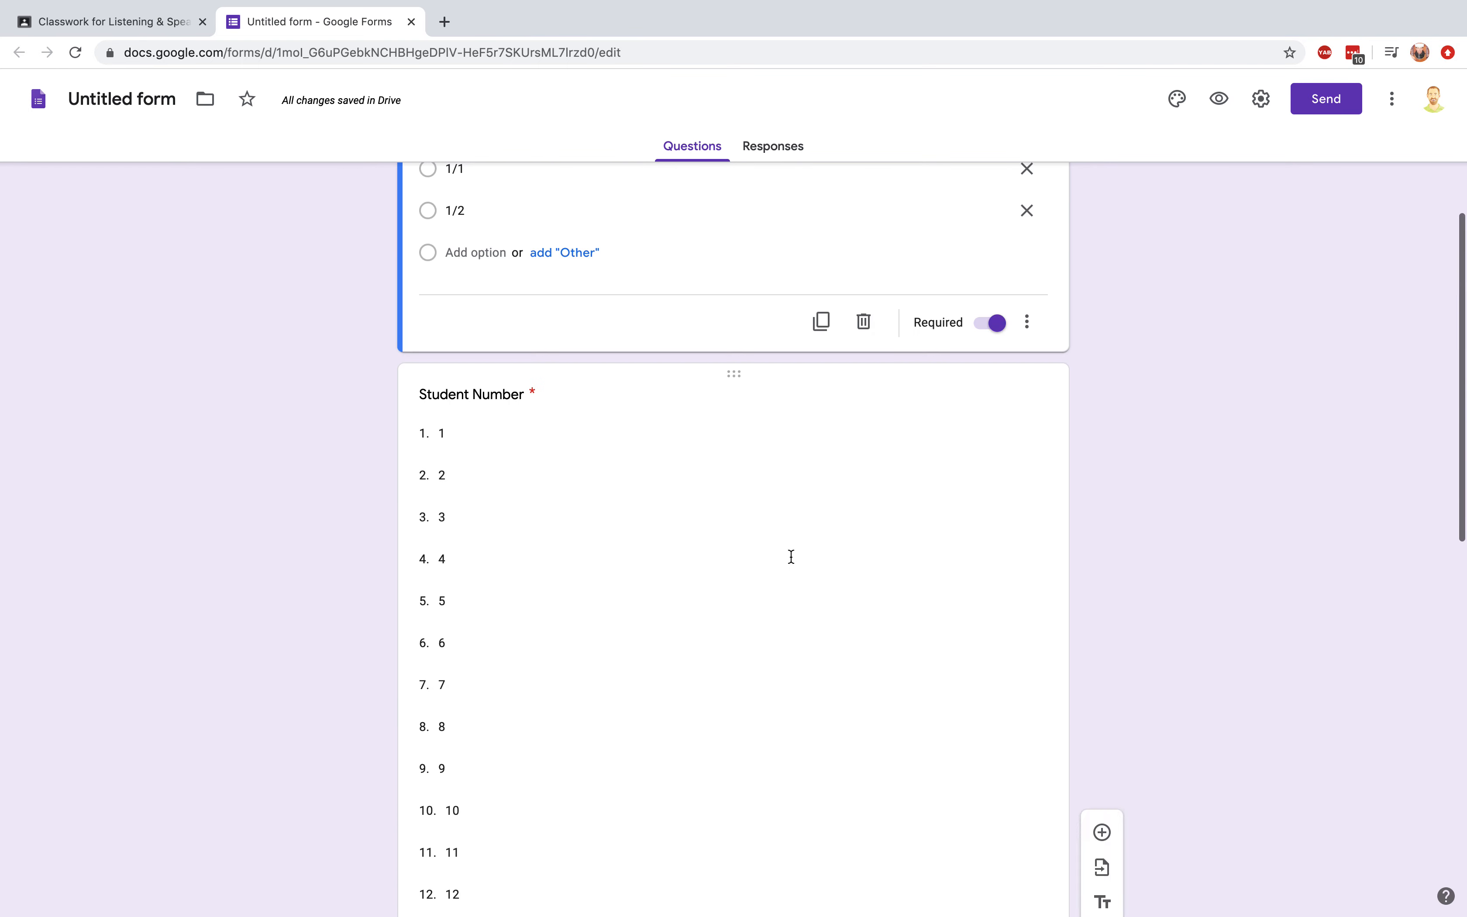
# - Review the answer types for the Student Number question and keep it as Dropdown
pyautogui.click(946, 440)
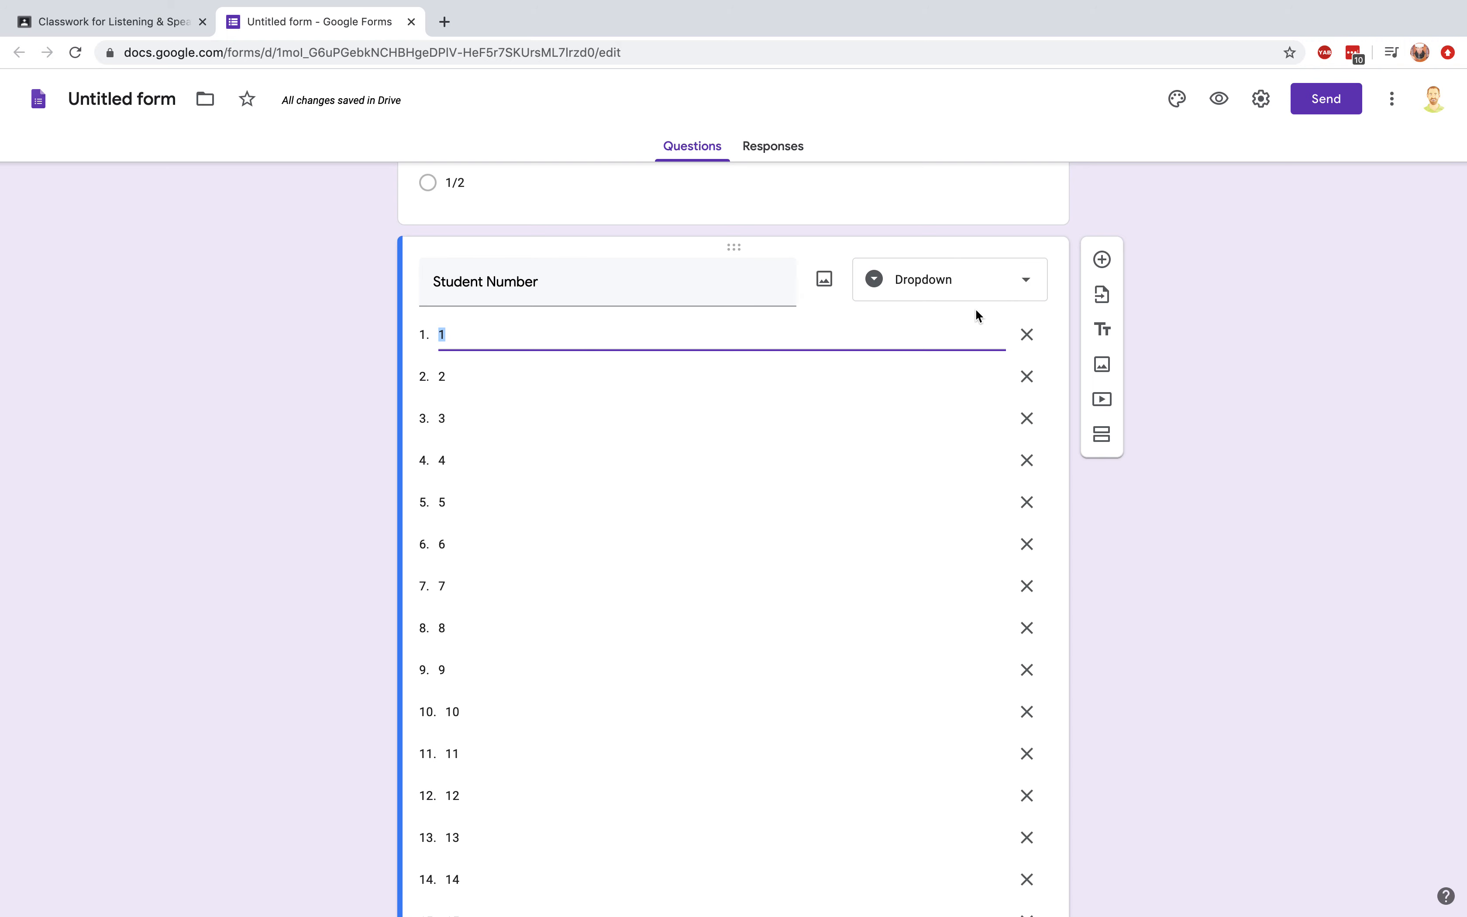
pyautogui.click(1023, 285)
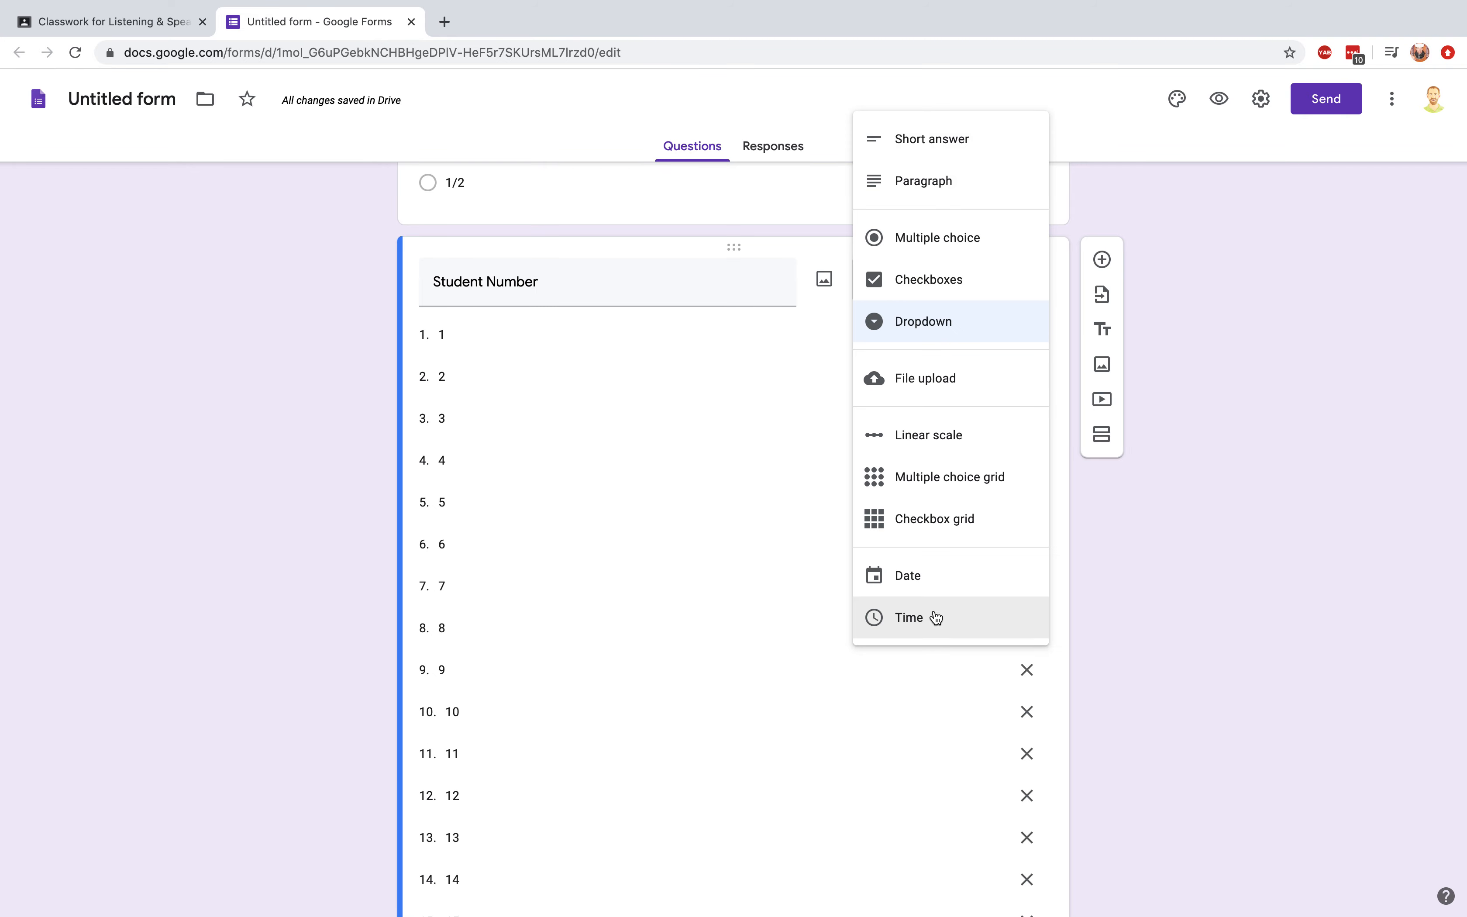
pyautogui.click(951, 327)
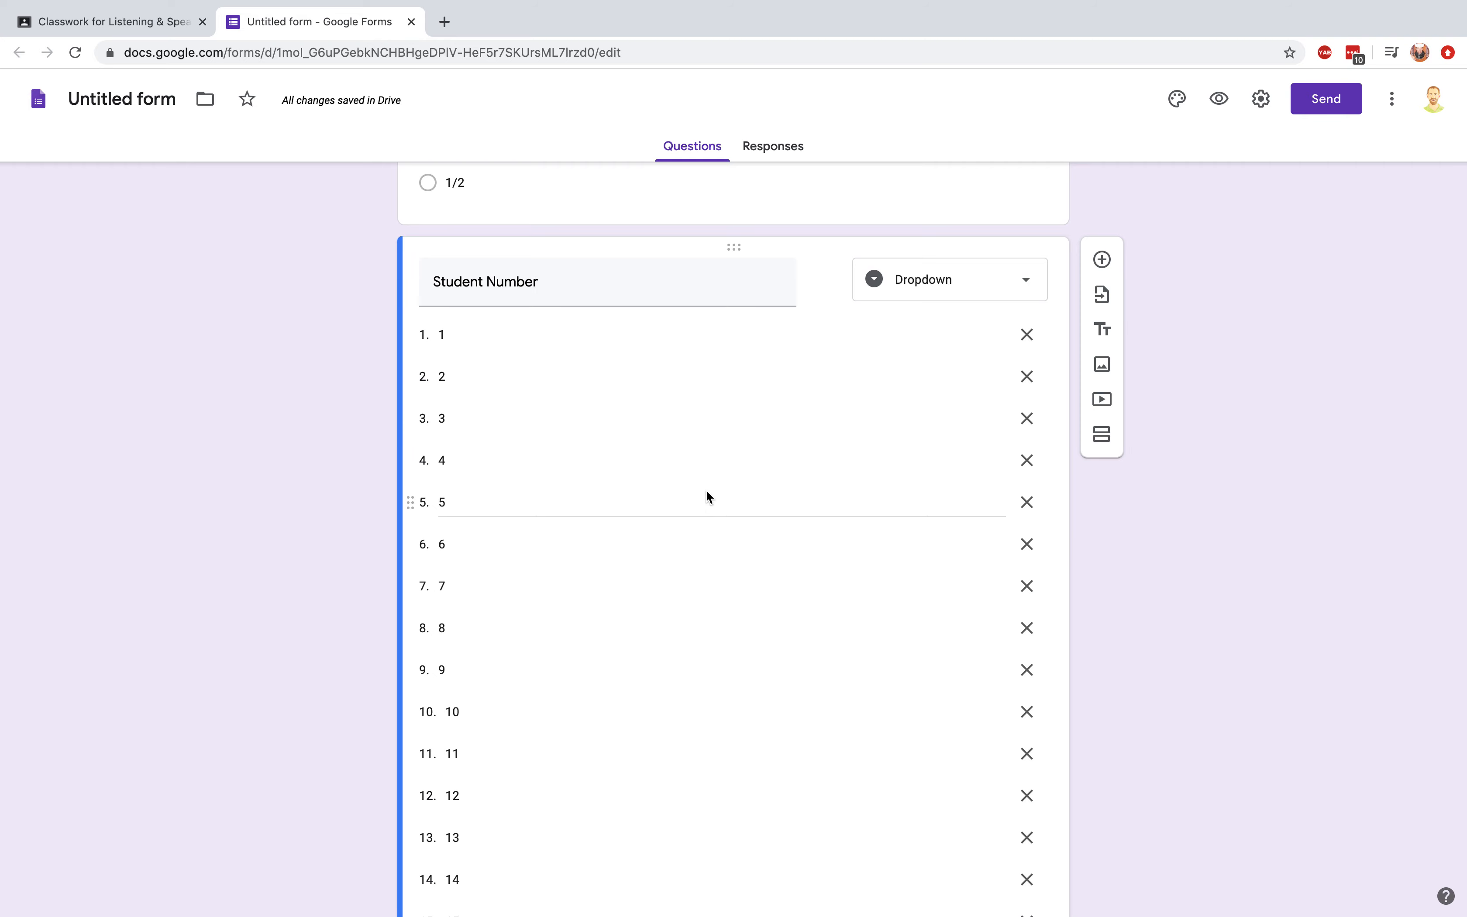
# - Add a new section directly after the Student Number question
pyautogui.scroll(5, 707, 489)
pyautogui.scroll(2, 706, 489)
pyautogui.scroll(-20, 706, 489)
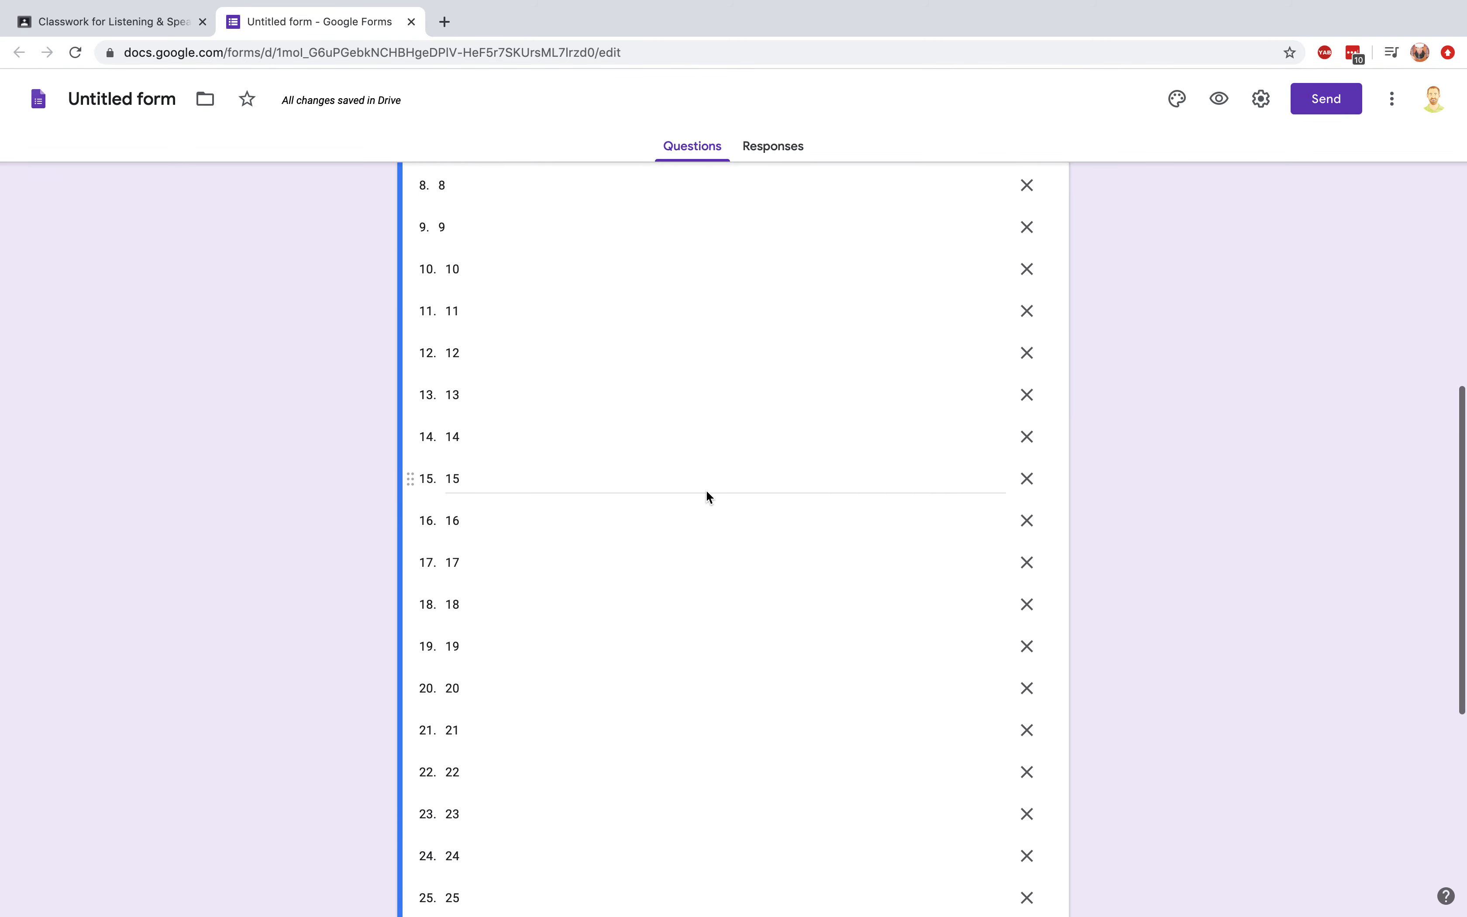
pyautogui.scroll(3, 706, 489)
pyautogui.scroll(-3, 707, 490)
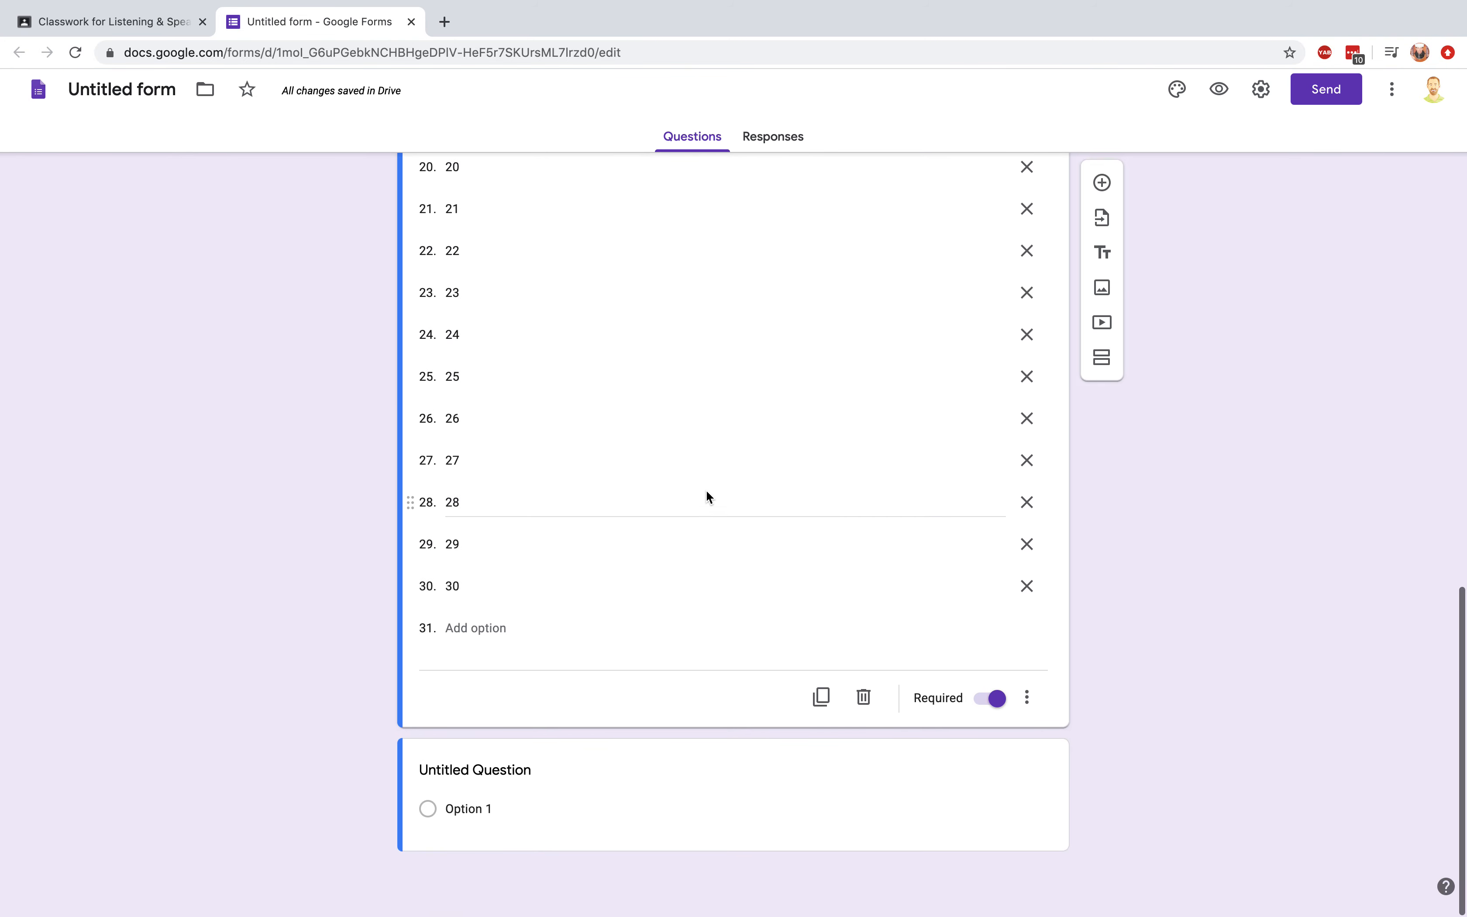
pyautogui.click(936, 593)
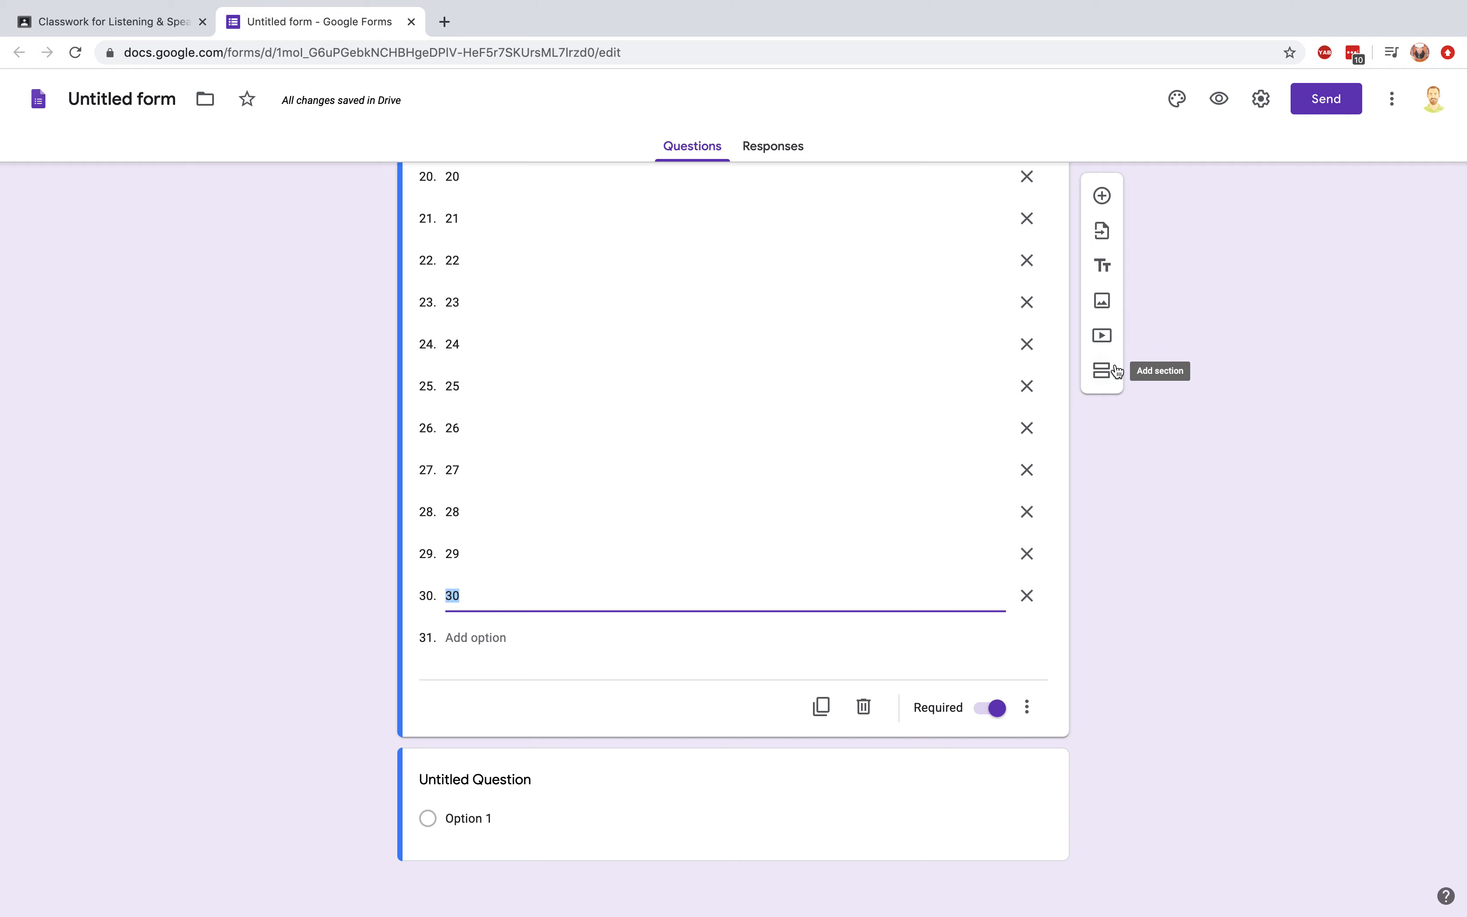
pyautogui.click(1102, 371)
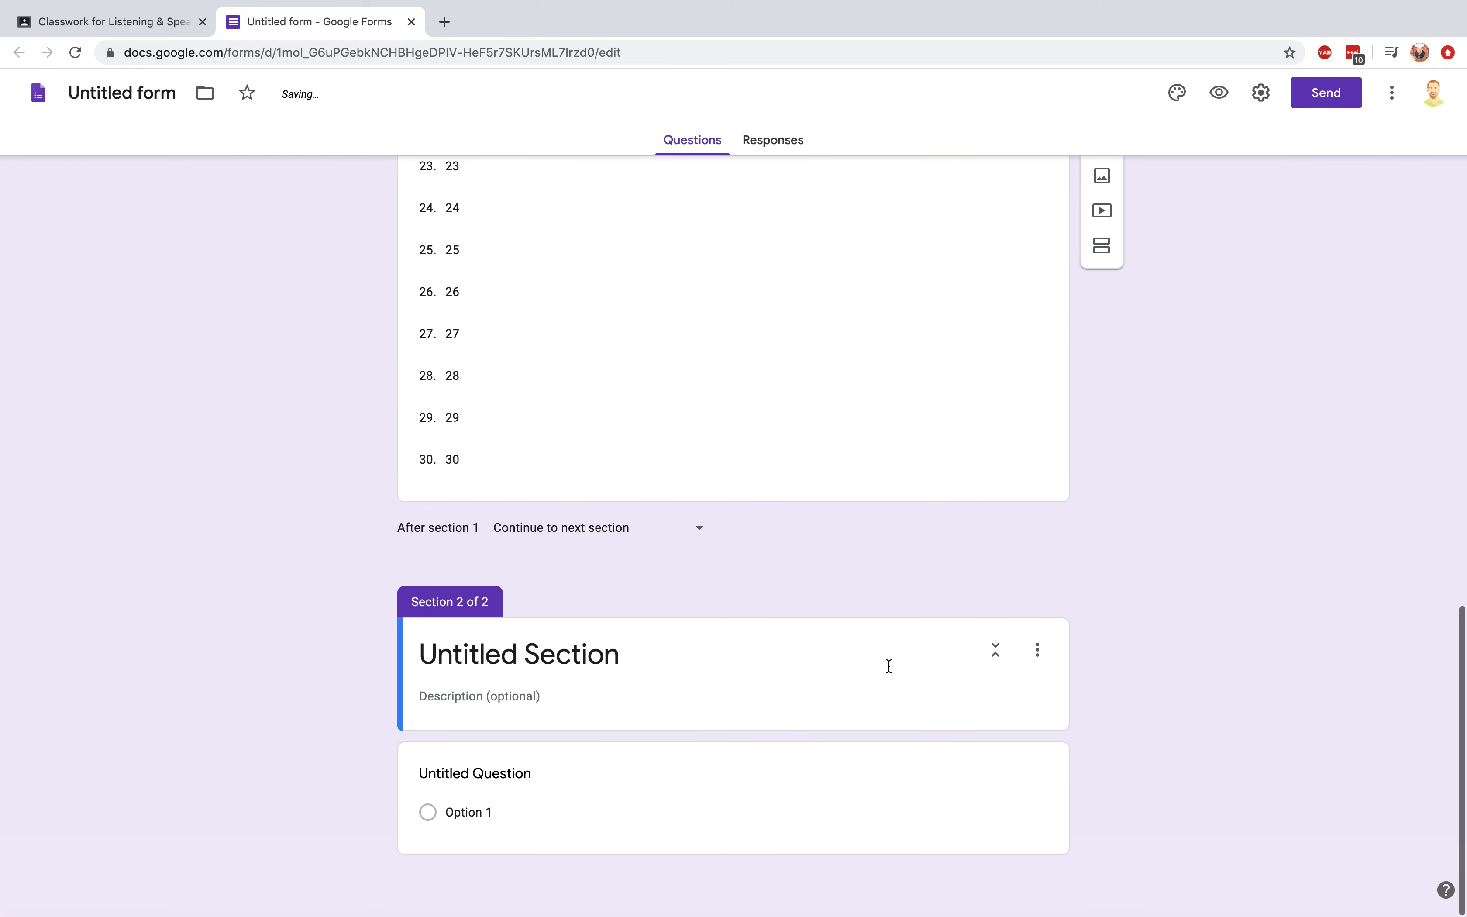
# - Check the student details in the first section and title the second section "Pre-test"
pyautogui.scroll(10, 672, 626)
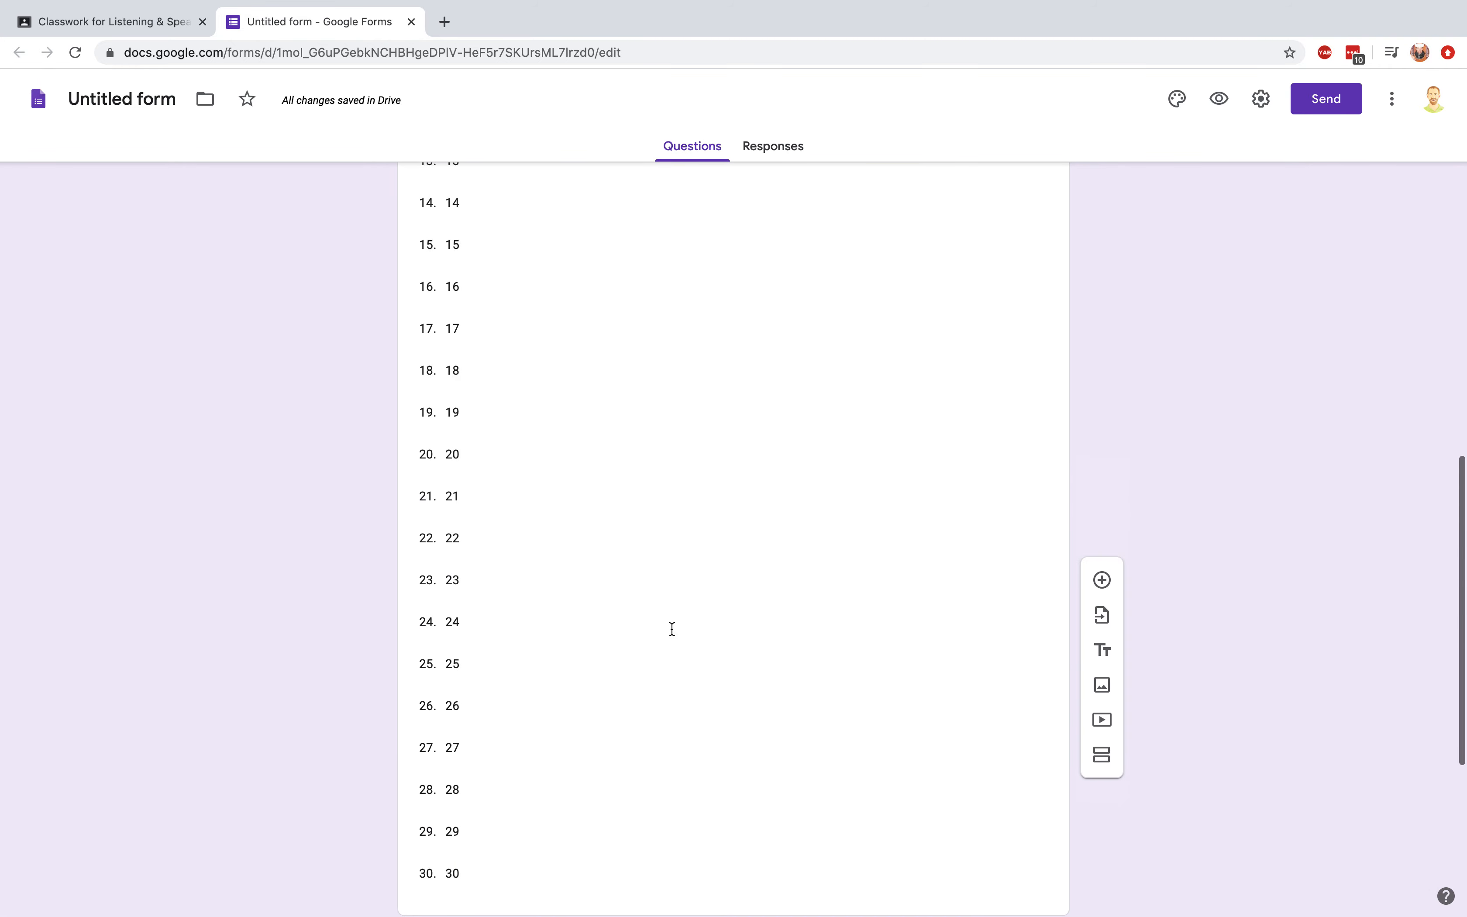
pyautogui.scroll(5, 671, 625)
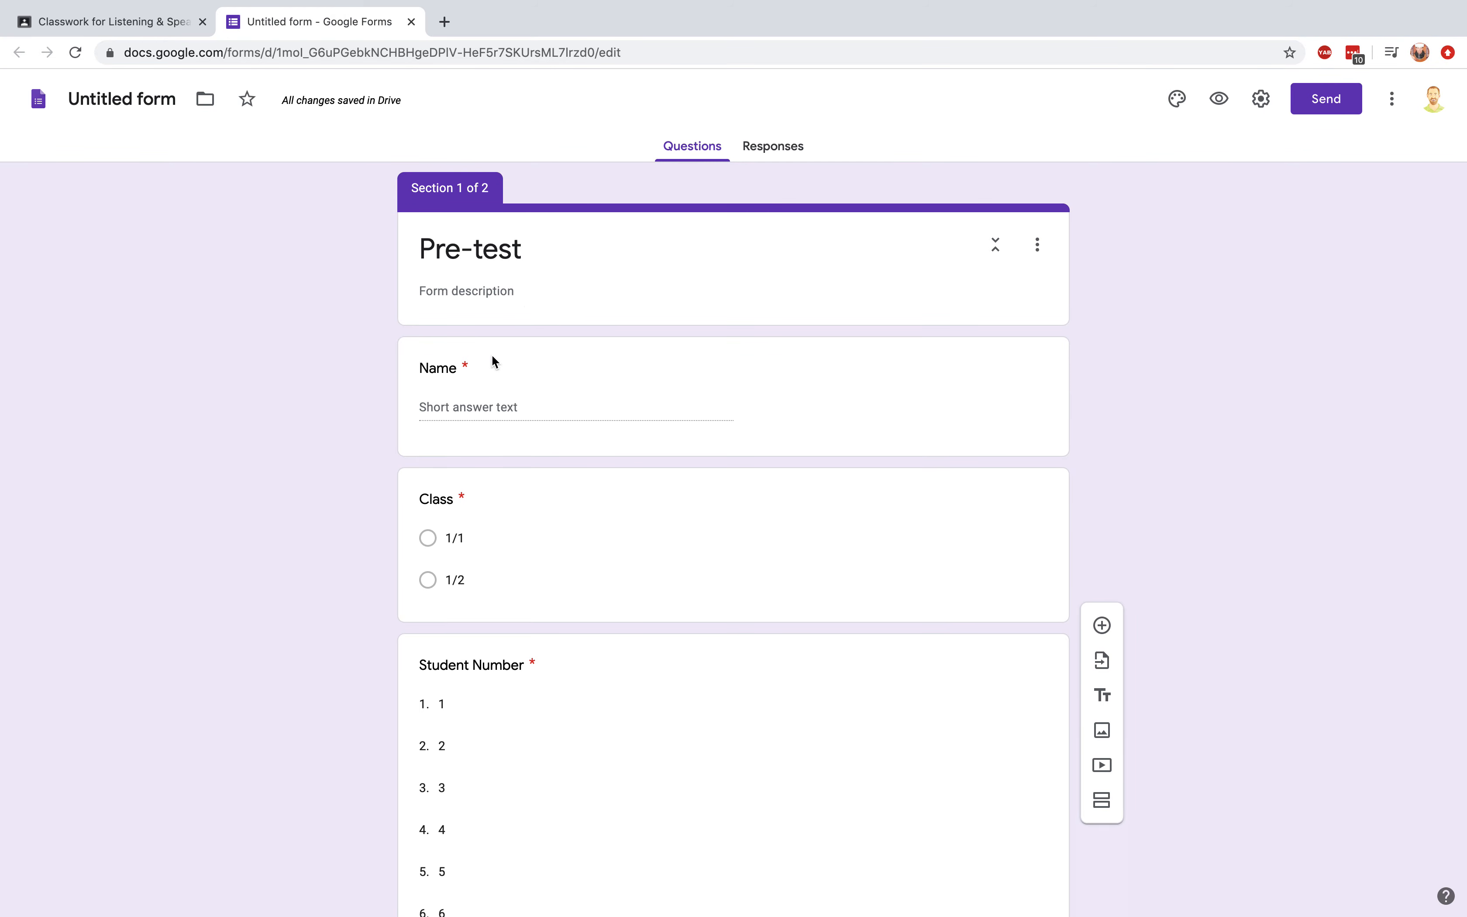
pyautogui.scroll(-20, 617, 627)
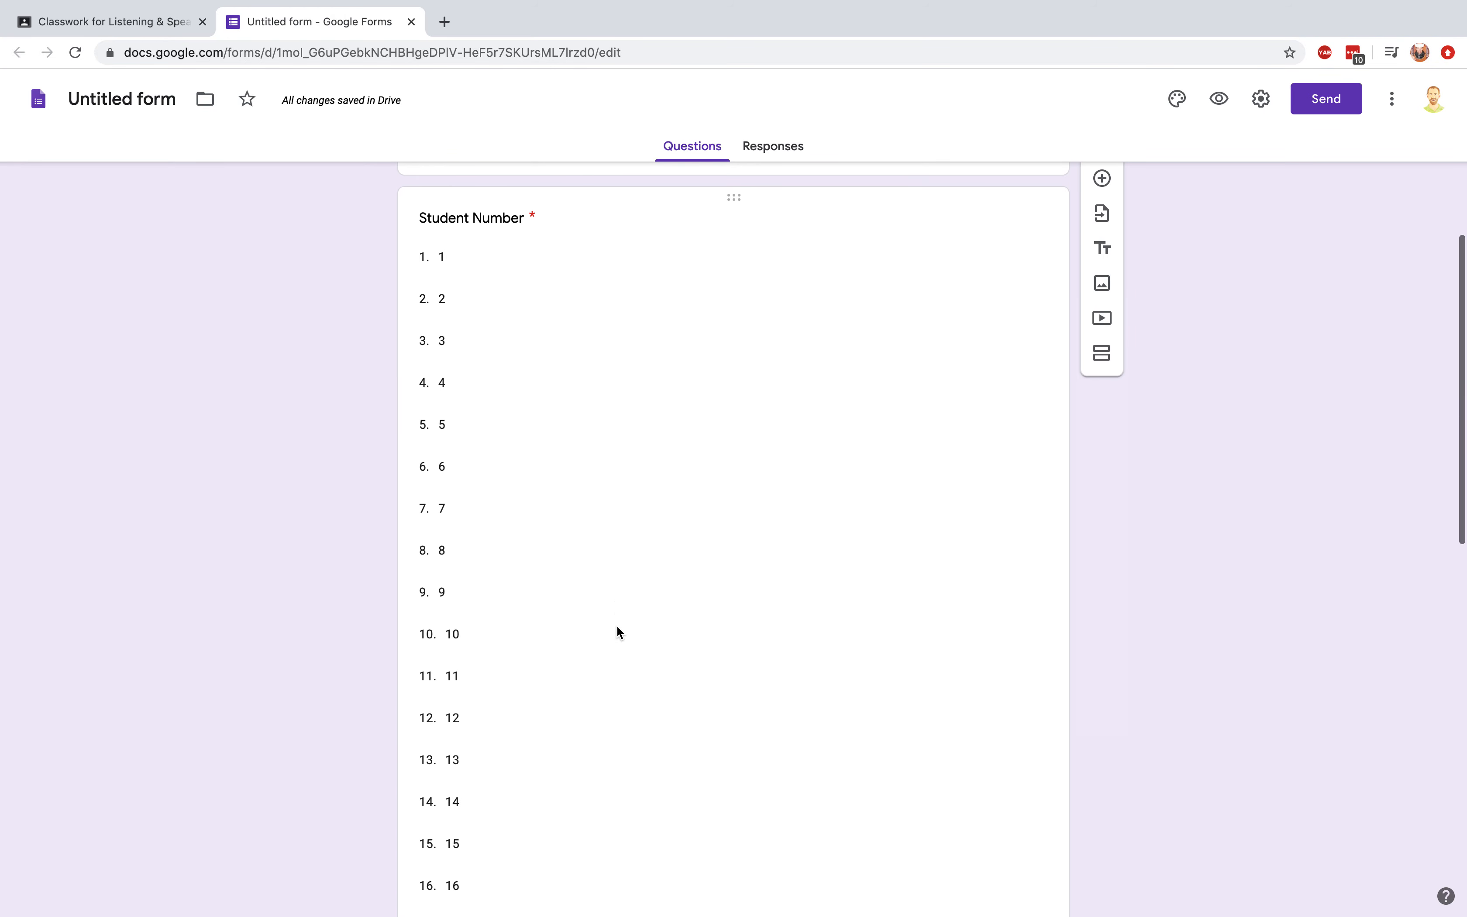
pyautogui.click(617, 625)
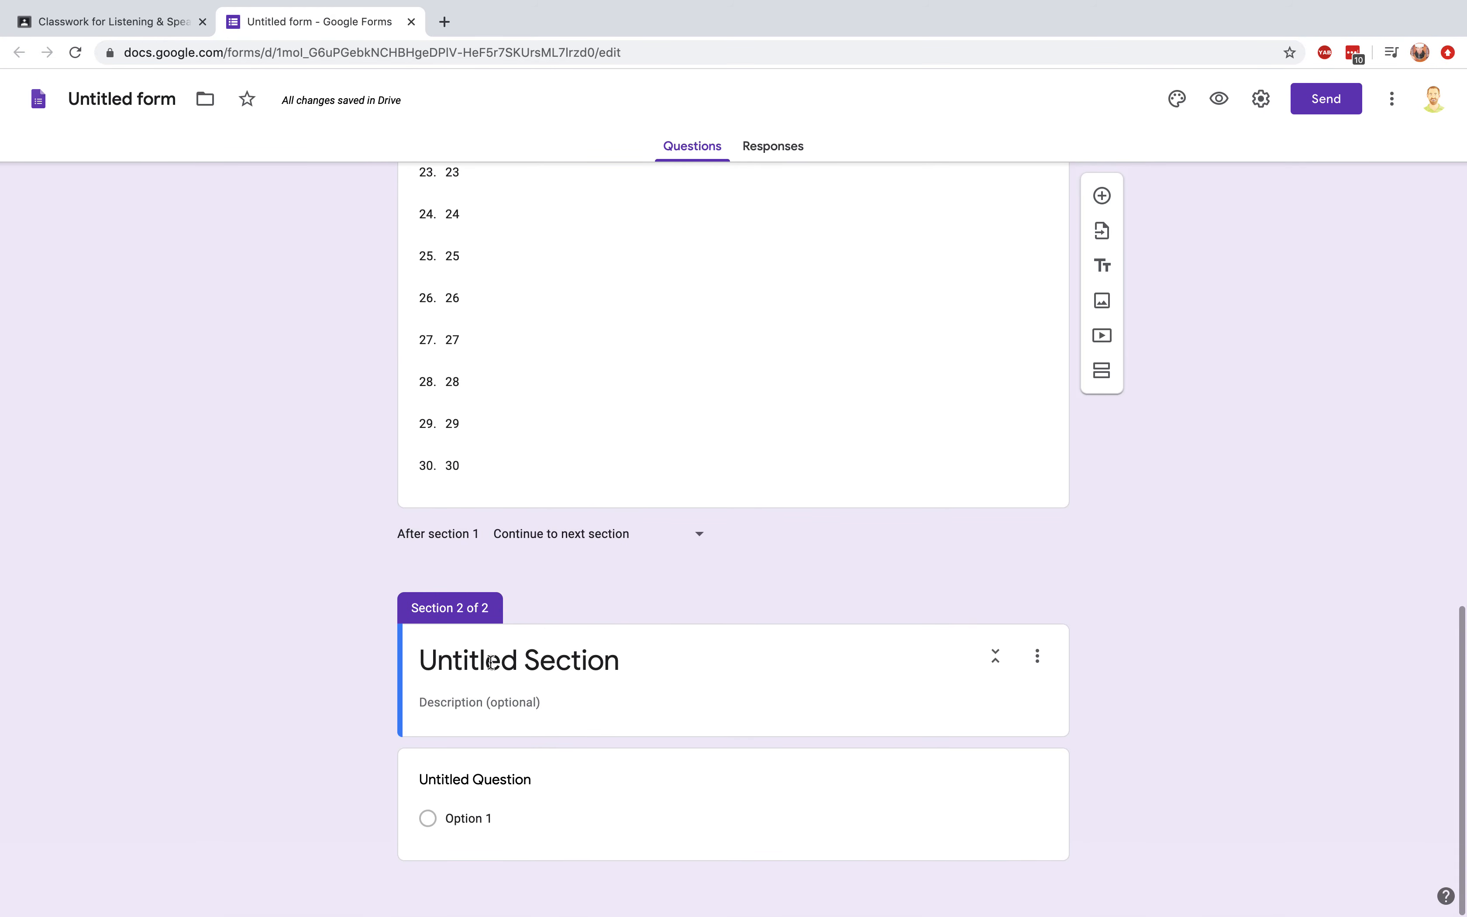
pyautogui.click(610, 655)
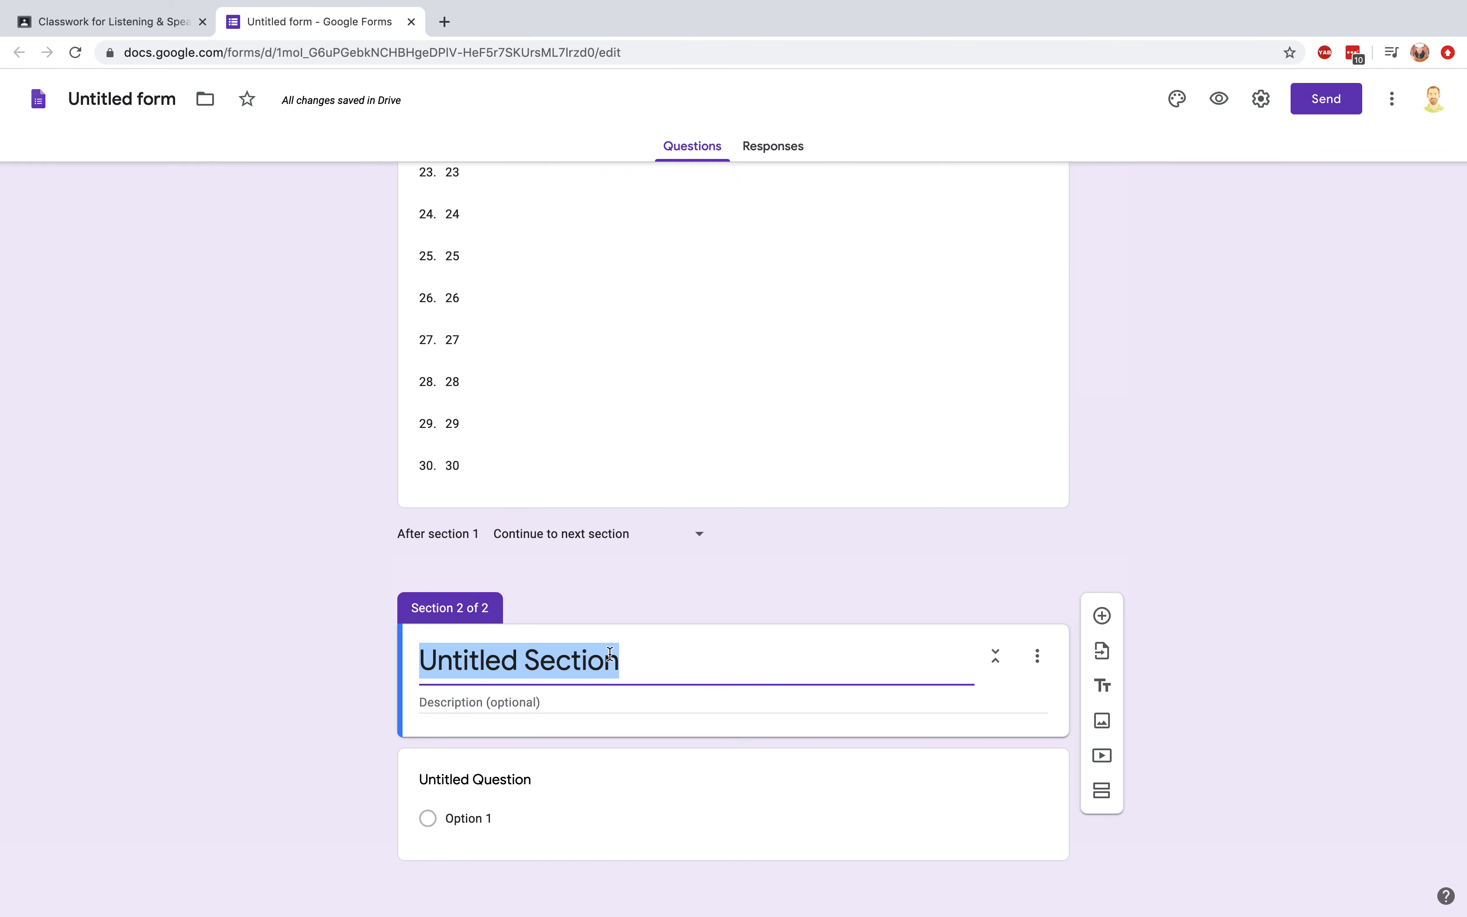
pyautogui.write('P')
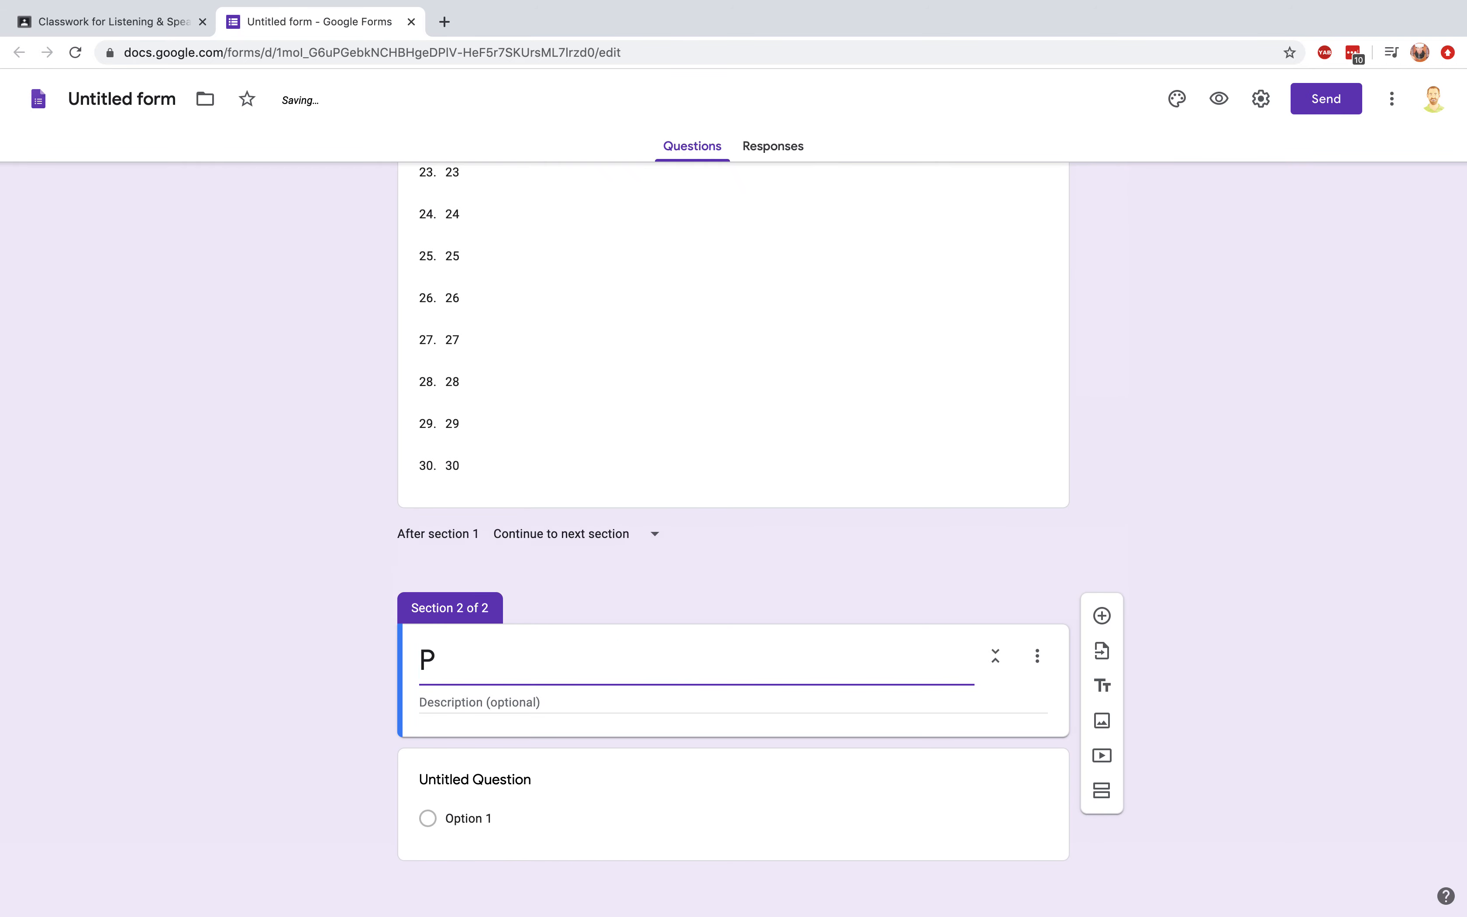
pyautogui.write('re-test')
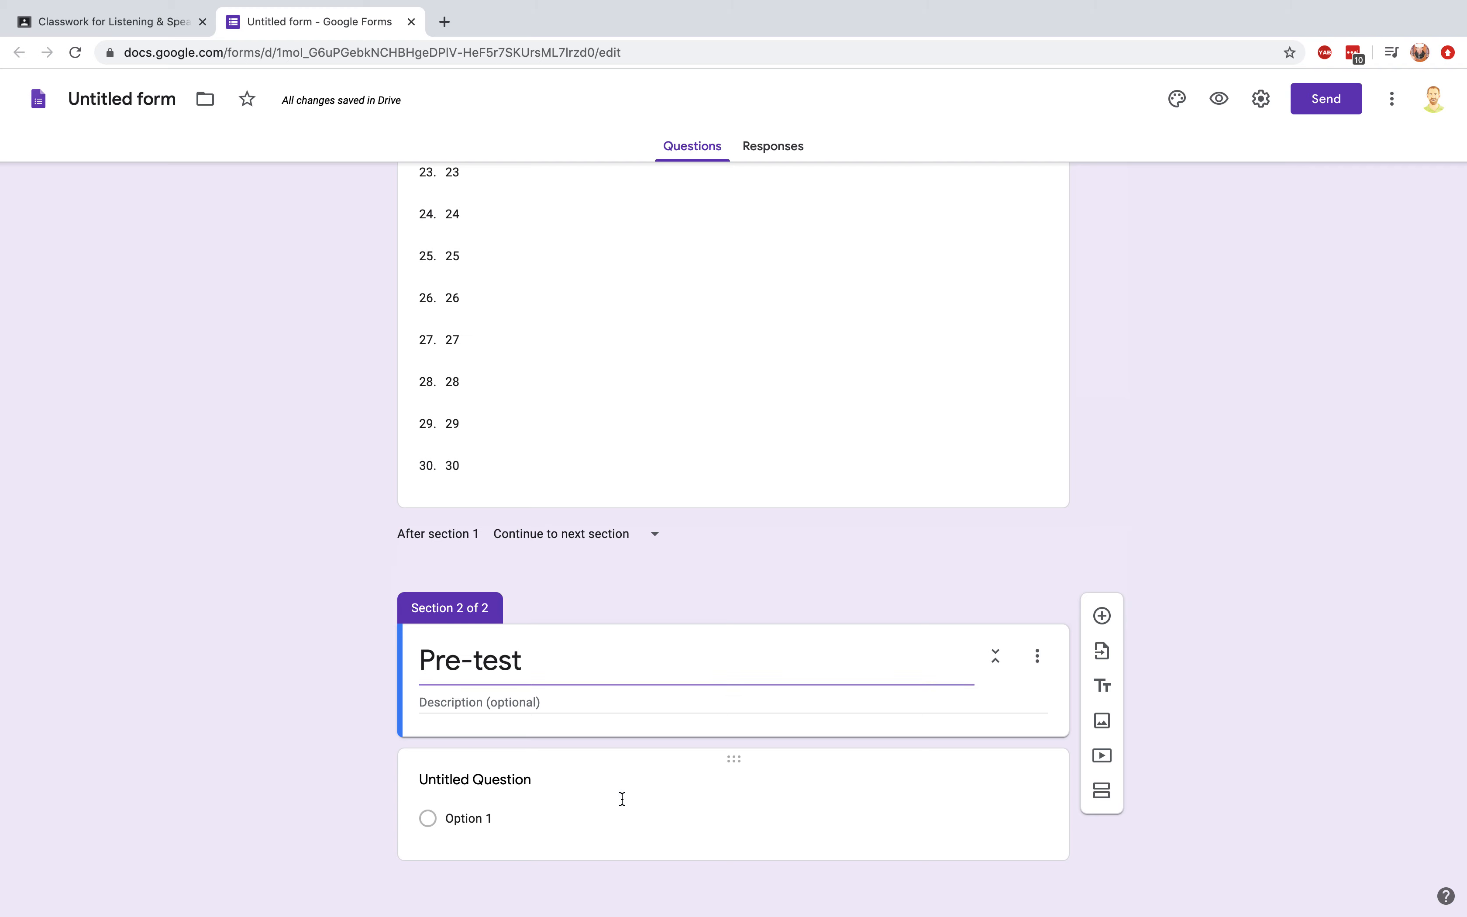
# - Write the first Pre-test question as "Hi my name _______" followed by a first name, and make it Multiple choice
pyautogui.click(620, 786)
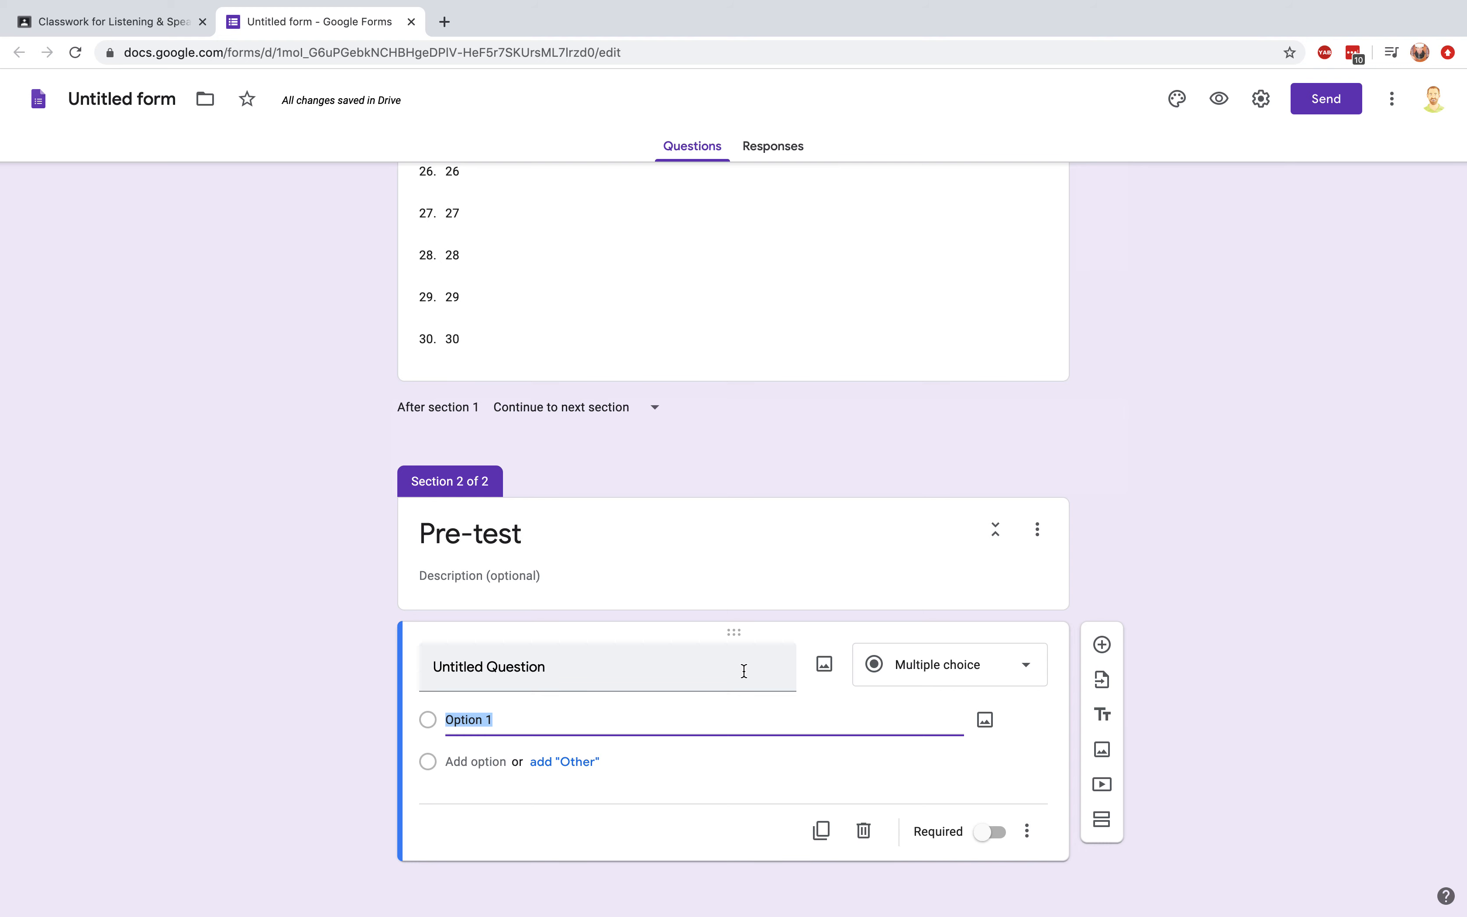
pyautogui.click(693, 679)
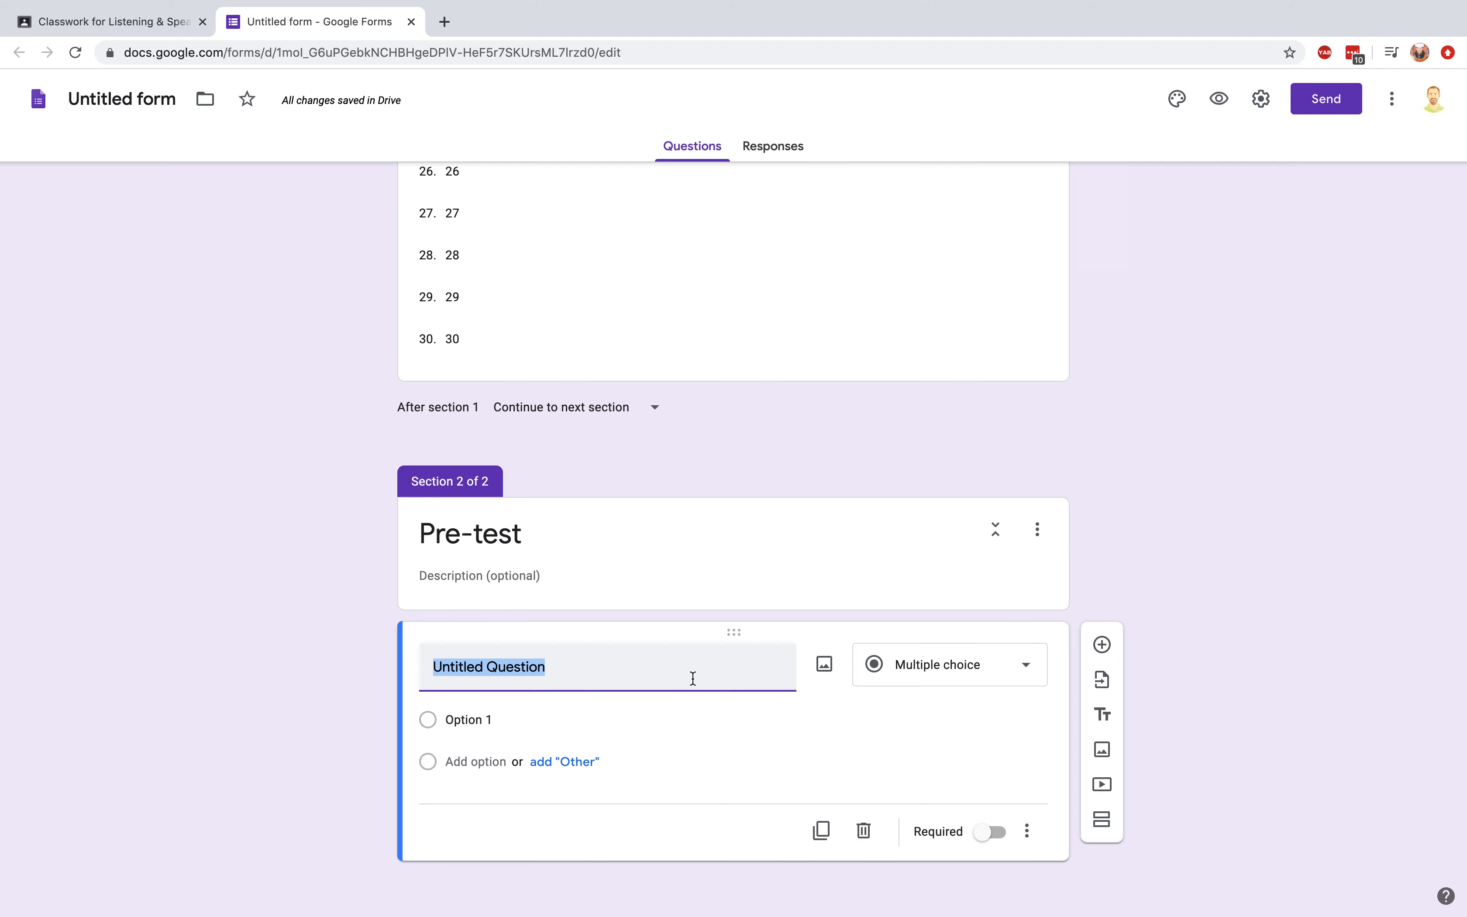
pyautogui.write('Hi my name')
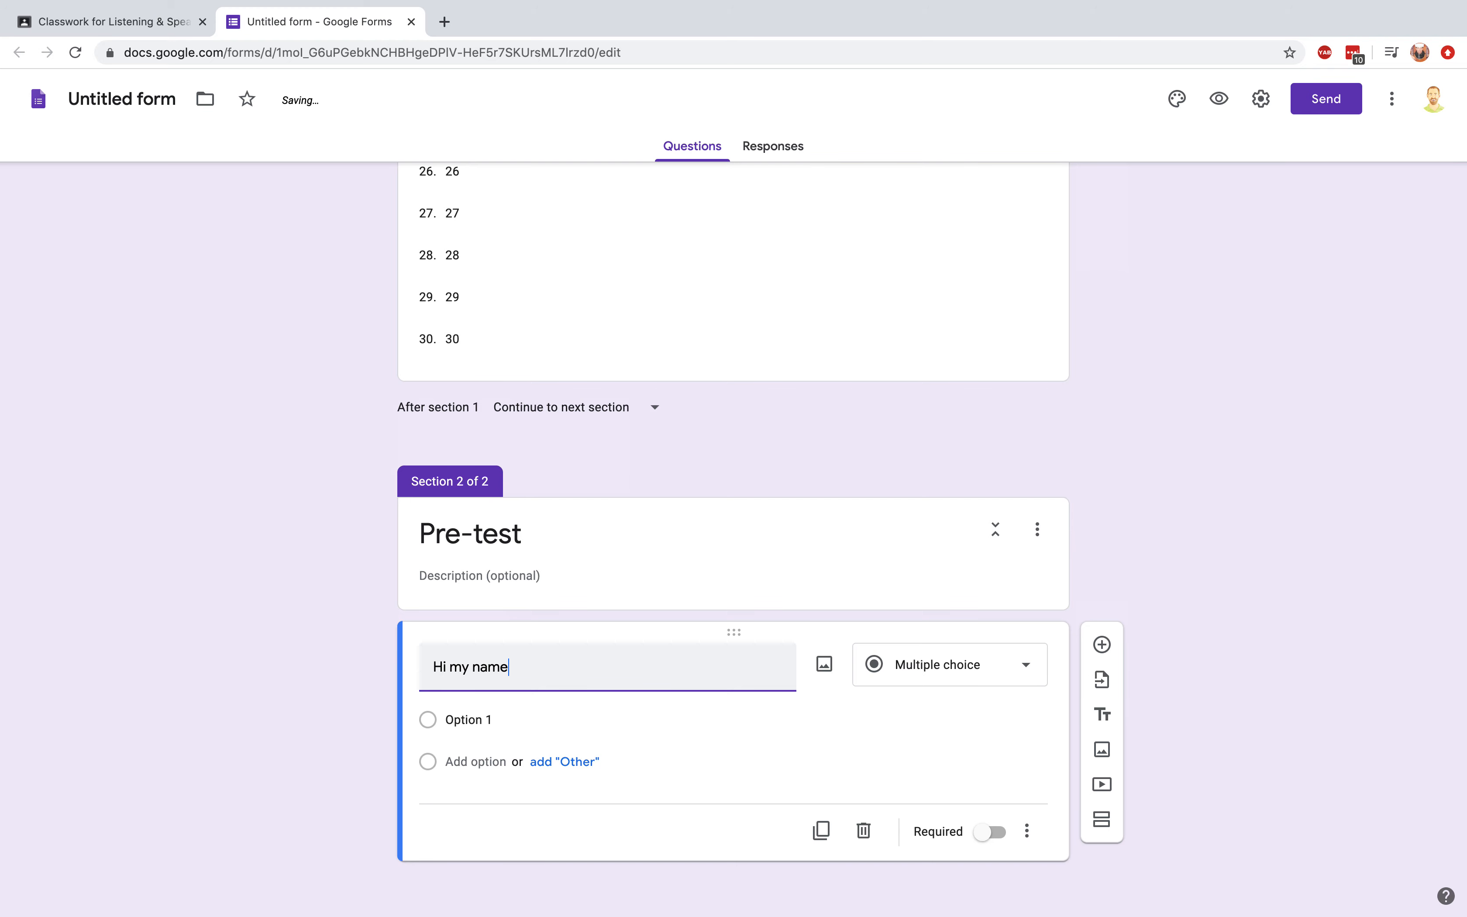
pyautogui.write('_______')
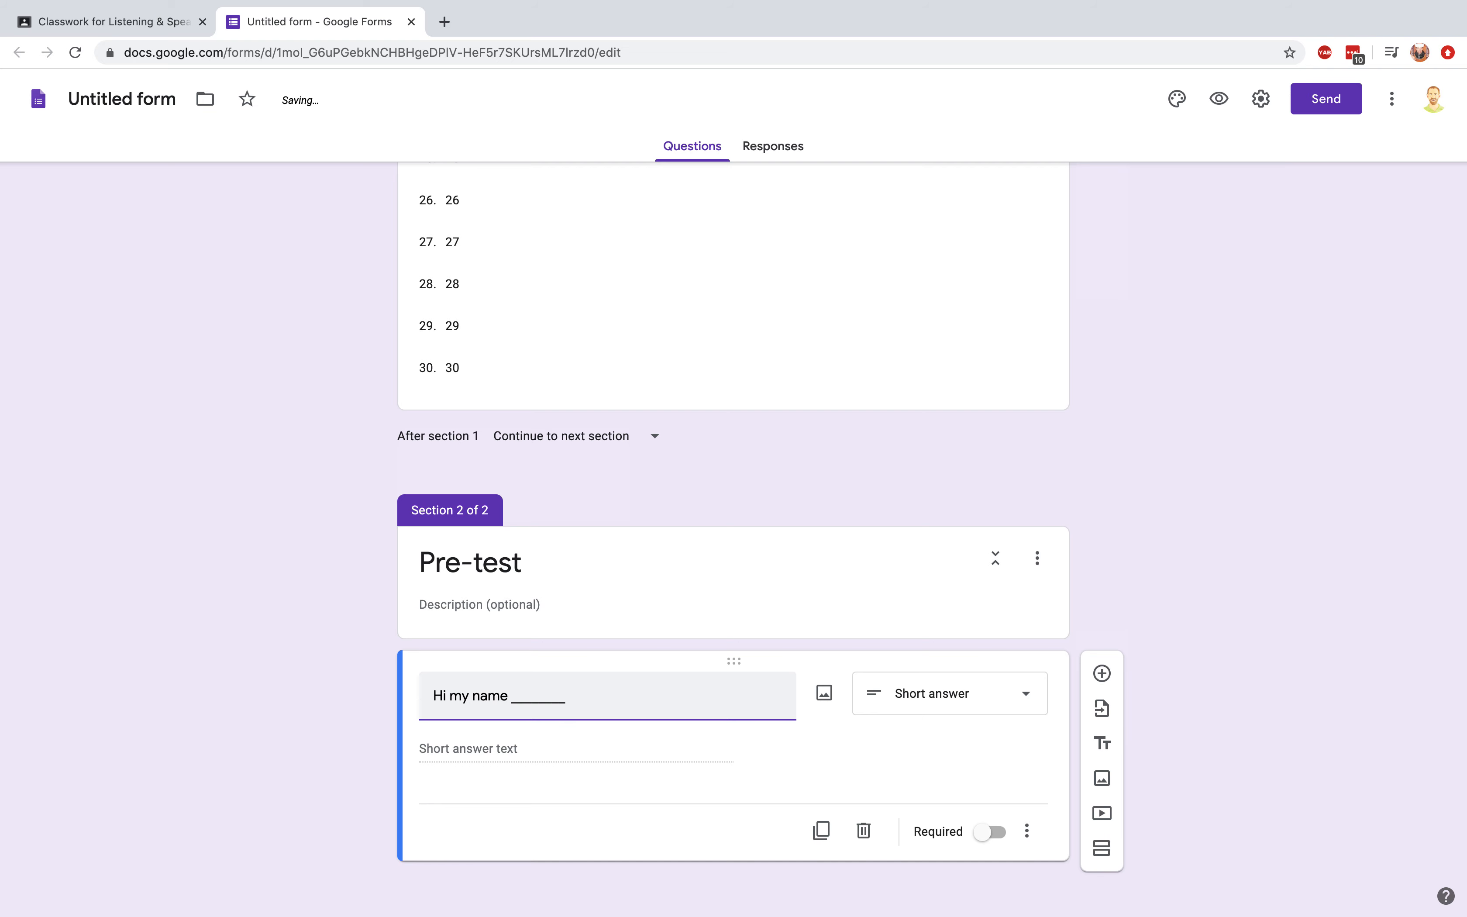
pyautogui.write(' Jacob.')
pyautogui.click(586, 750)
pyautogui.click(963, 694)
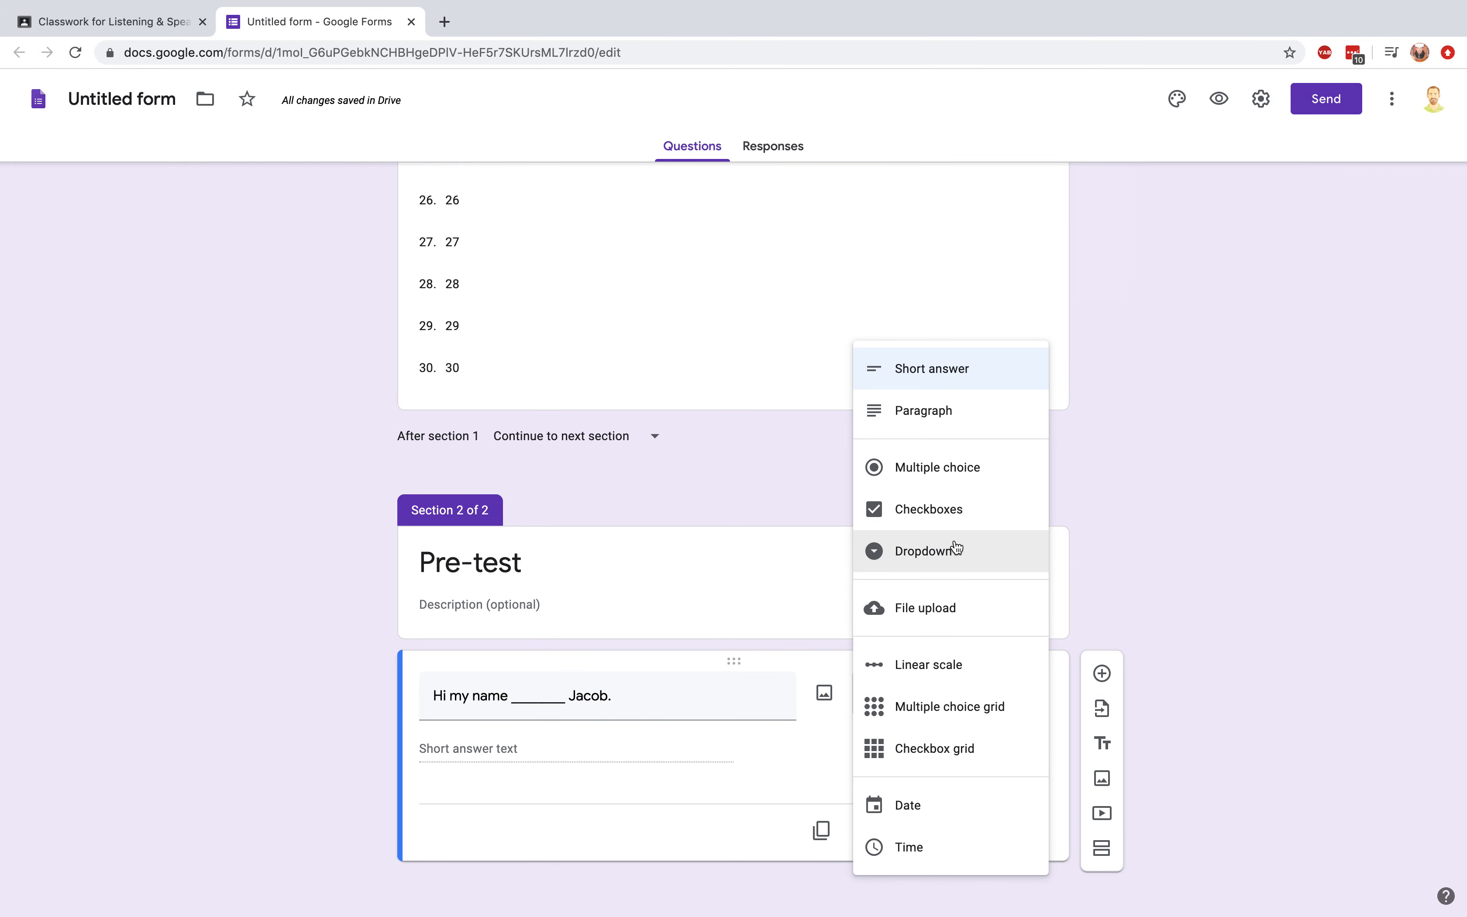
pyautogui.click(946, 465)
# - Give the fill-in-the-blank question the options "was", "is", "at" and "are", and make it required
pyautogui.click(510, 719)
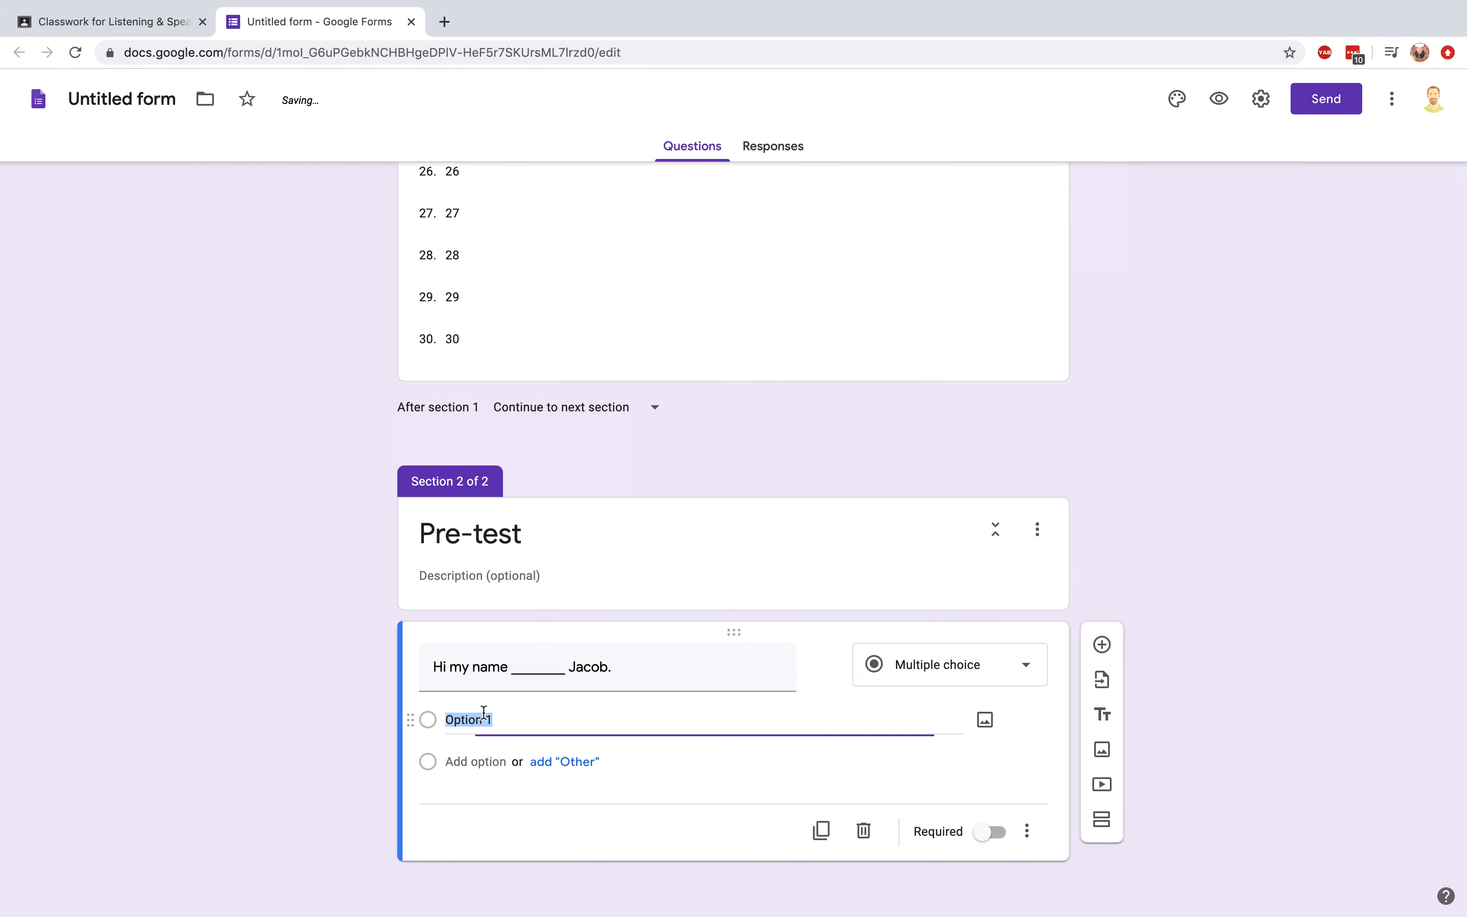
pyautogui.write('was')
pyautogui.click(462, 762)
pyautogui.write('is')
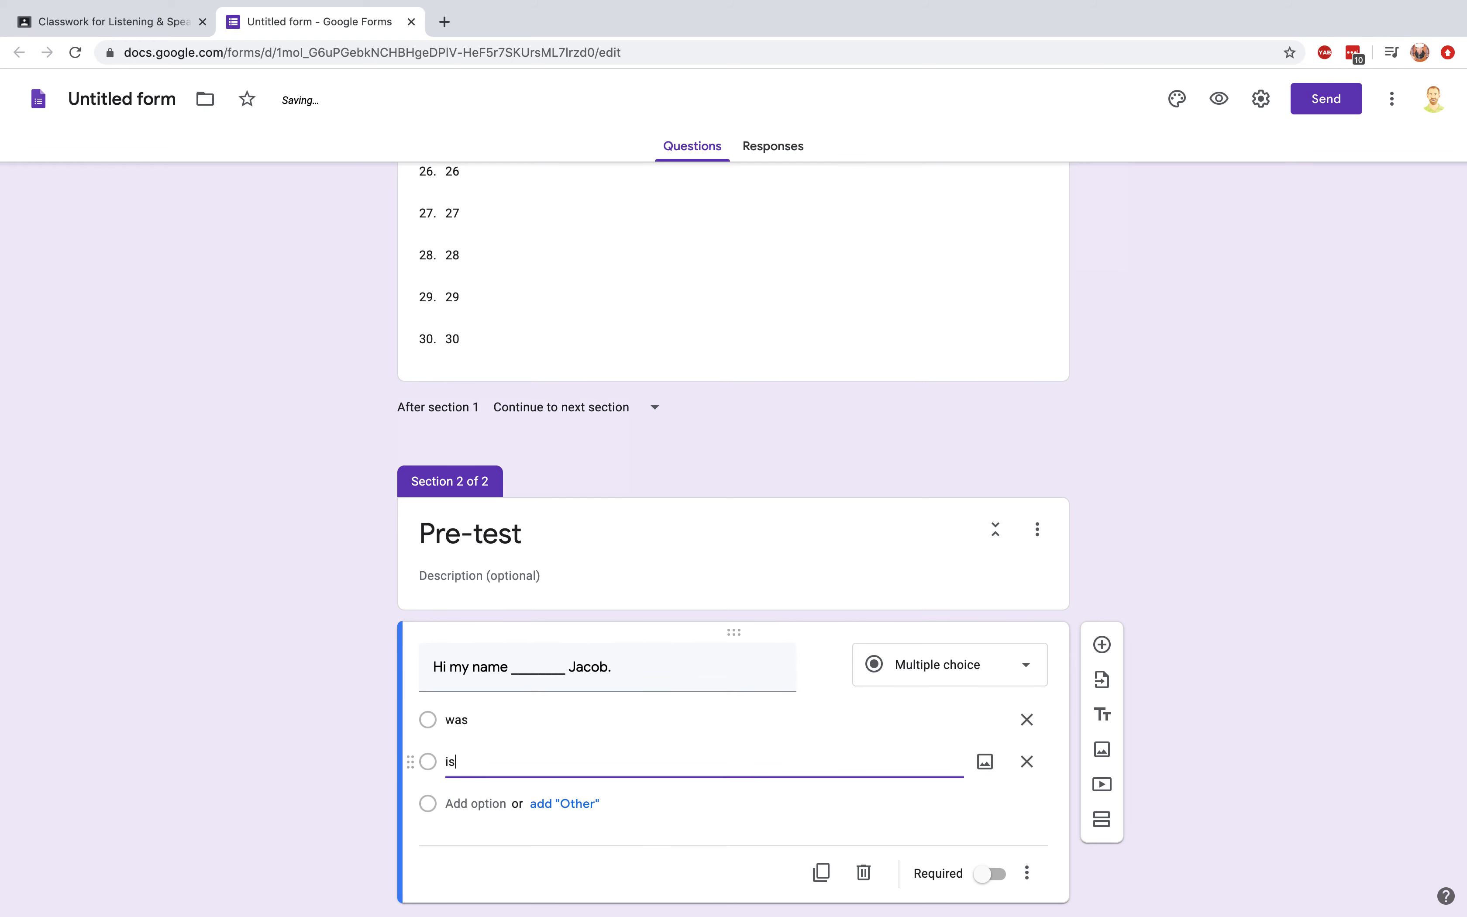
pyautogui.click(465, 800)
pyautogui.write('at')
pyautogui.click(484, 847)
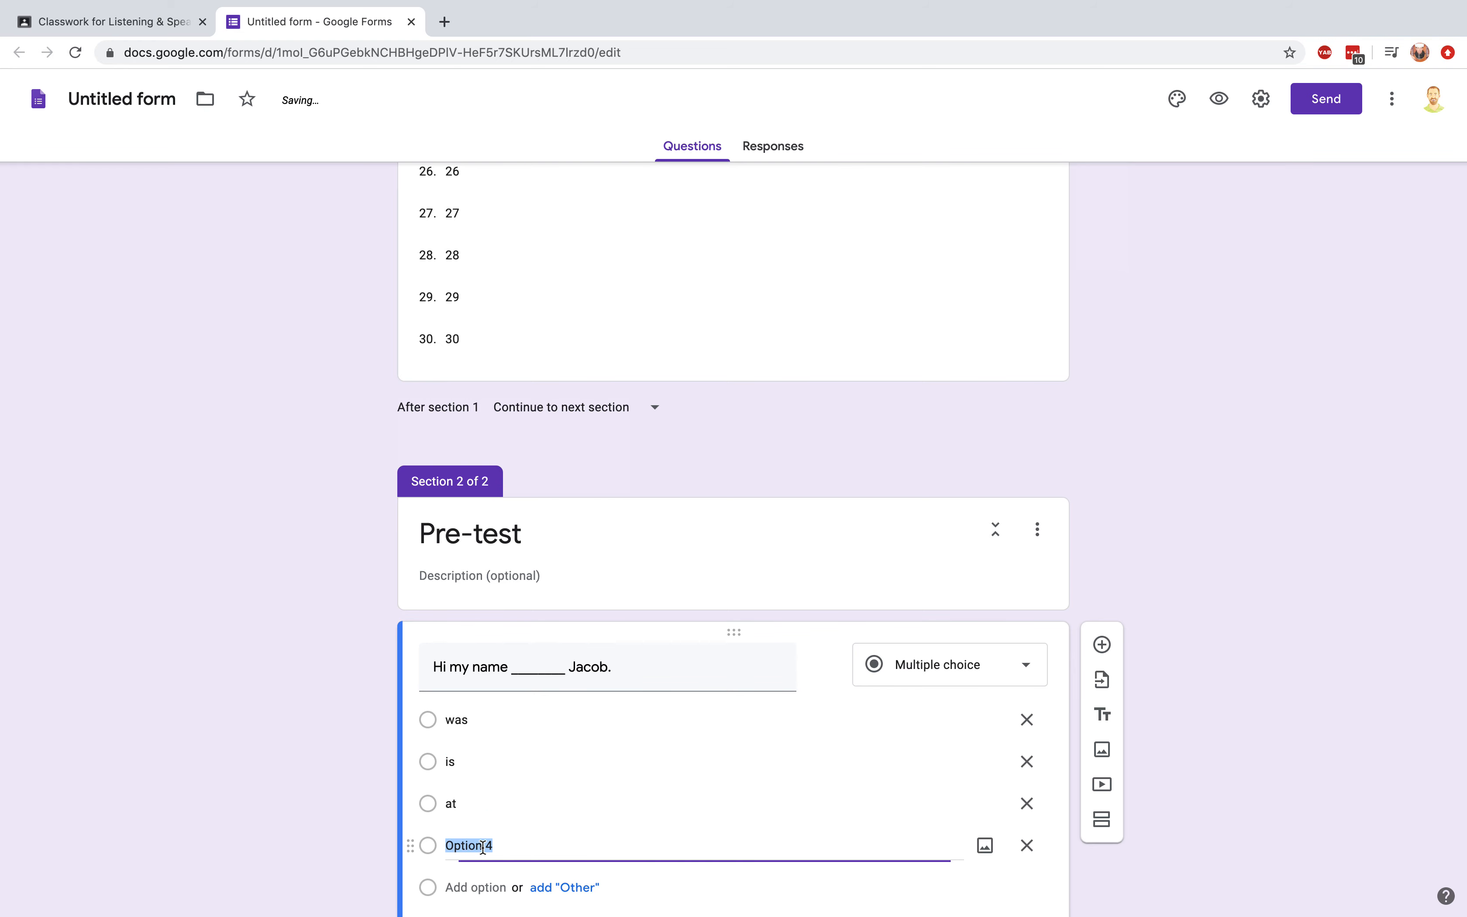
pyautogui.write('are')
pyautogui.press('super+a')
pyautogui.scroll(-3, 552, 823)
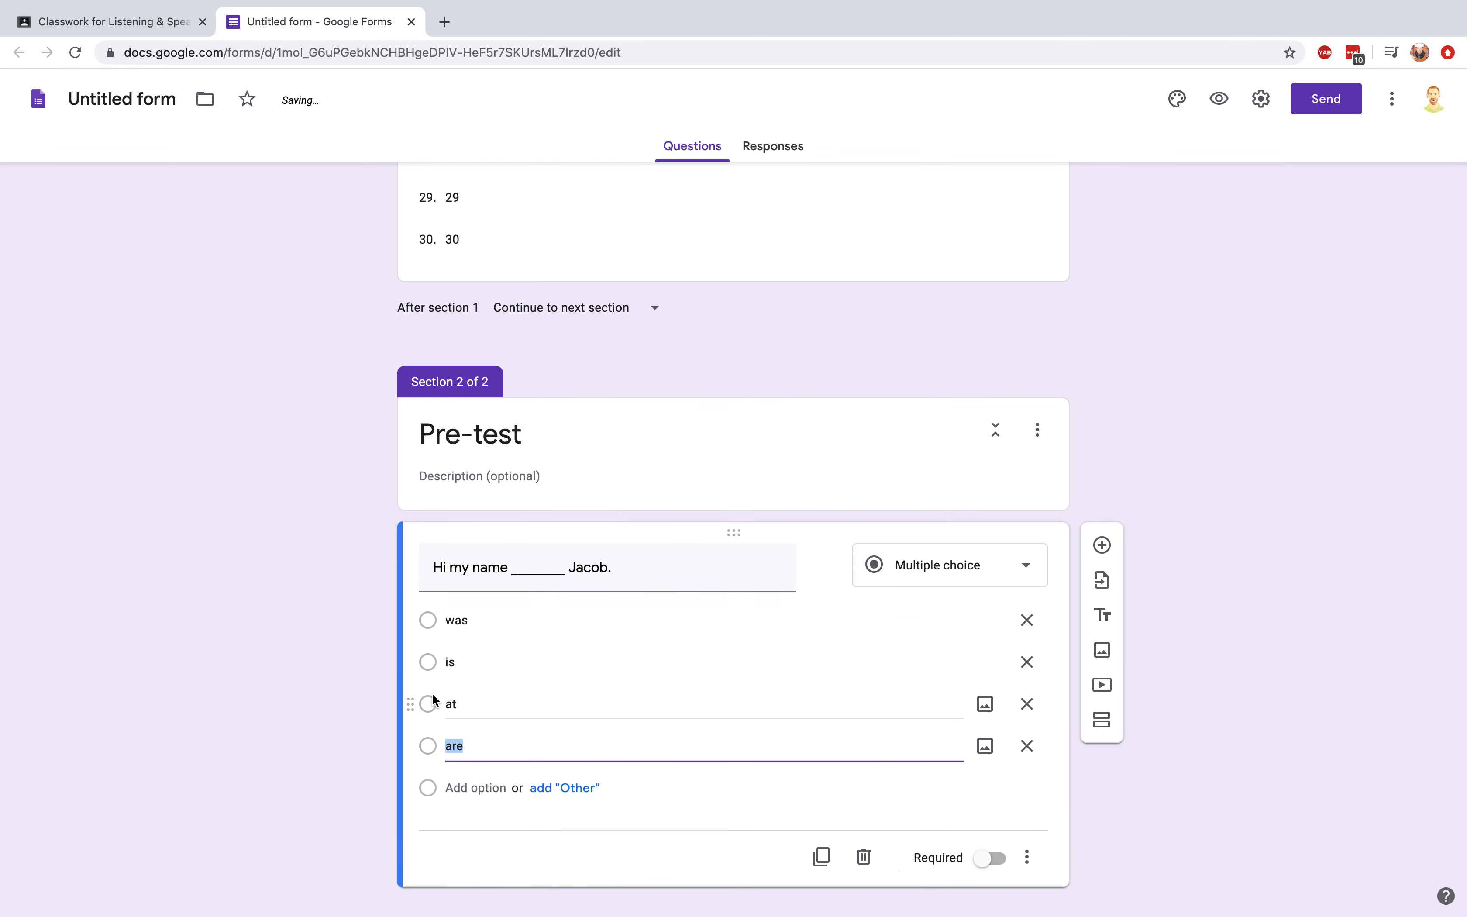
pyautogui.click(988, 866)
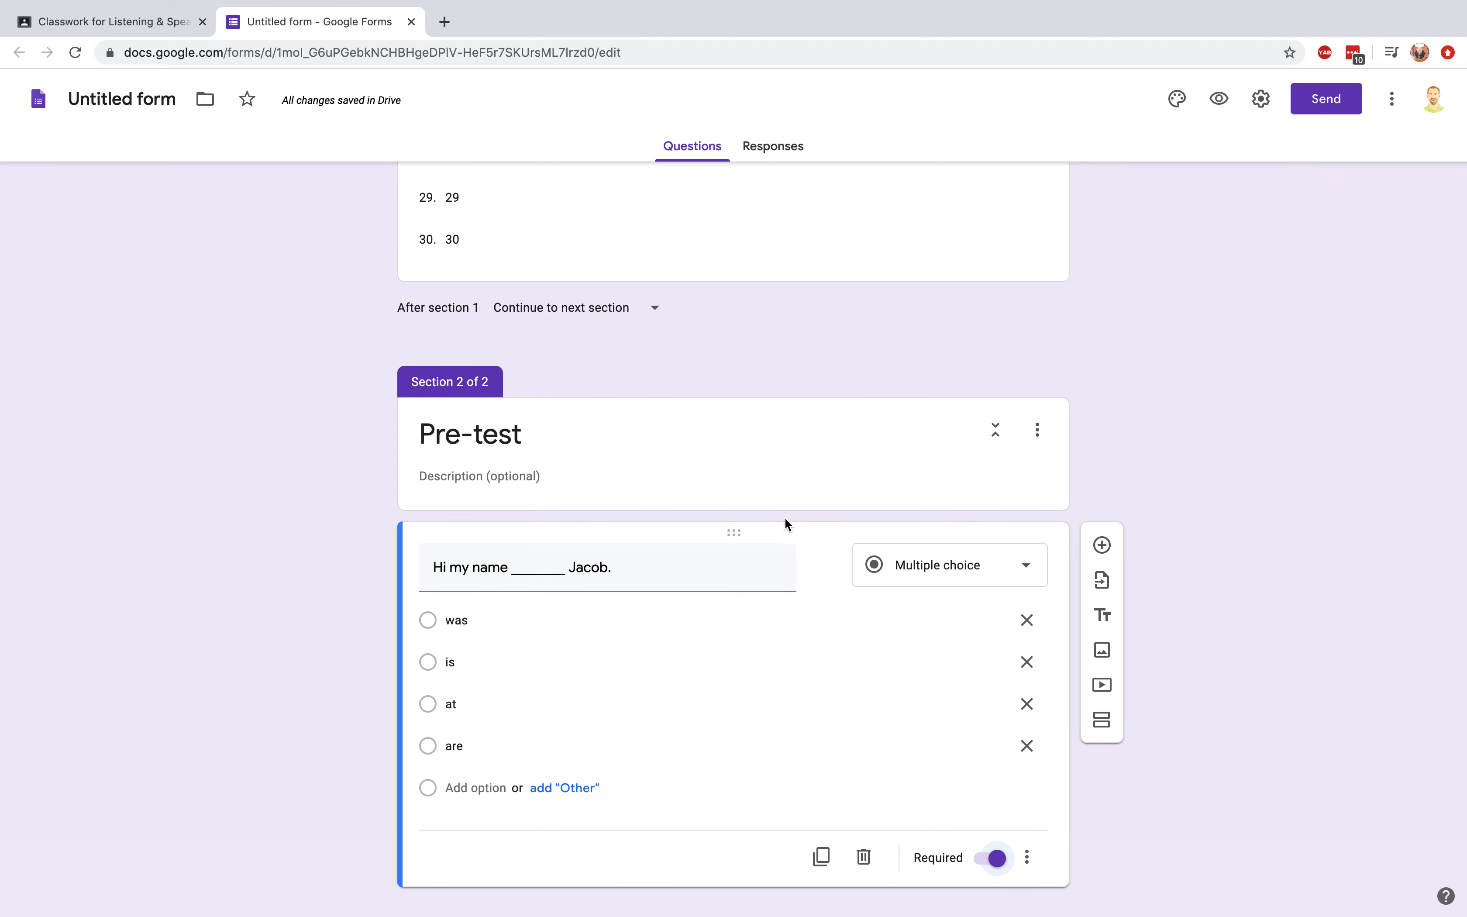
# - Add a second Pre-test question of type Multiple choice grid titled "True or False"
pyautogui.scroll(10, 716, 704)
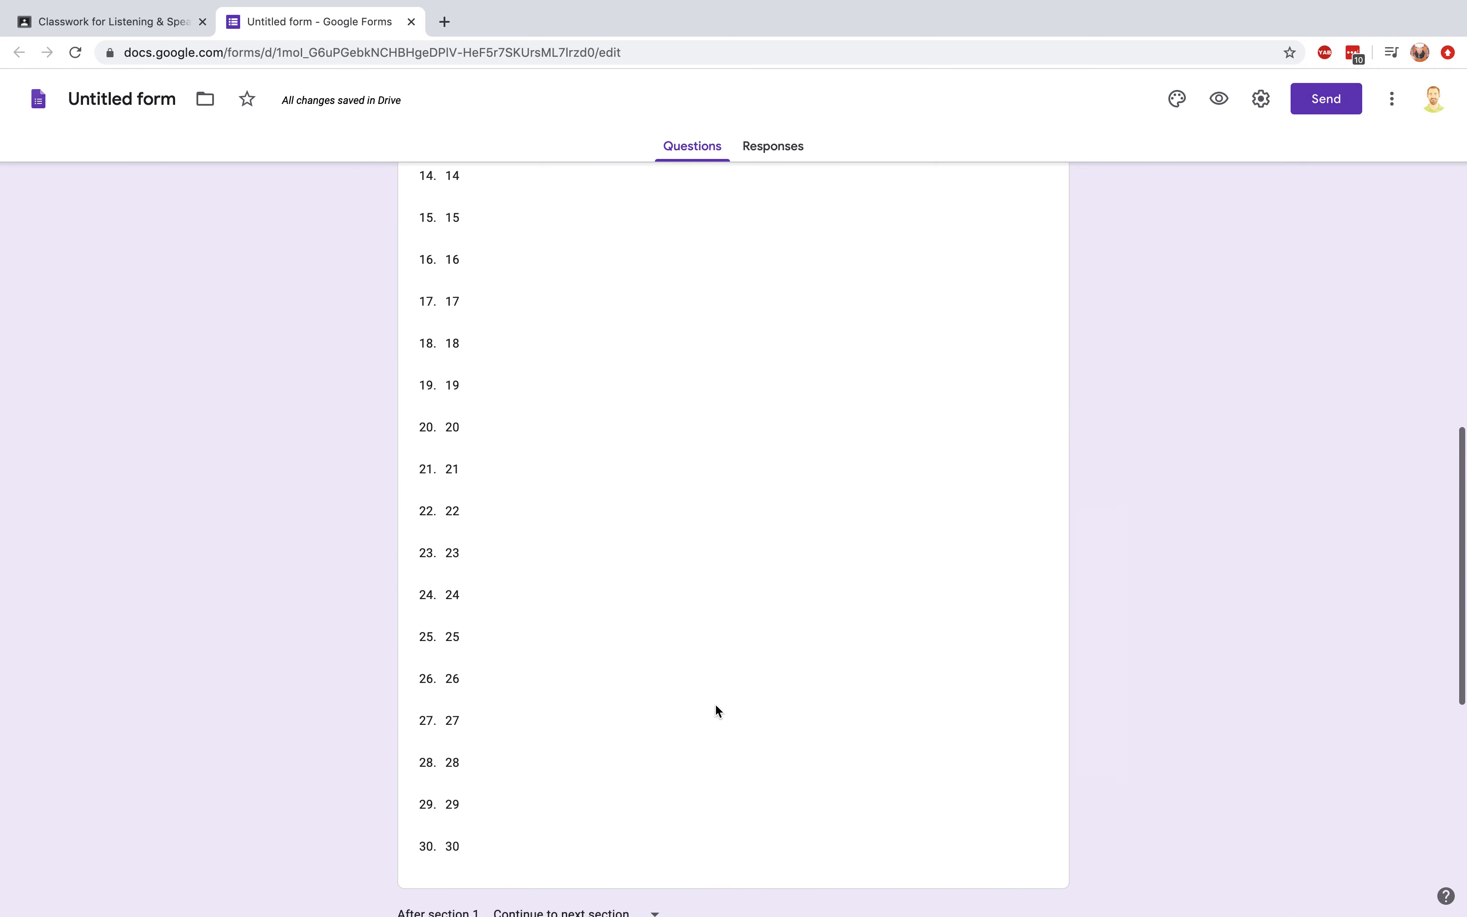
pyautogui.scroll(-10, 715, 704)
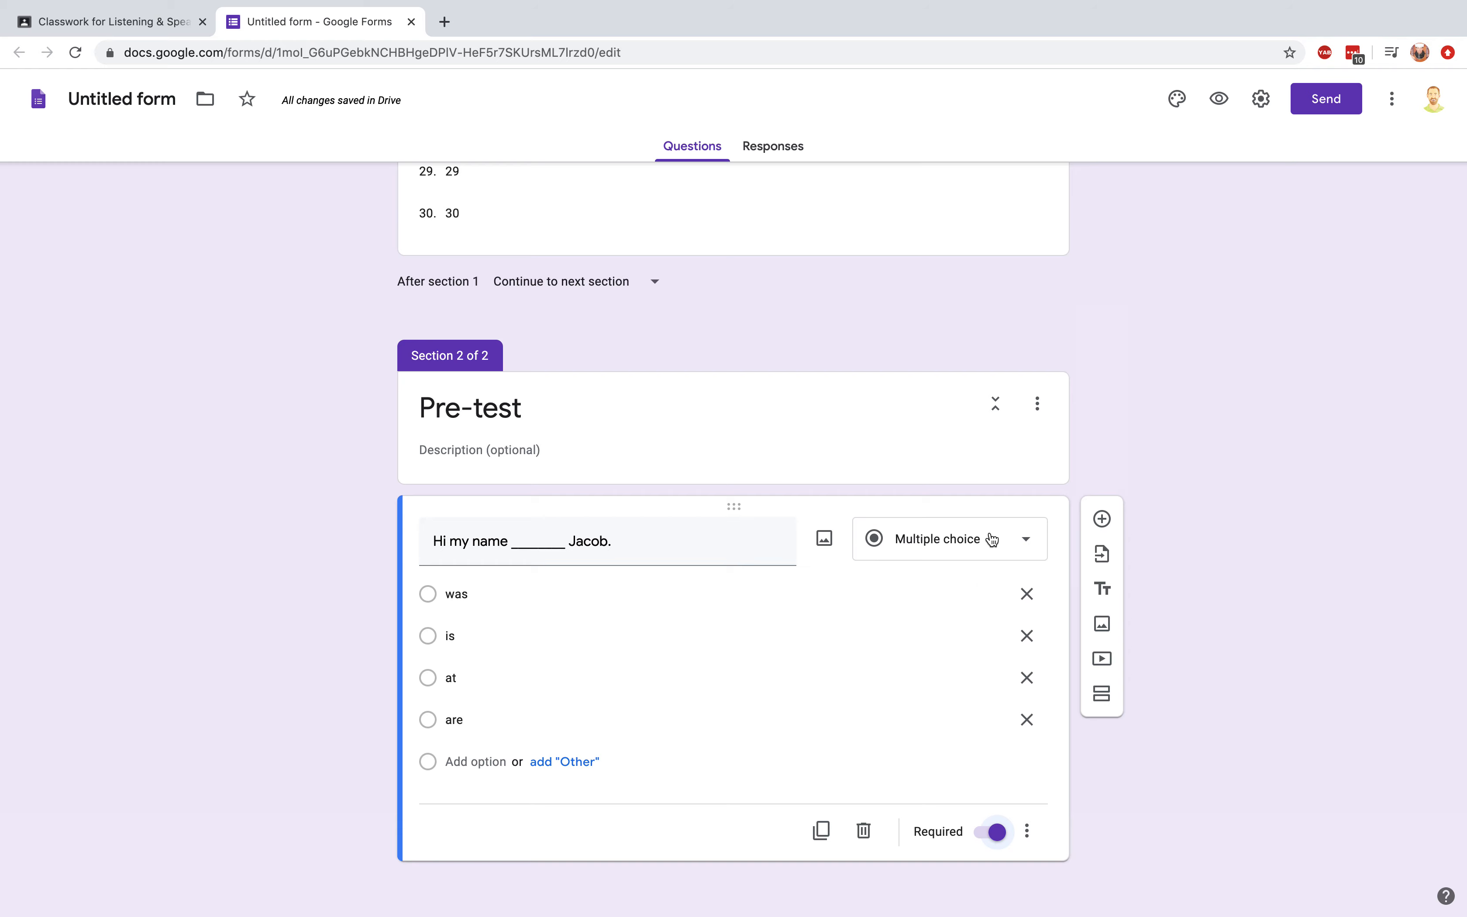
pyautogui.click(1104, 520)
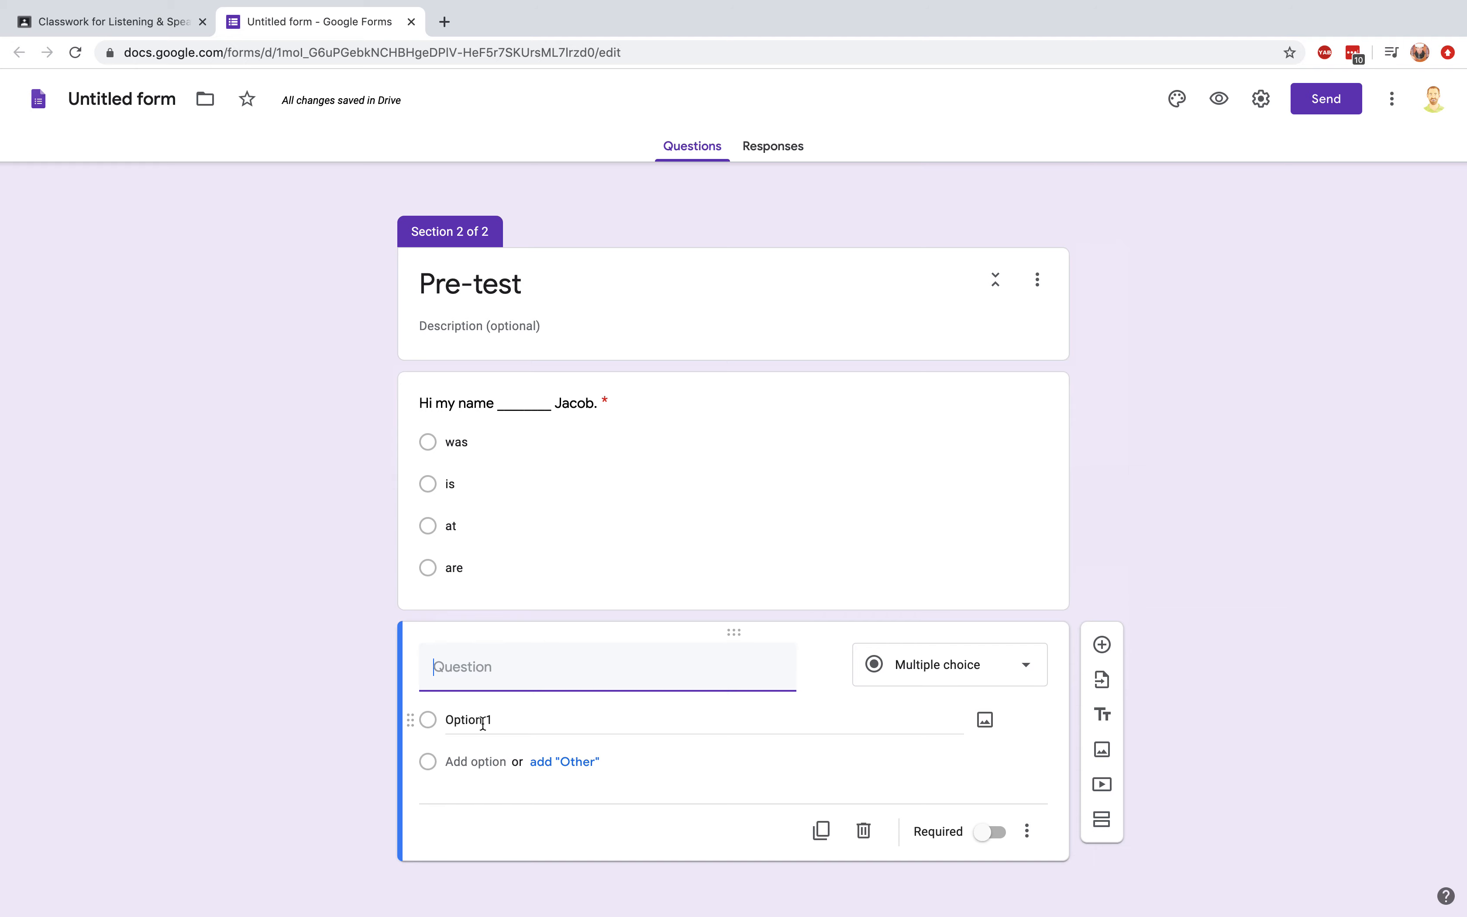
pyautogui.click(928, 682)
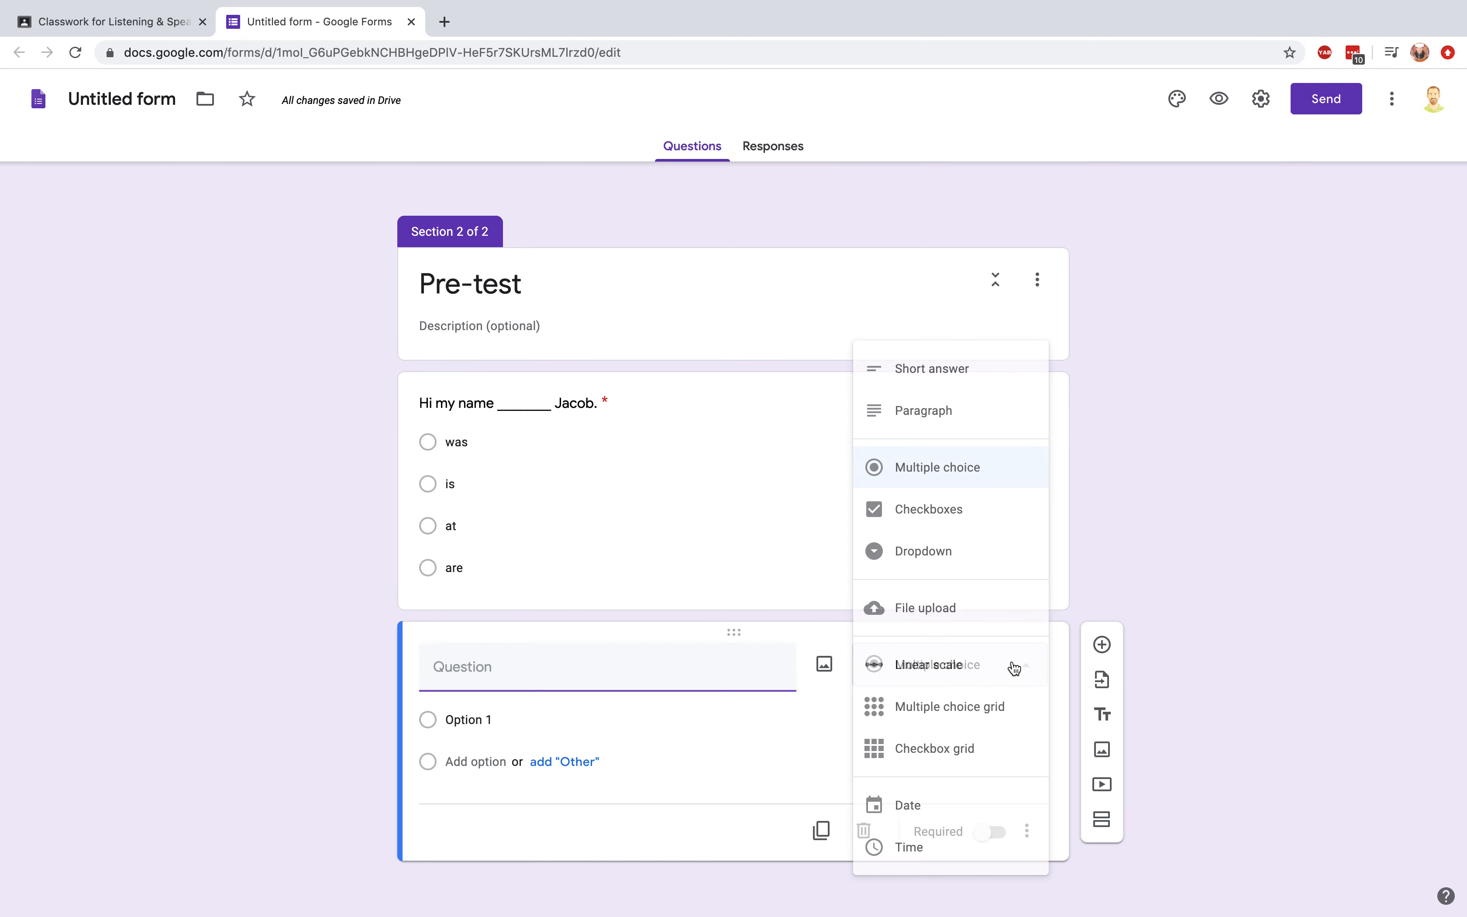
pyautogui.click(944, 708)
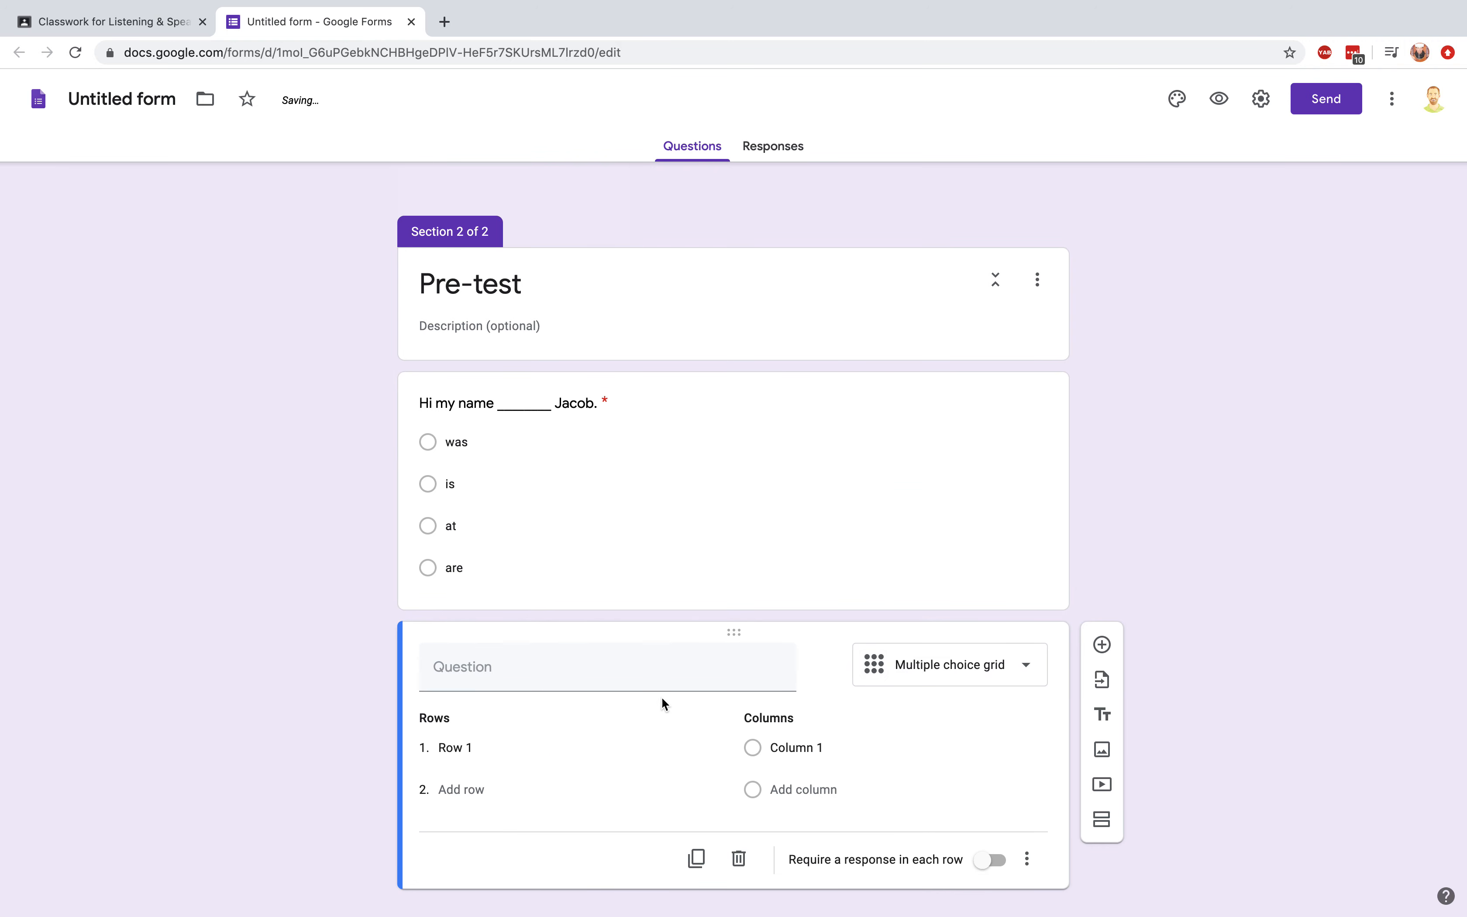
pyautogui.click(500, 669)
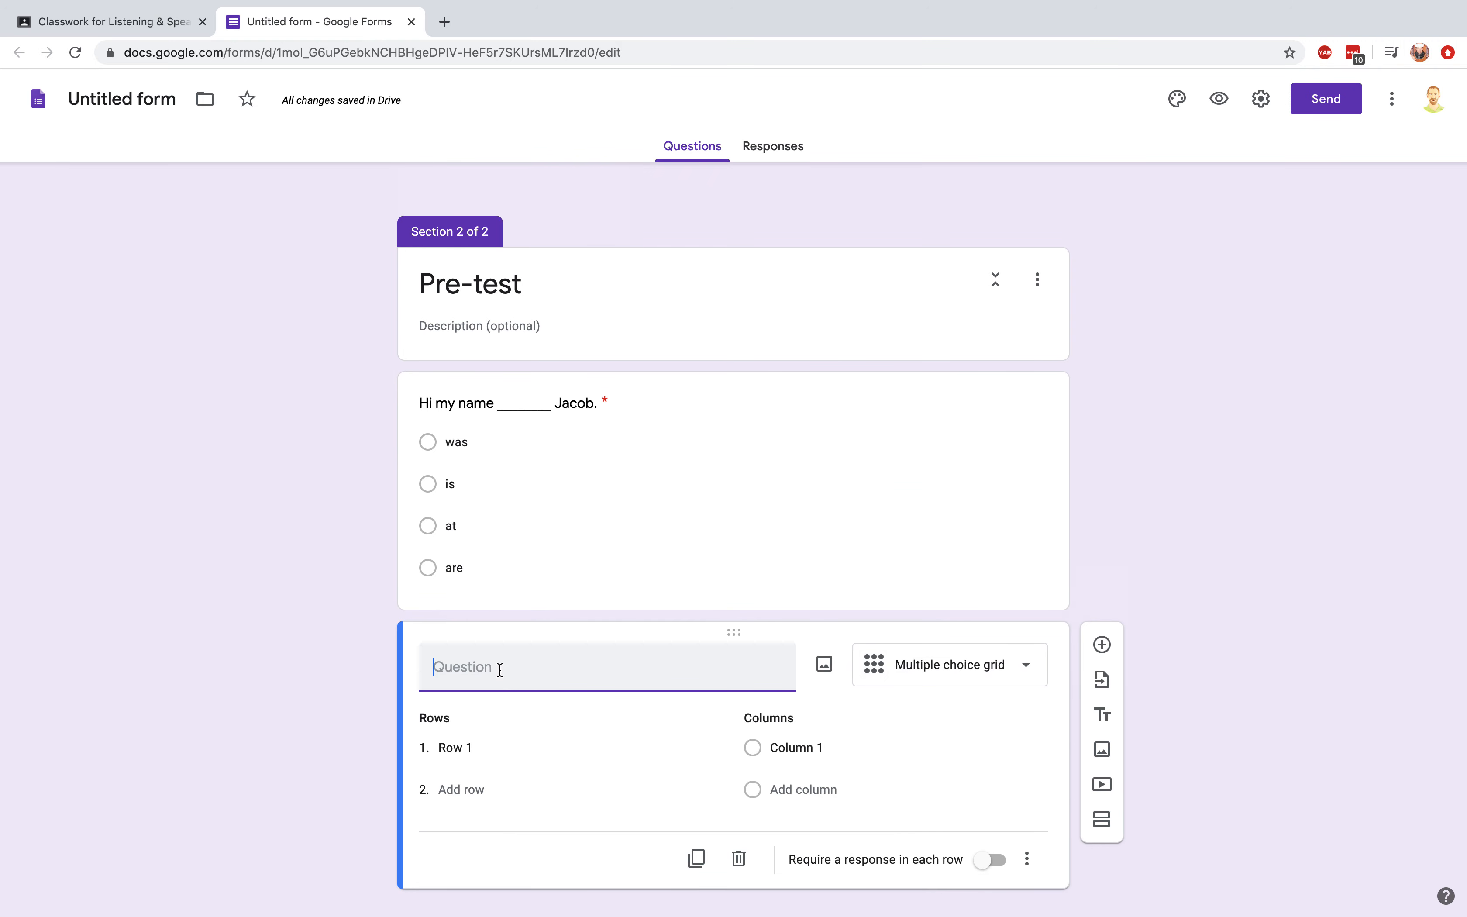
pyautogui.write('True or Fal')
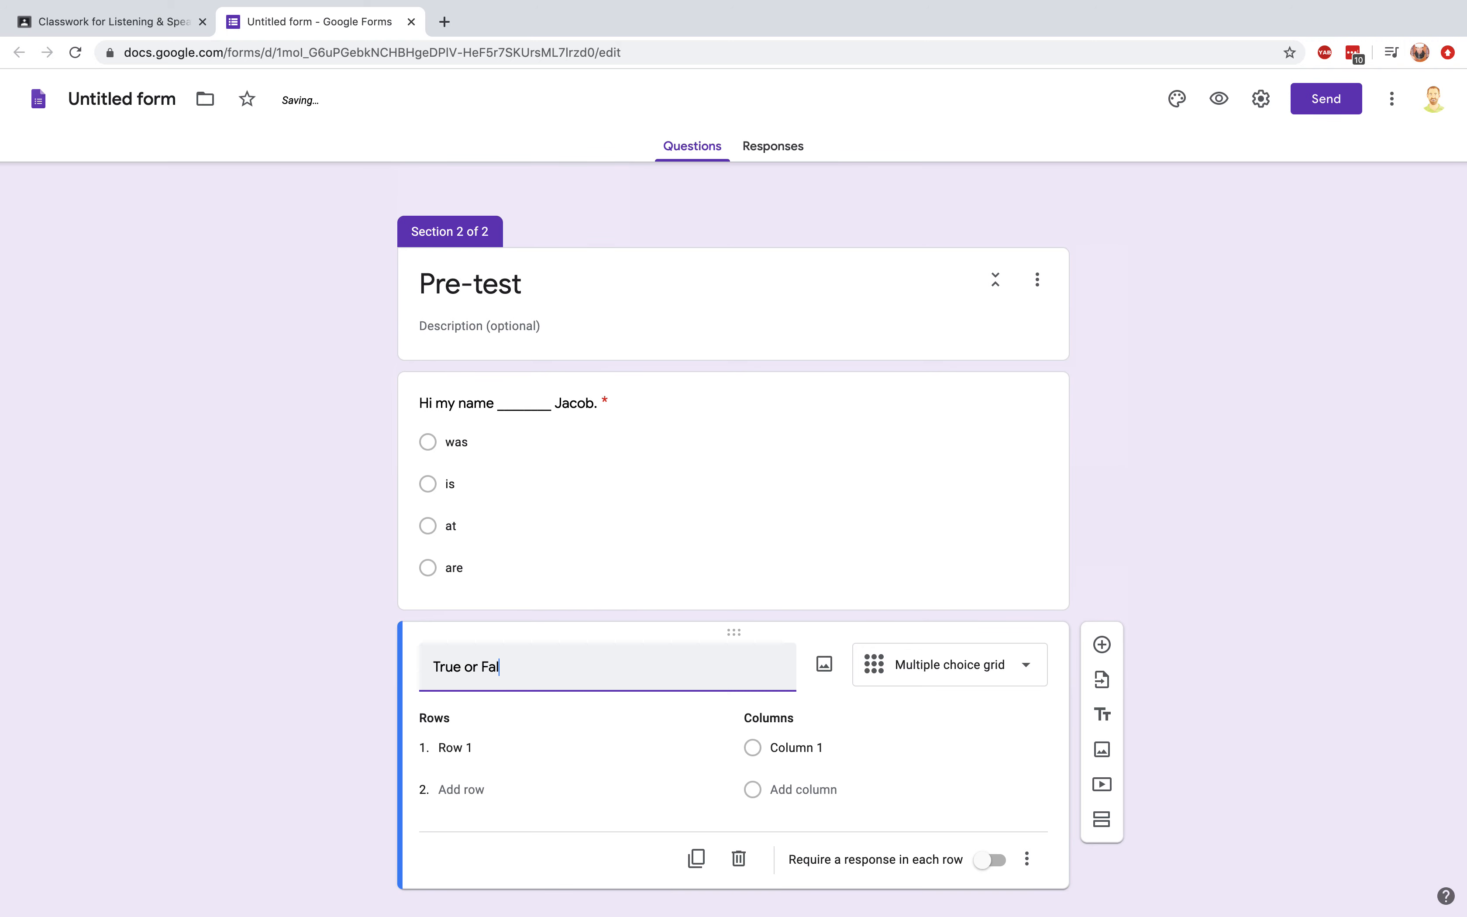
pyautogui.write('se')
# - Fill the grid rows with "heat rises", a statement that the named person is a twin, and "his favorite color is purple"
pyautogui.click(468, 752)
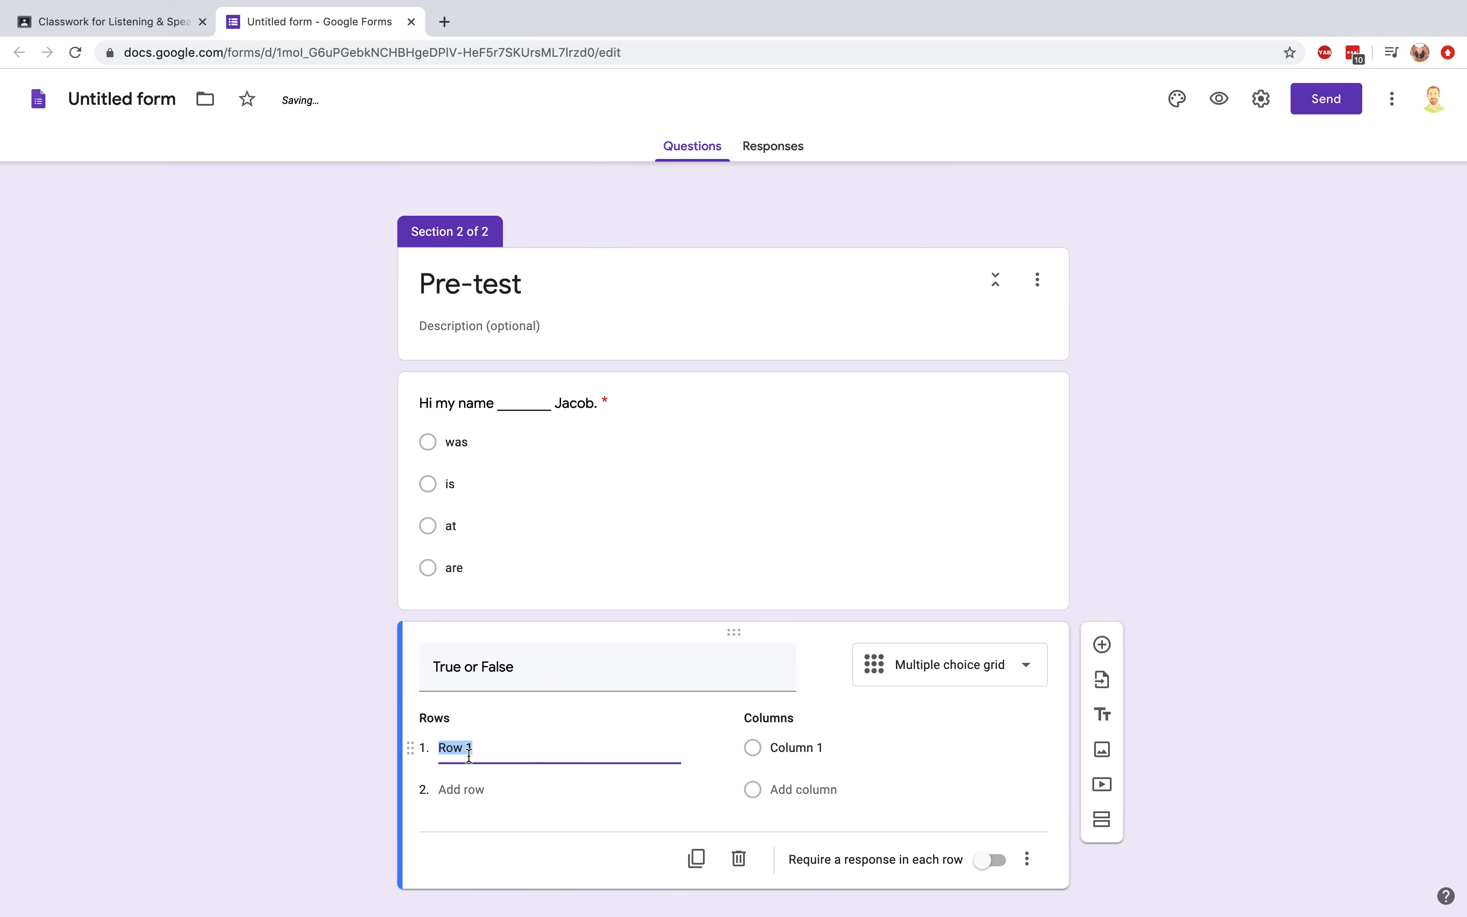
pyautogui.write('heat rises')
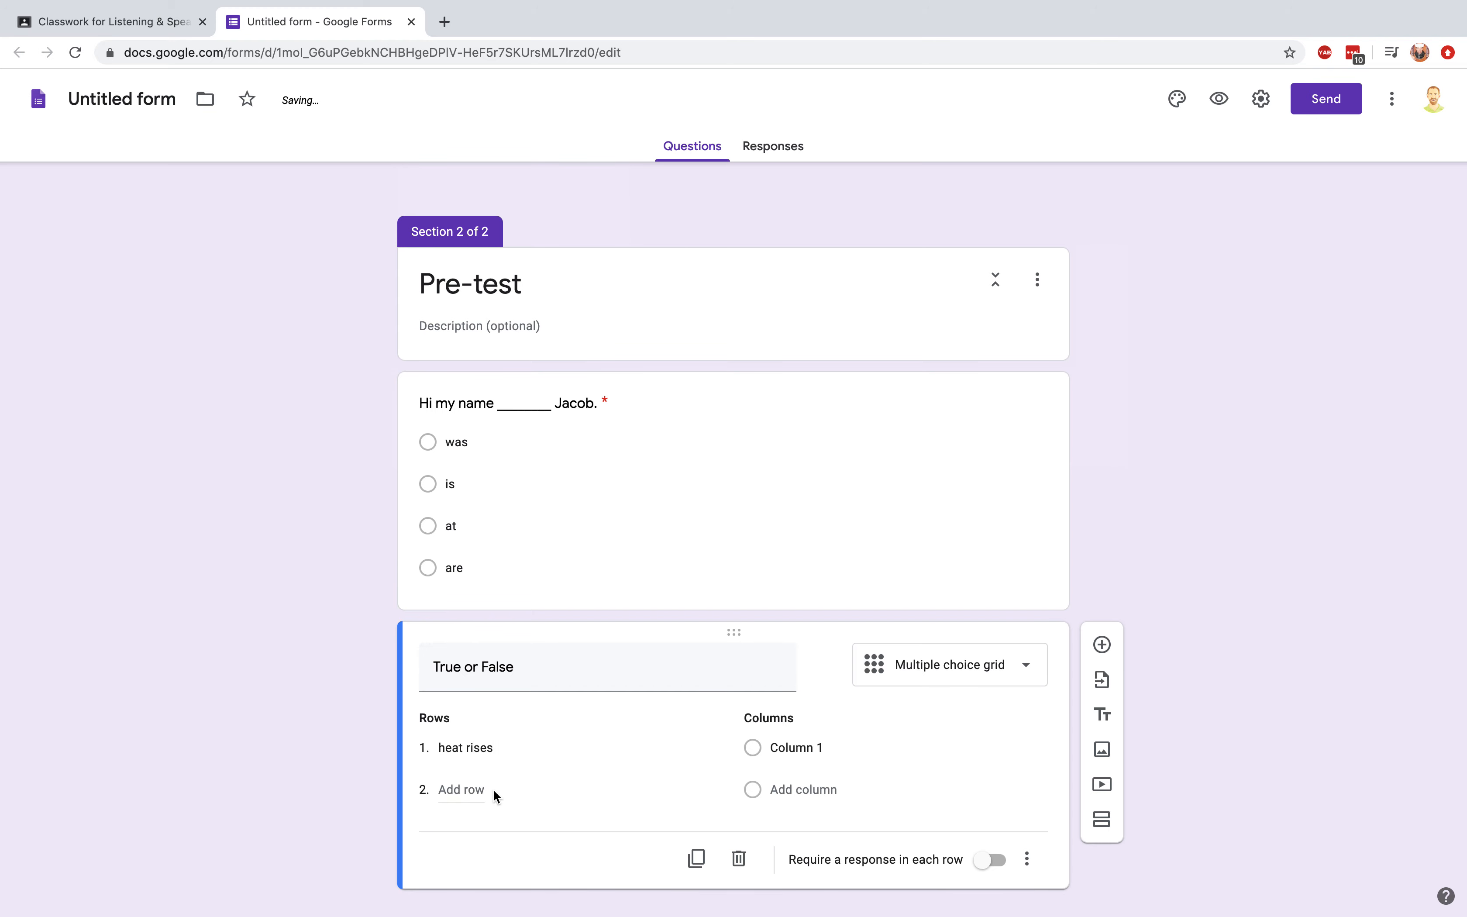
pyautogui.click(493, 789)
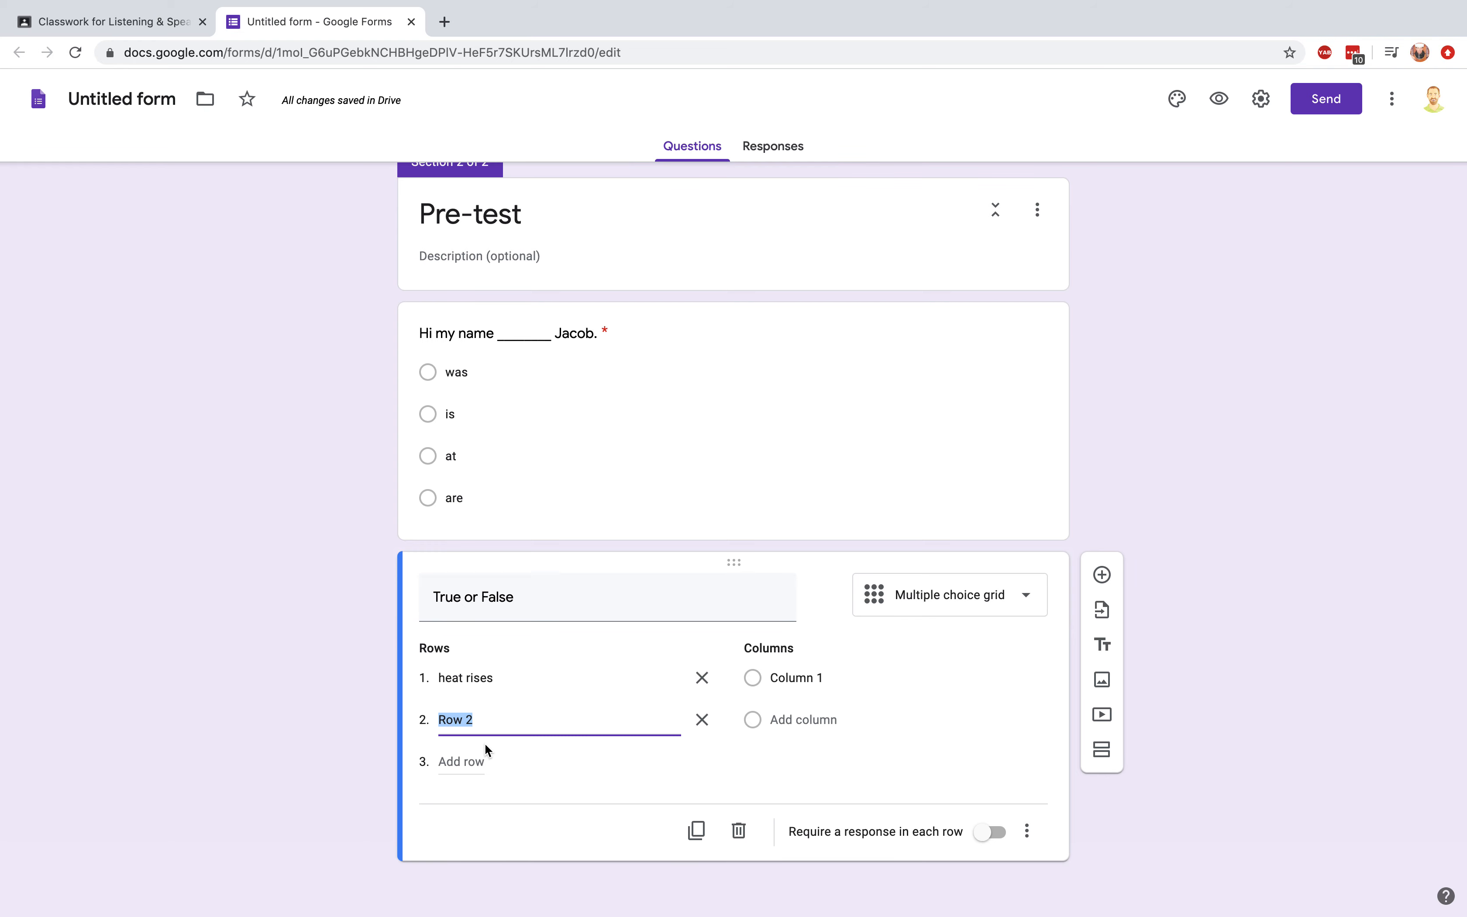
pyautogui.write('Jacob is a t')
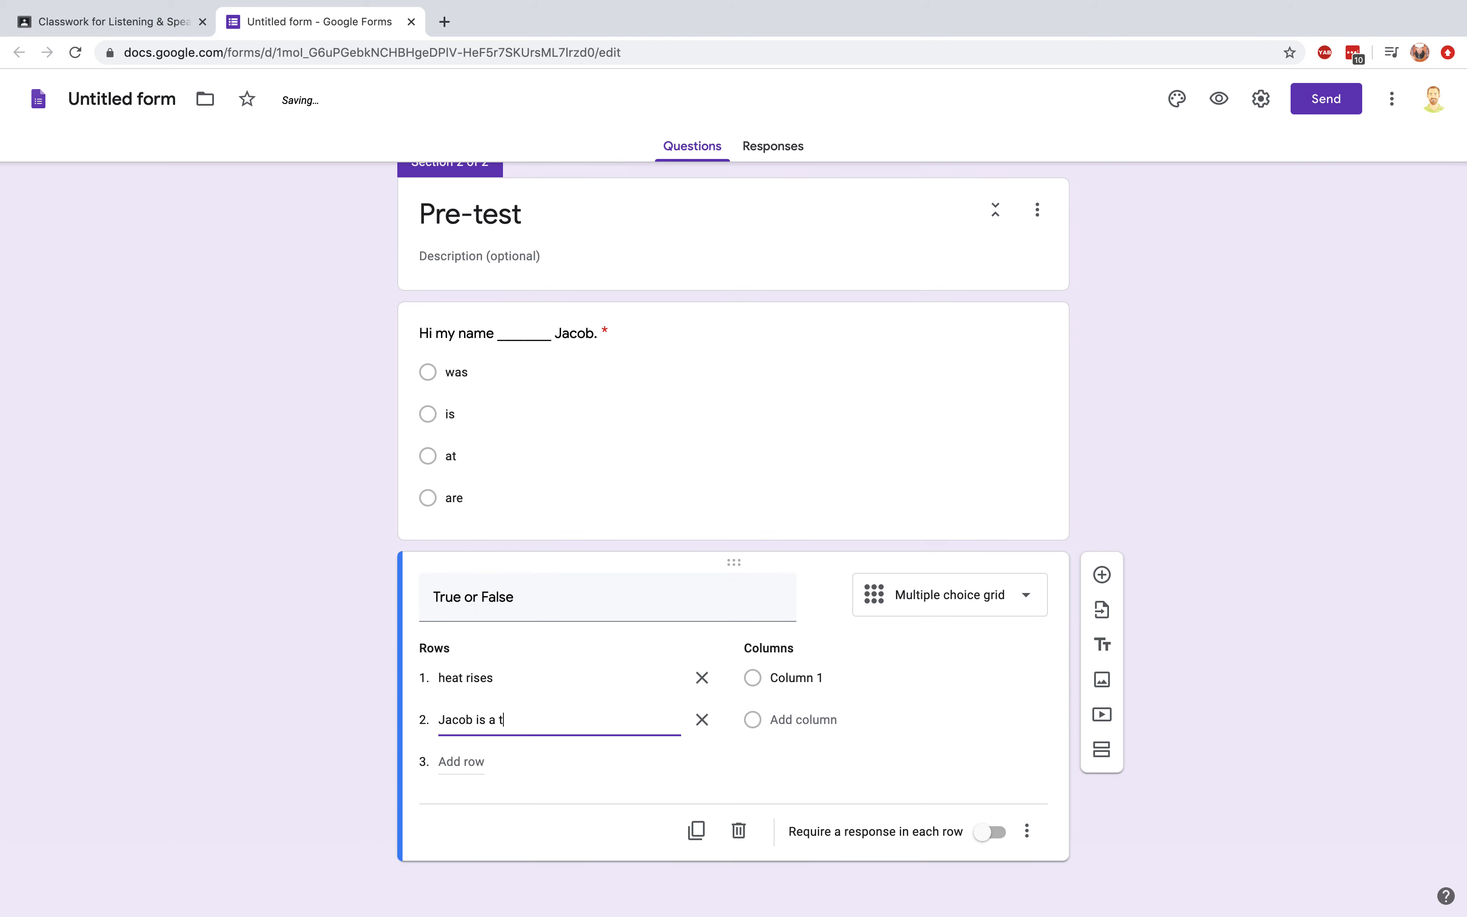
pyautogui.write('win')
pyautogui.click(470, 762)
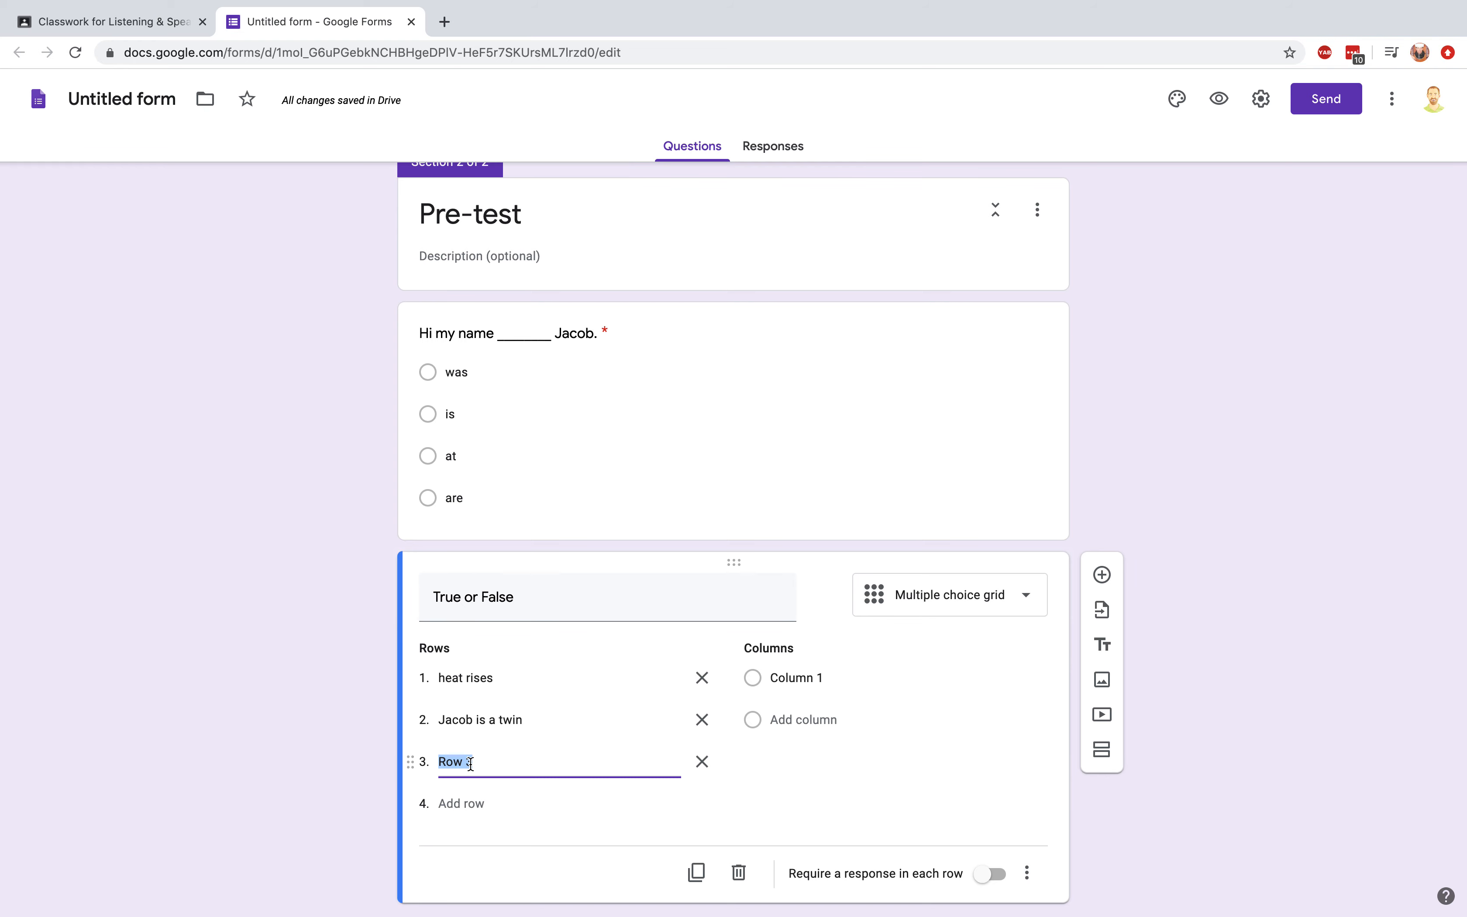
pyautogui.write('his favorite color is')
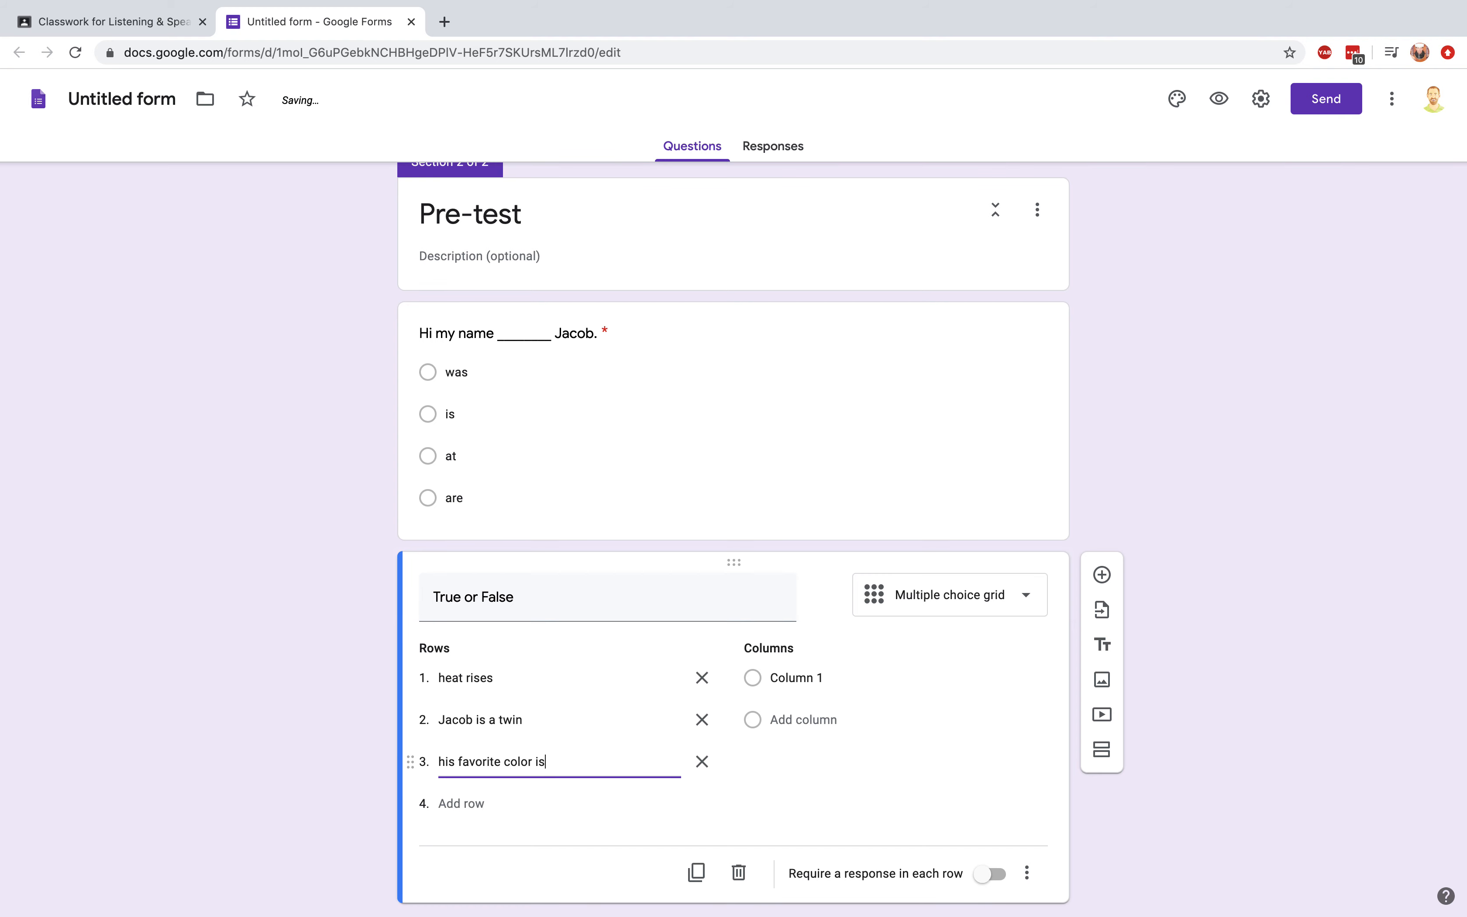
pyautogui.write(' purple')
# - Name the grid columns "True" and "False" and require a response in each row
pyautogui.click(803, 680)
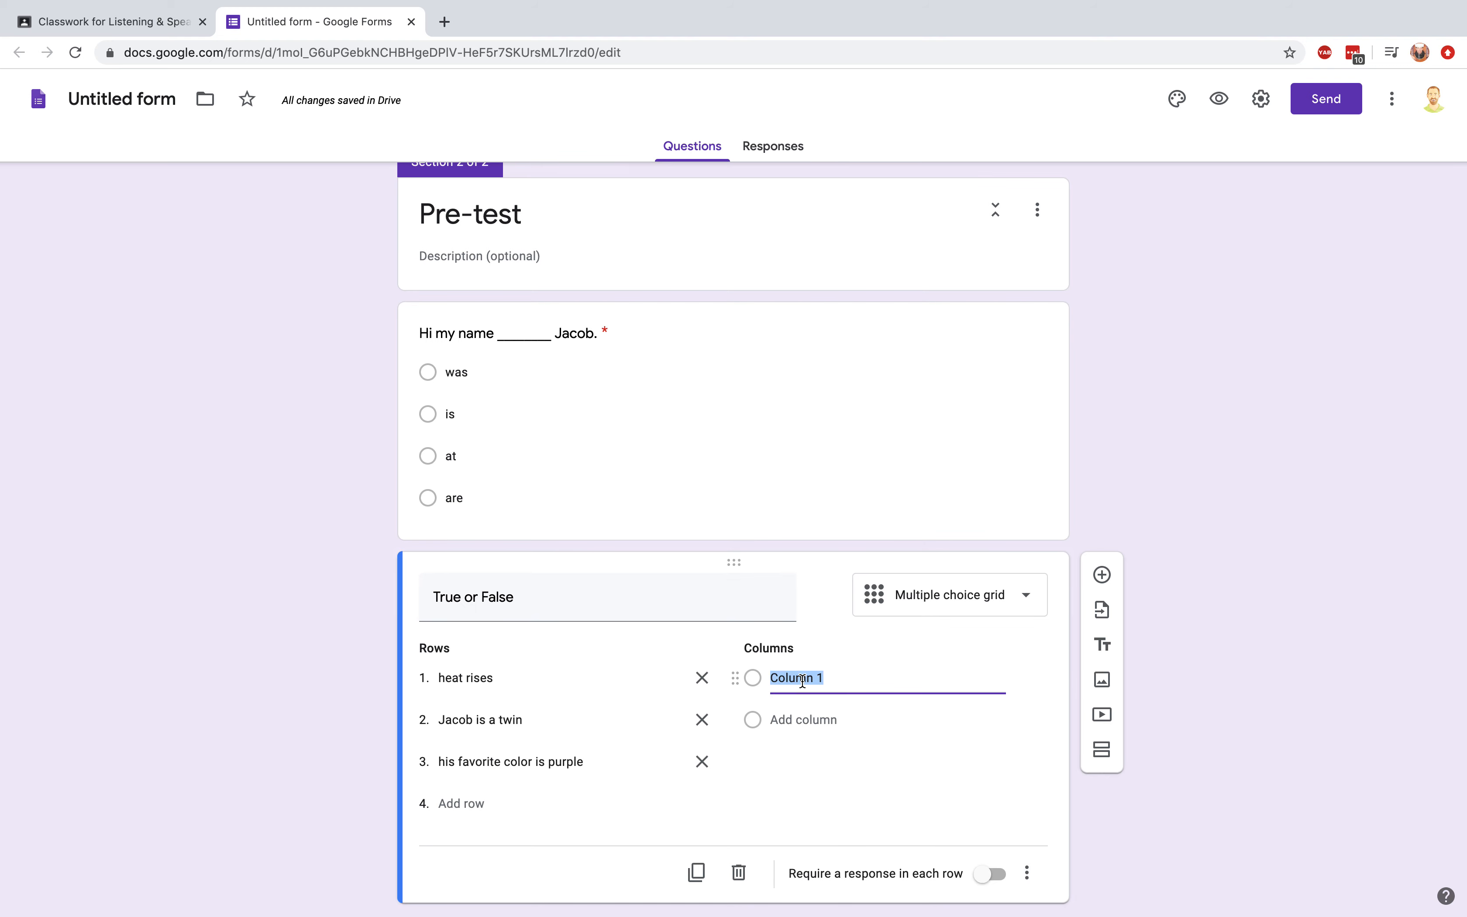
pyautogui.write('True')
pyautogui.click(818, 721)
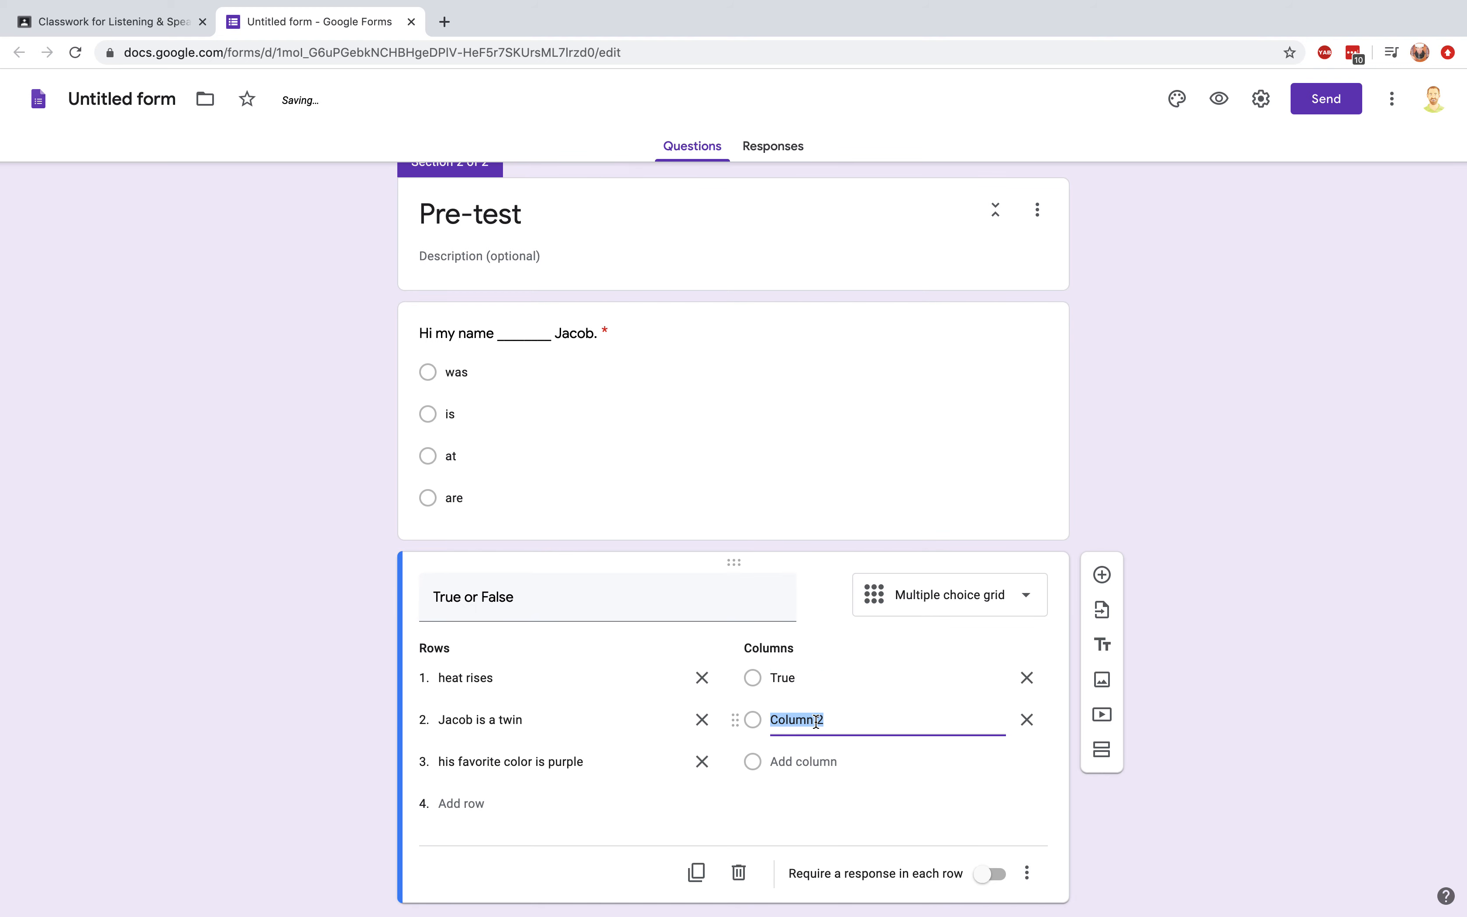
pyautogui.write('False')
pyautogui.click(991, 874)
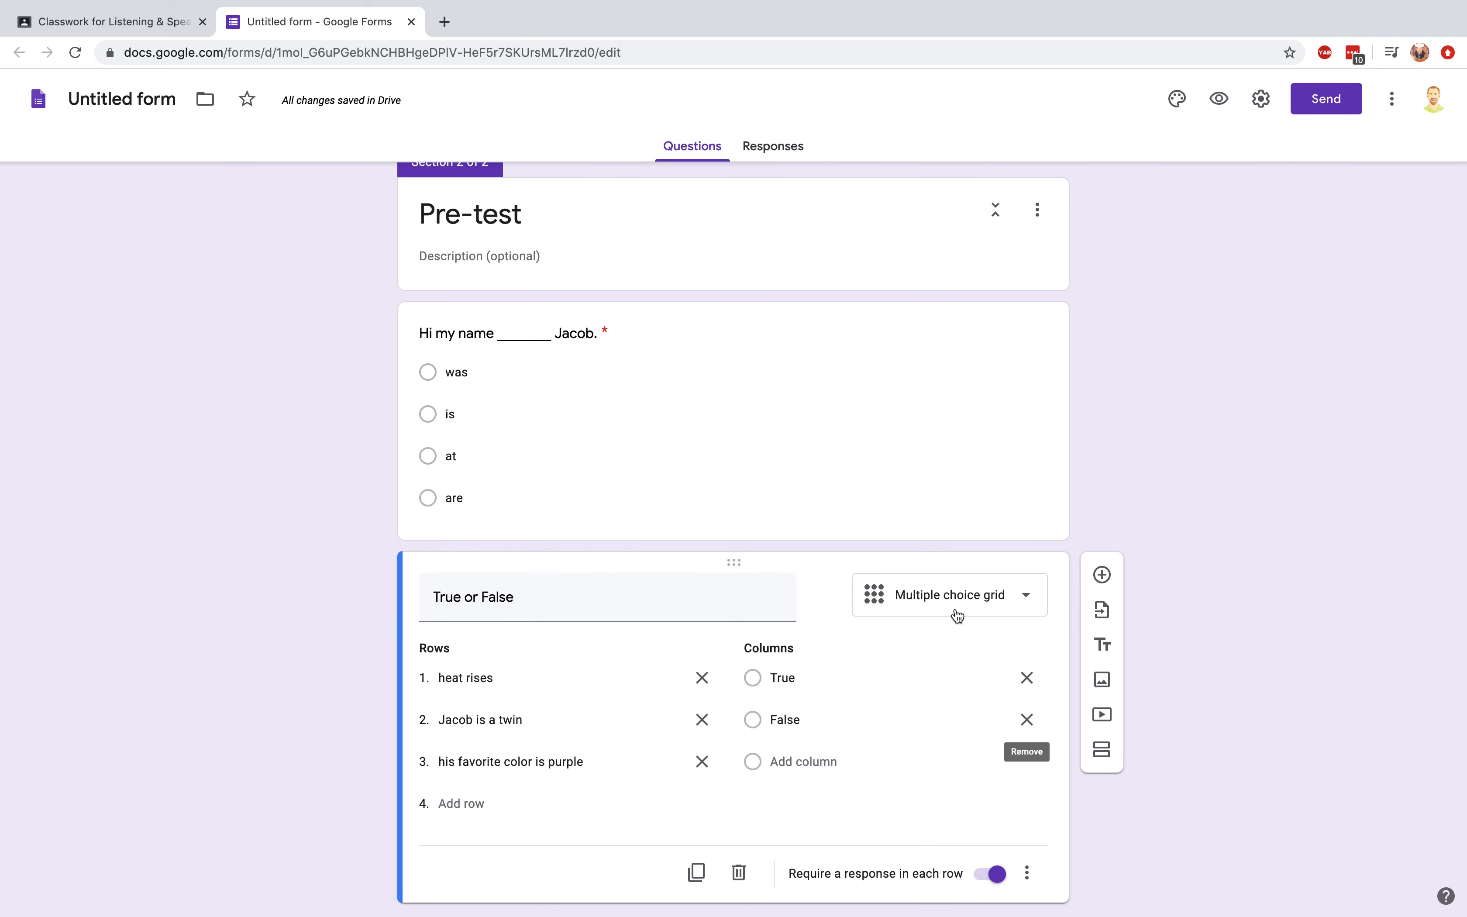
# - Review how the True or False grid appears to respondents below the first question
pyautogui.click(810, 486)
pyautogui.scroll(-2, 810, 663)
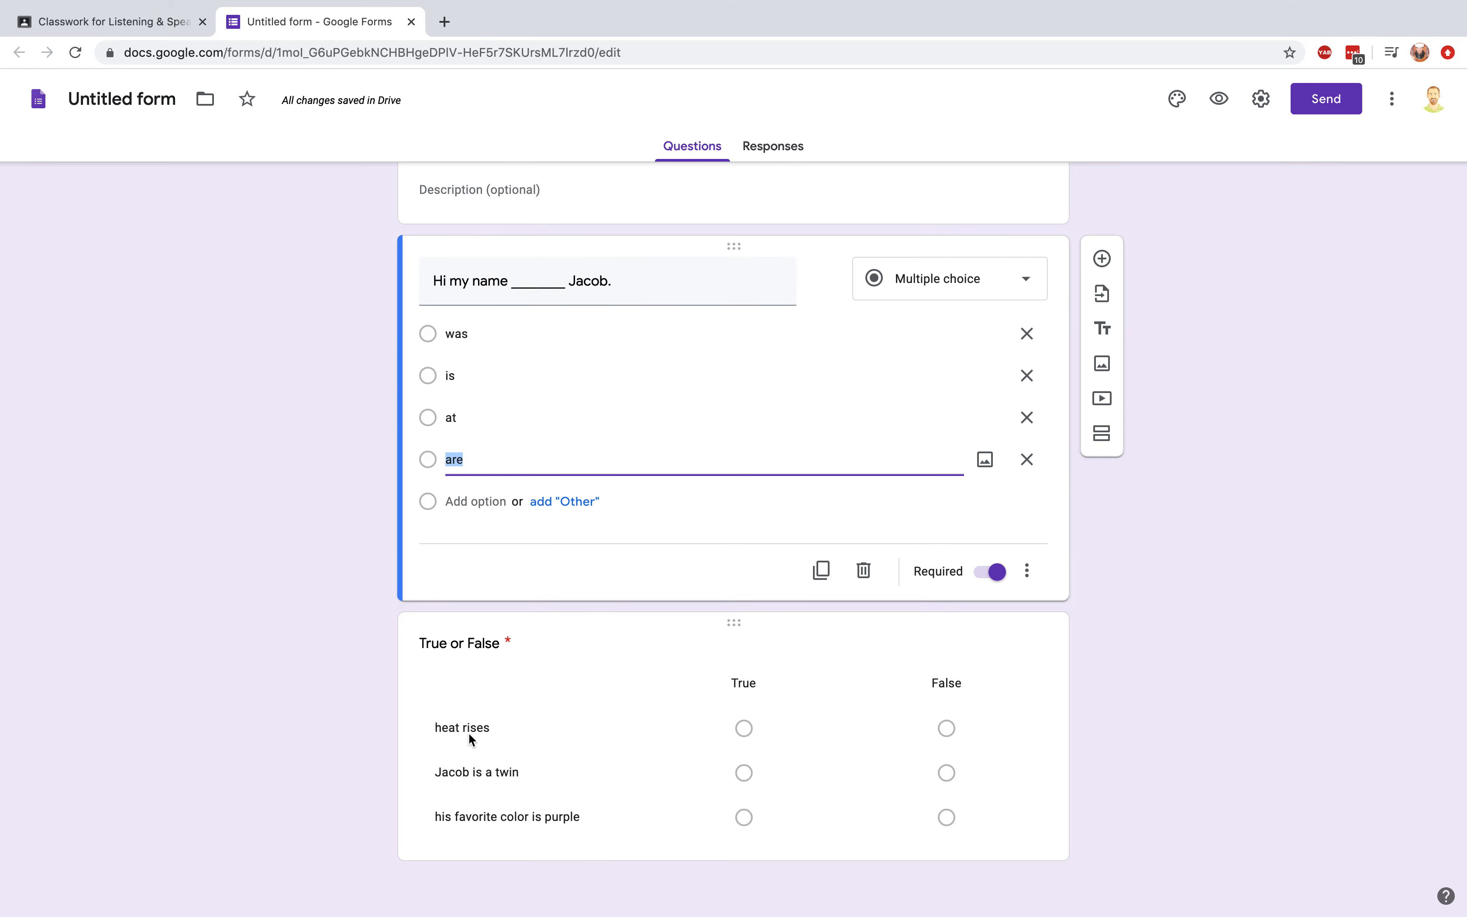
pyautogui.click(748, 724)
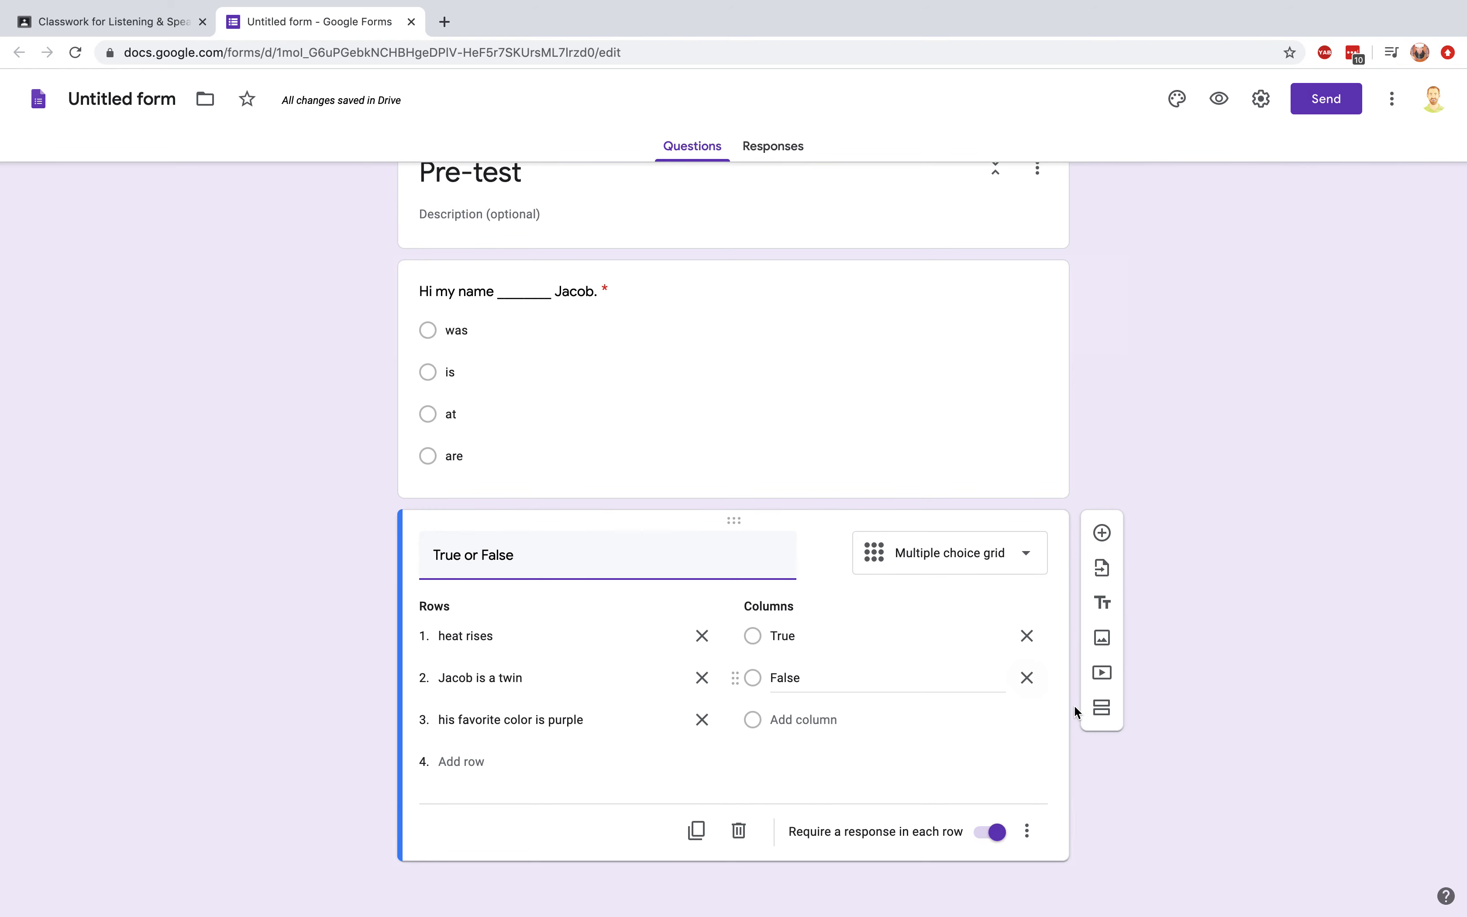
# - Add a Checkboxes question below the grid reading "What are the primary colors?"
pyautogui.click(1101, 534)
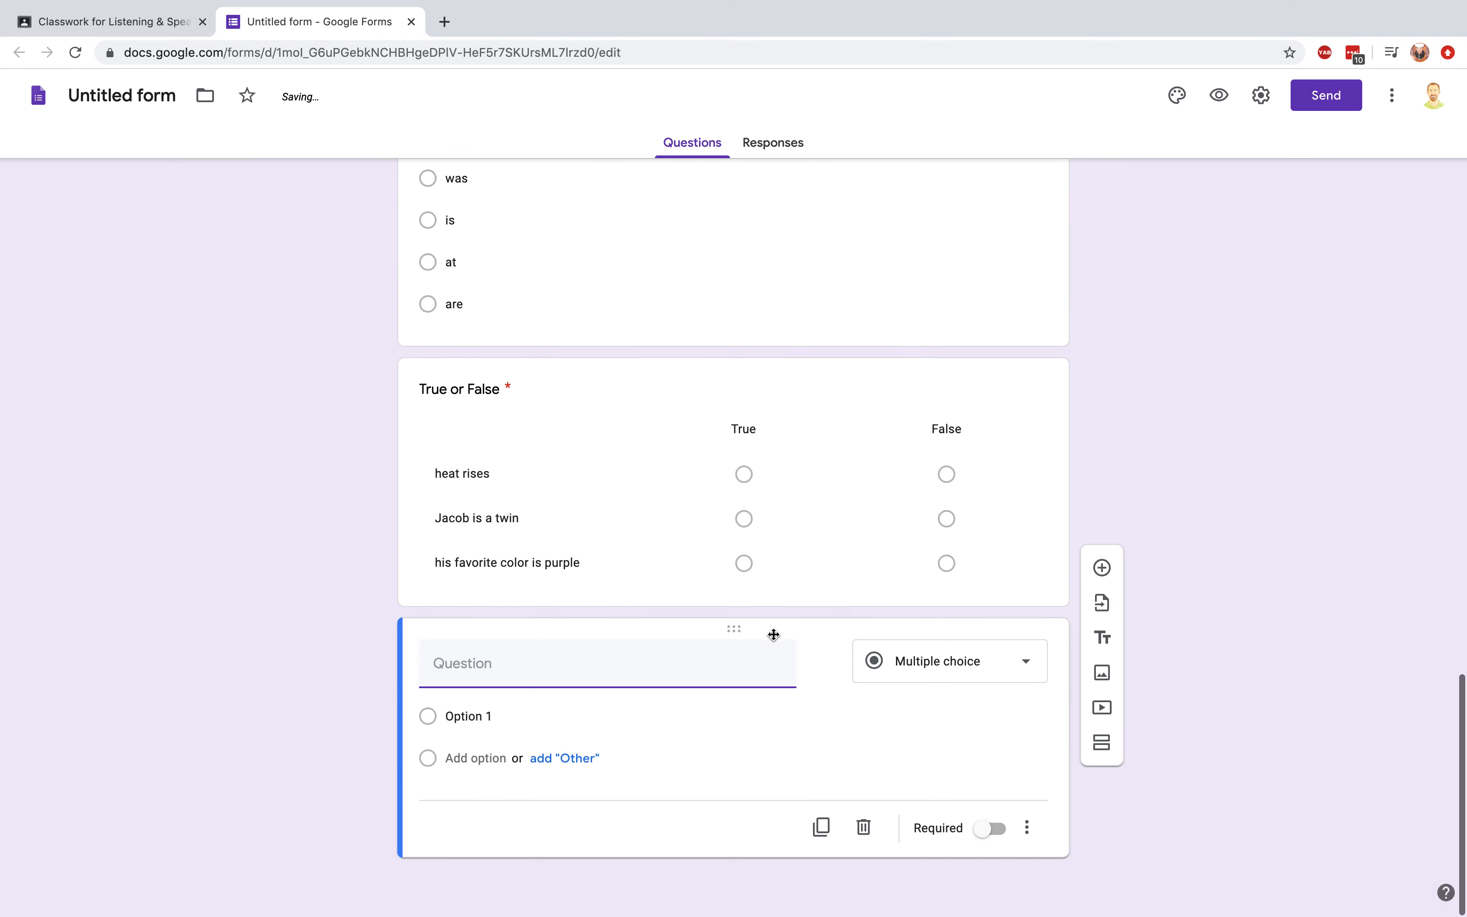
pyautogui.click(1017, 669)
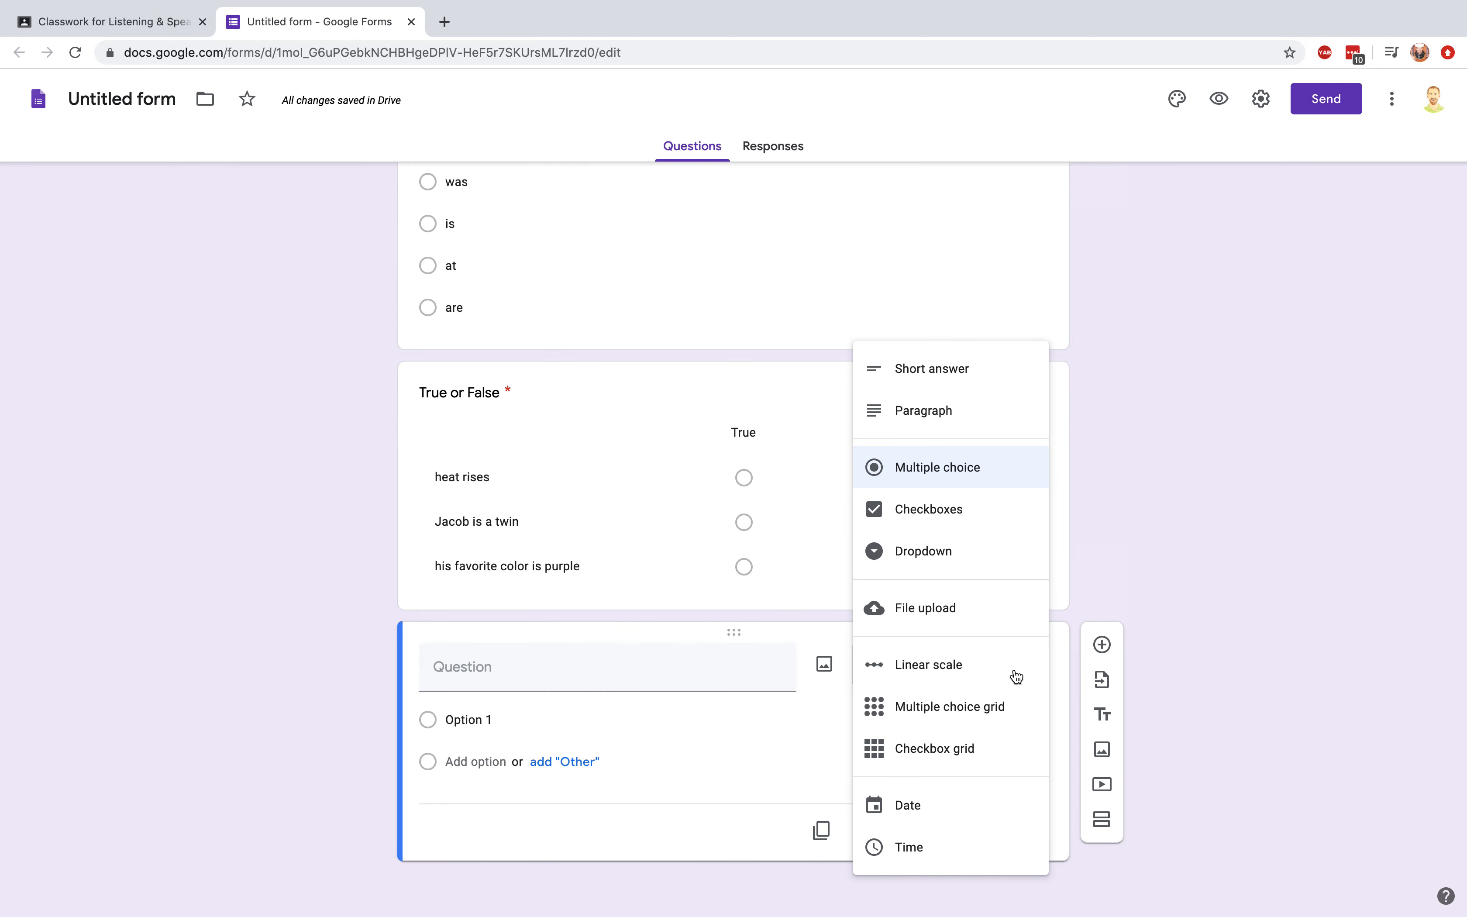
pyautogui.click(921, 509)
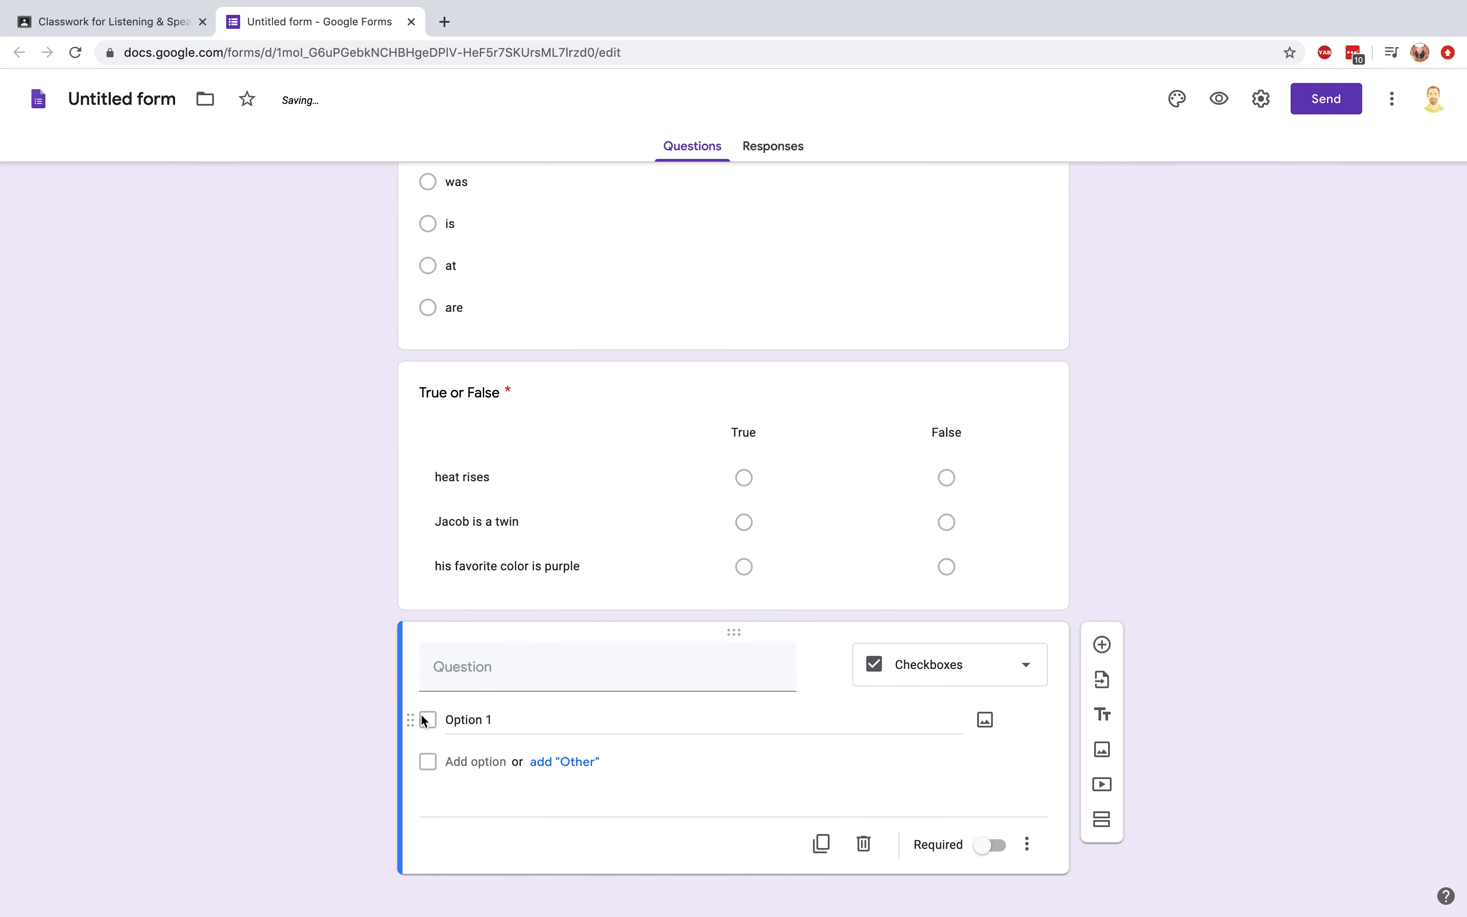
pyautogui.click(580, 680)
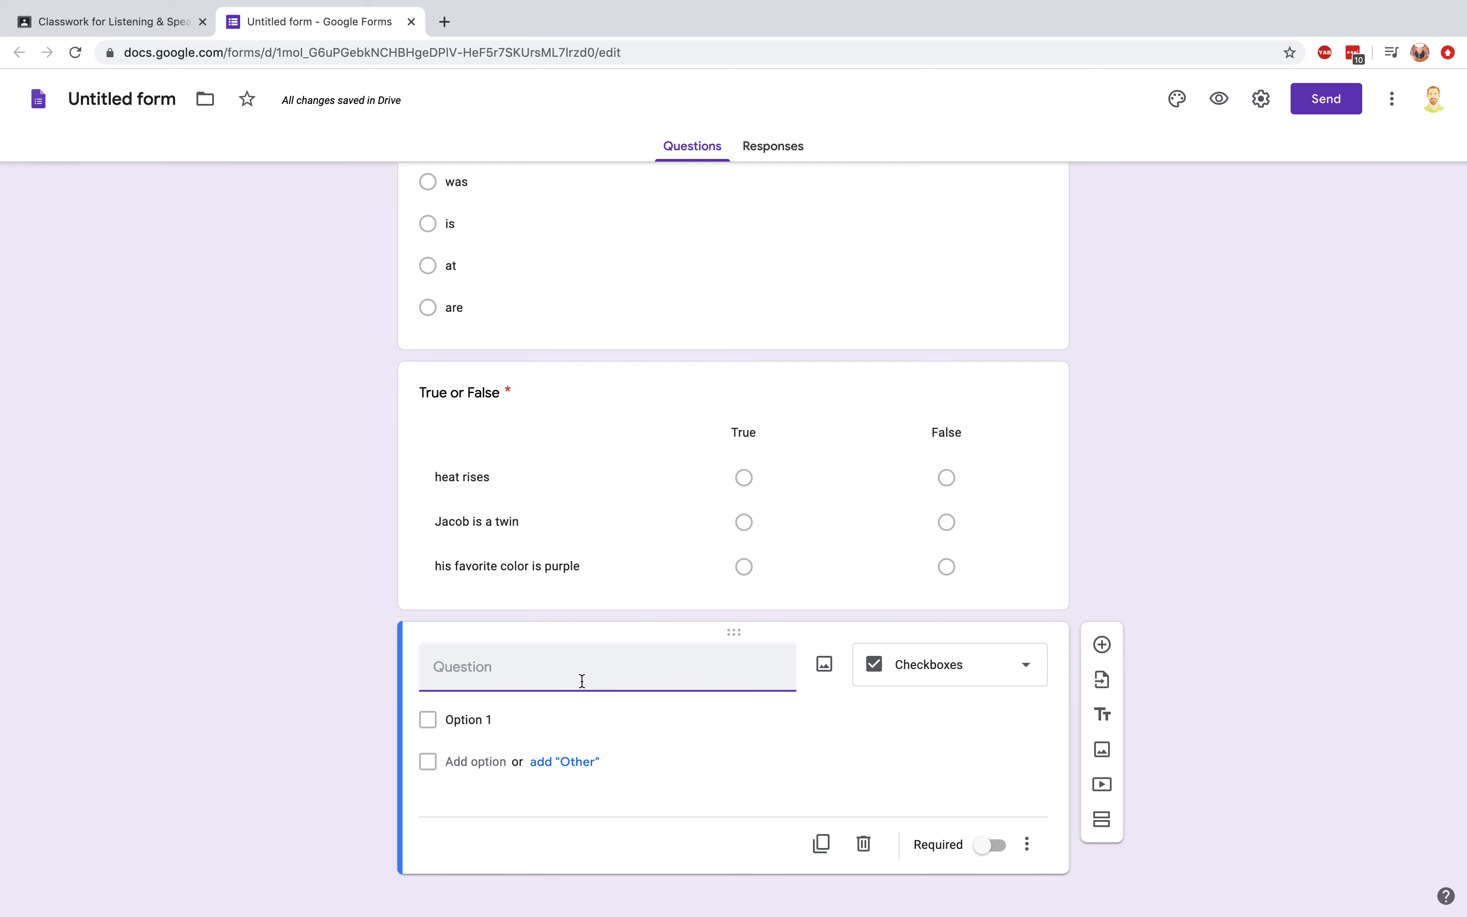
pyautogui.write('What are the primary colors?')
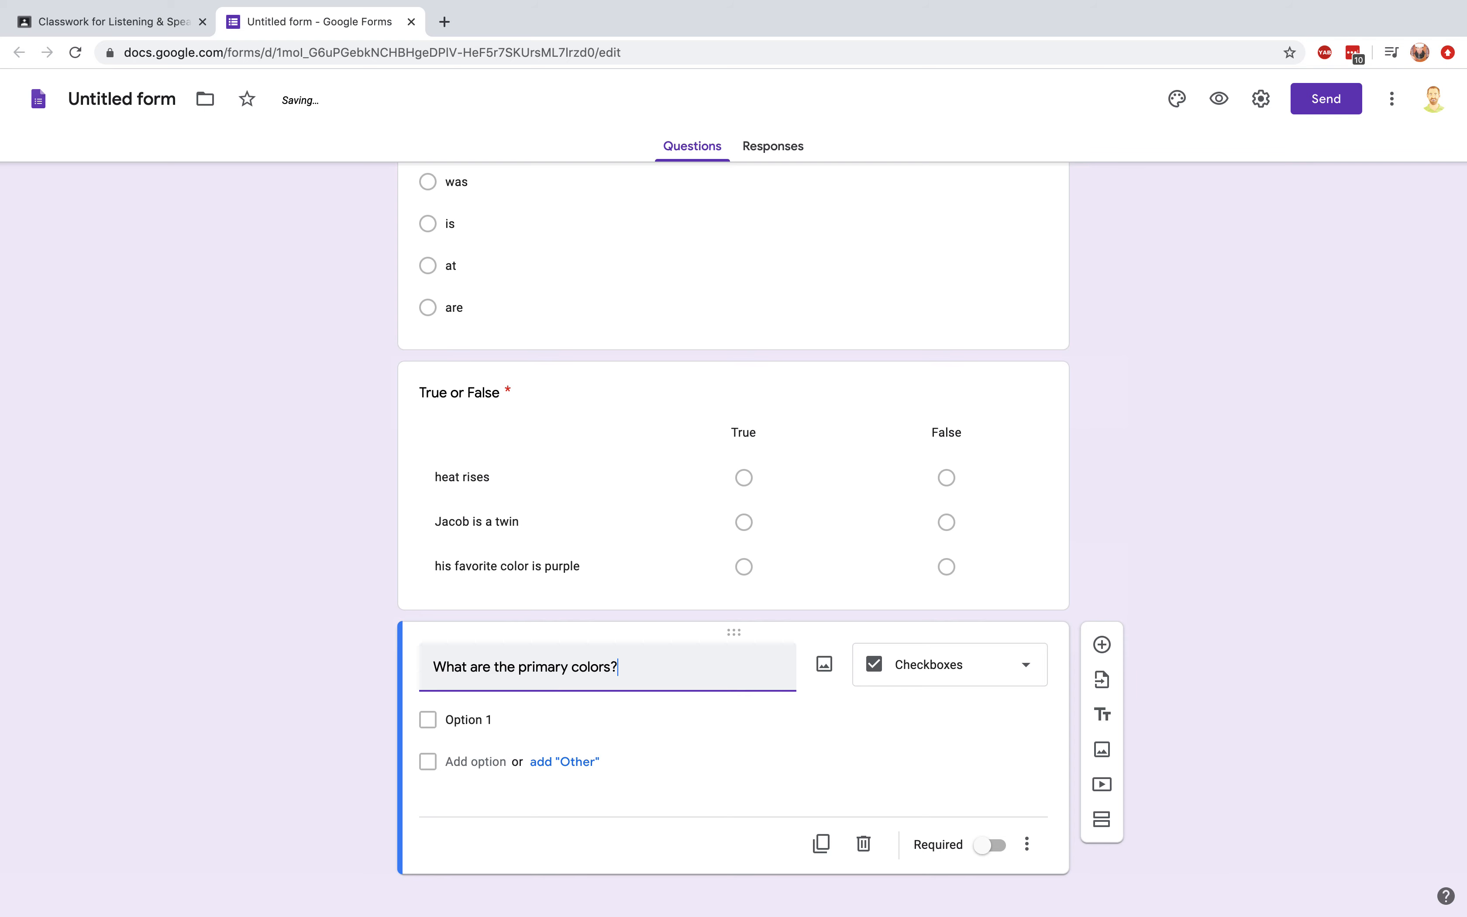
# - Fill the primary colors question's options with Red, Orange, Yellow, Green, Blue and Purple, and make the question required
pyautogui.click(486, 745)
pyautogui.write('Red')
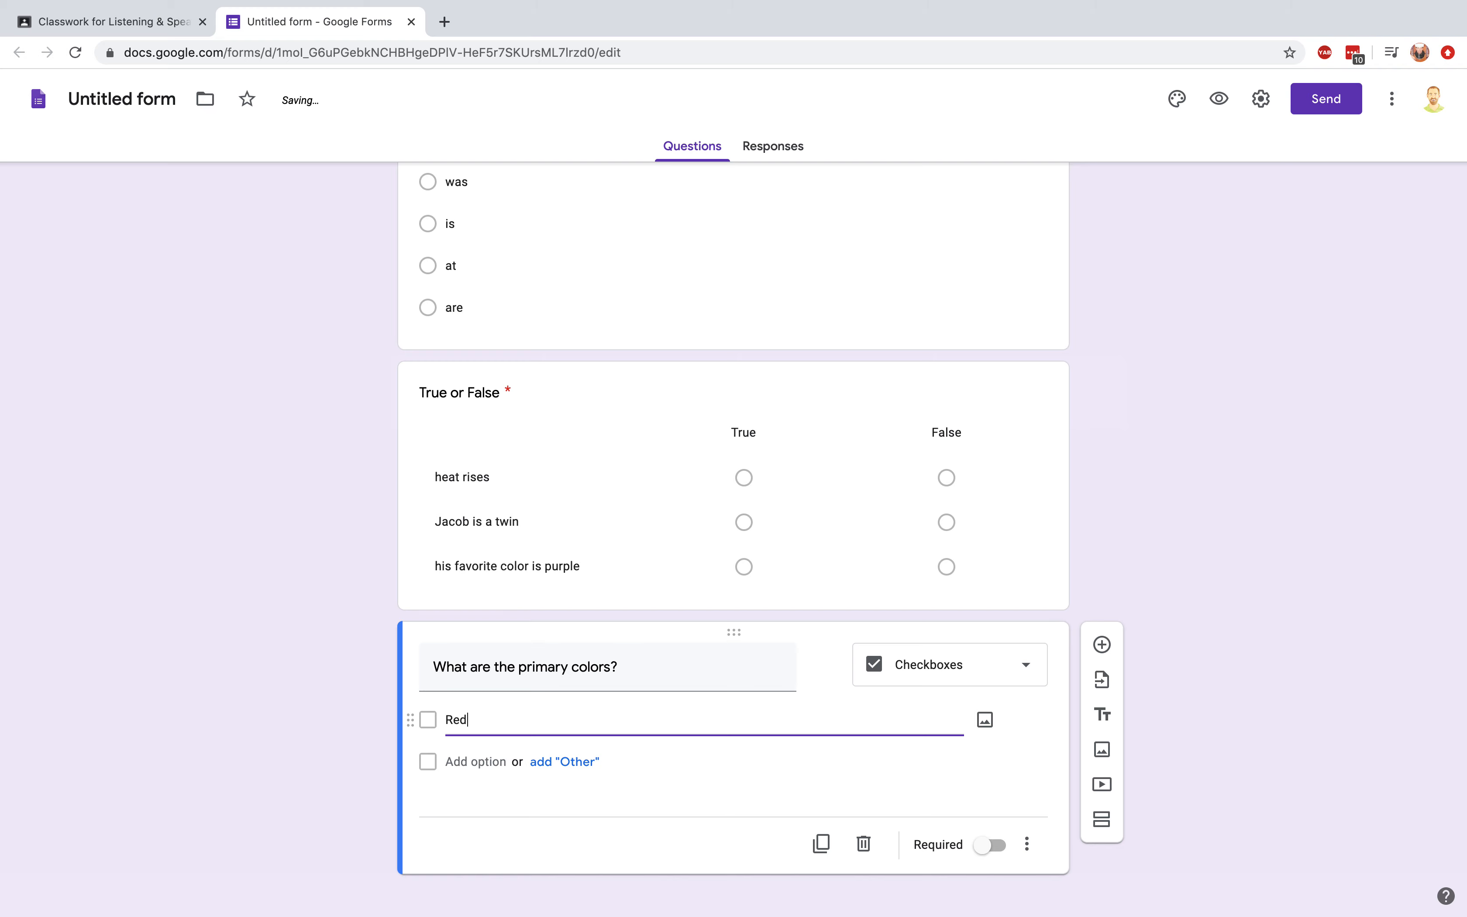
pyautogui.press('Return')
pyautogui.write('Orange')
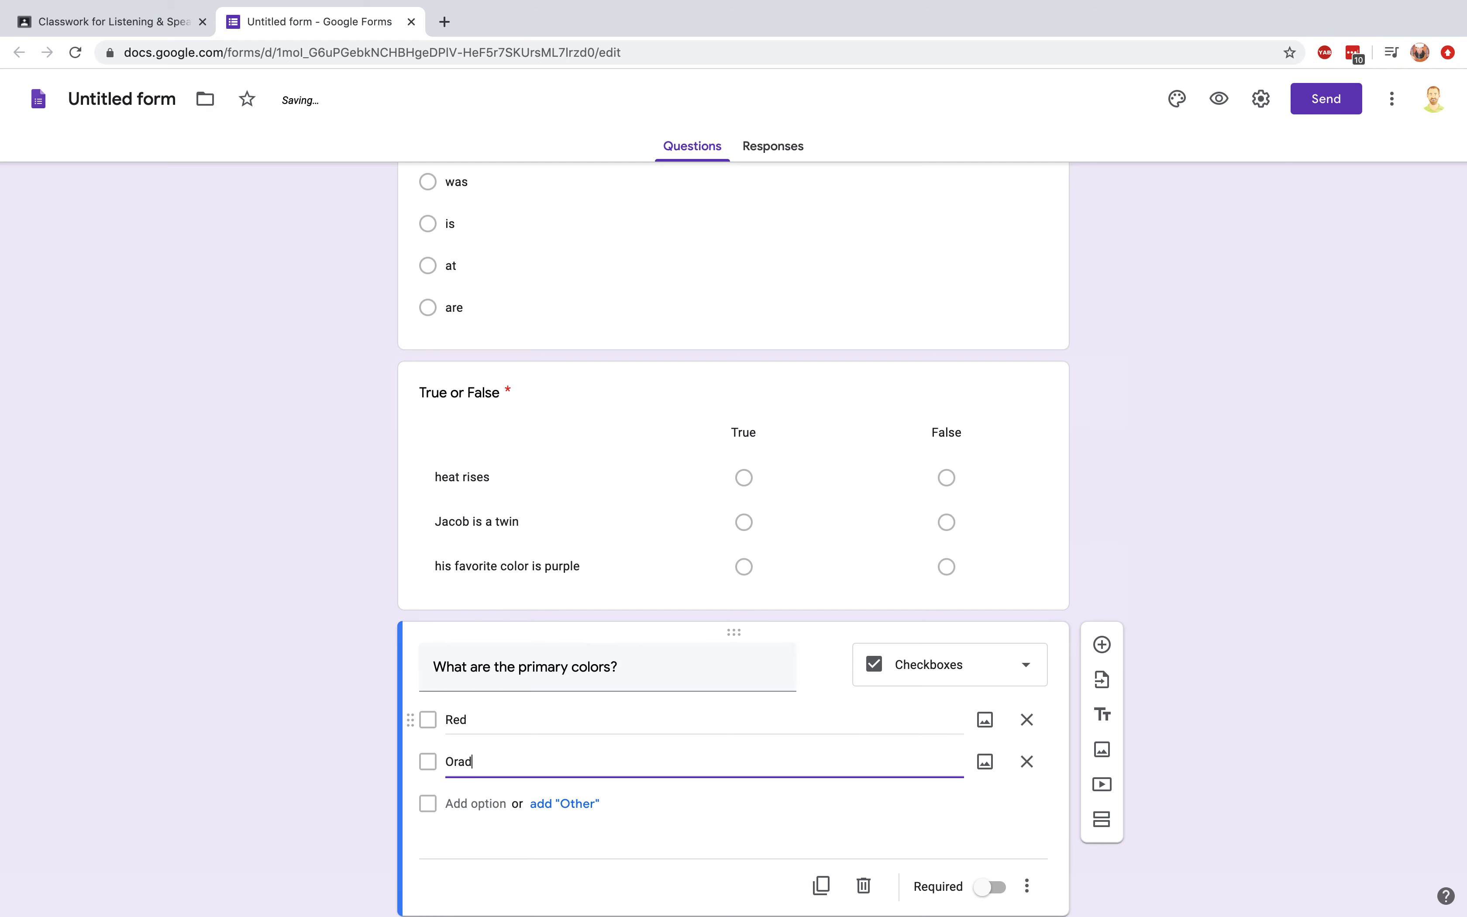
pyautogui.press('Return')
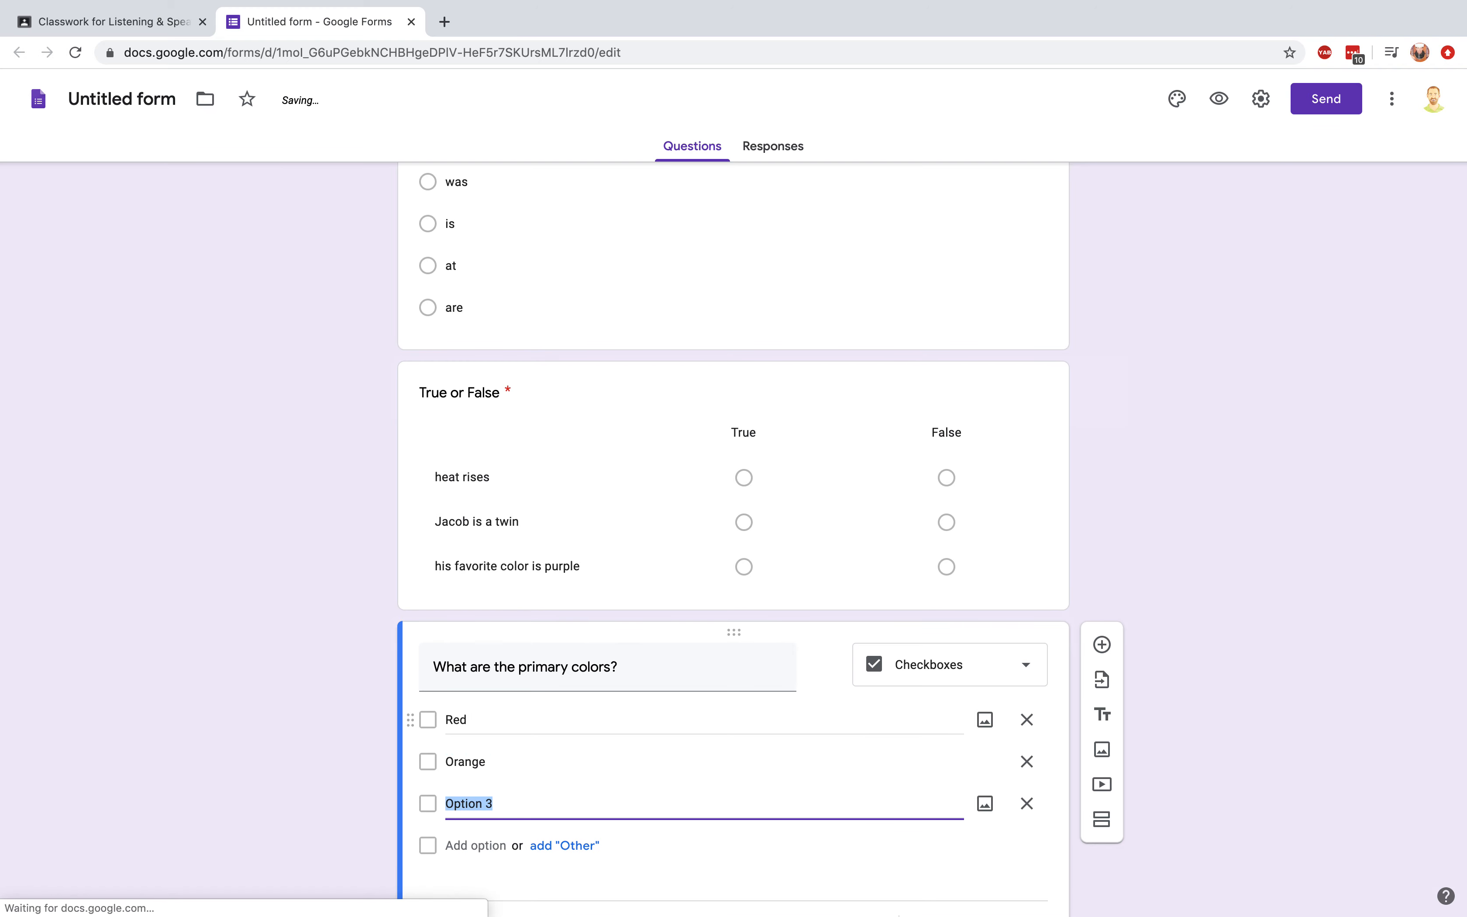
pyautogui.write('Yellow')
pyautogui.press('Return')
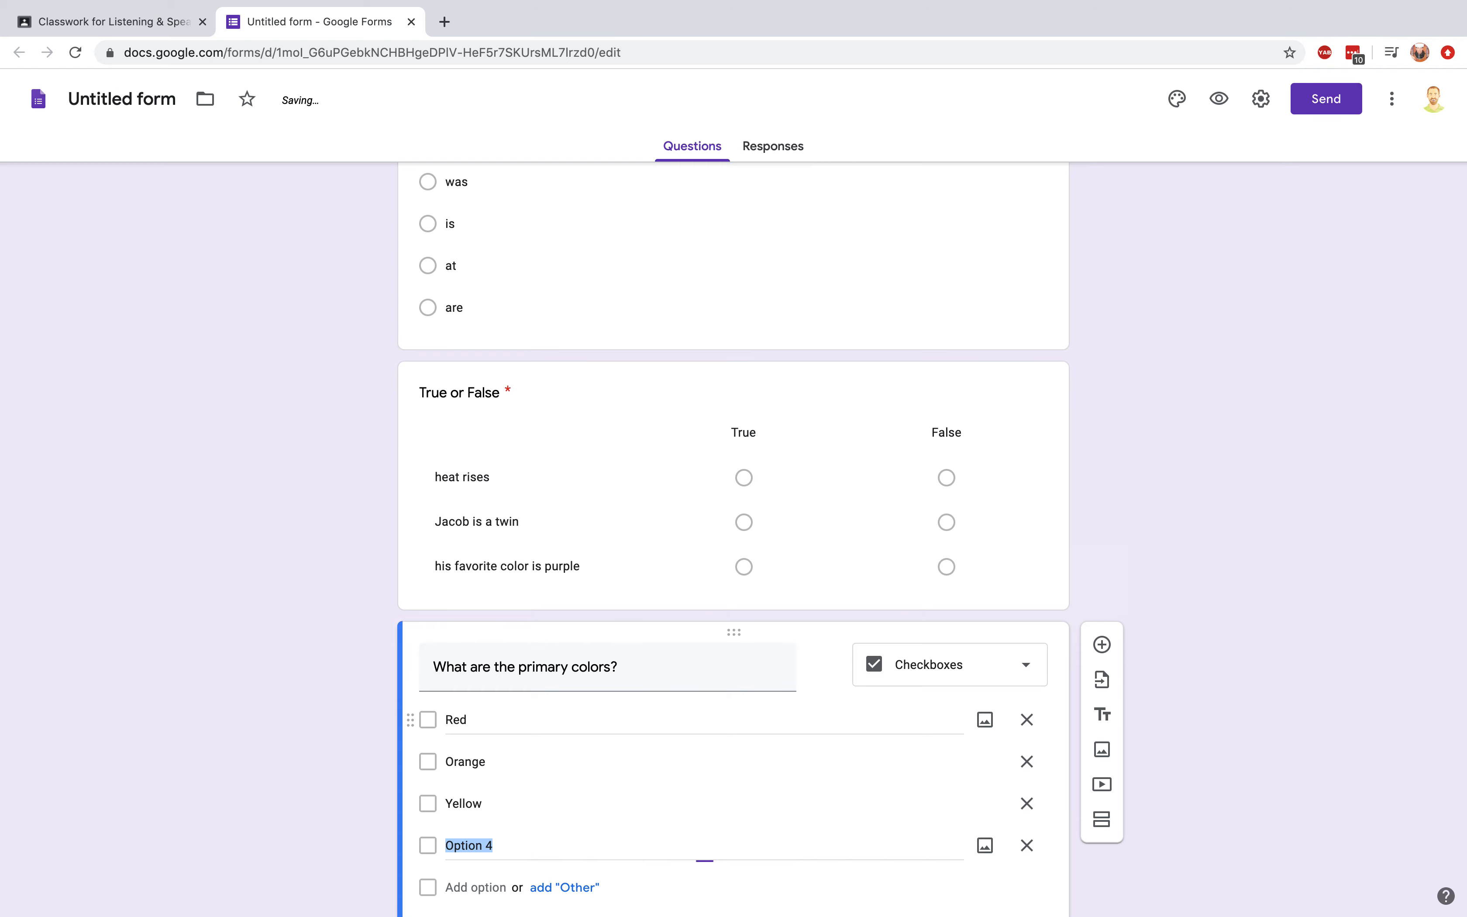
pyautogui.write('Green')
pyautogui.press('Return')
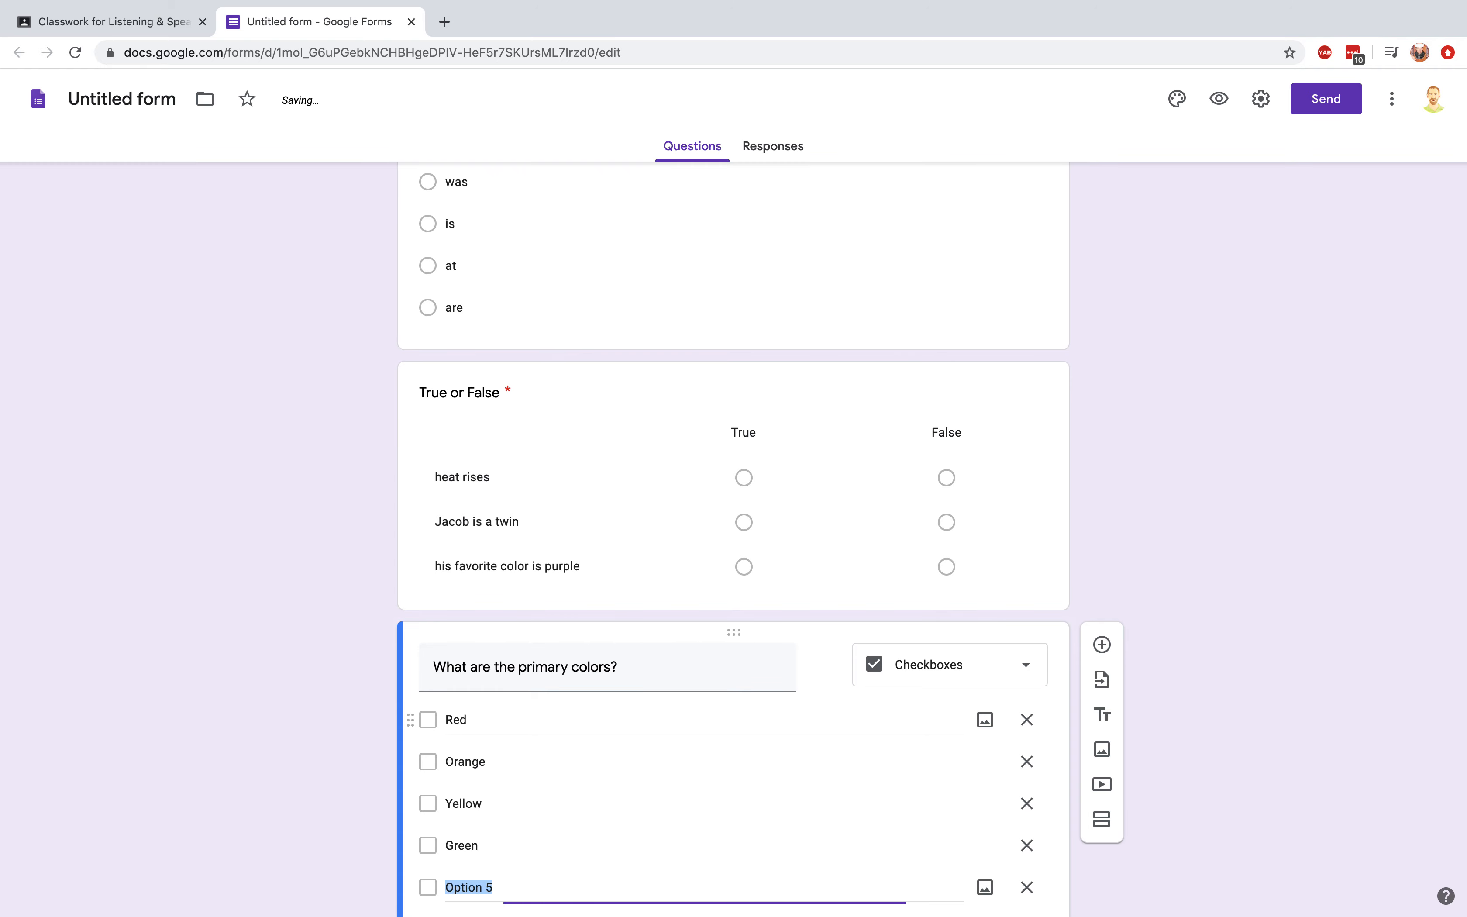
pyautogui.write('Blue')
pyautogui.press('Return')
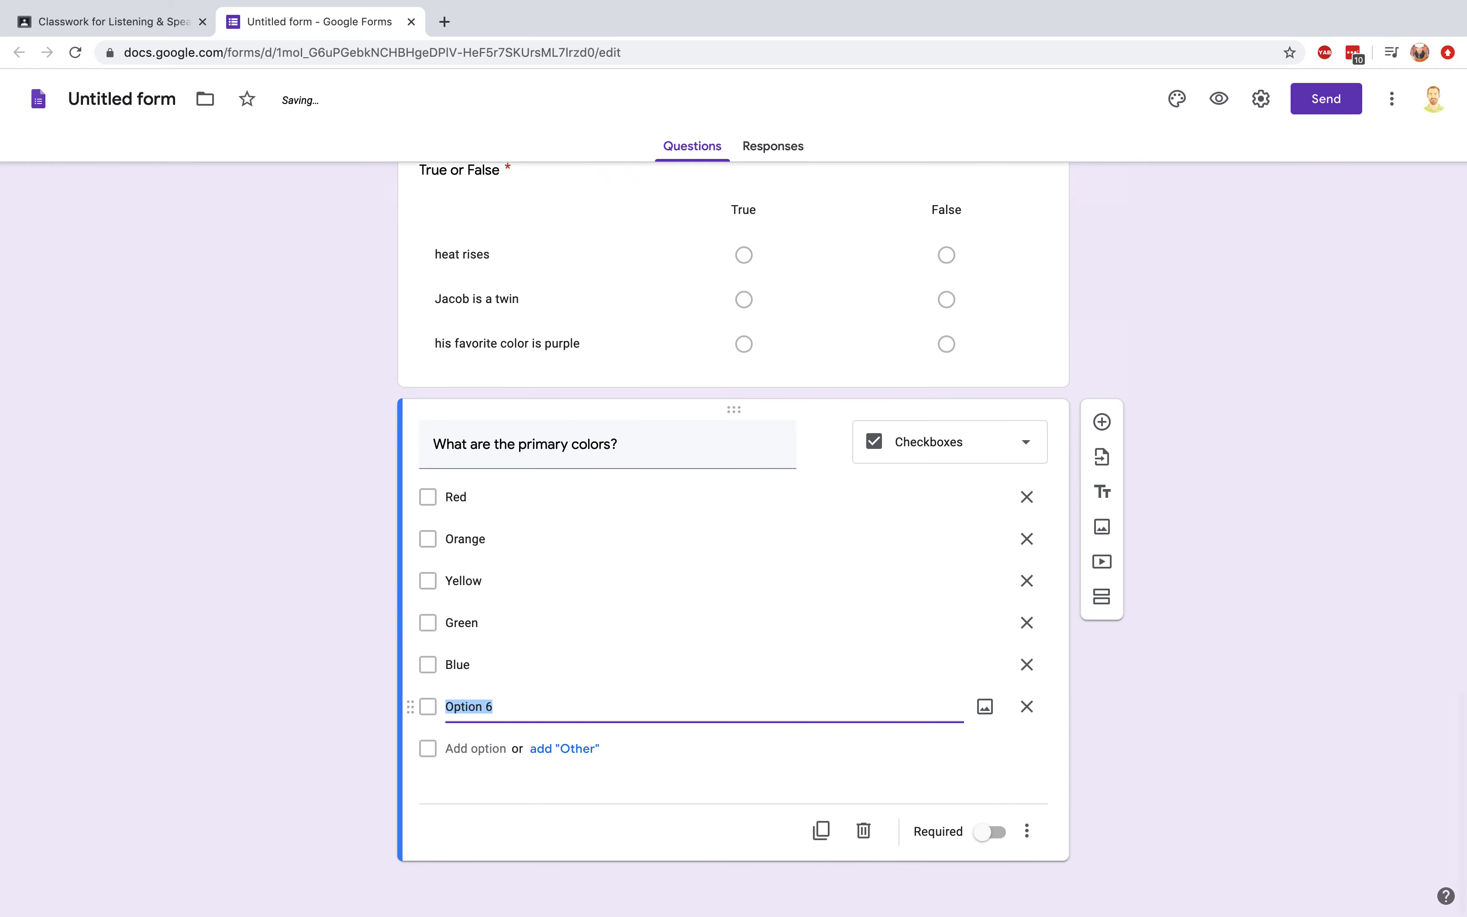
pyautogui.write('Purple')
pyautogui.click(993, 832)
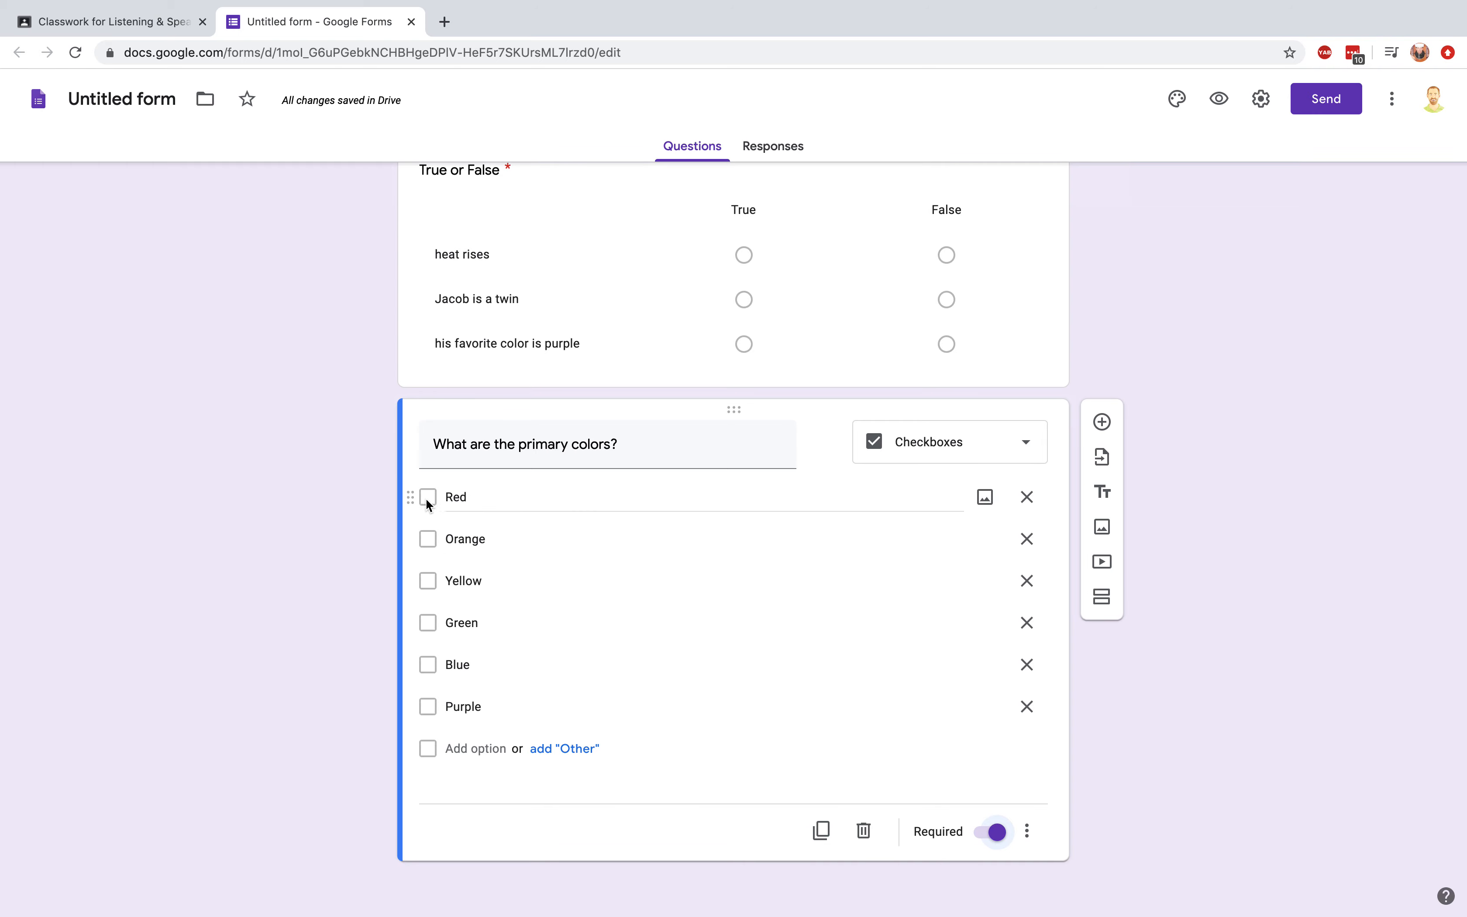
# - Add a new question below the primary colors question and set its type to Checkbox grid
pyautogui.click(1102, 421)
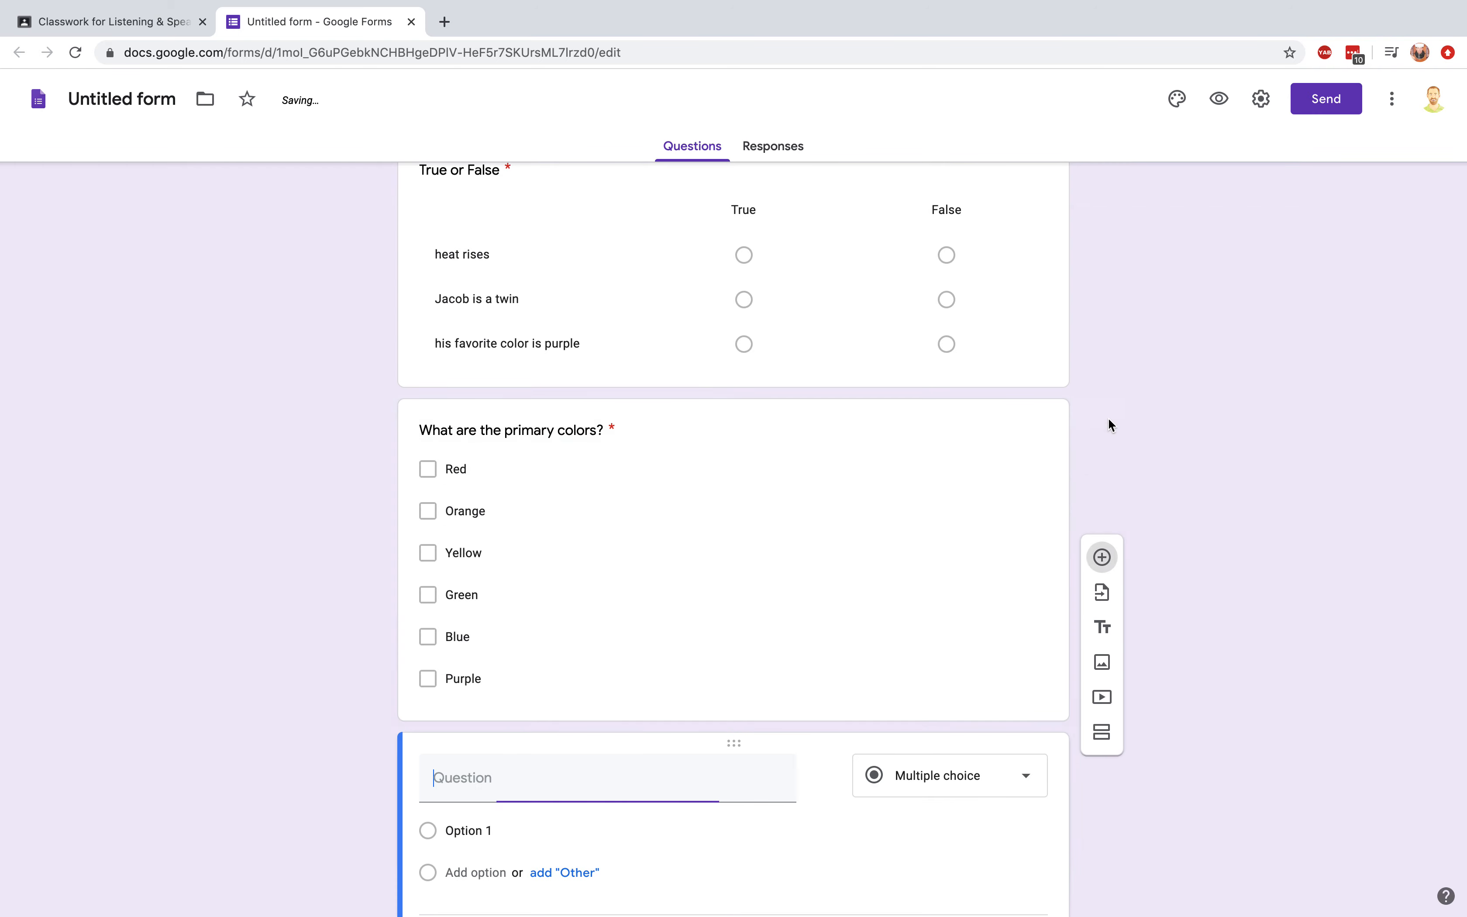
pyautogui.scroll(-2, 757, 656)
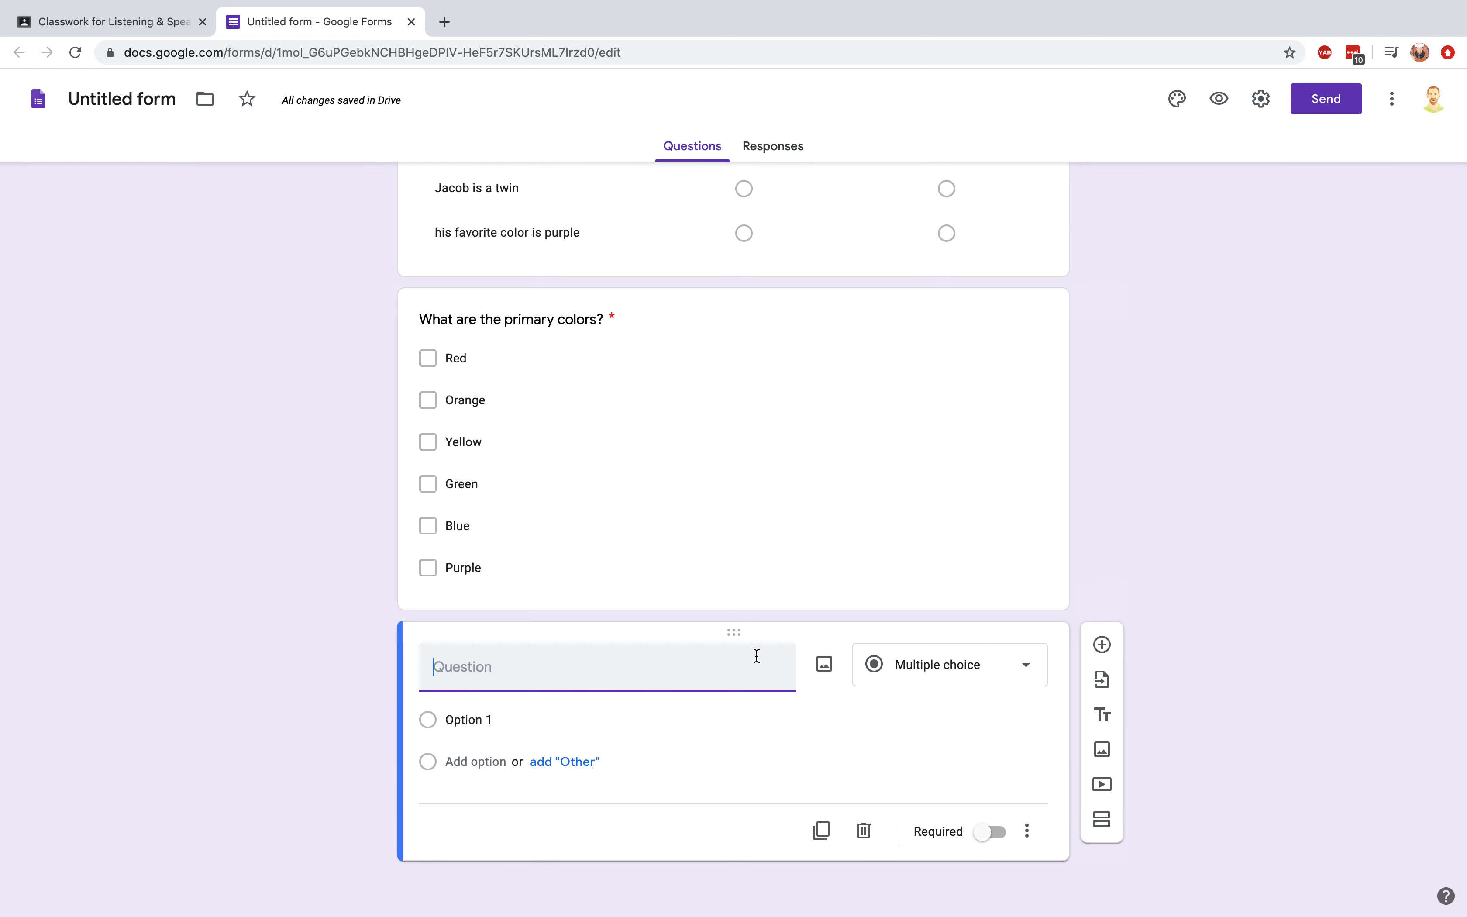
pyautogui.click(998, 668)
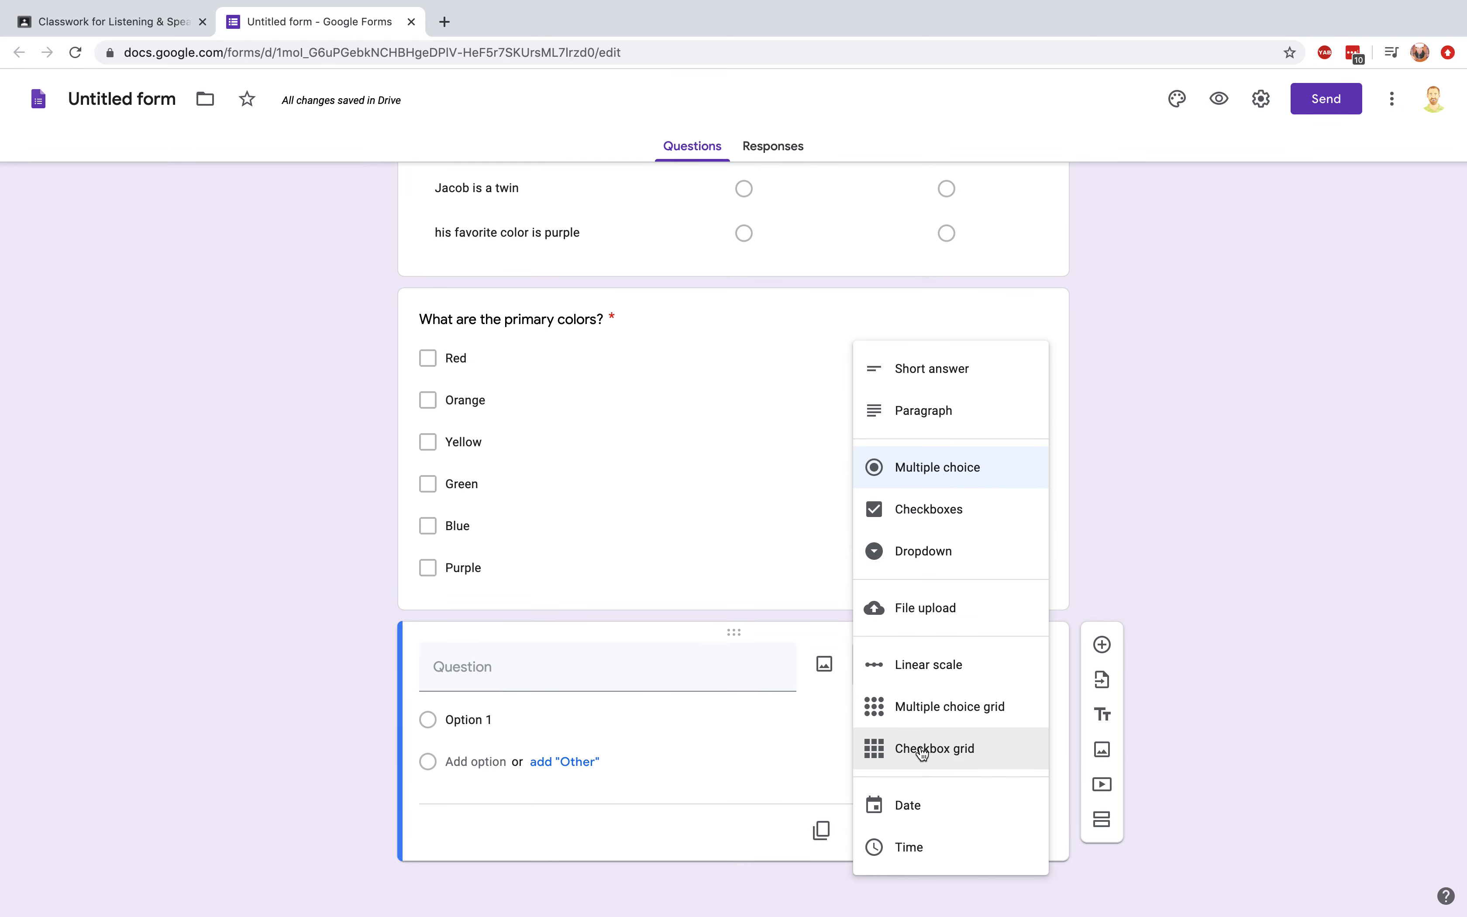
pyautogui.scroll(4, 731, 605)
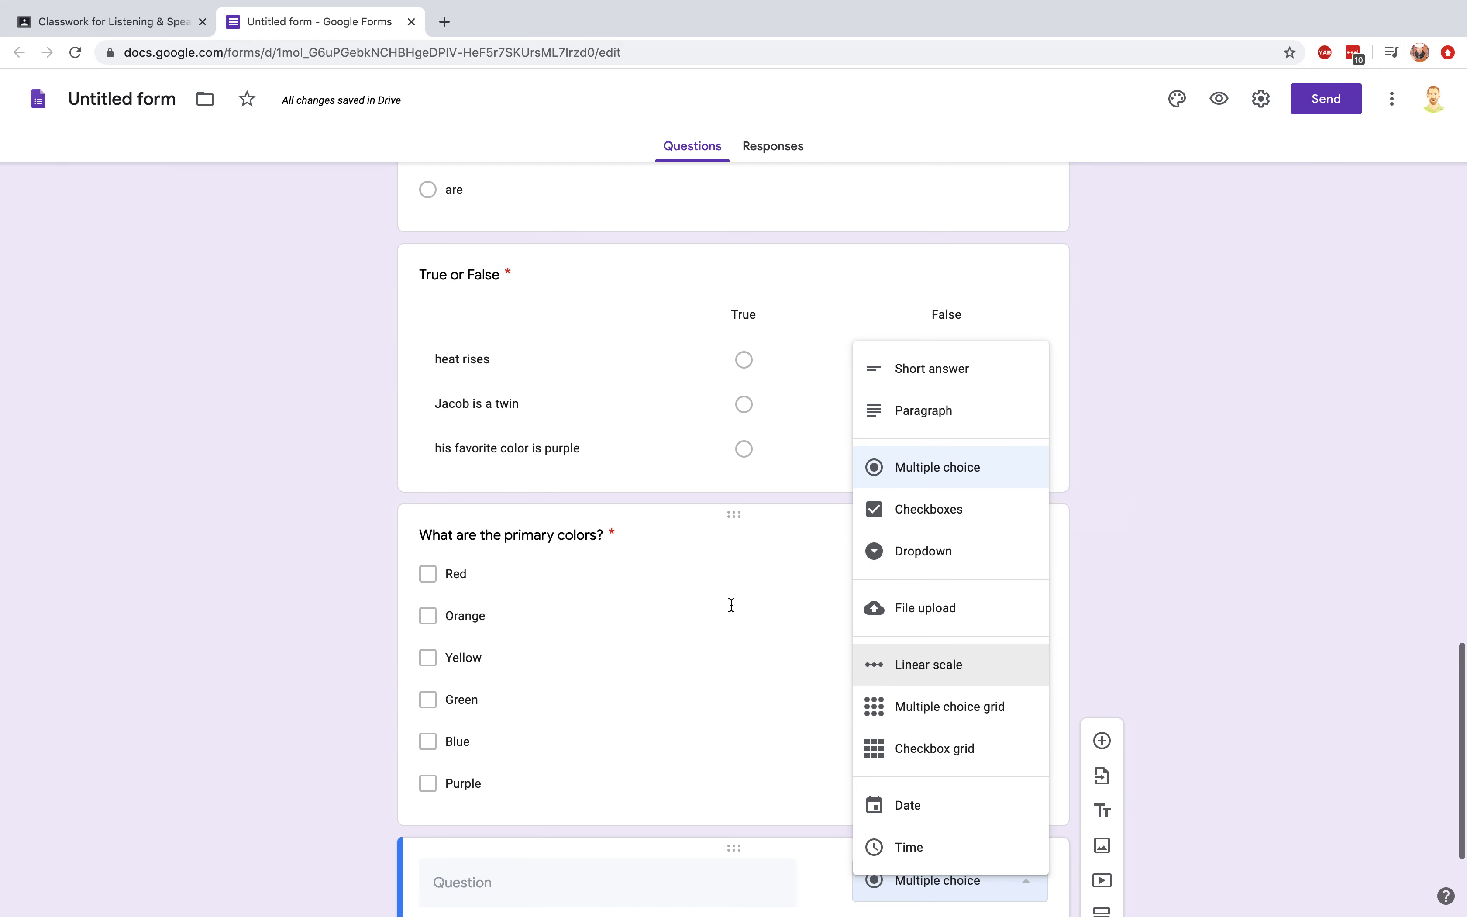
pyautogui.scroll(-4, 731, 605)
pyautogui.scroll(4, 635, 388)
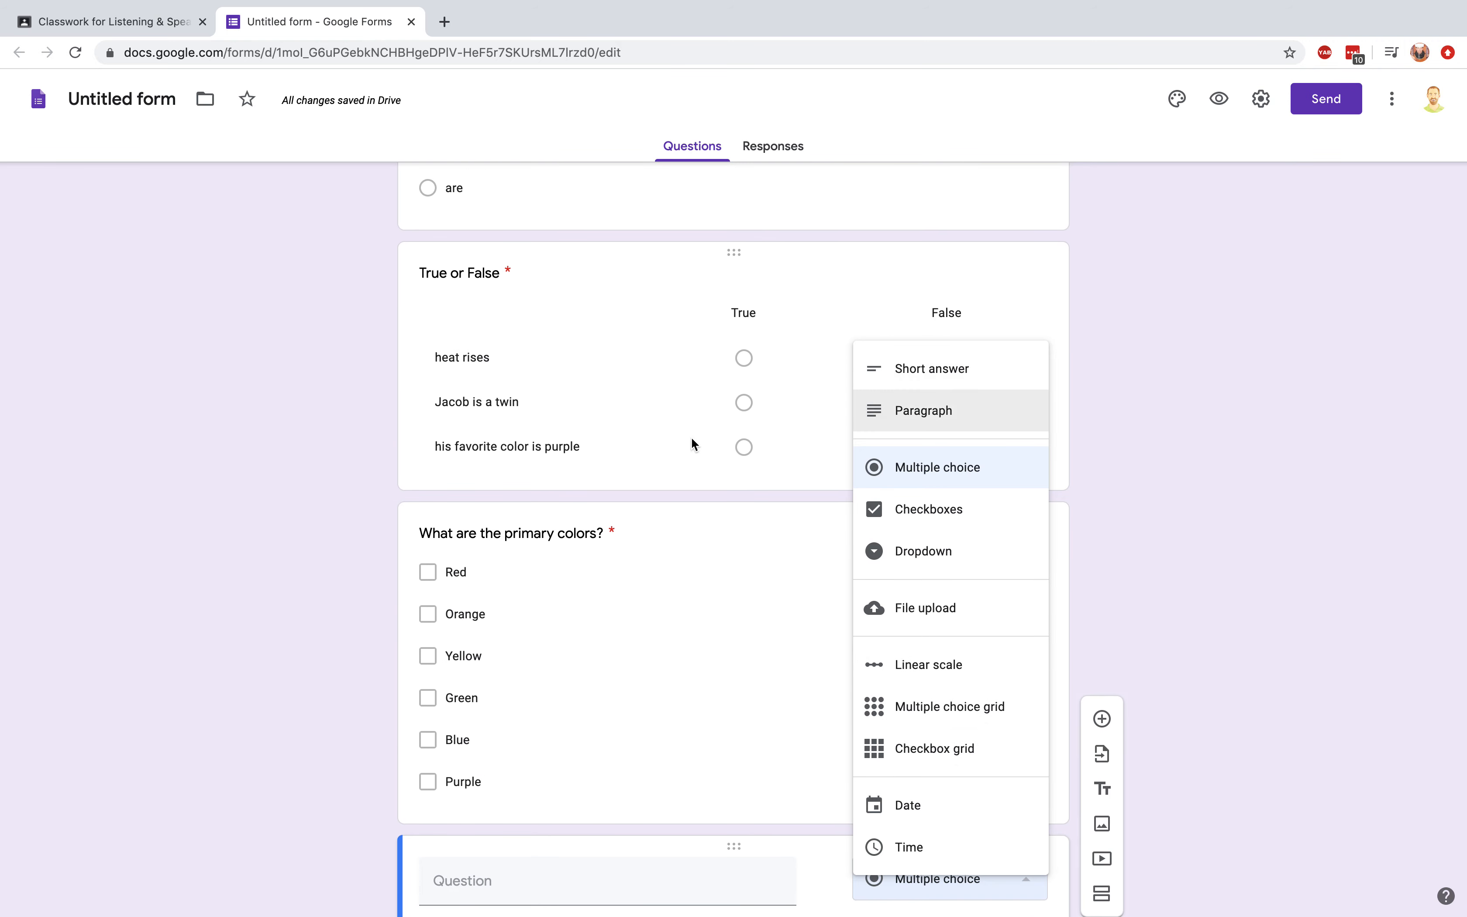
pyautogui.scroll(-4, 785, 566)
pyautogui.click(898, 747)
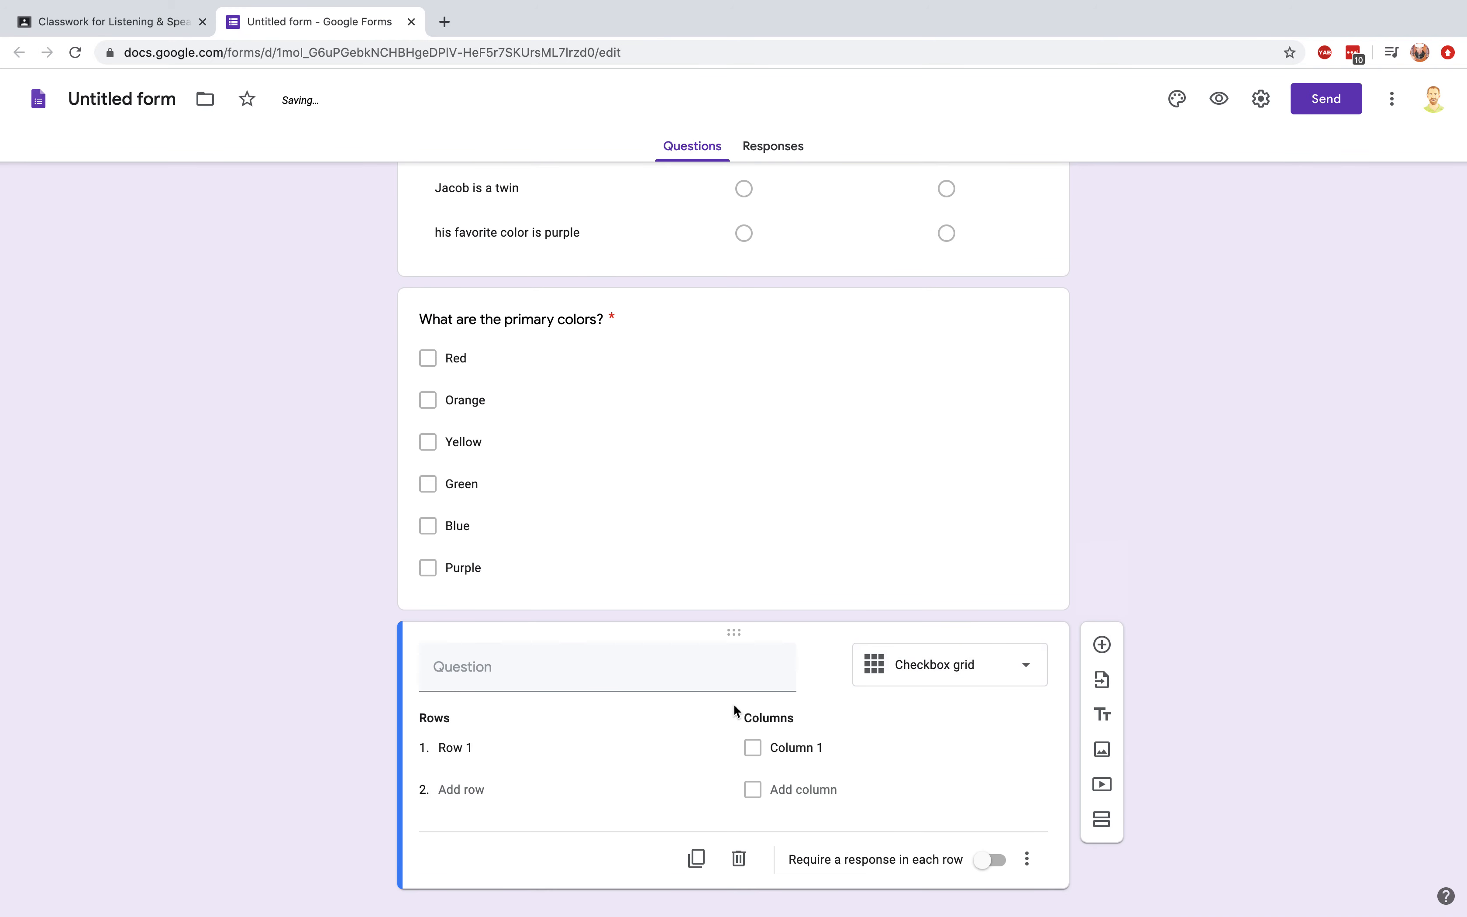
pyautogui.click(569, 668)
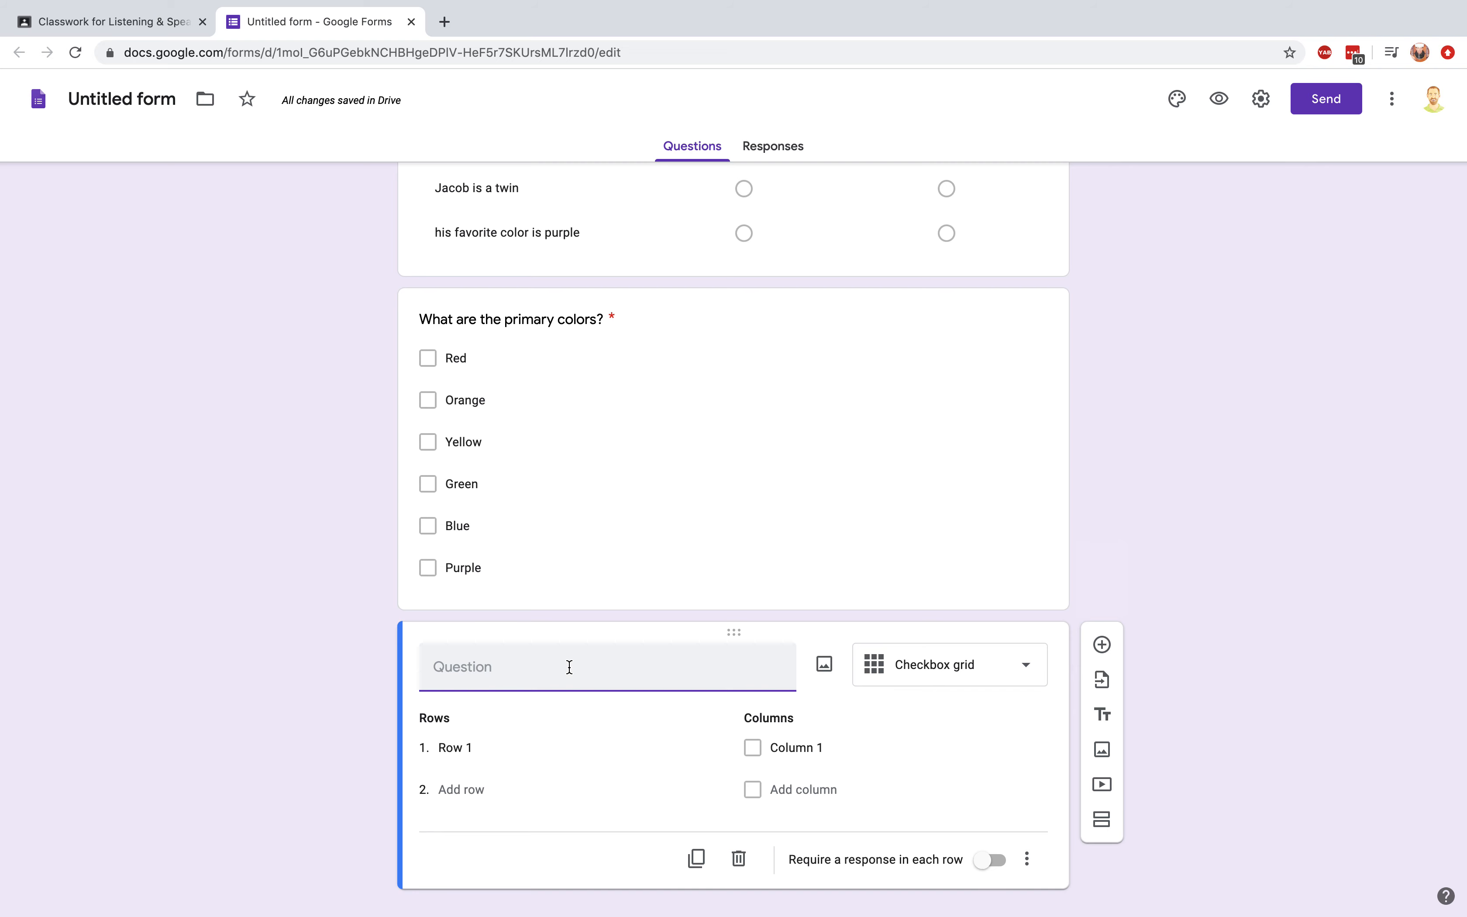
pyautogui.write('What ')
pyautogui.write('w')
pyautogui.press('BackSpace')
pyautogui.write('was')
pyautogui.write('did jacob show')
pyautogui.write(' you')
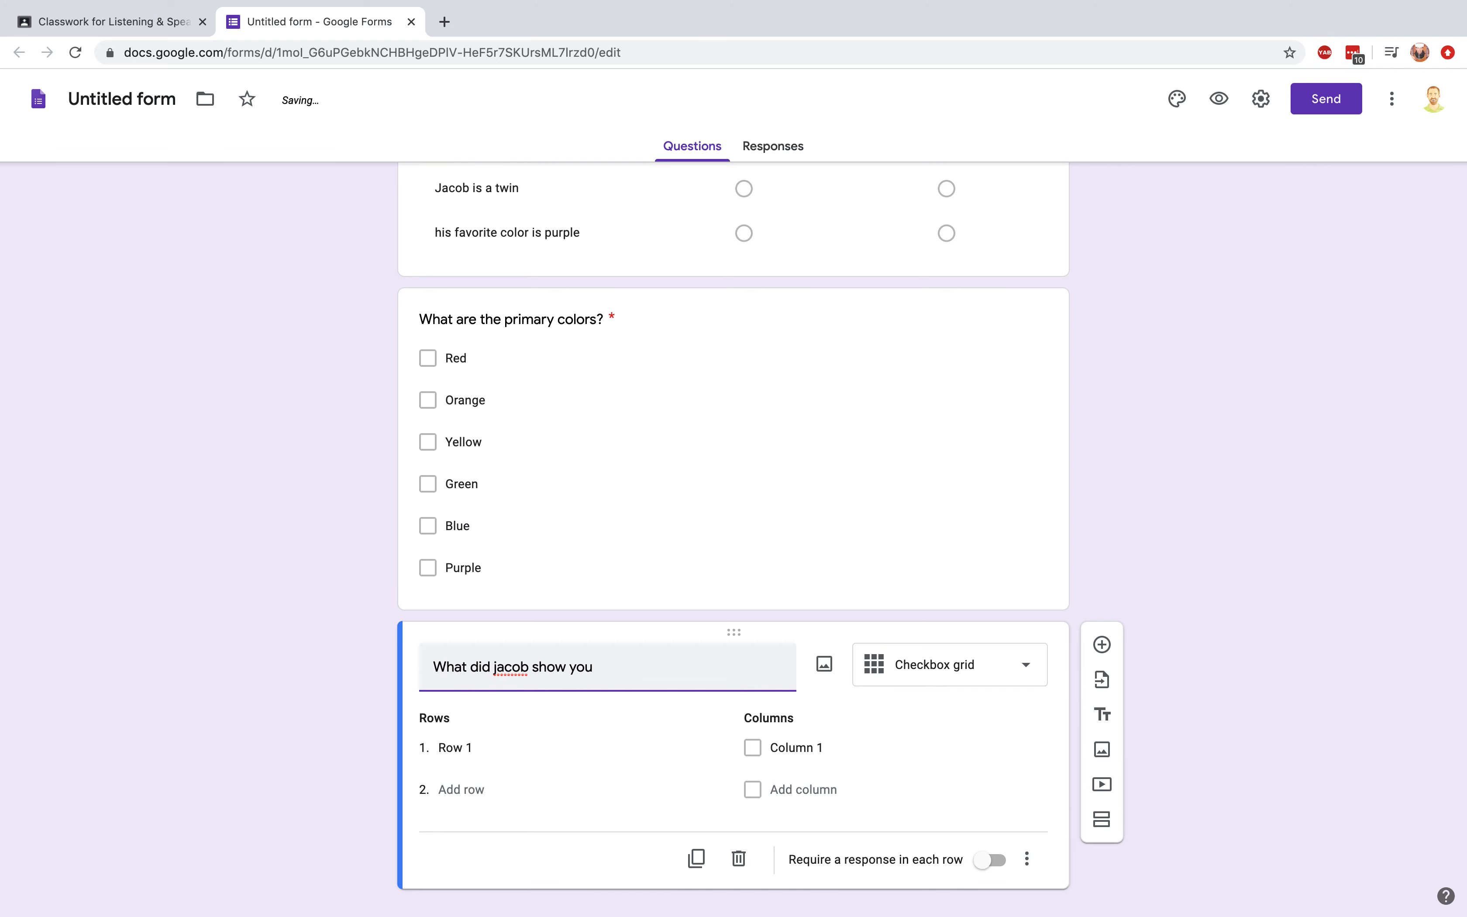
pyautogui.write('?')
pyautogui.click(545, 743)
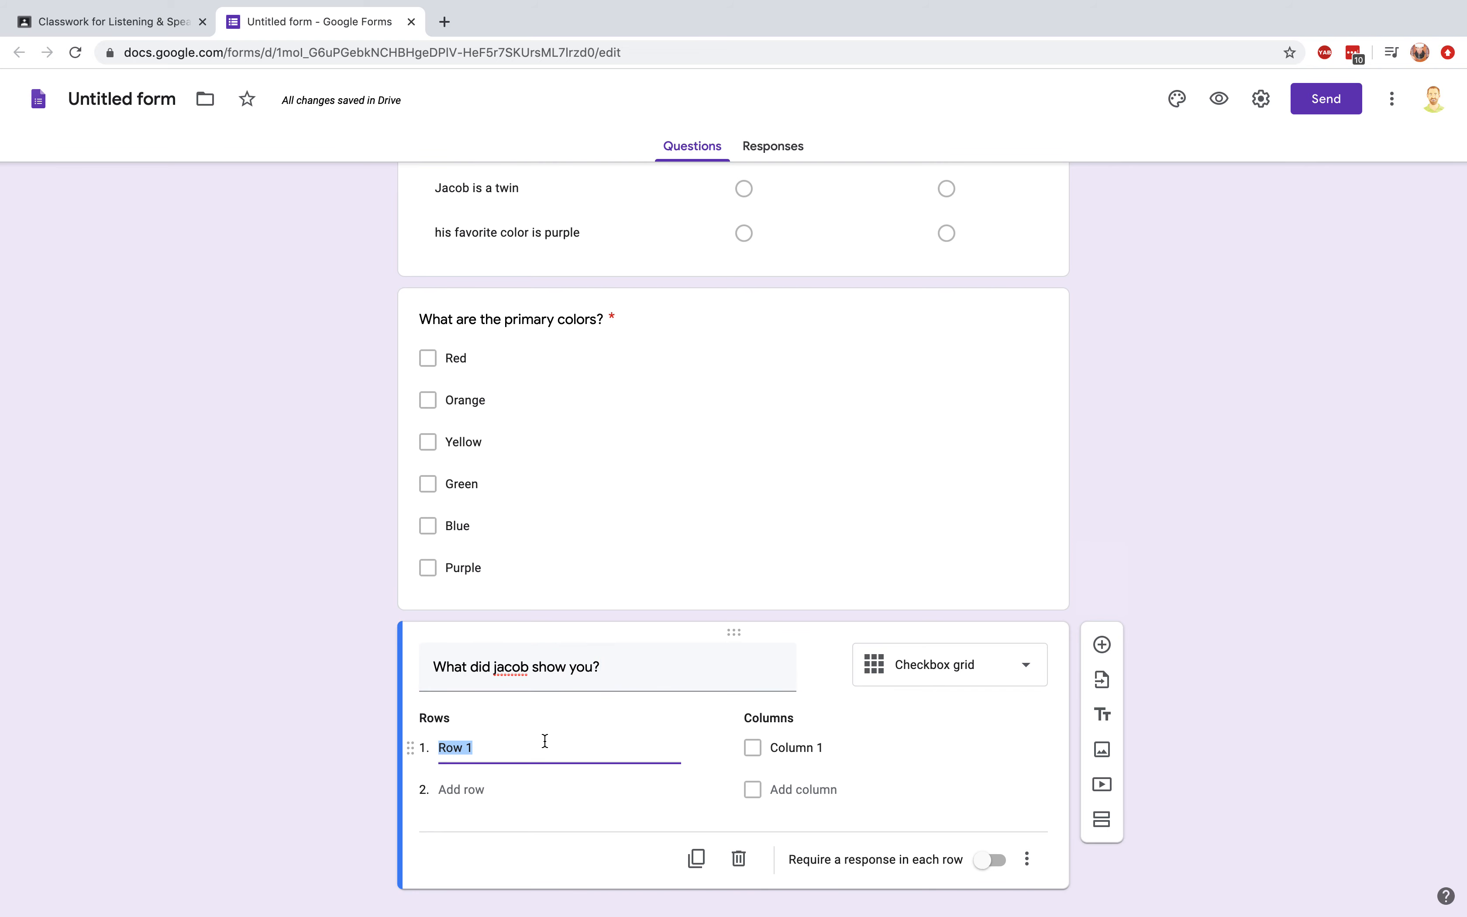
# - Set the checkbox grid's question text to "Select all that apply"
pyautogui.tripleClick(614, 672)
pyautogui.write('Selec')
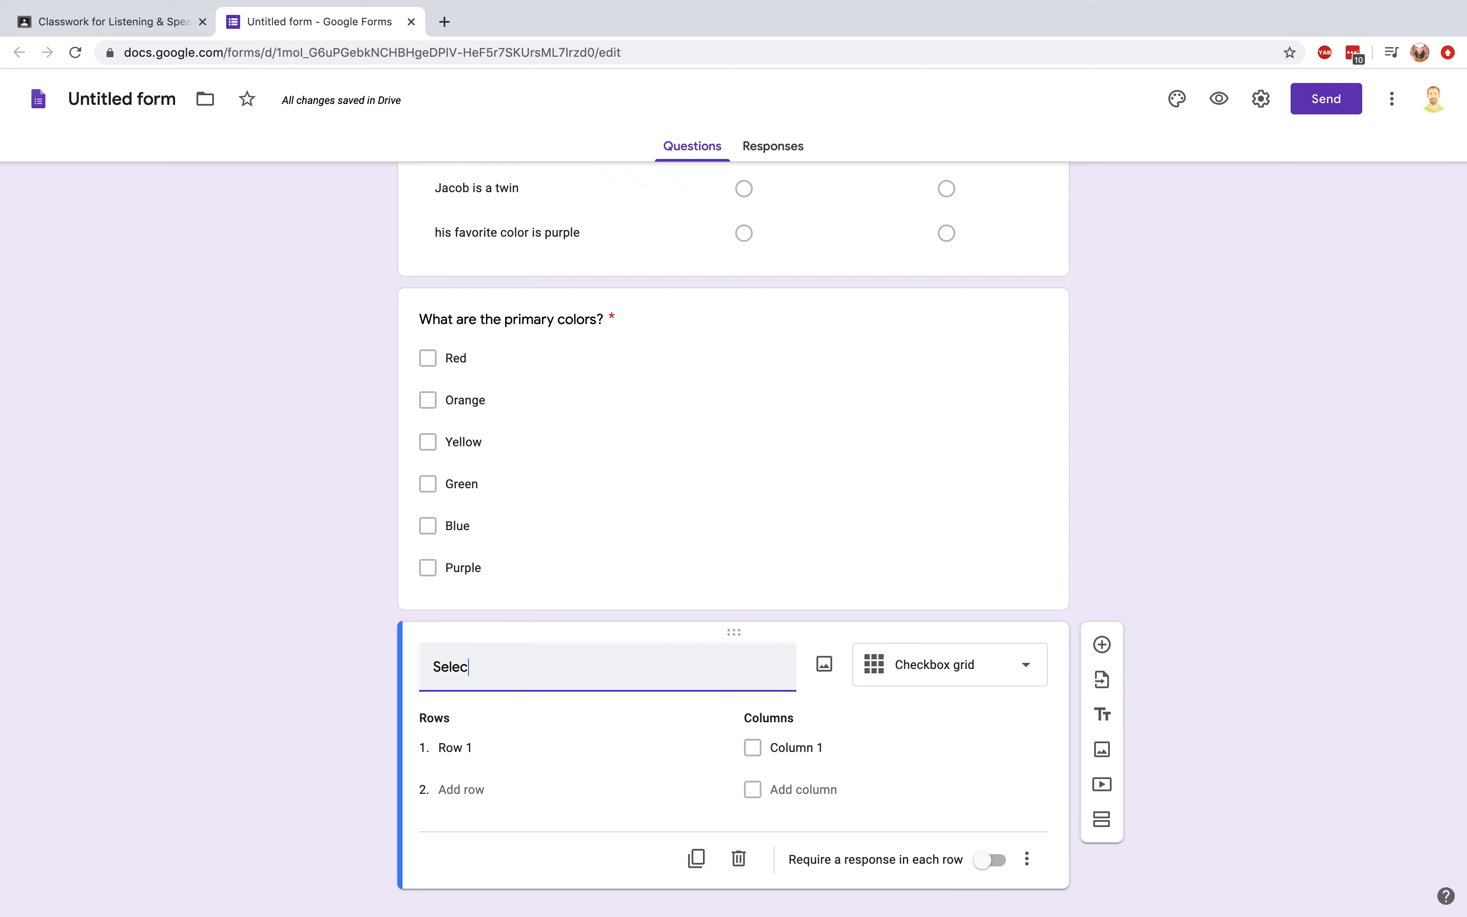
pyautogui.write('t all that apply')
# - Fill three rows of the checkbox grid, each with a different person's first name followed by "showed us"
pyautogui.click(514, 752)
pyautogui.write('Ja')
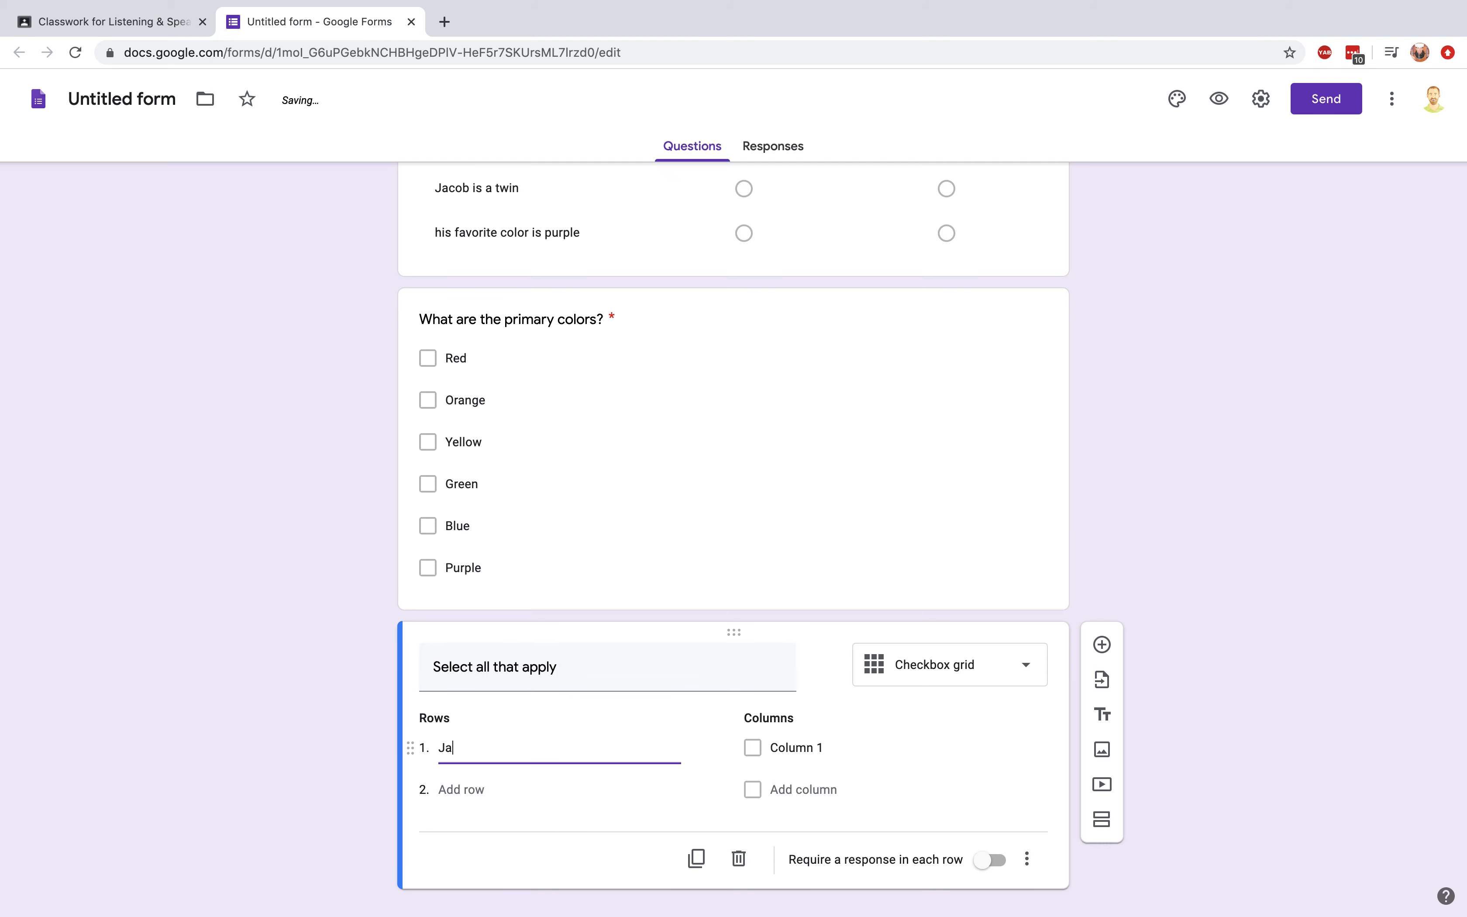
pyautogui.write('cob showed us')
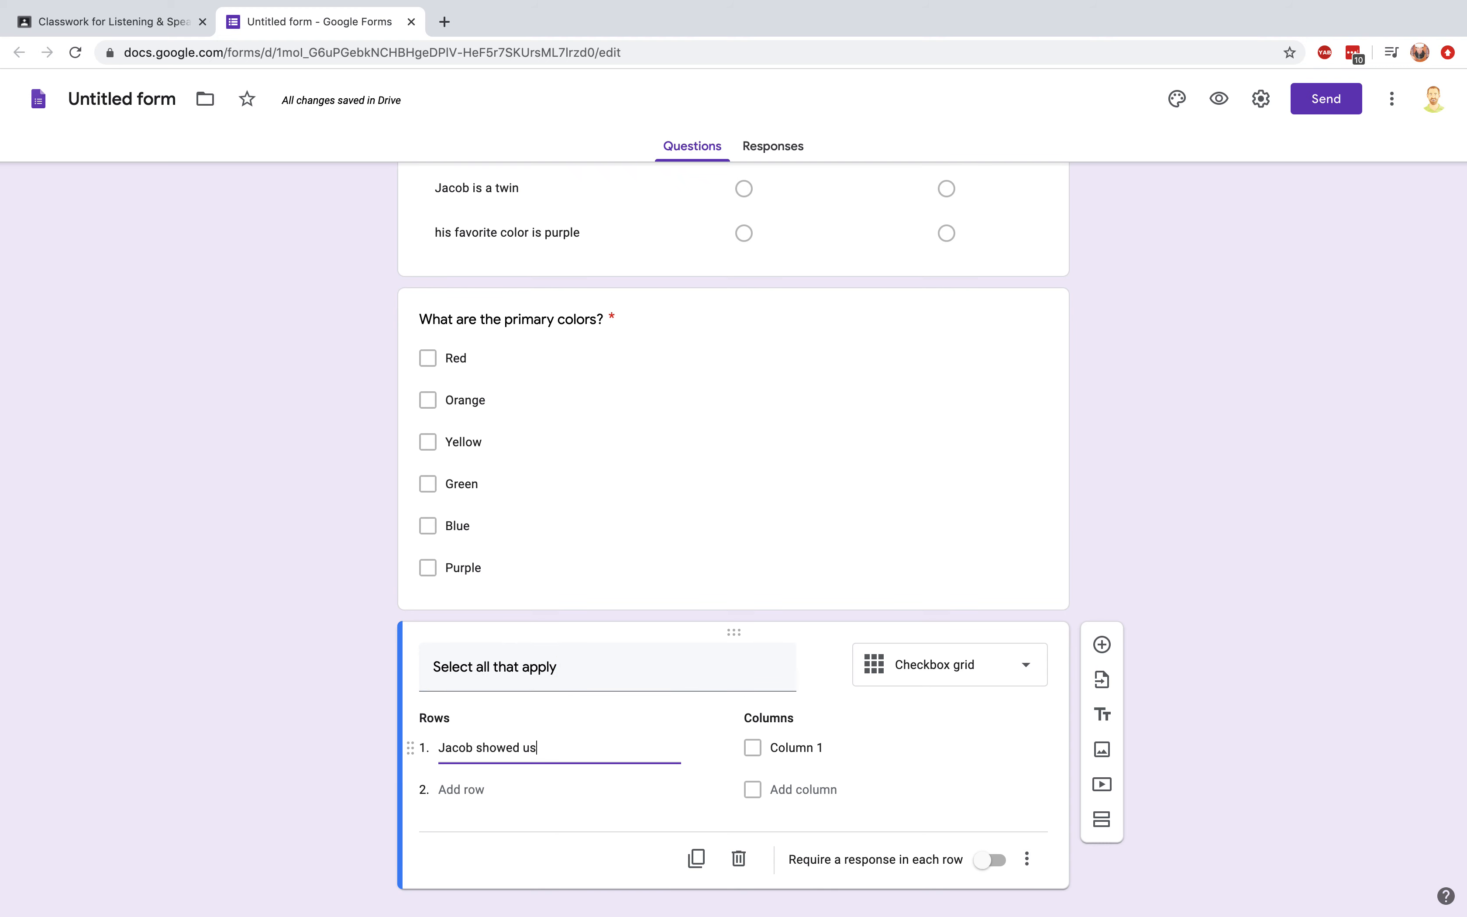
pyautogui.click(464, 789)
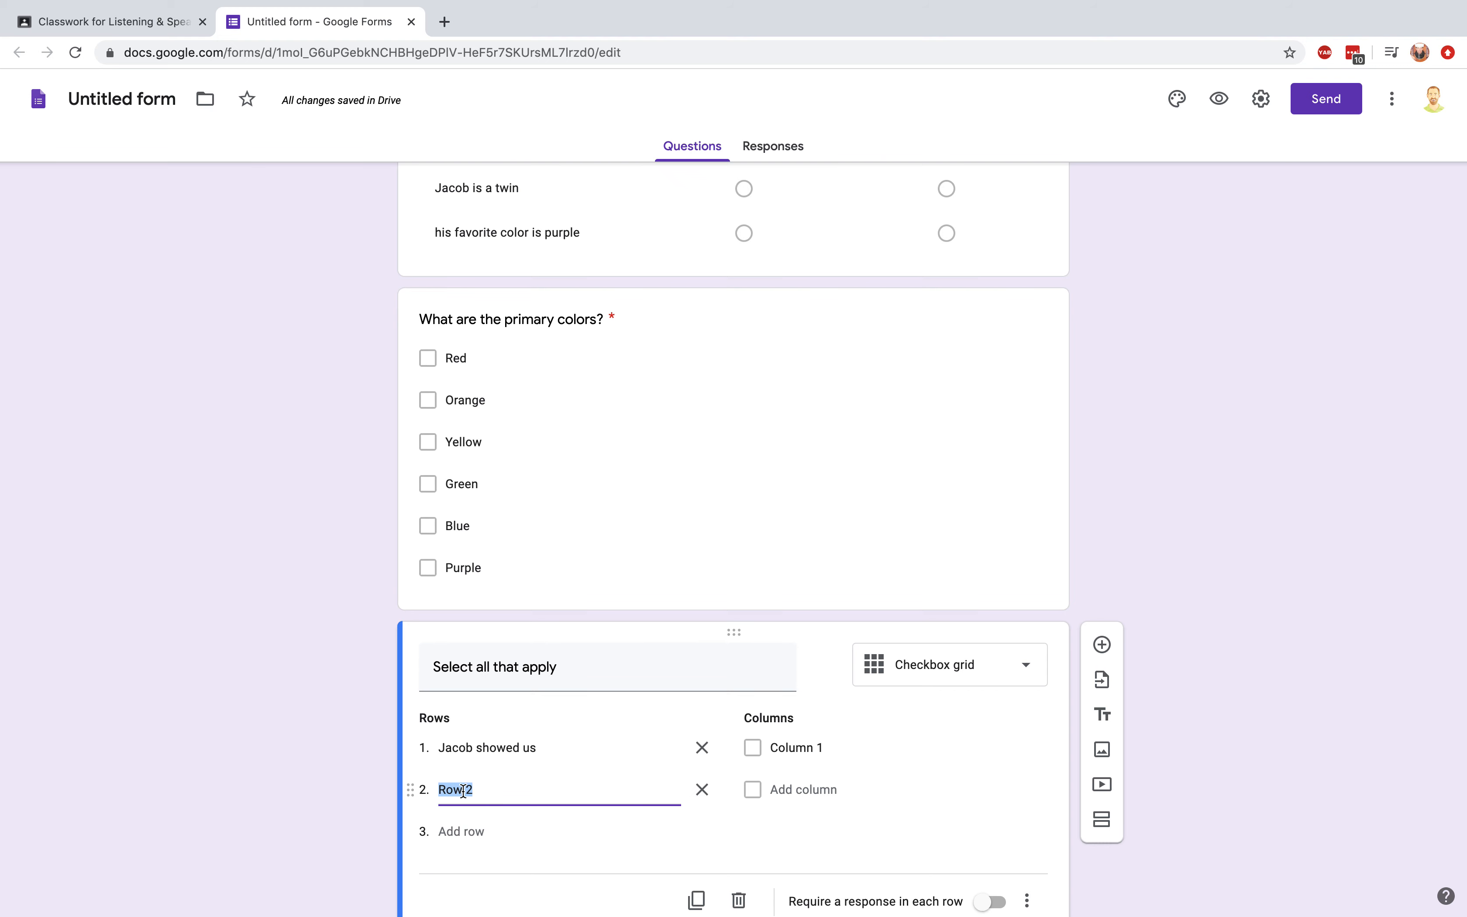
pyautogui.write('Dorn showed us')
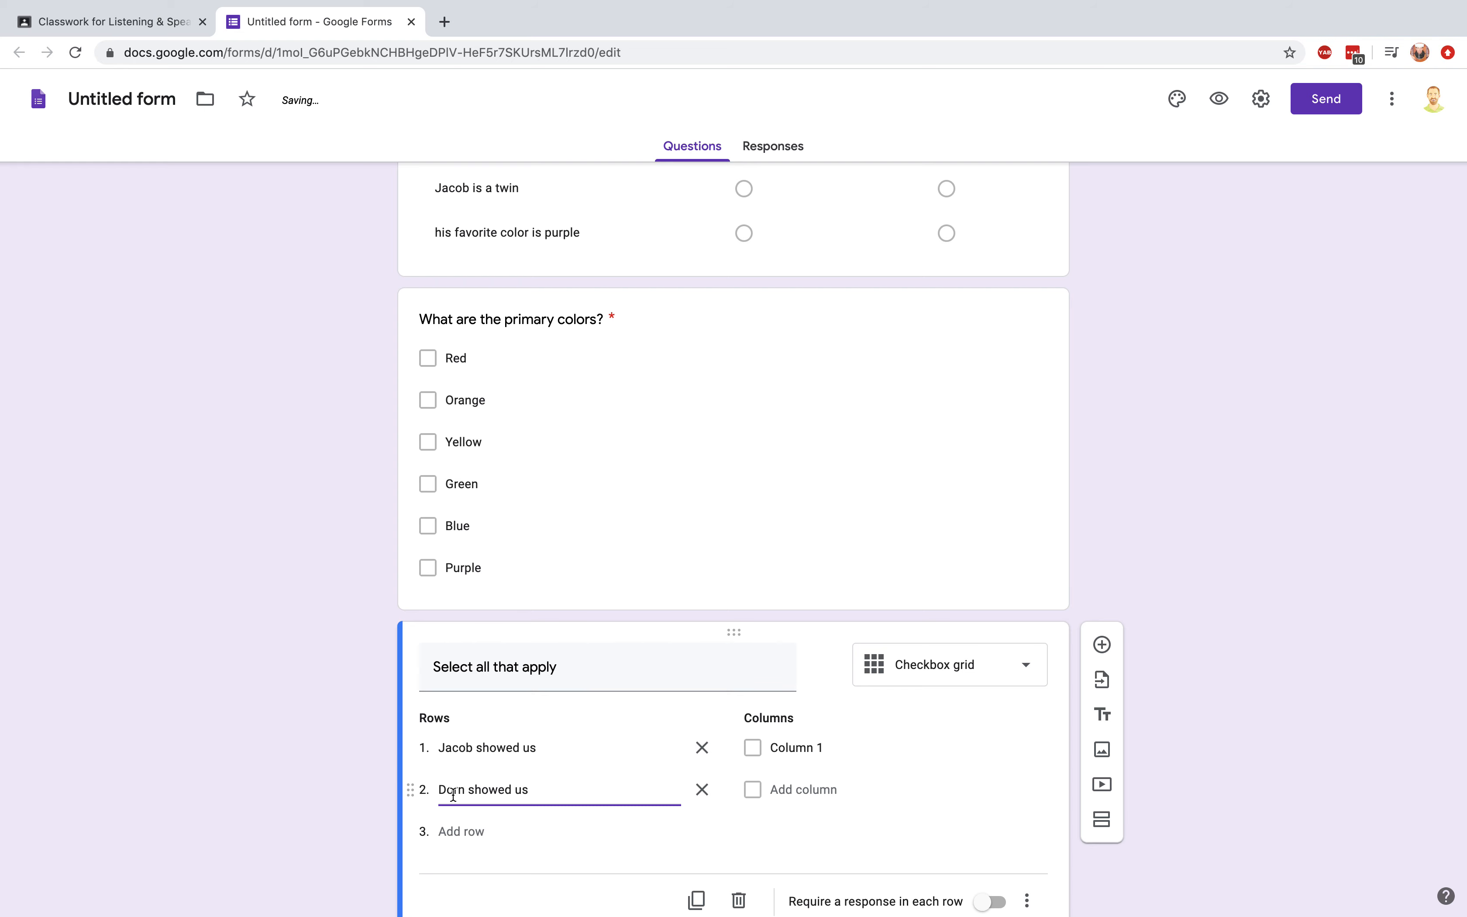
pyautogui.click(461, 831)
pyautogui.write('Geo')
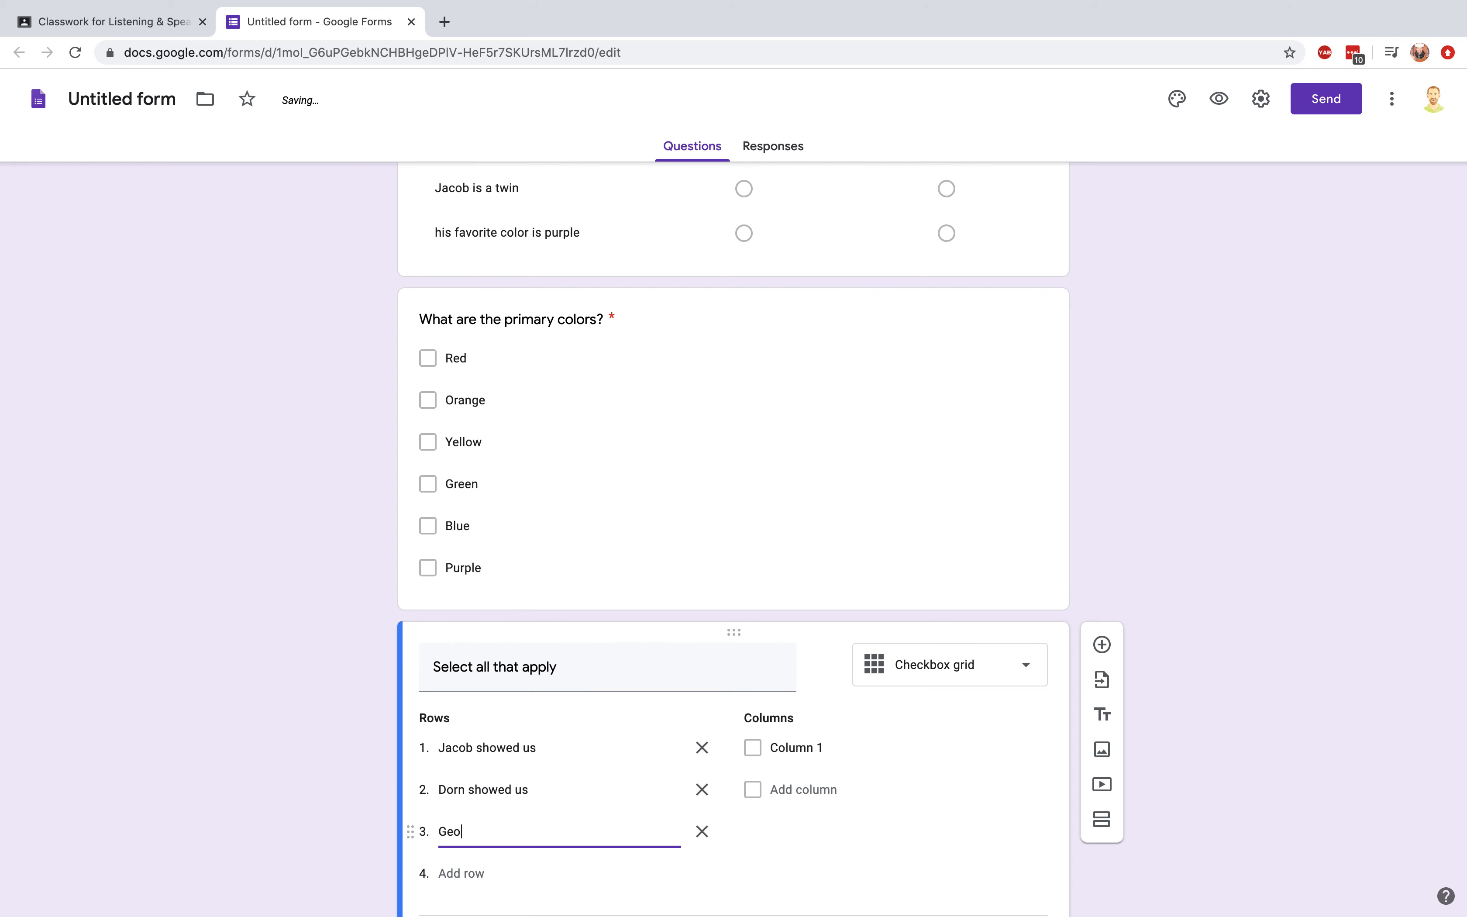
pyautogui.write('rge showed us')
# - Name the checkbox grid's first two columns "how to use google classroom" and "how to use zoom"
pyautogui.scroll(-2, 643, 750)
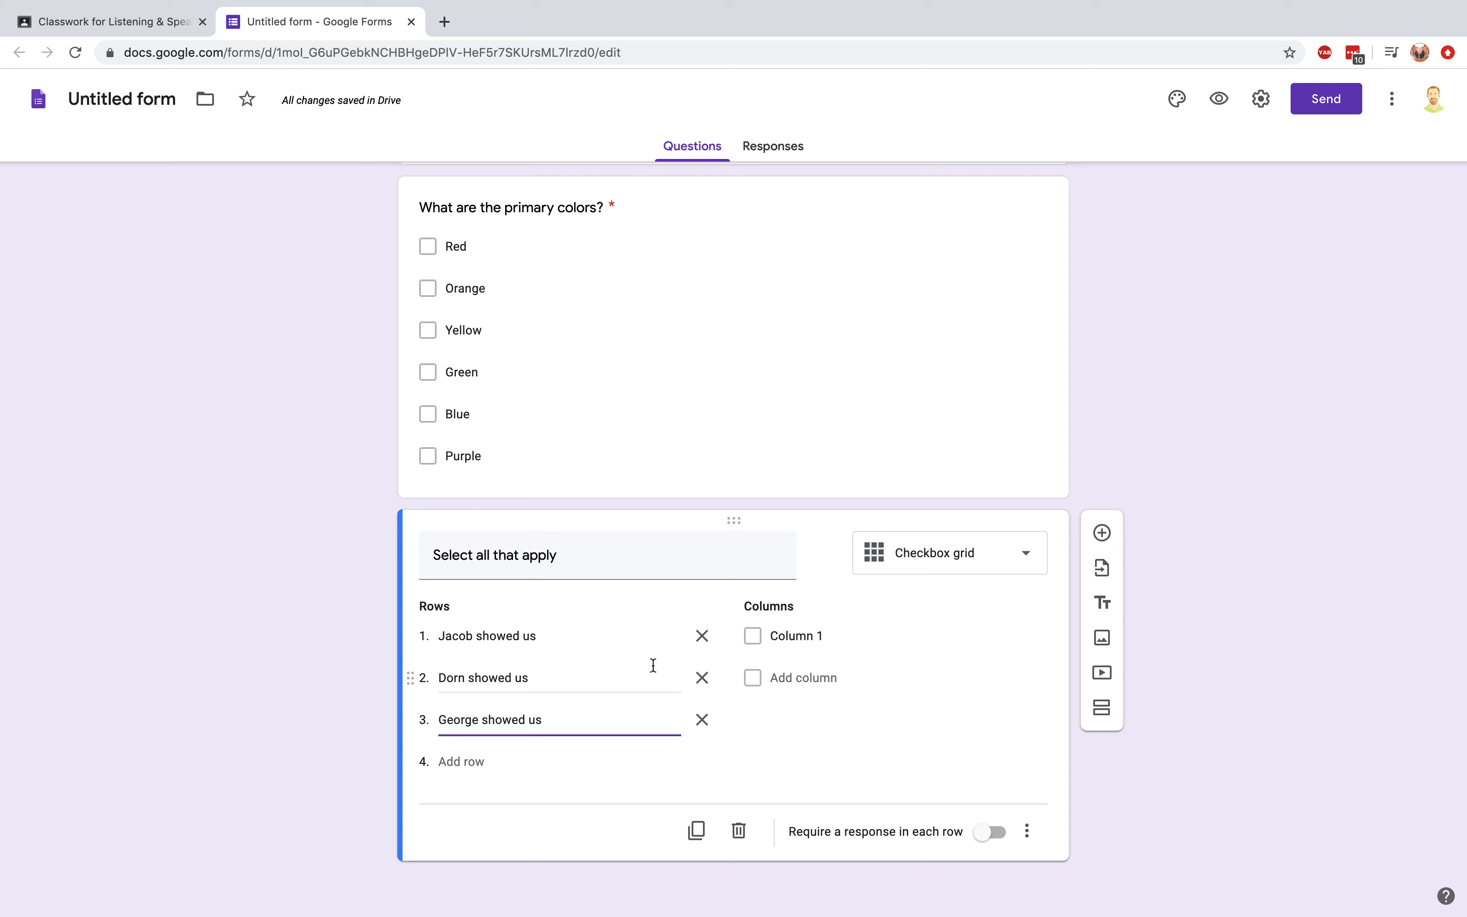
pyautogui.click(790, 635)
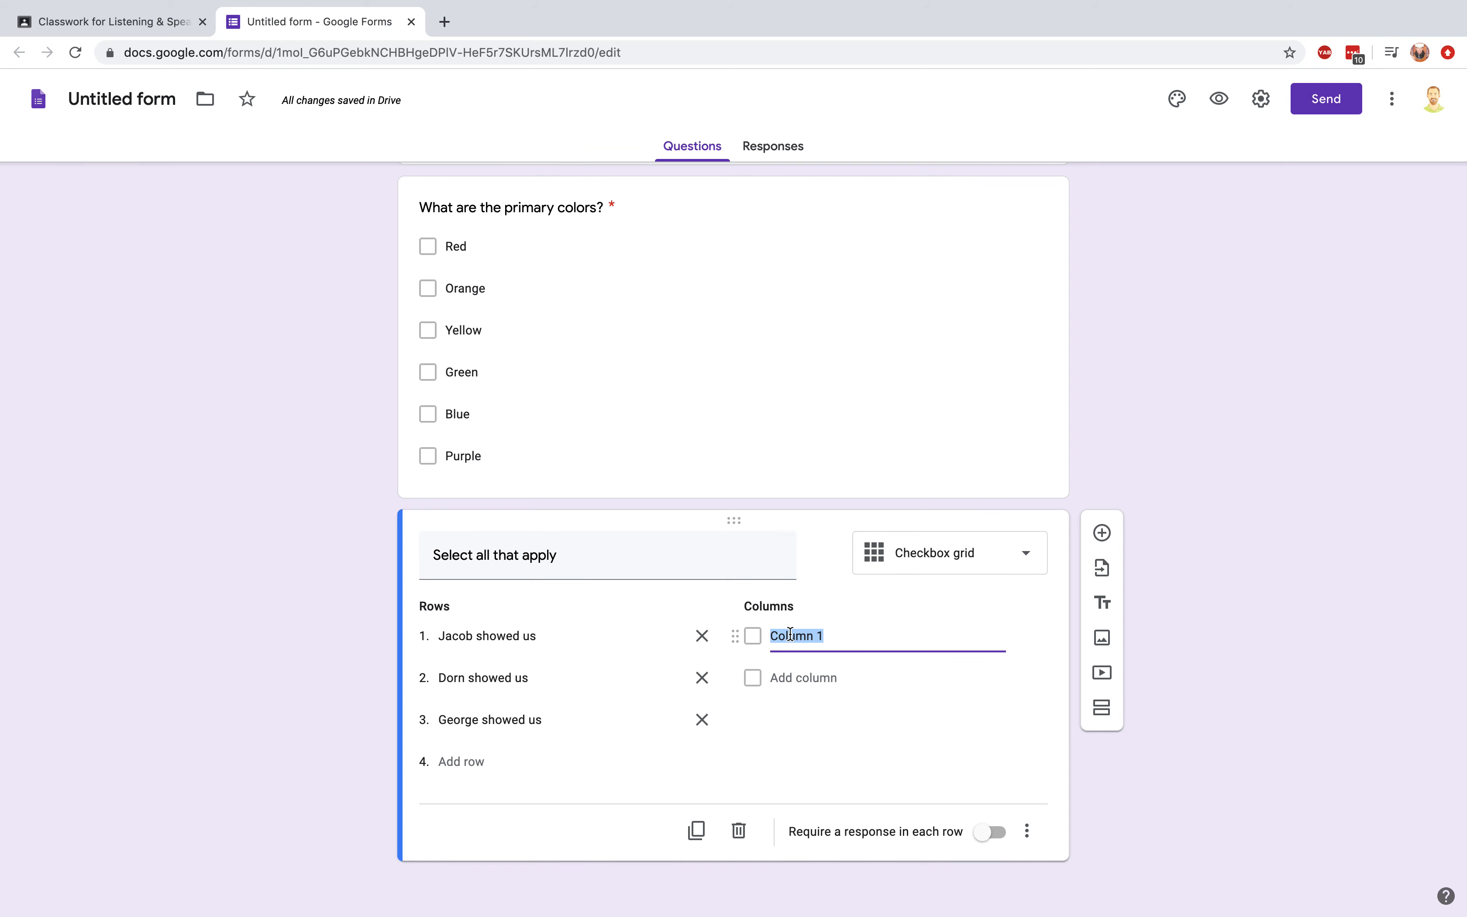
pyautogui.write('how to ')
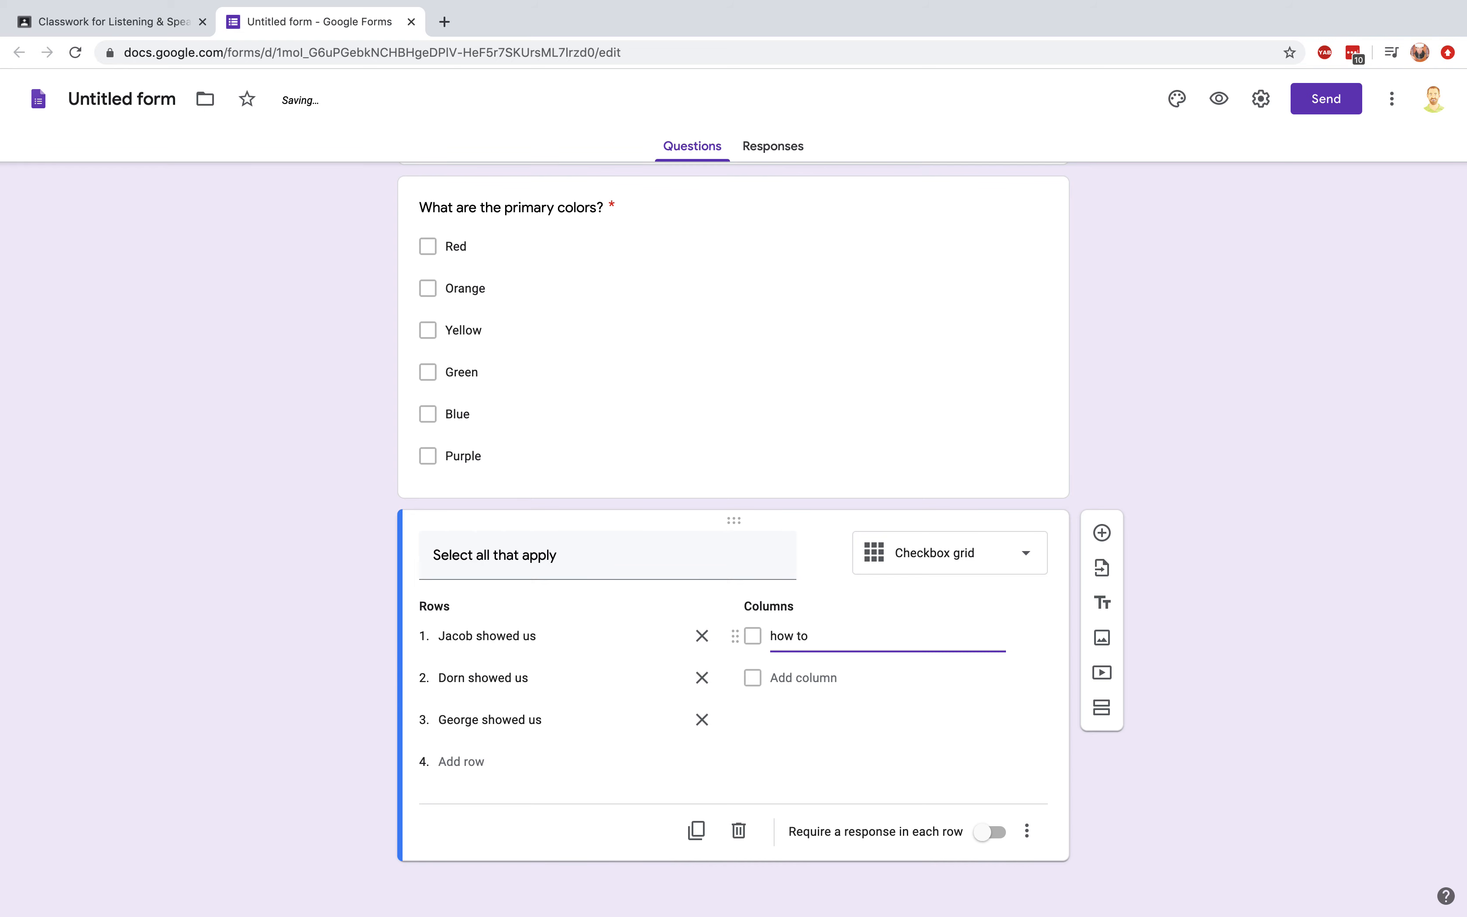
pyautogui.write('use google classroom')
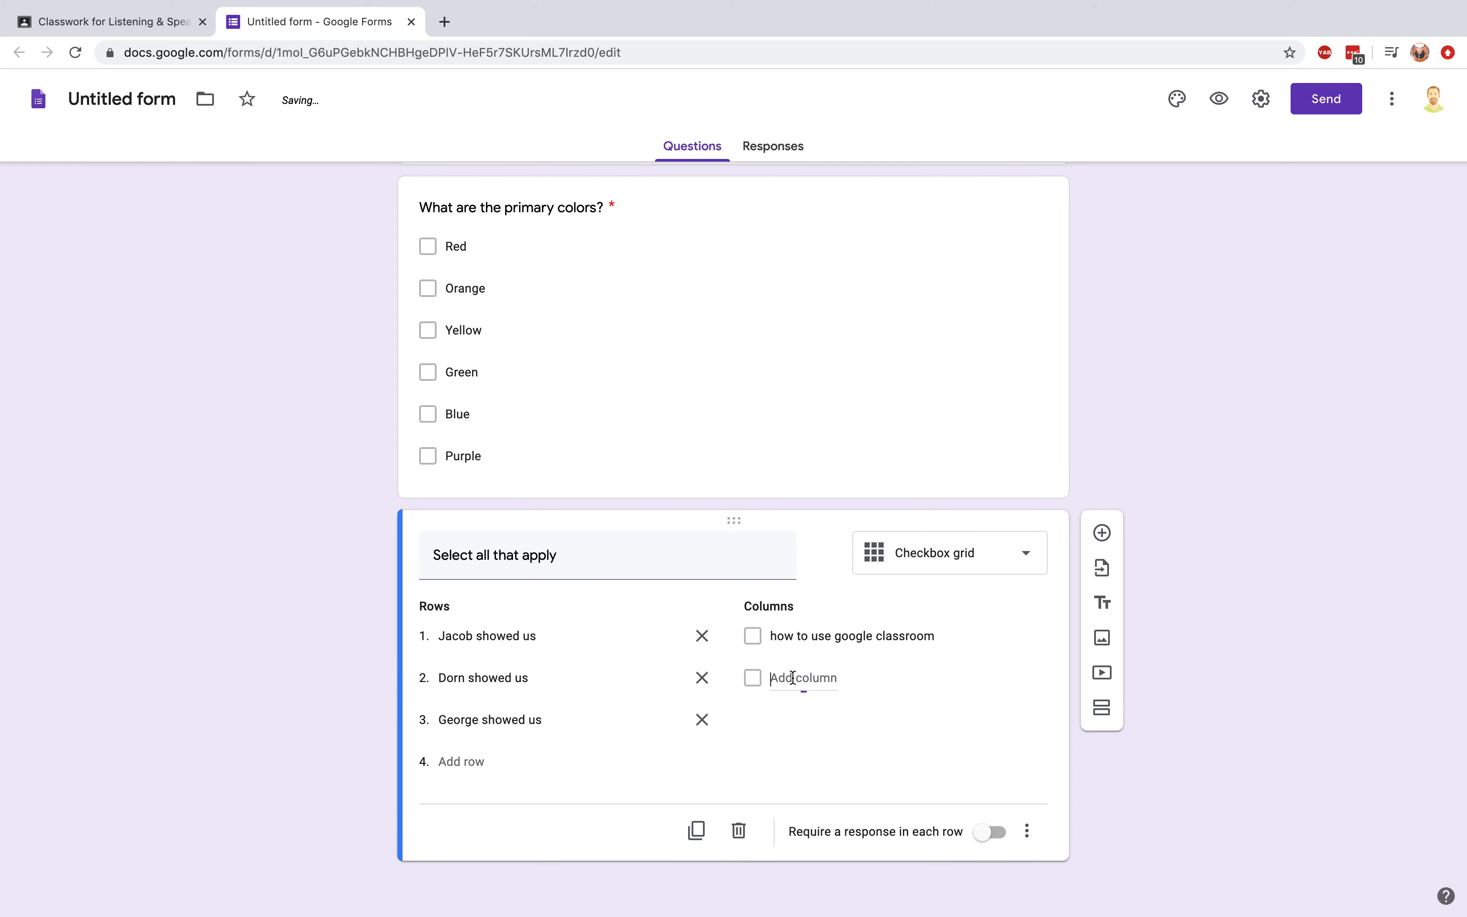
pyautogui.click(782, 677)
pyautogui.write('how to use zoom')
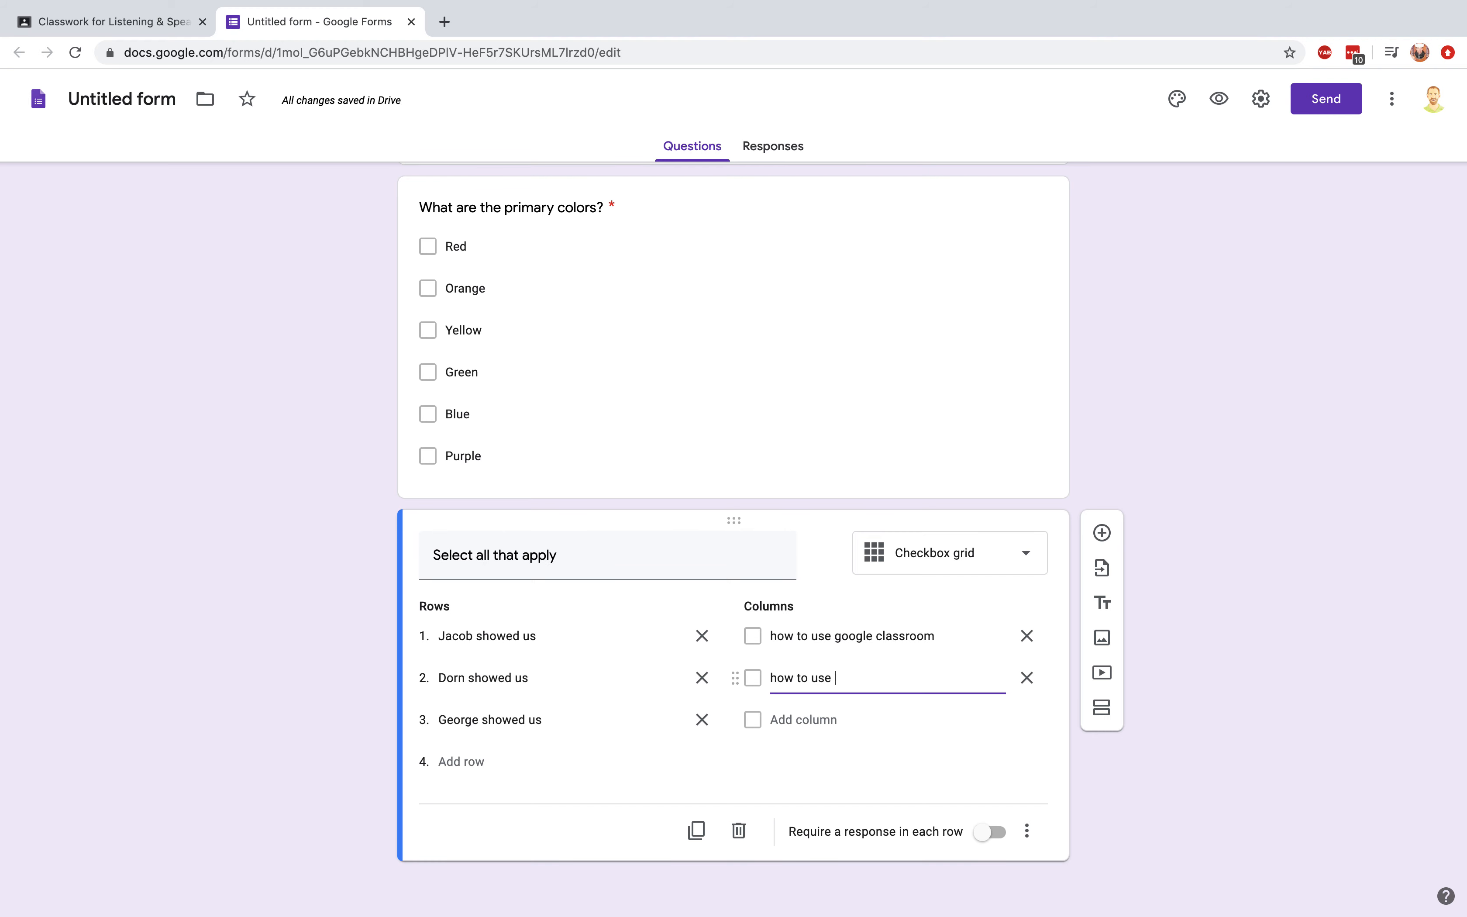
# - Add two more columns to the checkbox grid, named "how to dance" and "how to improv"
pyautogui.click(787, 715)
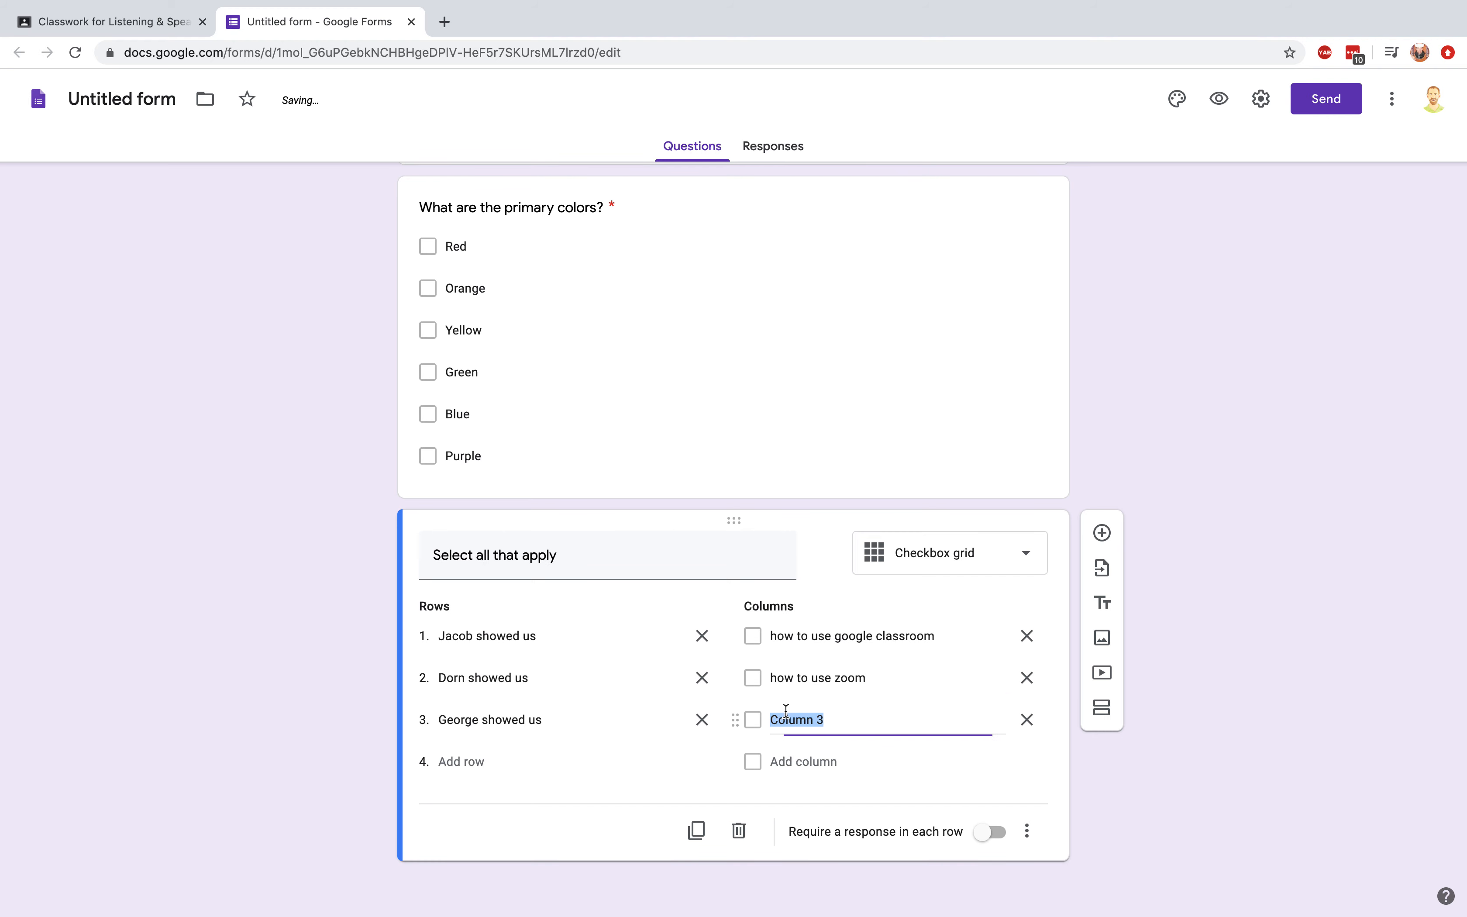
pyautogui.write('how to dance')
pyautogui.click(779, 760)
pyautogui.write('how to')
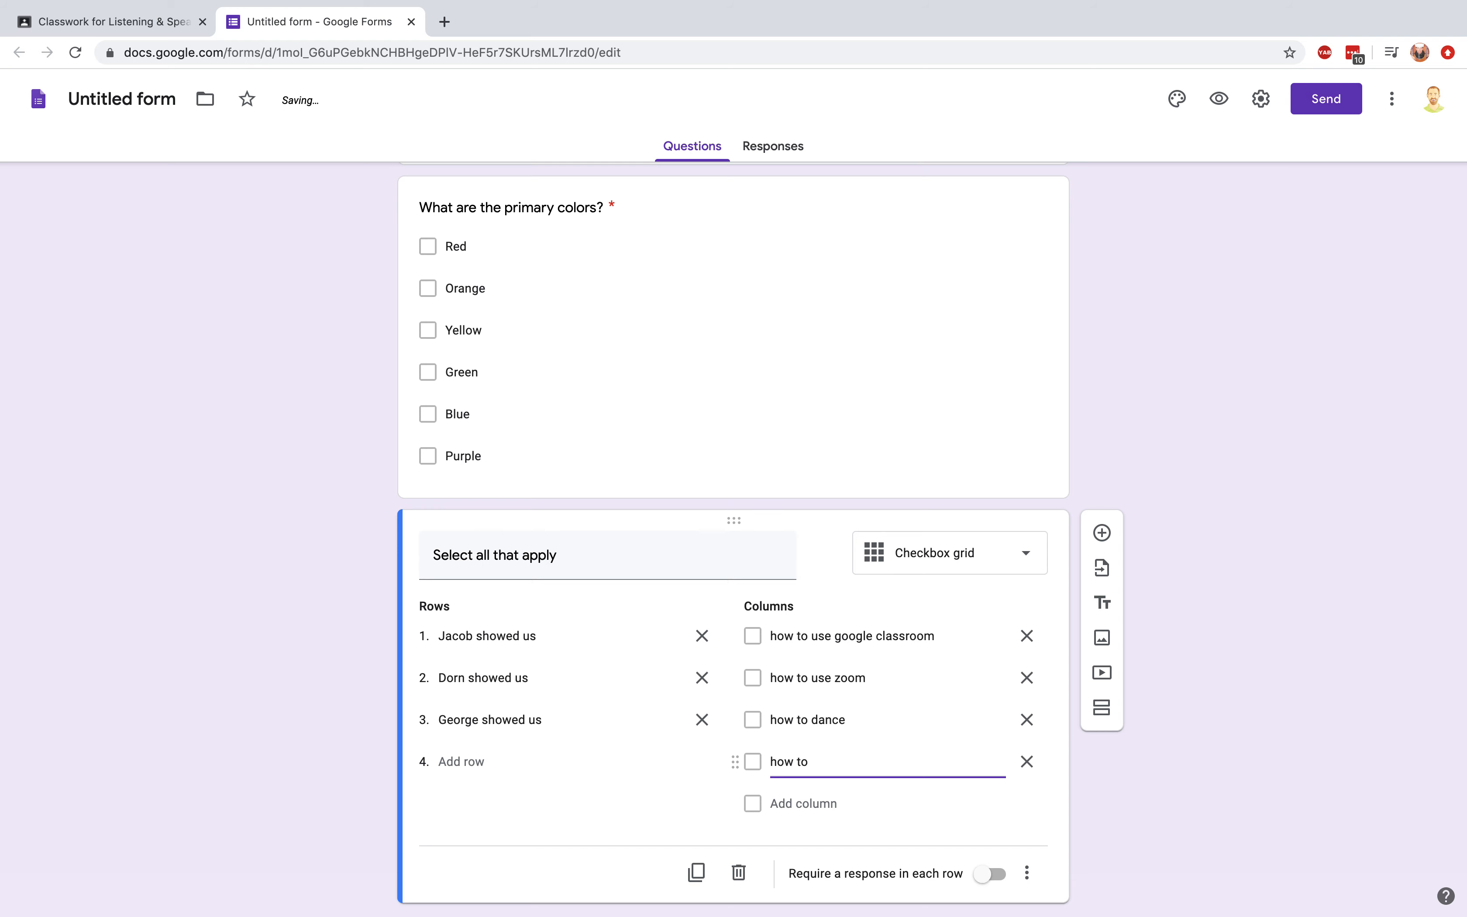
pyautogui.write(' act')
pyautogui.press('BackSpace')
pyautogui.press('BackSpace')
pyautogui.write('imop')
pyautogui.write('rov')
# - Add a new section after the checkbox grid and look back over the Pre-test section's questions
pyautogui.click(1102, 707)
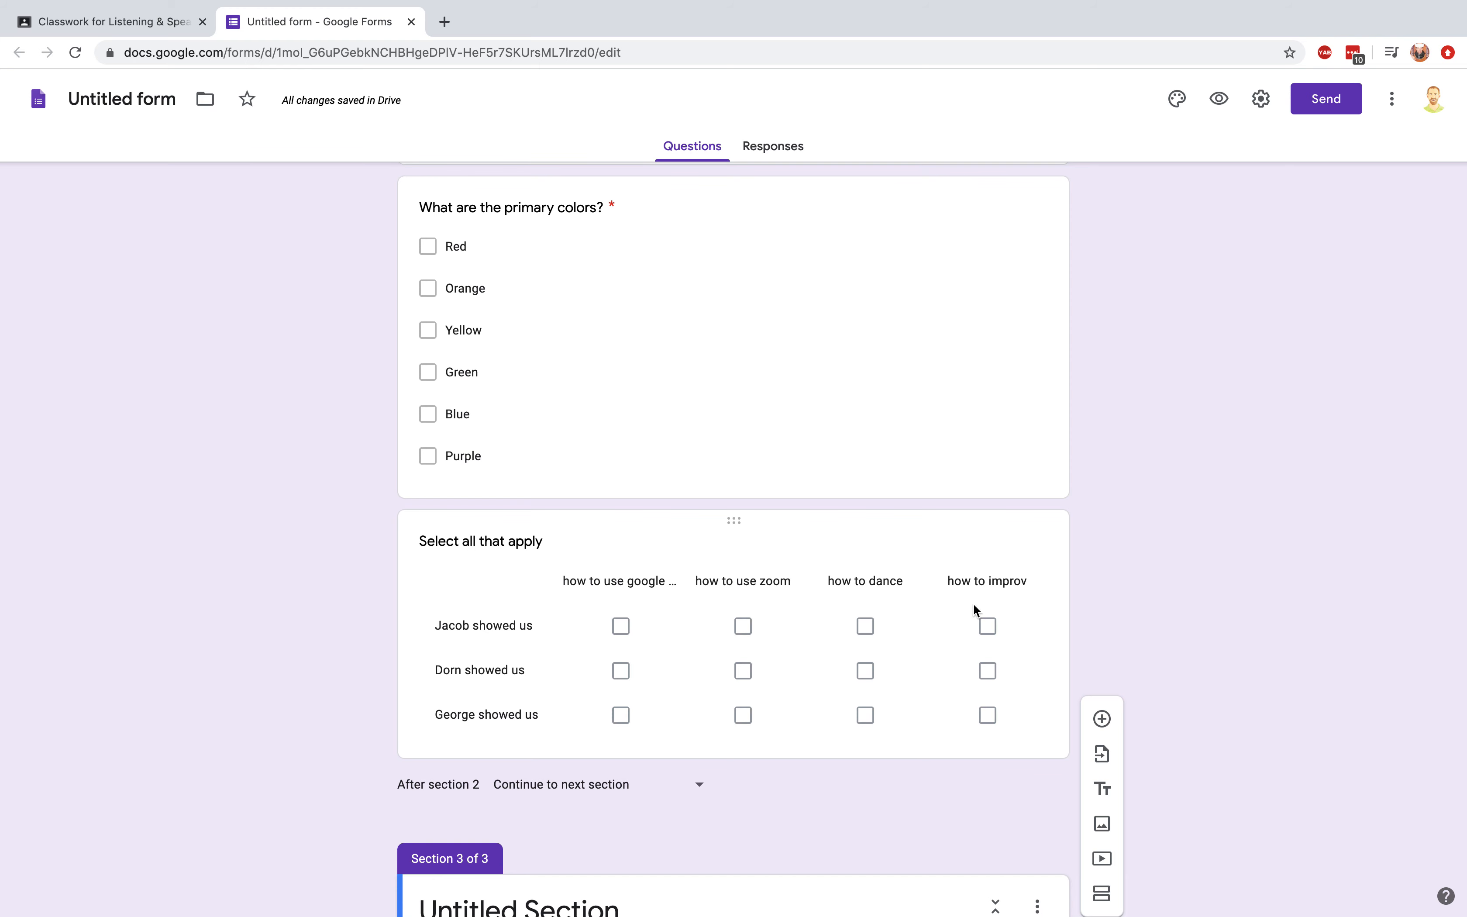
pyautogui.scroll(1, 705, 598)
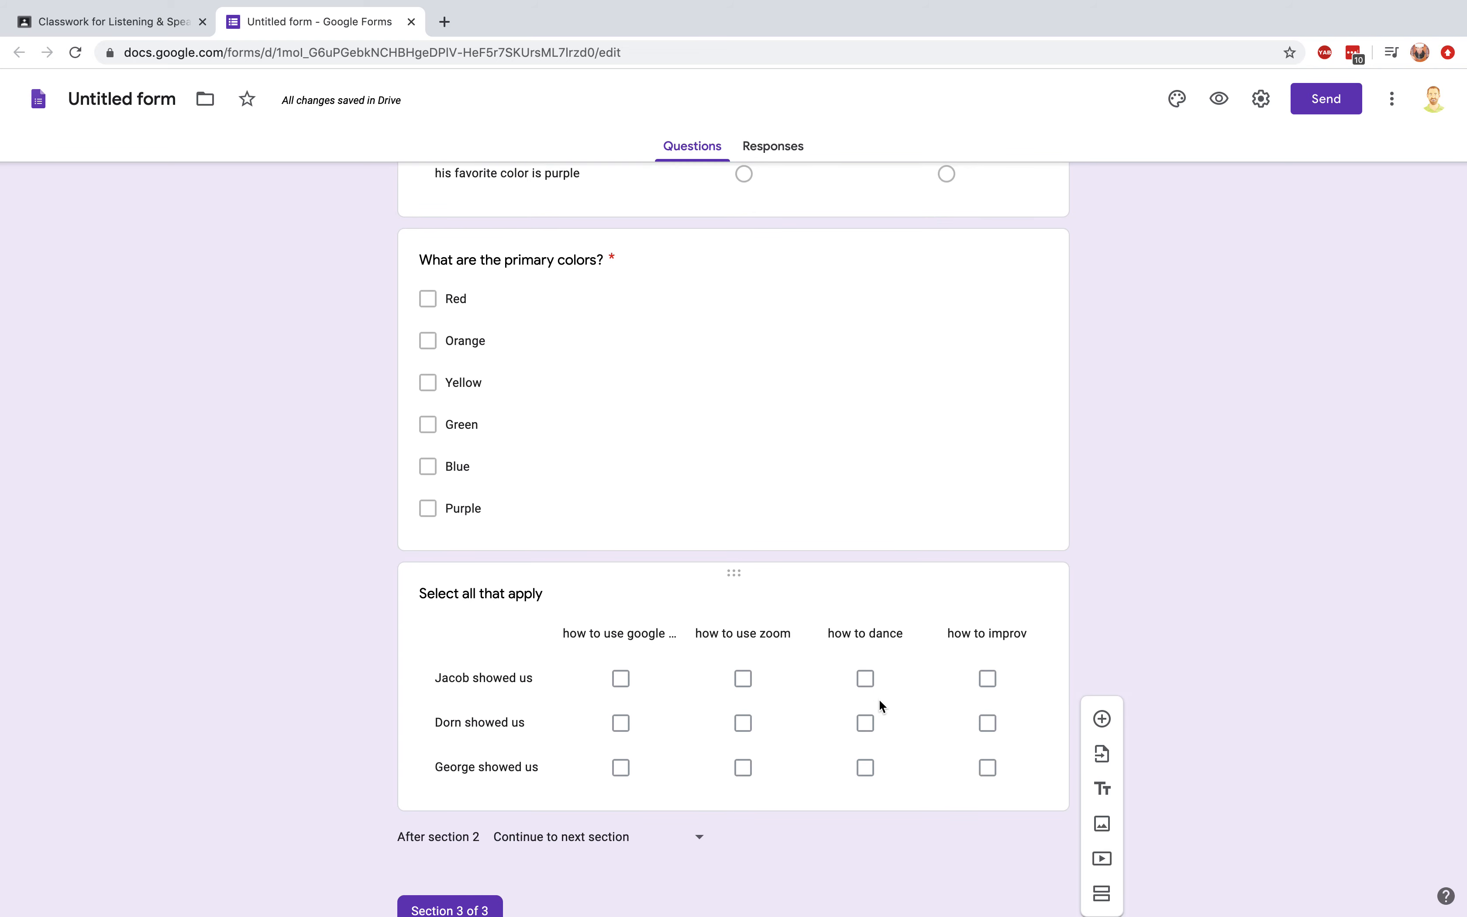
pyautogui.scroll(-3, 690, 693)
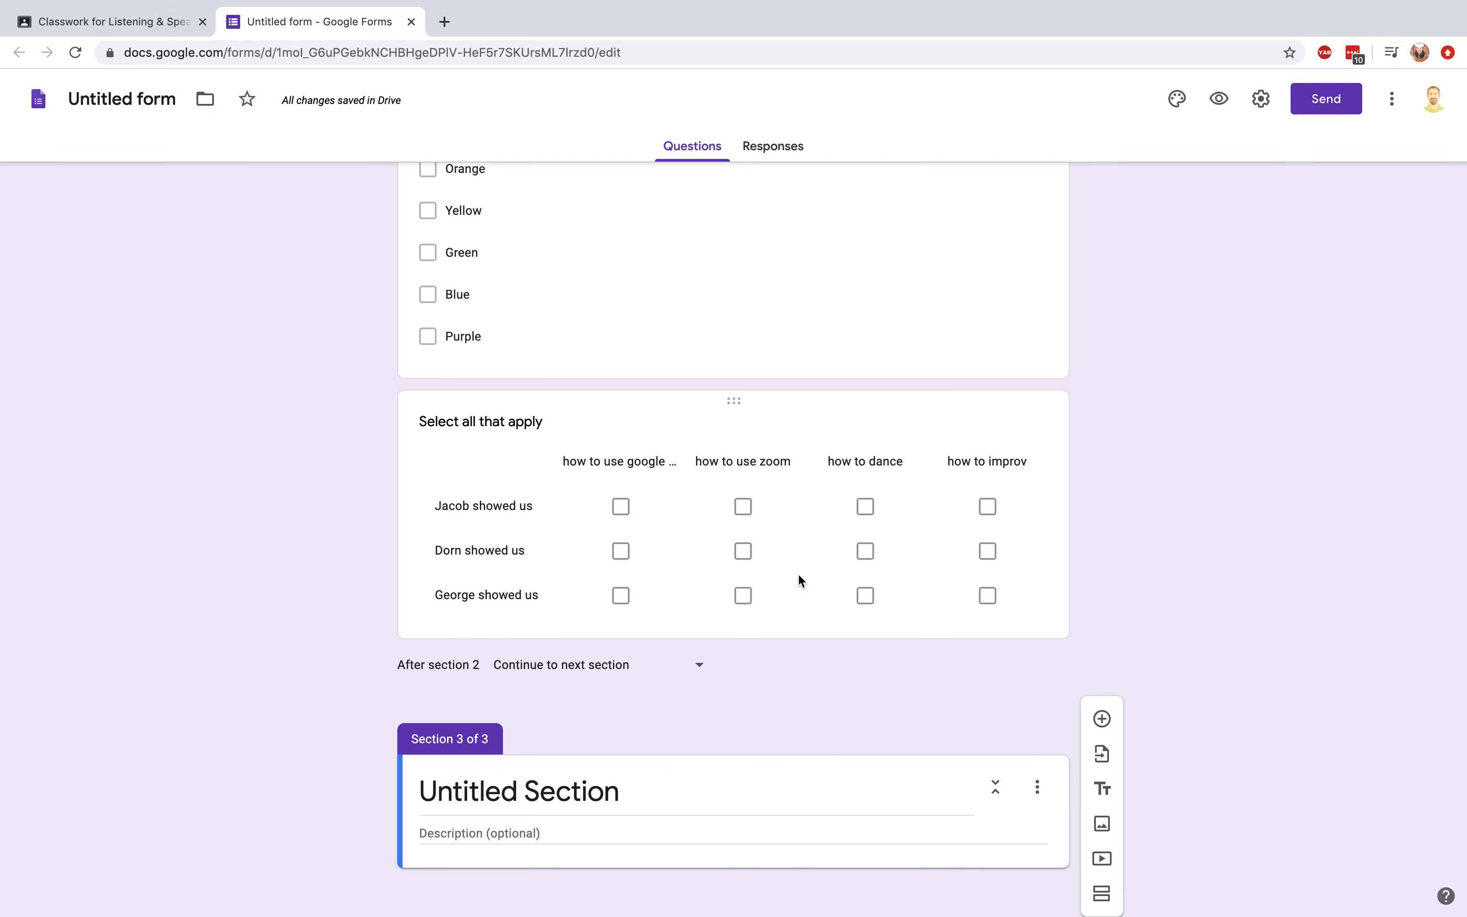
pyautogui.scroll(5, 798, 573)
pyautogui.scroll(4, 798, 572)
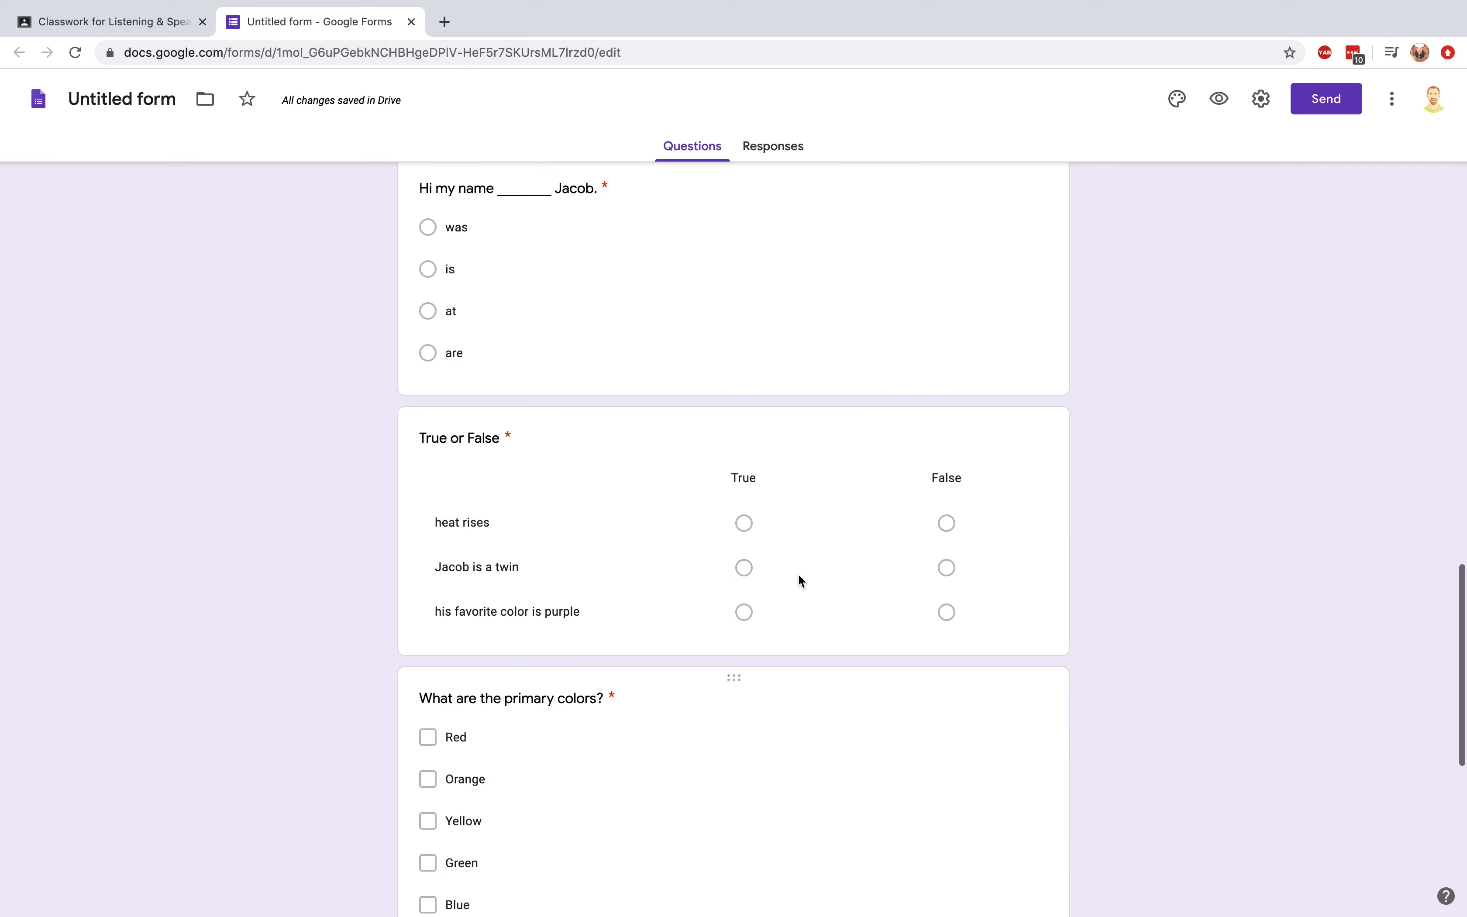
pyautogui.scroll(-9, 798, 573)
pyautogui.scroll(13, 798, 573)
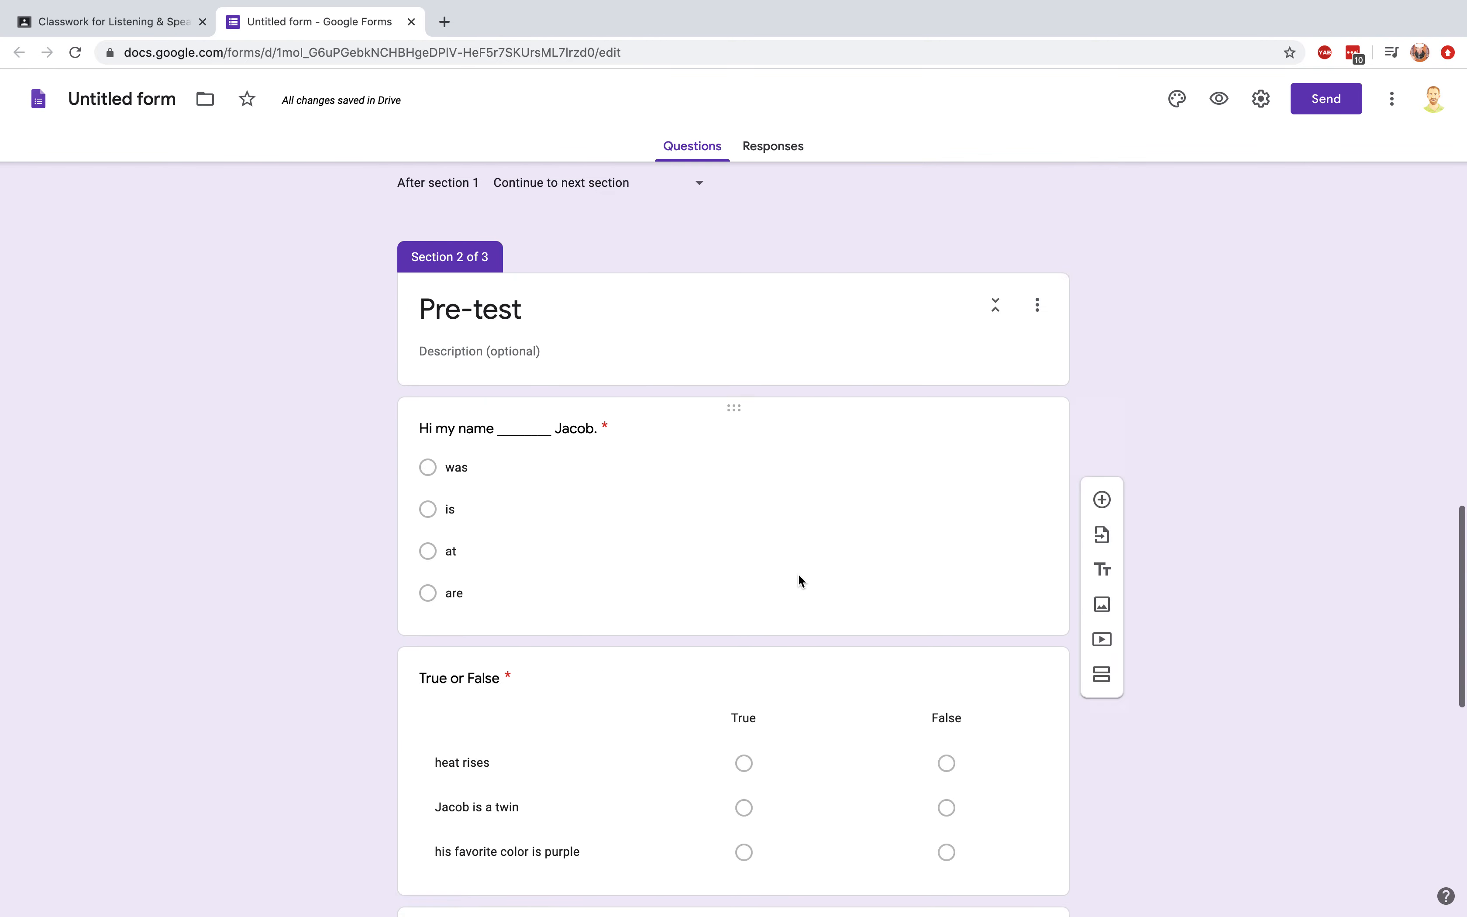
pyautogui.scroll(-12, 798, 573)
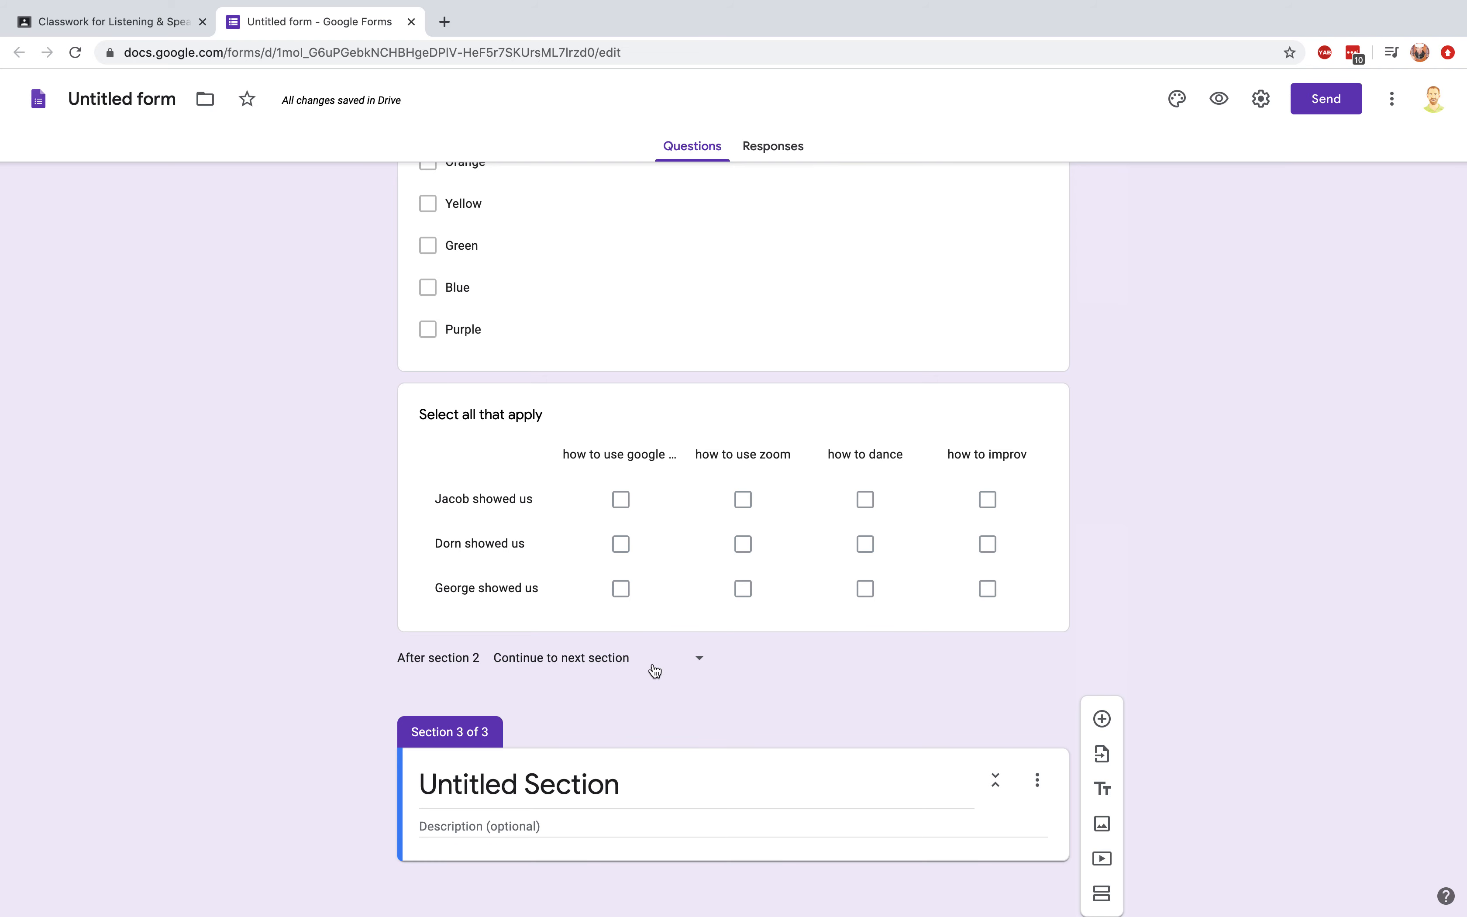
# - Delete the untitled third section and look back over the Pre-test section's remaining questions
pyautogui.click(1037, 781)
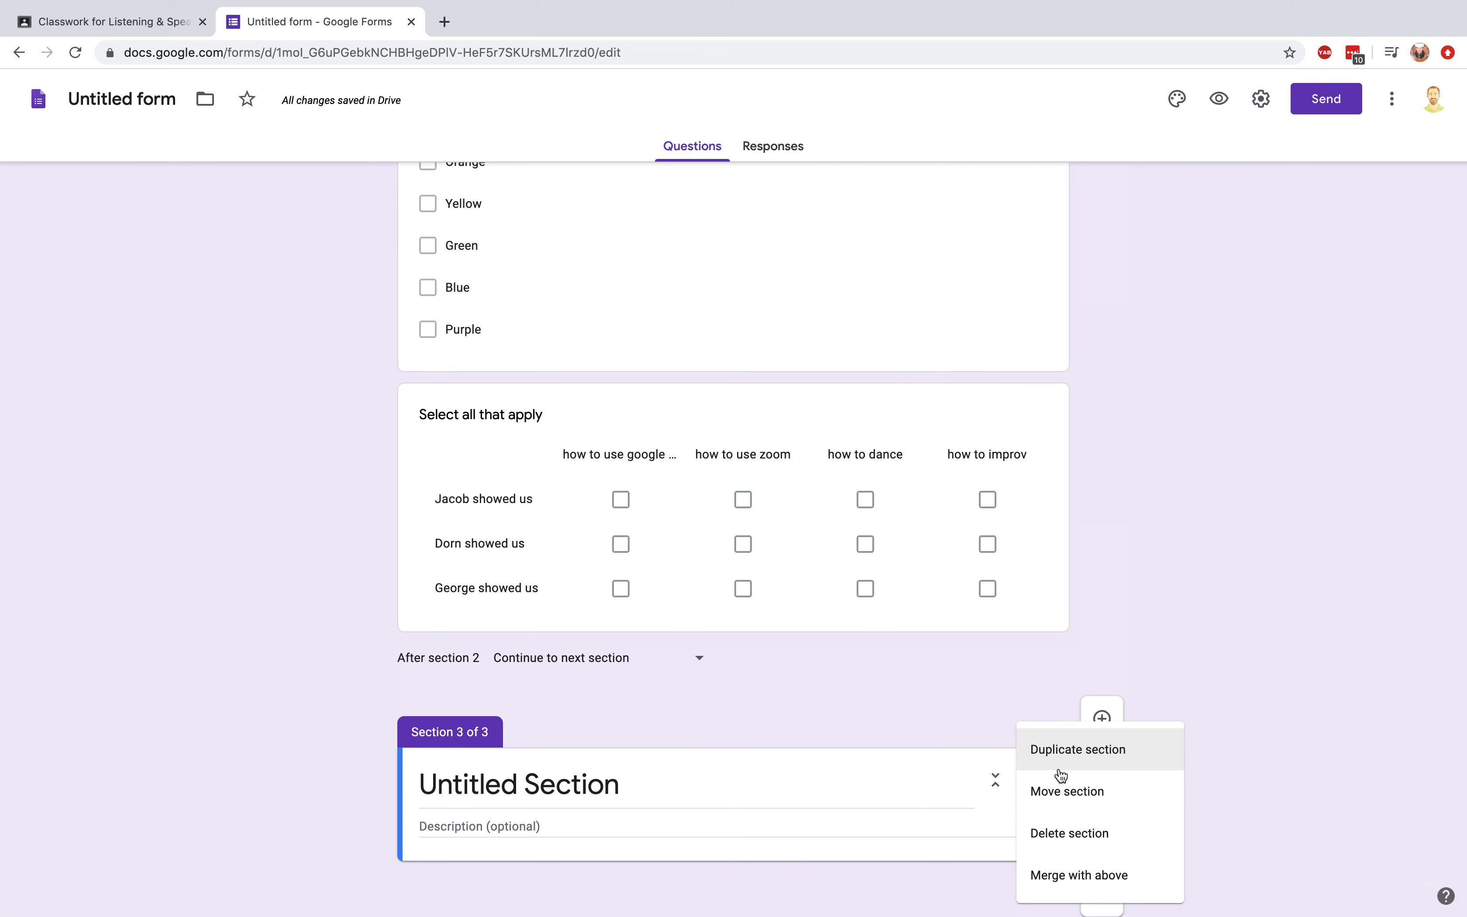
pyautogui.click(1058, 834)
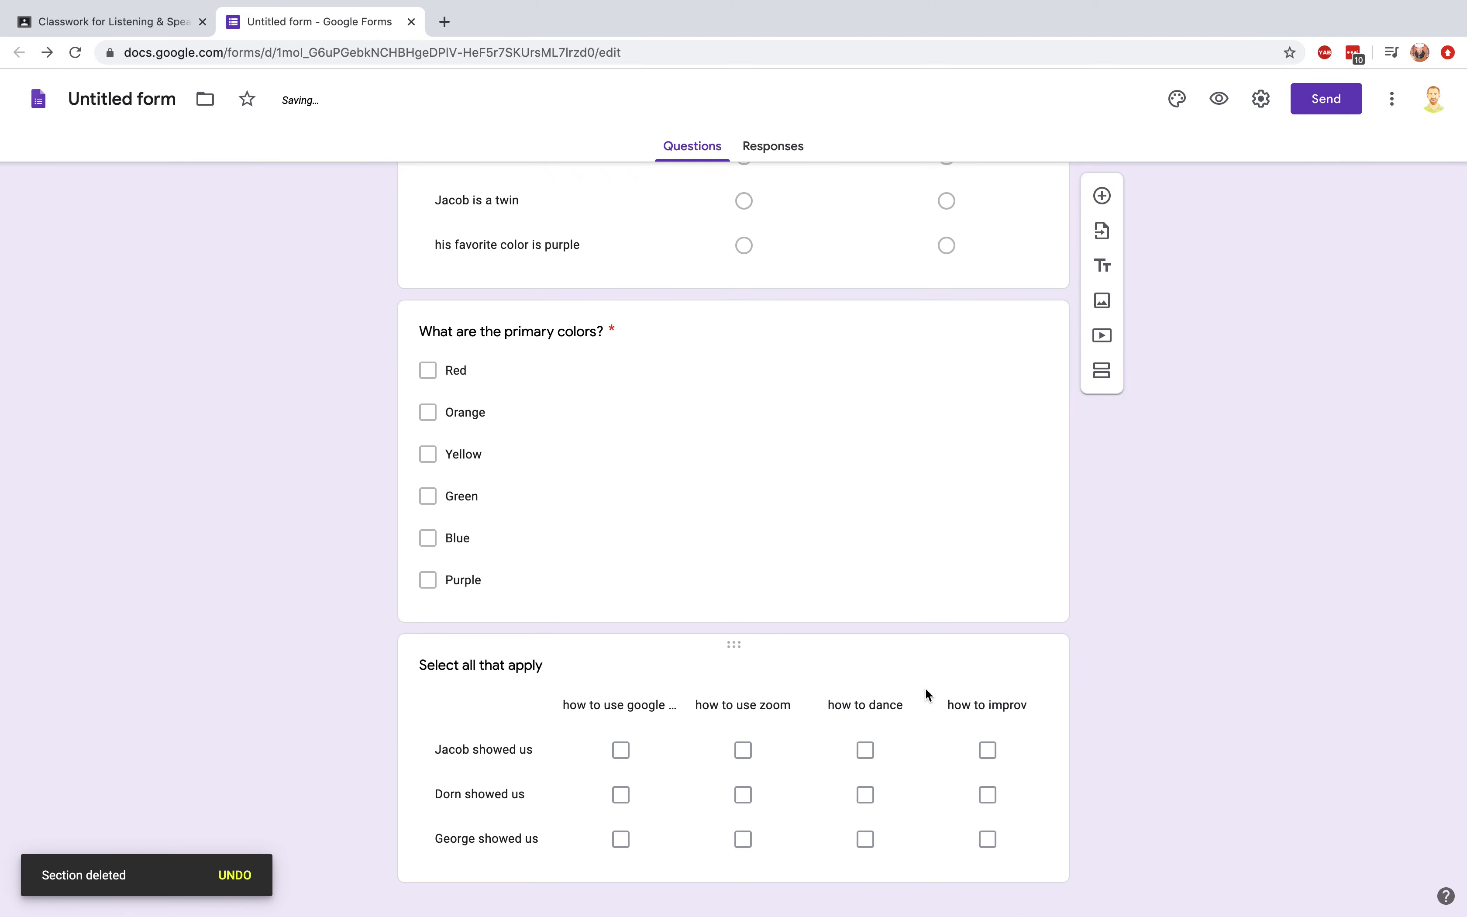
pyautogui.scroll(5, 868, 664)
pyautogui.scroll(3, 868, 668)
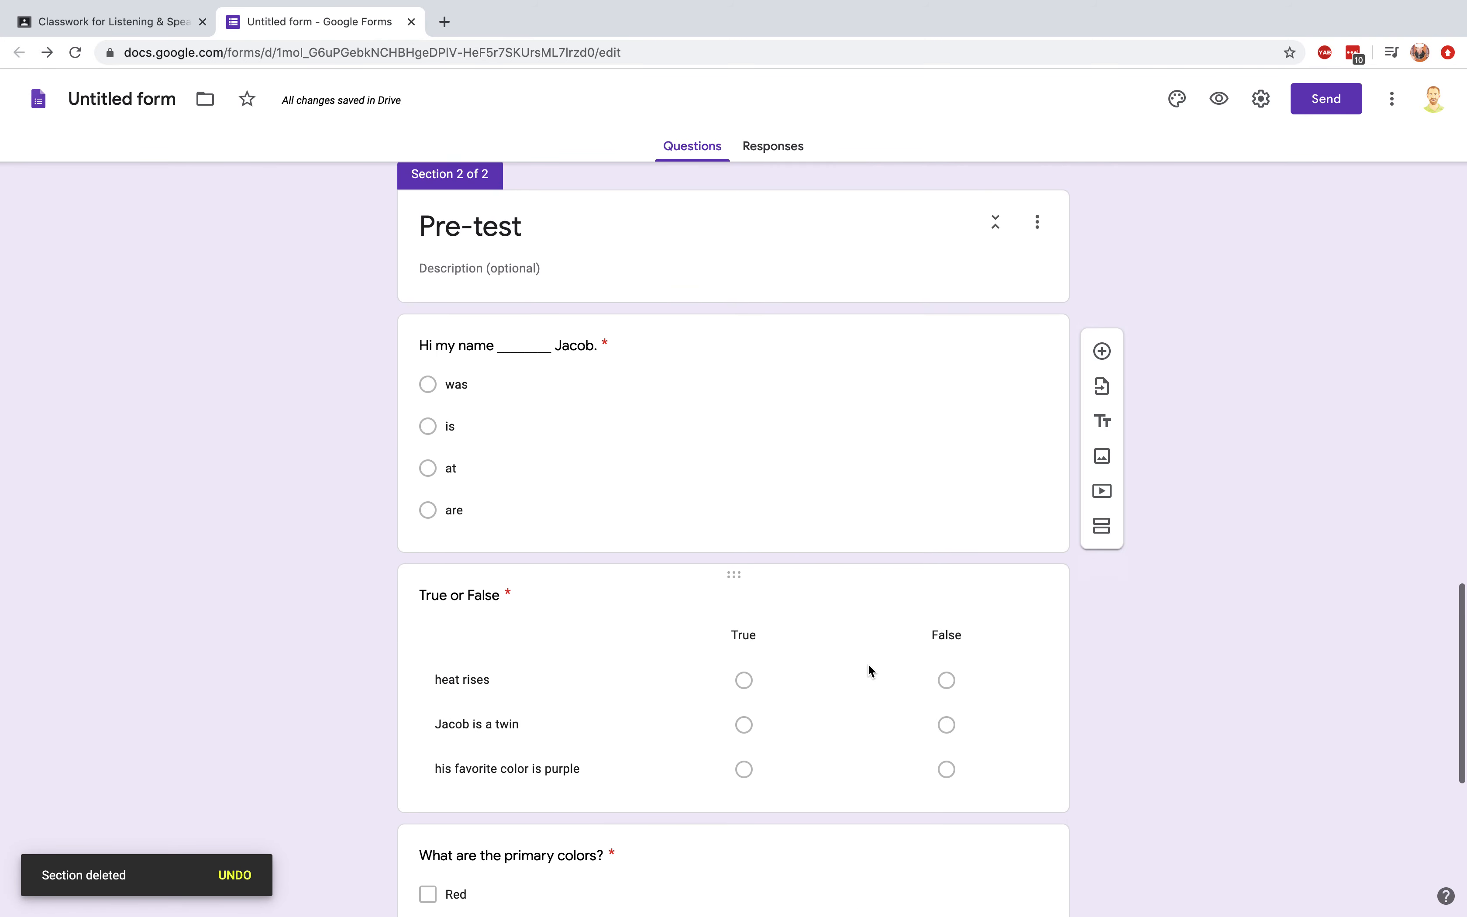
pyautogui.scroll(-9, 868, 667)
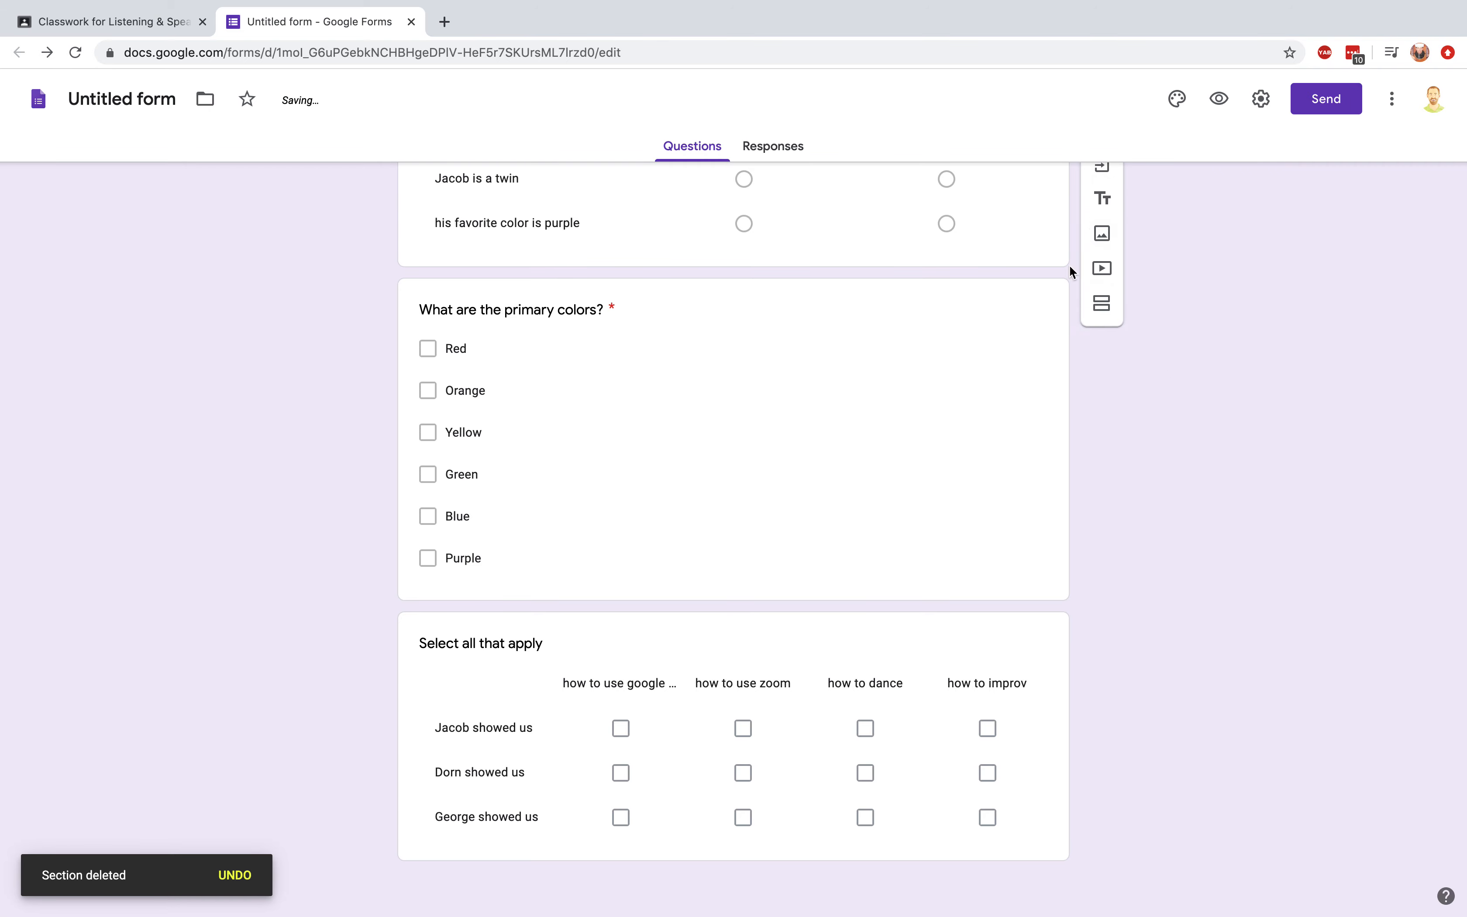
pyautogui.scroll(3, 863, 641)
pyautogui.scroll(2, 862, 638)
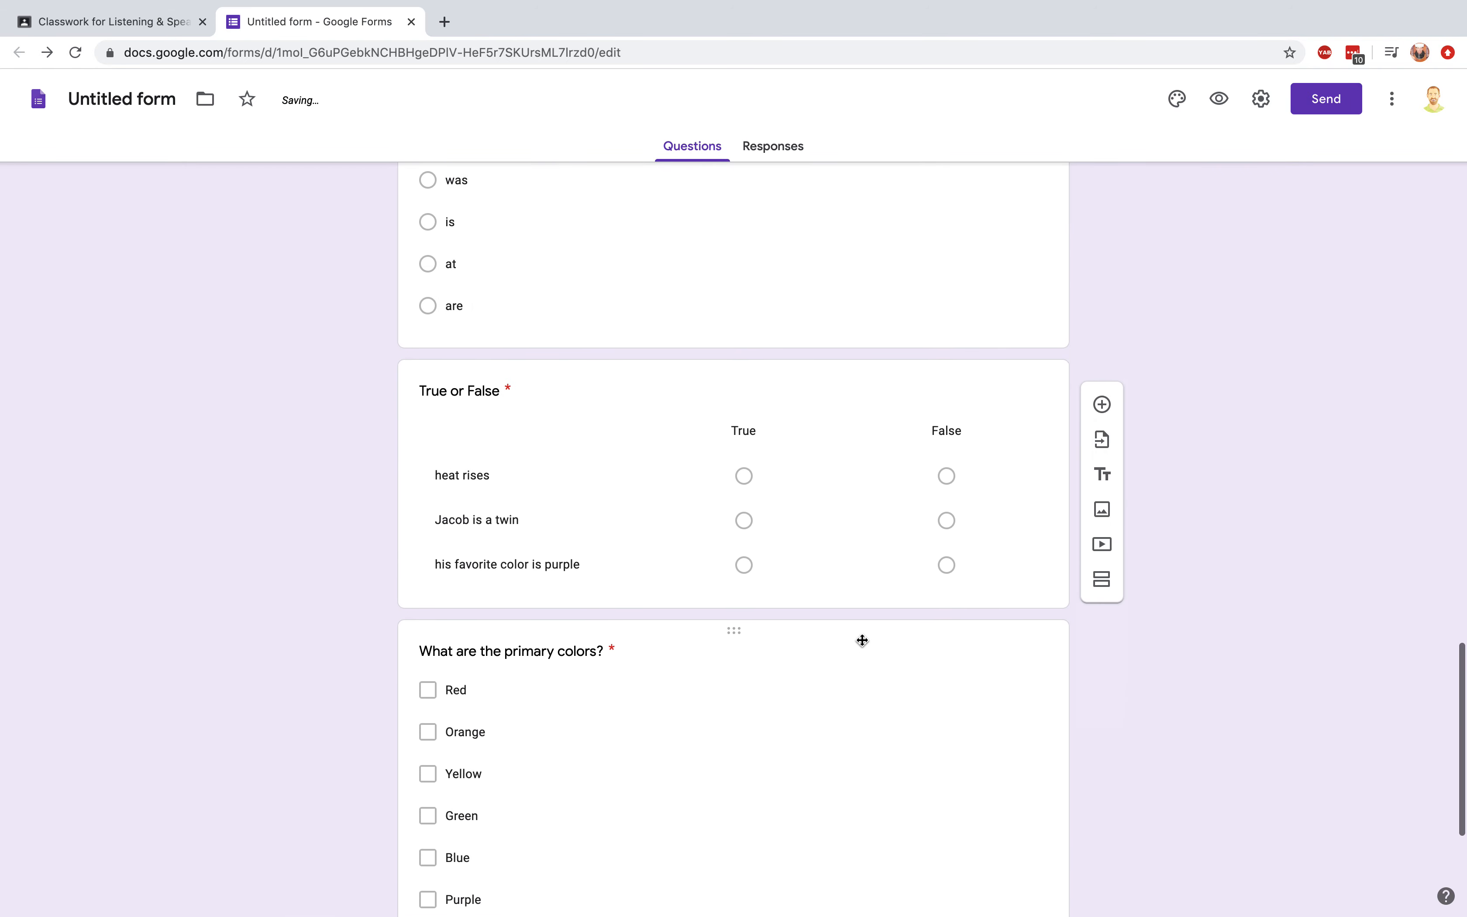
# - Add a new short answer question directly after the "Select all that apply" checkbox grid
pyautogui.scroll(-6, 862, 639)
pyautogui.click(903, 640)
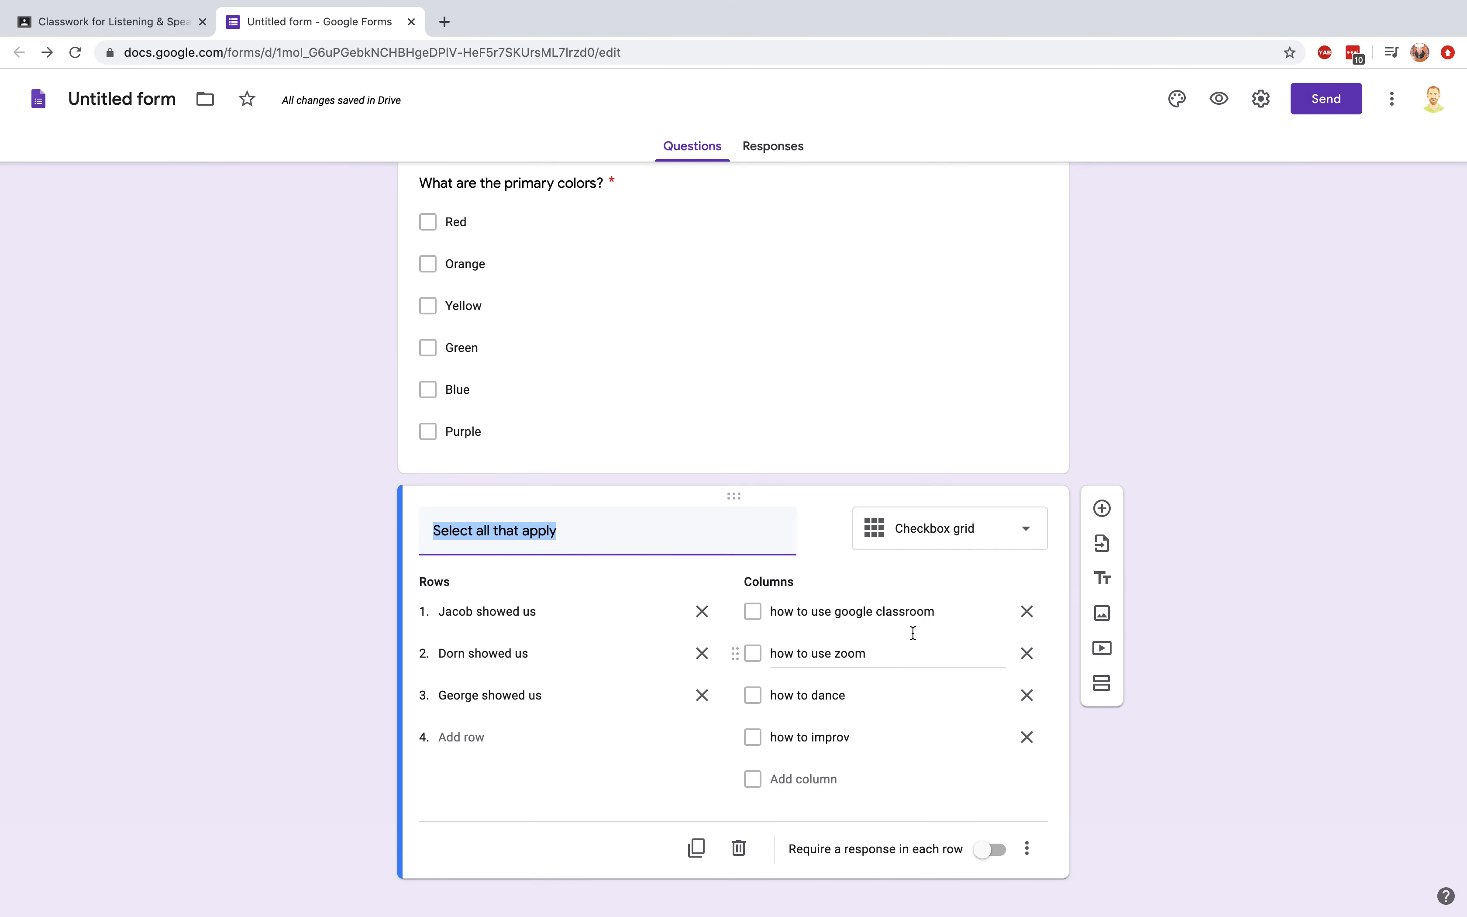
pyautogui.click(1102, 508)
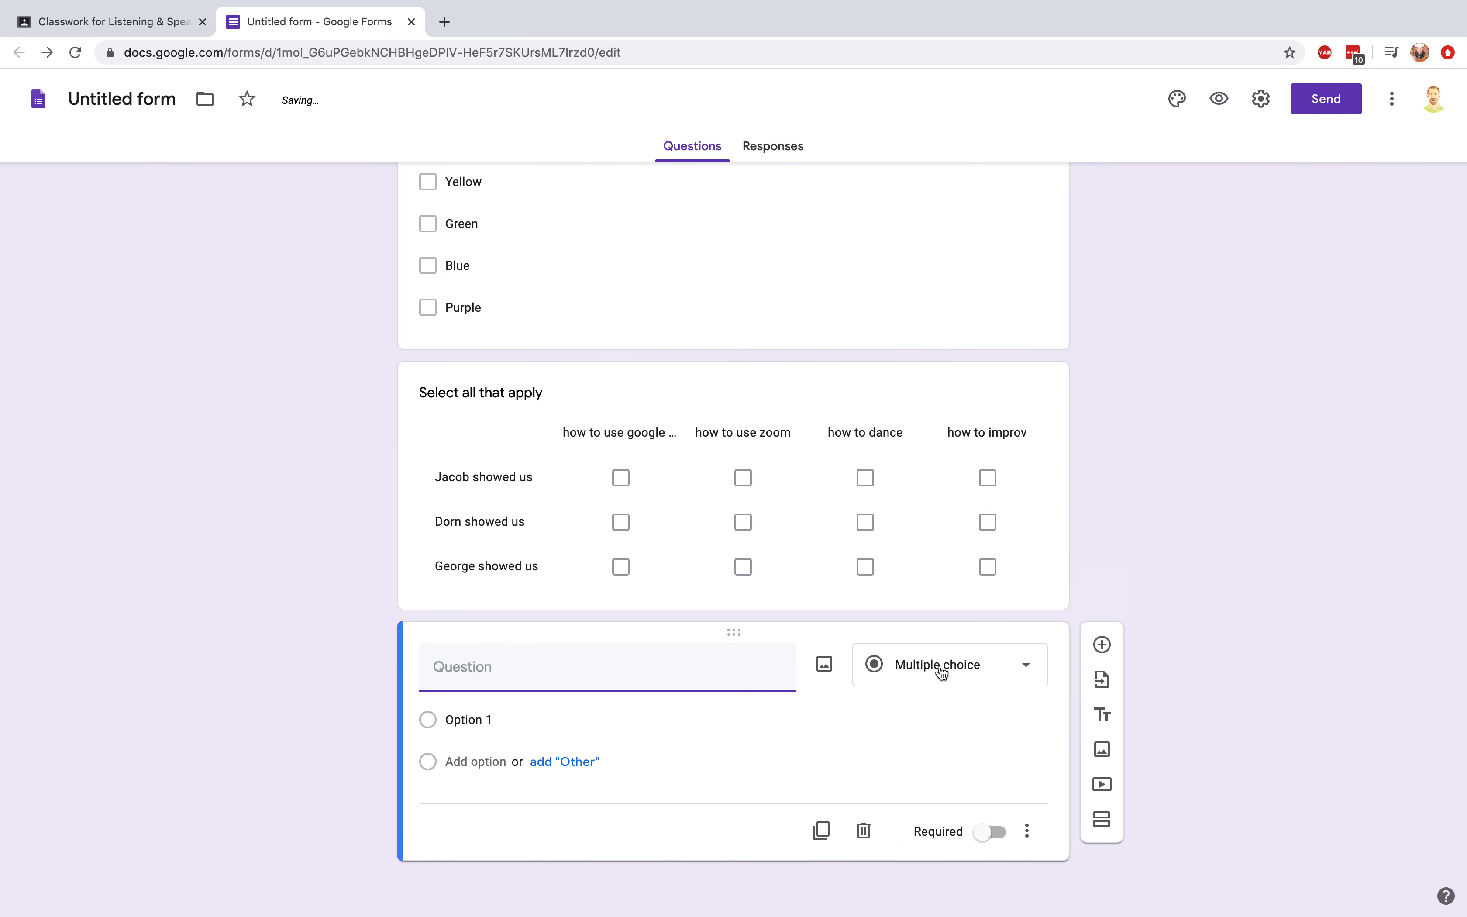
pyautogui.click(1024, 665)
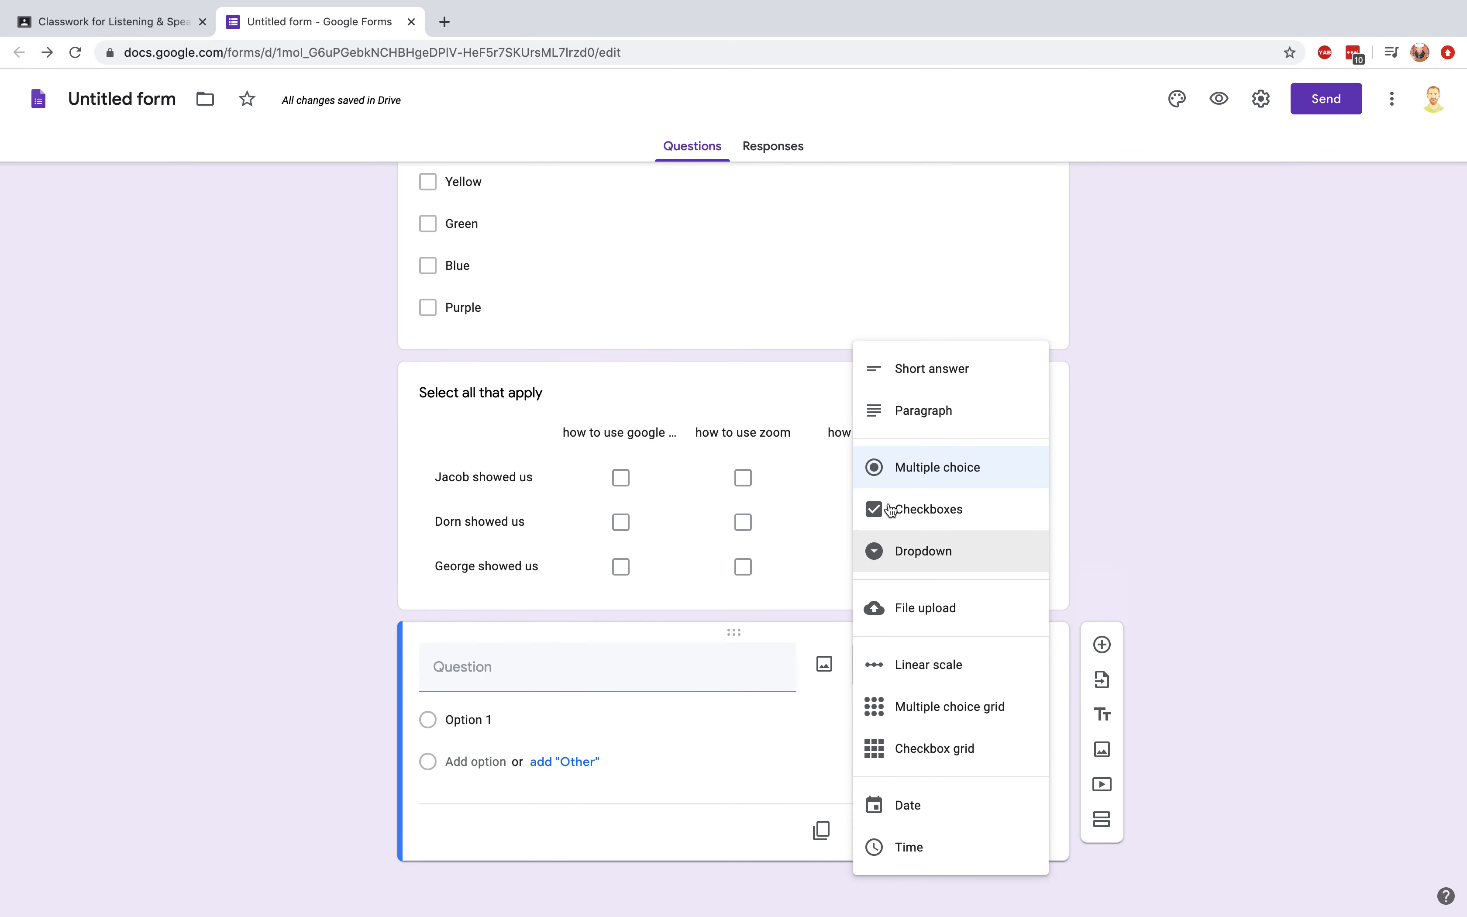
pyautogui.click(916, 372)
# - Word the short answer question "Yesterday I (walk) __________ to school." and make it required
pyautogui.click(534, 695)
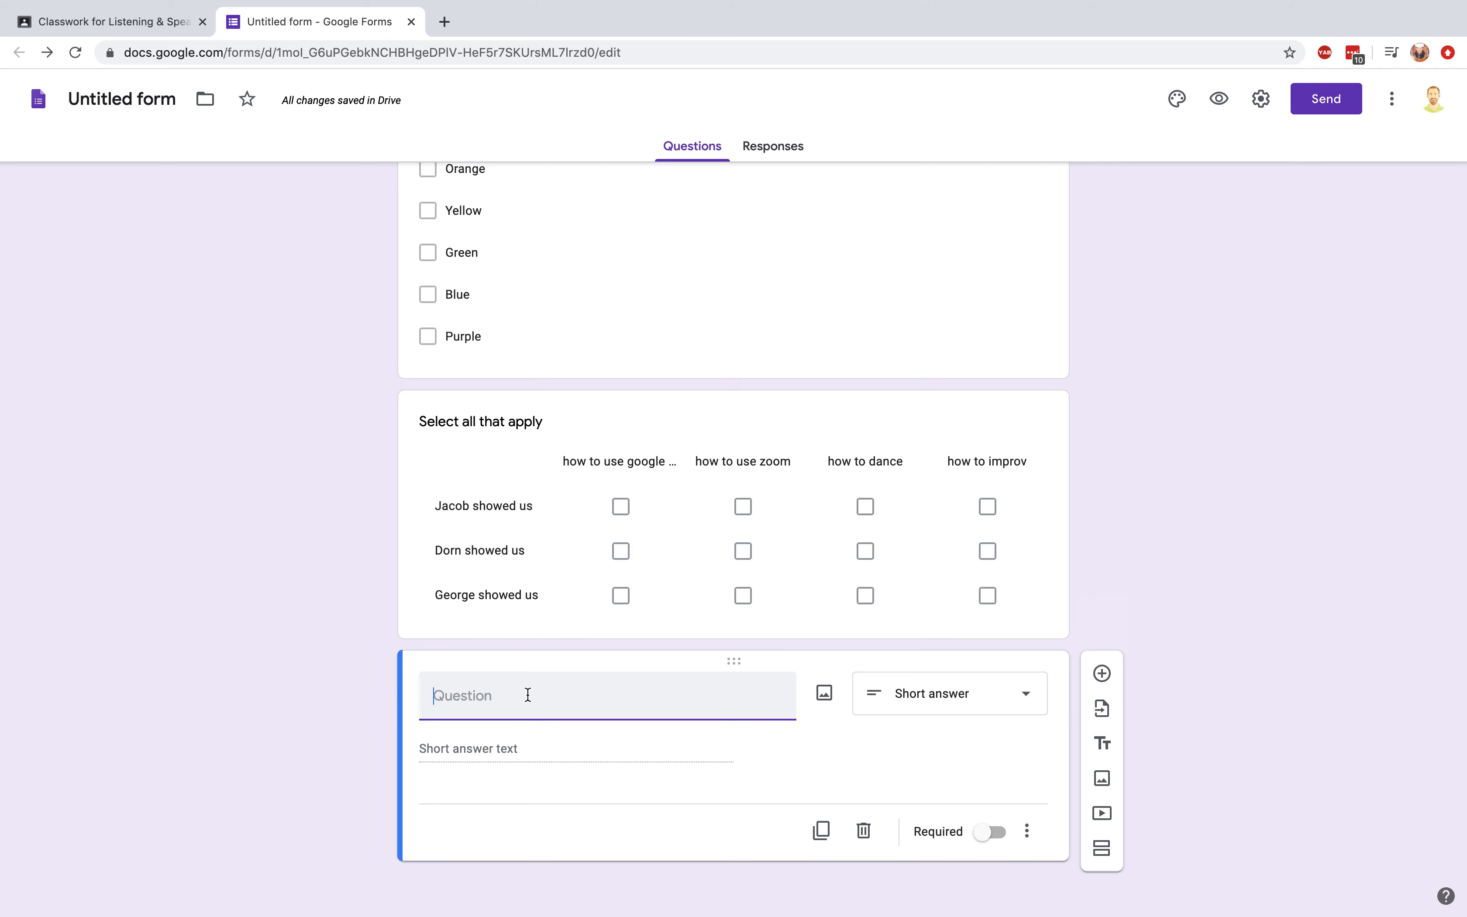
pyautogui.write('Yesterday ')
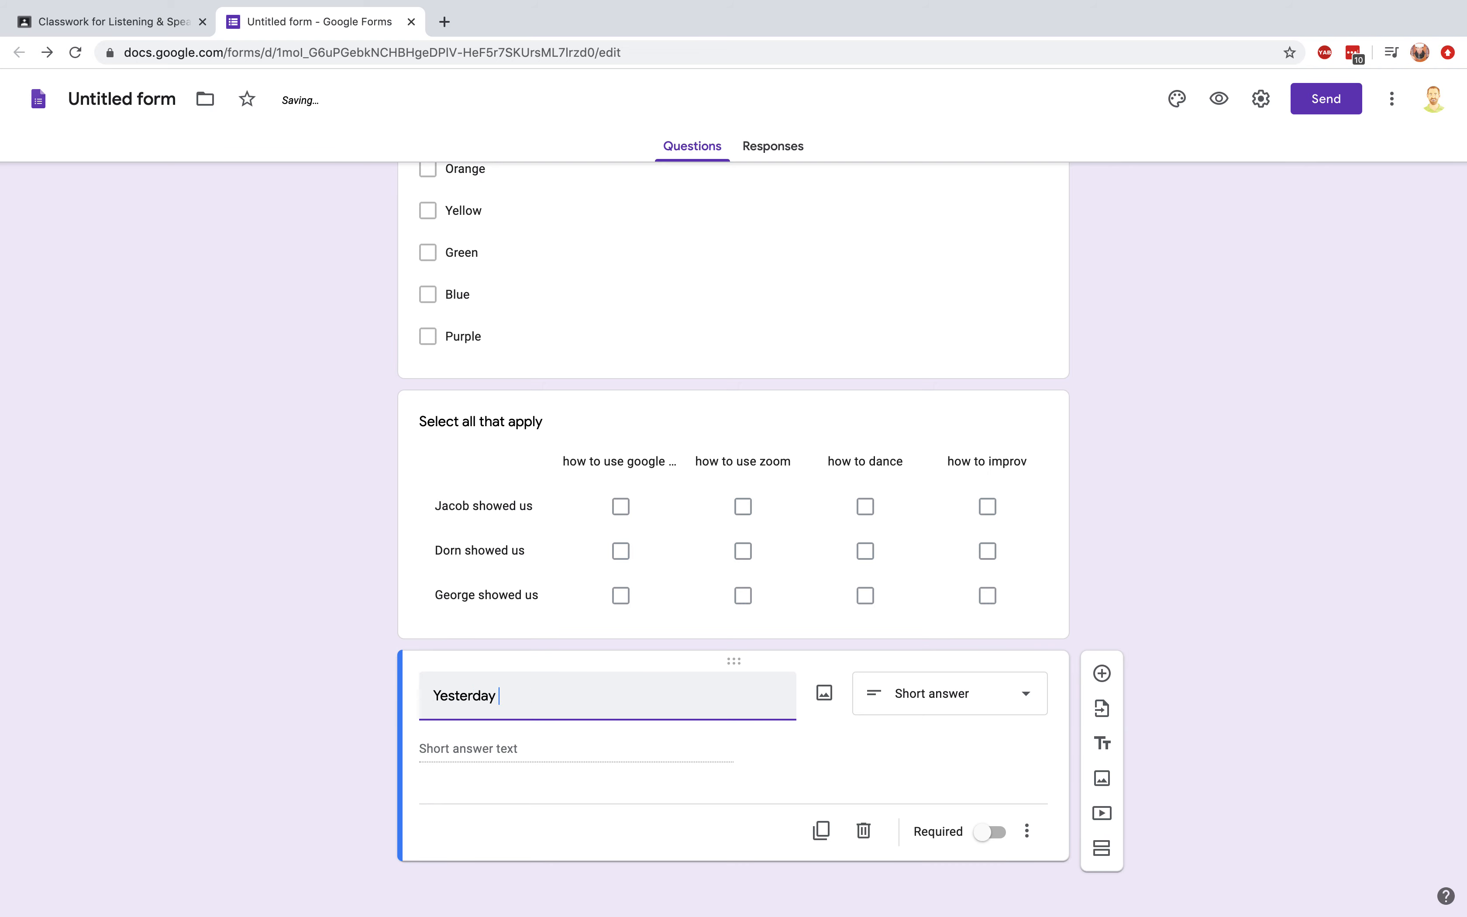
pyautogui.write('I da')
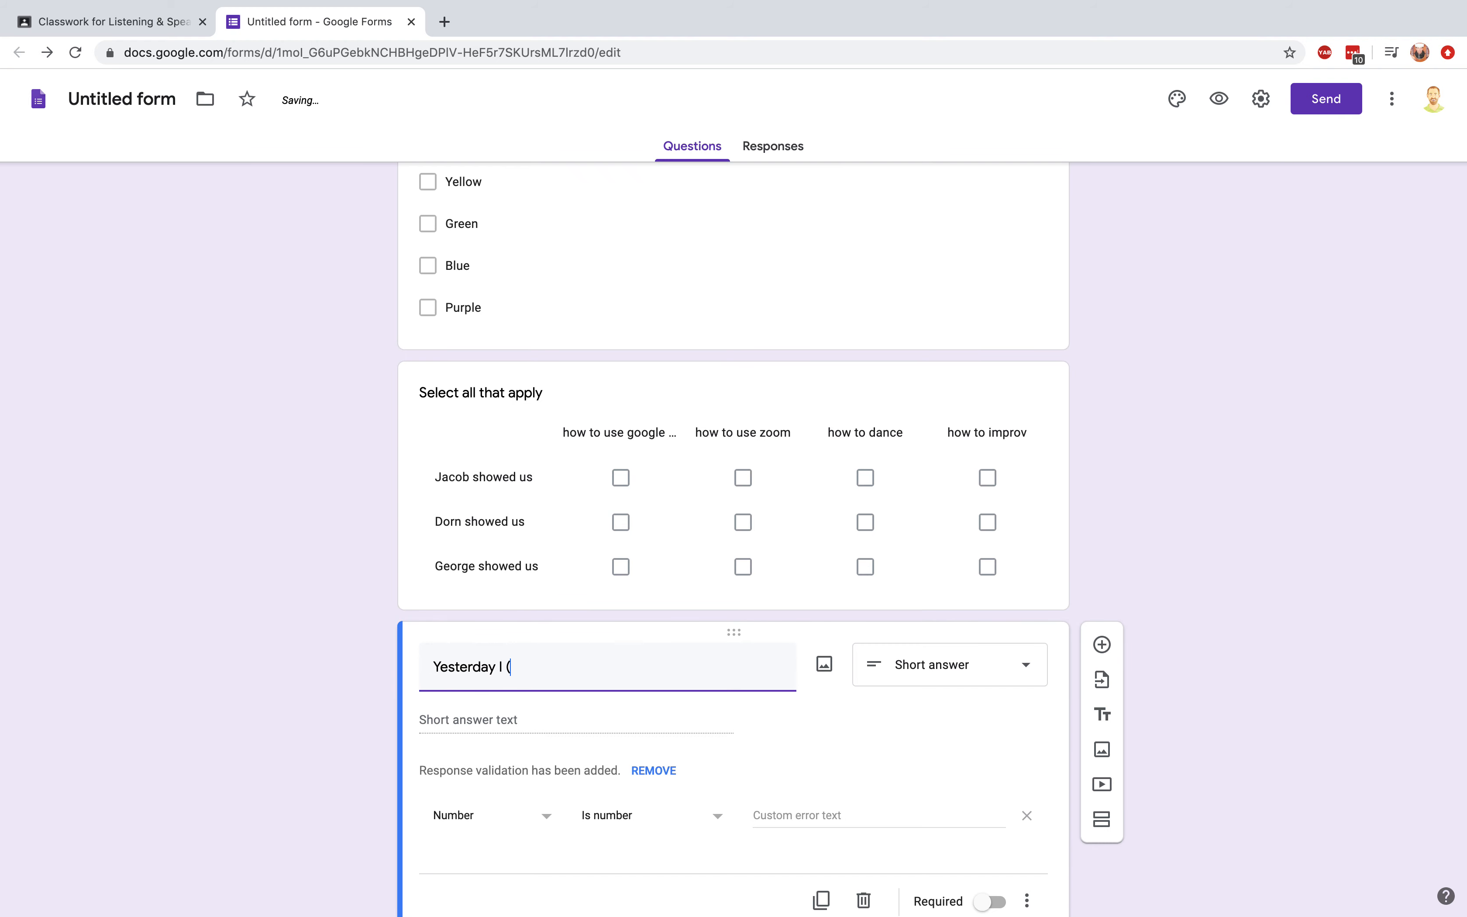
pyautogui.write('I (')
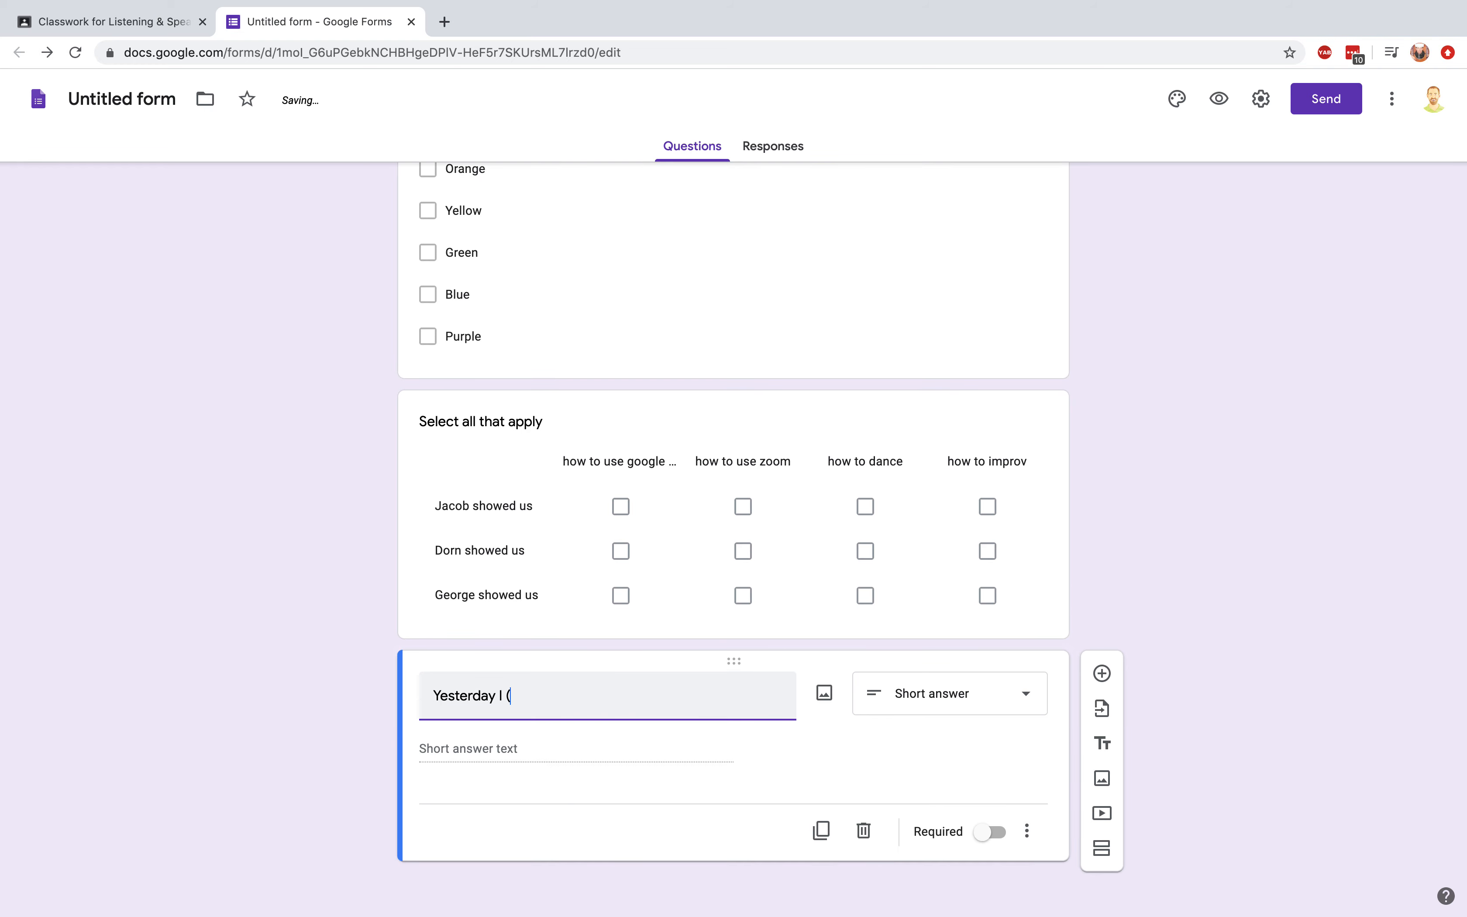
pyautogui.write('walk')
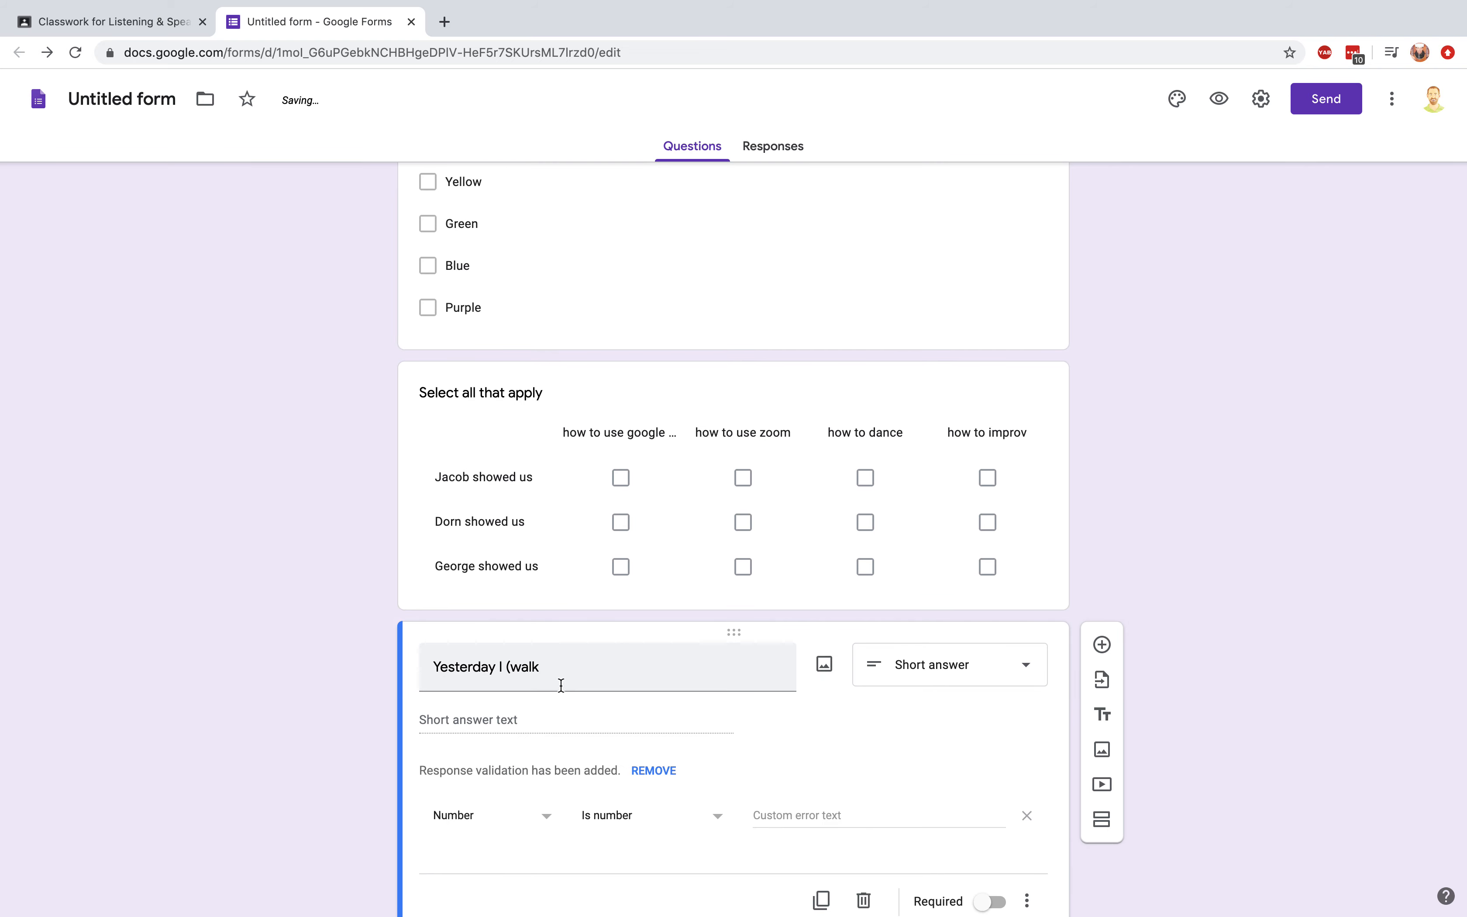
pyautogui.tripleClick(575, 668)
pyautogui.press('Right')
pyautogui.write(') __________ to school')
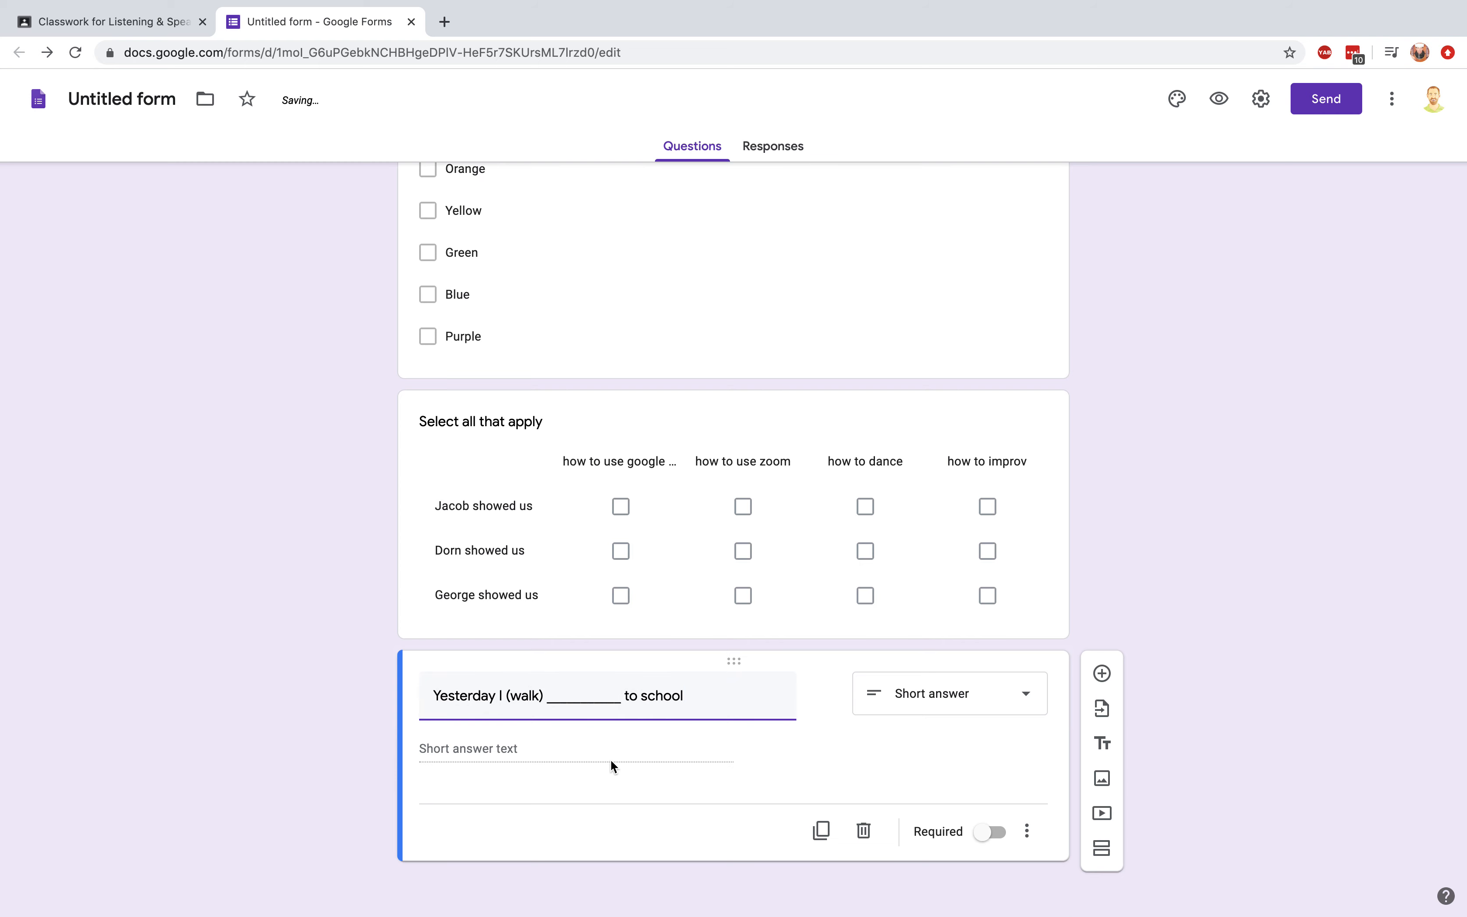
pyautogui.write('.')
pyautogui.click(506, 747)
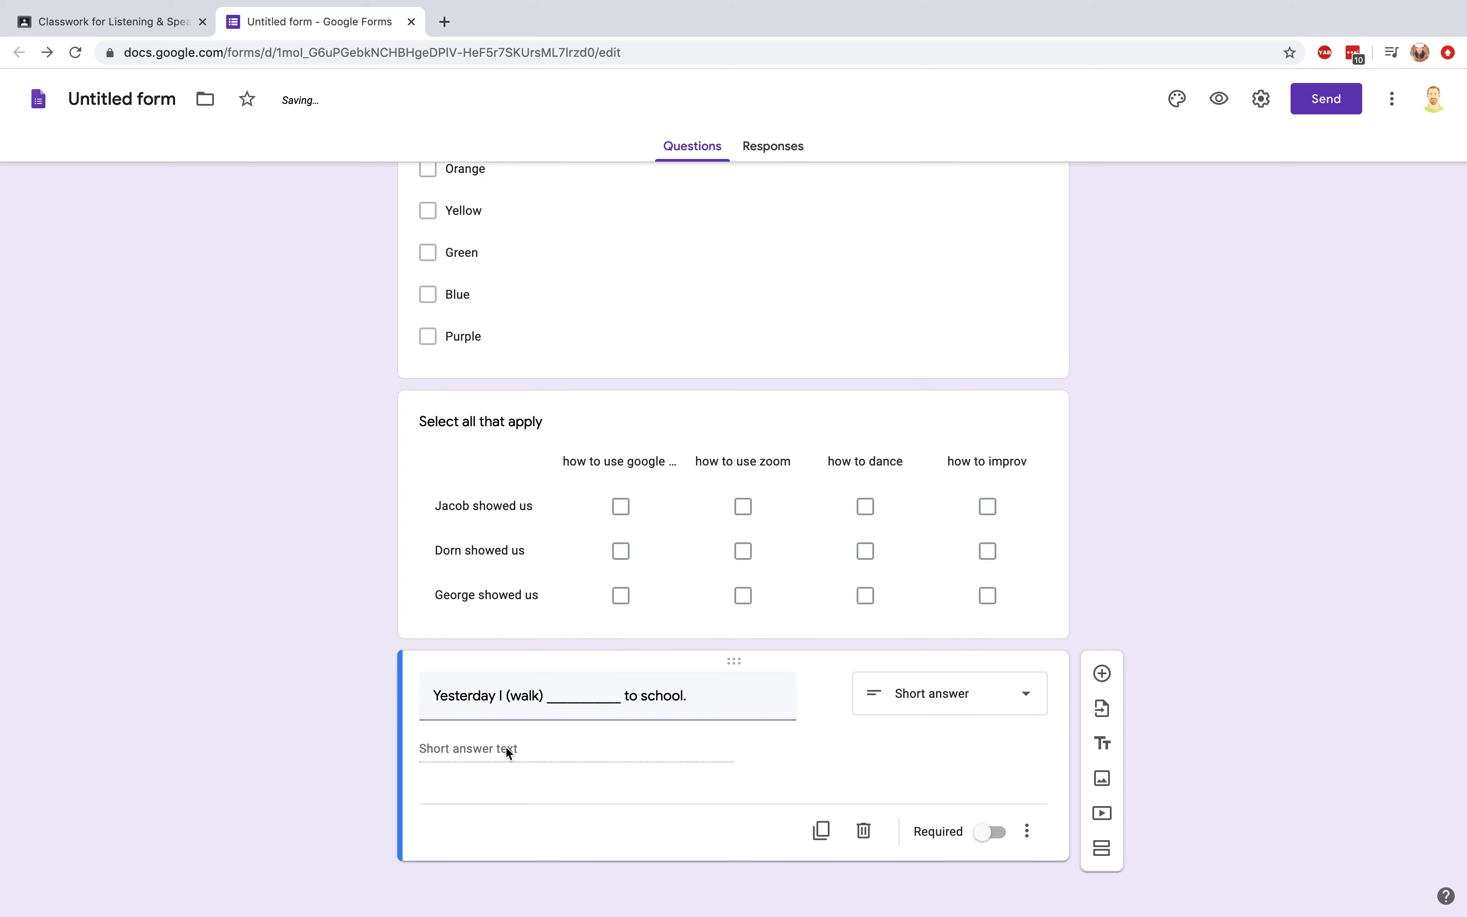
pyautogui.click(977, 831)
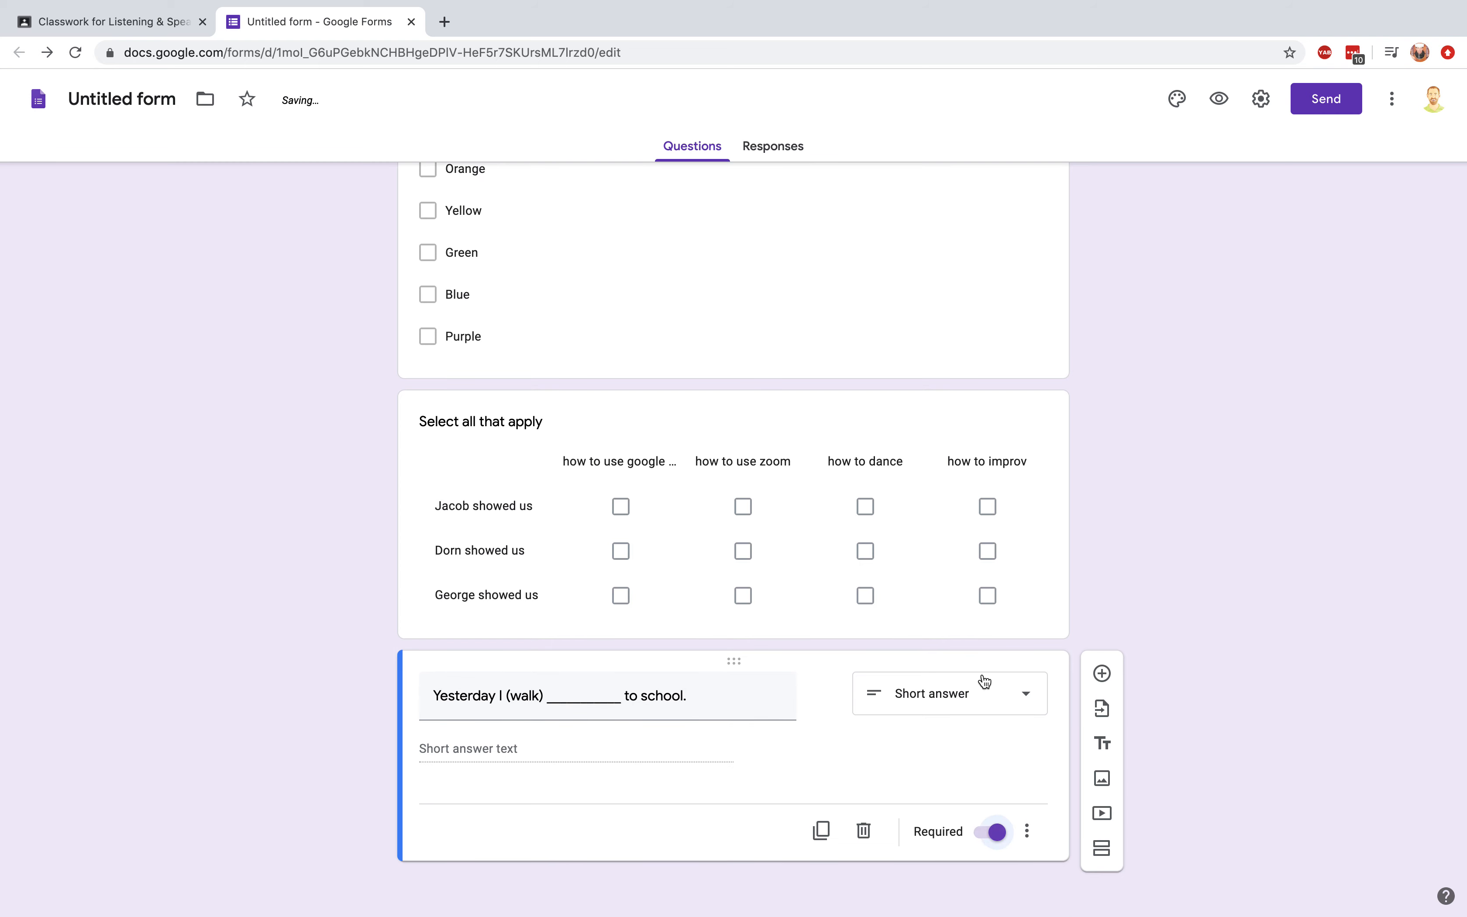
# - Require a response in each row of the "Select all that apply" checkbox grid
pyautogui.click(1008, 551)
pyautogui.click(980, 728)
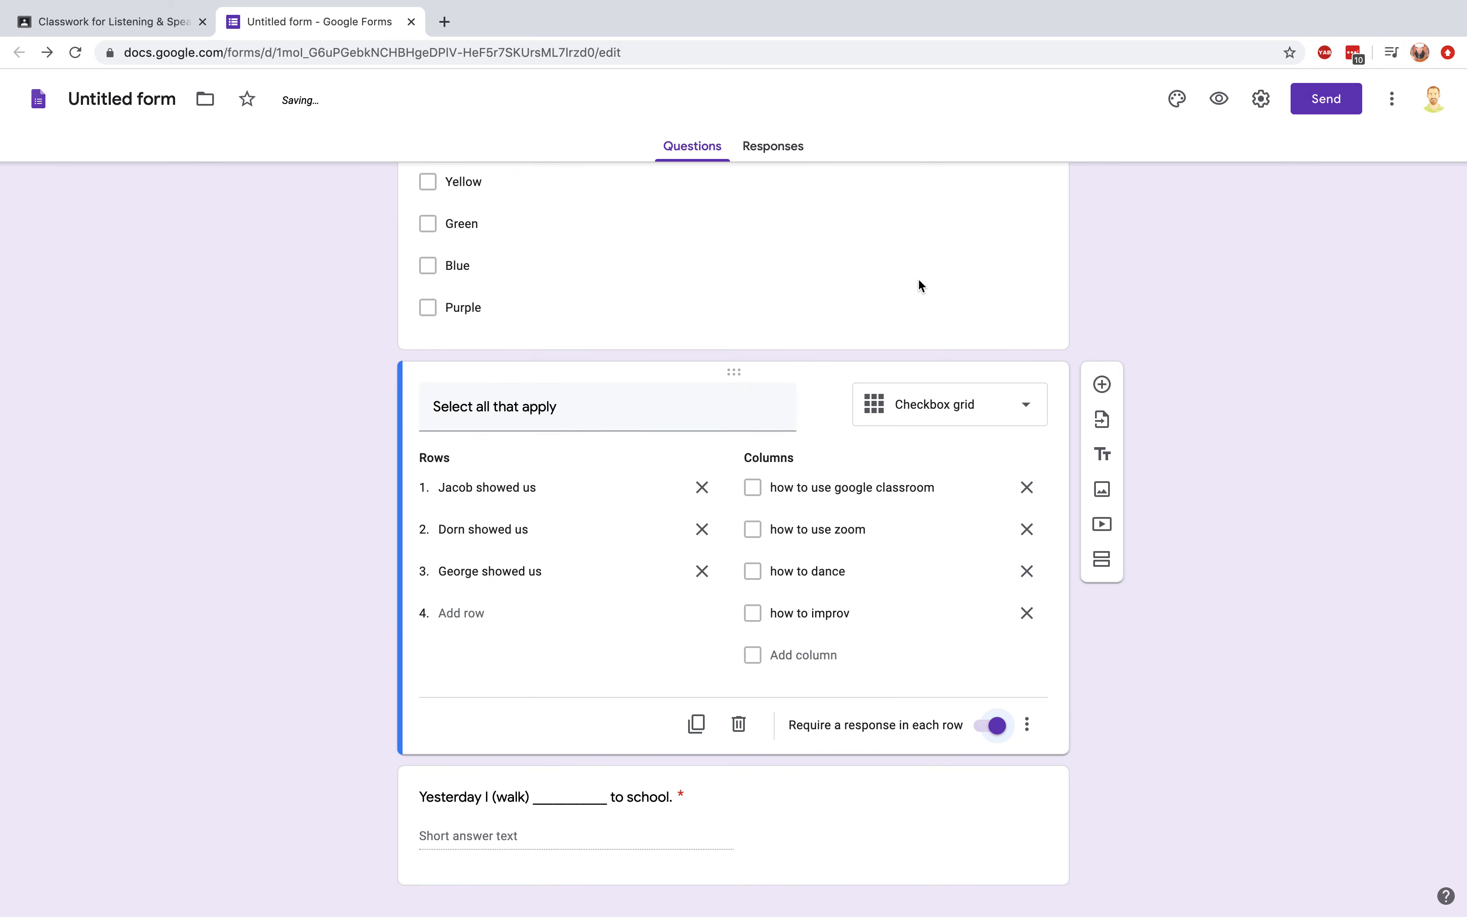
pyautogui.click(917, 280)
pyautogui.click(933, 774)
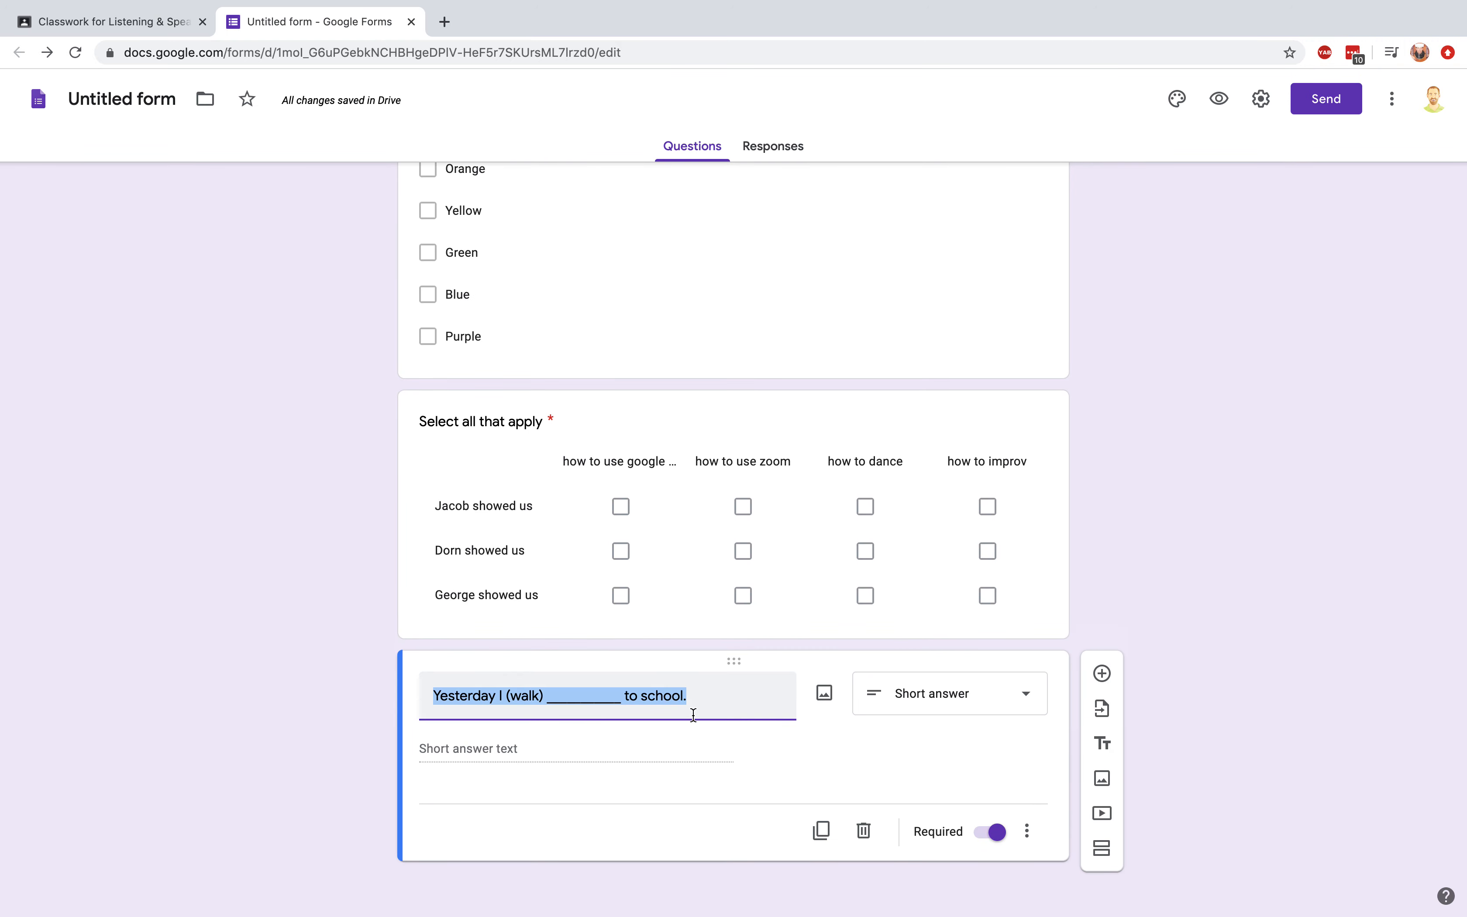
pyautogui.click(730, 725)
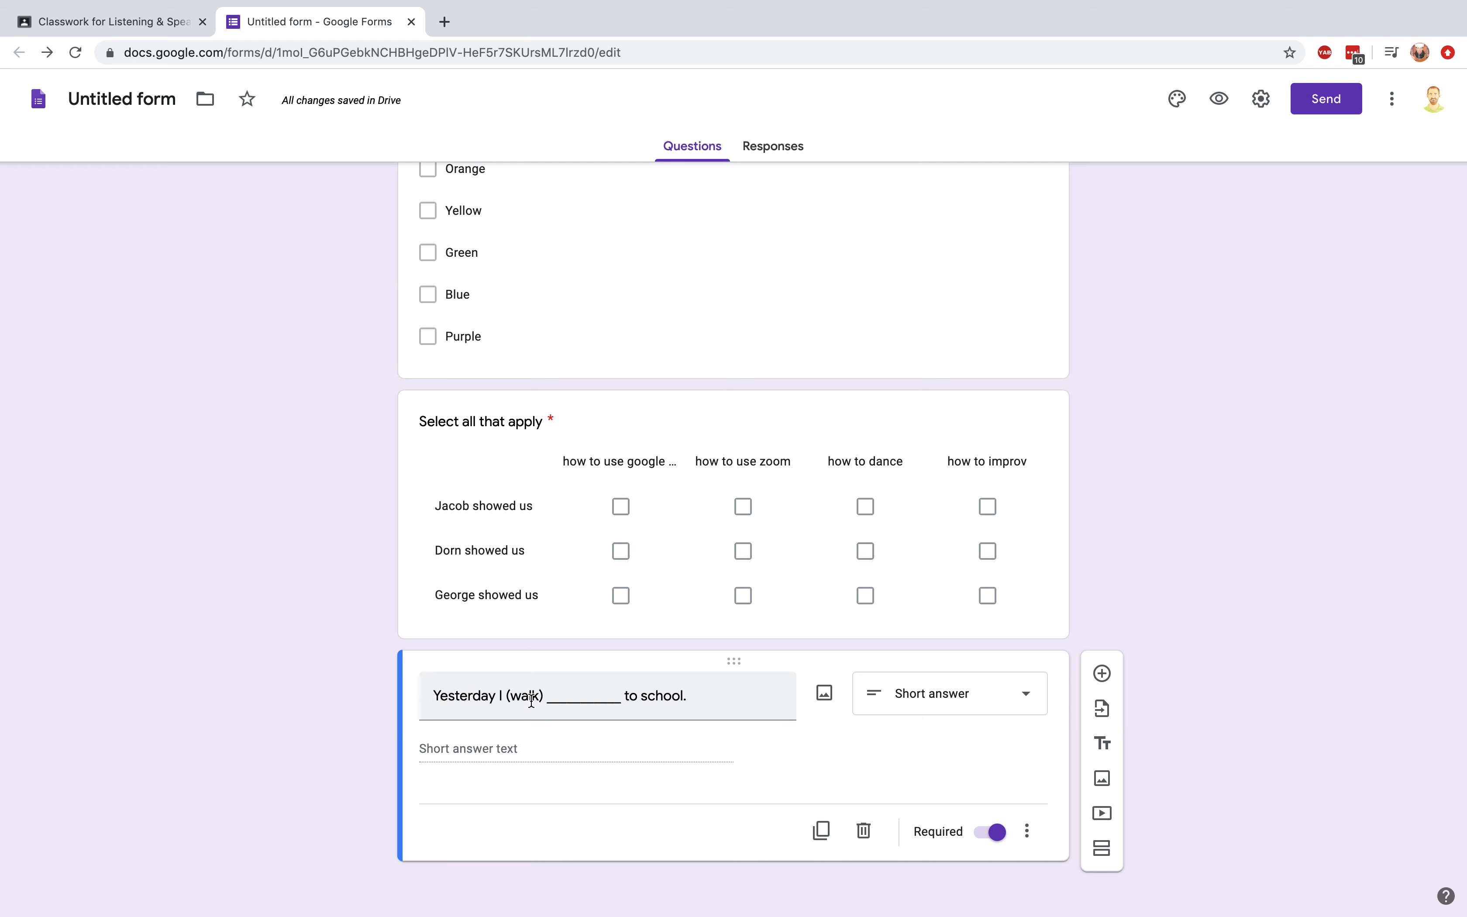
# - Add a new paragraph question after the "Yesterday I (walk)" short answer question
pyautogui.click(1103, 674)
pyautogui.click(998, 671)
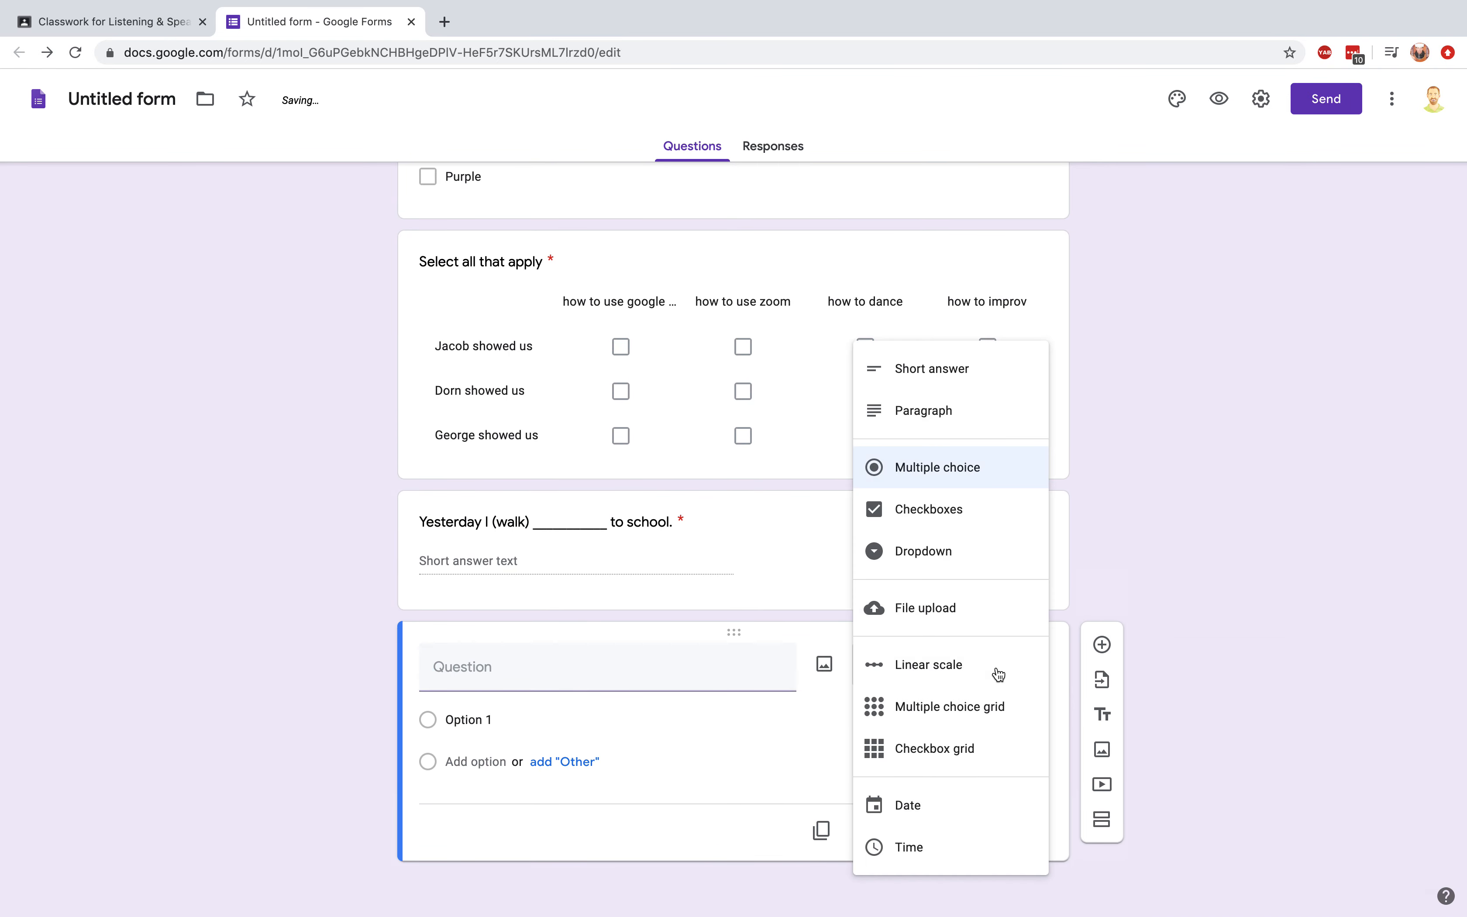
pyautogui.click(885, 411)
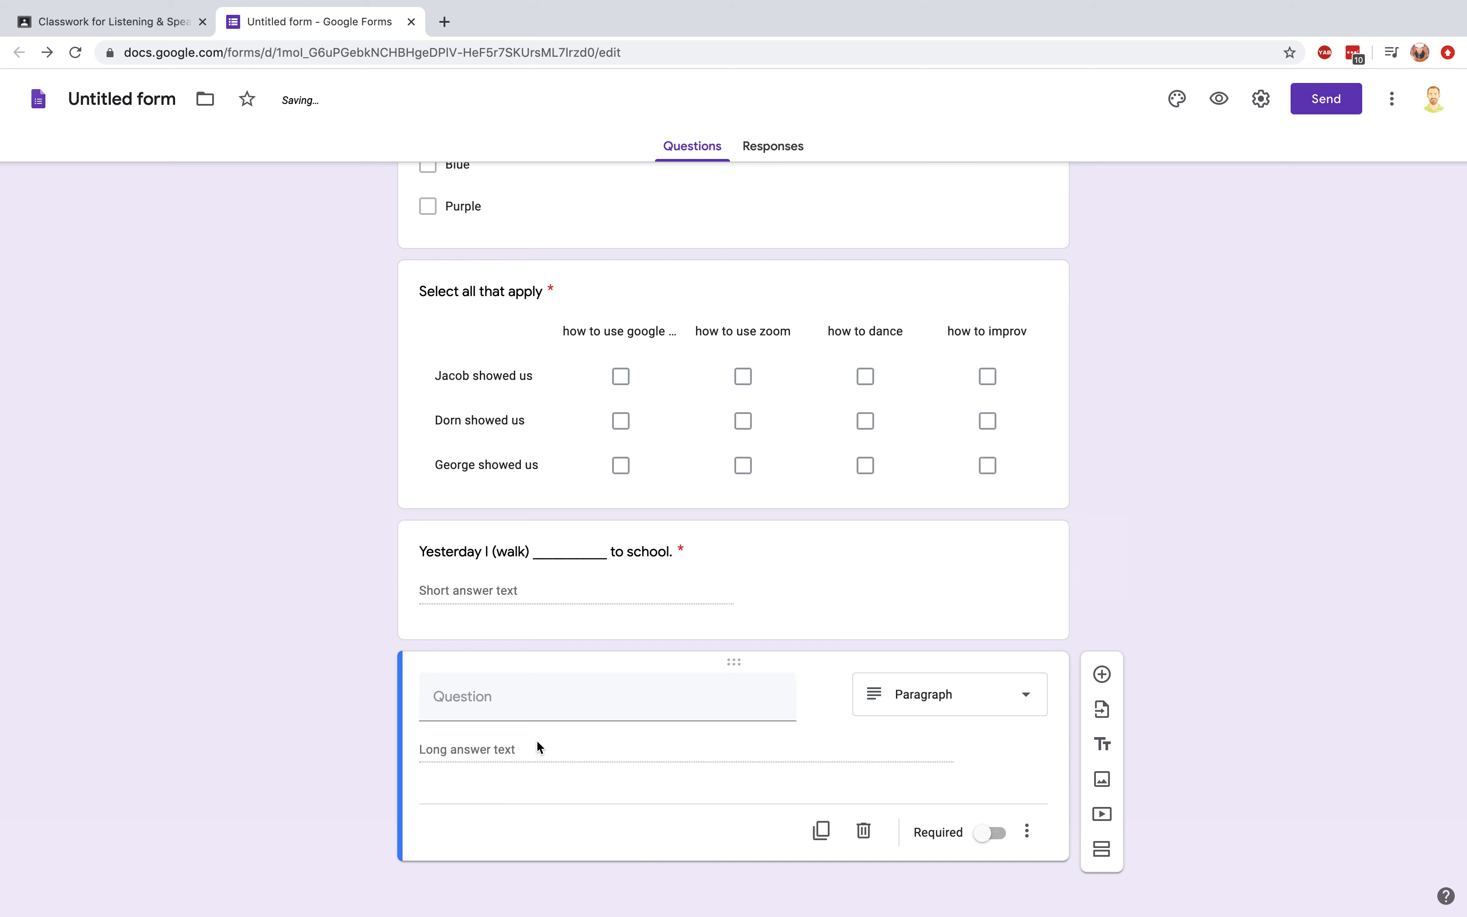
# - Word the paragraph question "What was the main idea of the reading?" and make it required
pyautogui.click(524, 703)
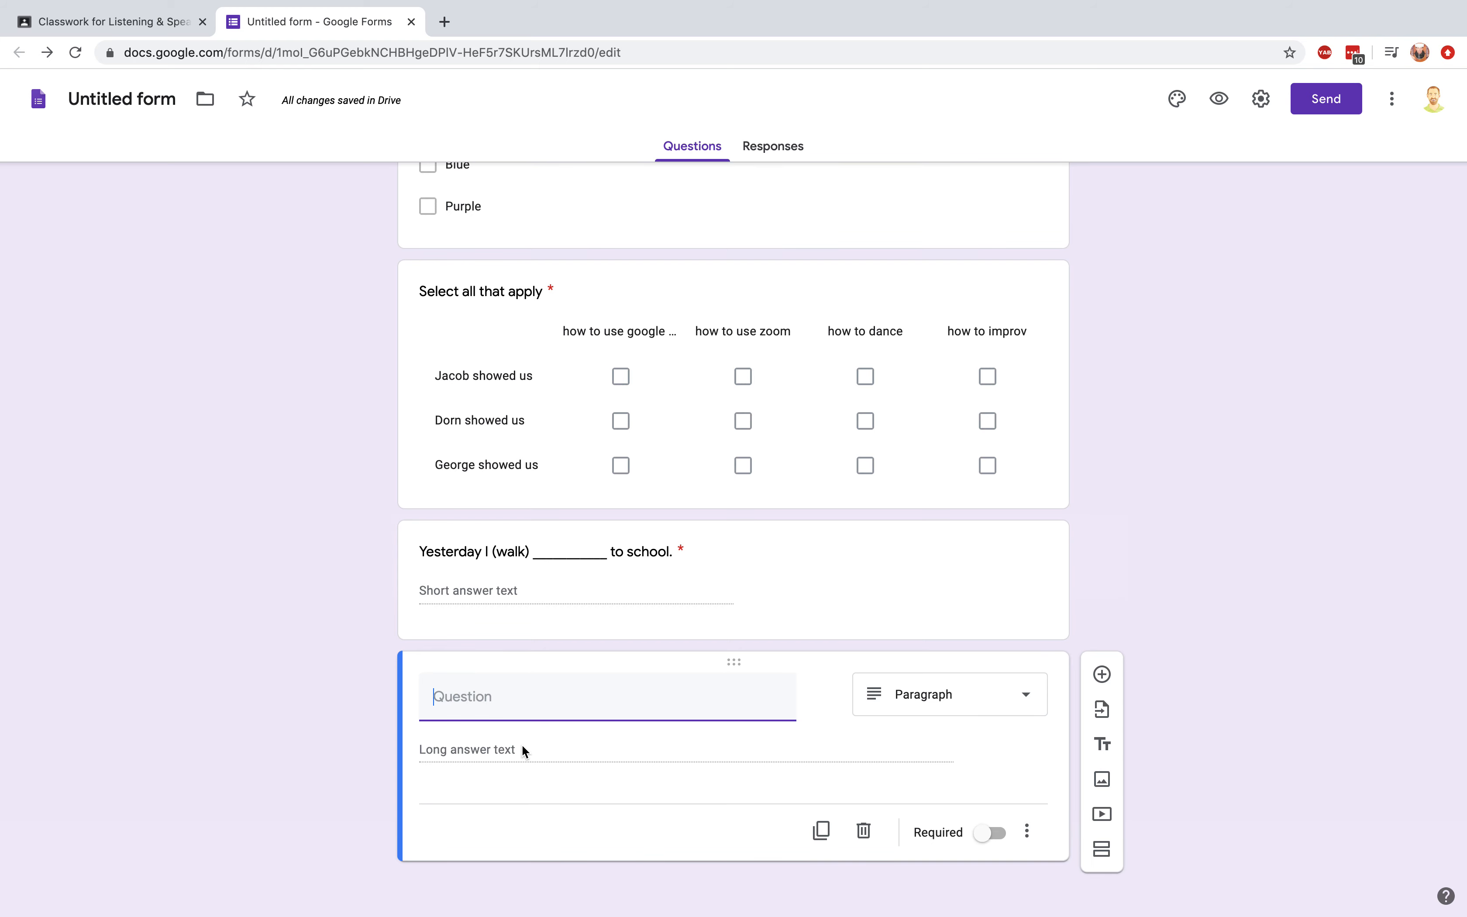
pyautogui.write('Wha')
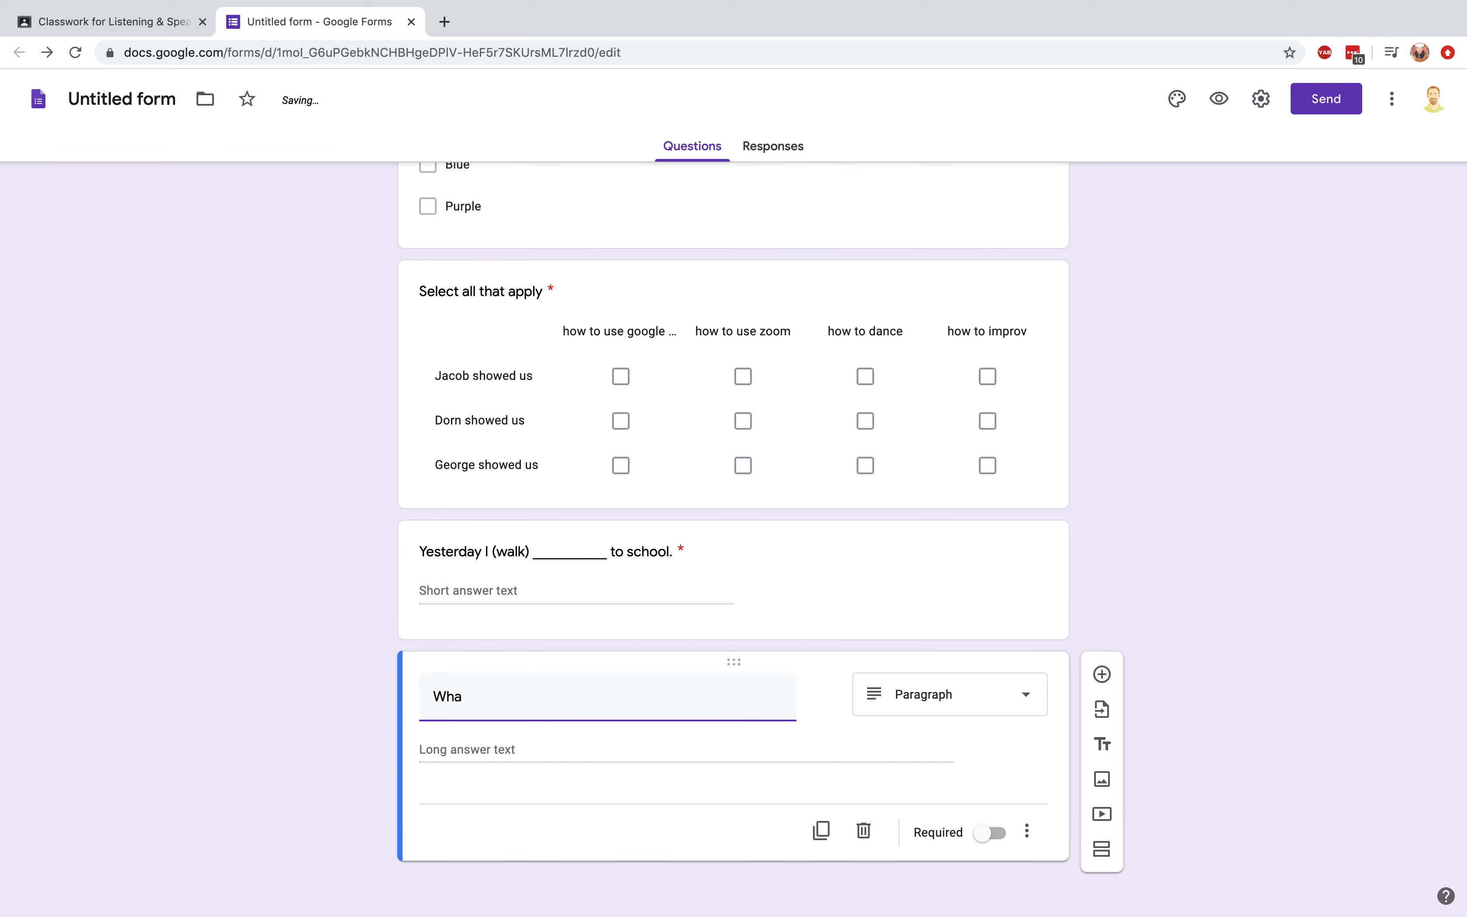
pyautogui.write('t was the main odea of the')
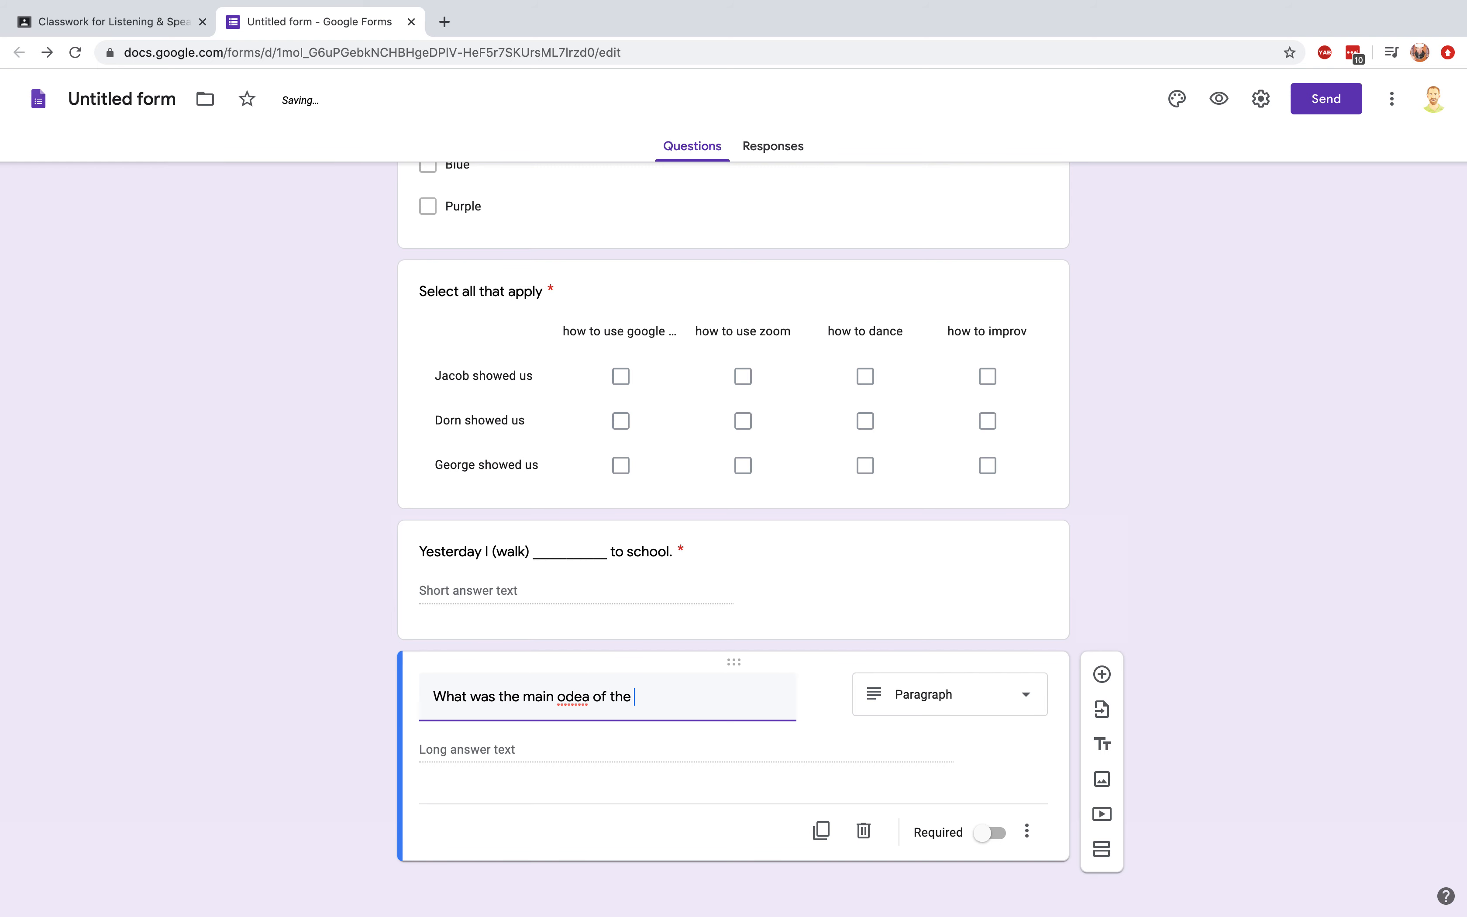
pyautogui.write(' reading?')
pyautogui.click(568, 697)
pyautogui.press('BackSpace')
pyautogui.write('i')
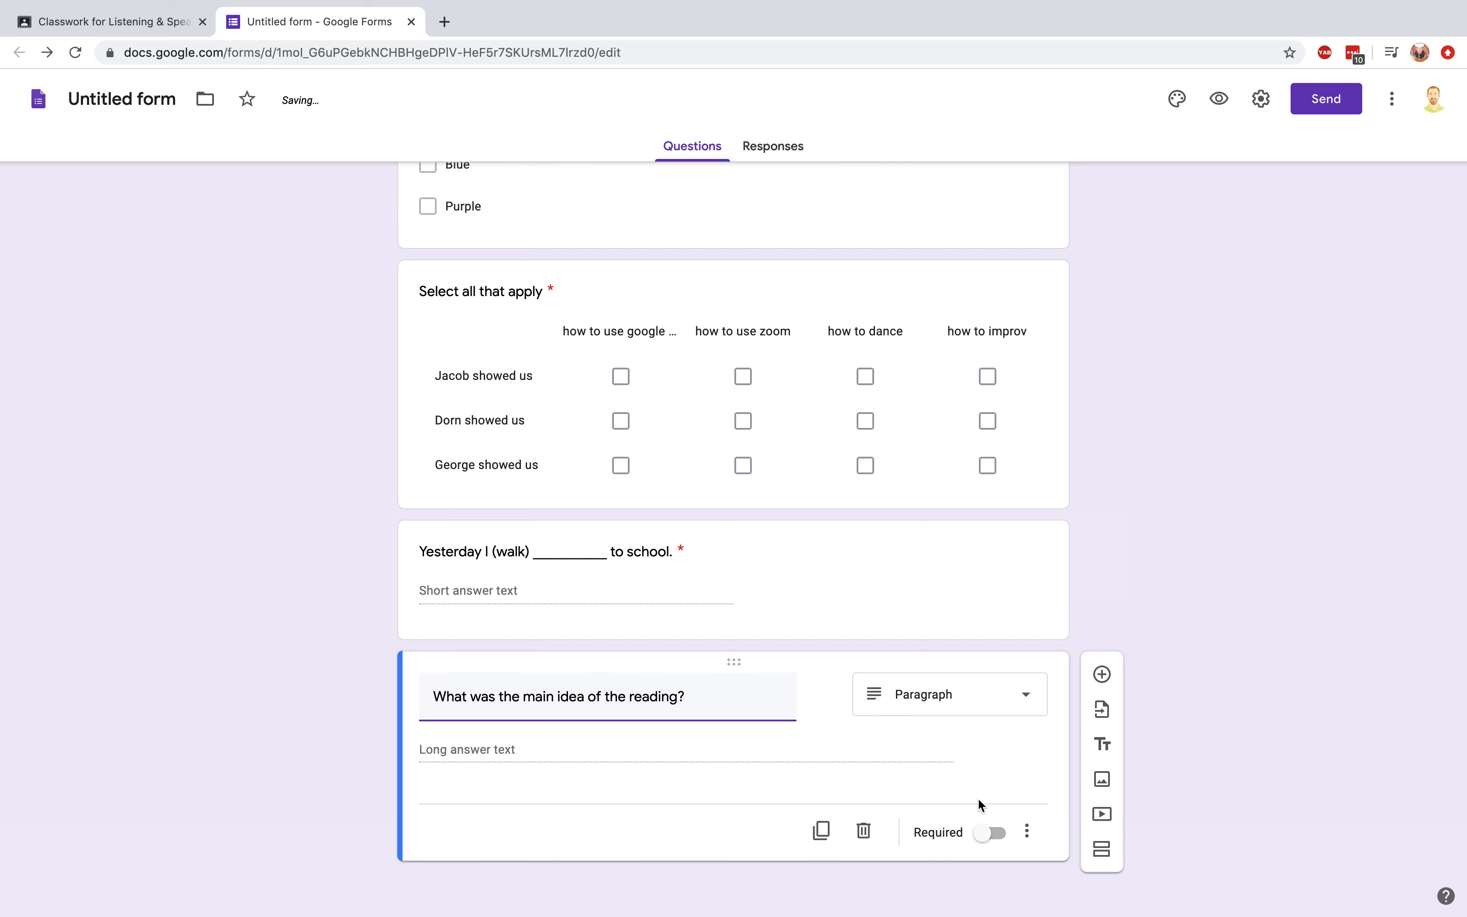
pyautogui.click(993, 833)
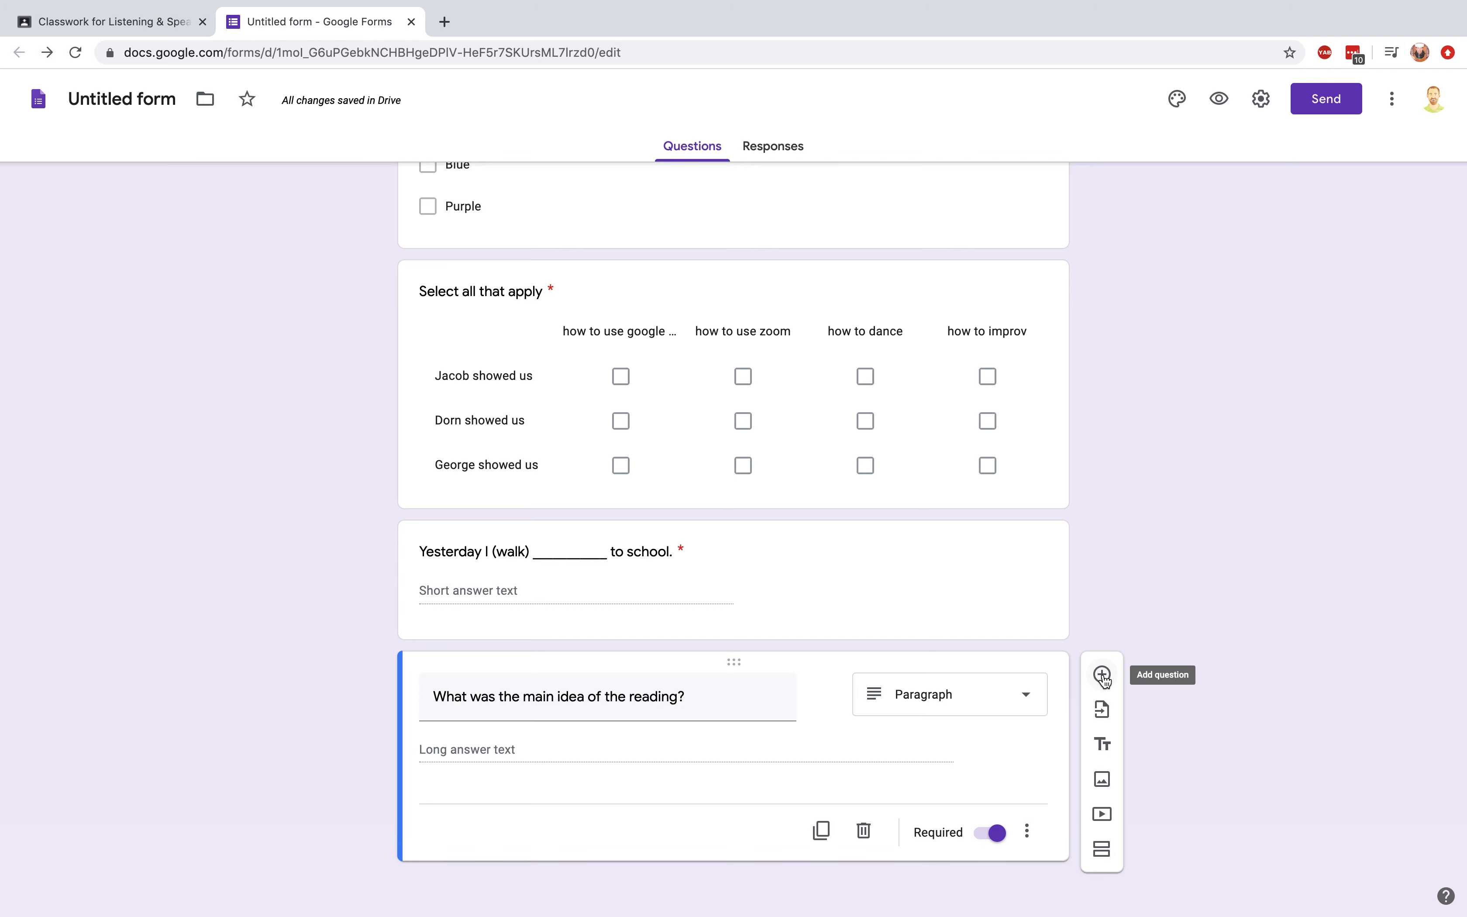
# - View the form's responses page and return to the list of questions
pyautogui.scroll(15, 962, 471)
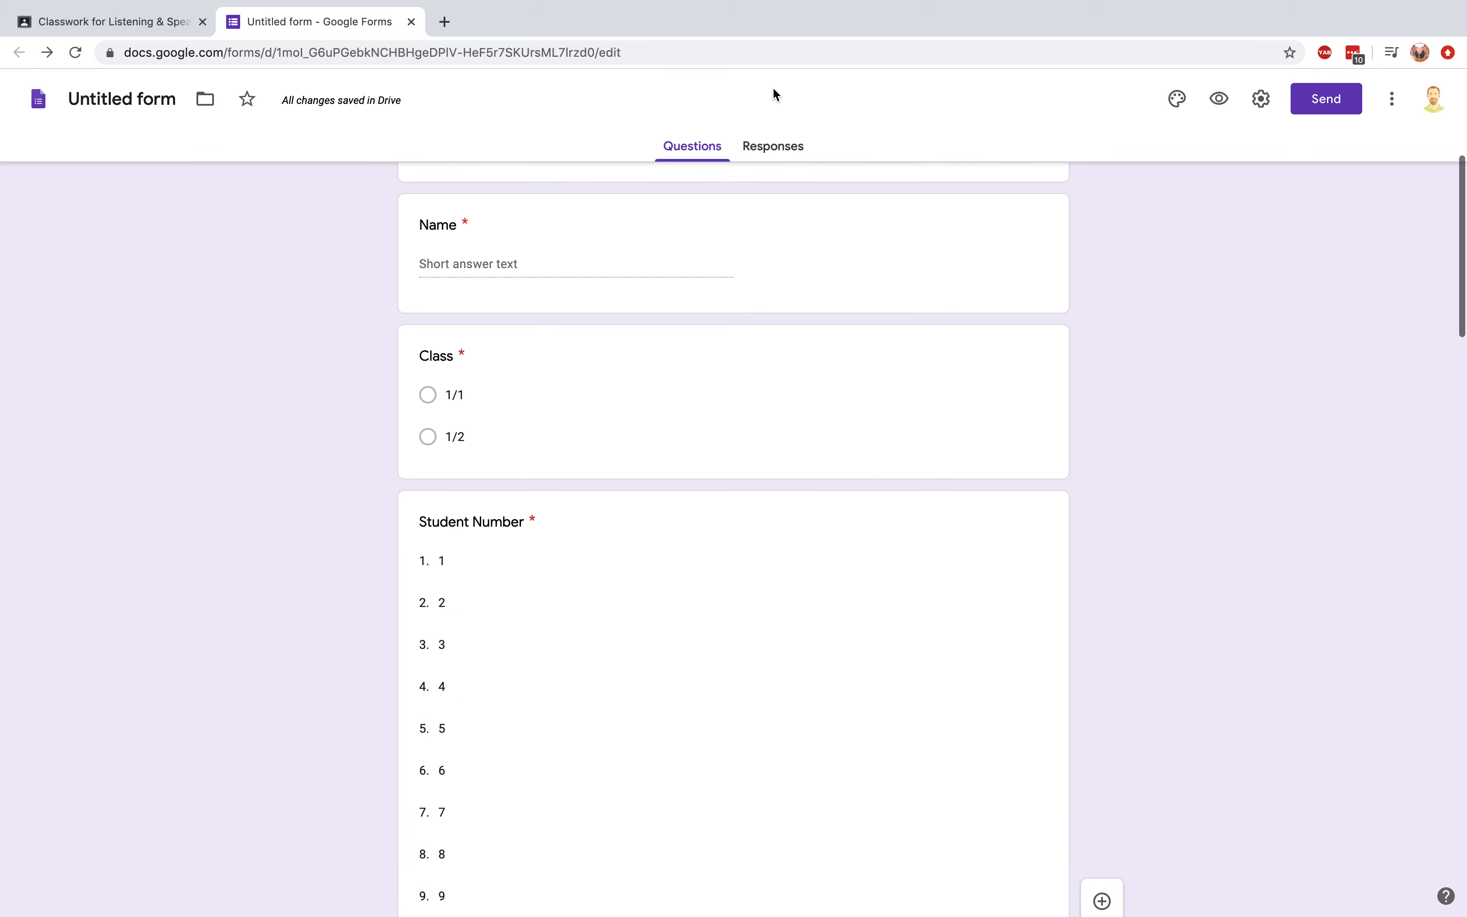
pyautogui.scroll(3, 779, 386)
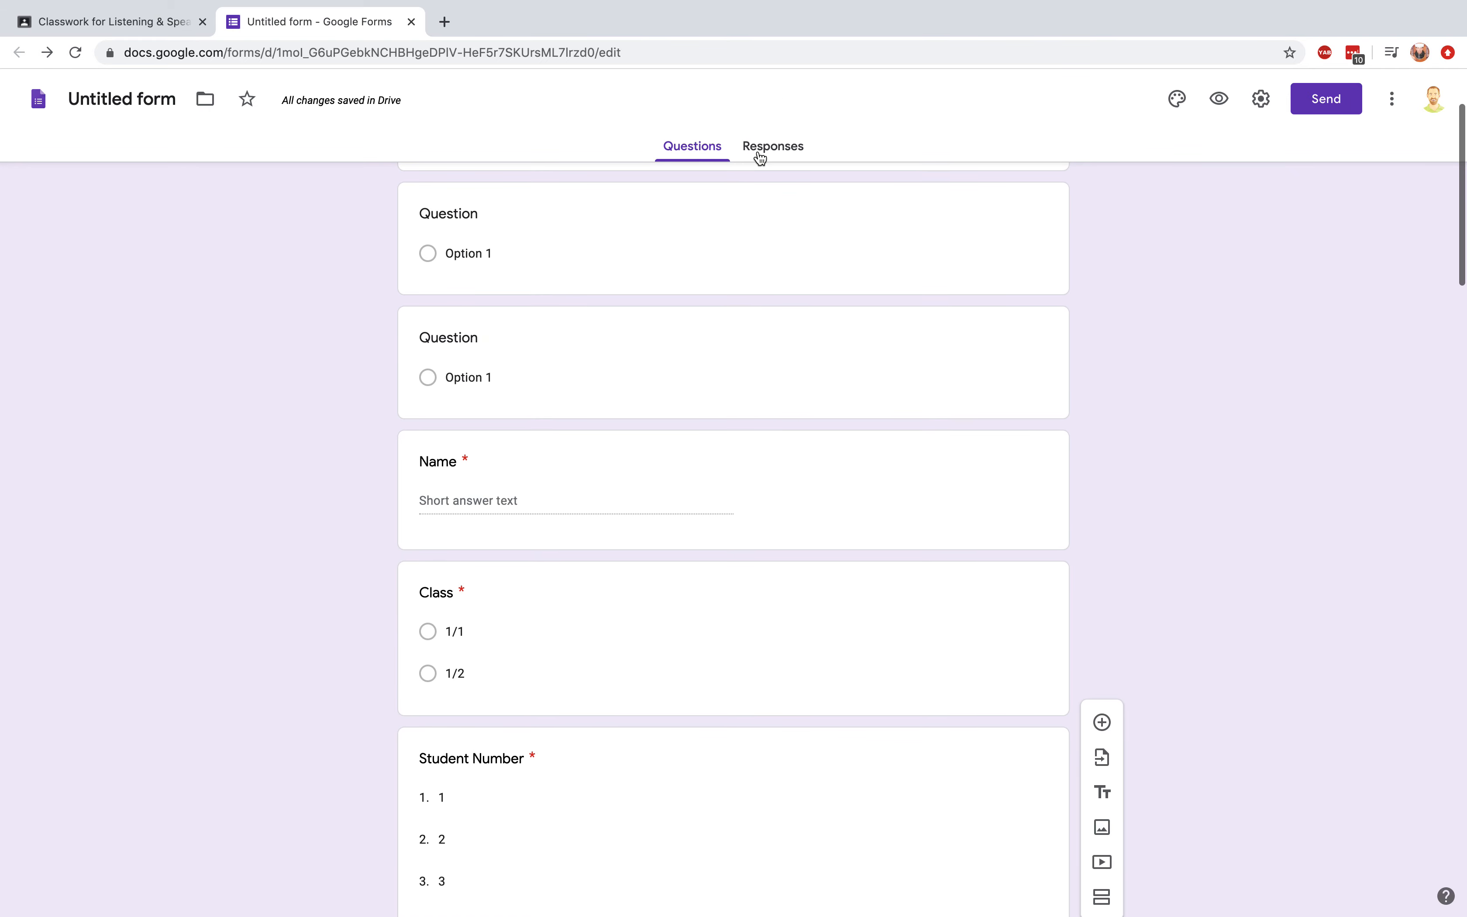
pyautogui.click(752, 148)
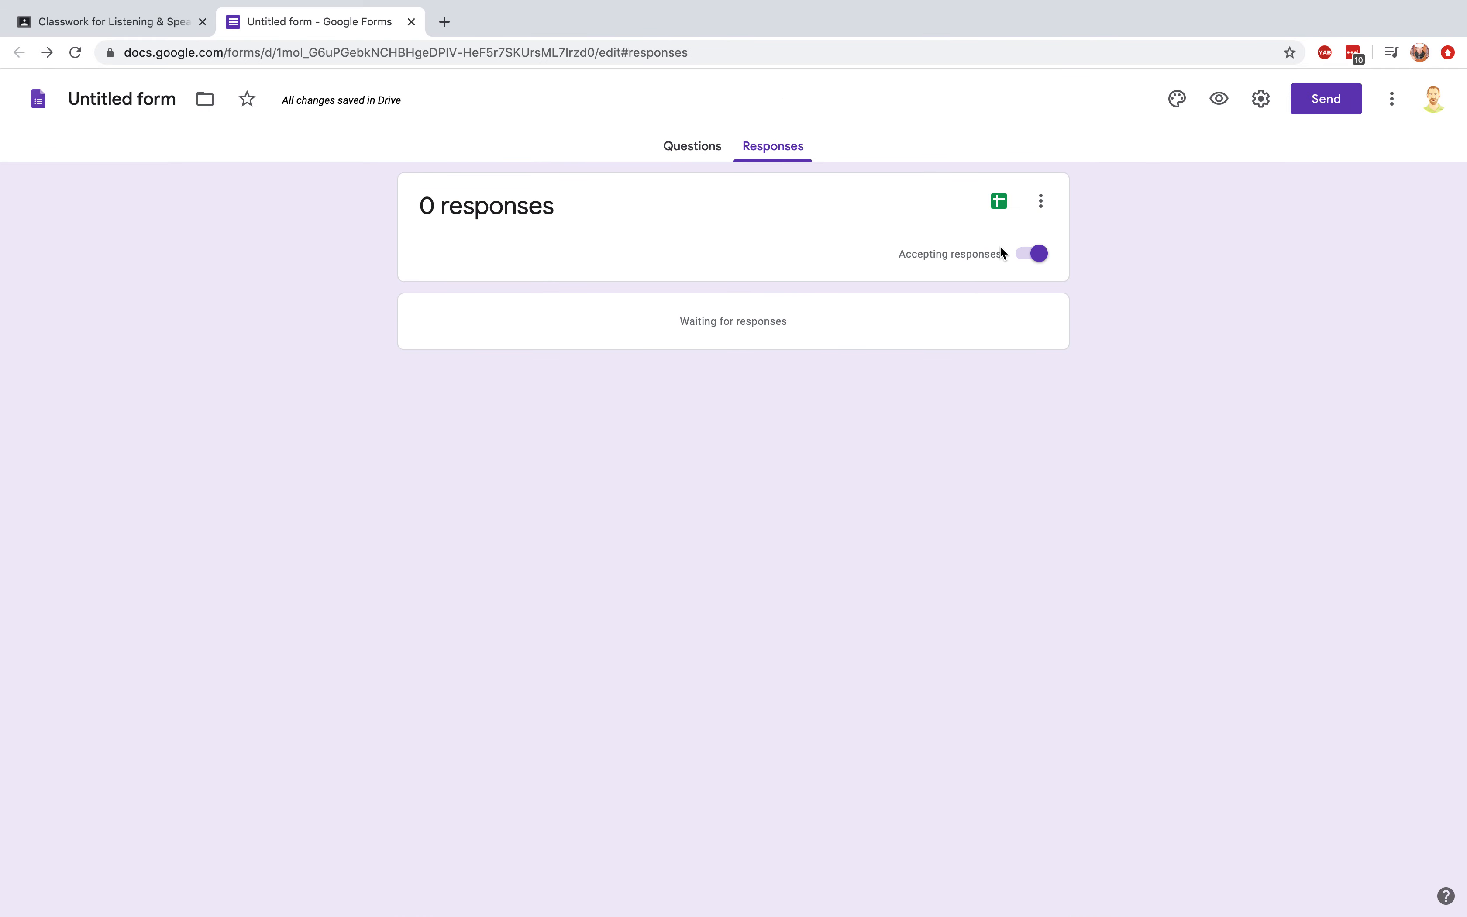
pyautogui.click(690, 151)
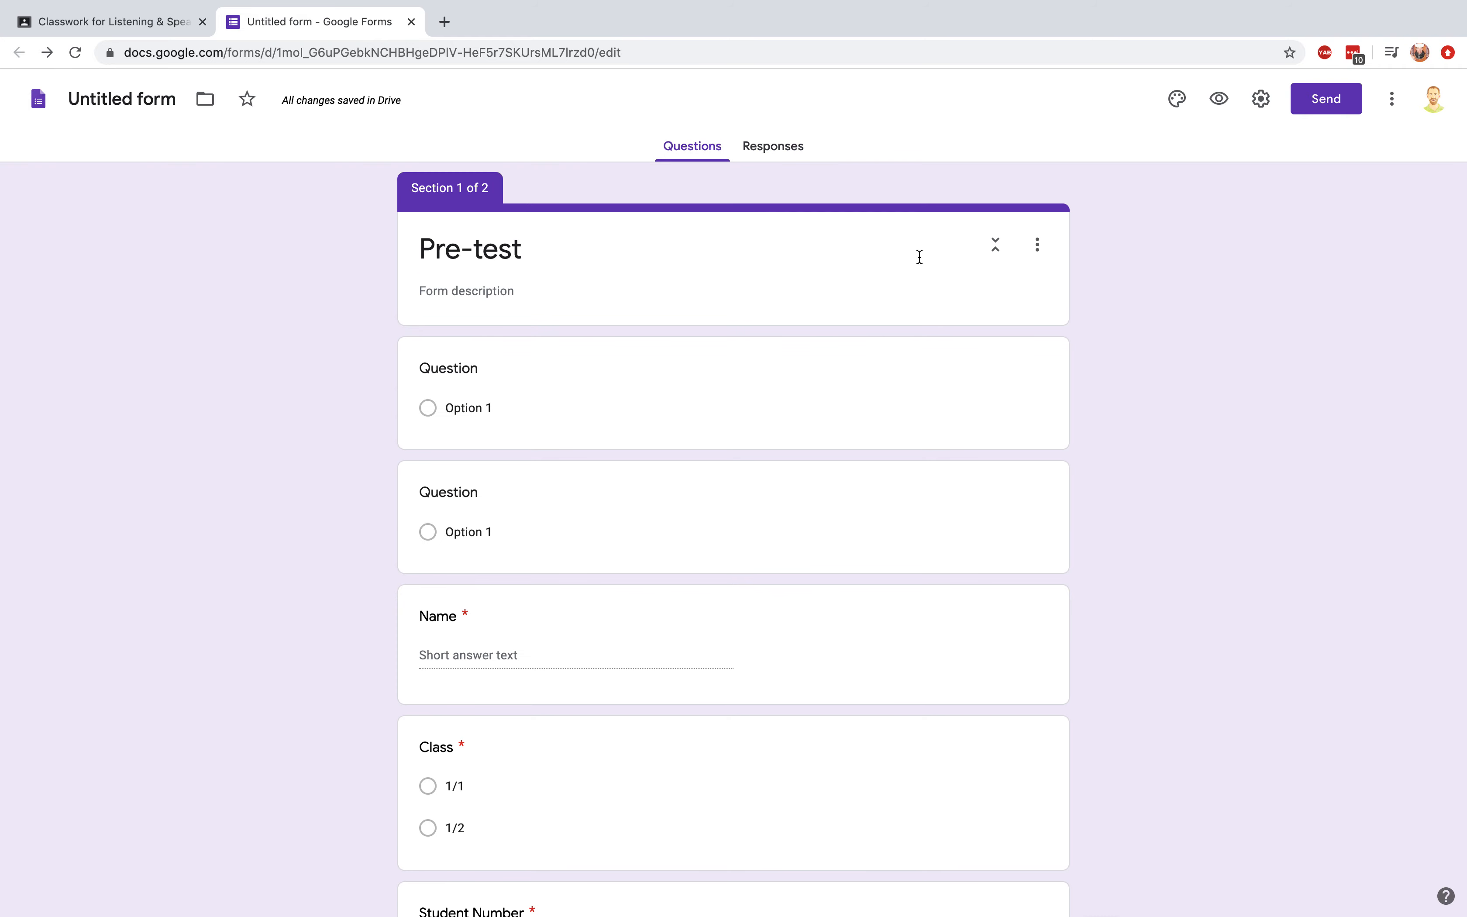
# - Make the form a quiz whose grades are released later, after manual review, and save the settings
pyautogui.click(1261, 99)
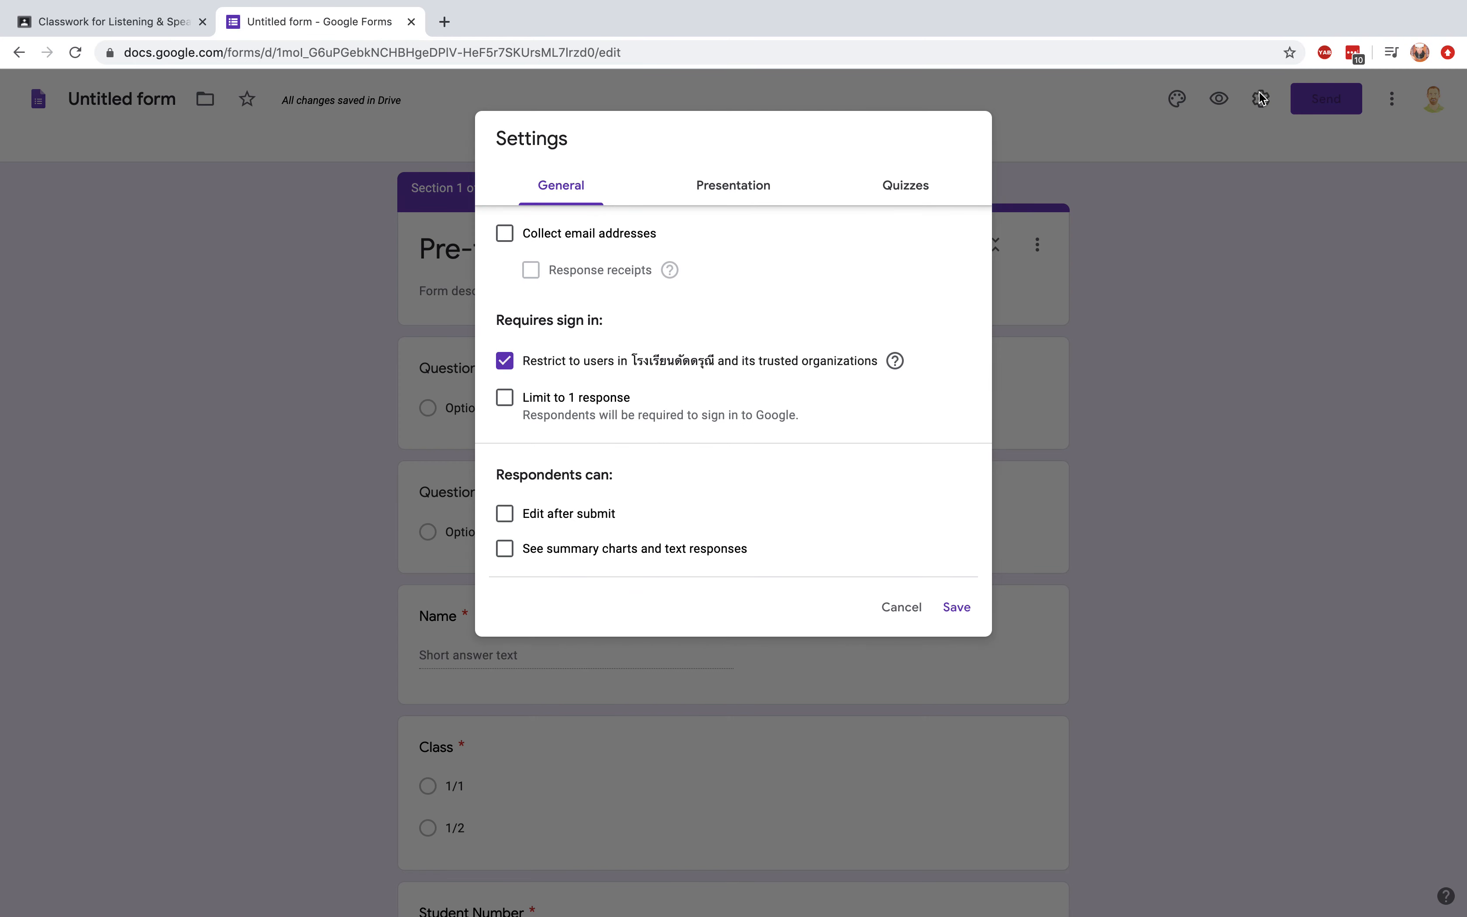
pyautogui.click(902, 188)
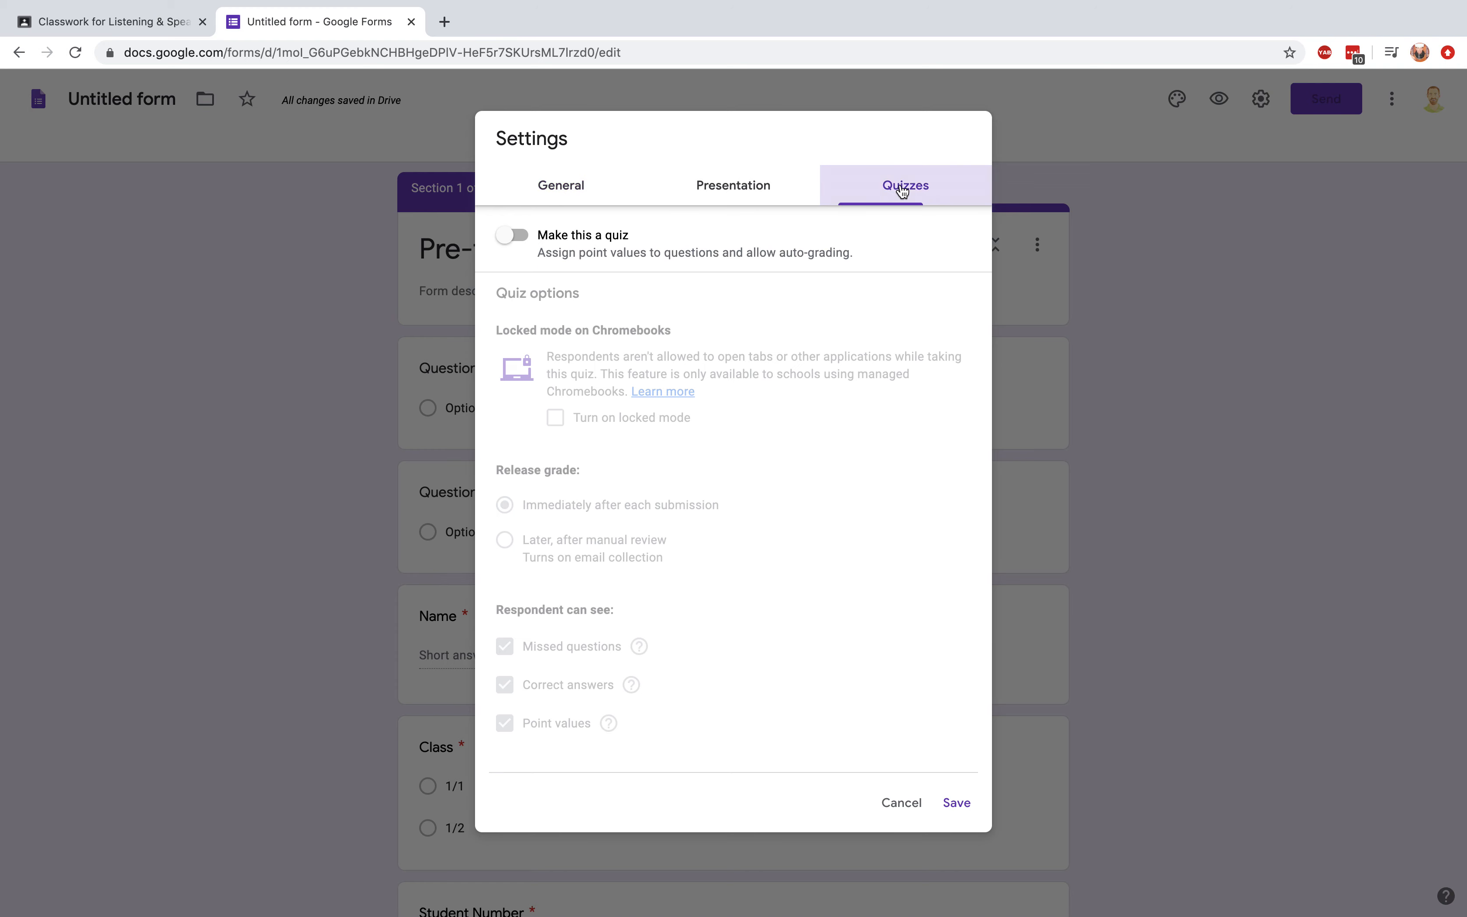
pyautogui.click(512, 235)
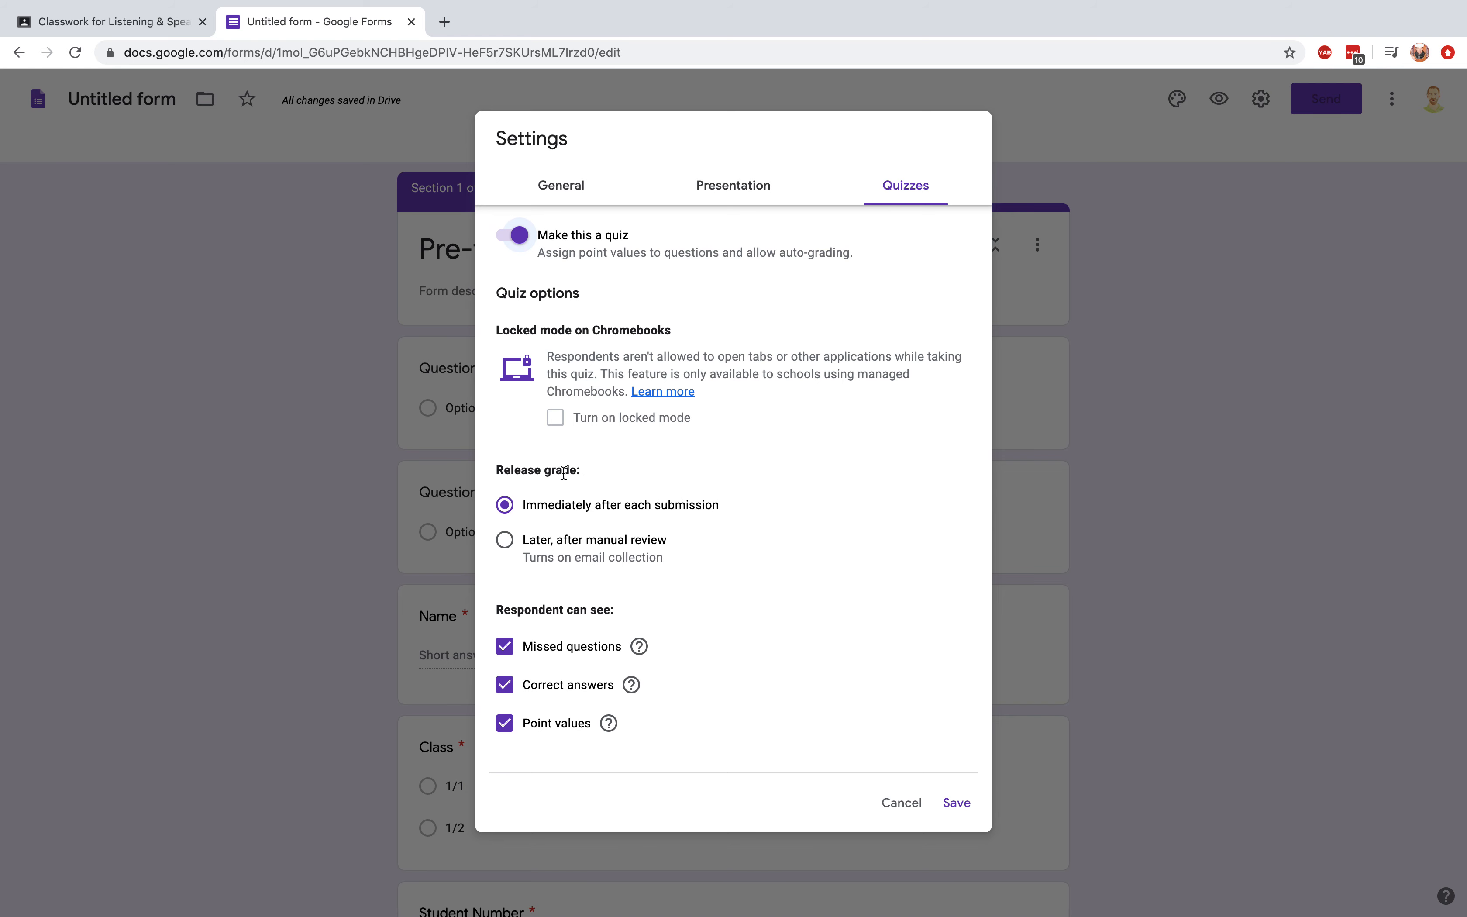
pyautogui.click(504, 540)
pyautogui.click(955, 804)
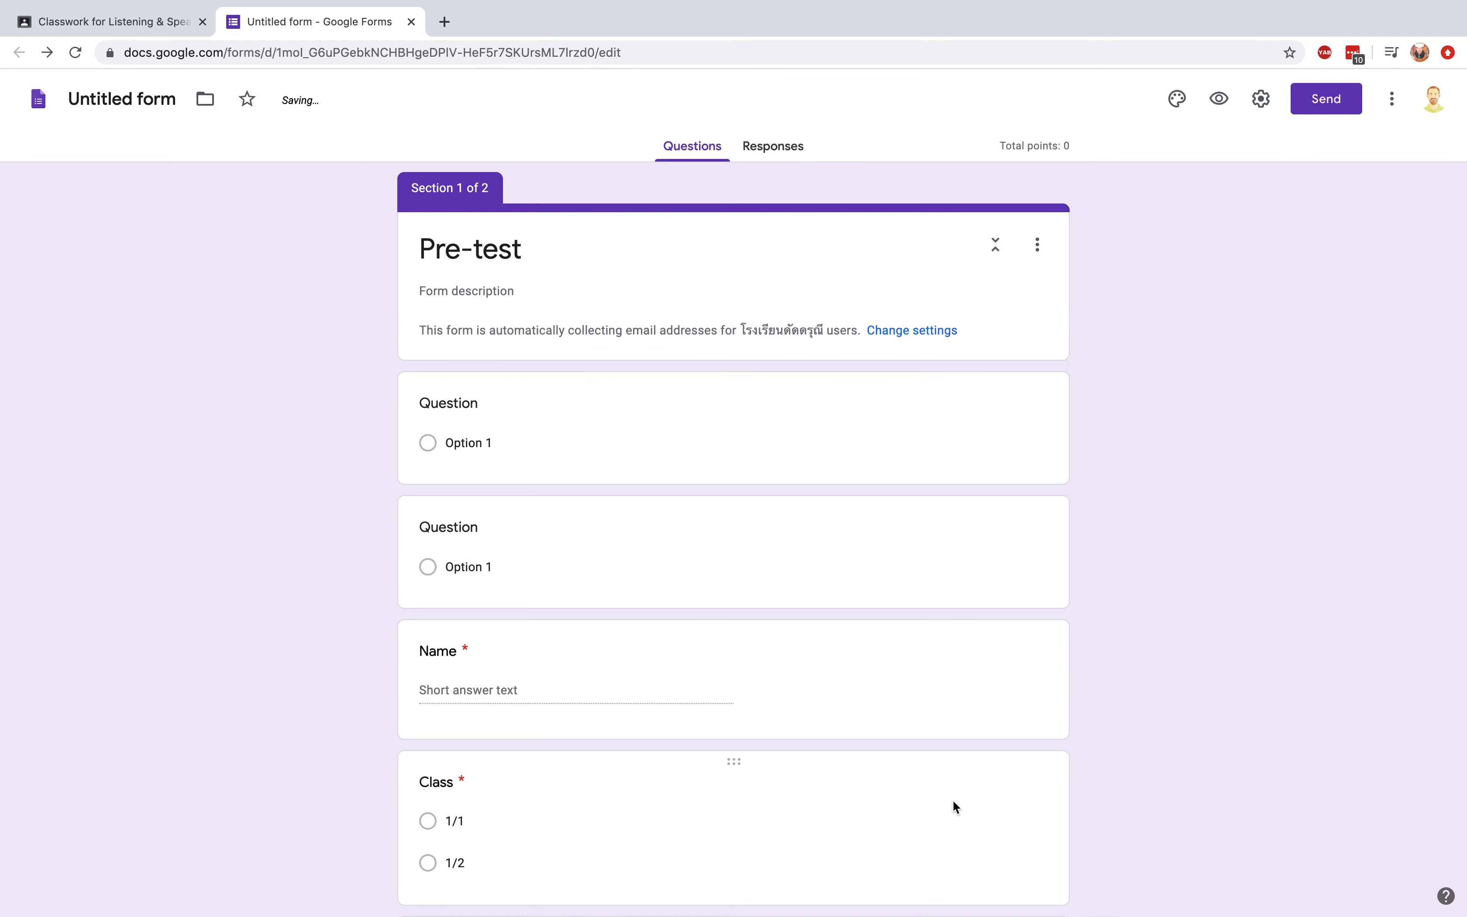
pyautogui.scroll(-20, 672, 573)
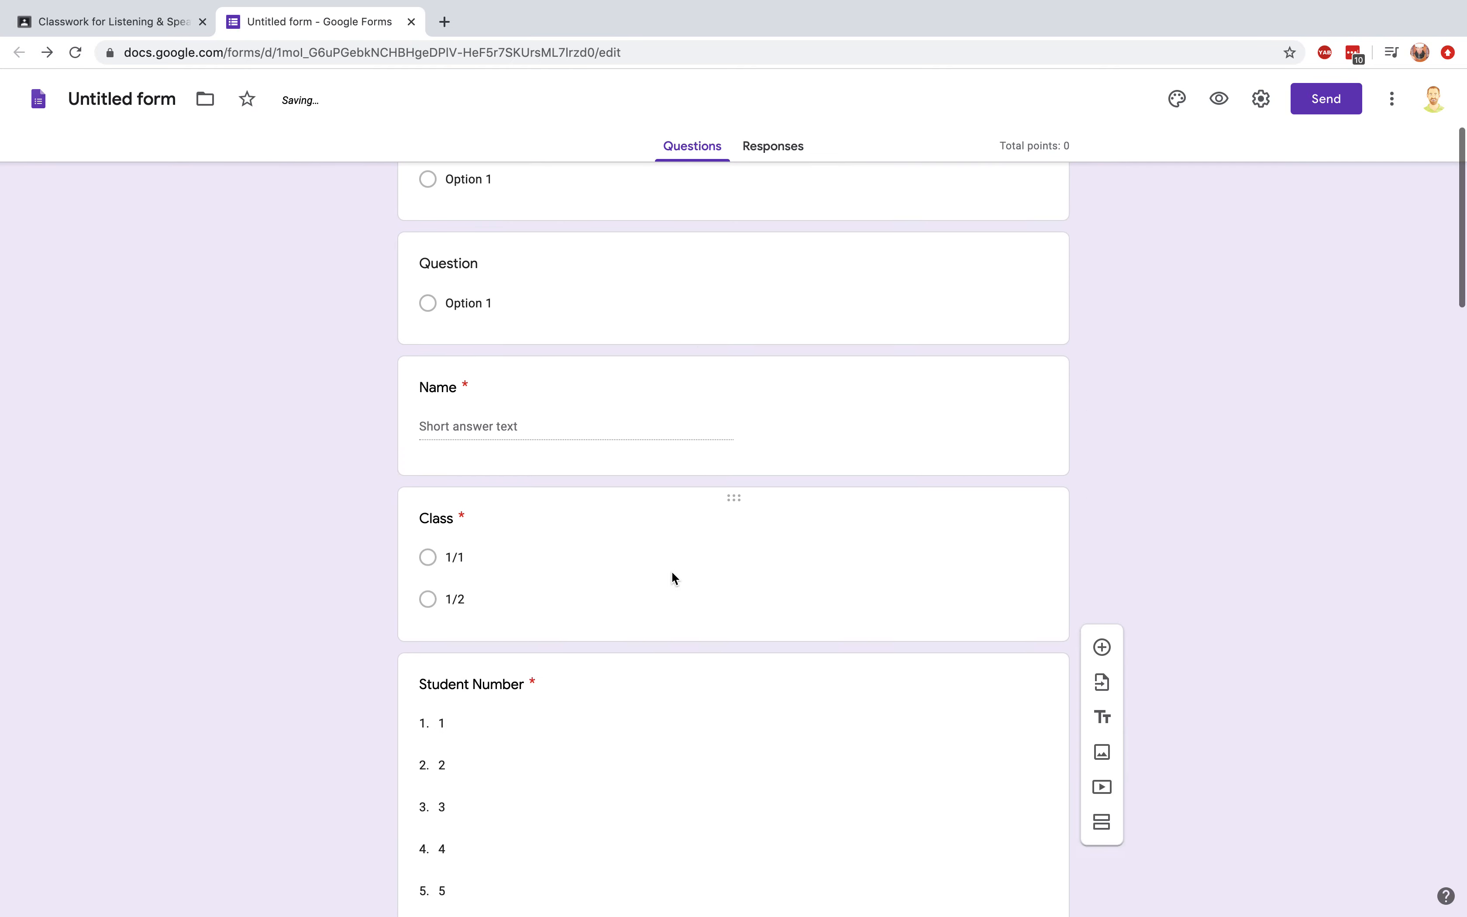
# - Set the answer key of the "Hi my name" multiple choice question to "is", worth 1 point
pyautogui.scroll(-3, 671, 573)
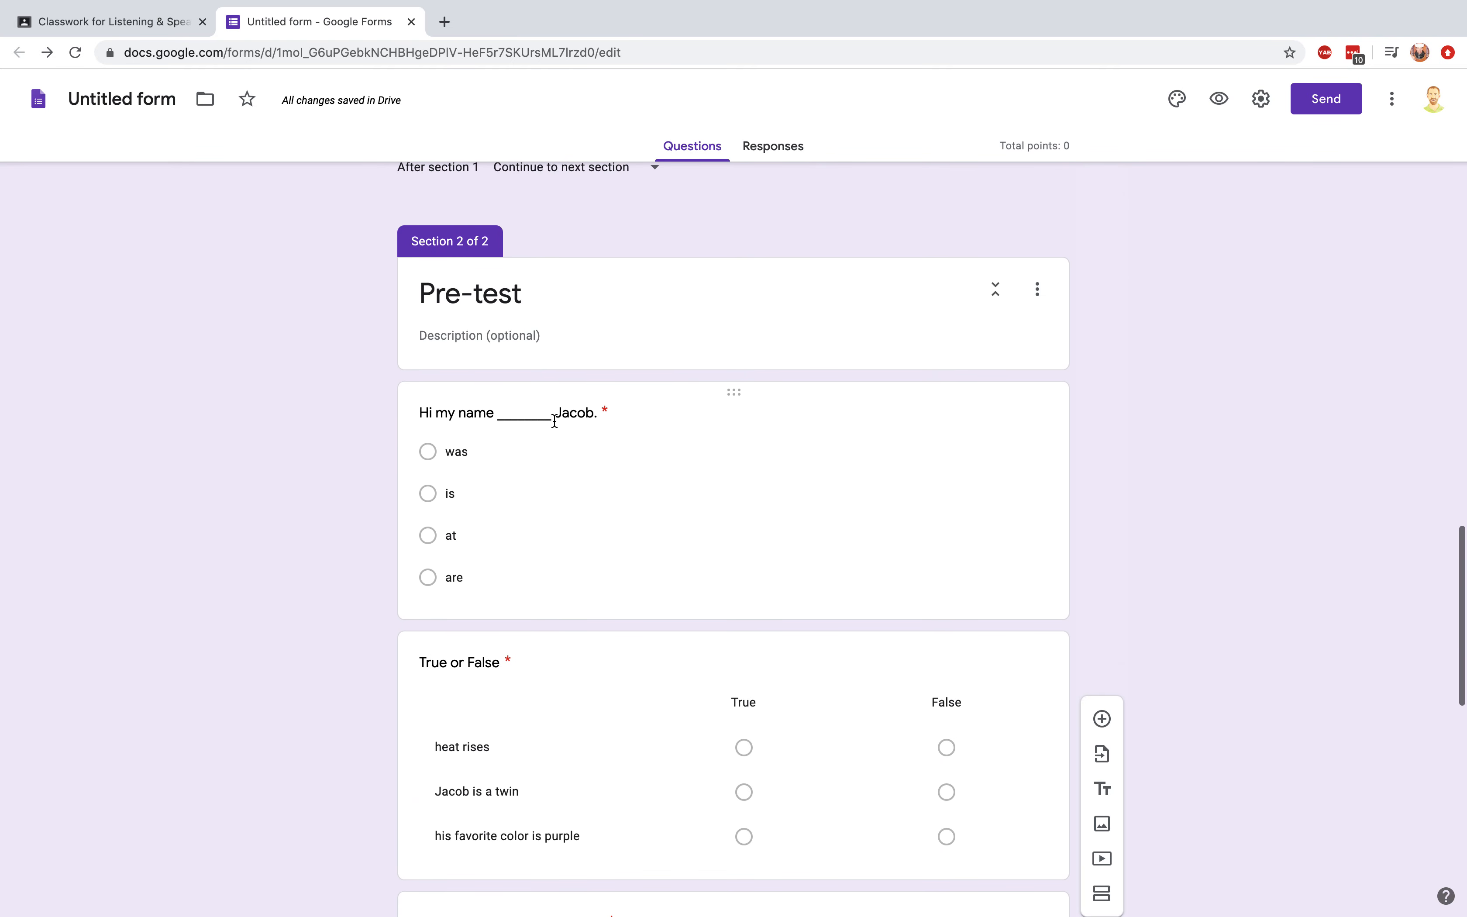
pyautogui.click(597, 590)
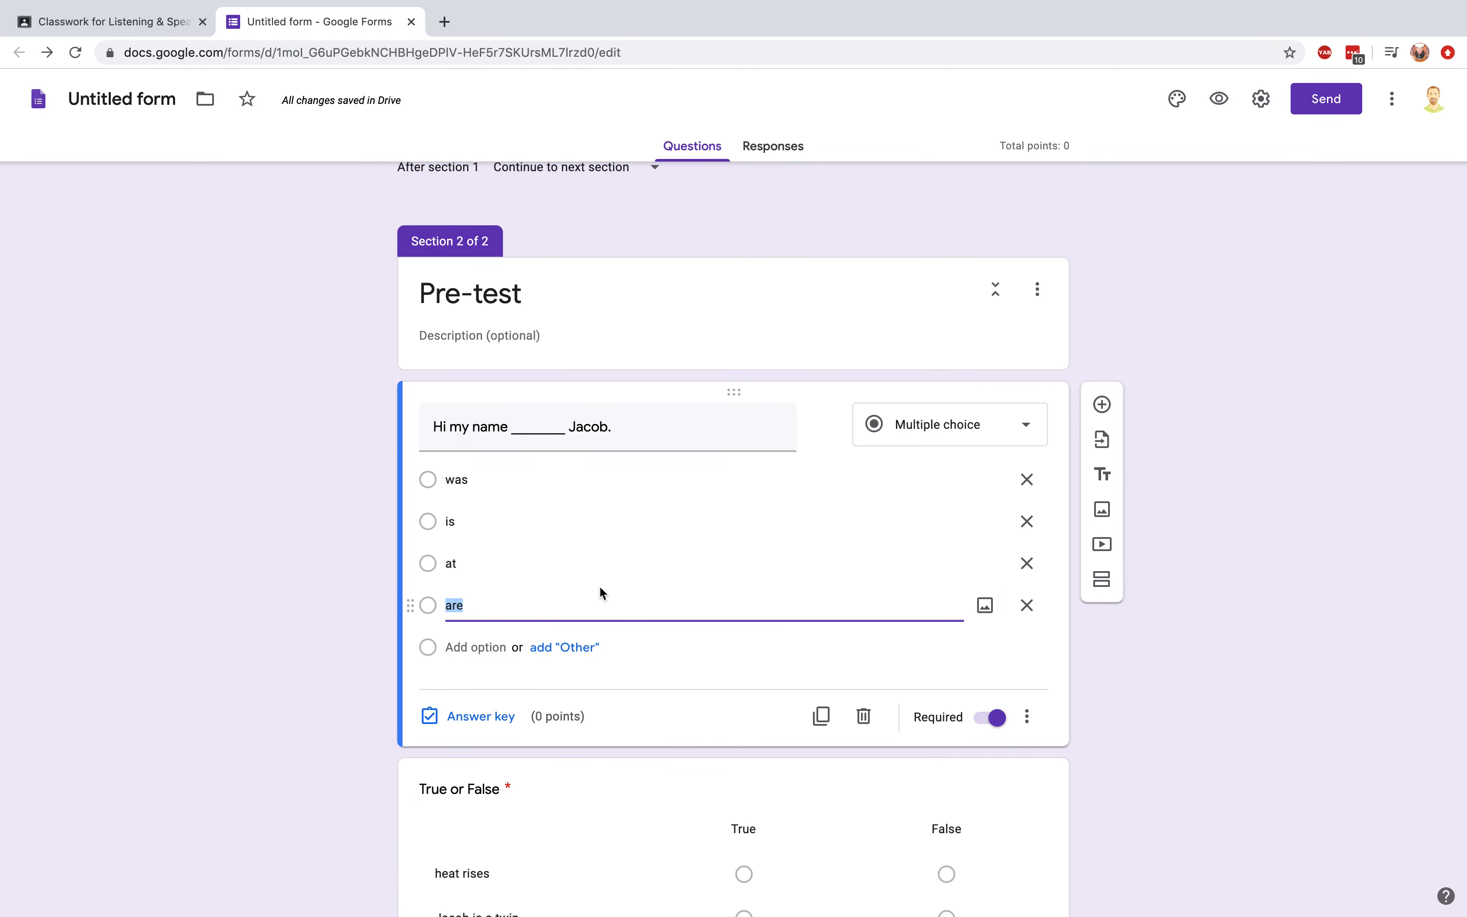
pyautogui.click(456, 717)
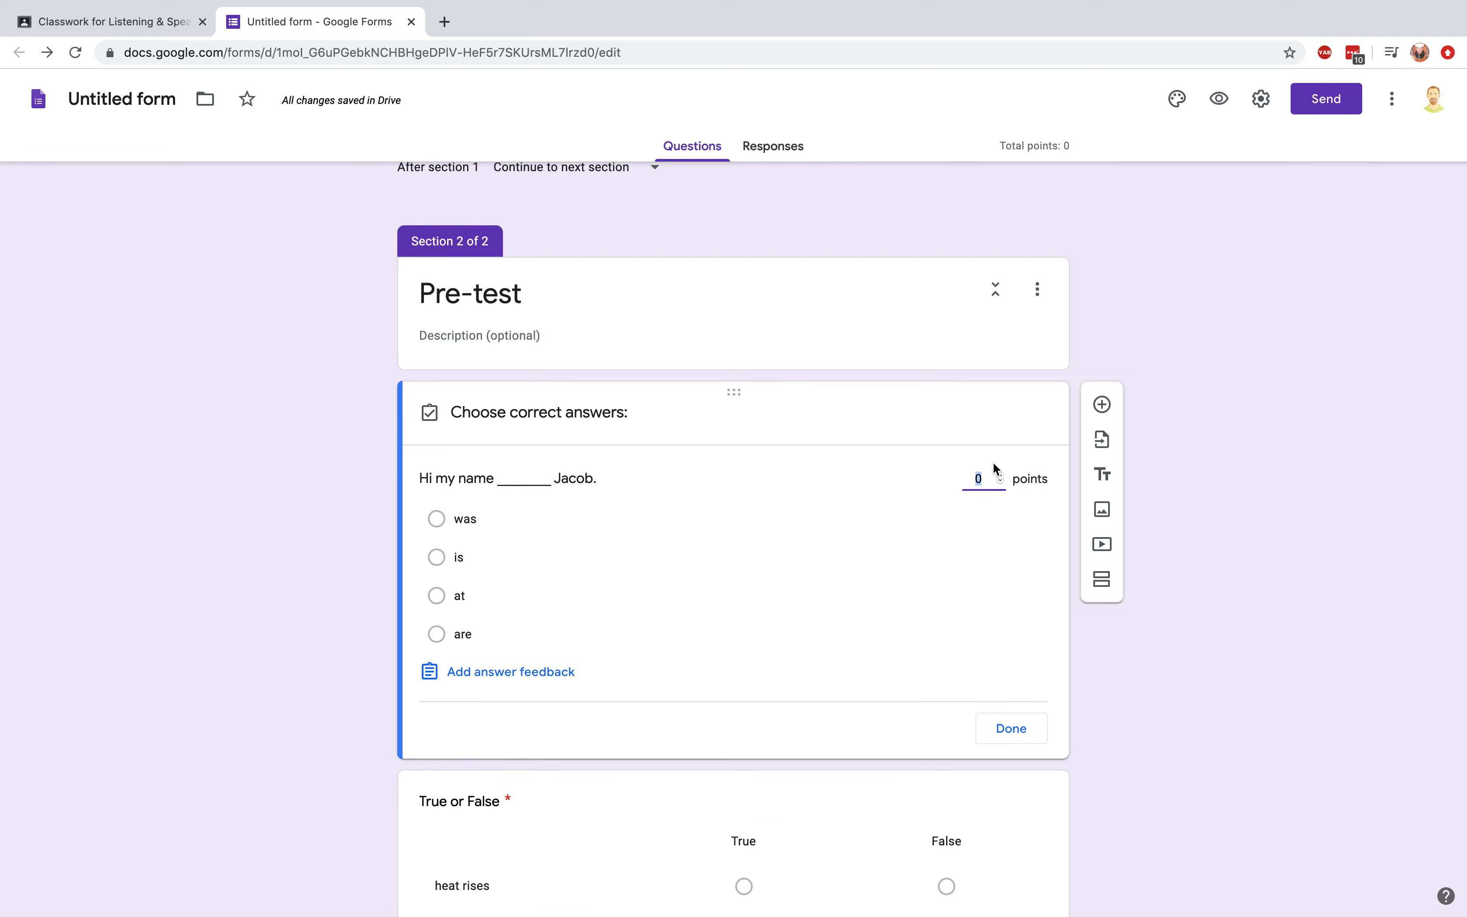
pyautogui.click(1001, 474)
pyautogui.click(437, 557)
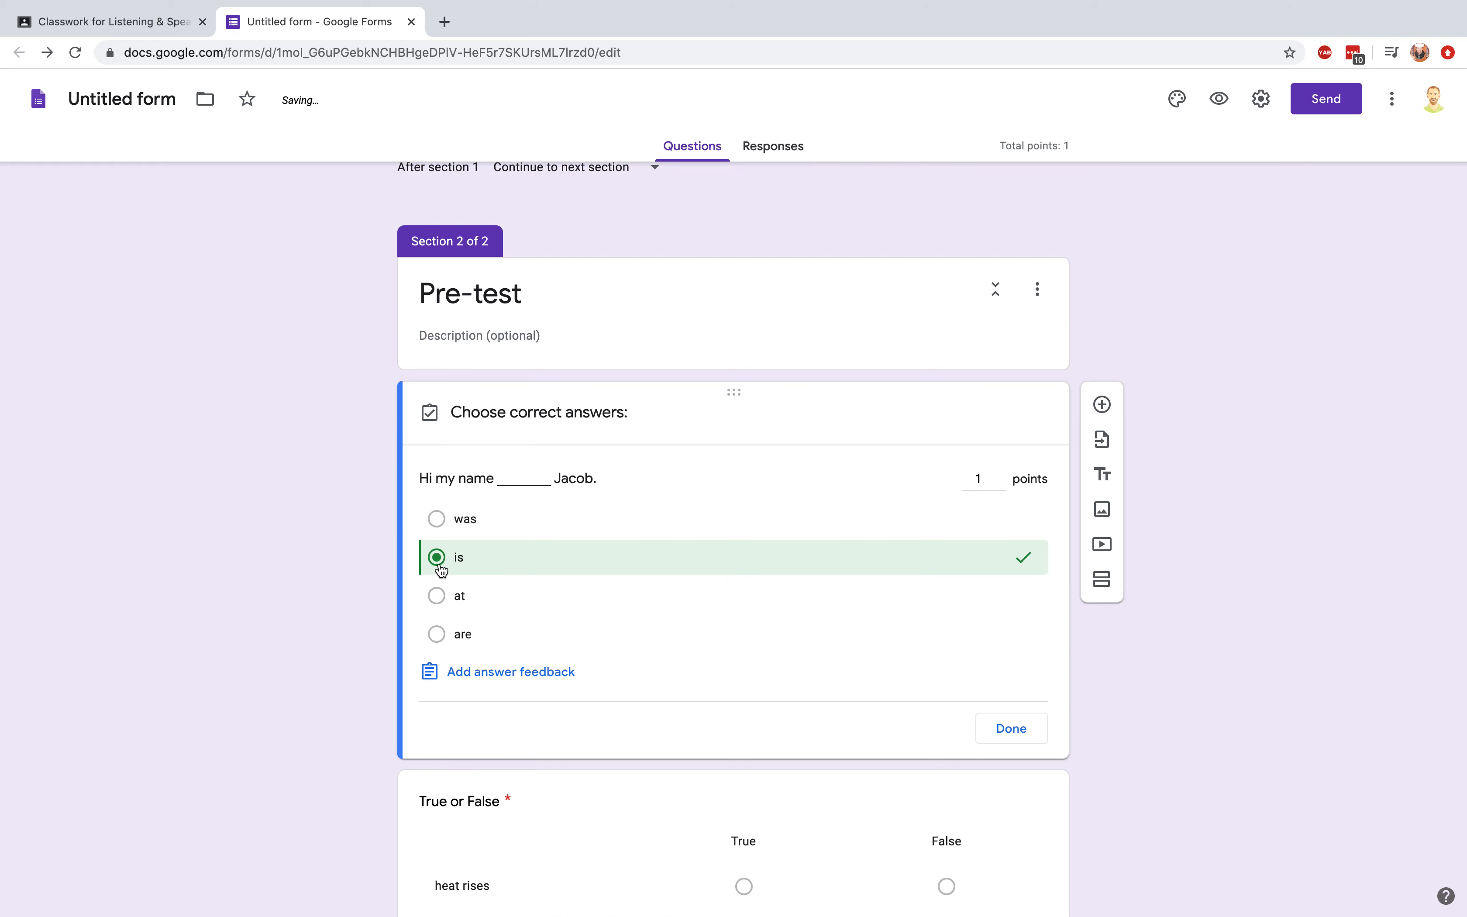
pyautogui.click(1005, 728)
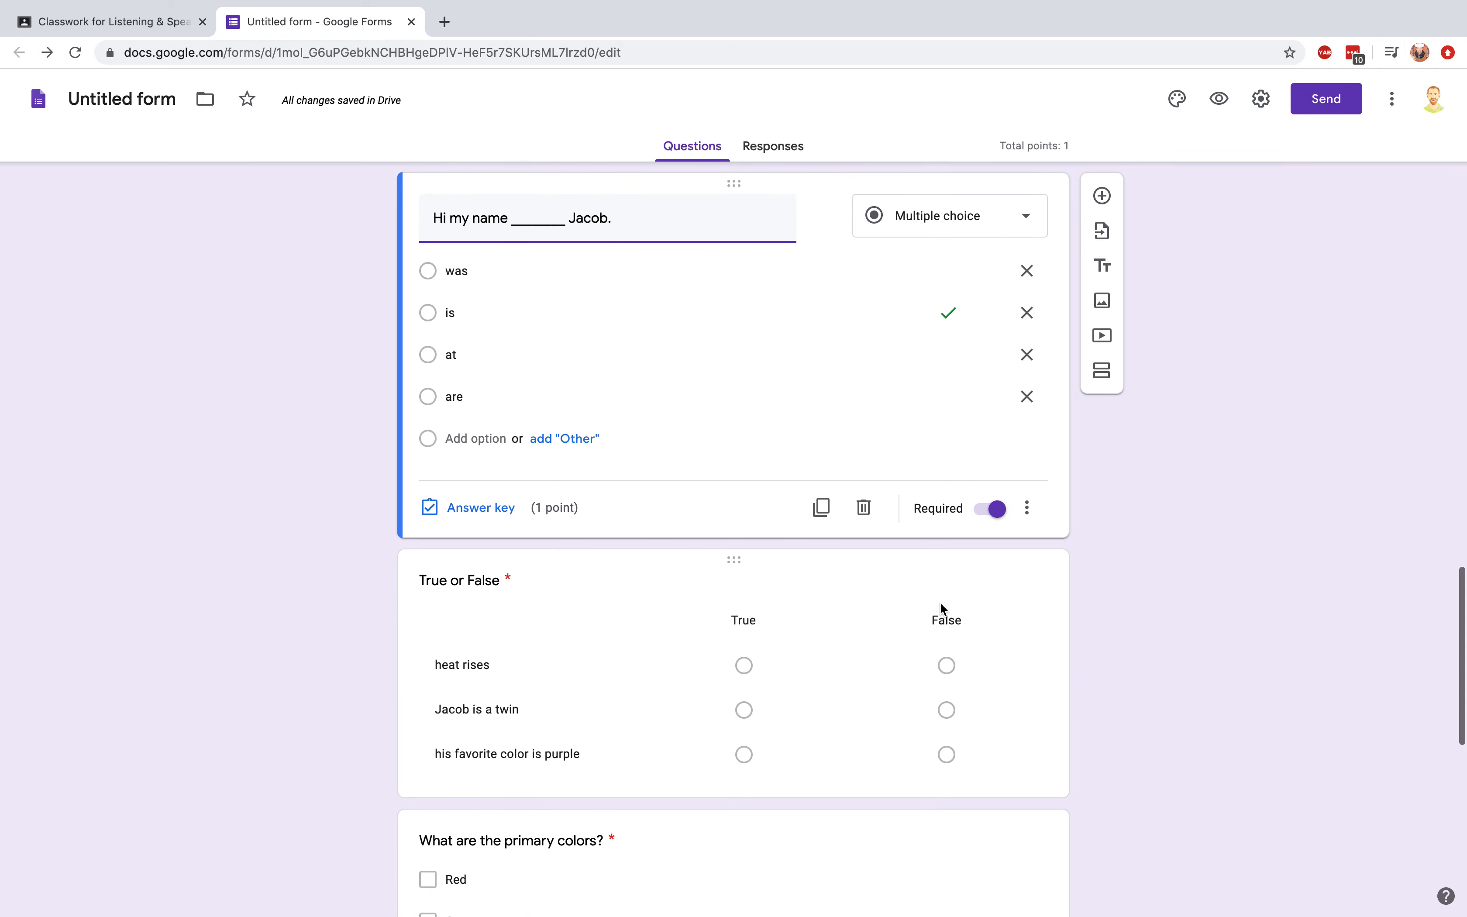
# - Key the True or False grid with heat rises and the twin statement true, the favorite color statement false, 1 point per row
pyautogui.click(677, 602)
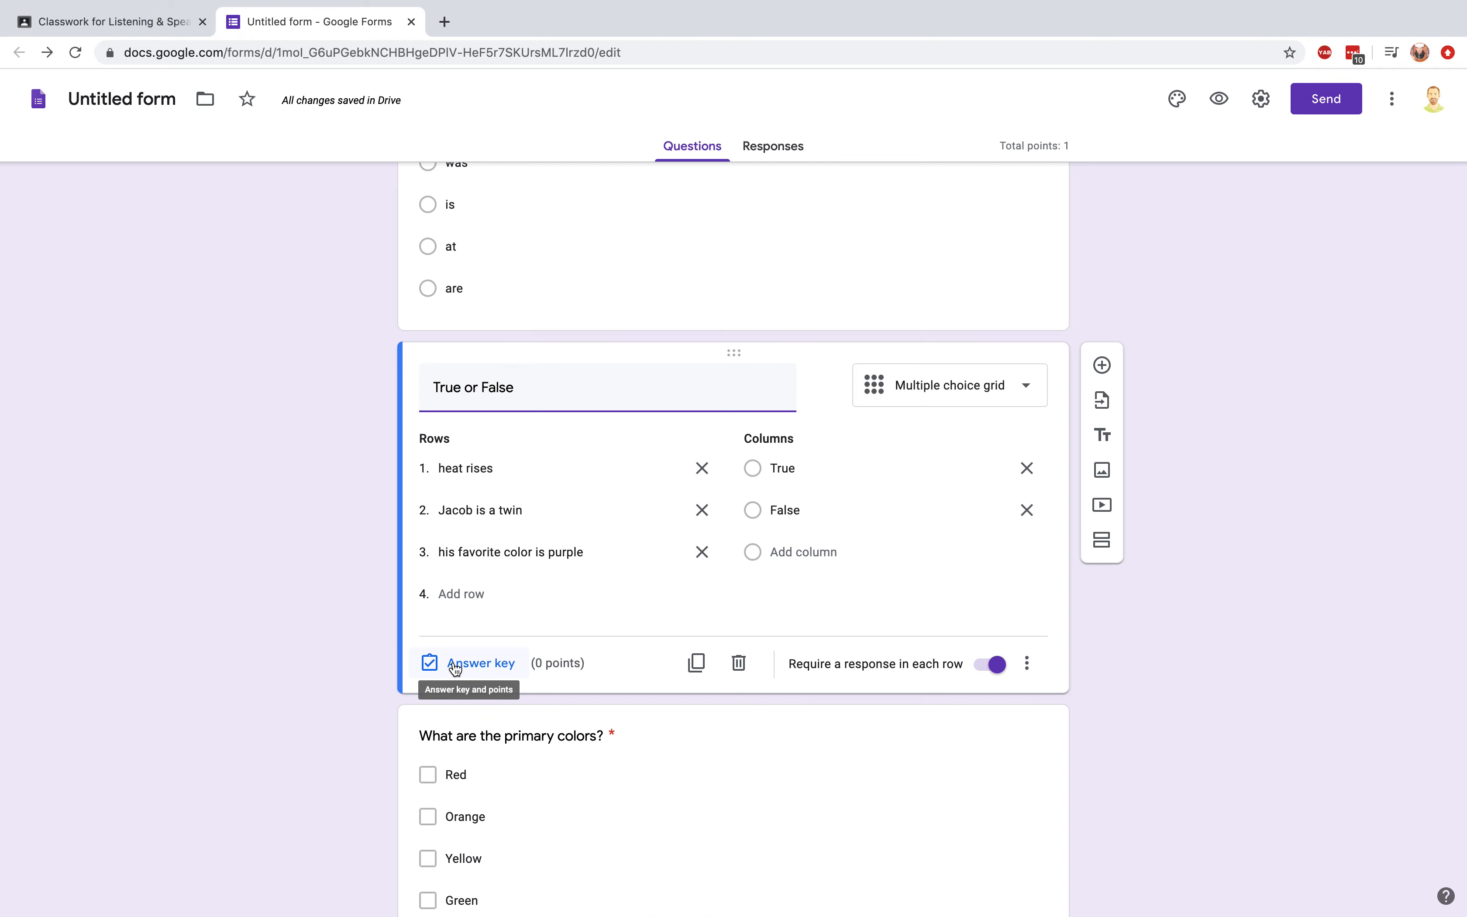
pyautogui.click(456, 667)
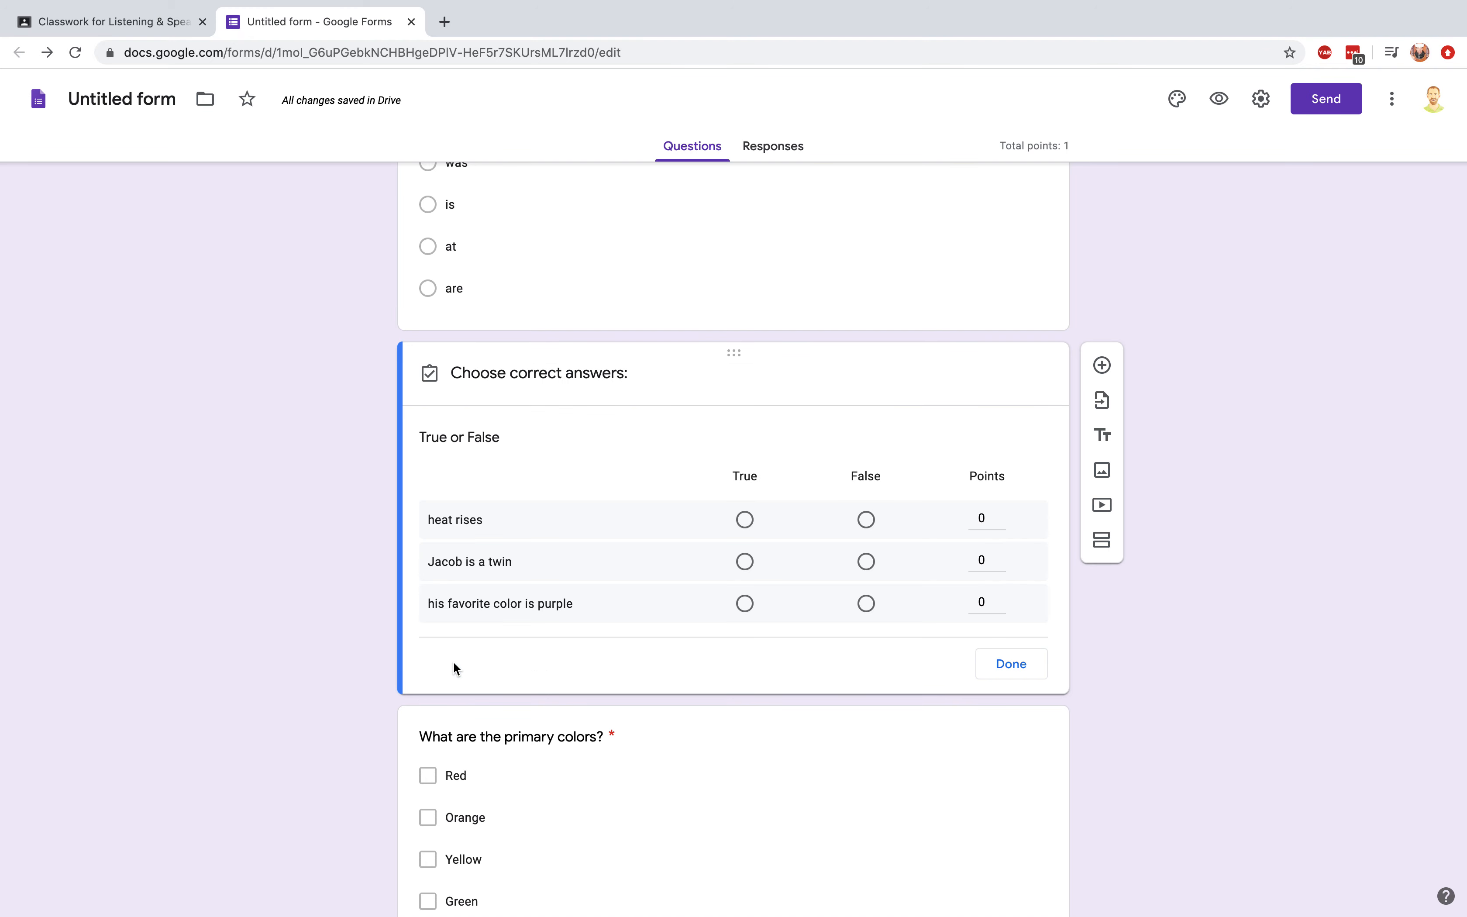
pyautogui.click(746, 521)
pyautogui.click(743, 564)
pyautogui.click(868, 608)
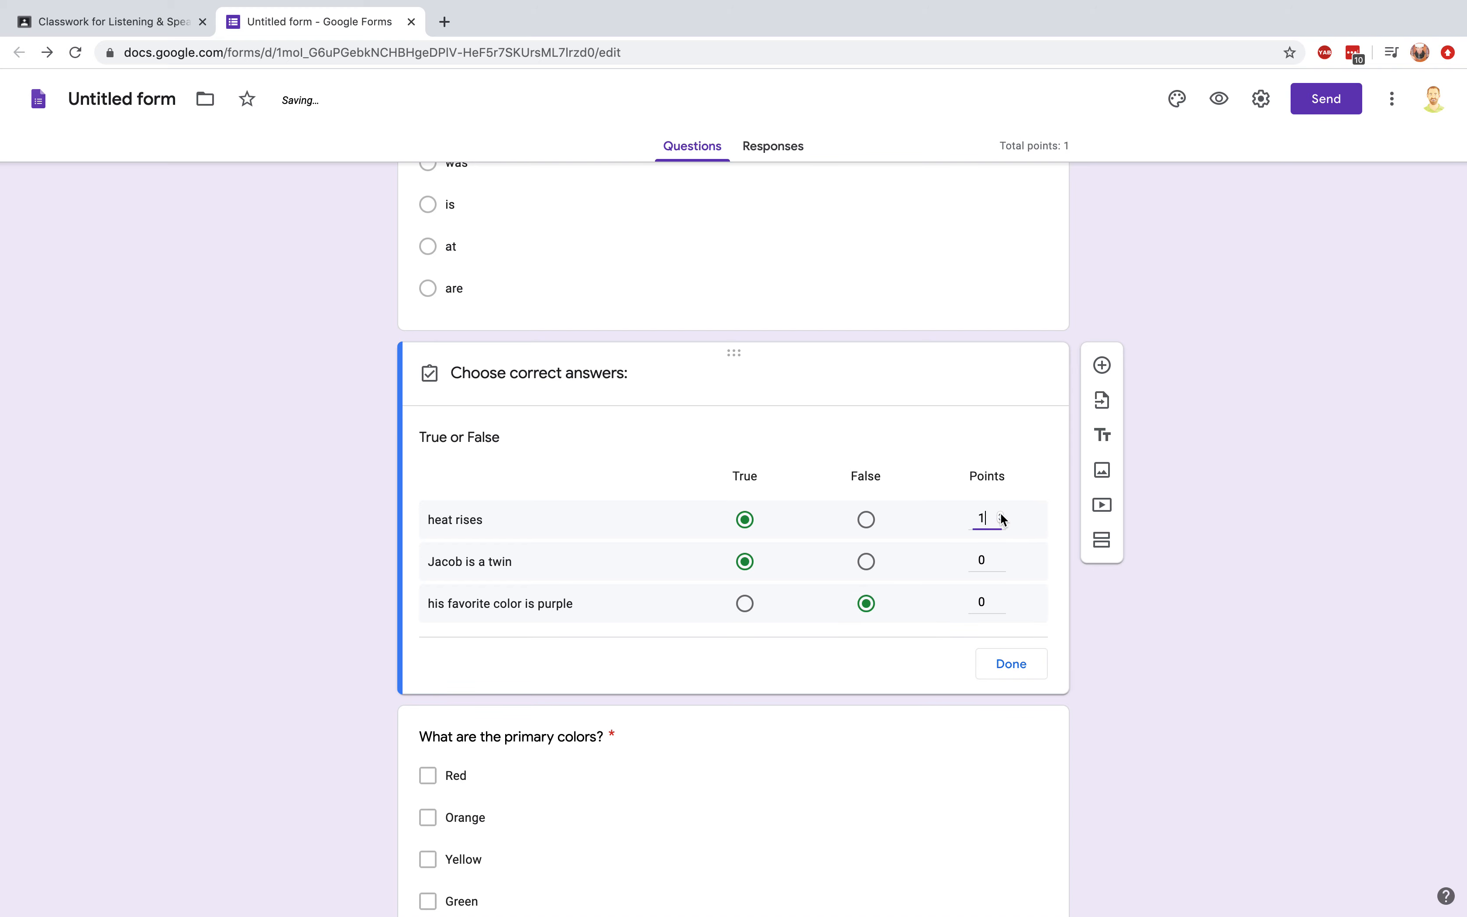
pyautogui.click(1001, 556)
pyautogui.click(1010, 664)
# - Mark Red, Yellow and Blue as the correct answers to the primary colors question, worth 1 point
pyautogui.scroll(-6, 778, 649)
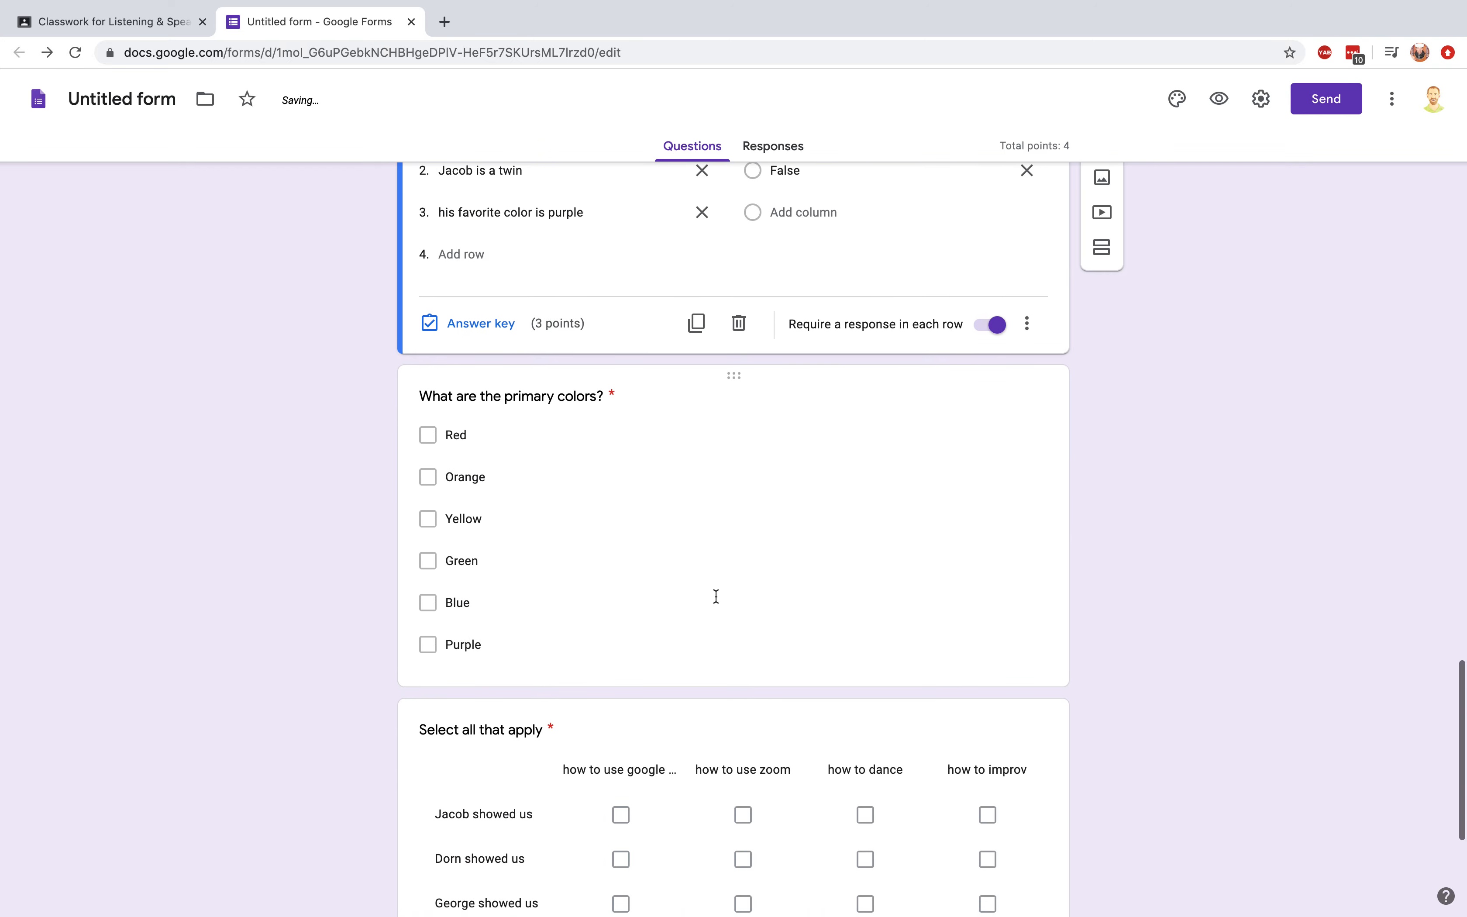
pyautogui.click(650, 571)
pyautogui.doubleClick(440, 362)
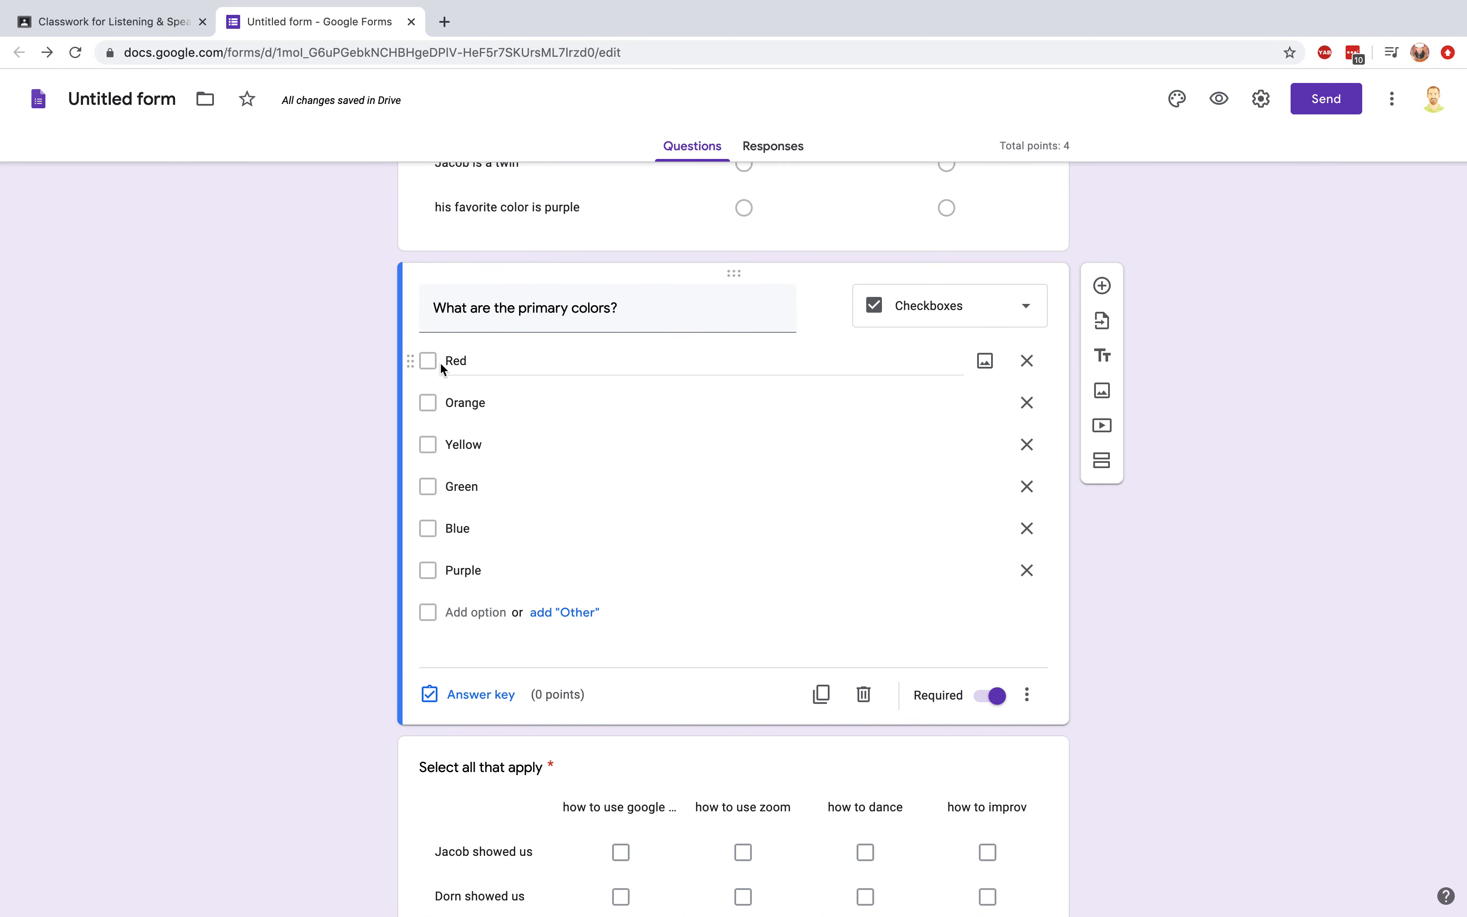
pyautogui.click(448, 695)
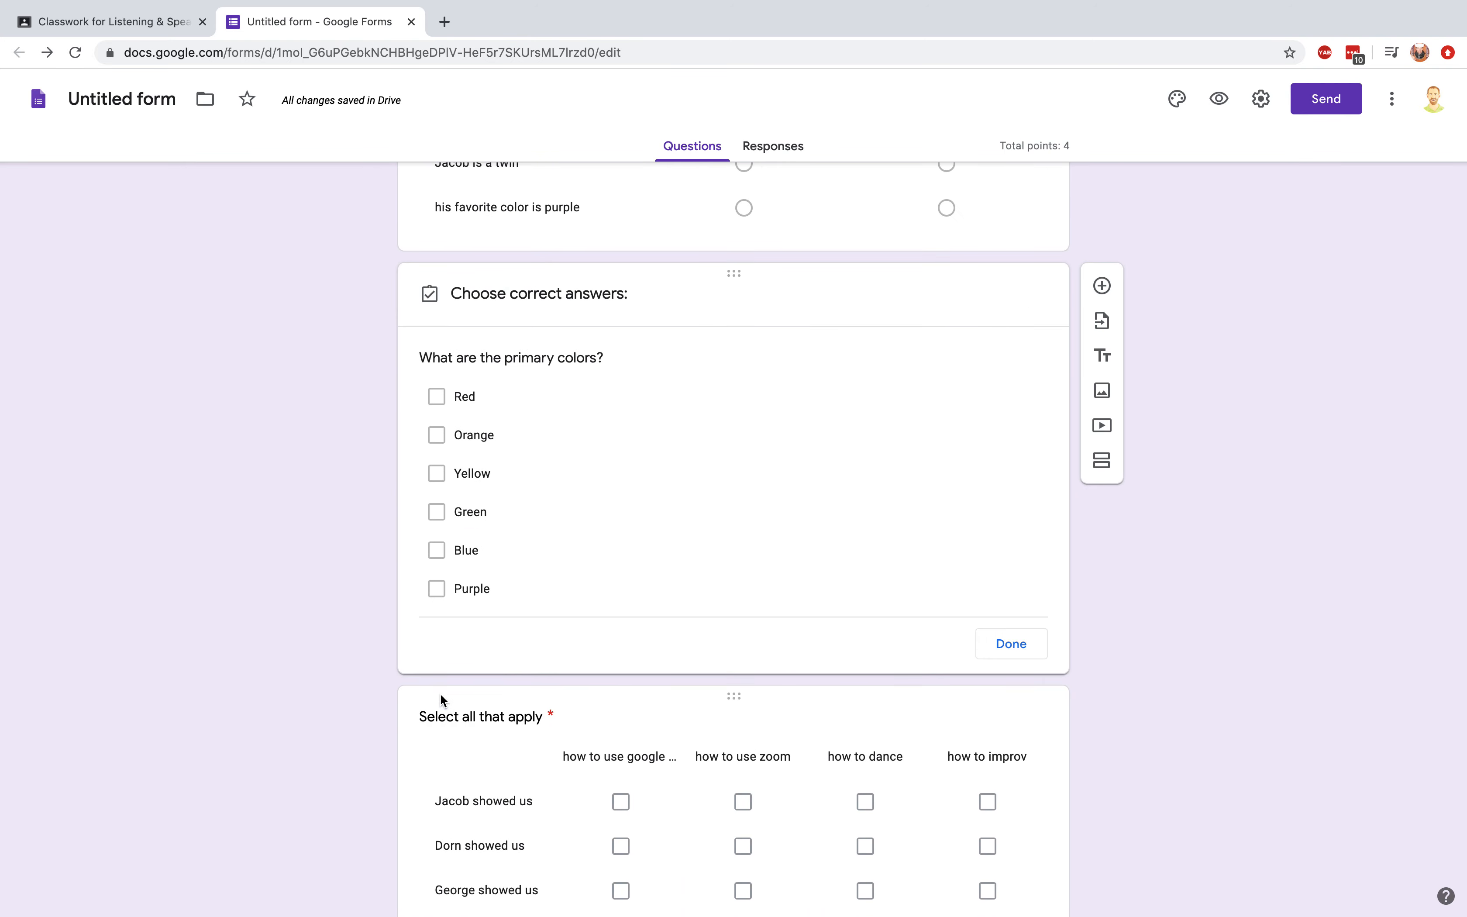
pyautogui.click(435, 400)
pyautogui.click(436, 478)
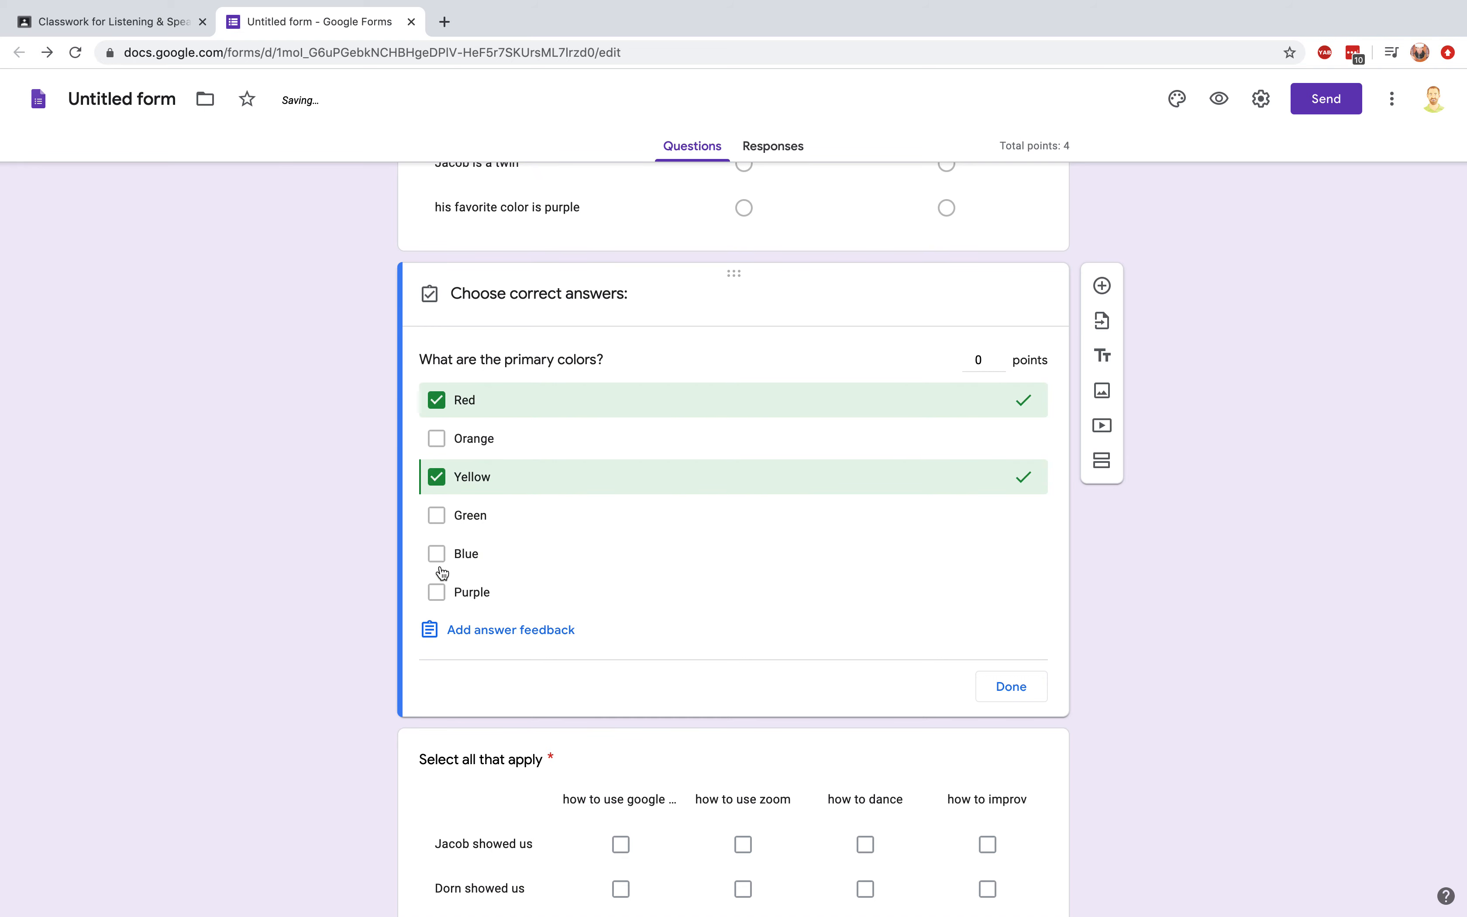
pyautogui.click(436, 553)
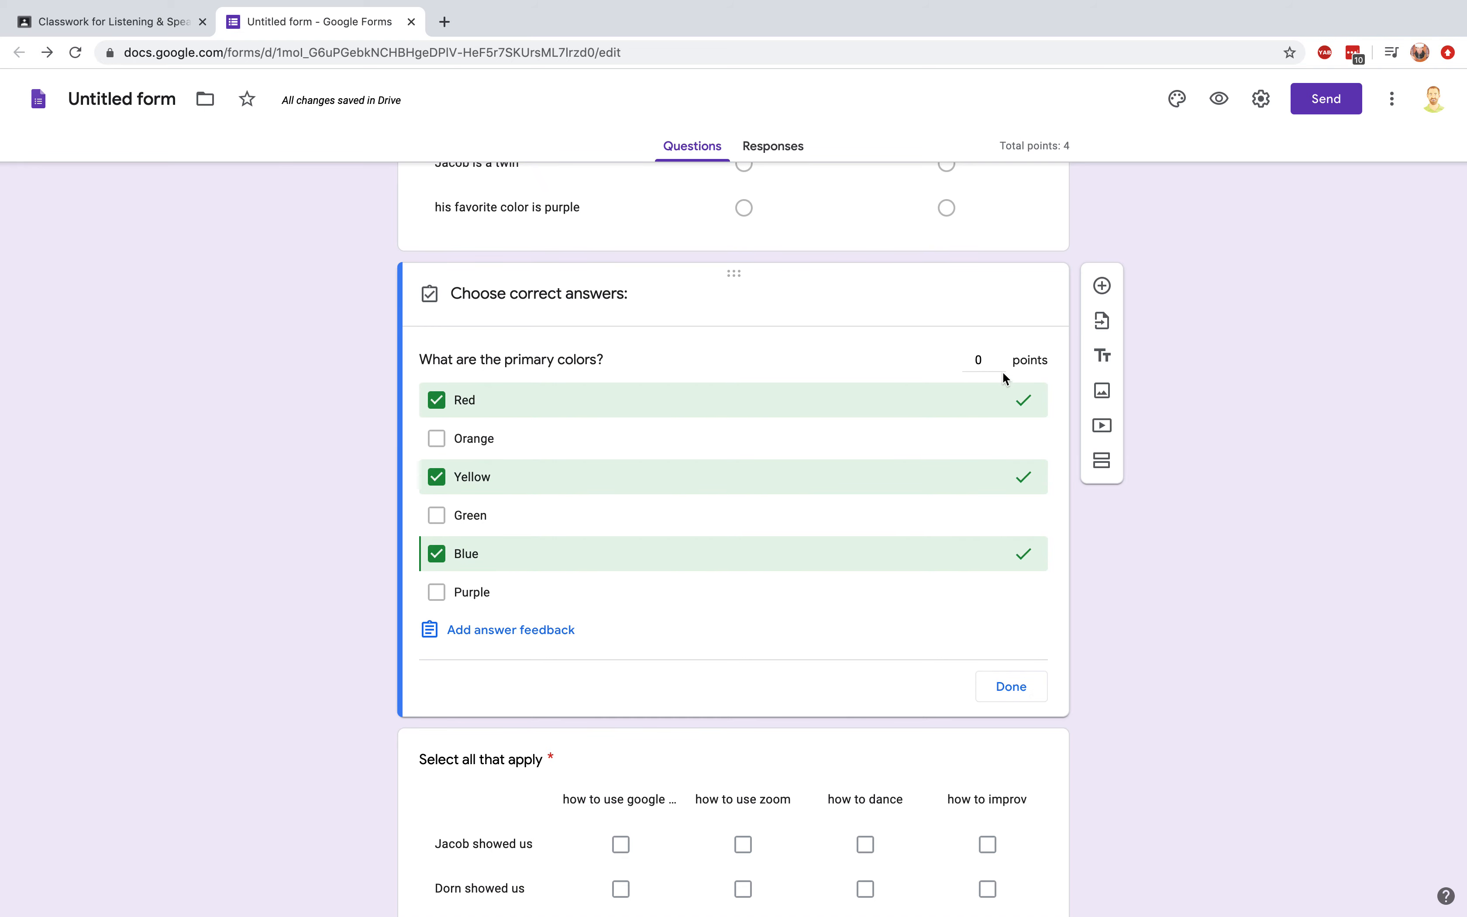
pyautogui.click(1000, 357)
pyautogui.click(1000, 699)
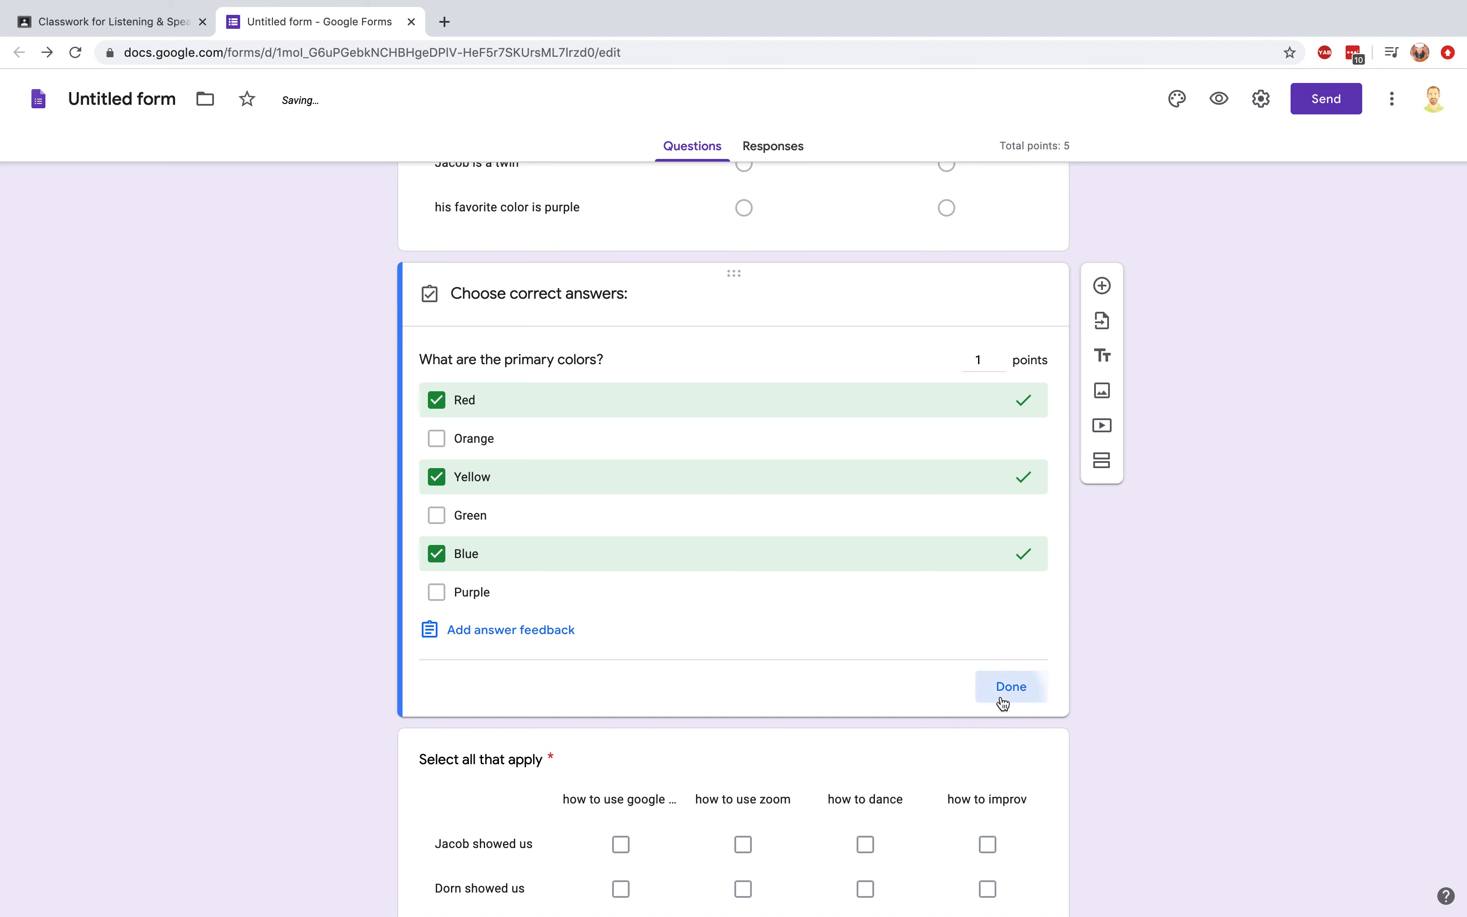
# - Key the "Select all that apply" grid: google classroom and dance for row 1, zoom for row 2, improv for row 3, 1 point each
pyautogui.scroll(-6, 730, 700)
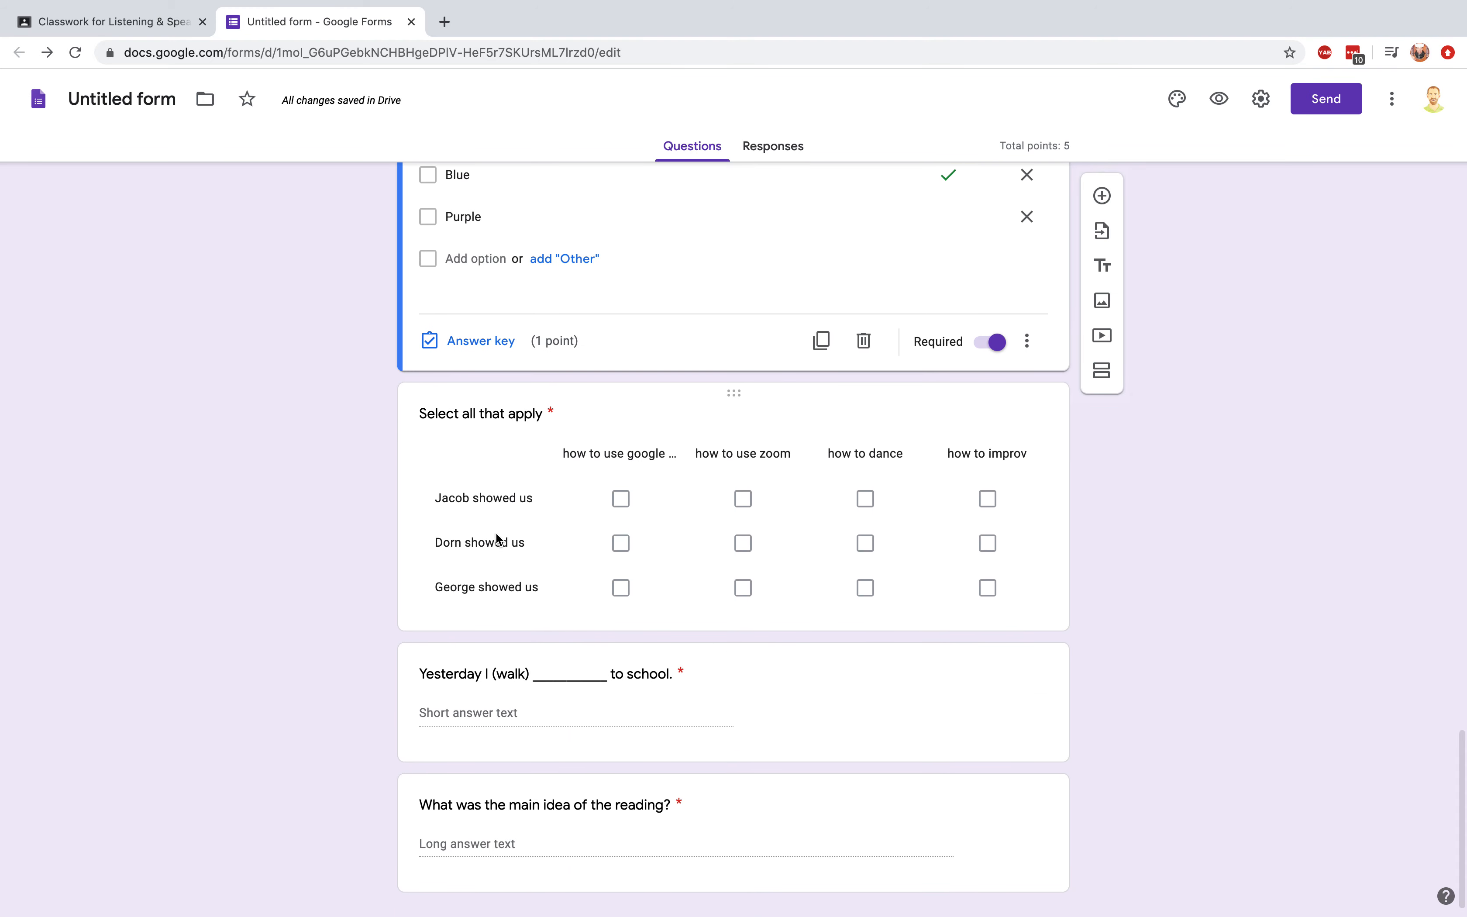
pyautogui.click(756, 441)
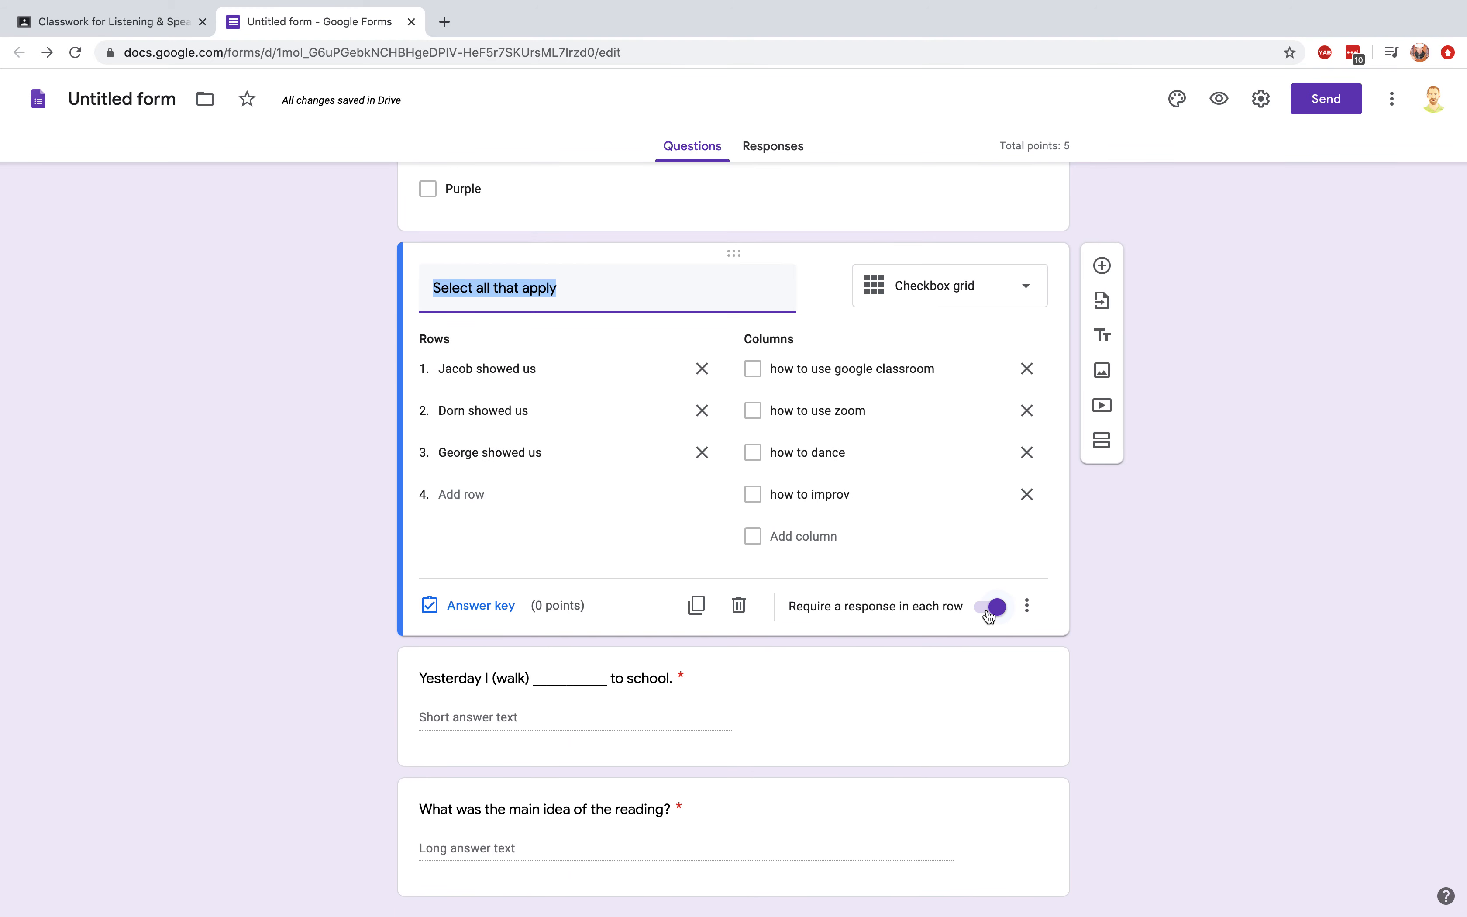
pyautogui.click(503, 606)
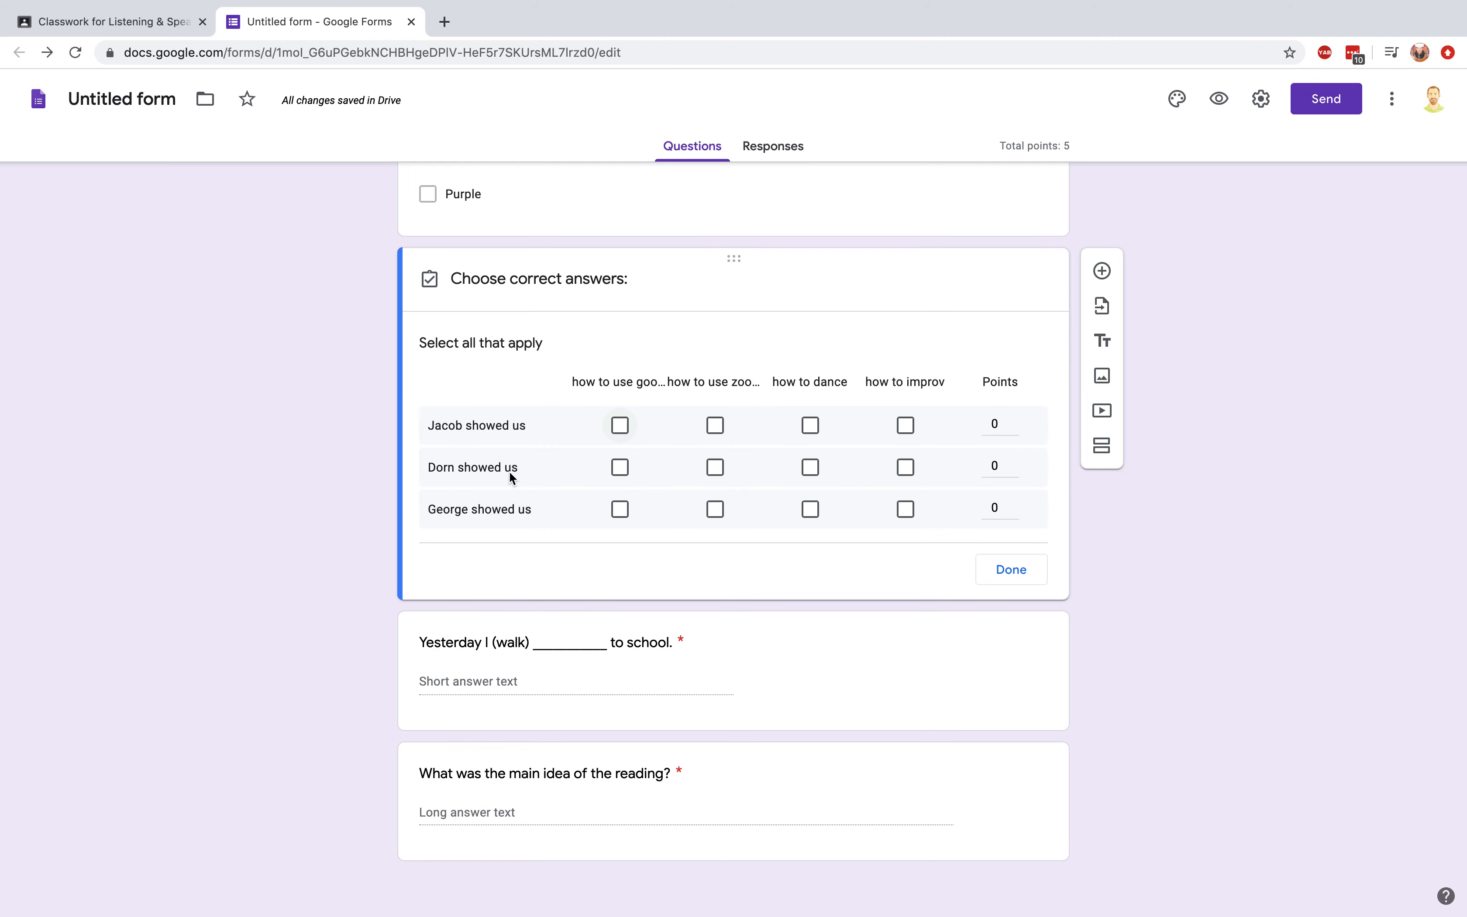
pyautogui.click(620, 426)
pyautogui.click(810, 425)
pyautogui.click(715, 467)
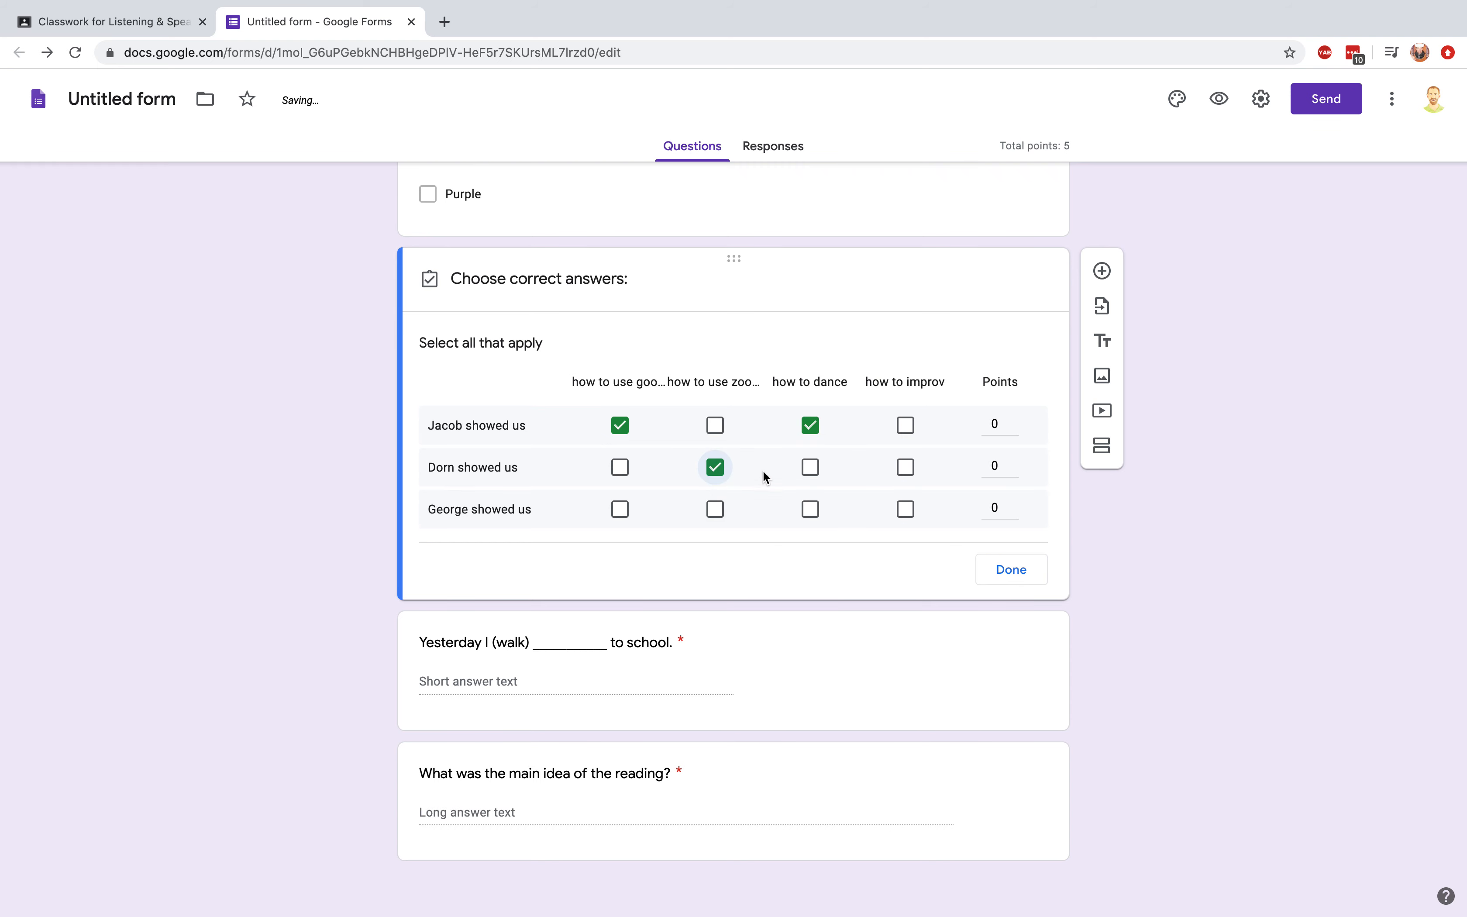
pyautogui.click(905, 509)
pyautogui.click(1013, 421)
pyautogui.click(1015, 464)
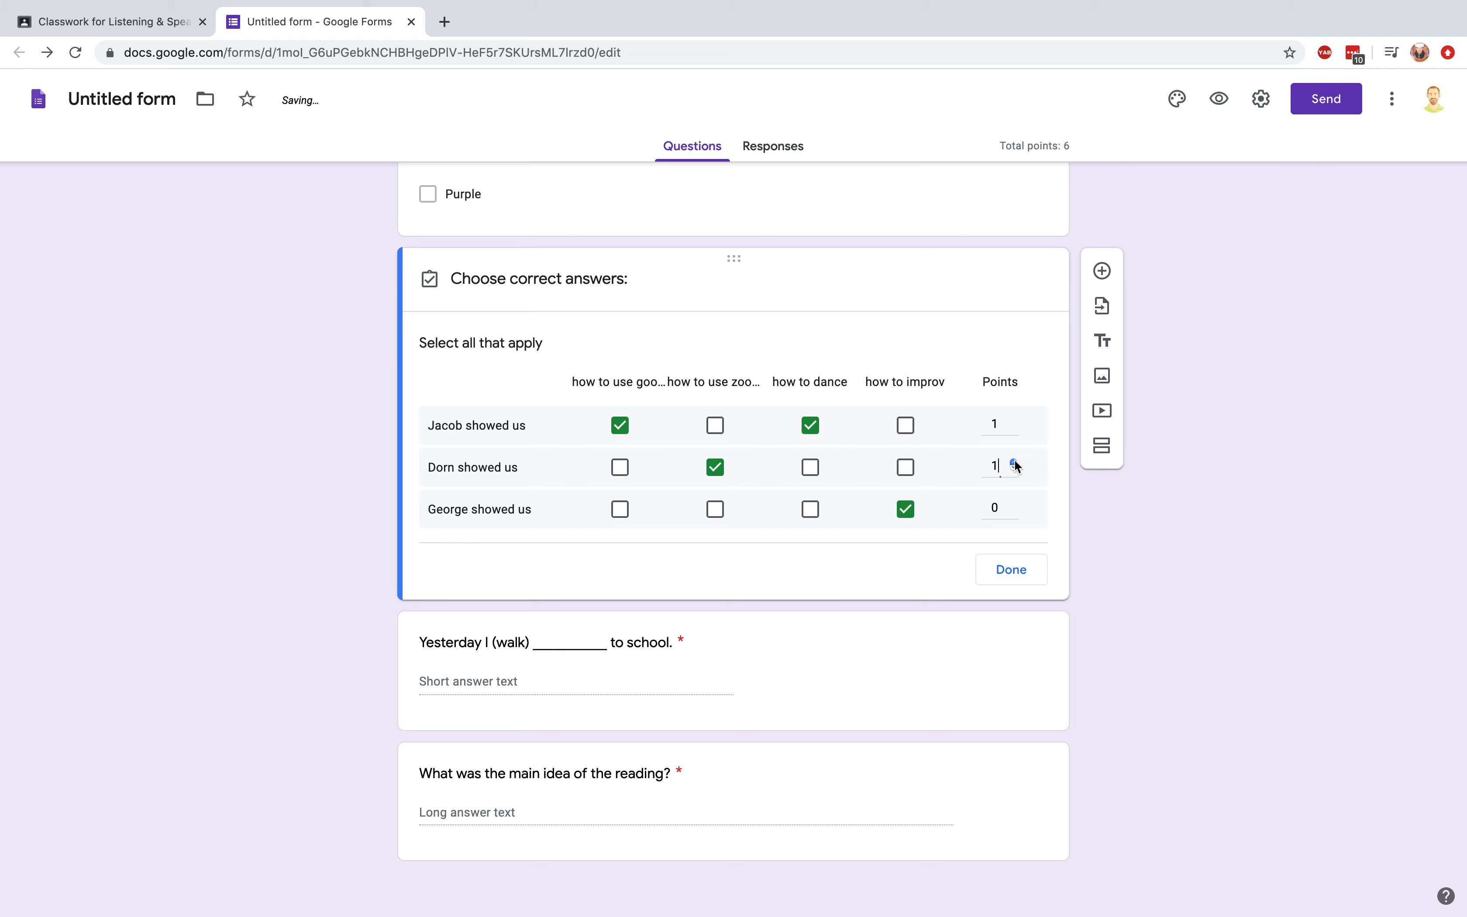
pyautogui.click(1013, 505)
pyautogui.click(1001, 569)
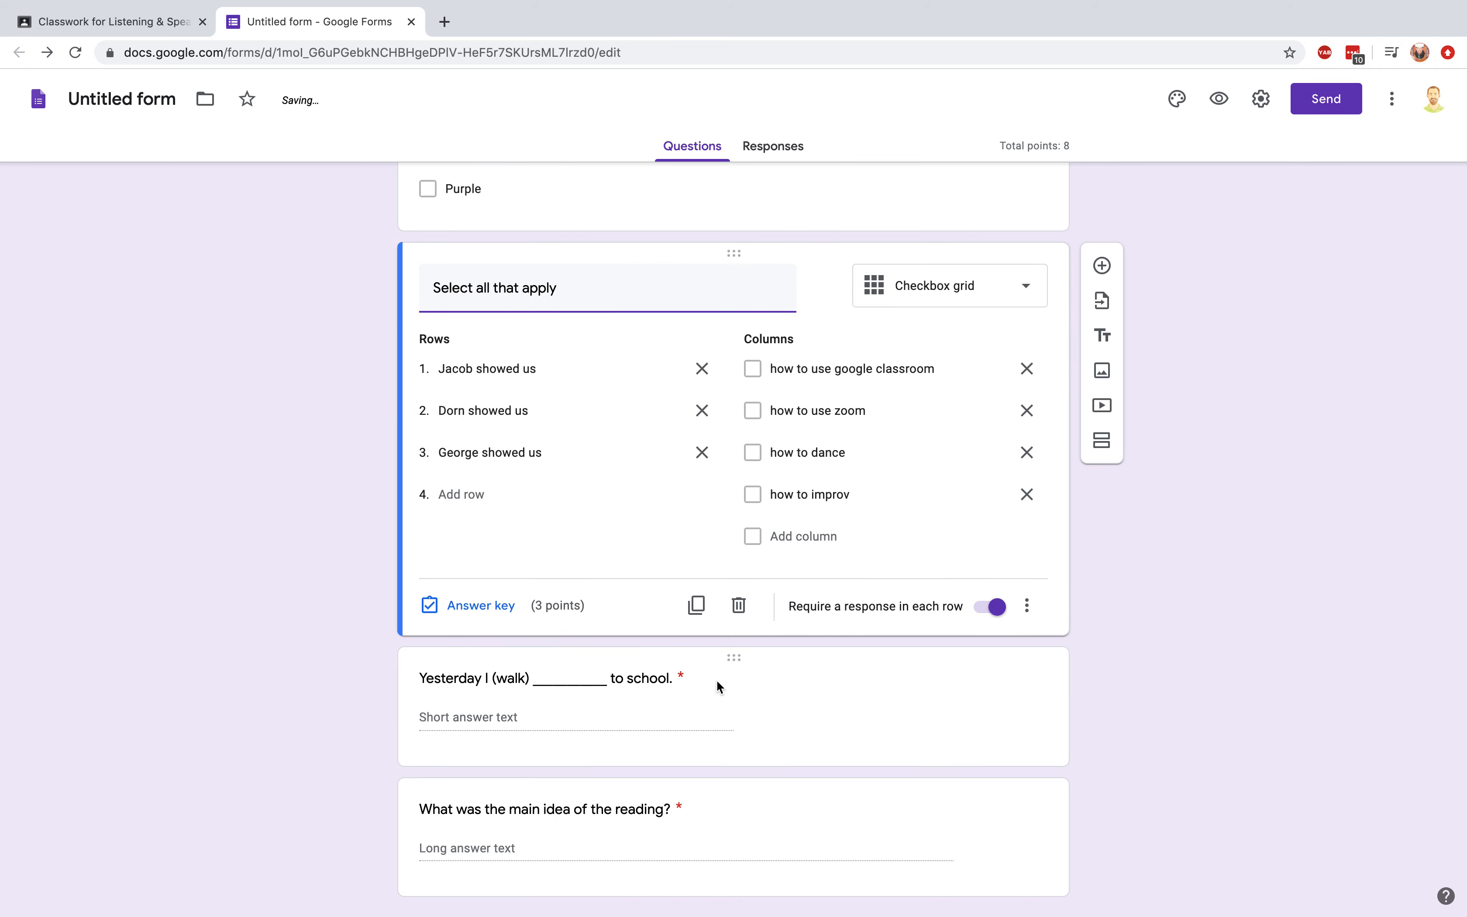
# - Set "walked" as the only correct answer to the "Yesterday I (walk)" question, marking all others incorrect, for 1 point
pyautogui.click(597, 648)
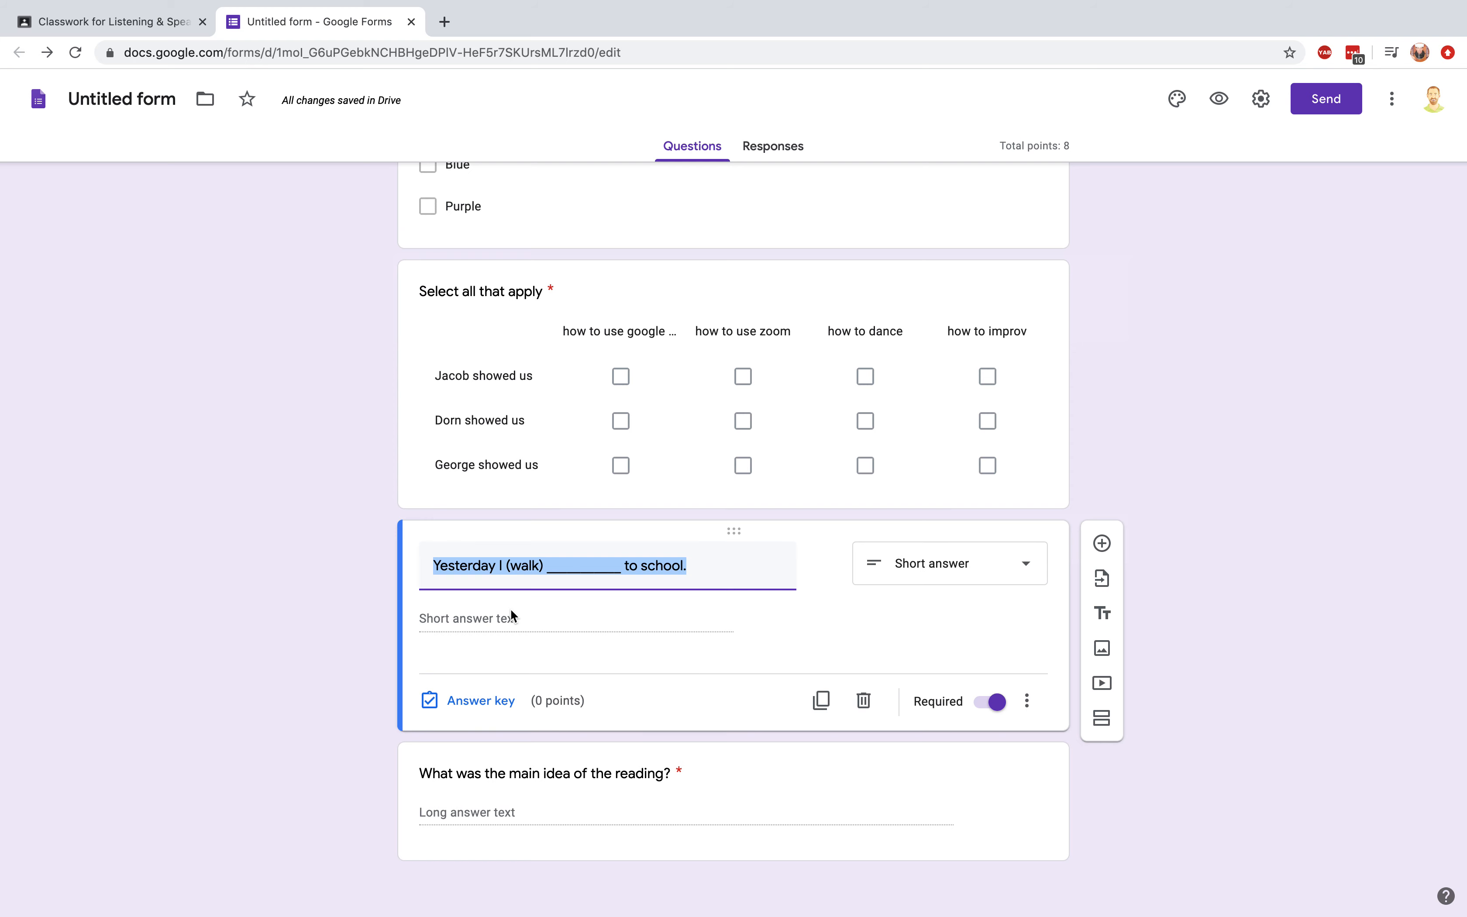
pyautogui.click(481, 704)
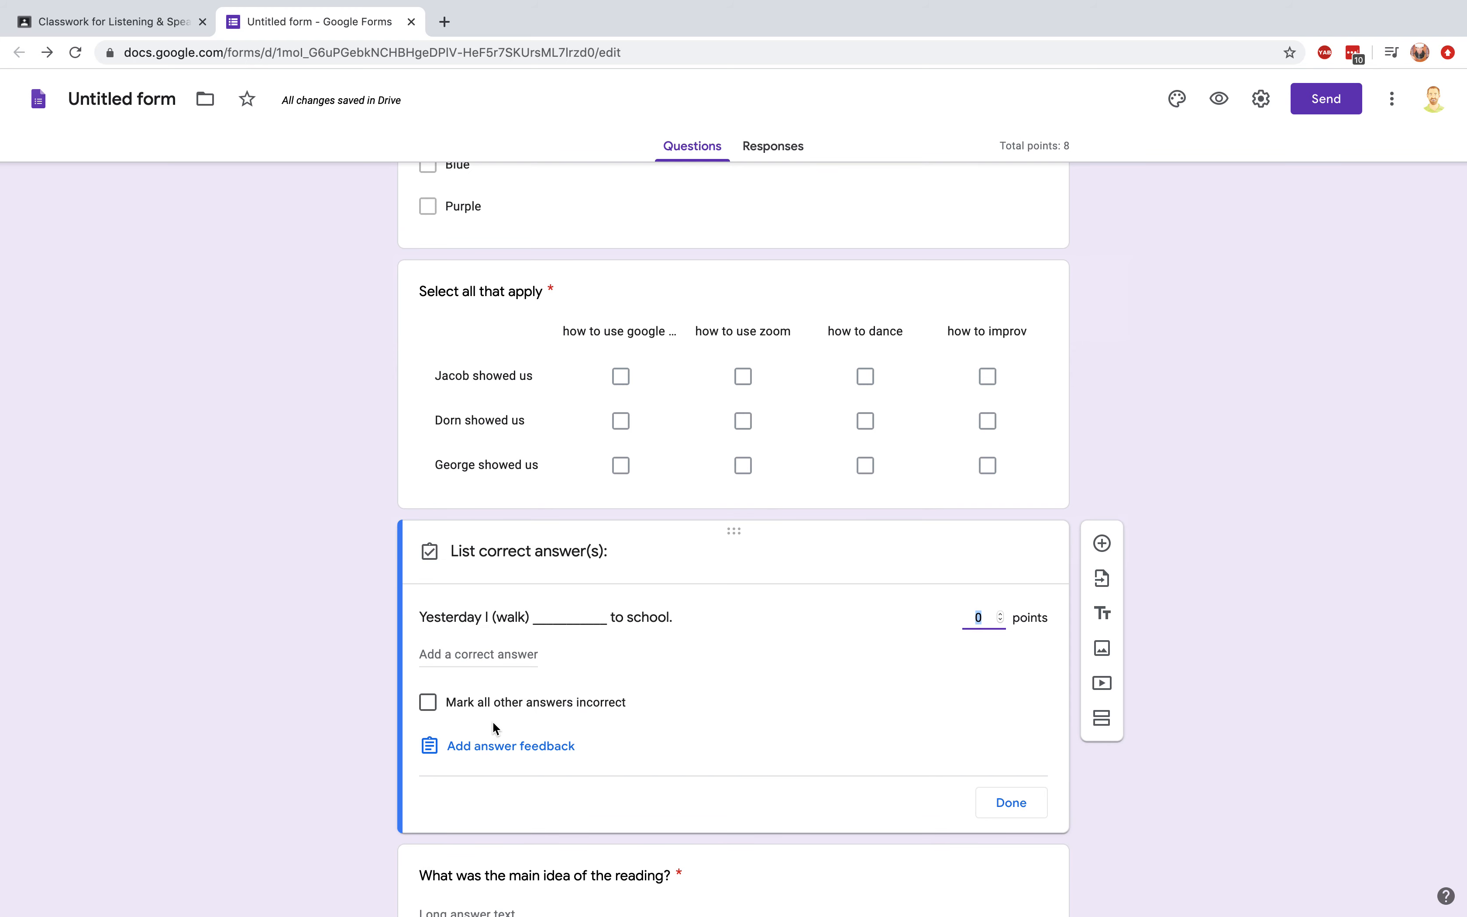
pyautogui.click(451, 664)
pyautogui.write('walked')
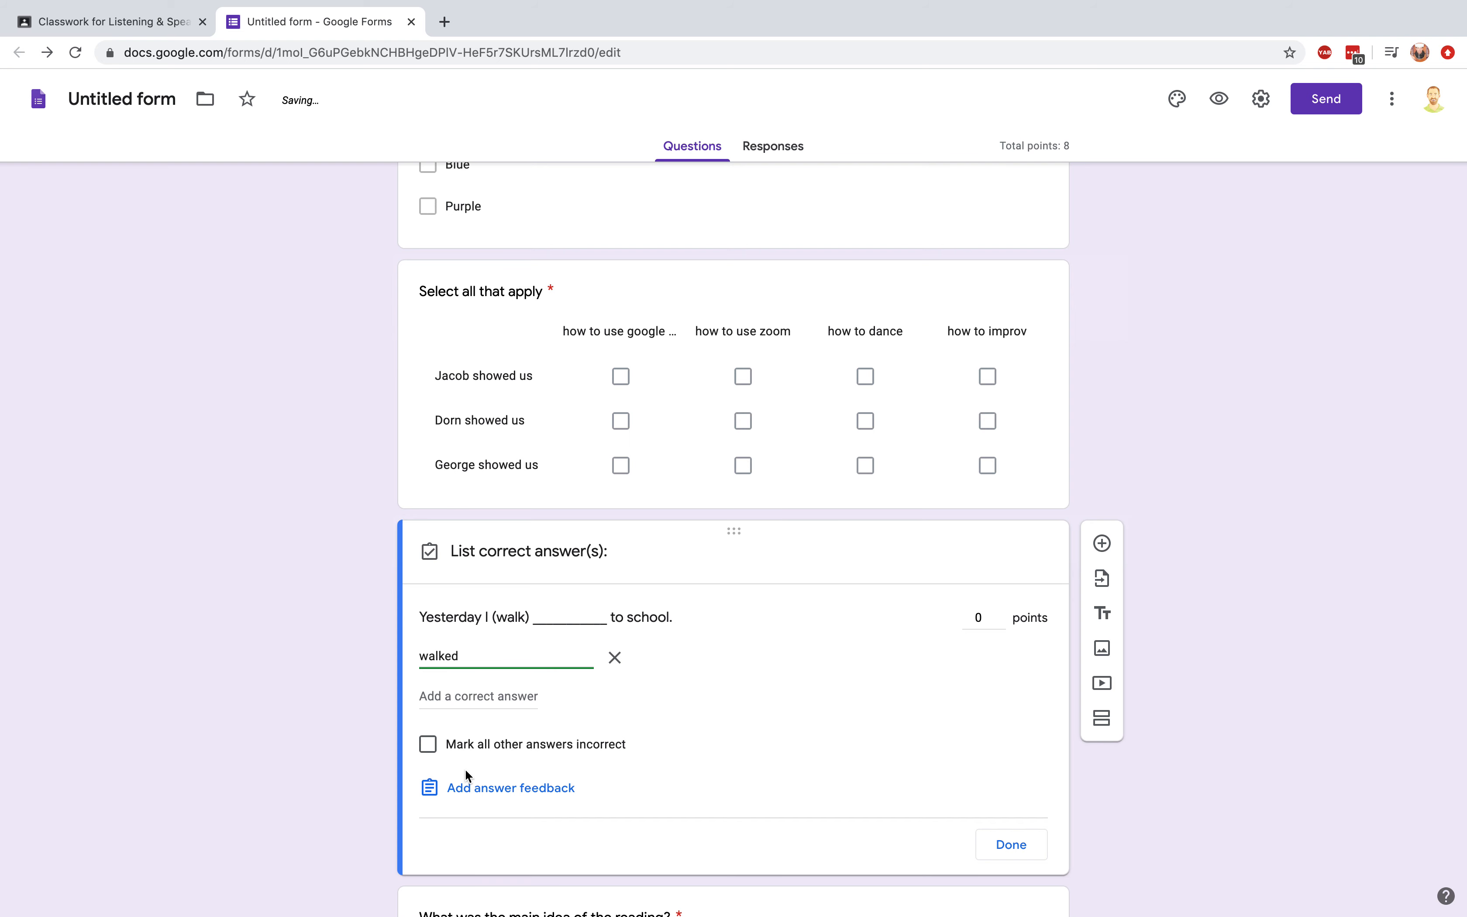
pyautogui.click(428, 746)
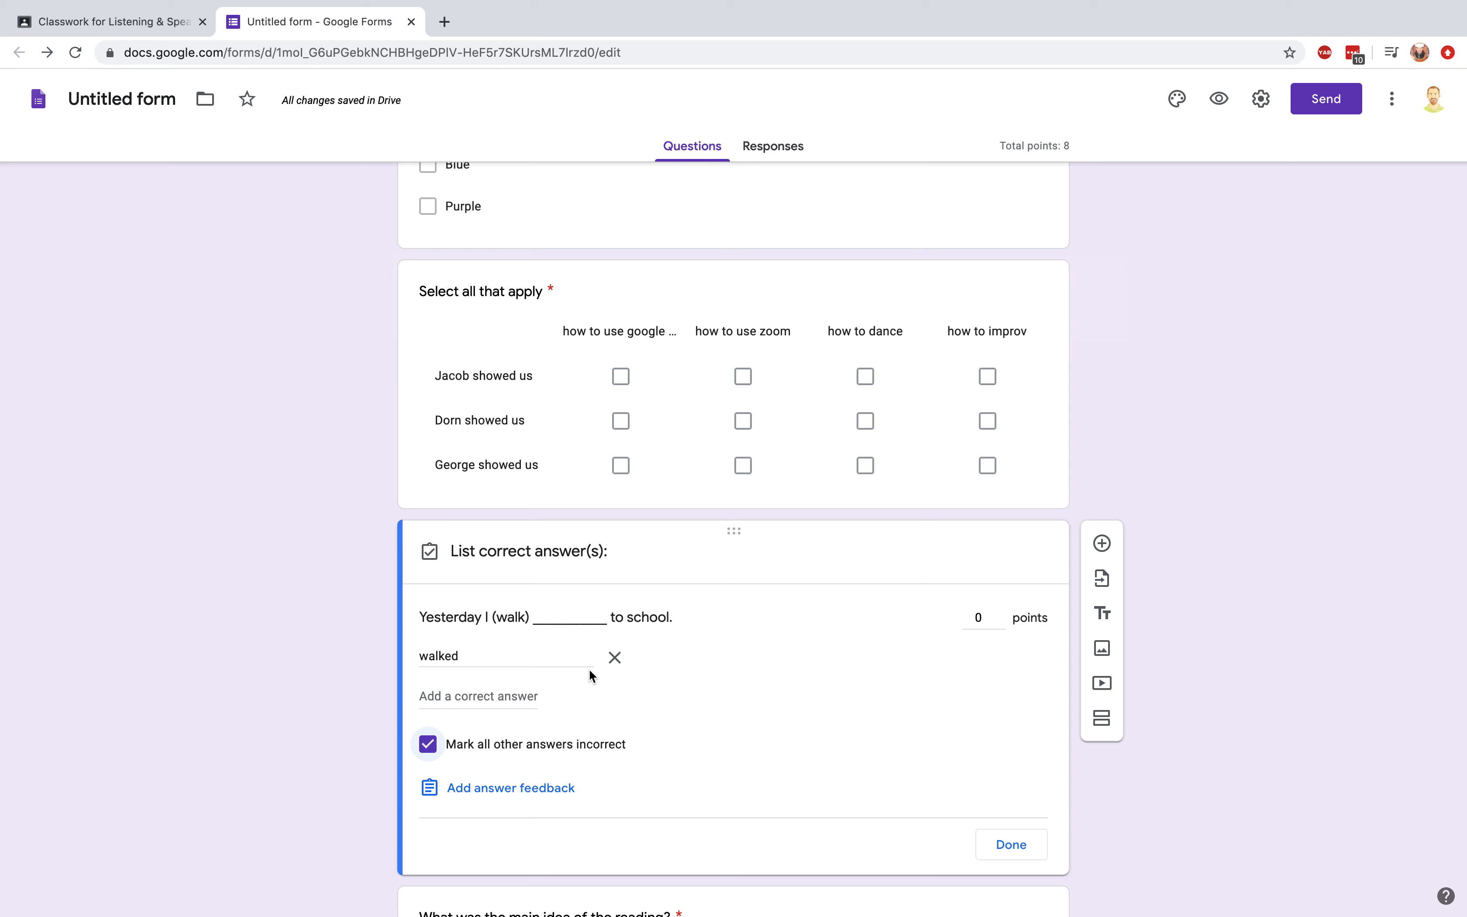
pyautogui.click(1001, 614)
pyautogui.click(1001, 844)
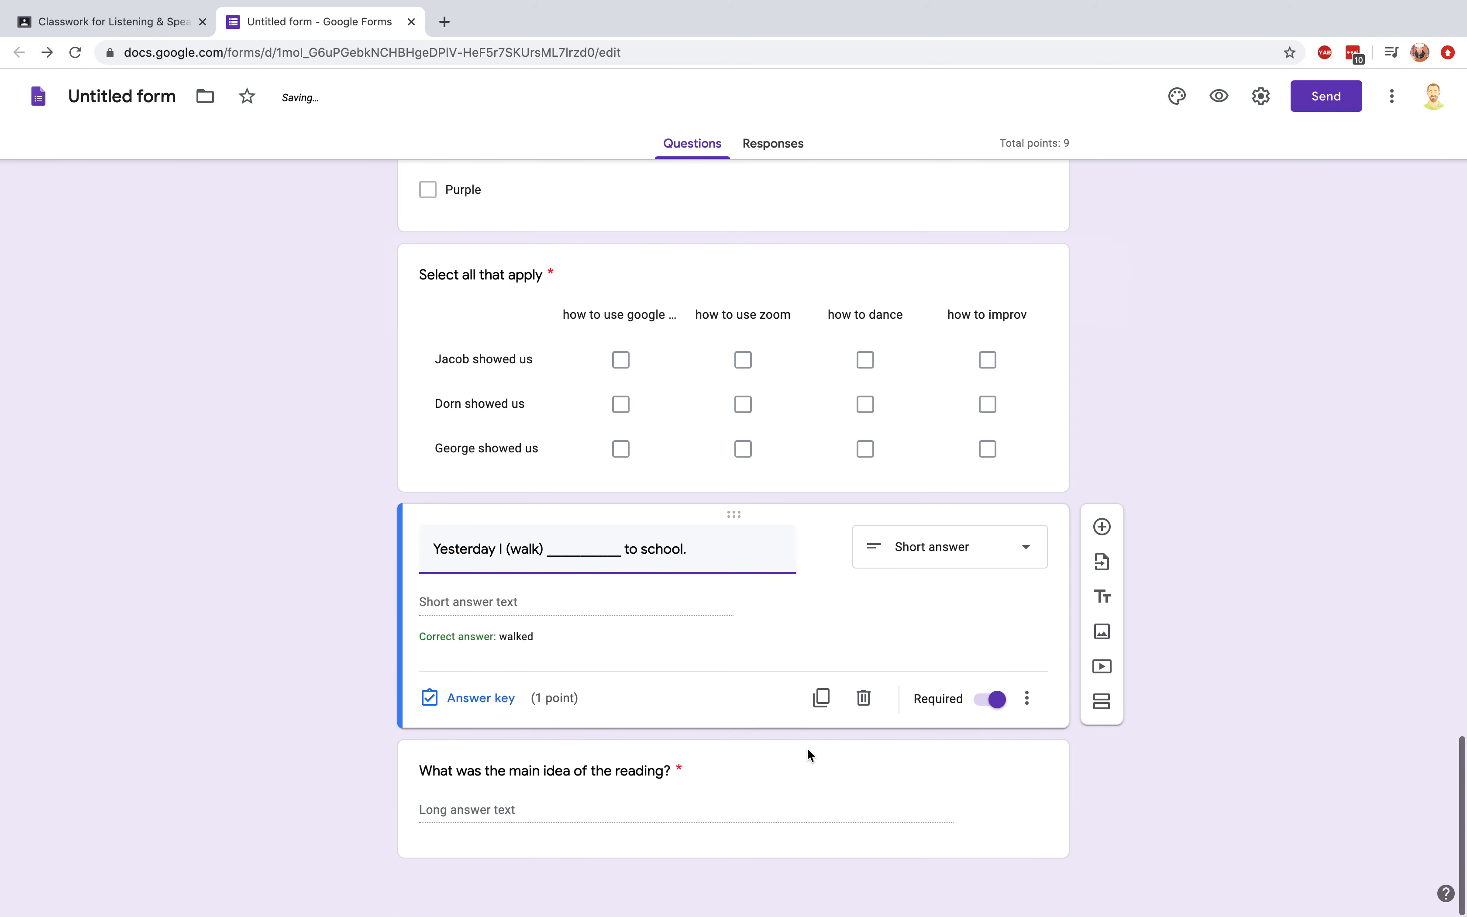
# - Make the paragraph question about the reading's main idea worth 3 points
pyautogui.click(655, 763)
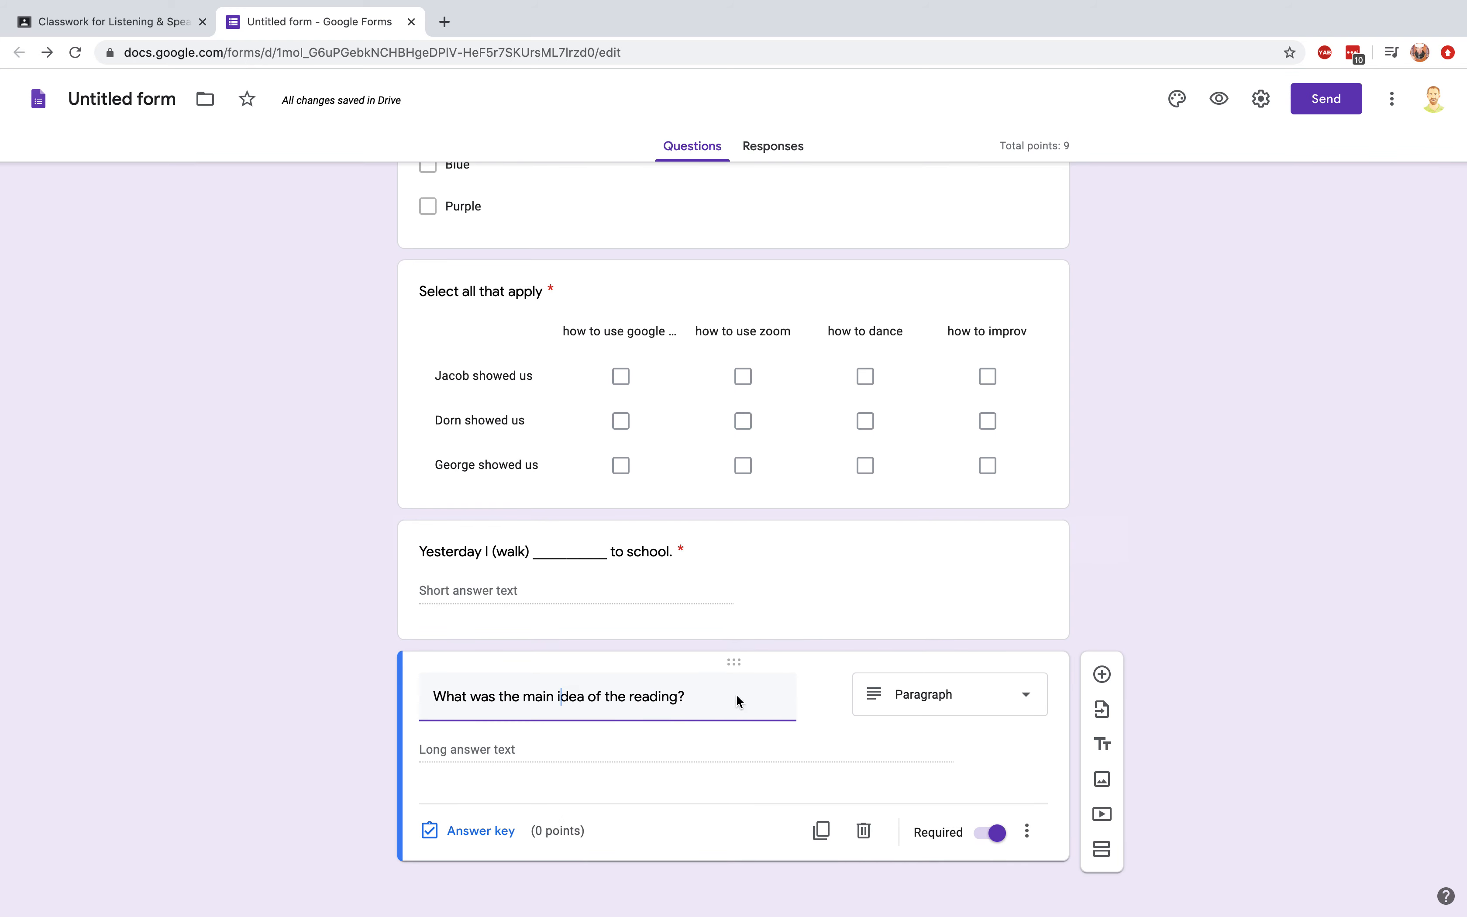
pyautogui.click(466, 831)
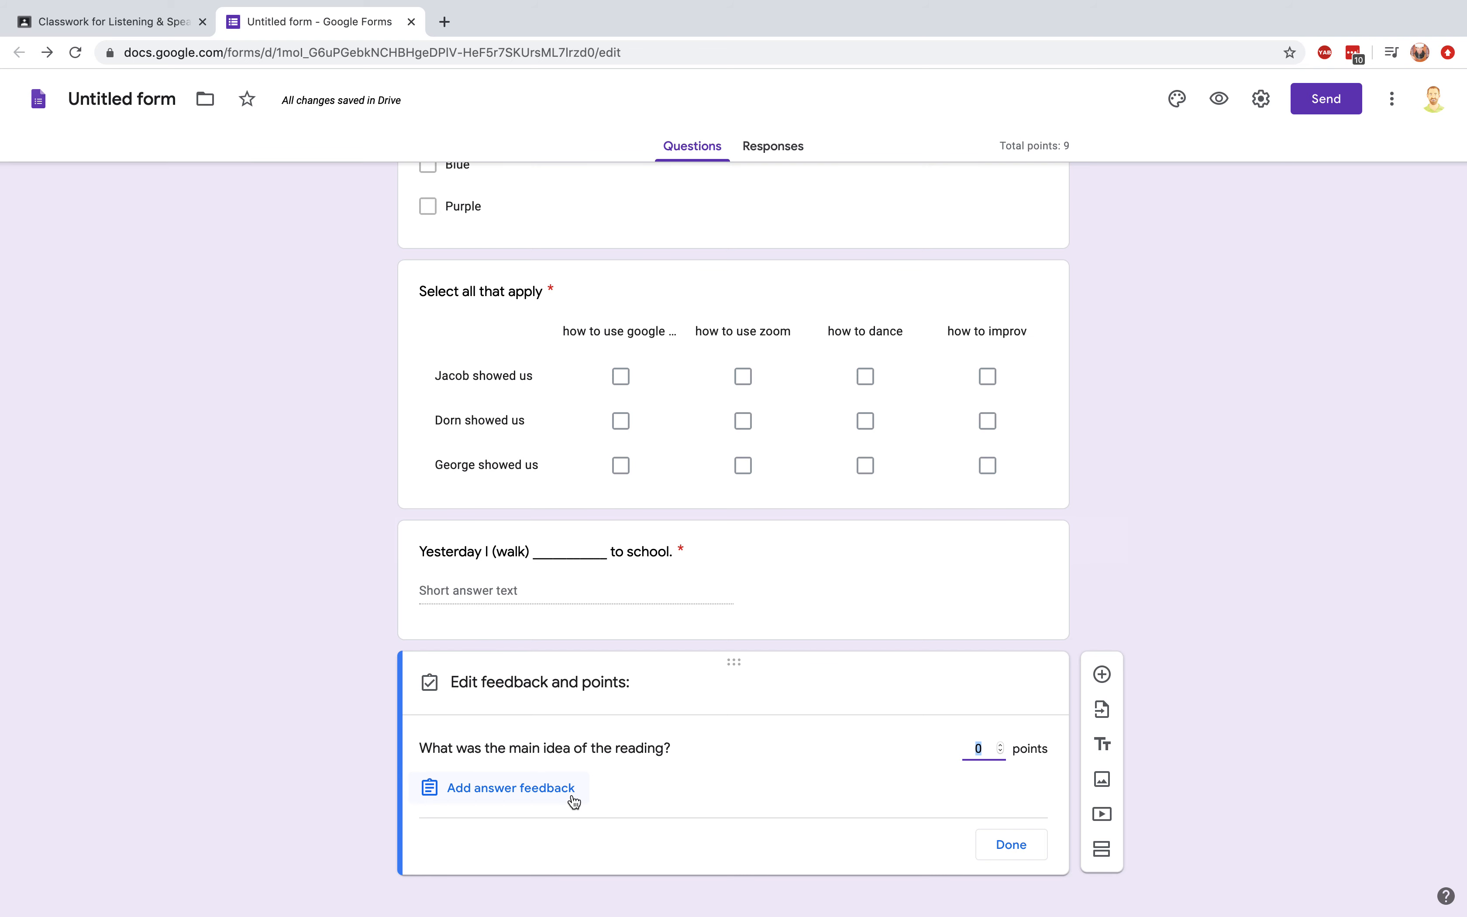
pyautogui.click(1000, 745)
pyautogui.click(1011, 844)
# - Go to the form's responses page and name the untitled form file "Pre-test"
pyautogui.scroll(20, 783, 674)
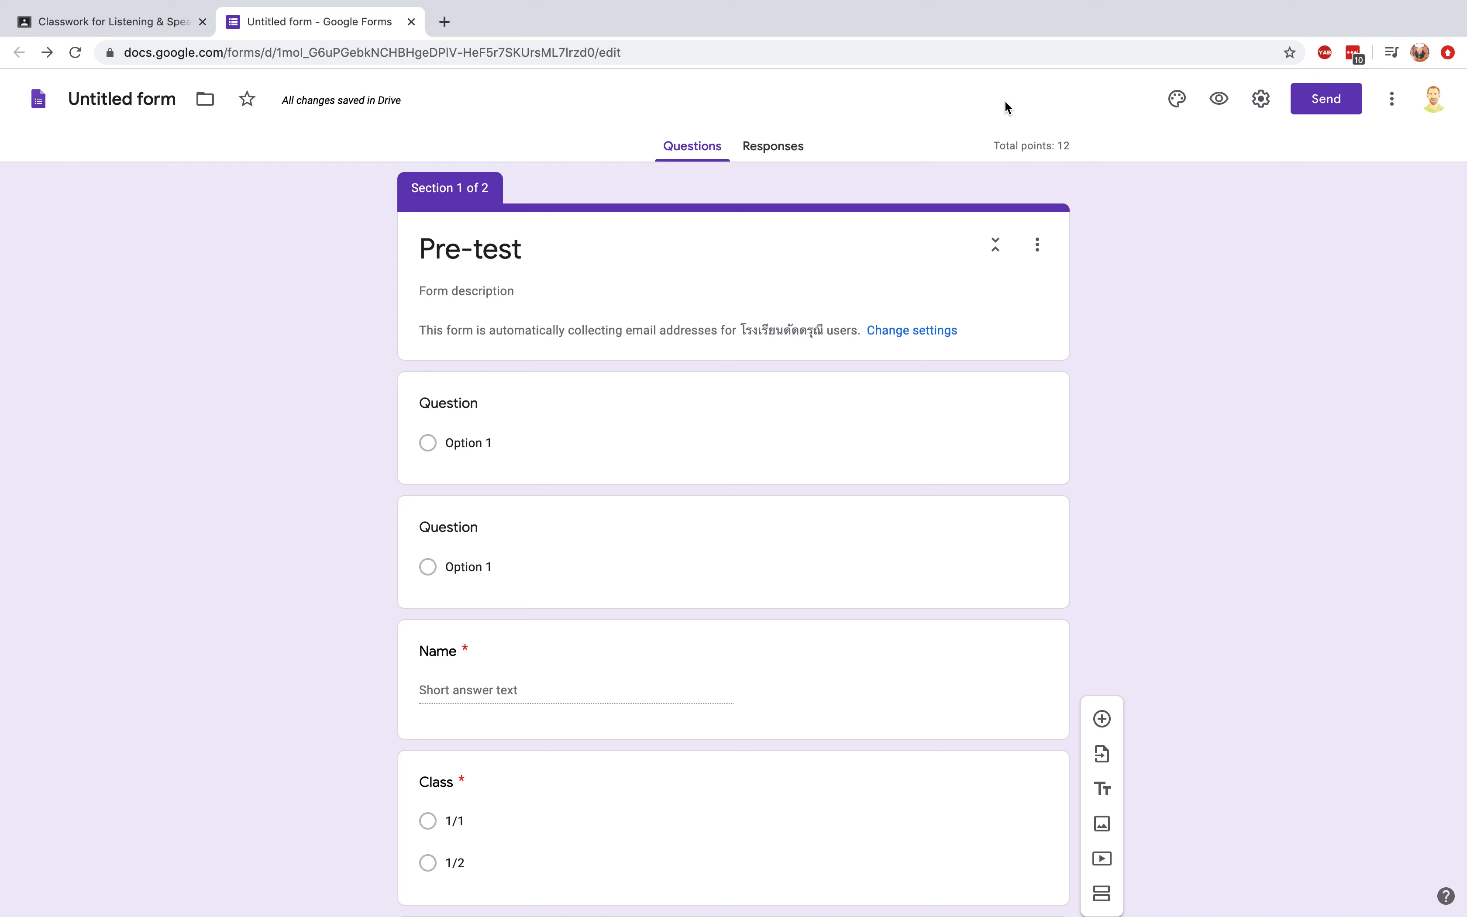
pyautogui.click(794, 145)
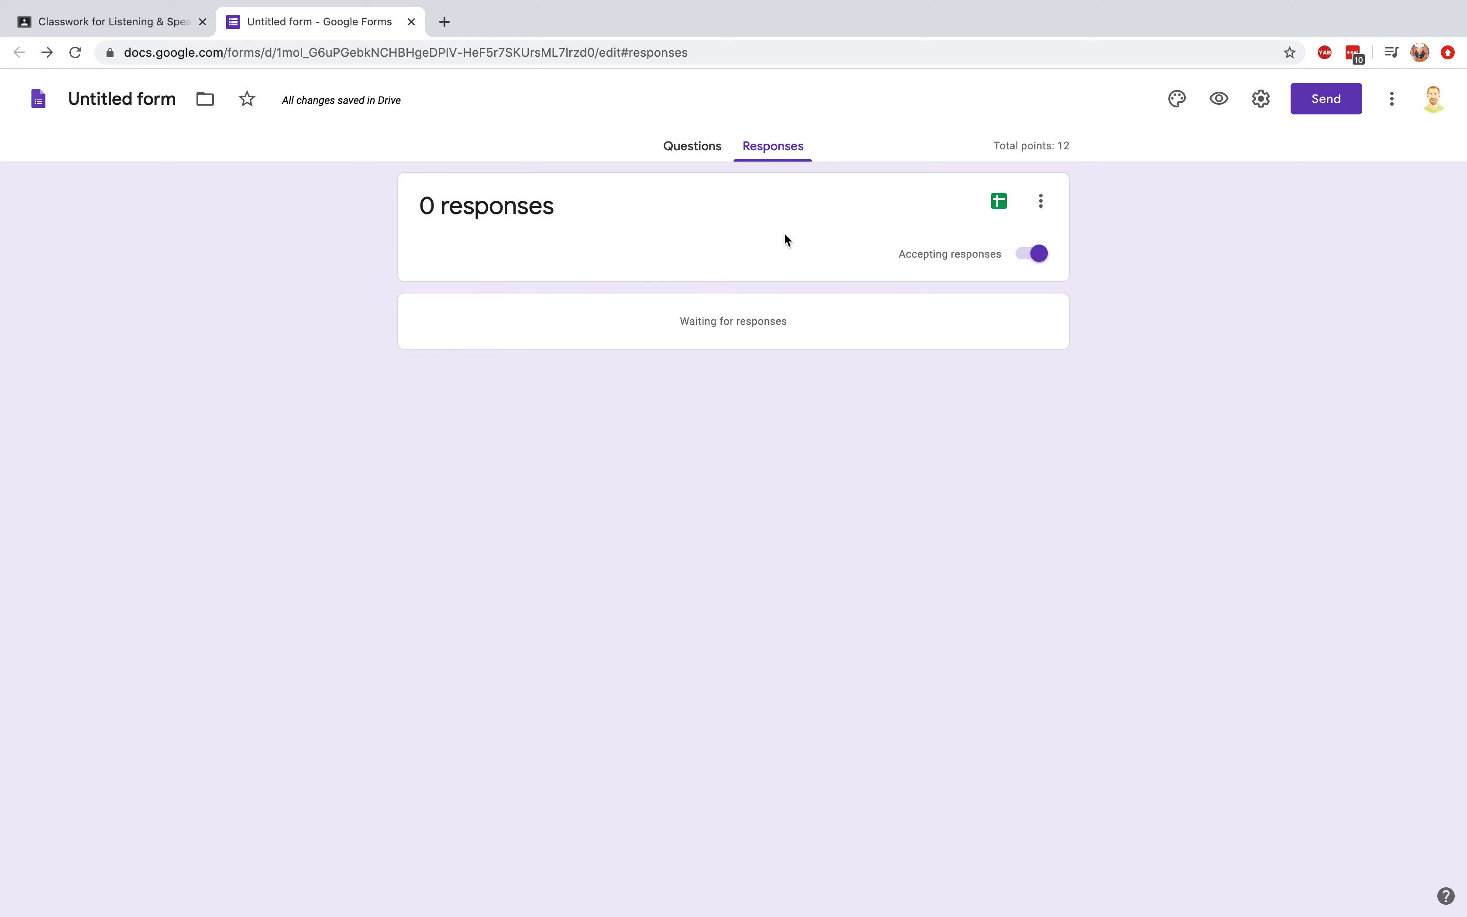
pyautogui.click(1000, 203)
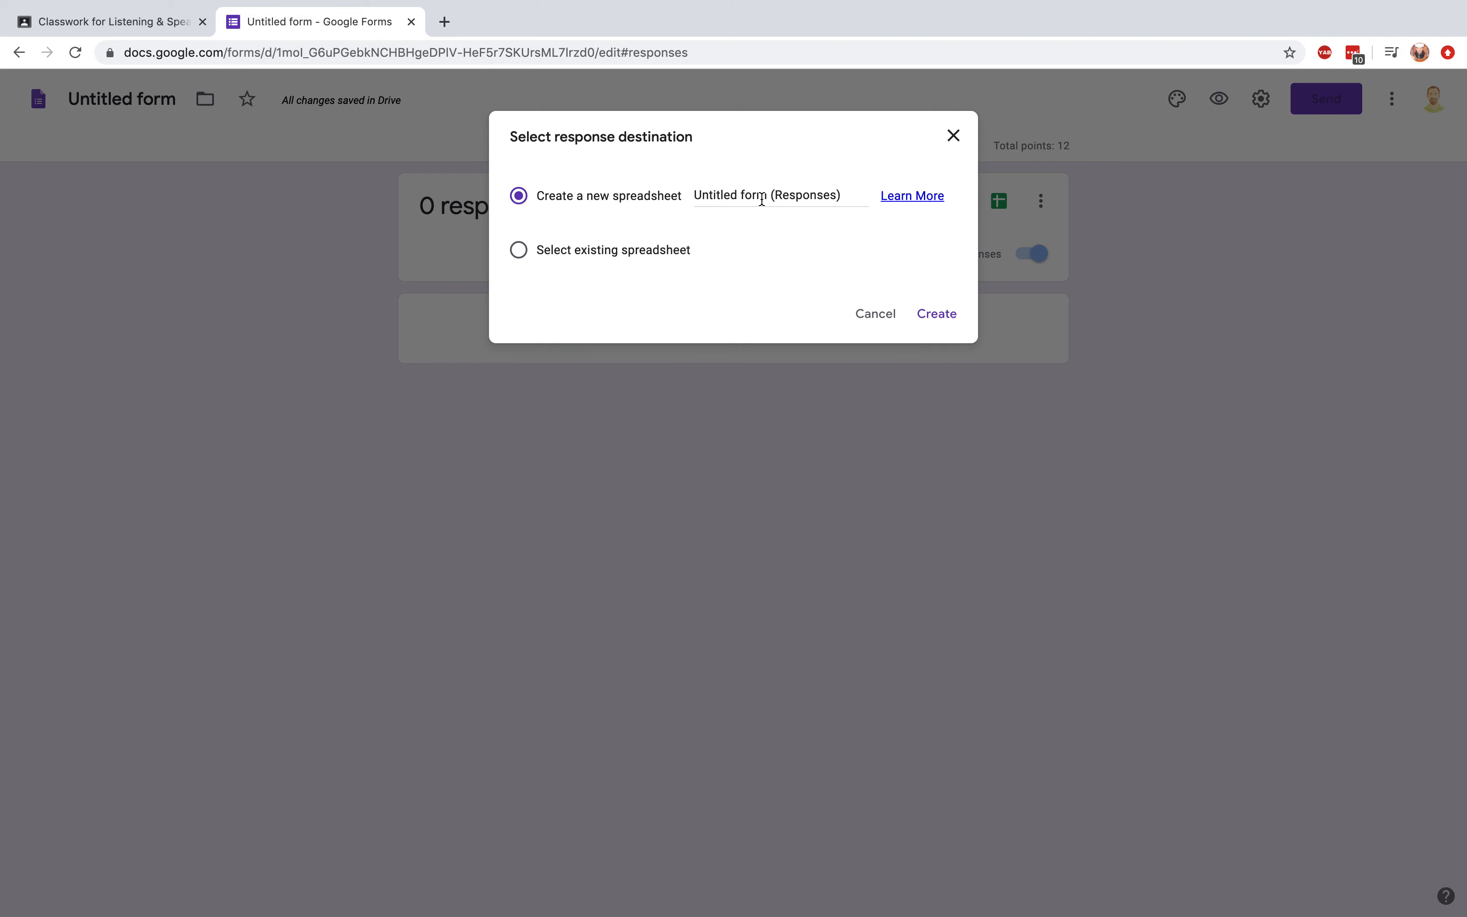
pyautogui.click(883, 315)
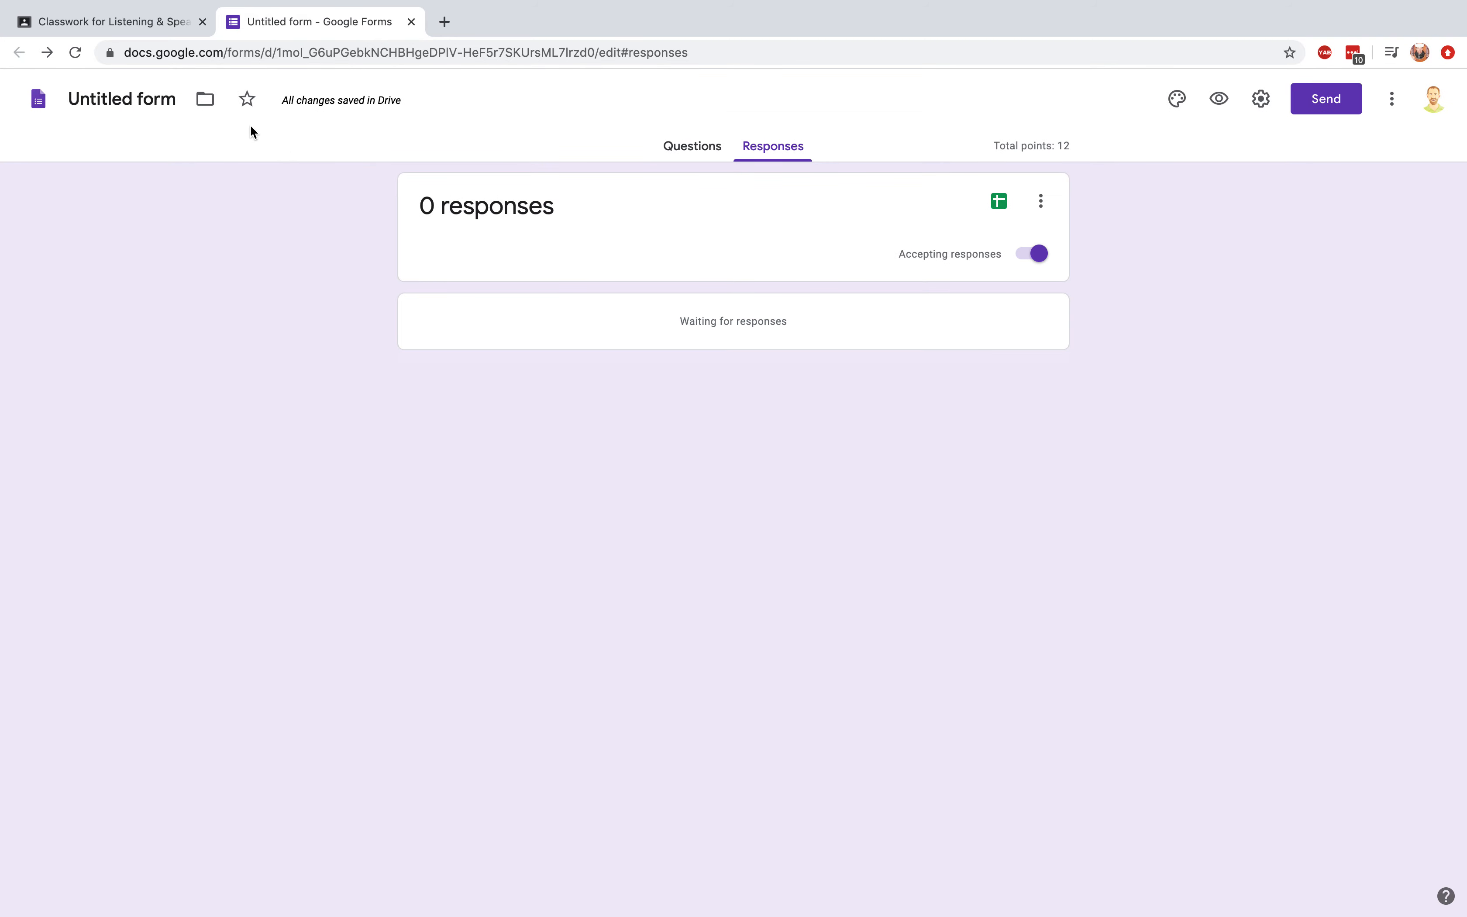
pyautogui.click(158, 95)
# - Create a new response spreadsheet named "Pre-test (Responses)" and return to the form's list of questions
pyautogui.click(1004, 201)
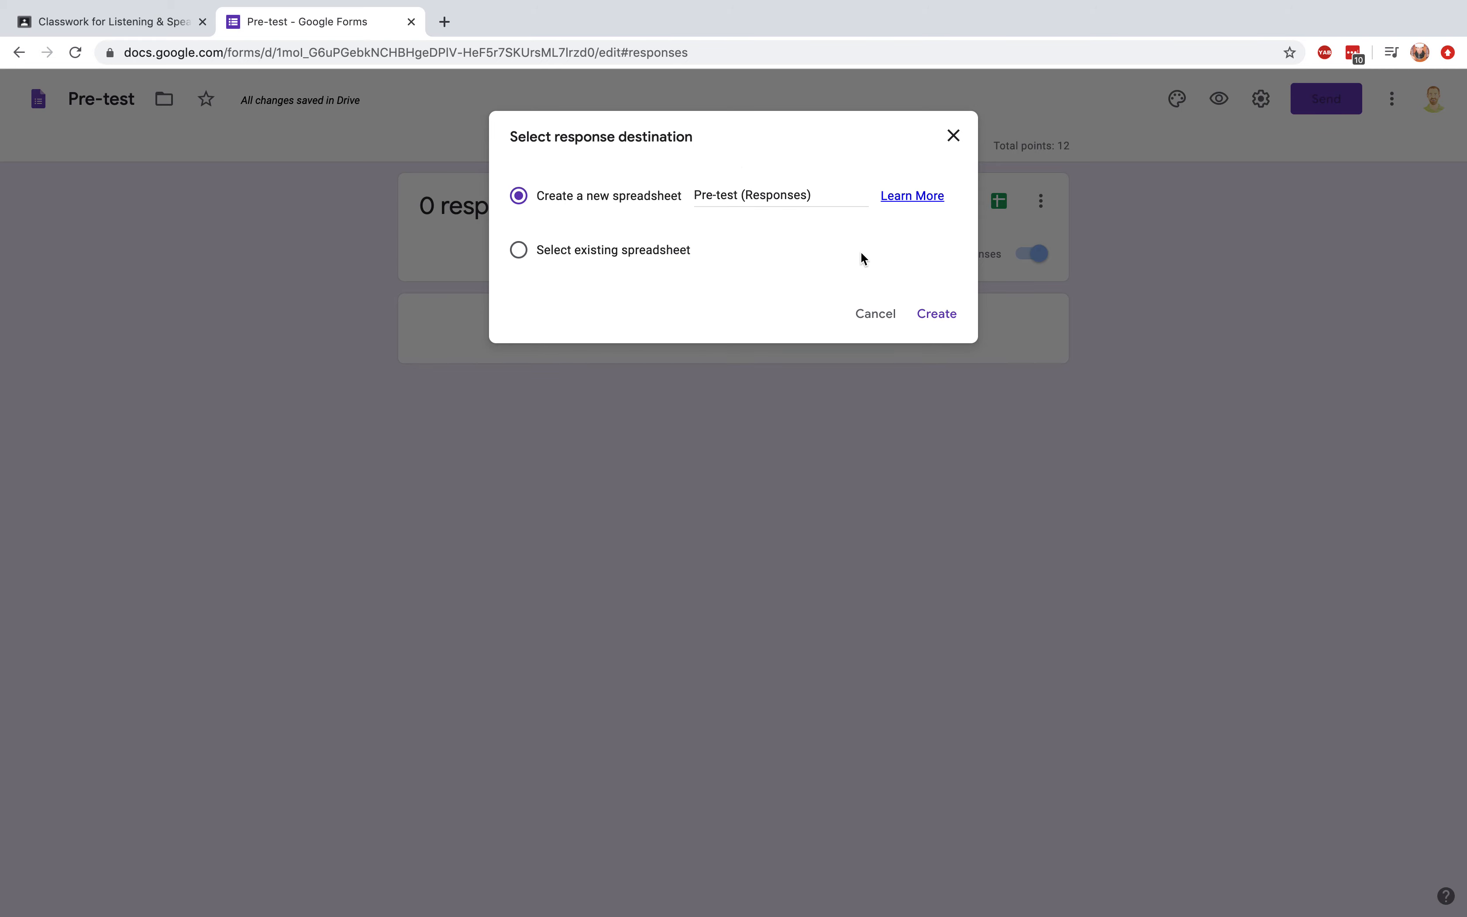
pyautogui.click(936, 314)
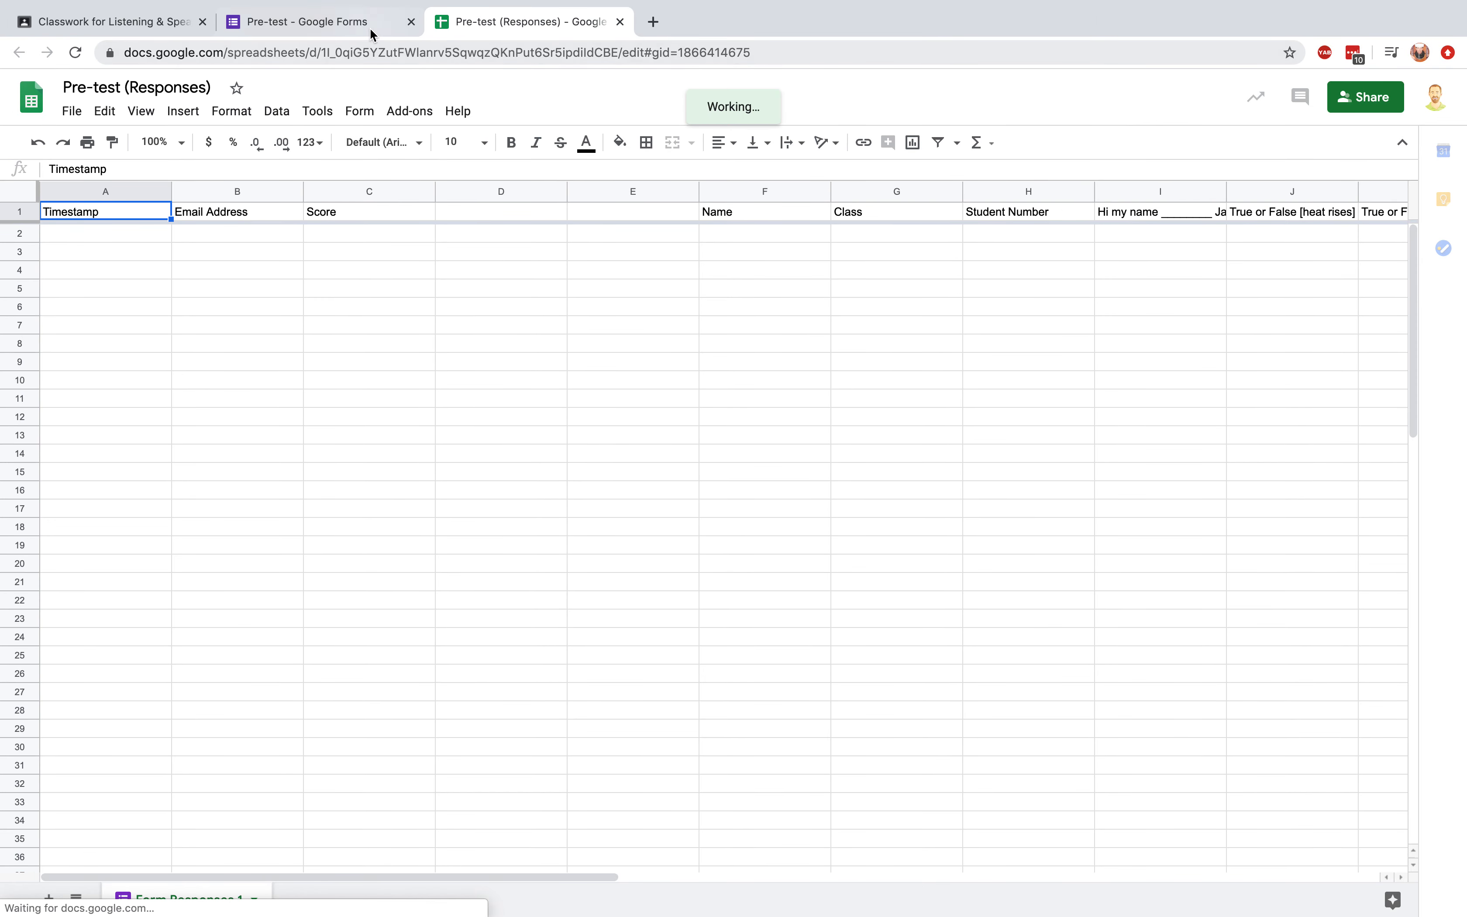
pyautogui.click(367, 31)
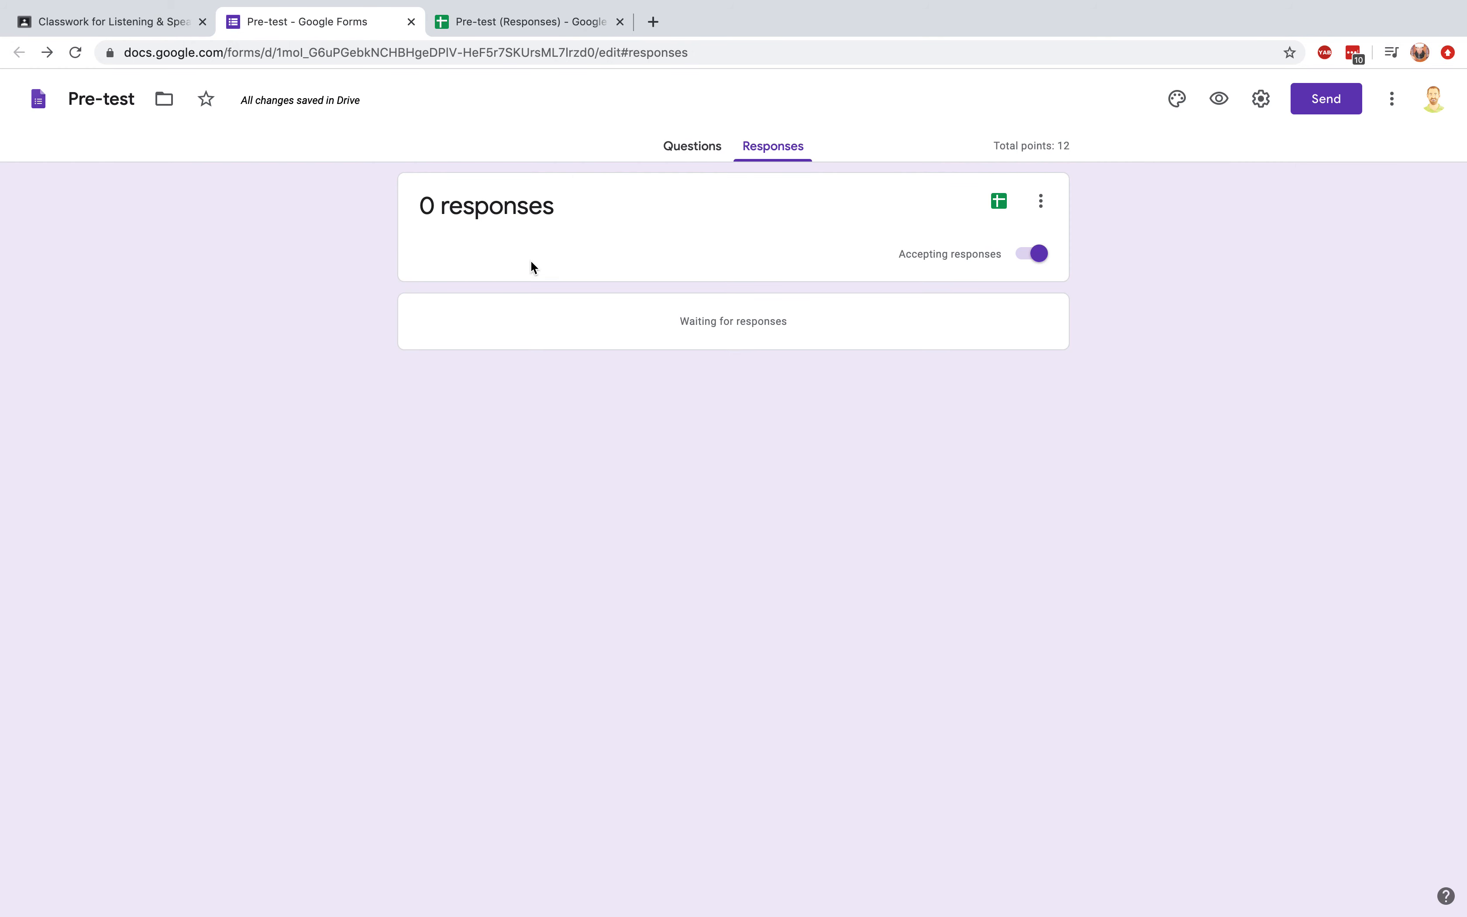
pyautogui.click(690, 152)
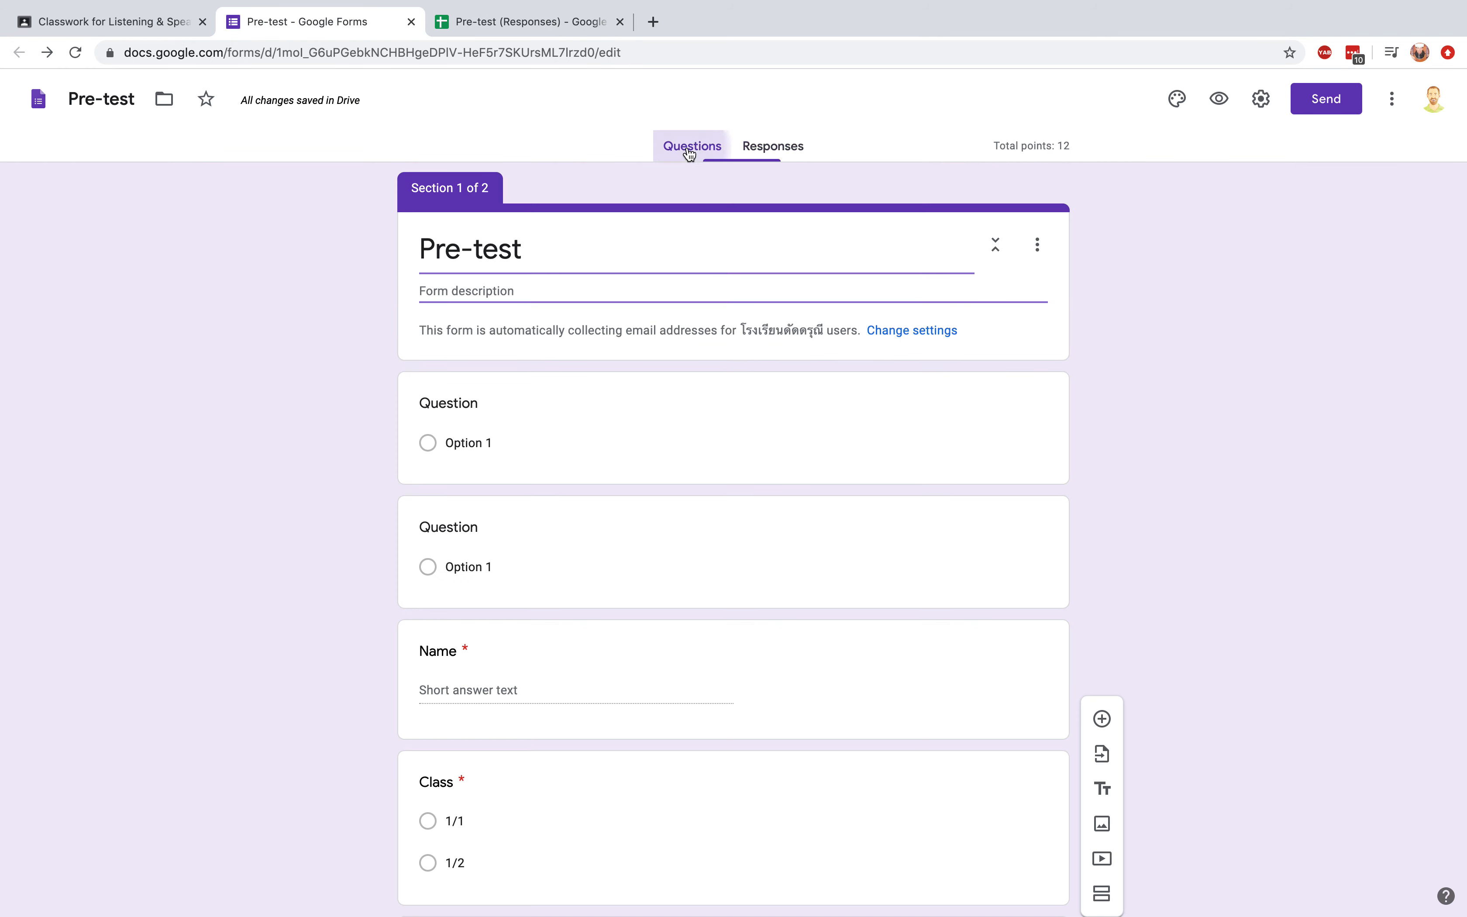
# - Preview the form, choose Option 1 for both untitled questions and fill in the respondent's name
pyautogui.click(1219, 102)
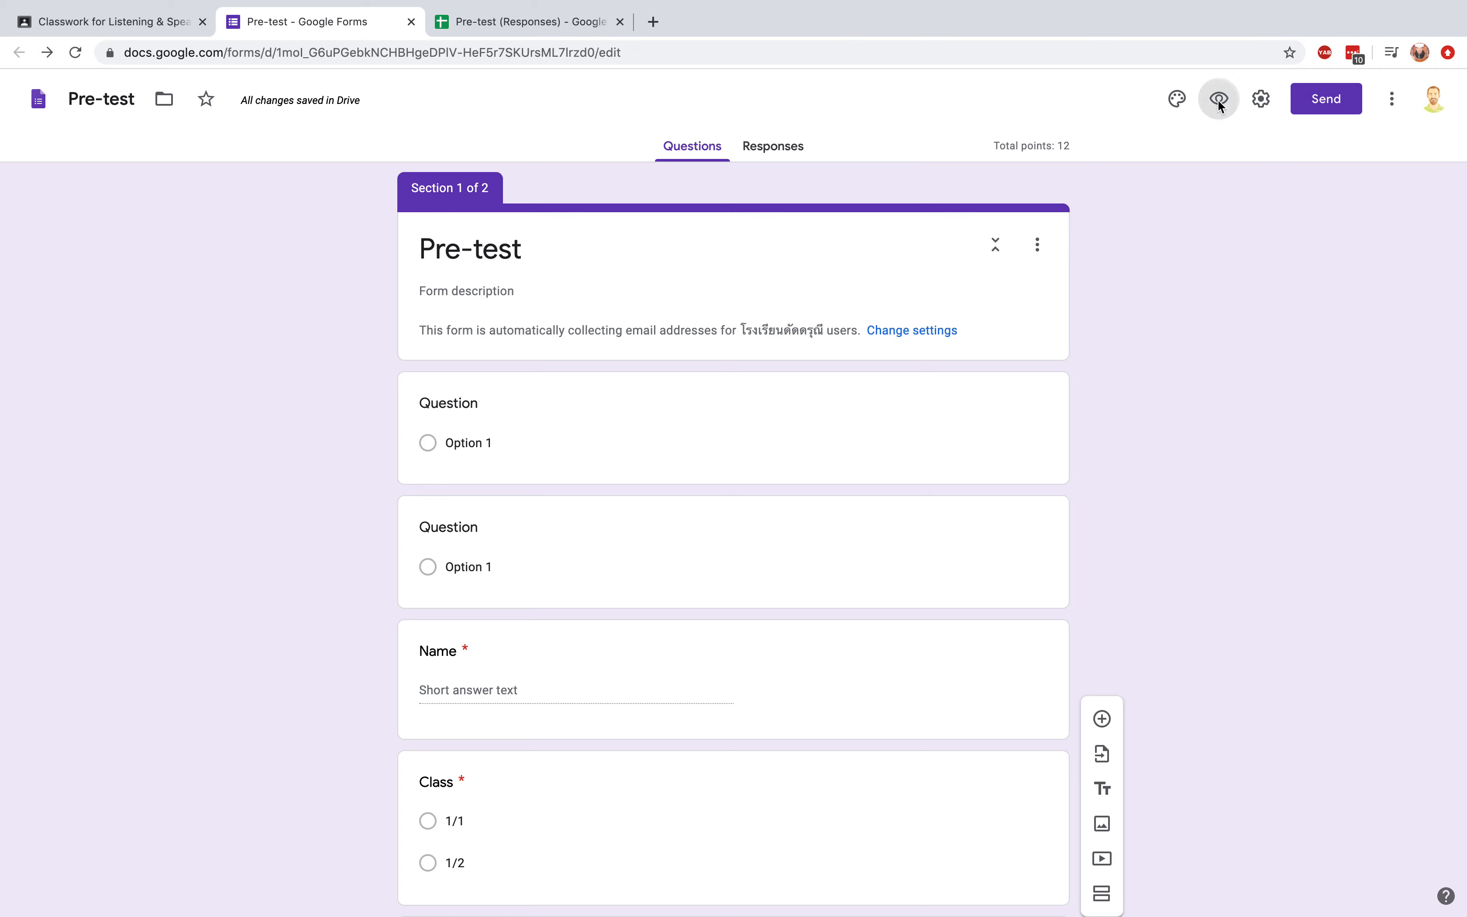
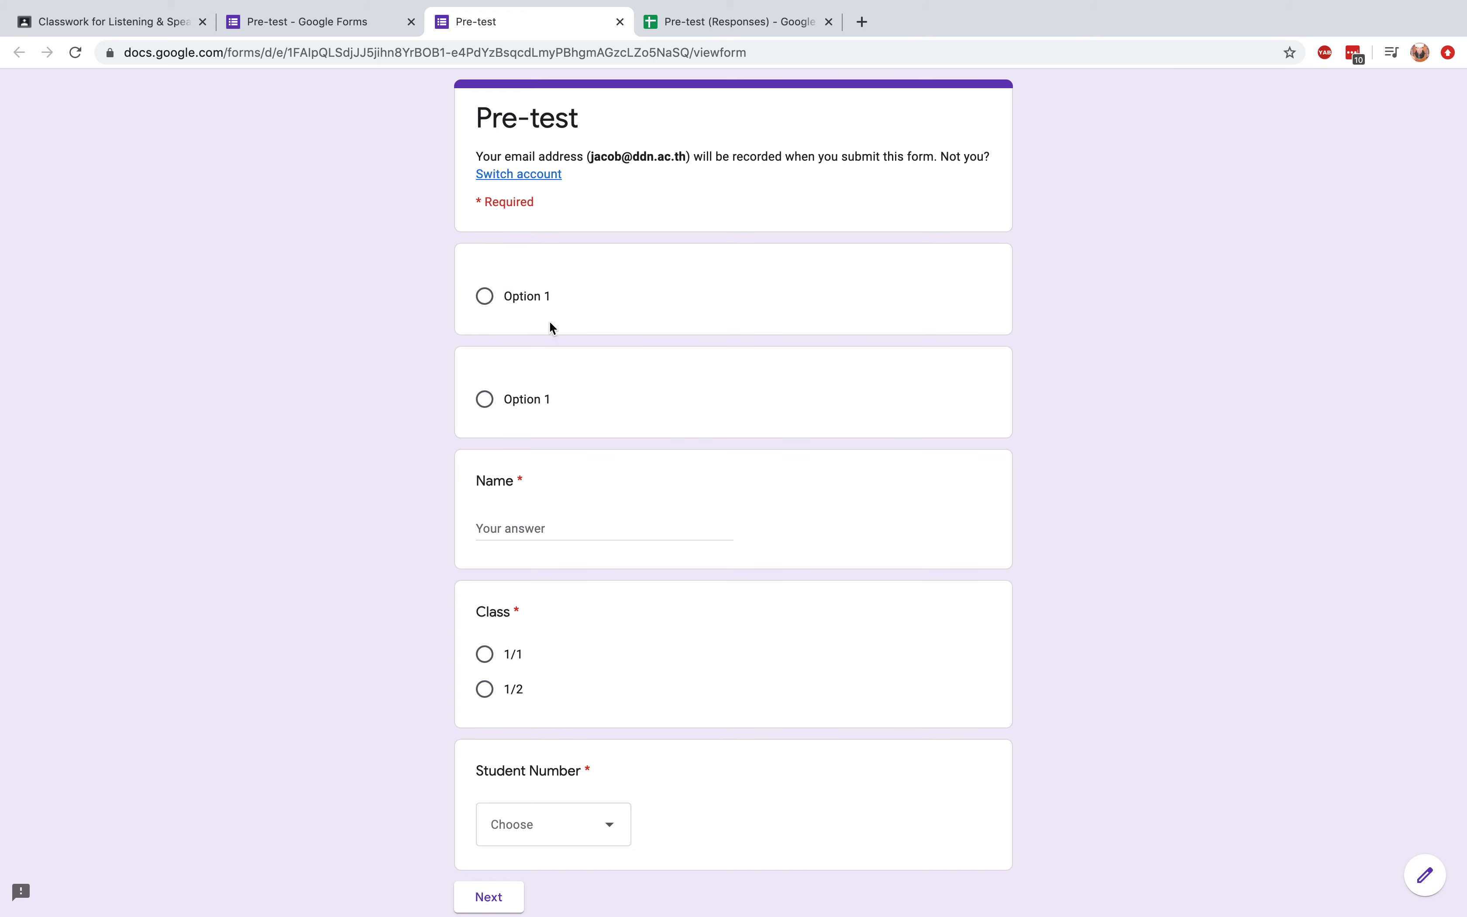
pyautogui.click(486, 297)
pyautogui.click(497, 388)
pyautogui.write('Jacob')
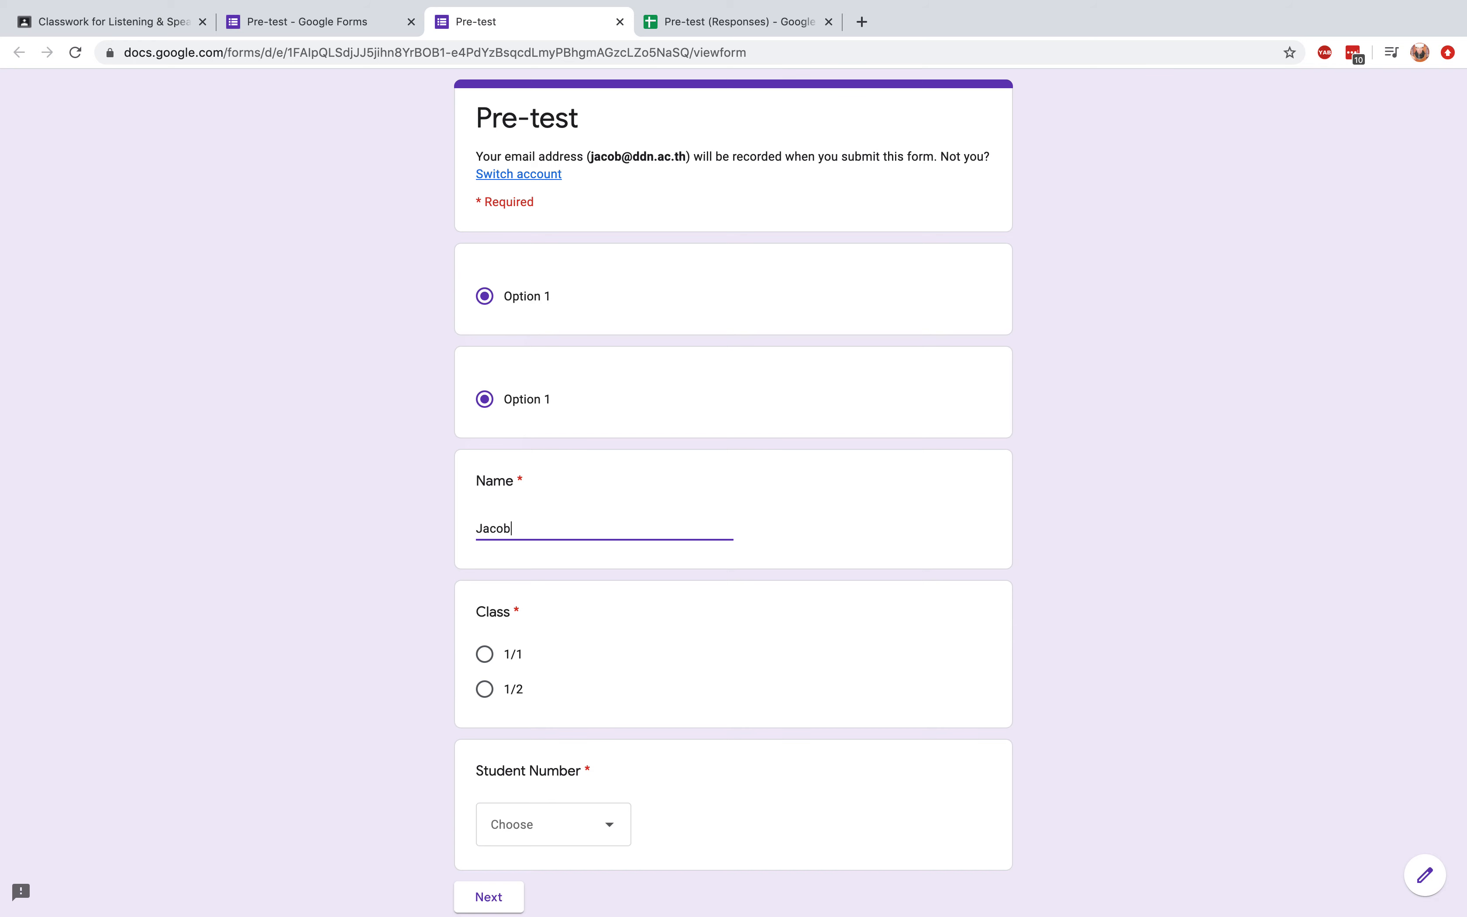
# - Choose class 1/2 and a student number, and continue to the quiz section
pyautogui.click(508, 688)
pyautogui.scroll(-3, 598, 665)
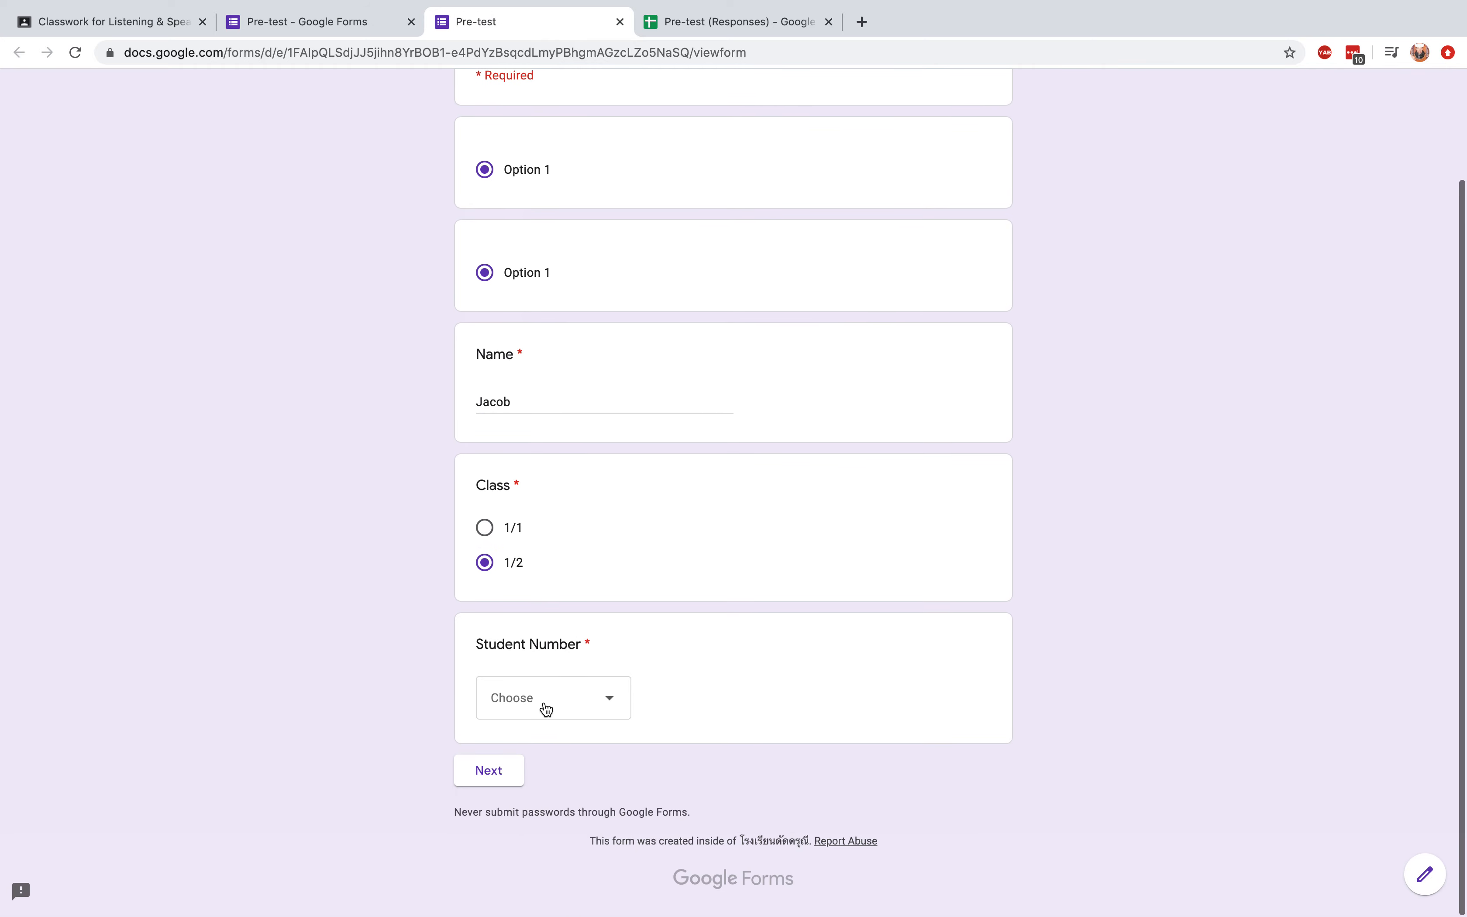
pyautogui.click(547, 707)
pyautogui.click(498, 752)
pyautogui.click(489, 771)
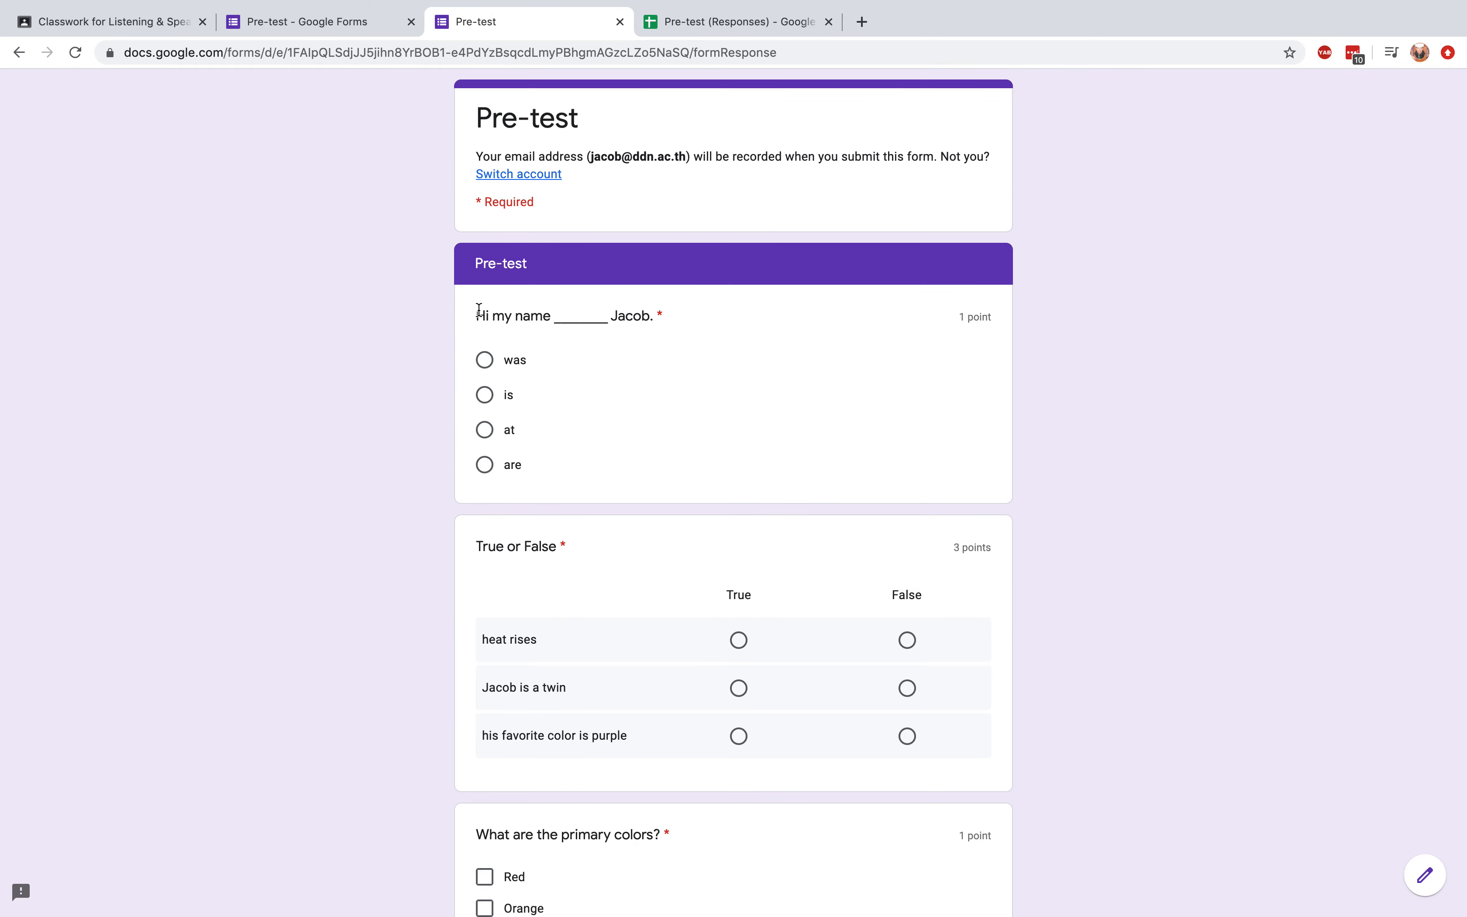
# - Answer "is" to the "Hi my name" question and mark the first two True or False statements True and the third False
pyautogui.click(485, 395)
pyautogui.scroll(-3, 634, 548)
pyautogui.click(738, 522)
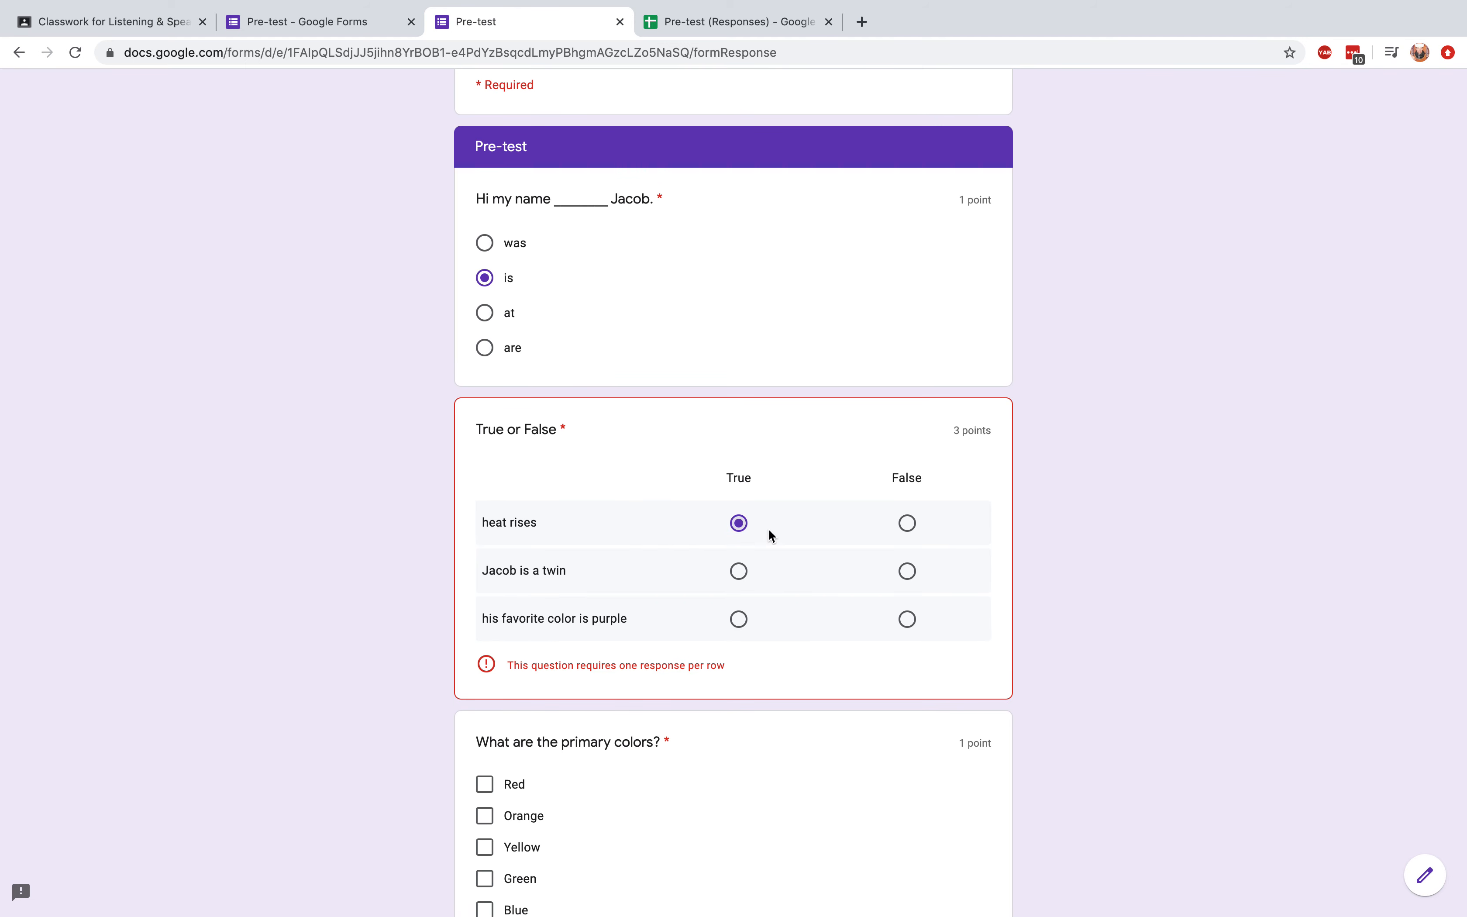
pyautogui.click(739, 572)
pyautogui.click(908, 620)
# - Select Red, Yellow and Blue as the primary colors
pyautogui.scroll(-4, 790, 673)
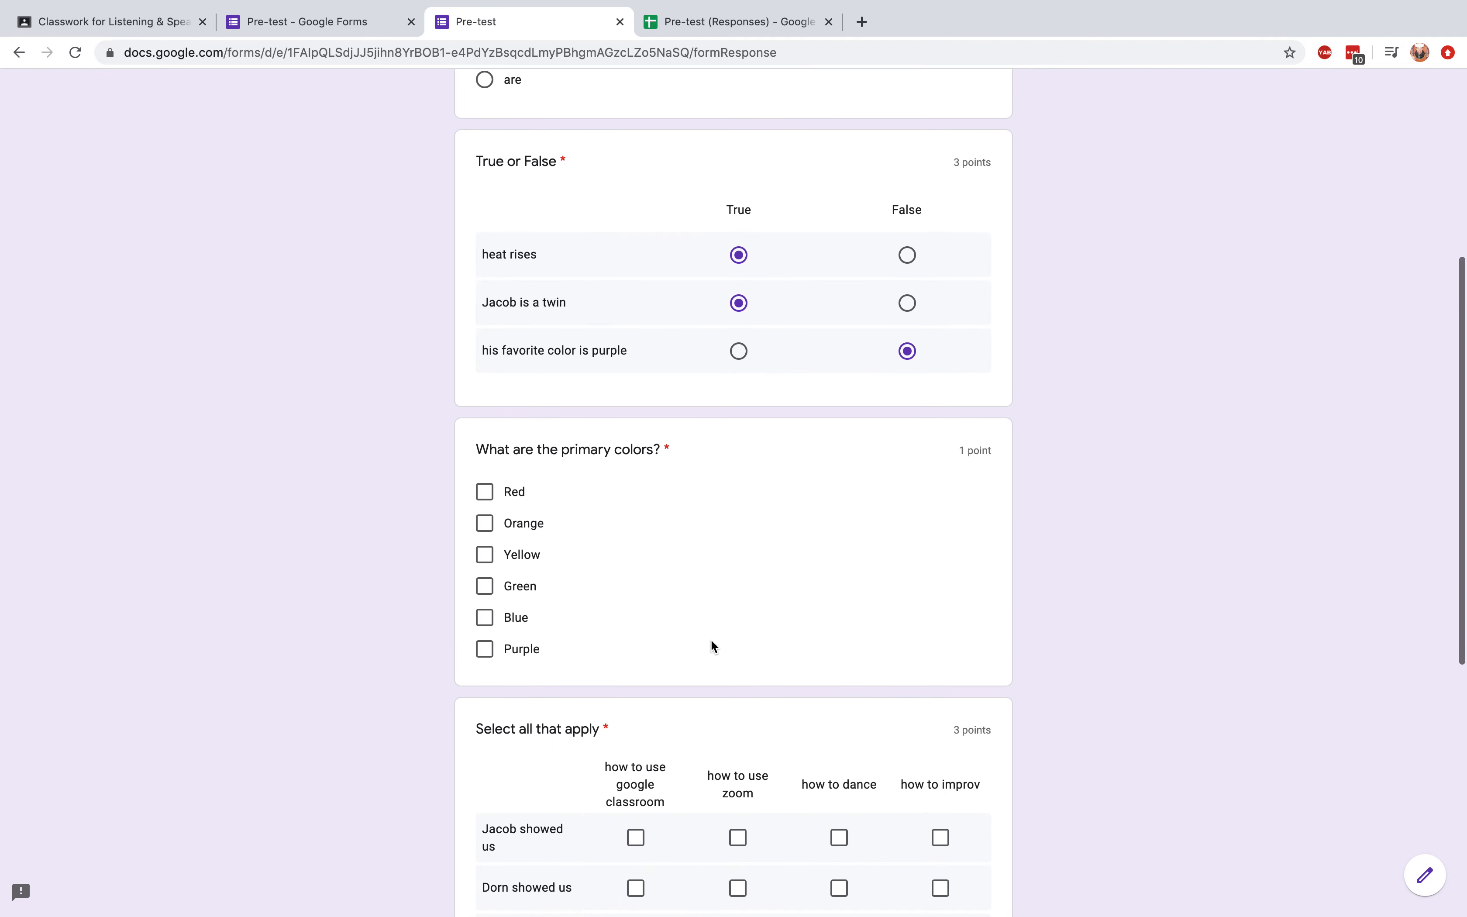
pyautogui.click(484, 492)
pyautogui.click(484, 554)
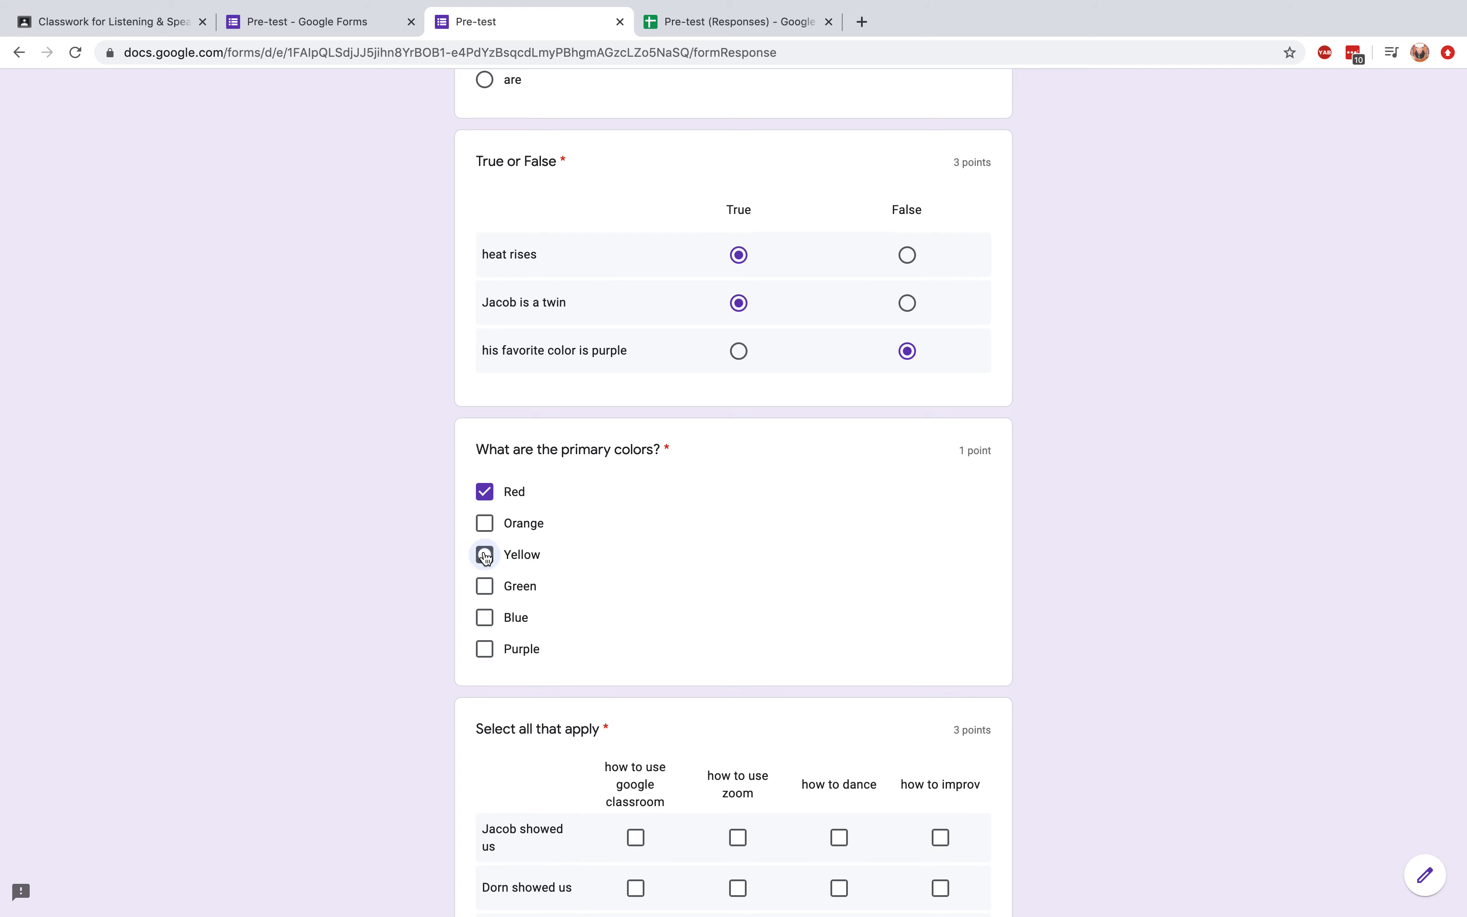
pyautogui.click(484, 617)
# - In the "Select all that apply" grid, mark google classroom and dance for the first row, zoom for the second and improv for the third
pyautogui.scroll(-4, 660, 690)
pyautogui.click(636, 573)
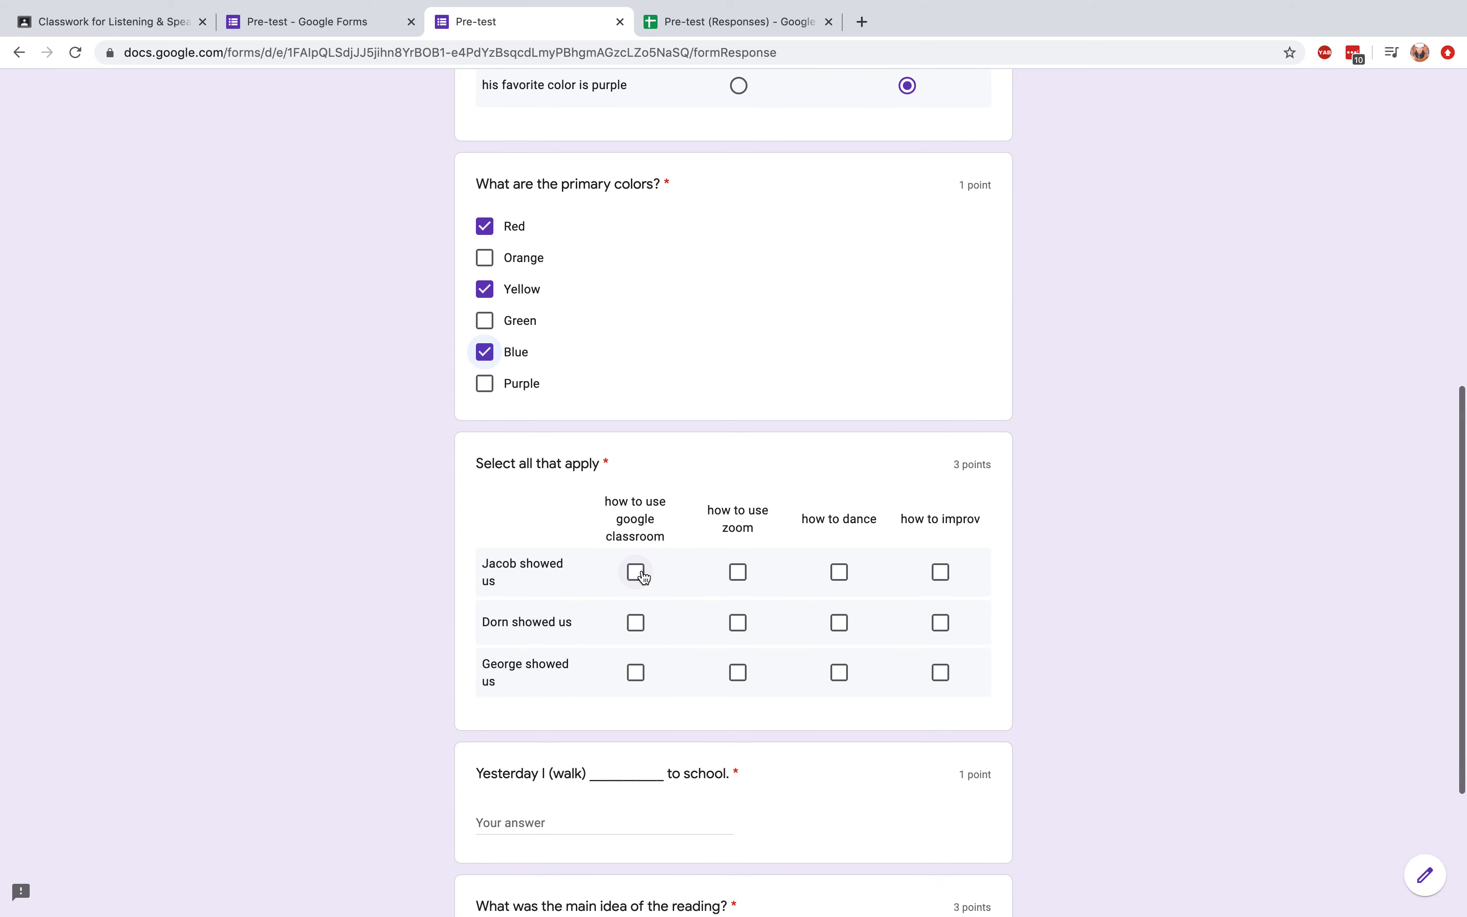
pyautogui.click(840, 576)
pyautogui.click(737, 628)
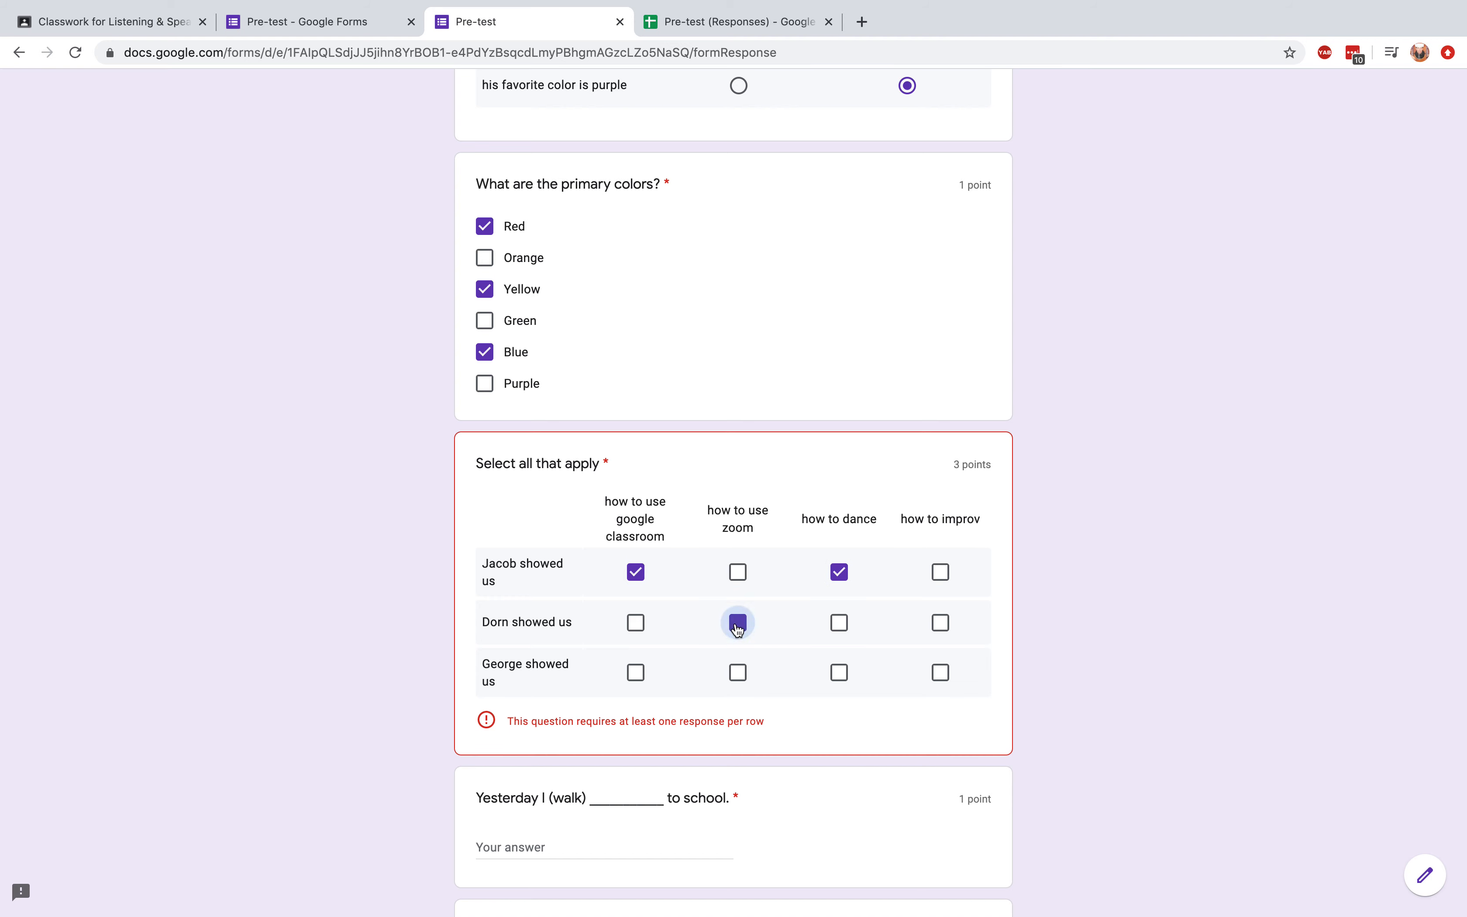
pyautogui.click(940, 673)
# - Answer the "Yesterday I (walk)" question with "walked"
pyautogui.scroll(-3, 818, 751)
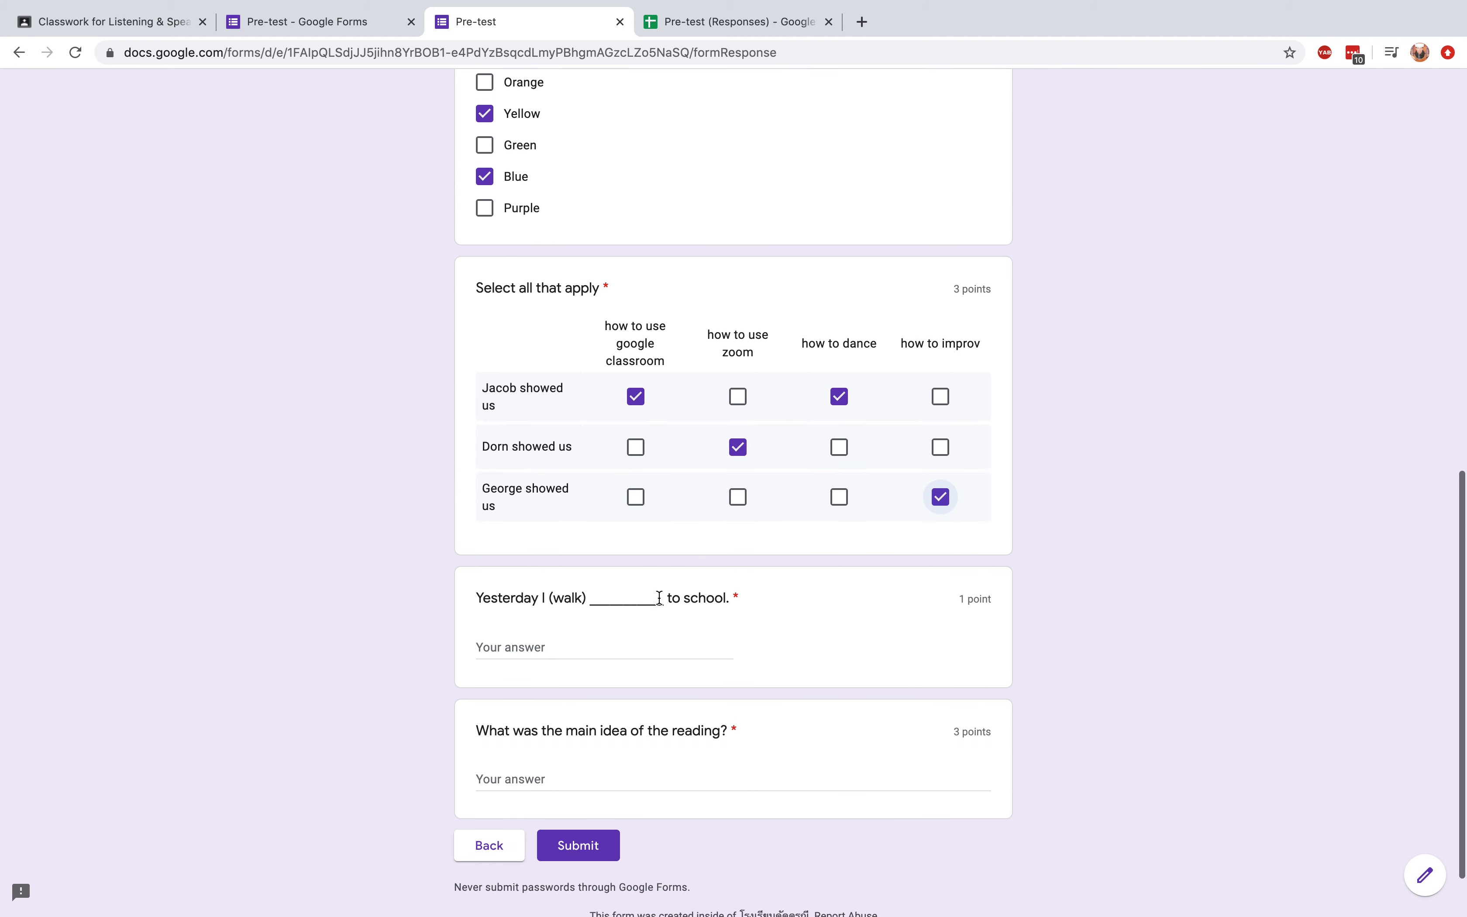
pyautogui.click(538, 645)
pyautogui.write('walk')
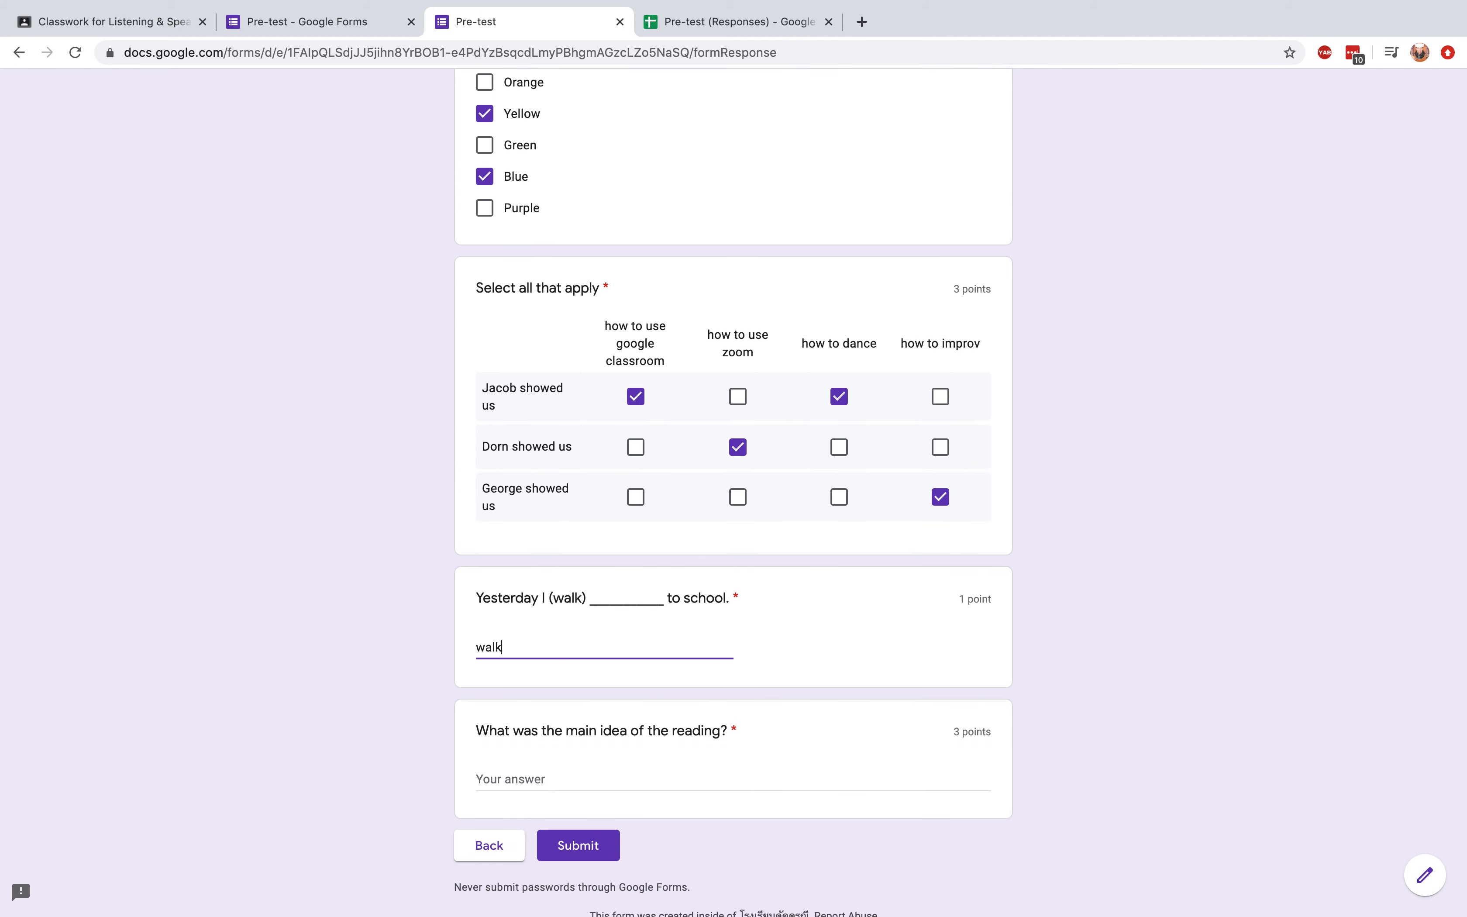
pyautogui.write('ed')
# - Answer the main-idea question with "The main Idea was to show us how to create a clasroom and assignments in google classroom." and submit the form
pyautogui.click(556, 779)
pyautogui.write('The')
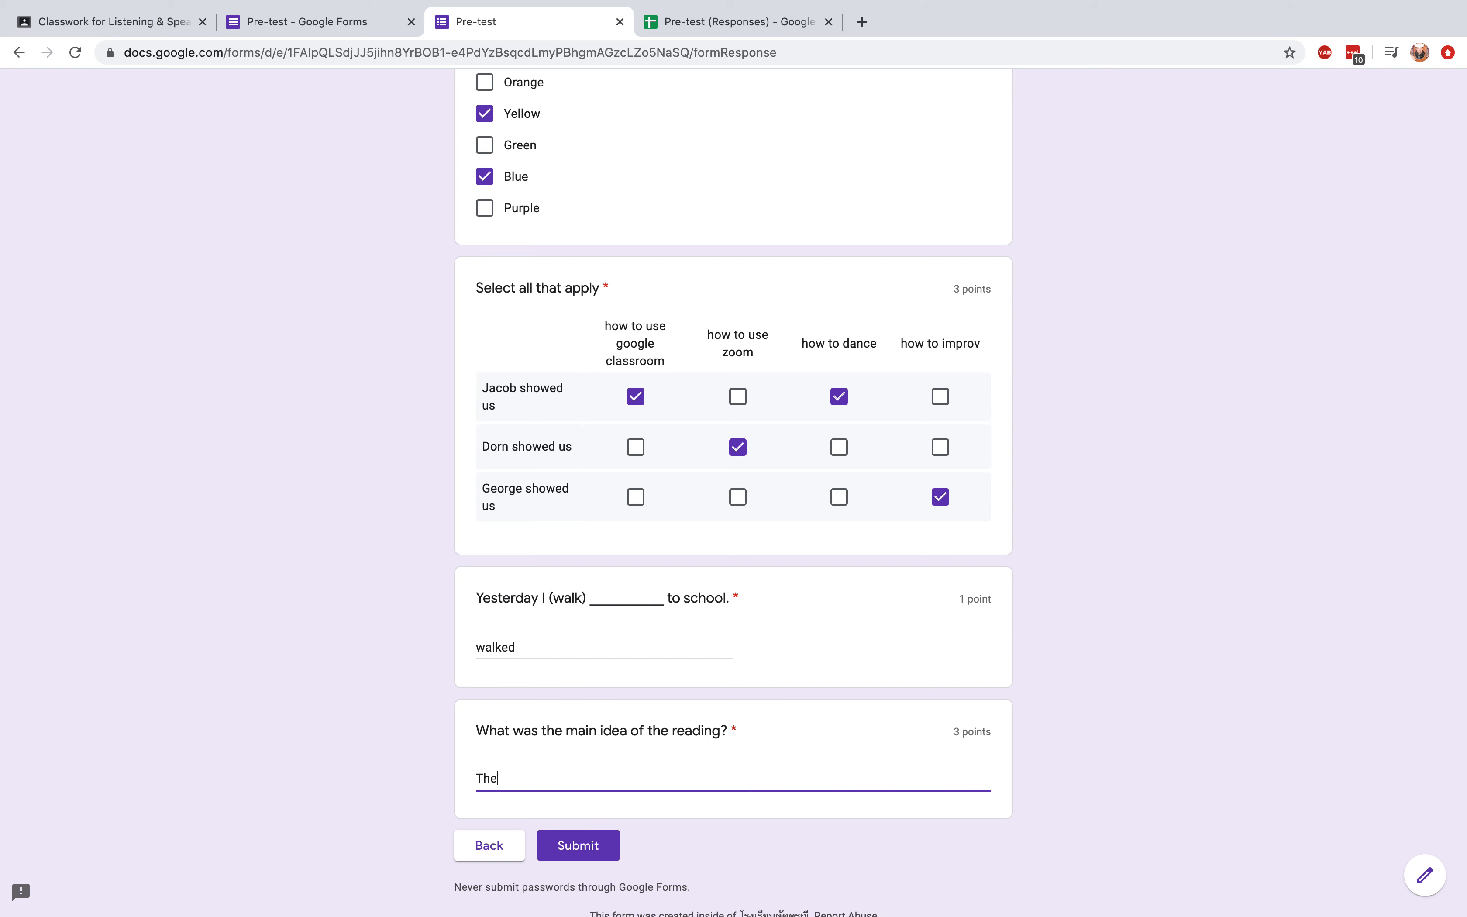
pyautogui.write(' main Idea was to show i')
pyautogui.write('s how to c')
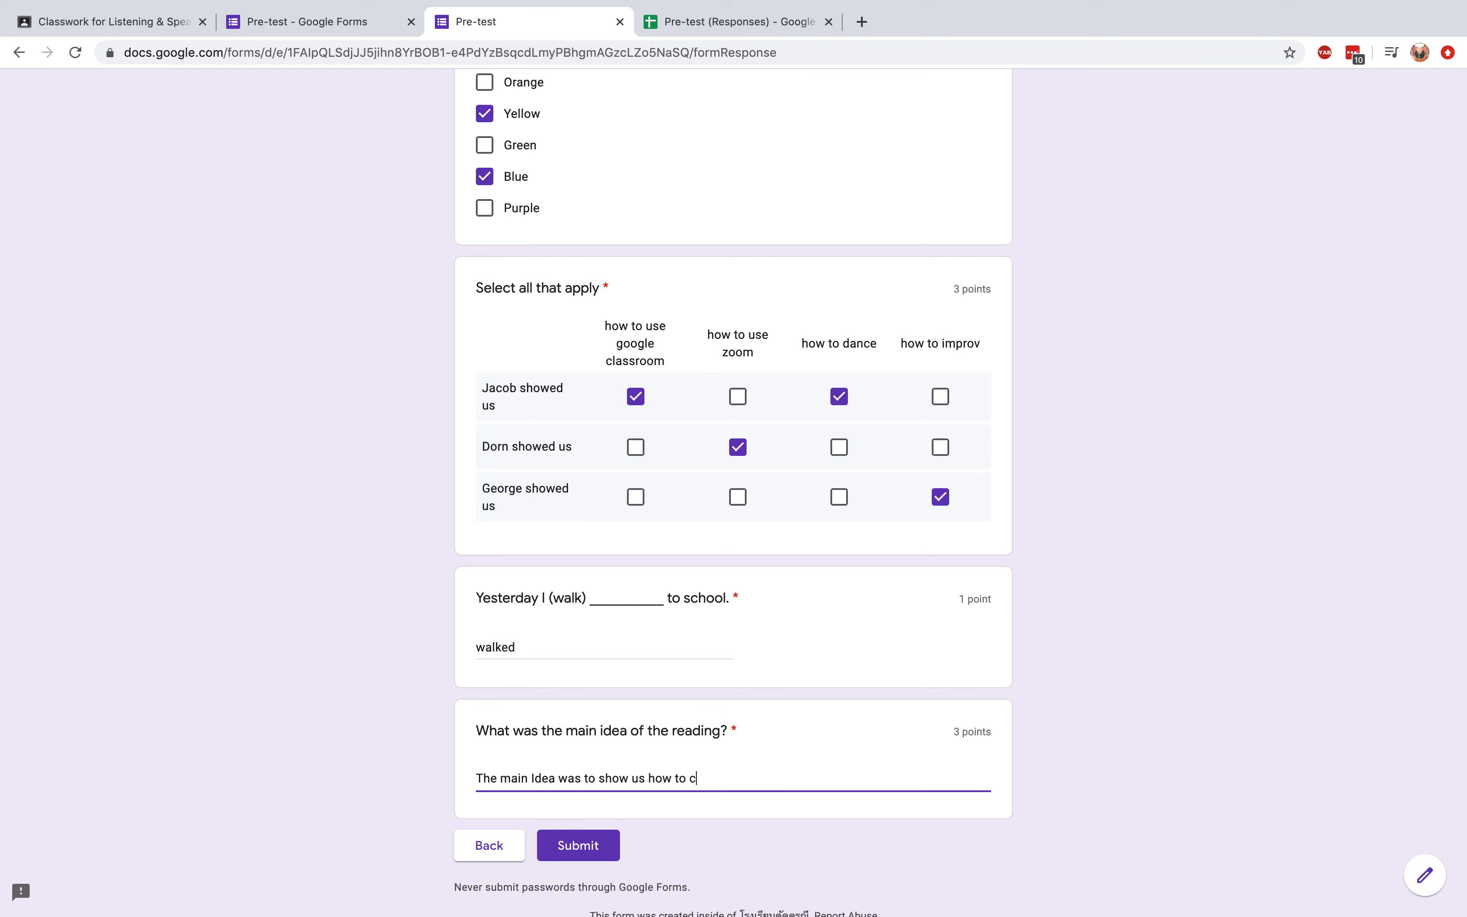
pyautogui.write('rea')
pyautogui.write('clasroom and assignments in google cla')
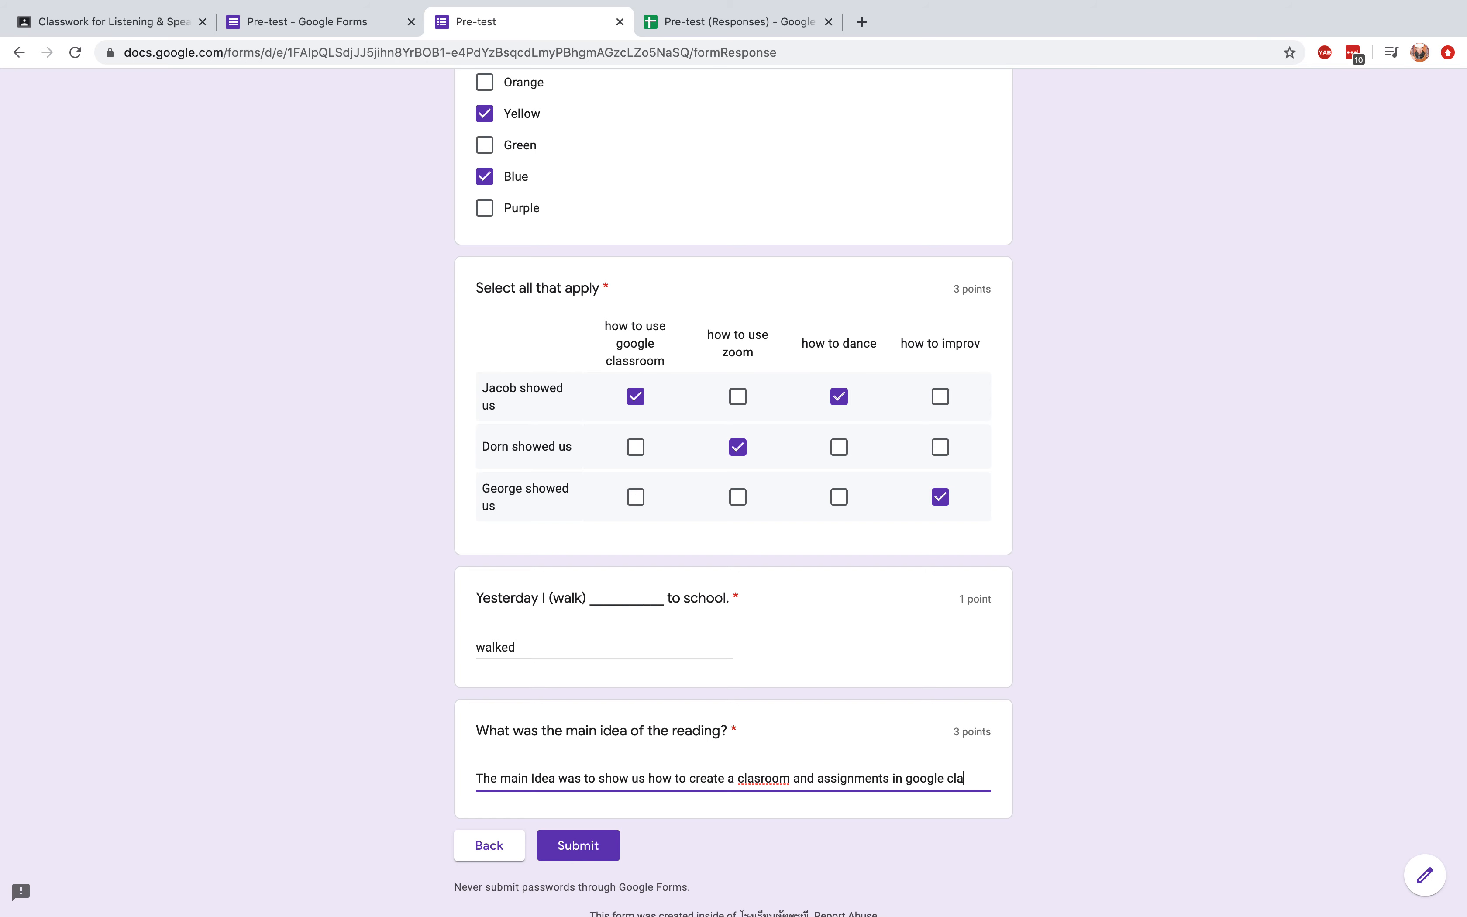
pyautogui.write('rom')
pyautogui.press('BackSpace')
pyautogui.press('BackSpace')
pyautogui.write('oom.')
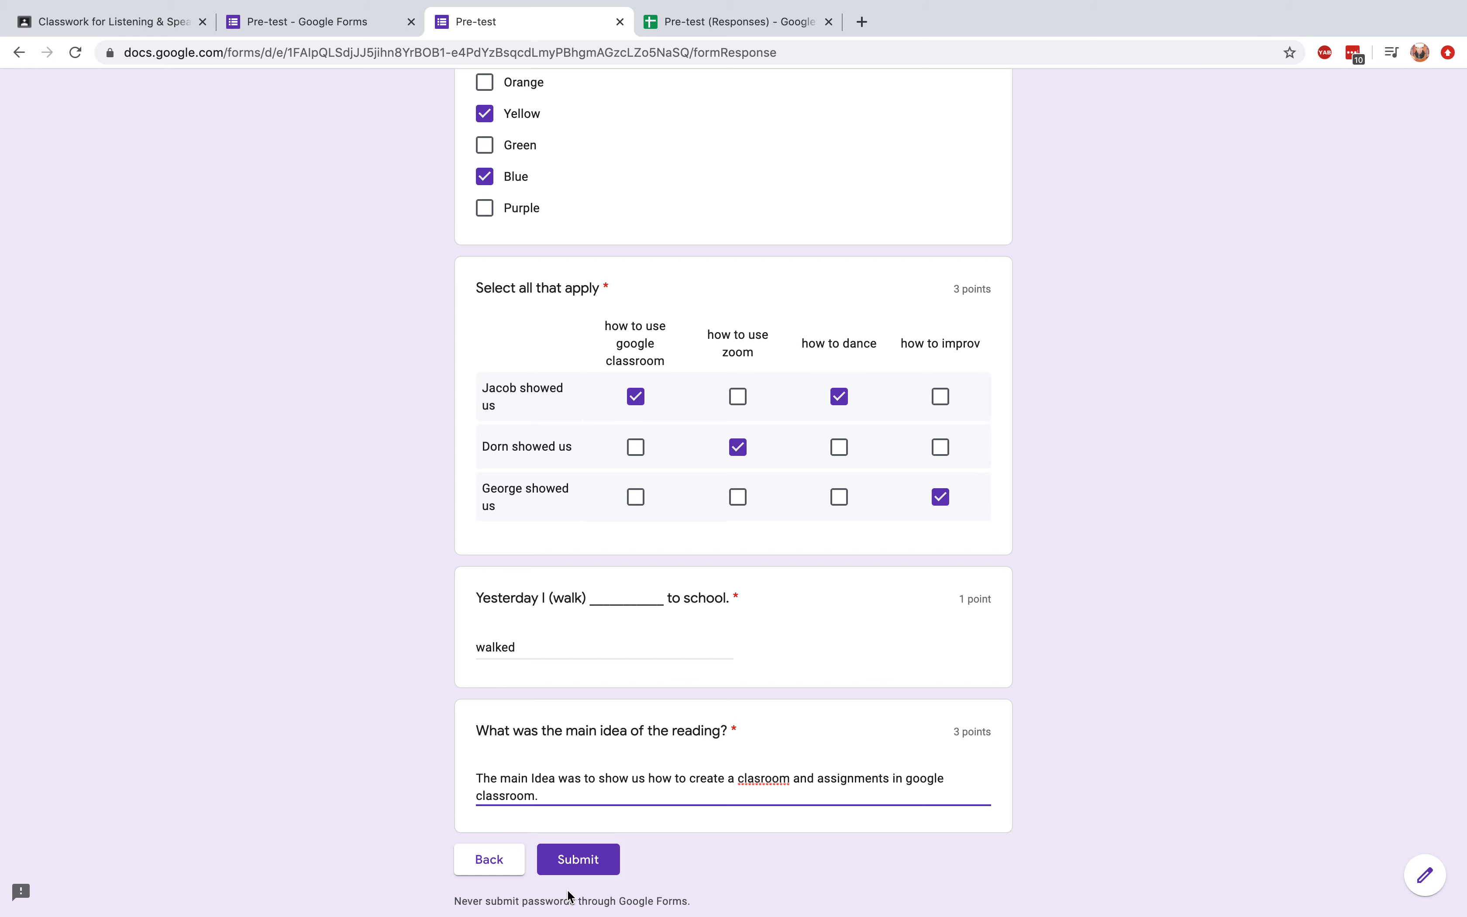
pyautogui.click(578, 861)
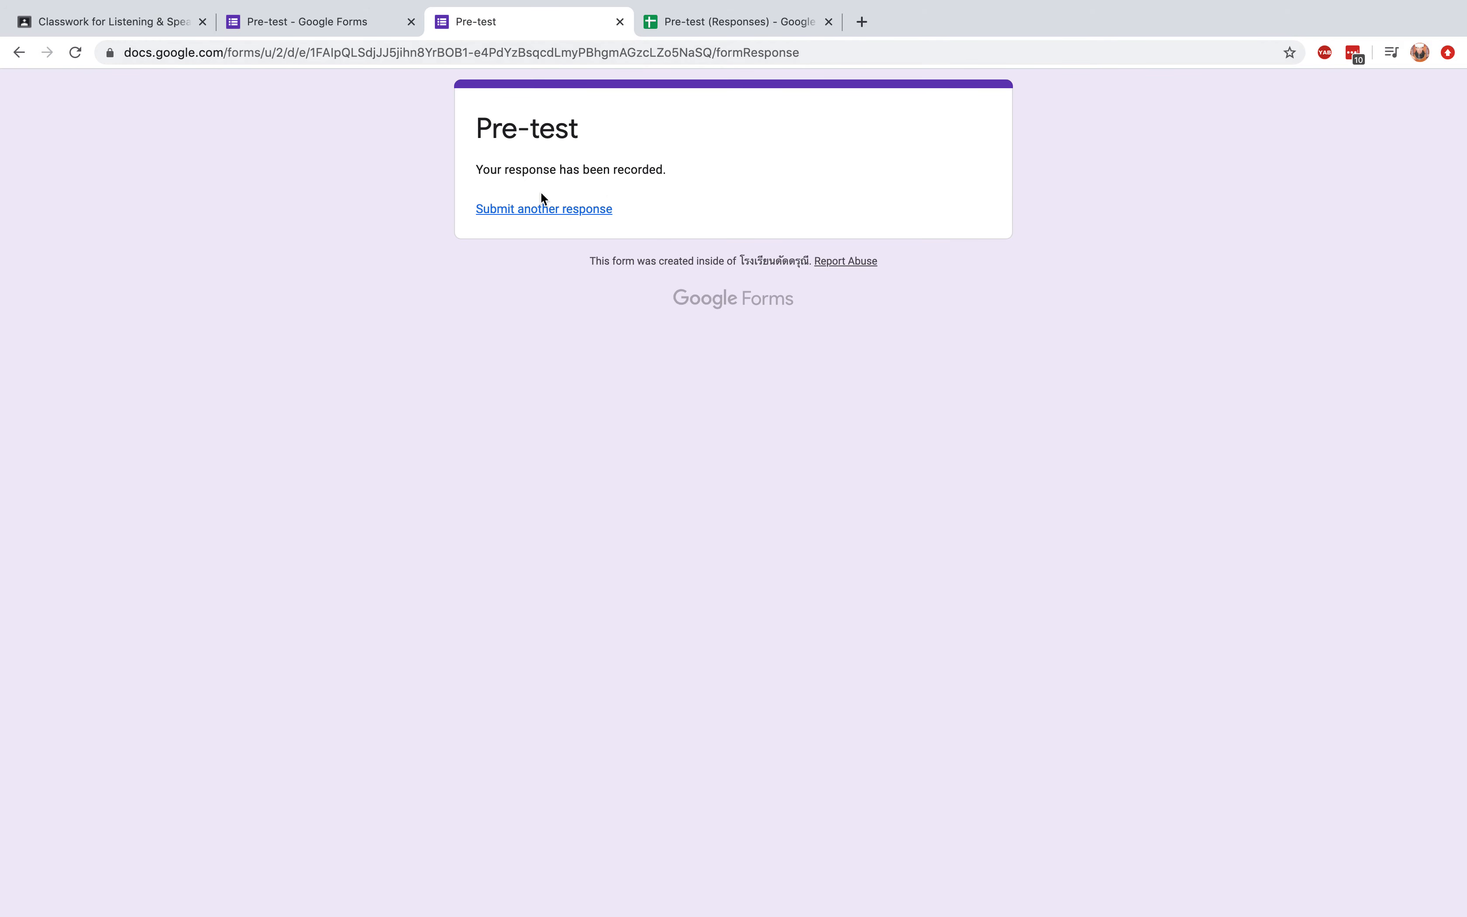
# - Close the preview, check the submitted score in the Pre-test (Responses) spreadsheet and return to the form editor
pyautogui.click(620, 22)
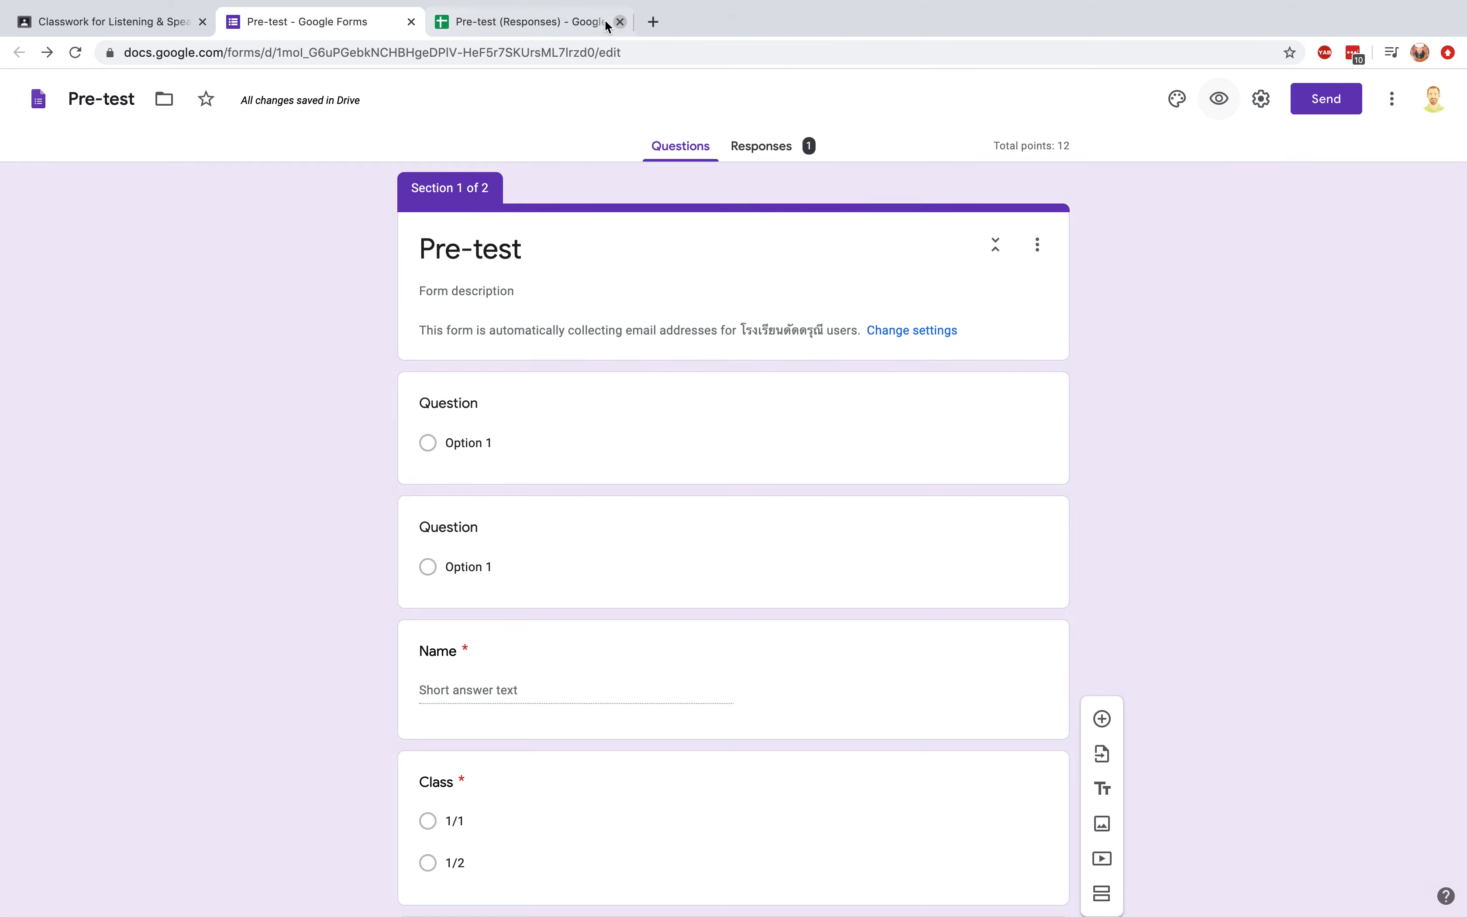
pyautogui.click(531, 22)
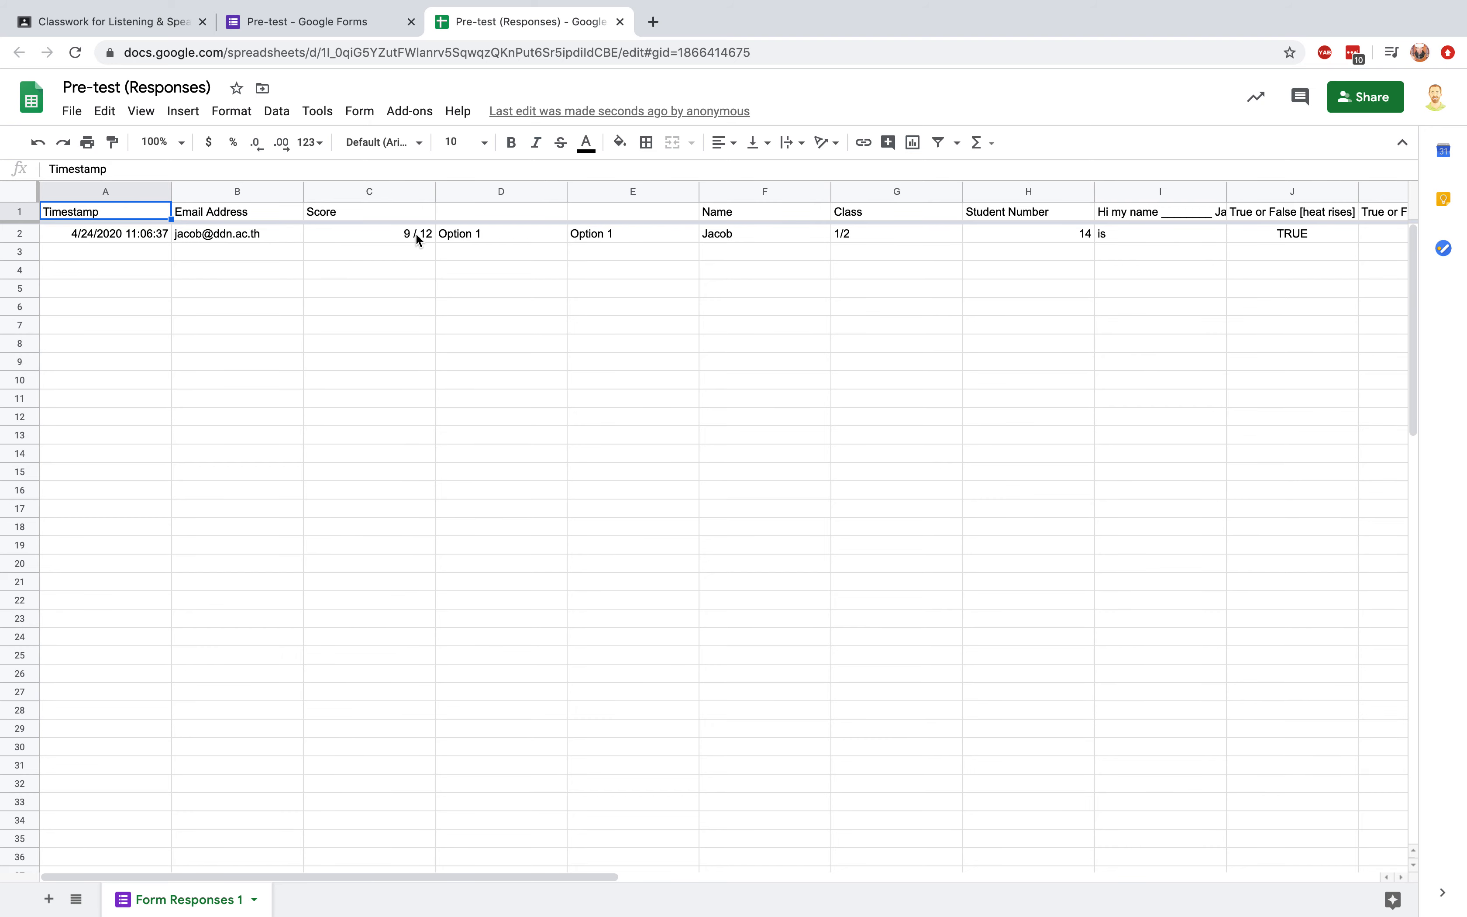
pyautogui.click(334, 24)
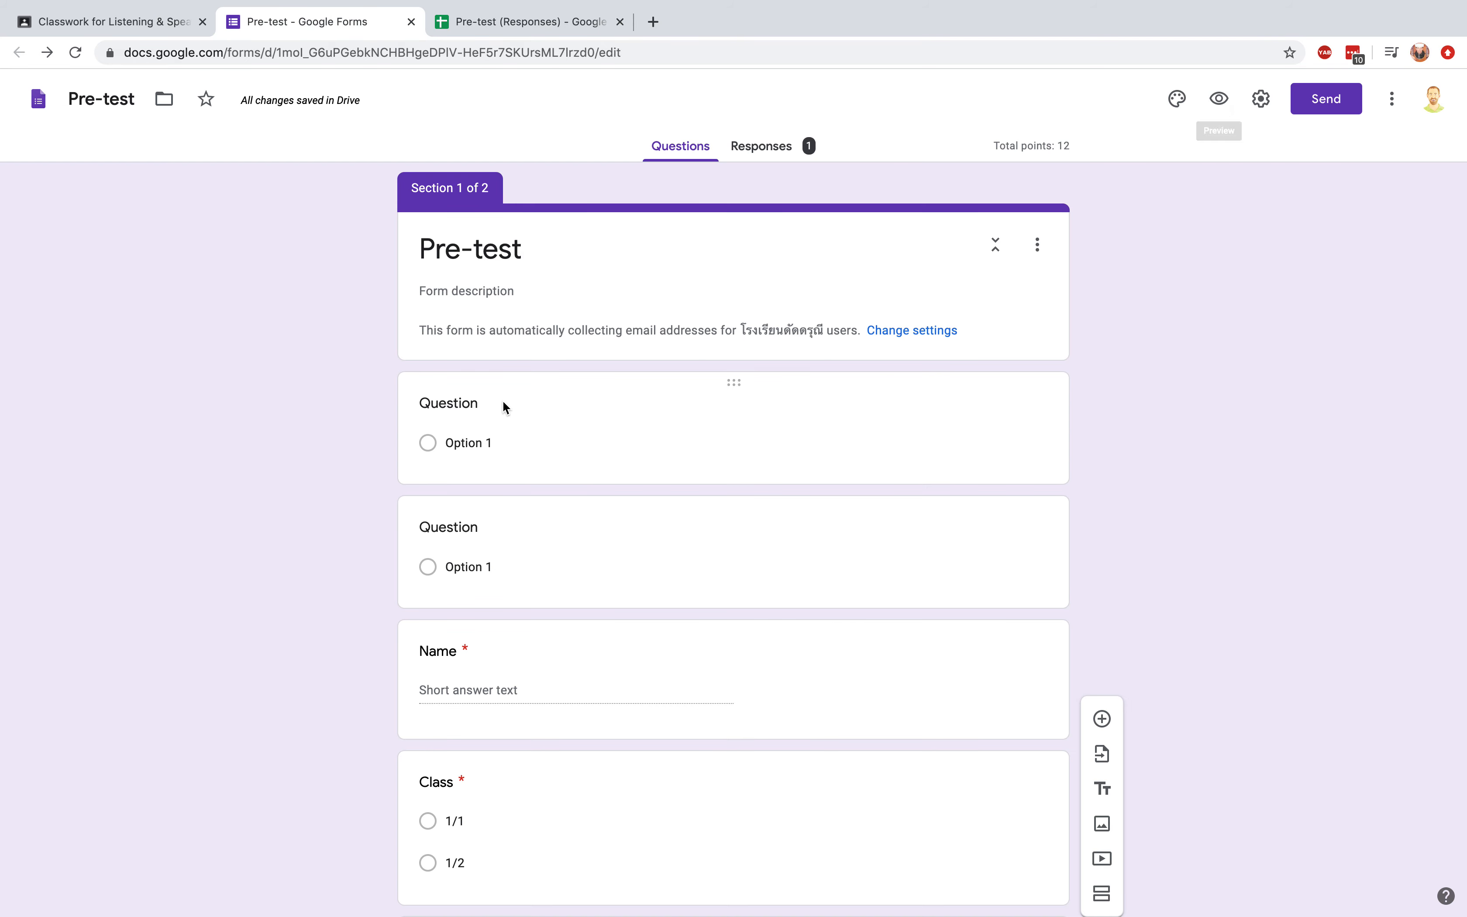
# - Review the form's response summary, including the score insights, the answers to each question and the available response options
pyautogui.click(758, 143)
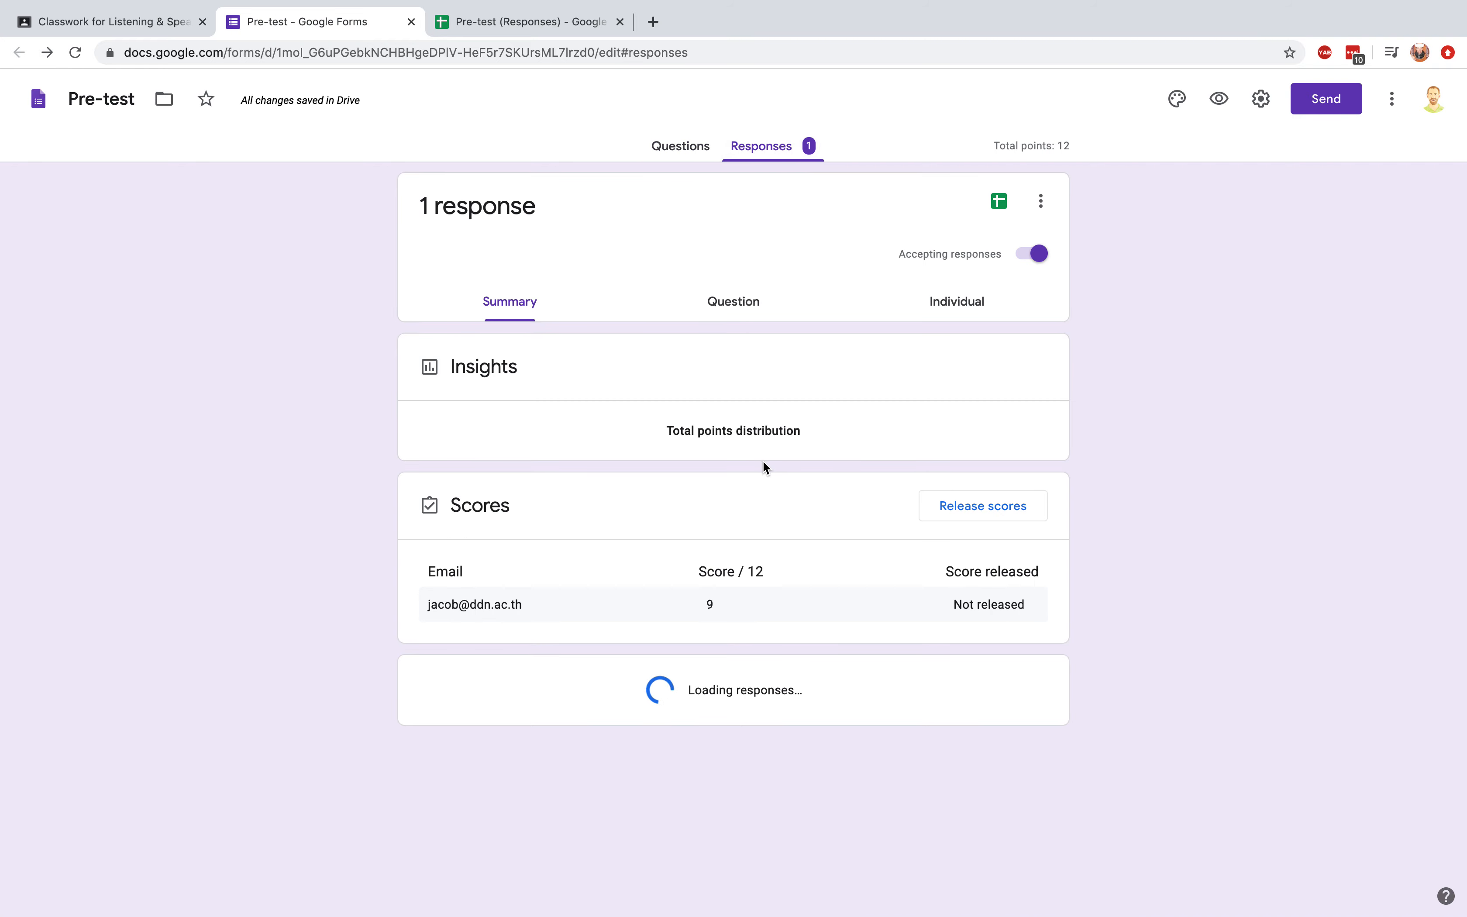
pyautogui.scroll(-3, 754, 543)
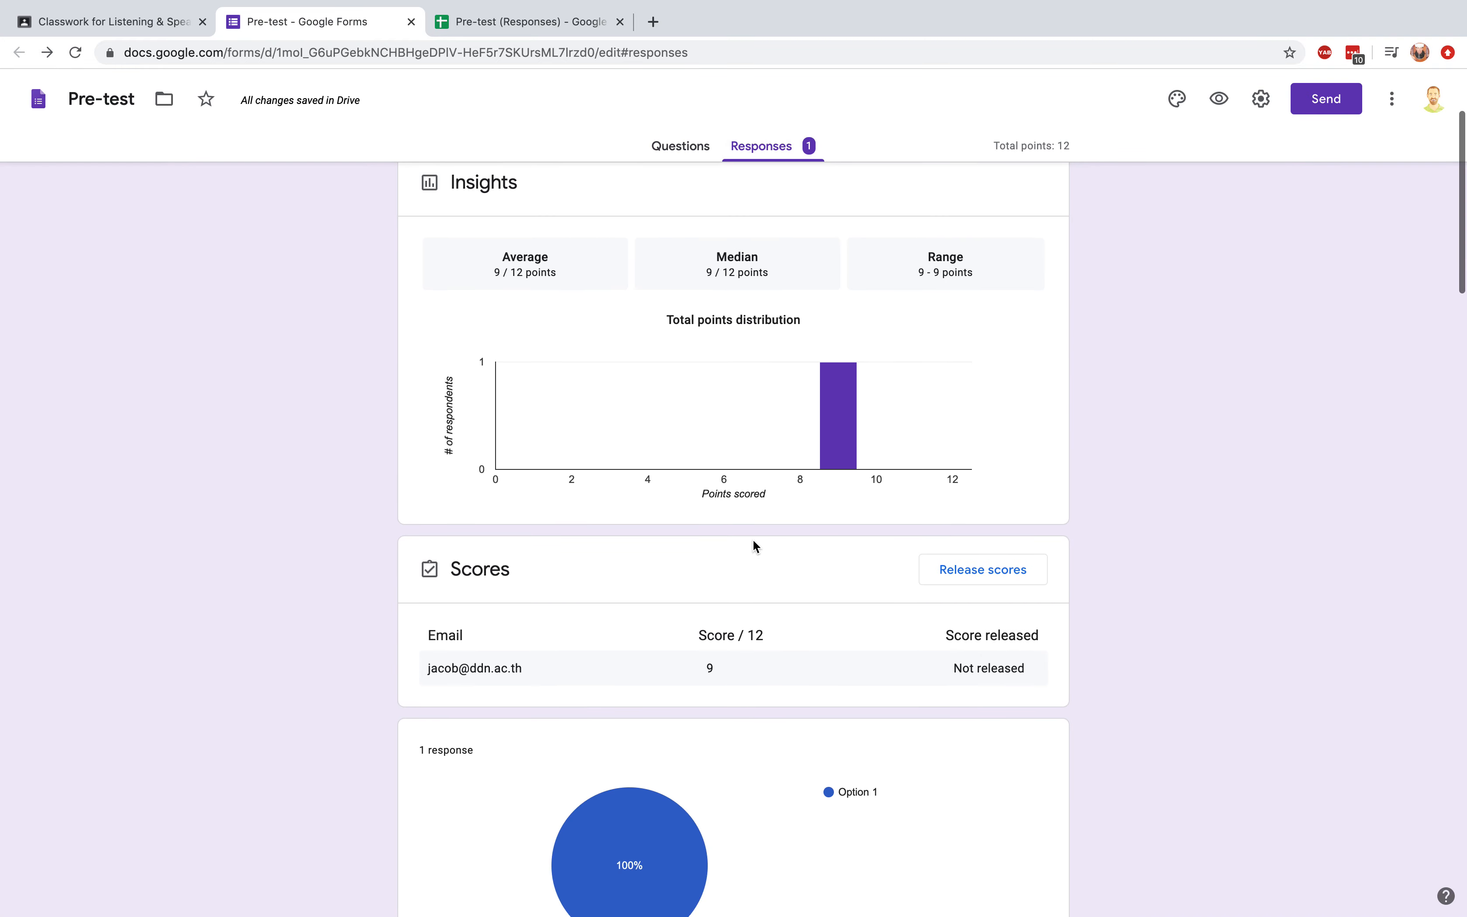
pyautogui.scroll(1, 755, 540)
pyautogui.scroll(-10, 755, 534)
pyautogui.scroll(1, 756, 537)
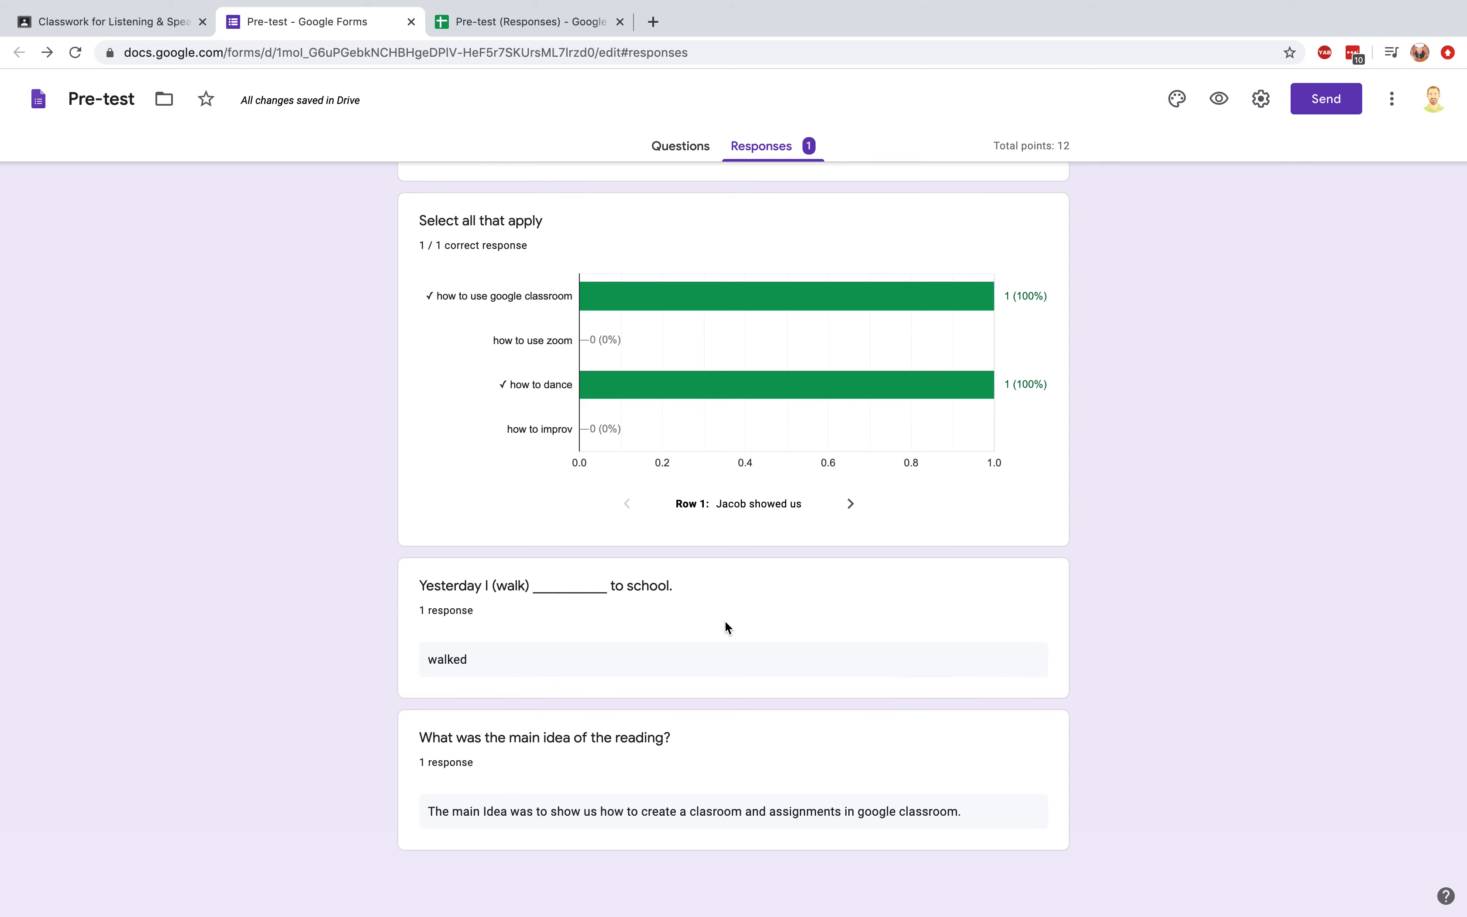
pyautogui.scroll(20, 725, 623)
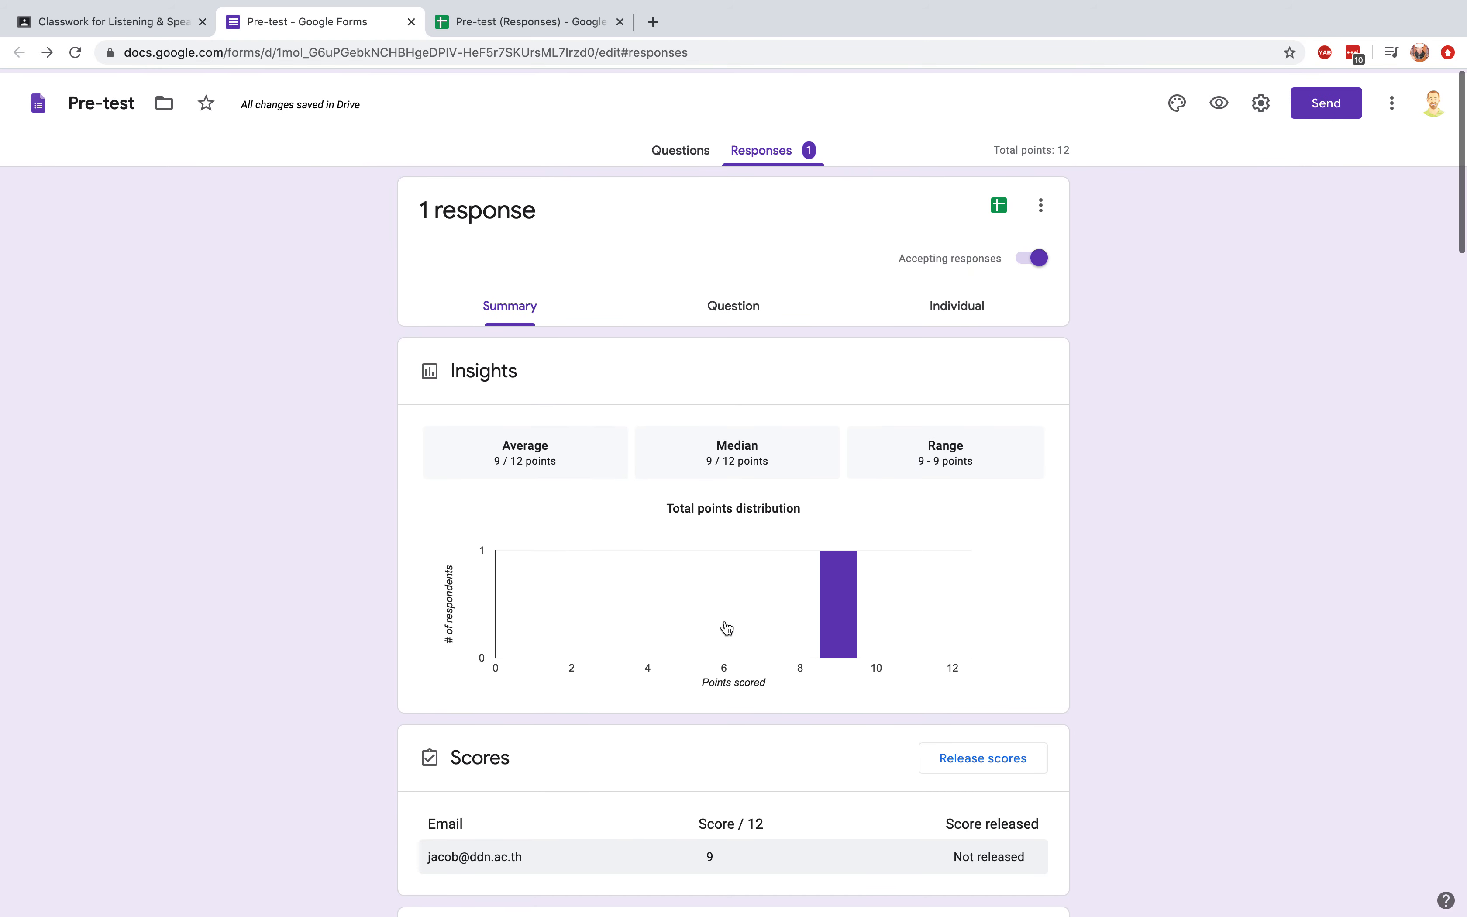
pyautogui.click(1041, 205)
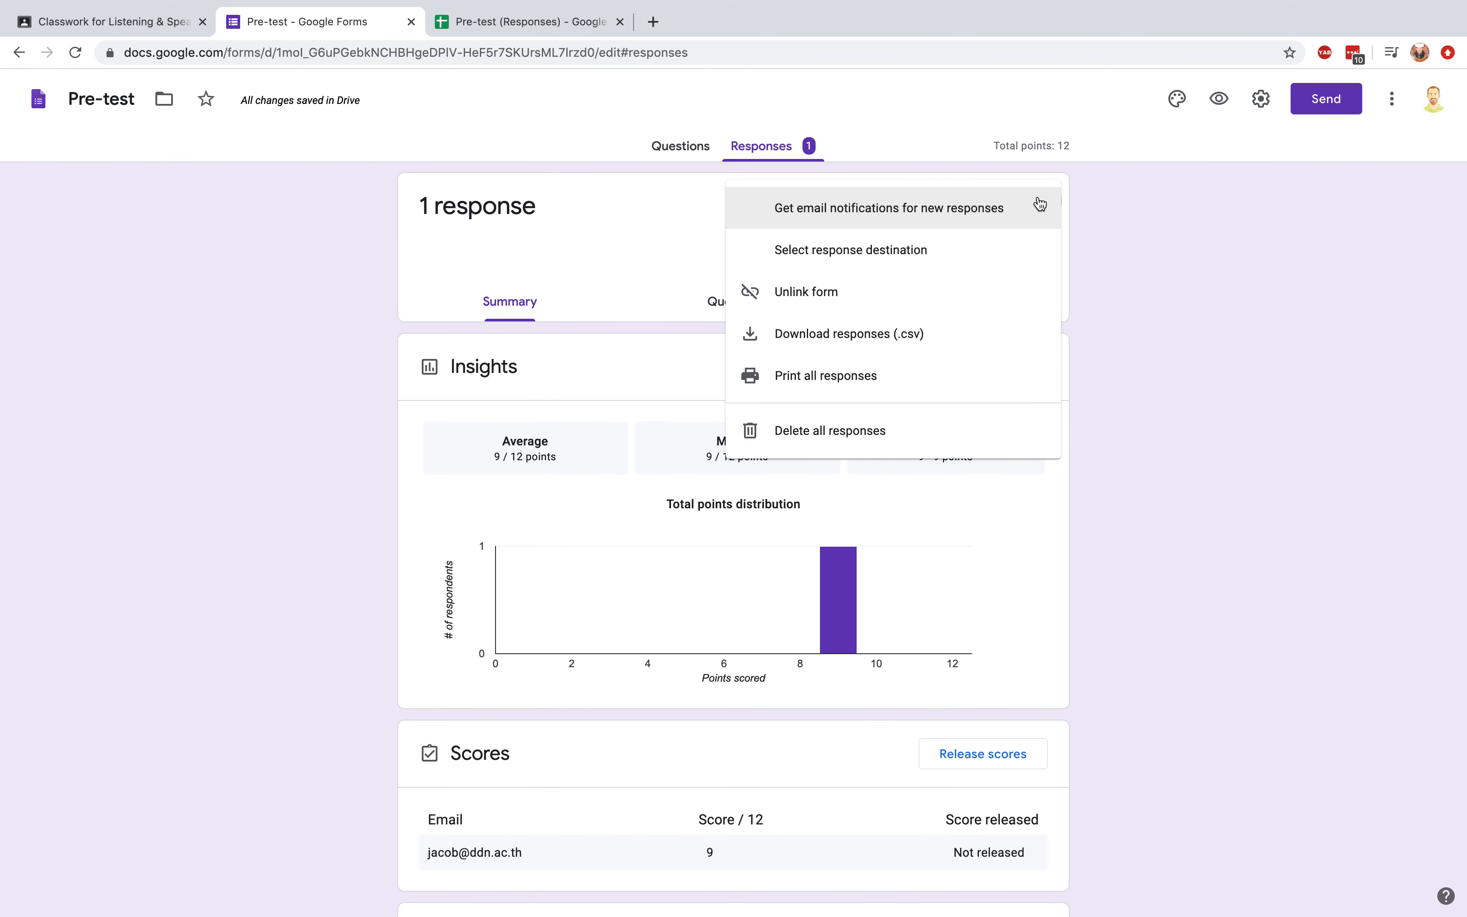
pyautogui.click(1171, 272)
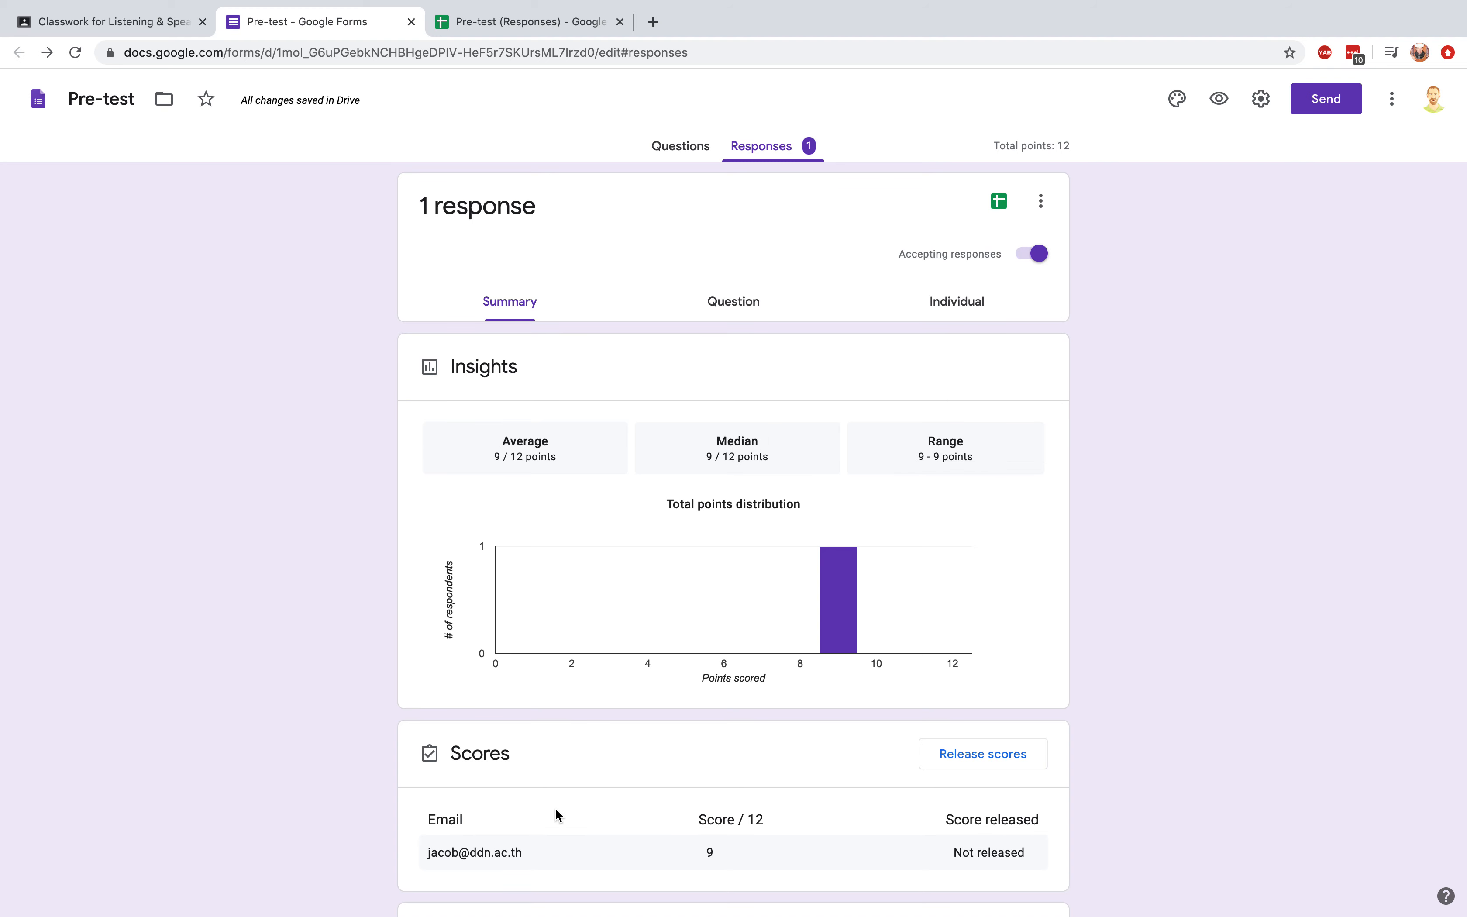
# - Open the respondent's individual submission, award 3 of 3 points for the main-idea answer and save the grading
pyautogui.scroll(-3, 556, 815)
pyautogui.click(736, 705)
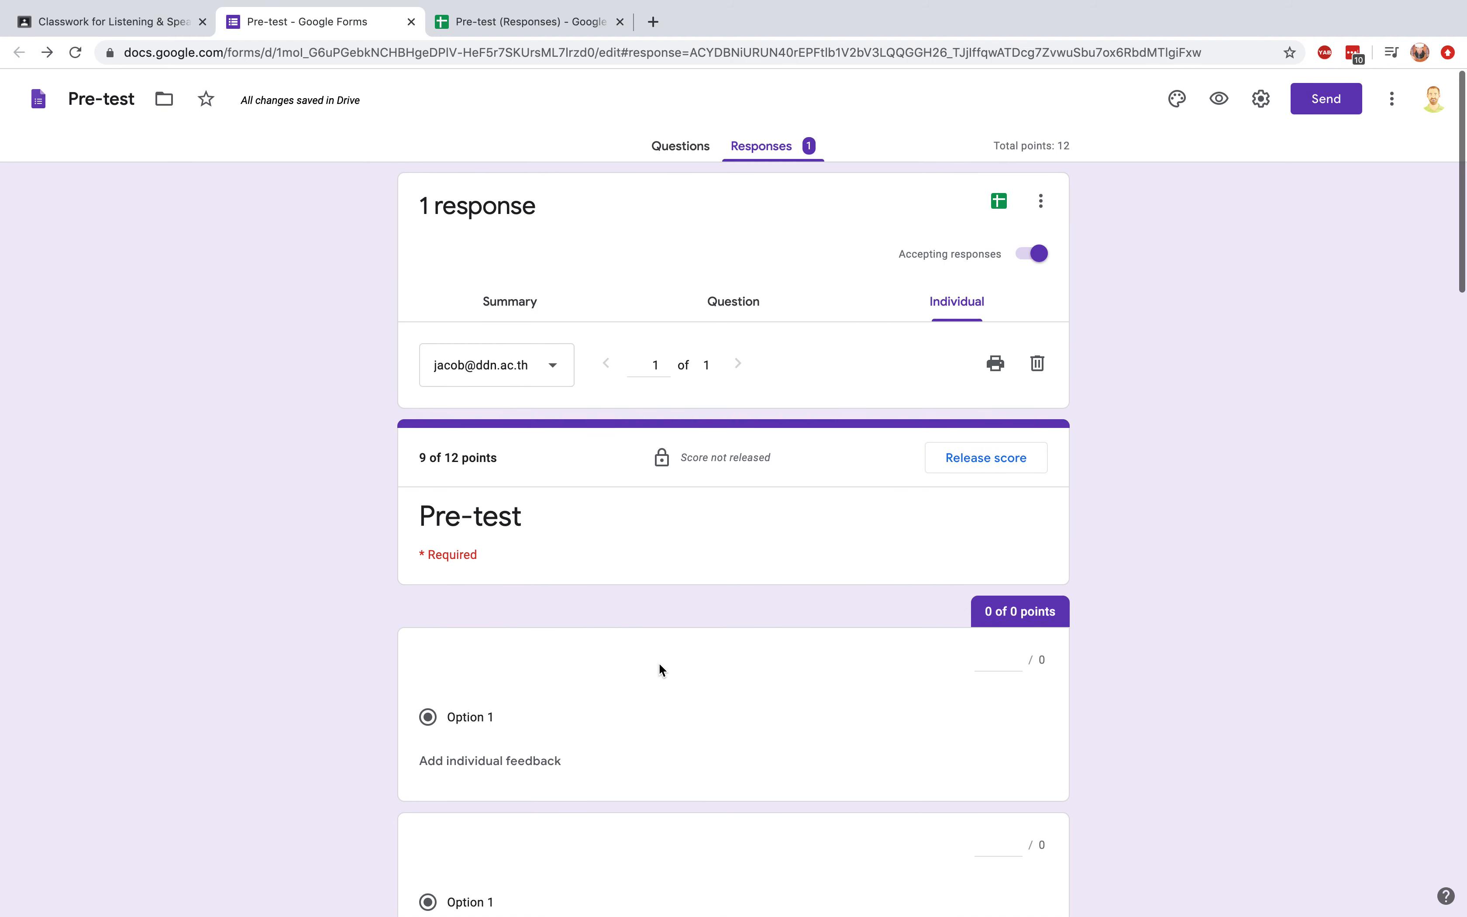
pyautogui.scroll(-2, 731, 730)
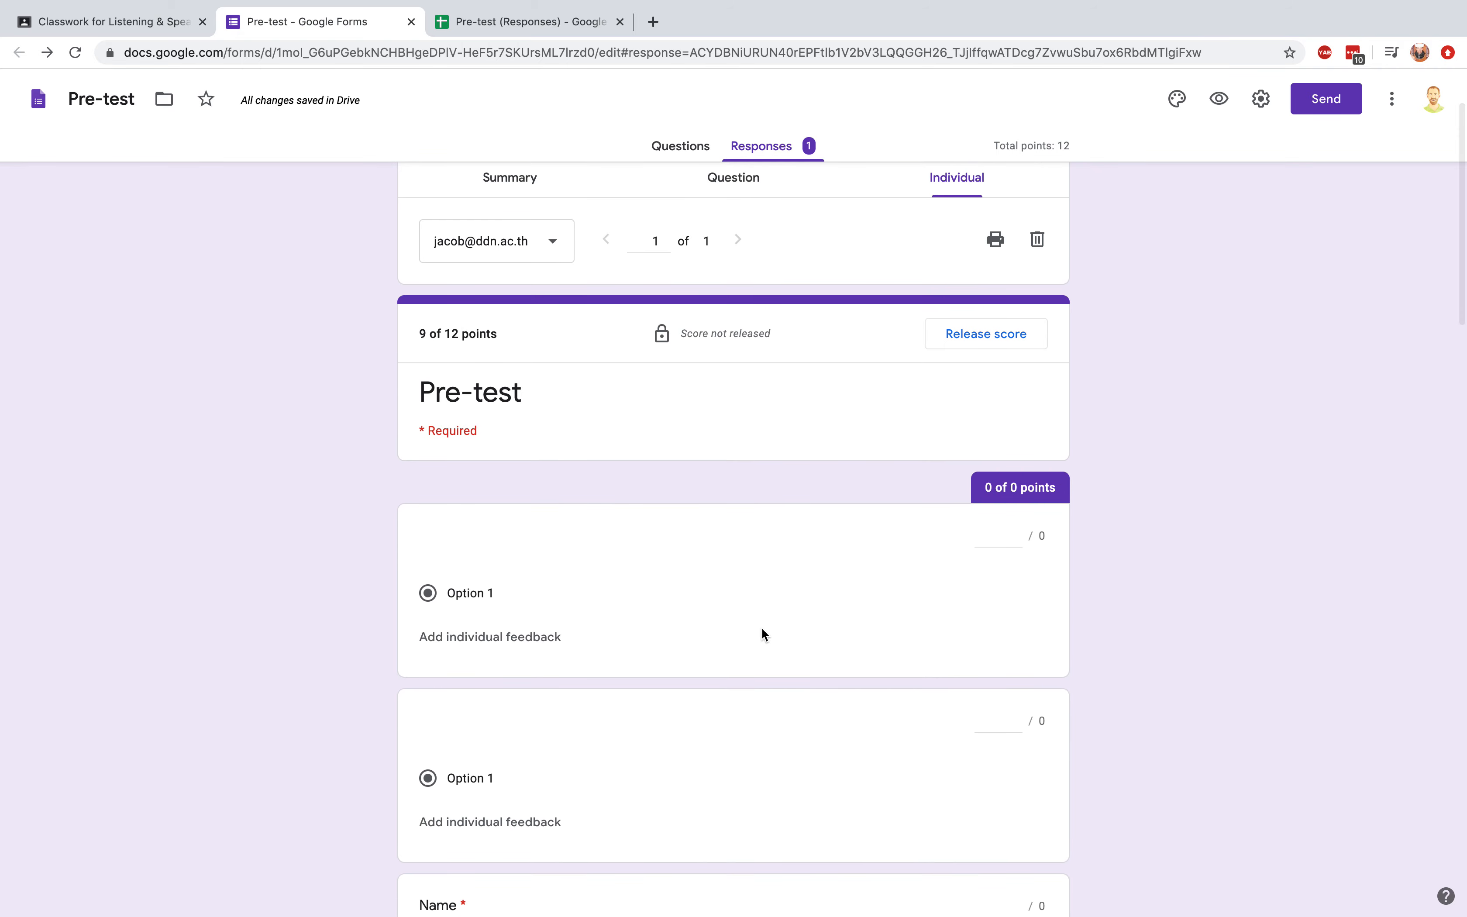
pyautogui.scroll(-10, 762, 634)
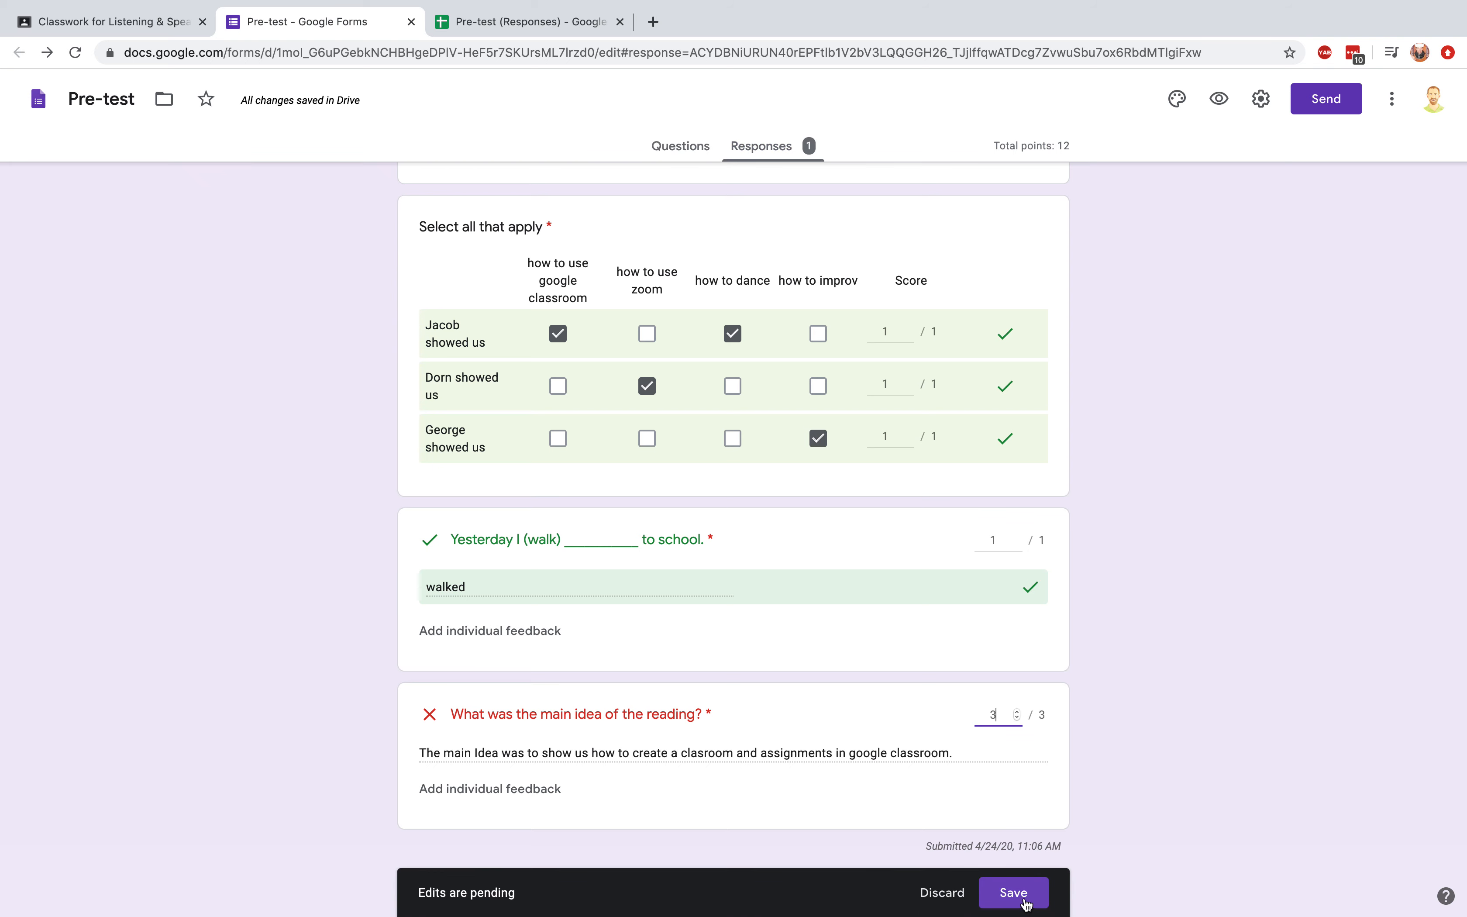
pyautogui.click(1013, 892)
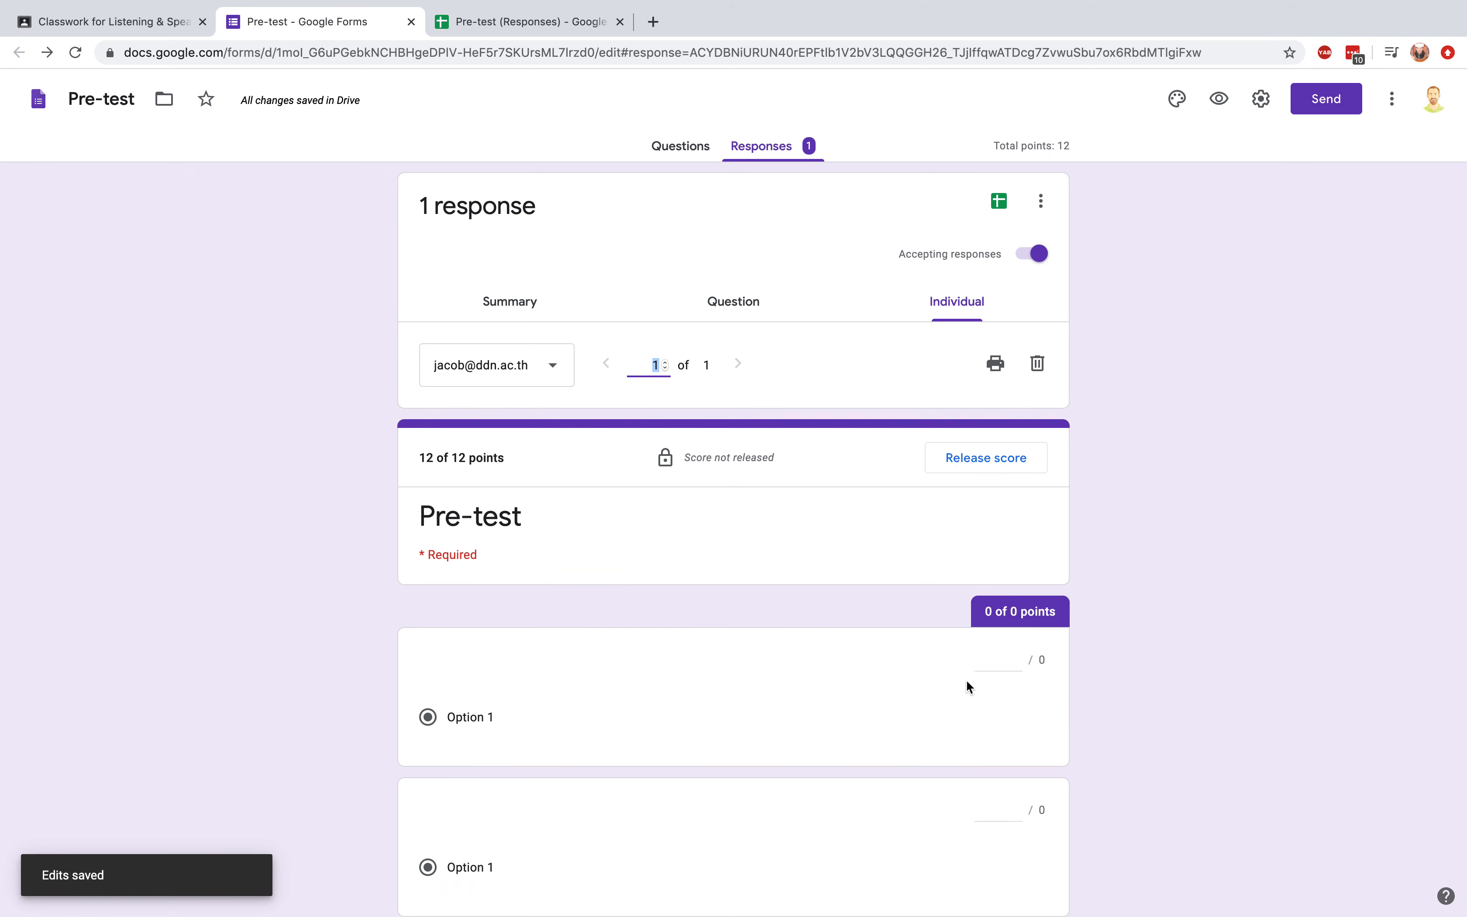
# - Check the respondent's updated score in the response spreadsheet and return to the form's list of questions
pyautogui.scroll(2, 896, 552)
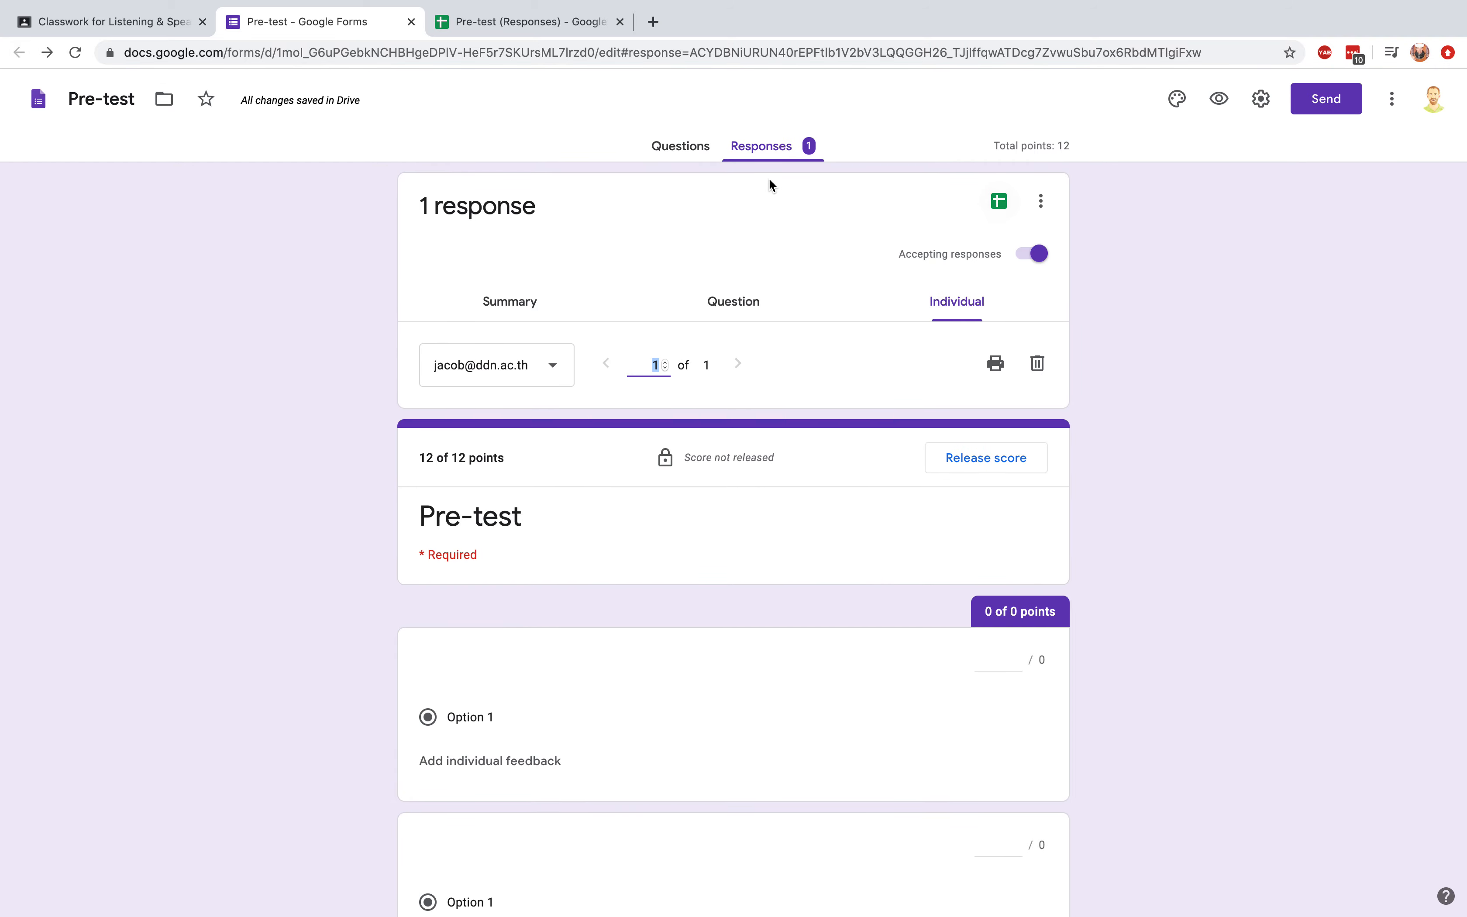
pyautogui.click(515, 22)
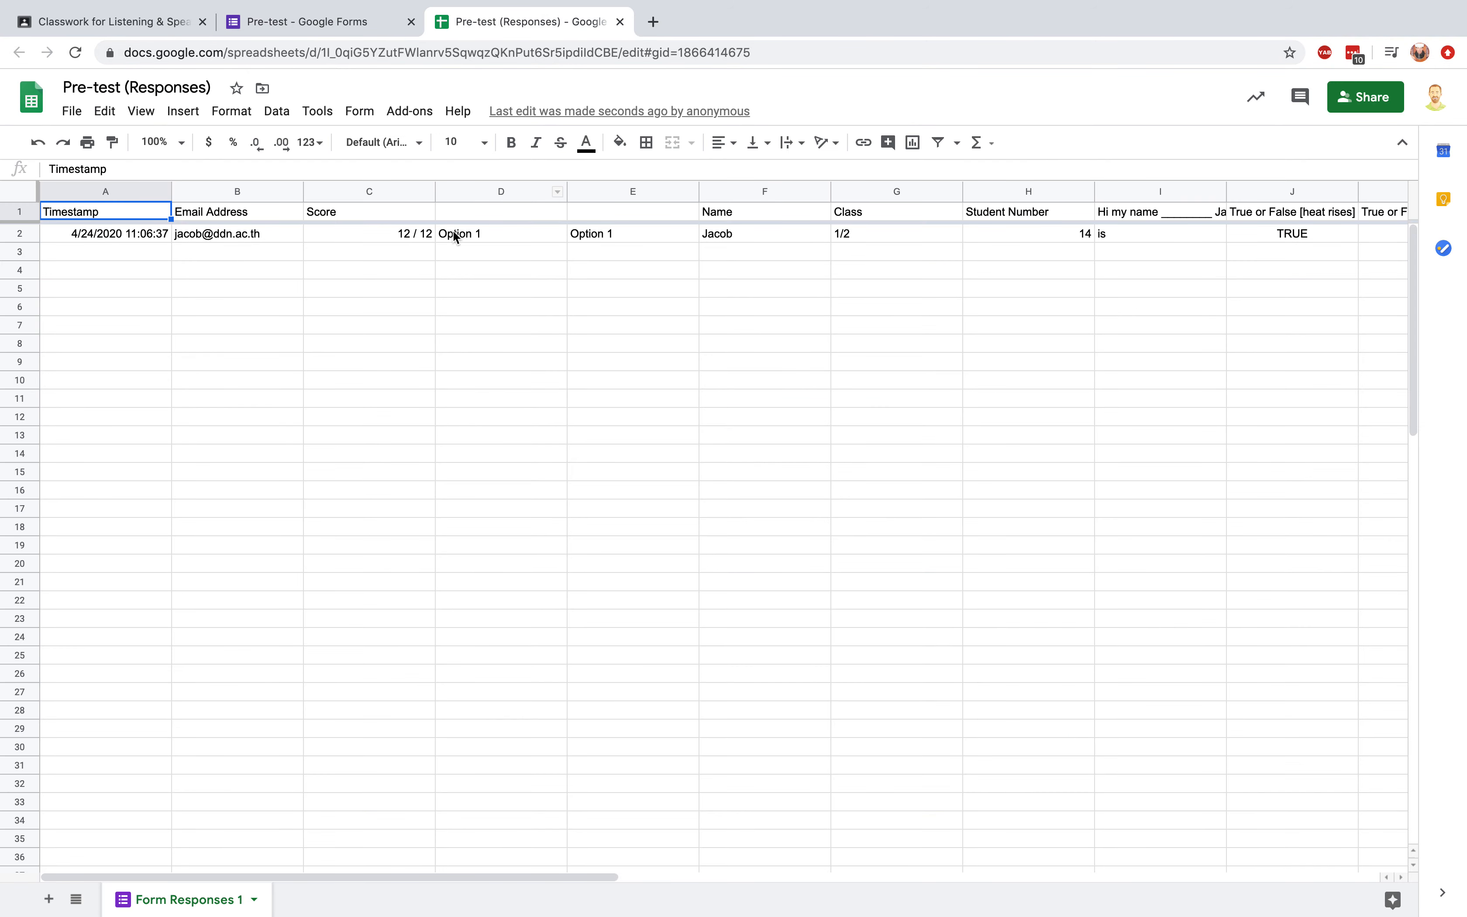
pyautogui.click(342, 24)
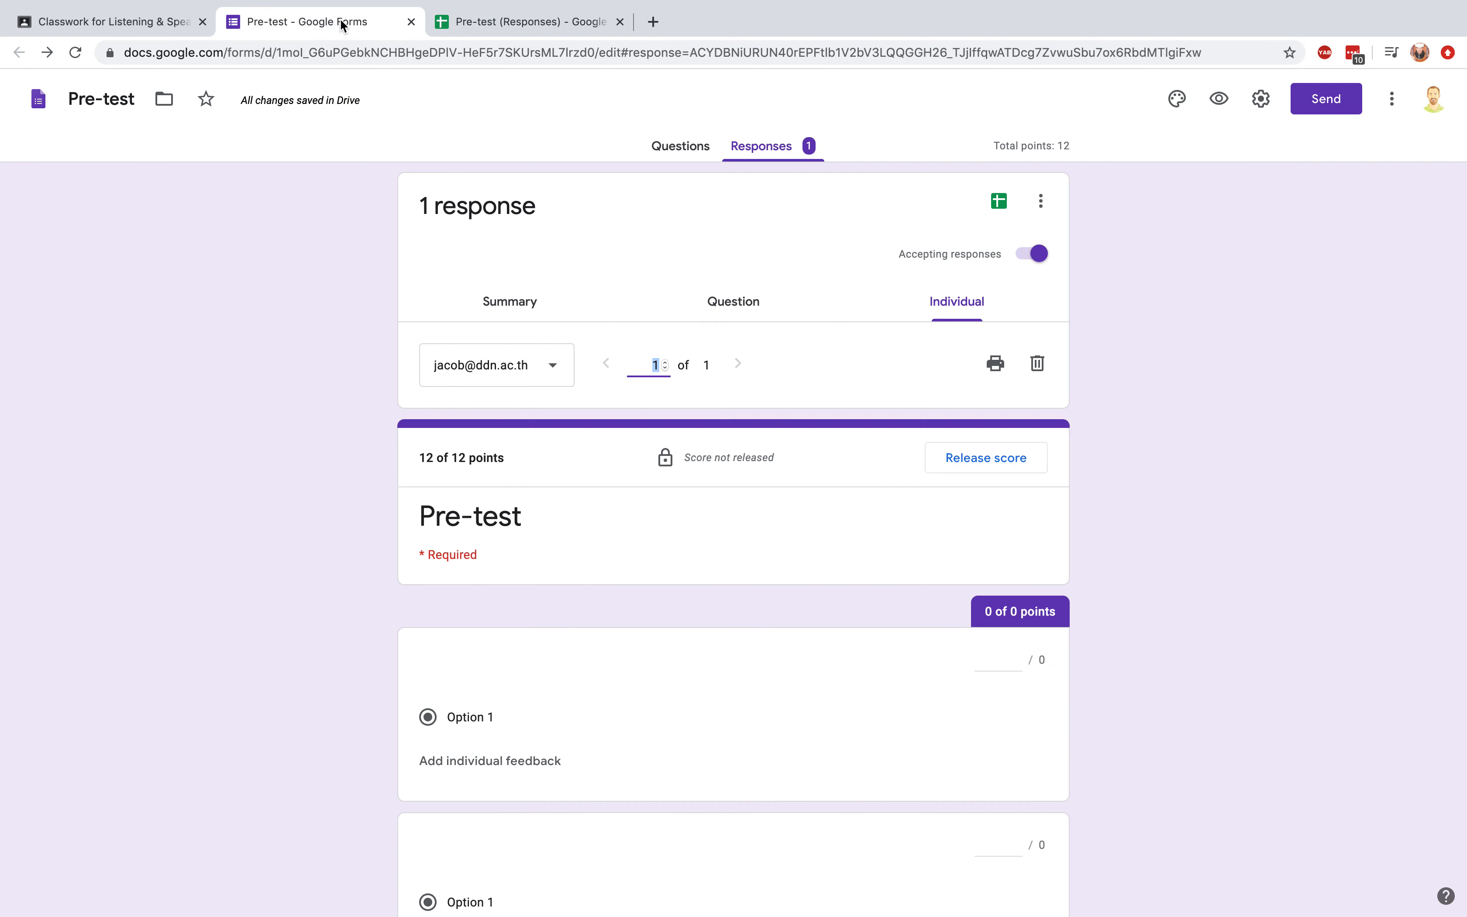
pyautogui.scroll(-2, 754, 516)
pyautogui.scroll(3, 754, 516)
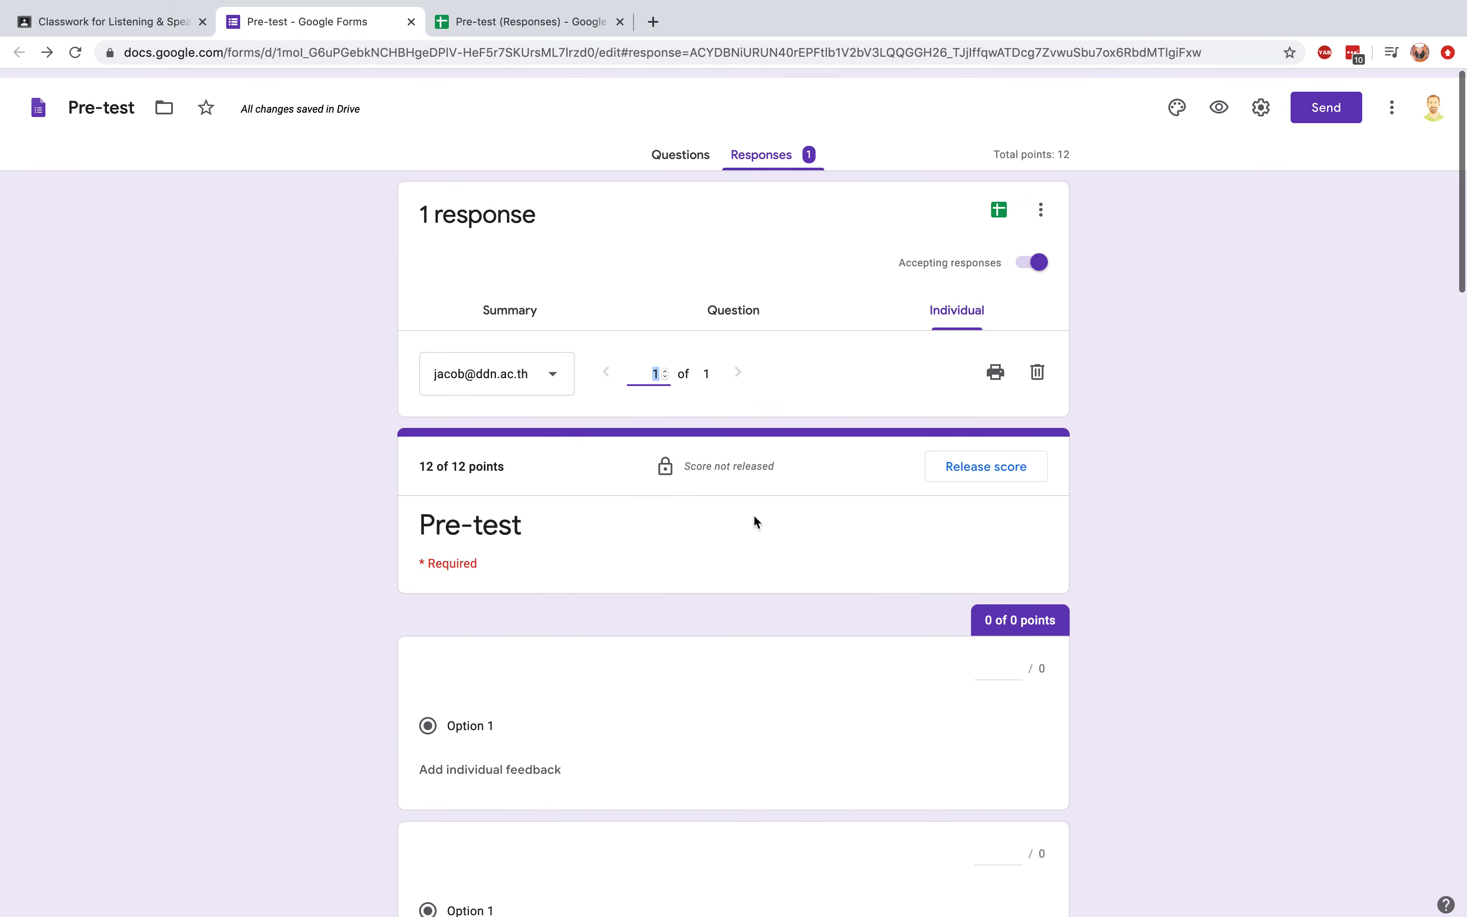
pyautogui.click(684, 149)
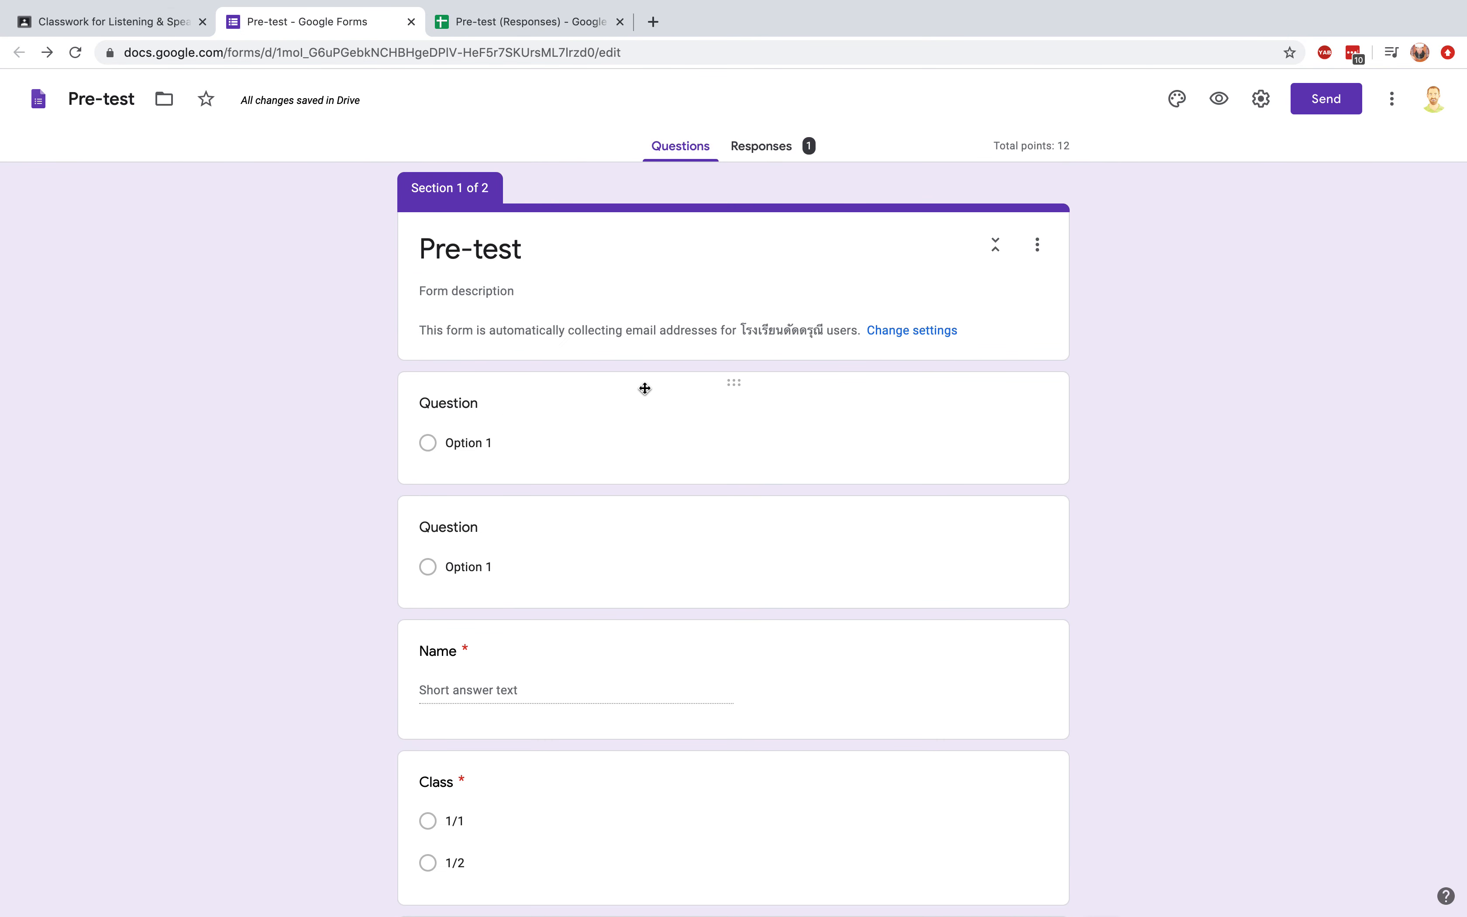
# - Delete the two blank multiple-choice questions above the Name question in section 1 of the Pre-test form
pyautogui.click(740, 384)
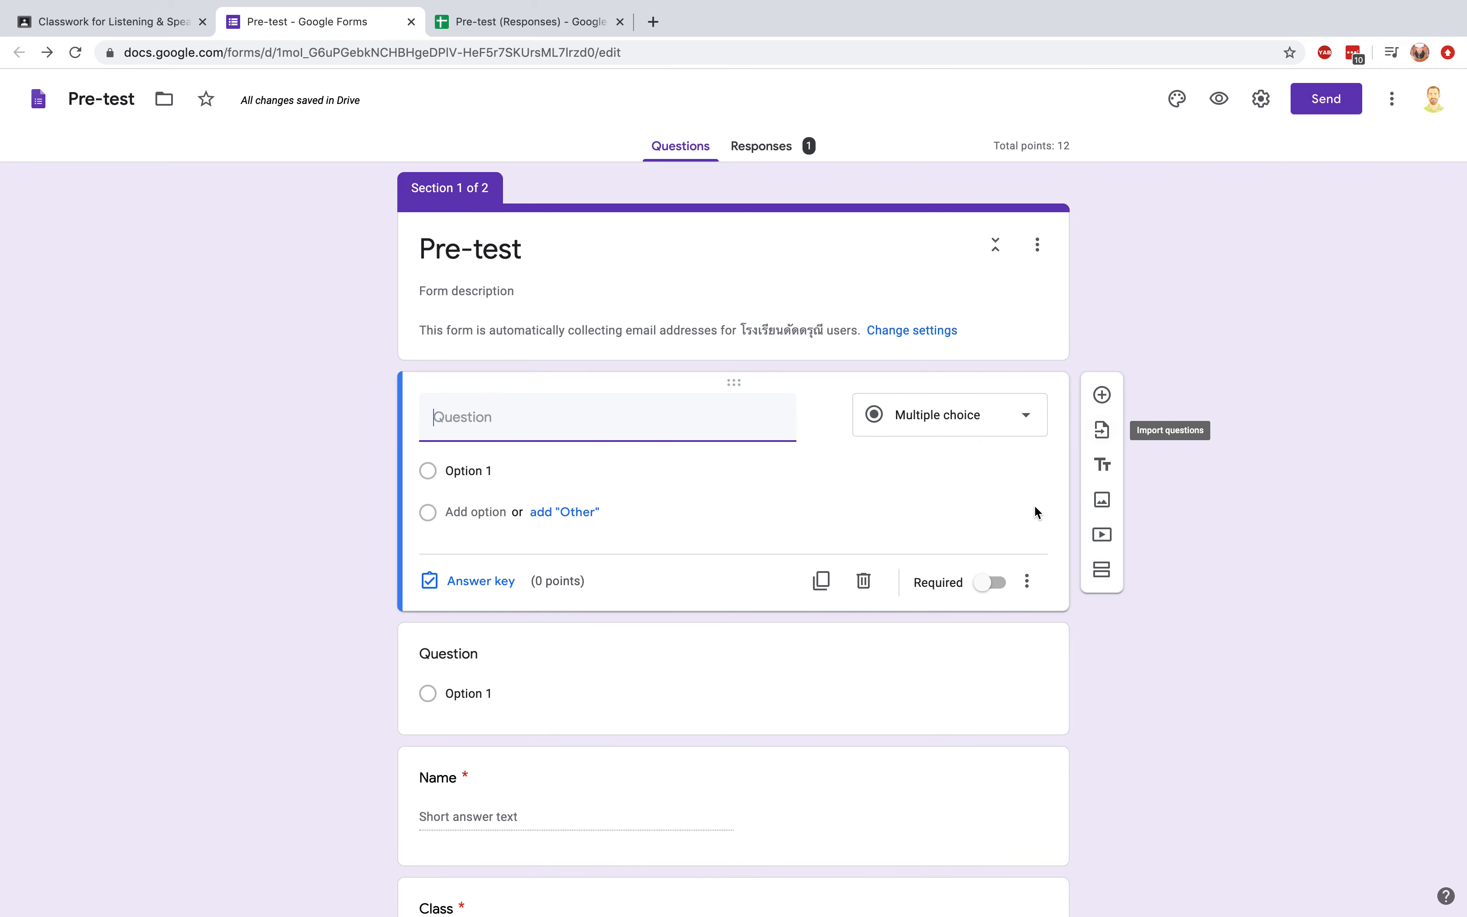
pyautogui.click(1027, 581)
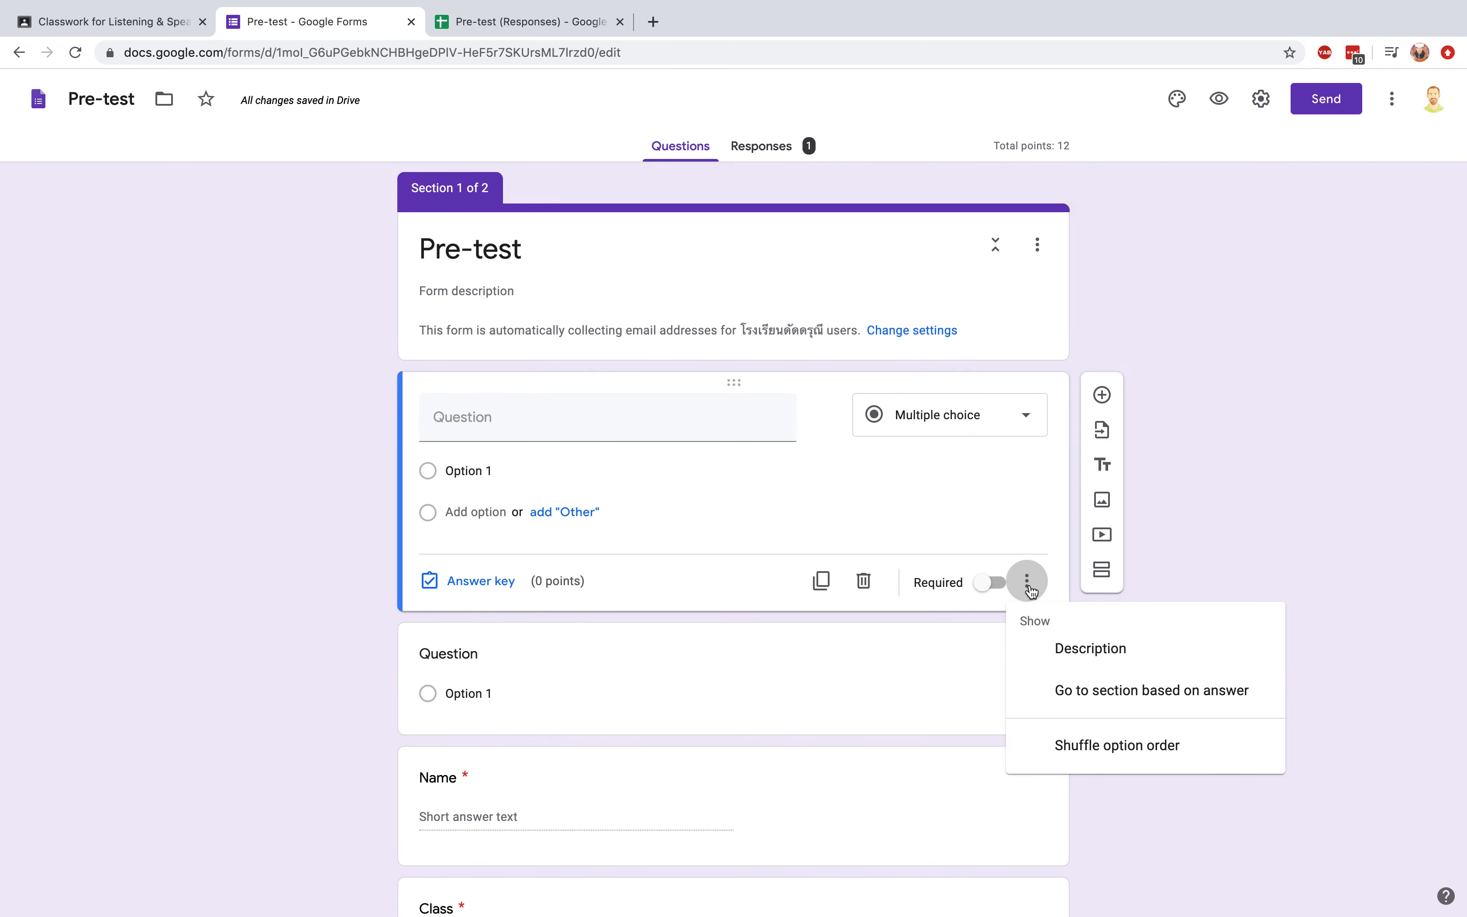
pyautogui.click(1260, 412)
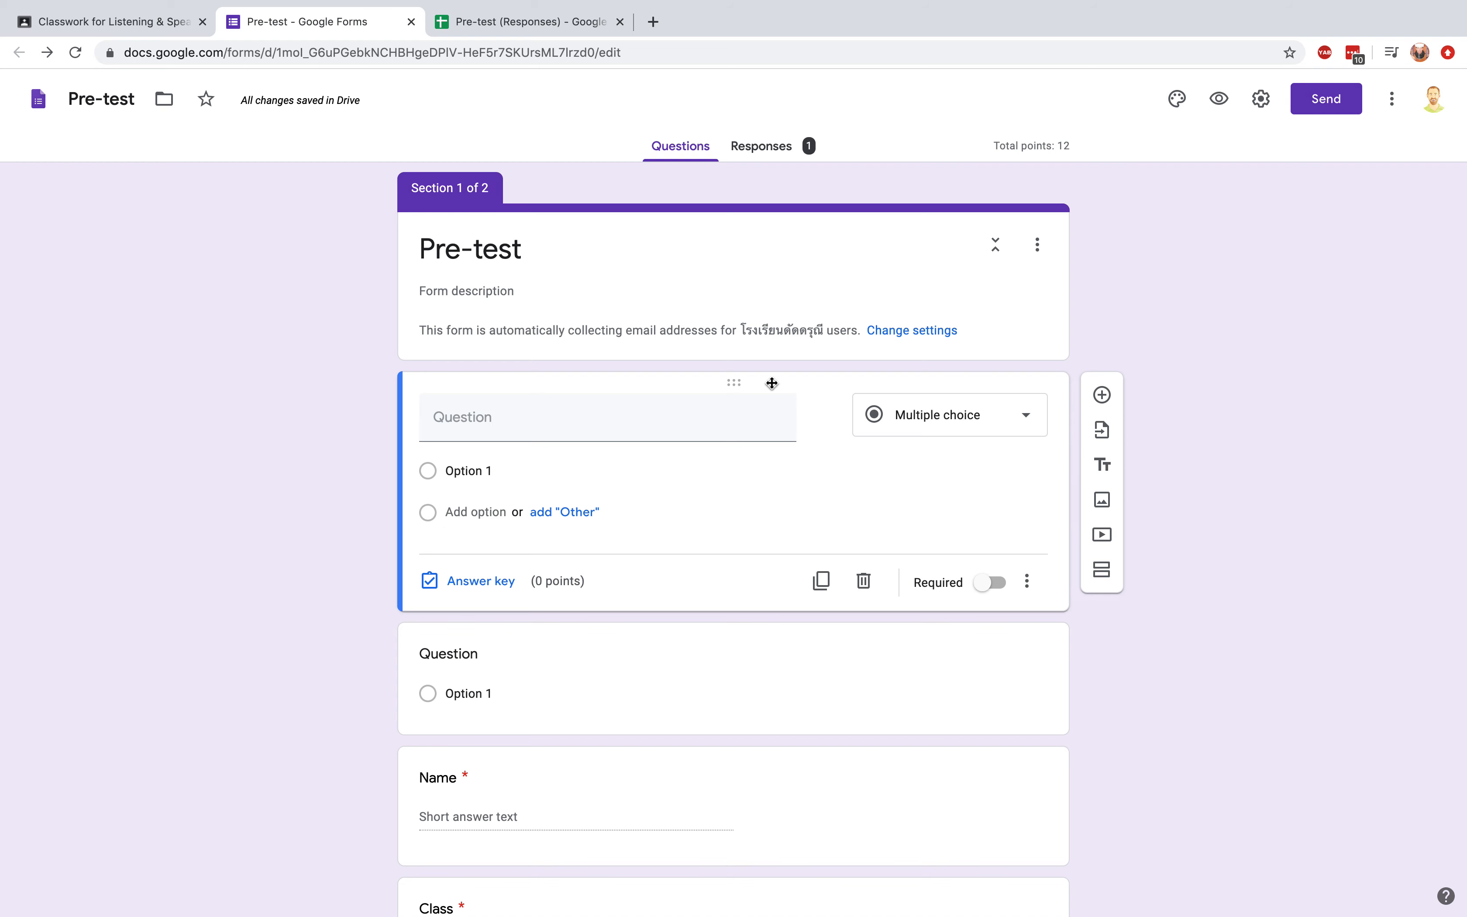
pyautogui.rightClick(864, 521)
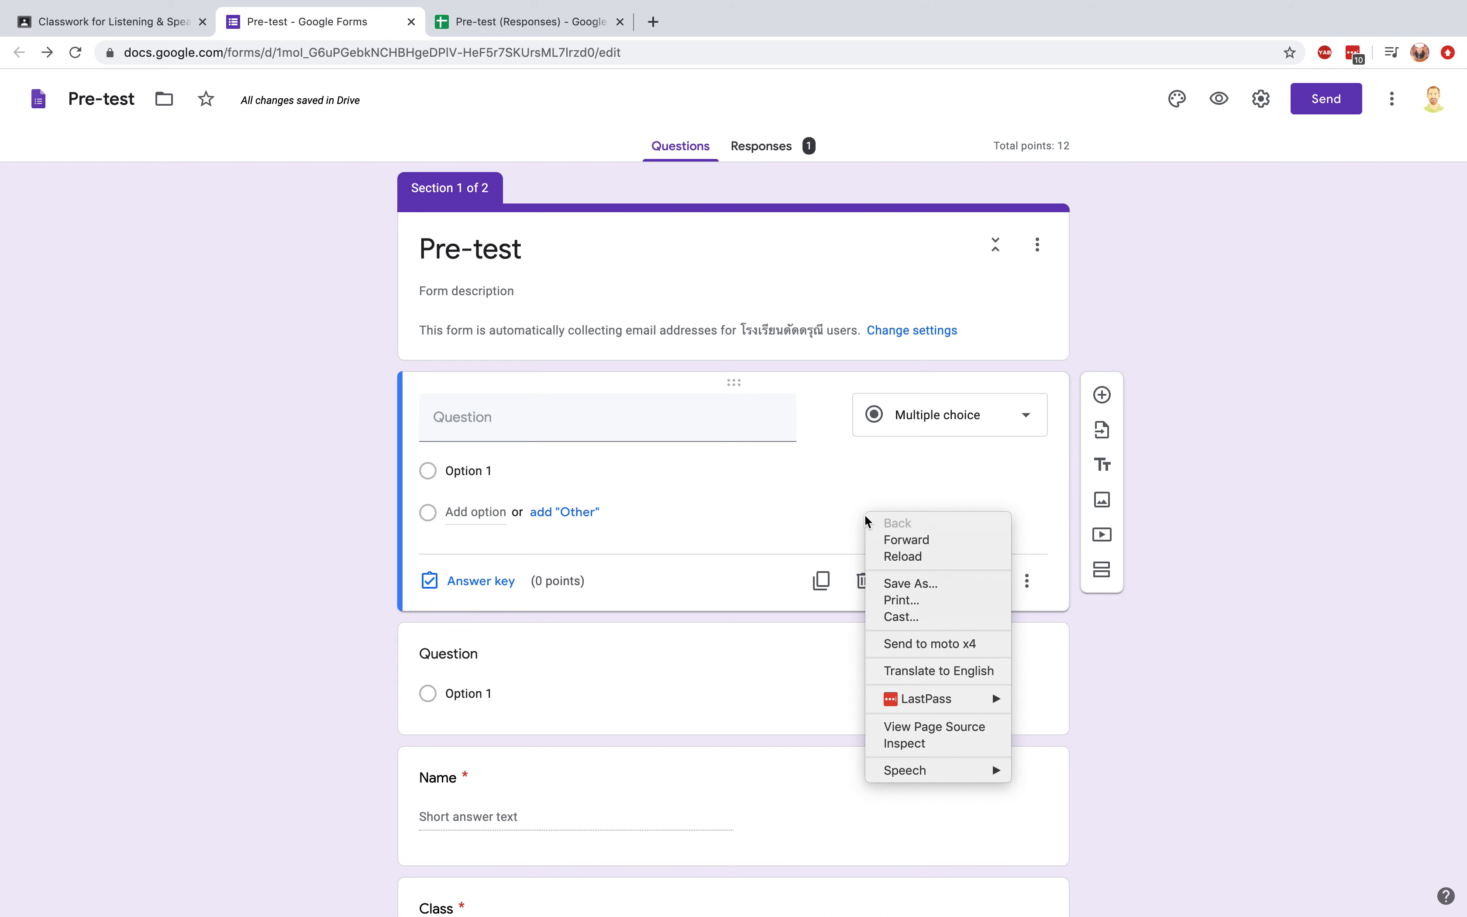
pyautogui.press('Escape')
pyautogui.click(1026, 582)
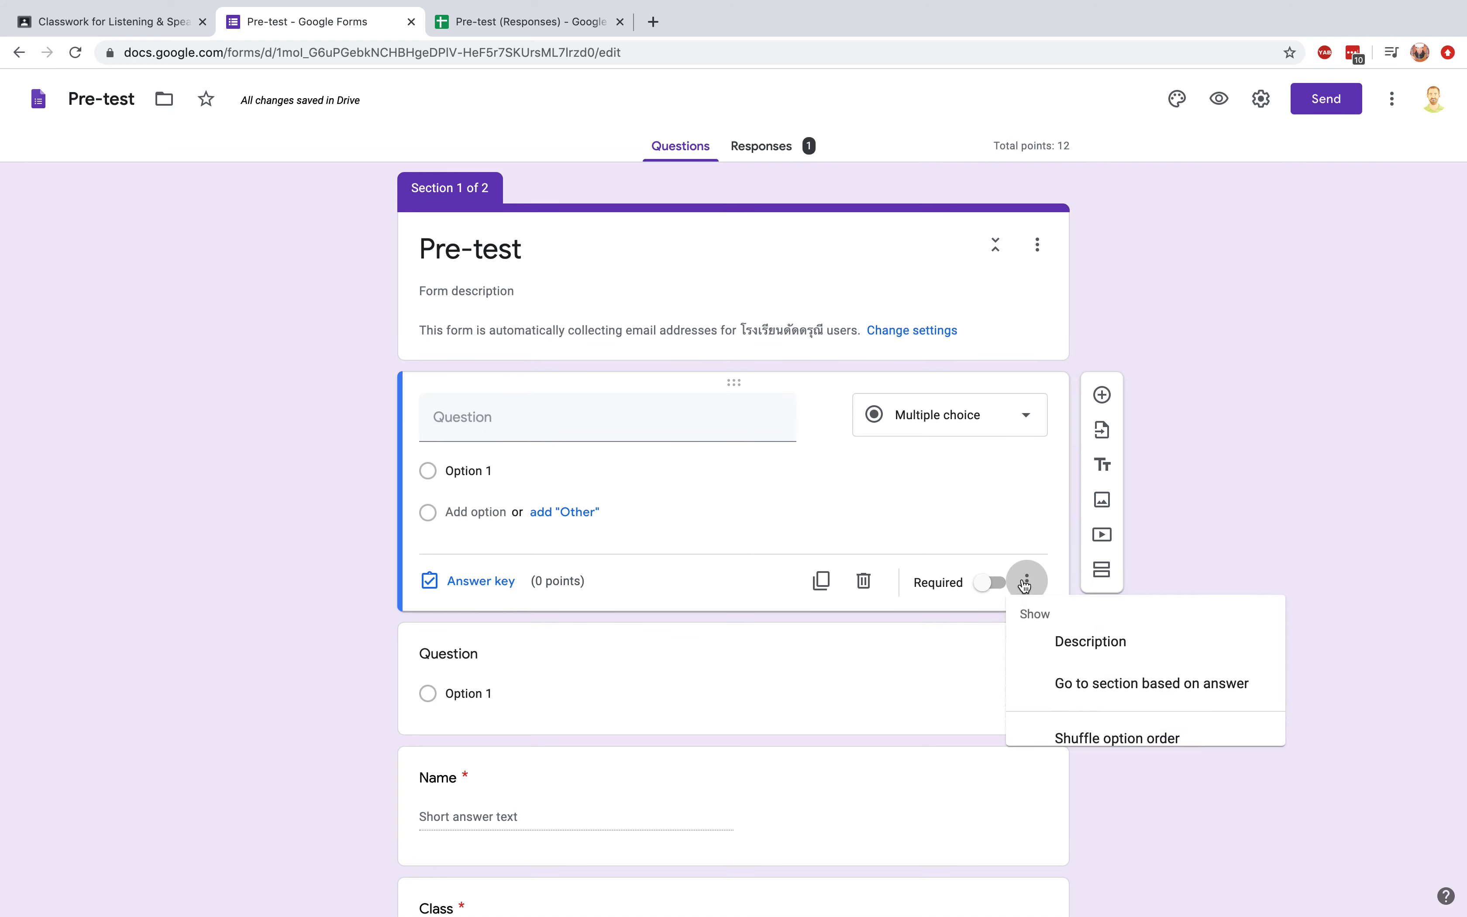
pyautogui.click(865, 582)
pyautogui.click(866, 584)
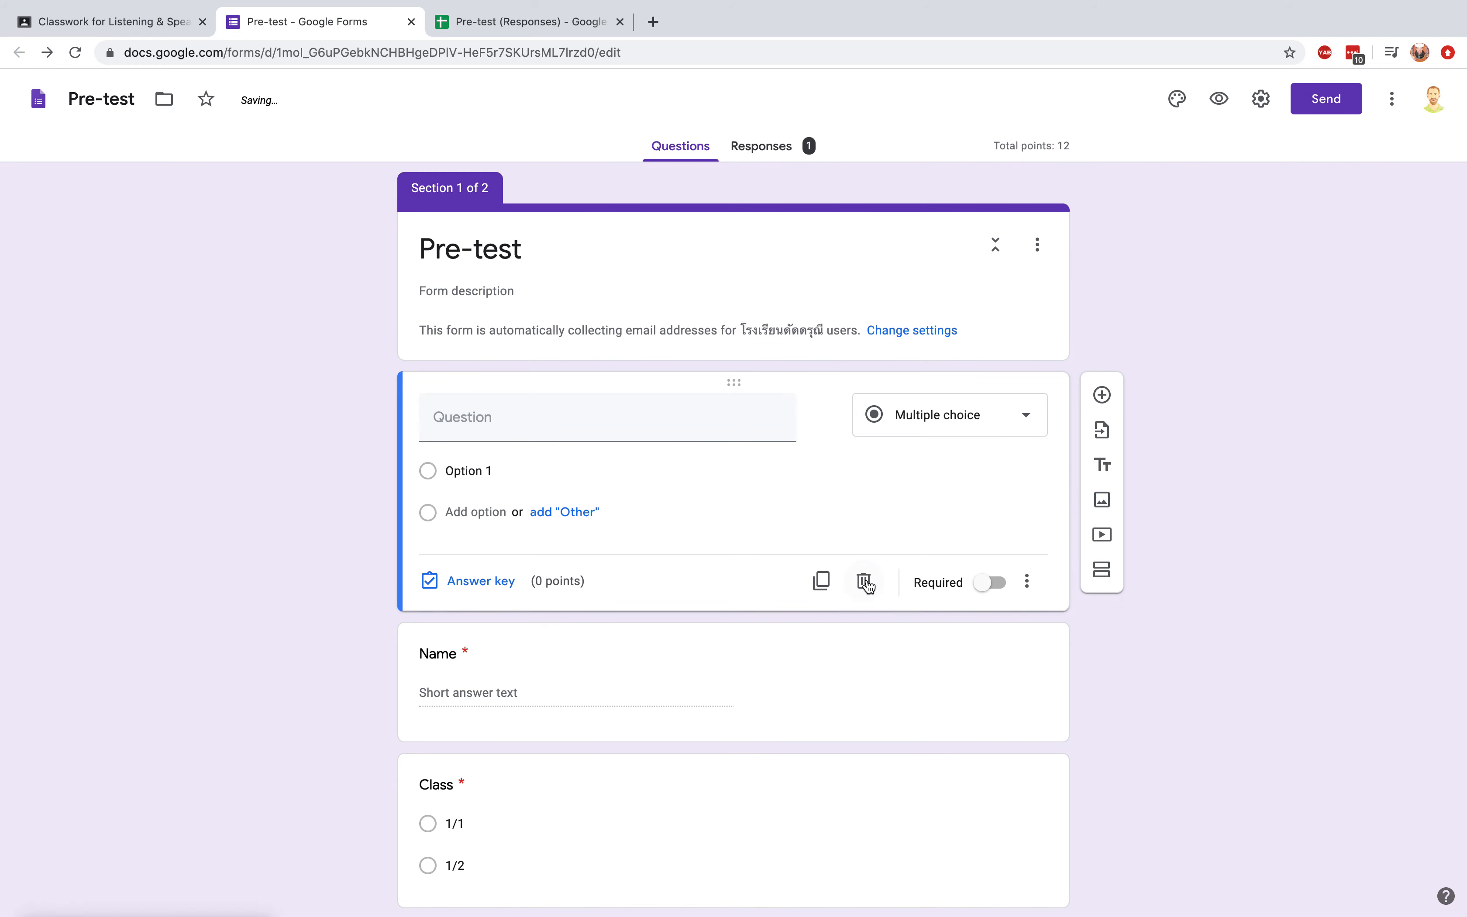
pyautogui.click(864, 582)
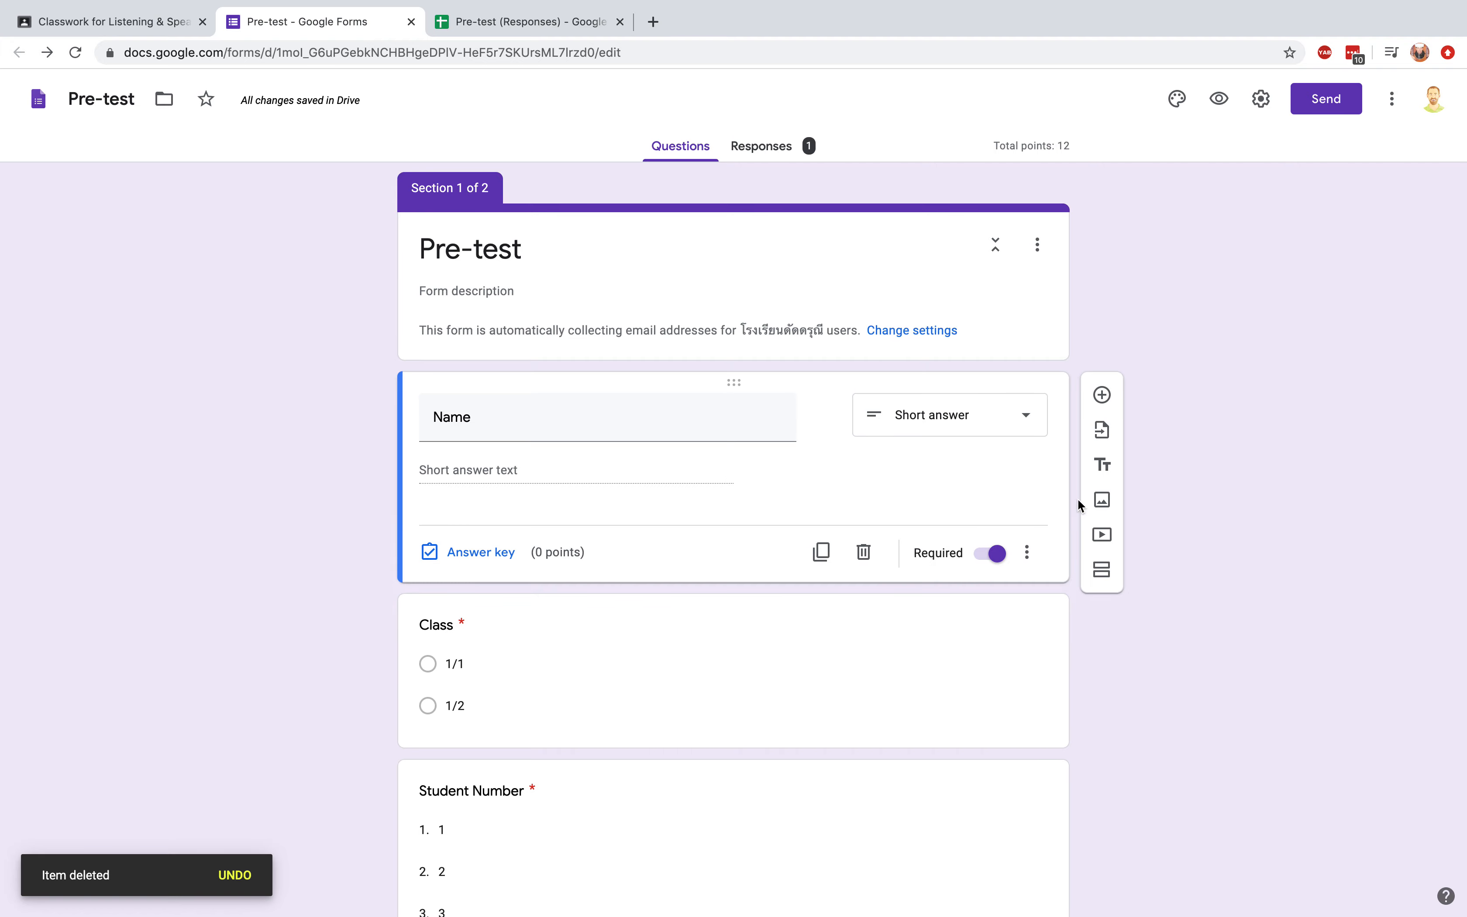
# - Look over the remaining questions, the respondent's individual submission and the form's email sending options
pyautogui.scroll(-20, 1087, 479)
pyautogui.scroll(20, 1074, 406)
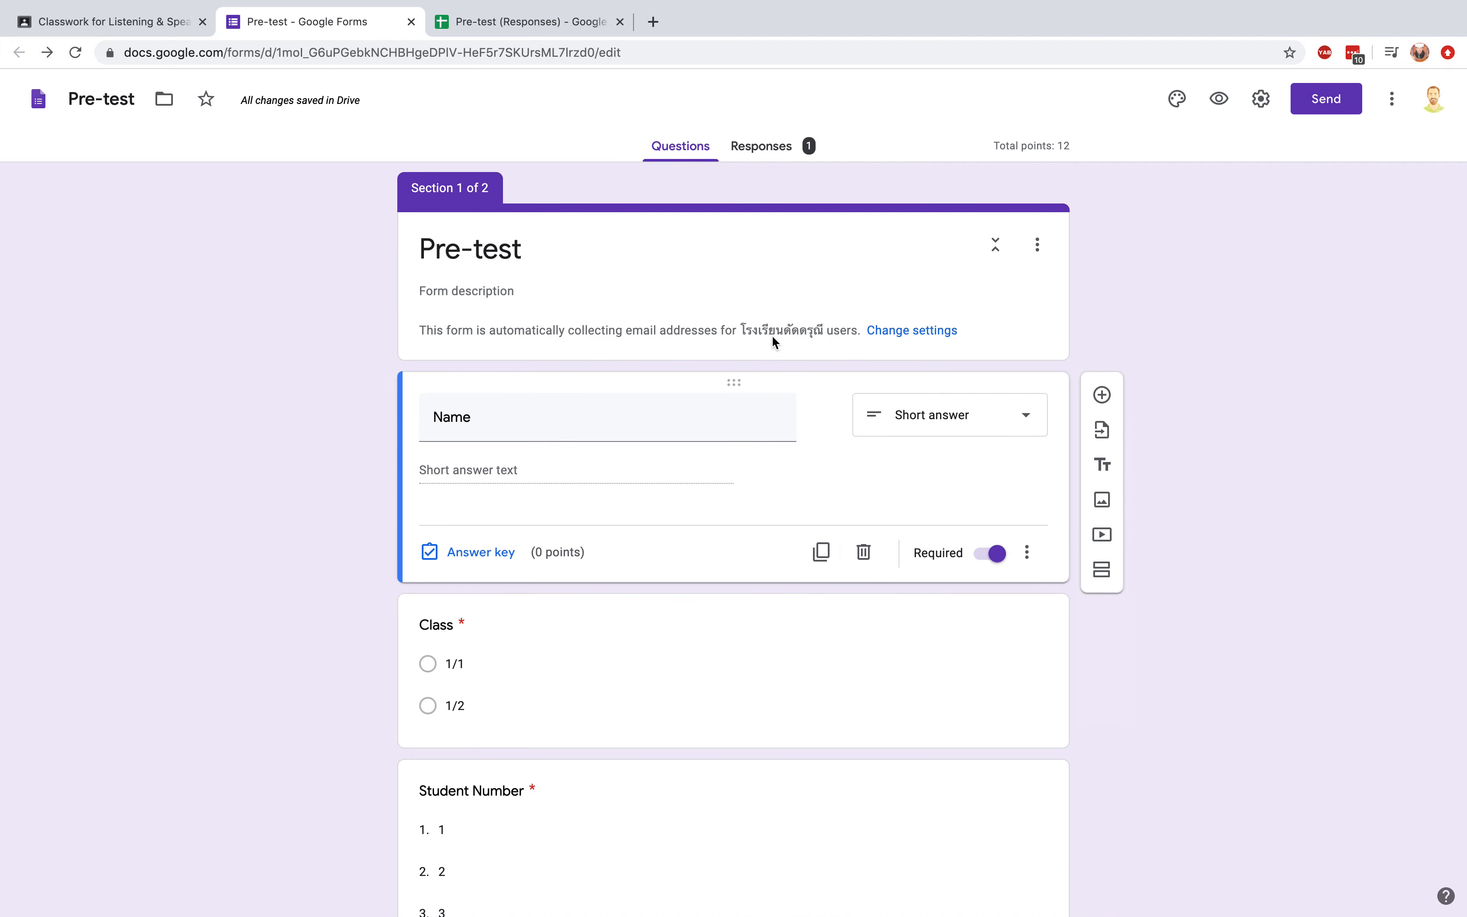
pyautogui.scroll(-20, 748, 459)
pyautogui.scroll(15, 759, 409)
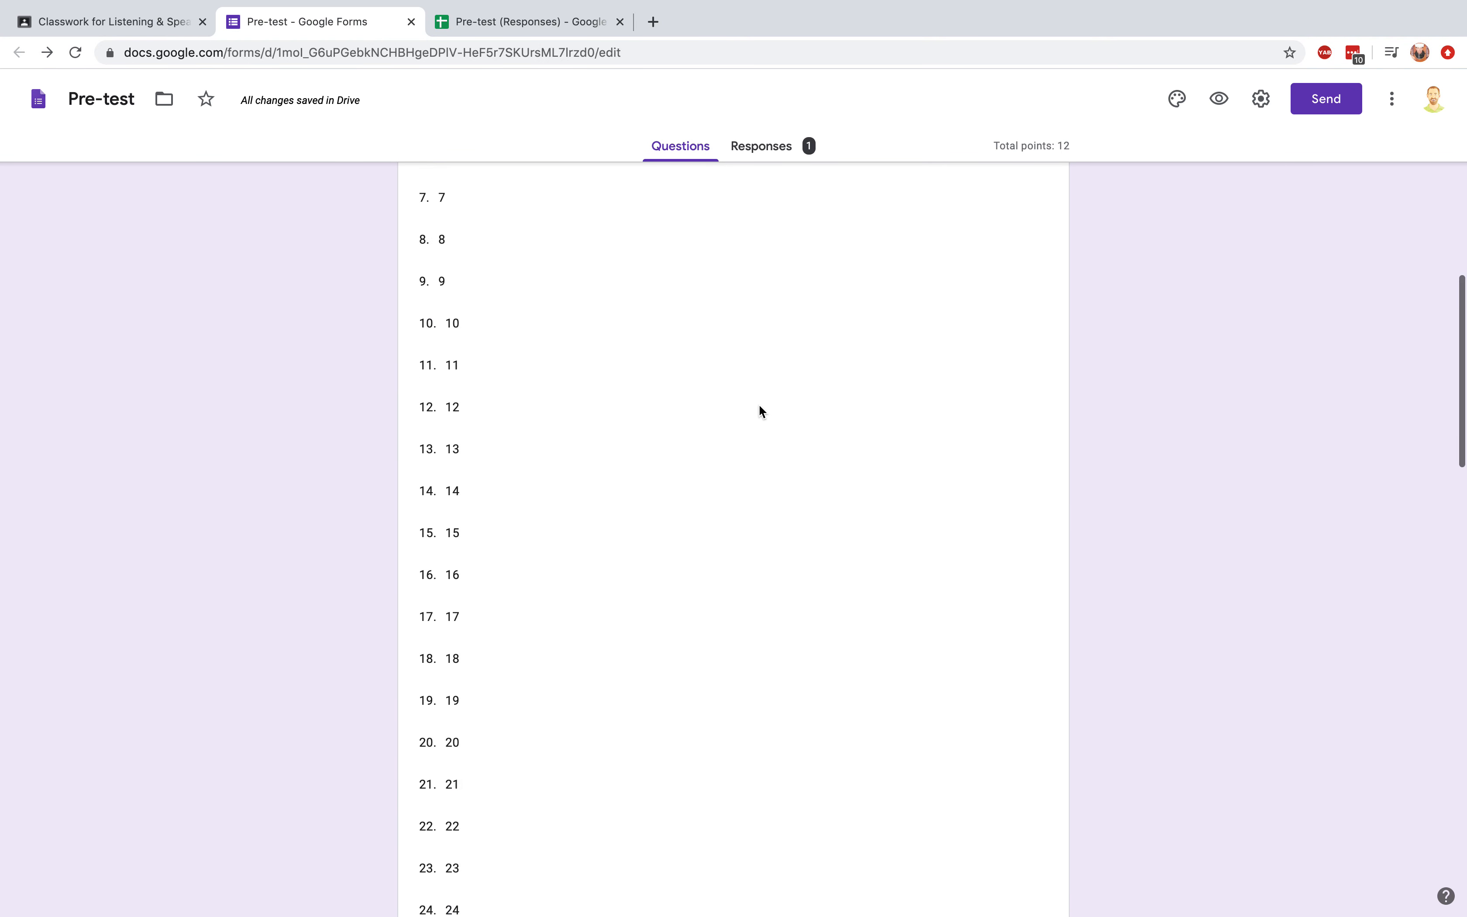
pyautogui.click(770, 145)
pyautogui.scroll(-20, 600, 711)
pyautogui.scroll(20, 599, 711)
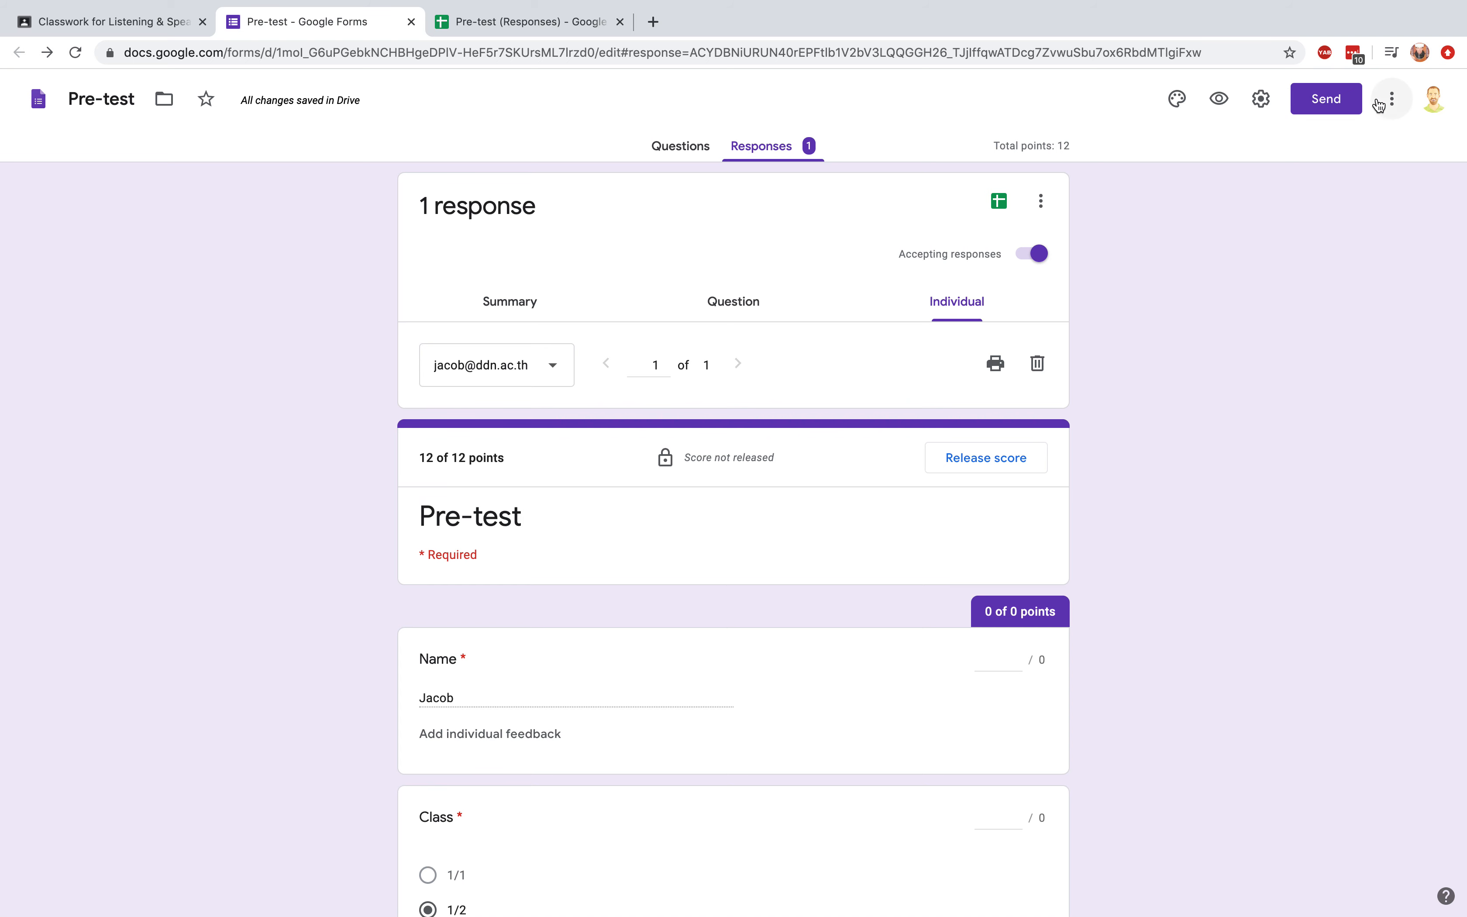
pyautogui.click(1343, 98)
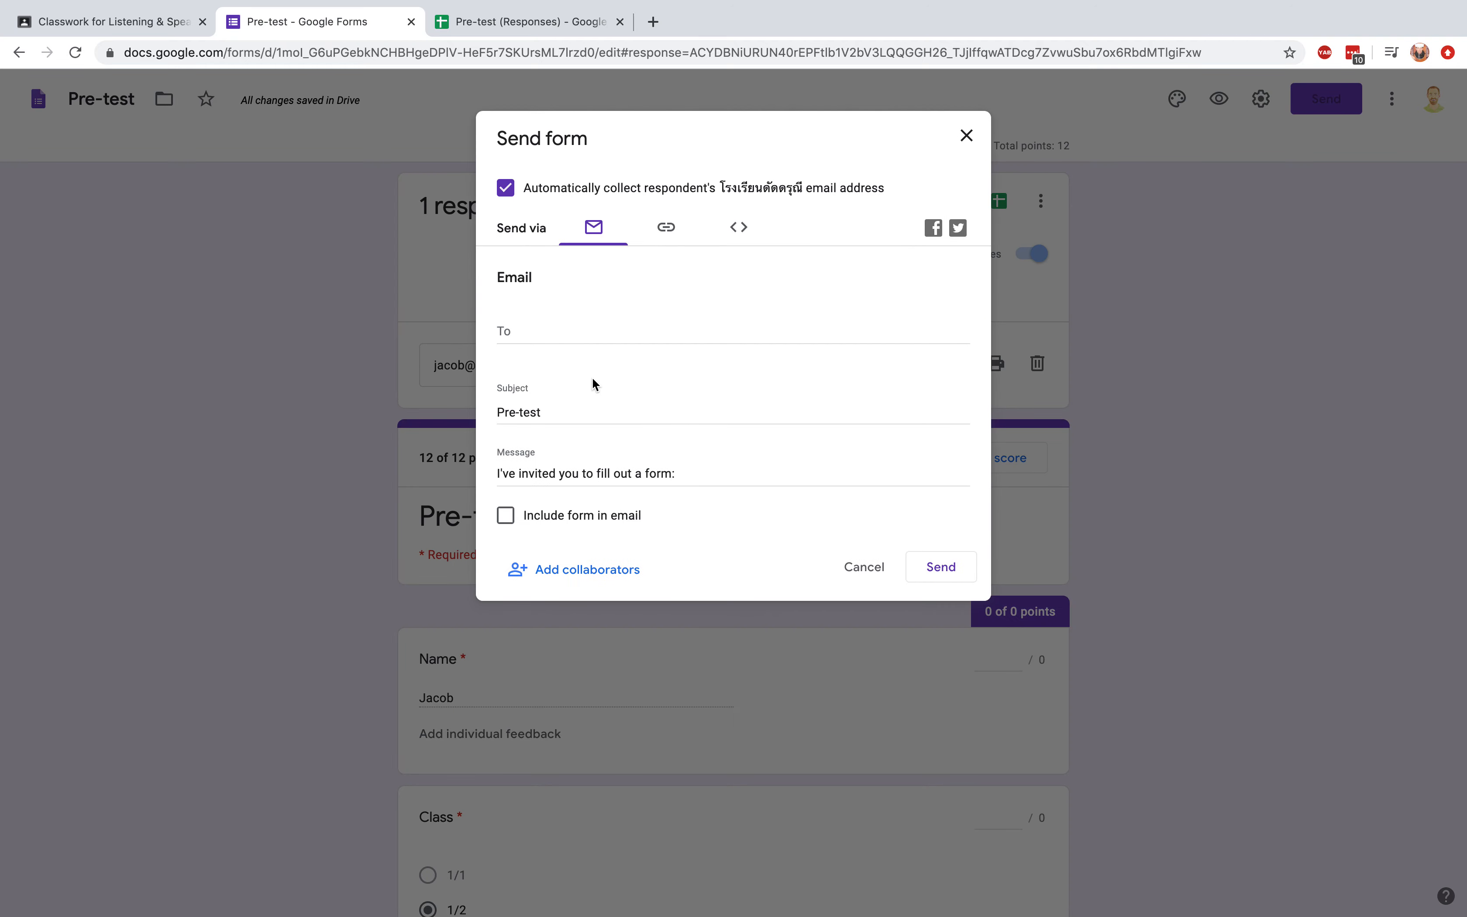
pyautogui.click(969, 139)
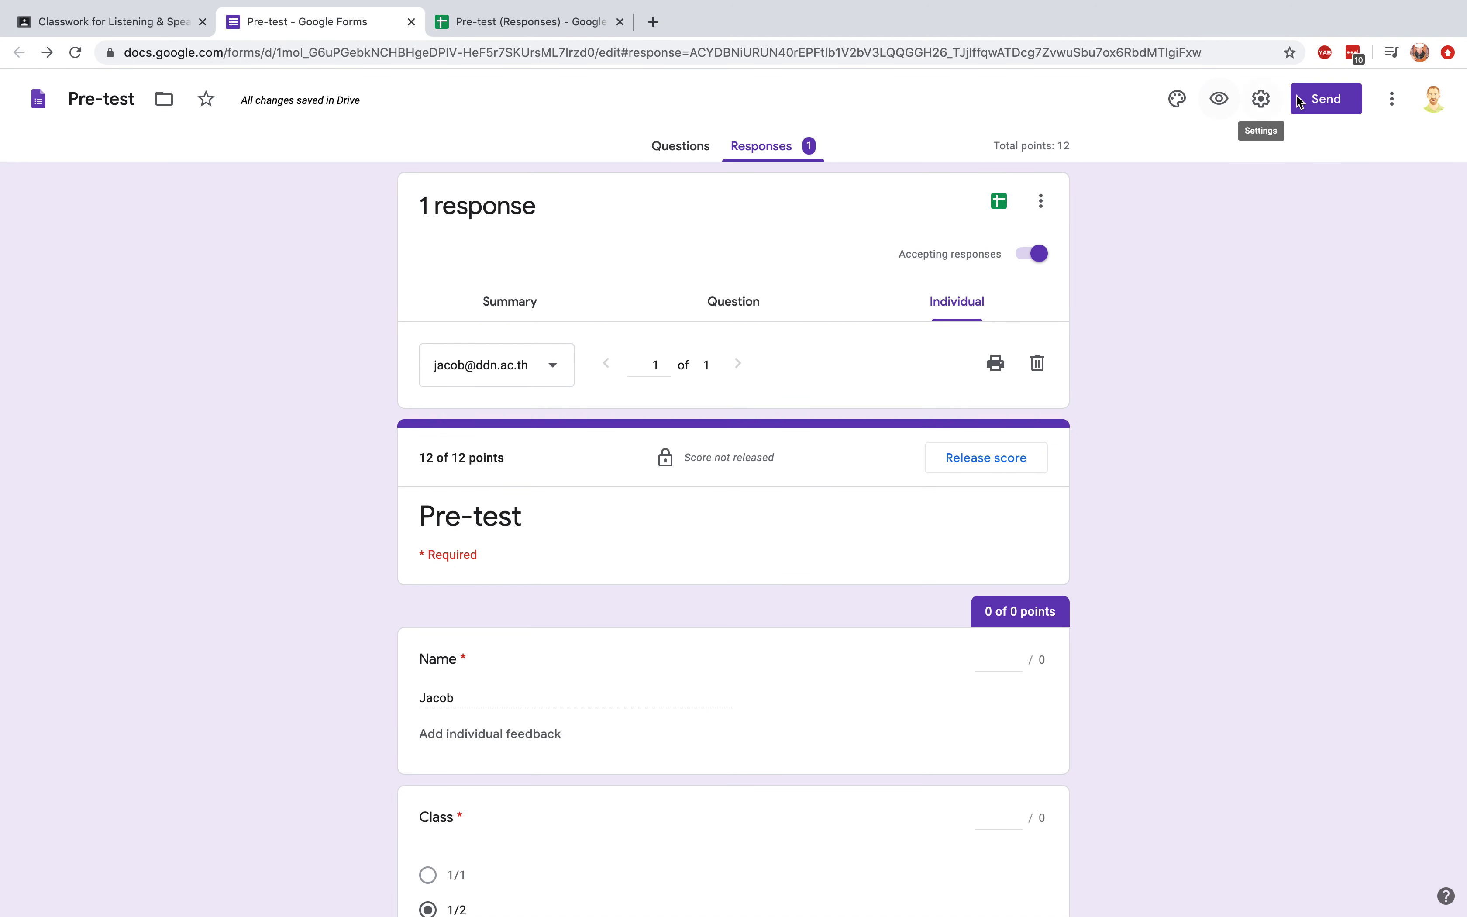
# - Try out several theme colours on the form, including red, indigo and blue-grey, and set the theme back to purple
pyautogui.click(1177, 98)
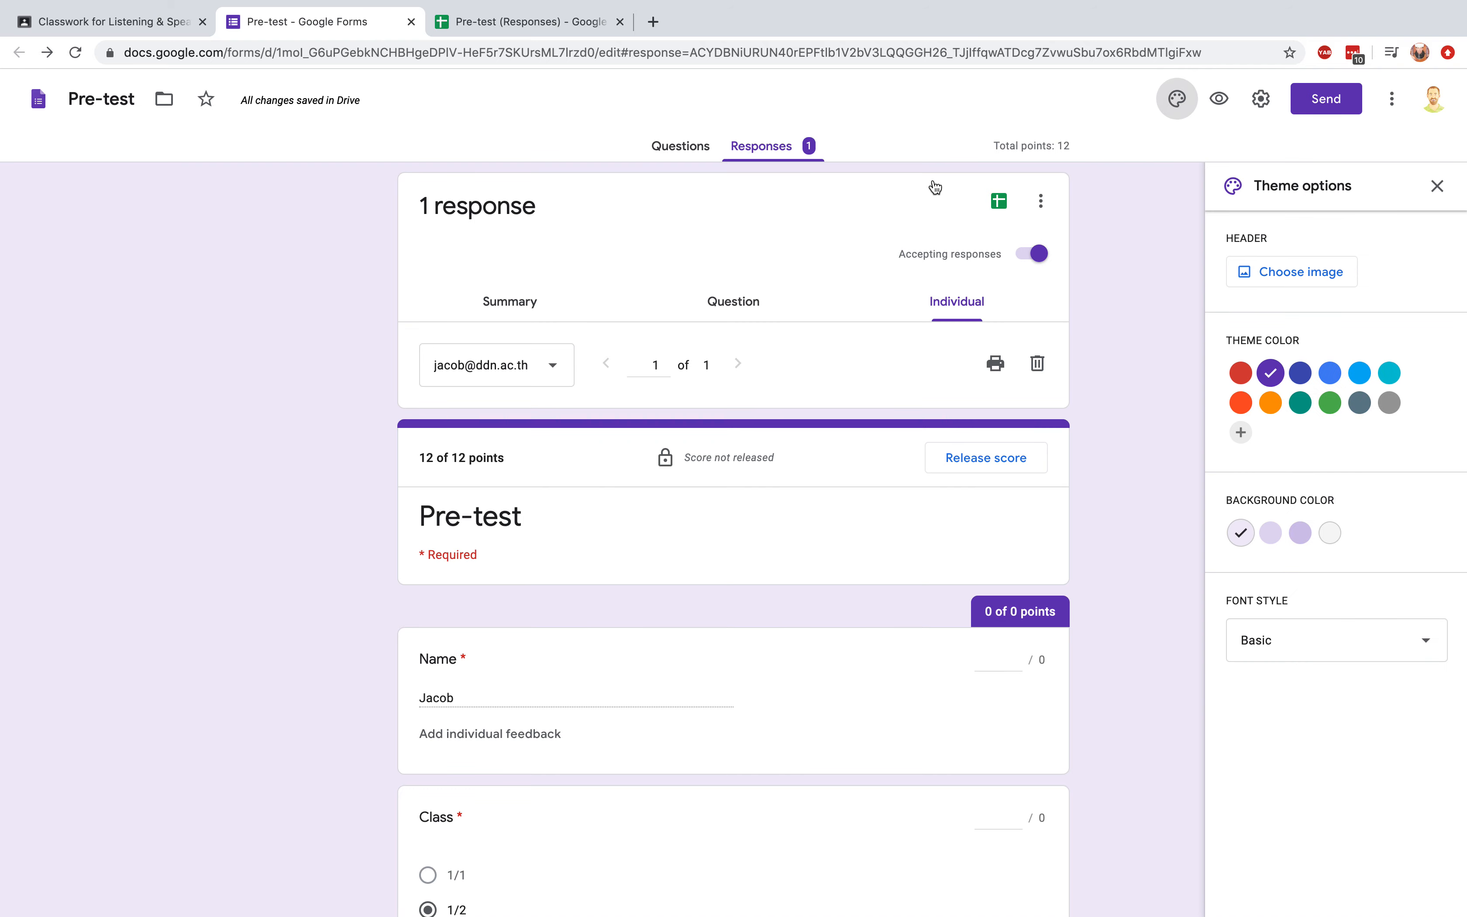
pyautogui.click(1240, 373)
pyautogui.click(1241, 401)
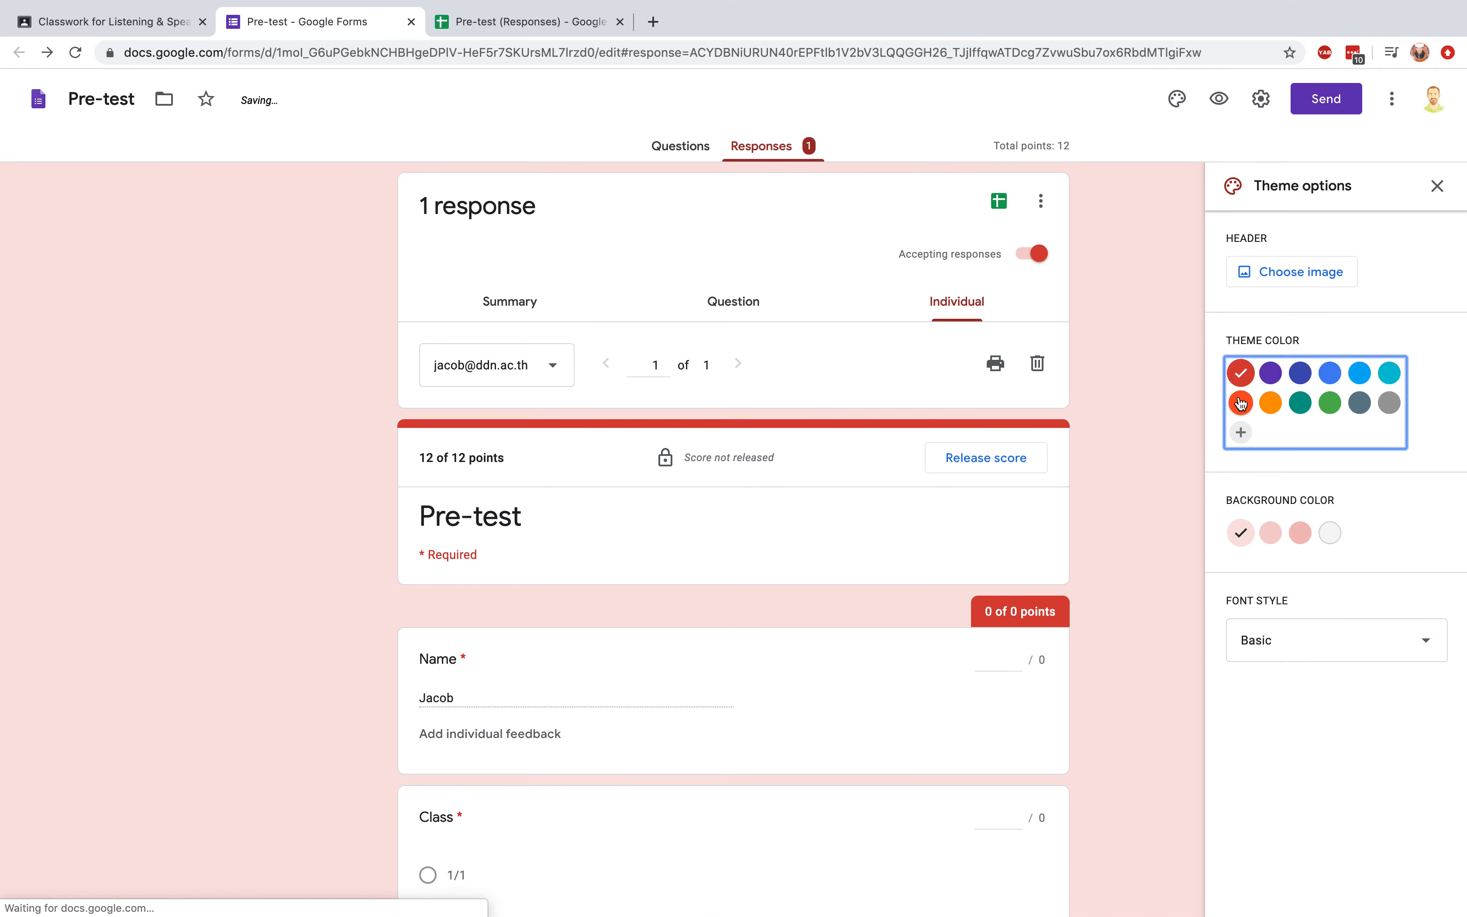
pyautogui.click(1271, 402)
pyautogui.click(1301, 375)
pyautogui.click(1331, 379)
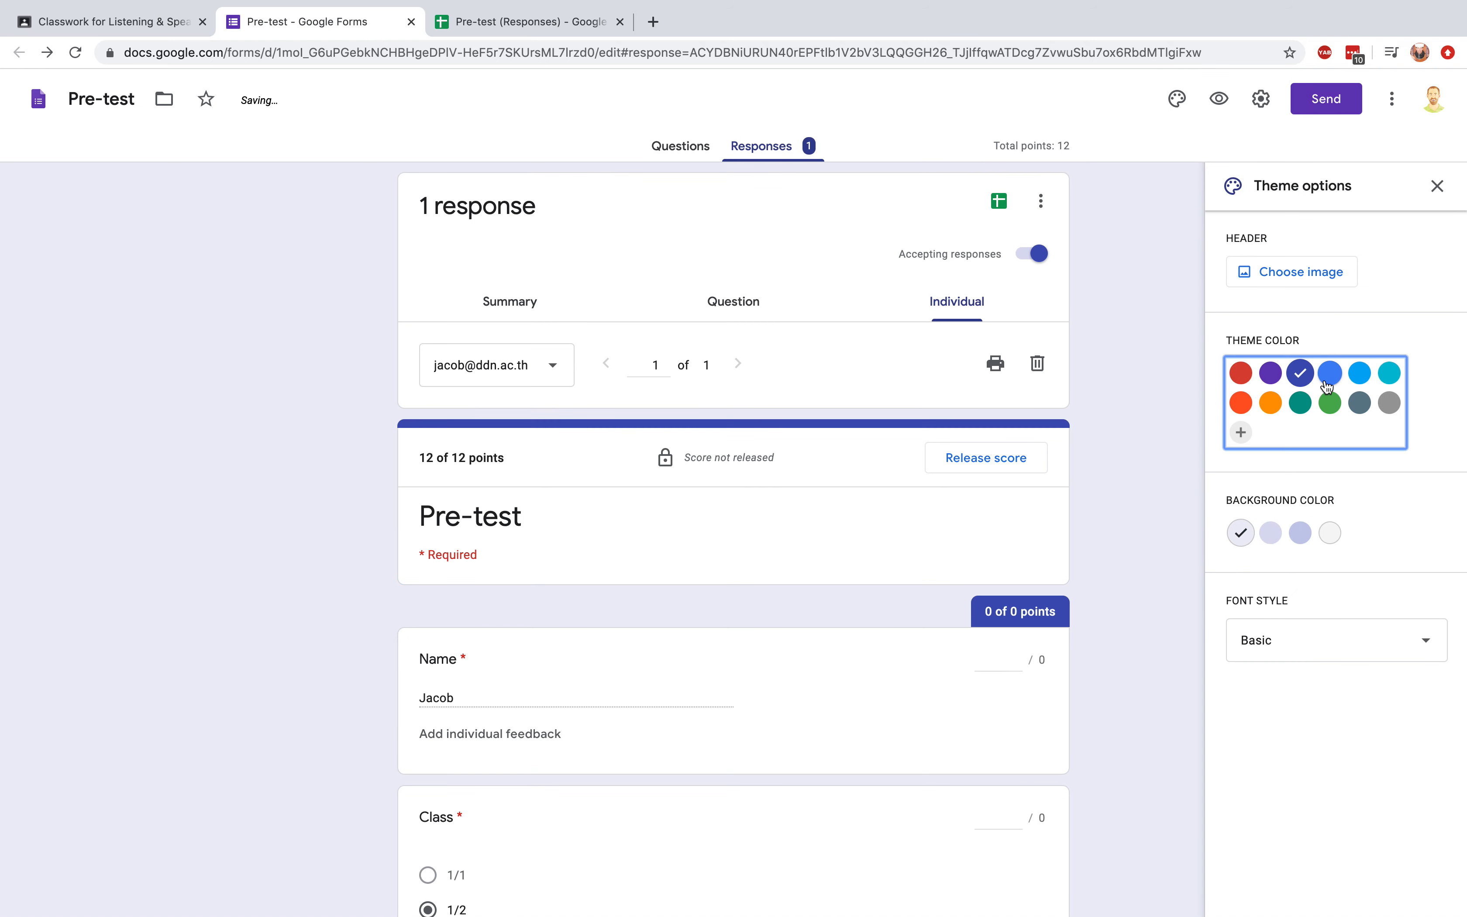
pyautogui.click(1330, 403)
pyautogui.click(1298, 376)
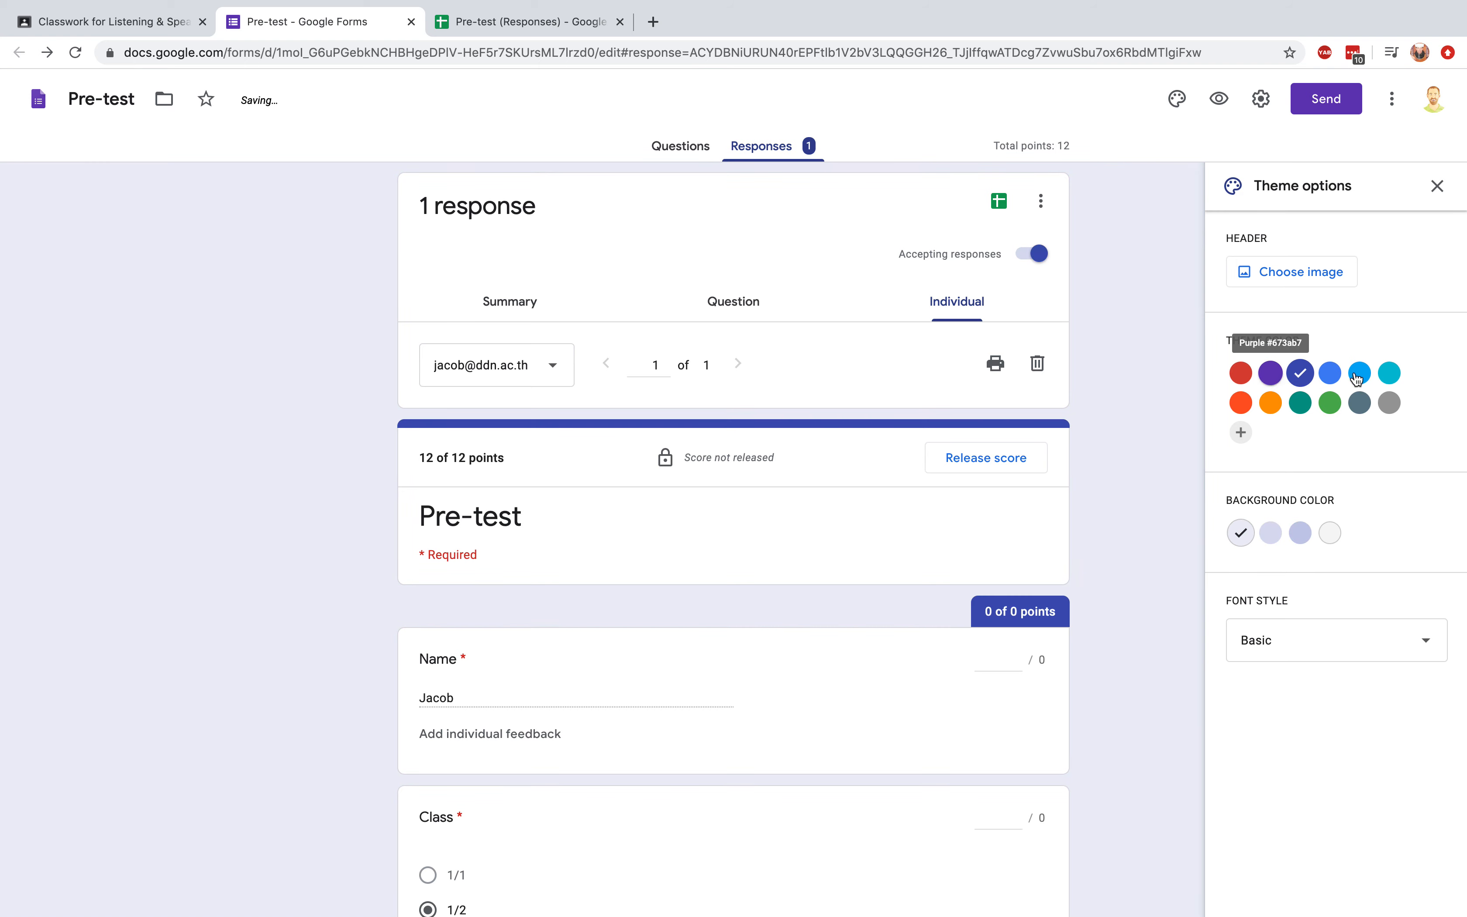
pyautogui.click(1389, 373)
pyautogui.click(1273, 372)
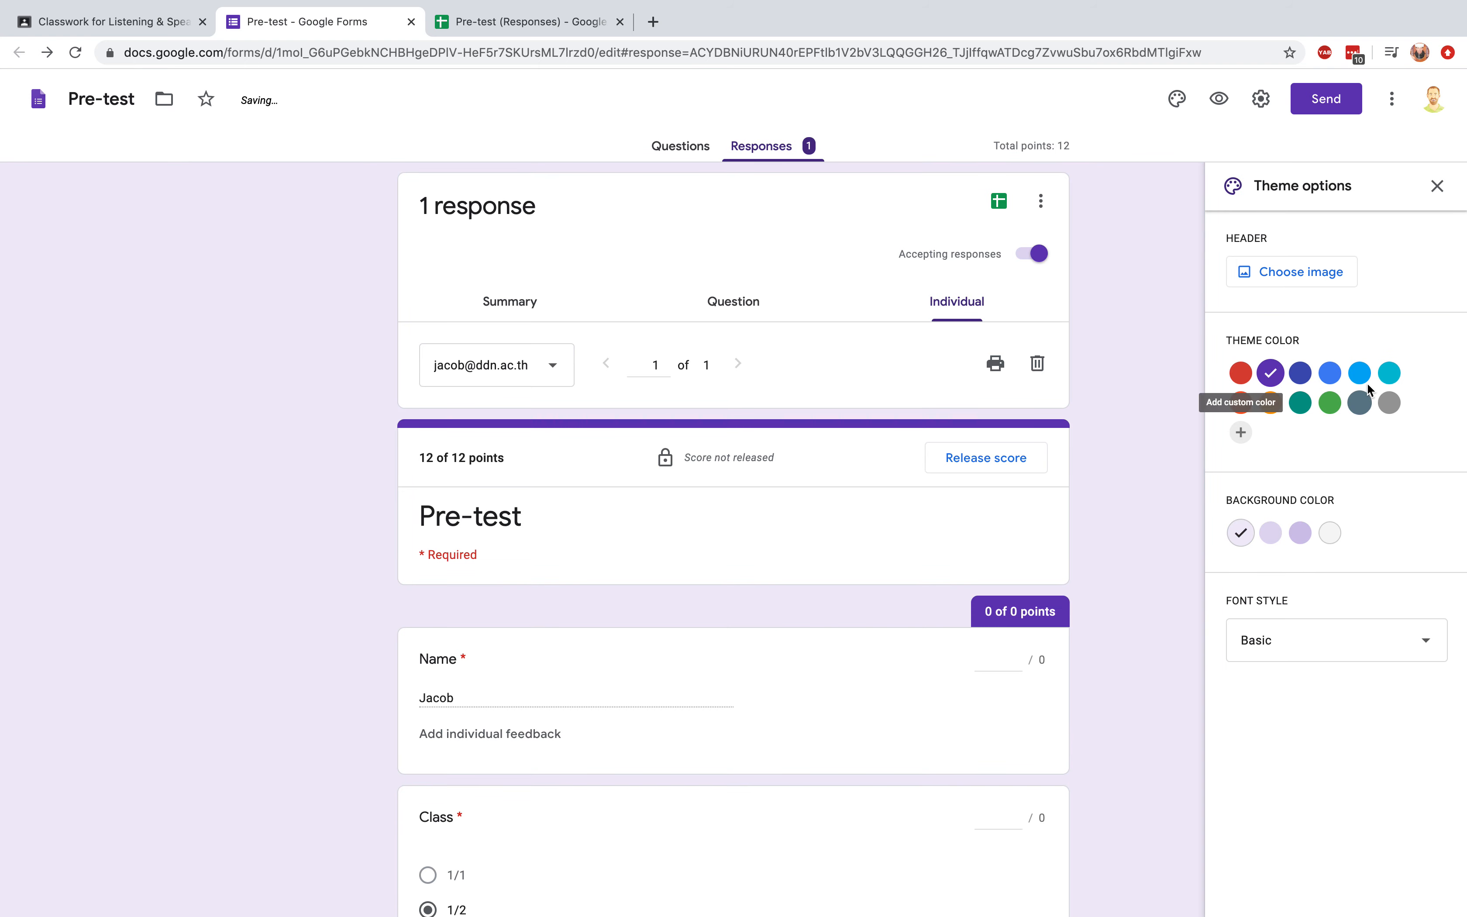
pyautogui.click(1360, 406)
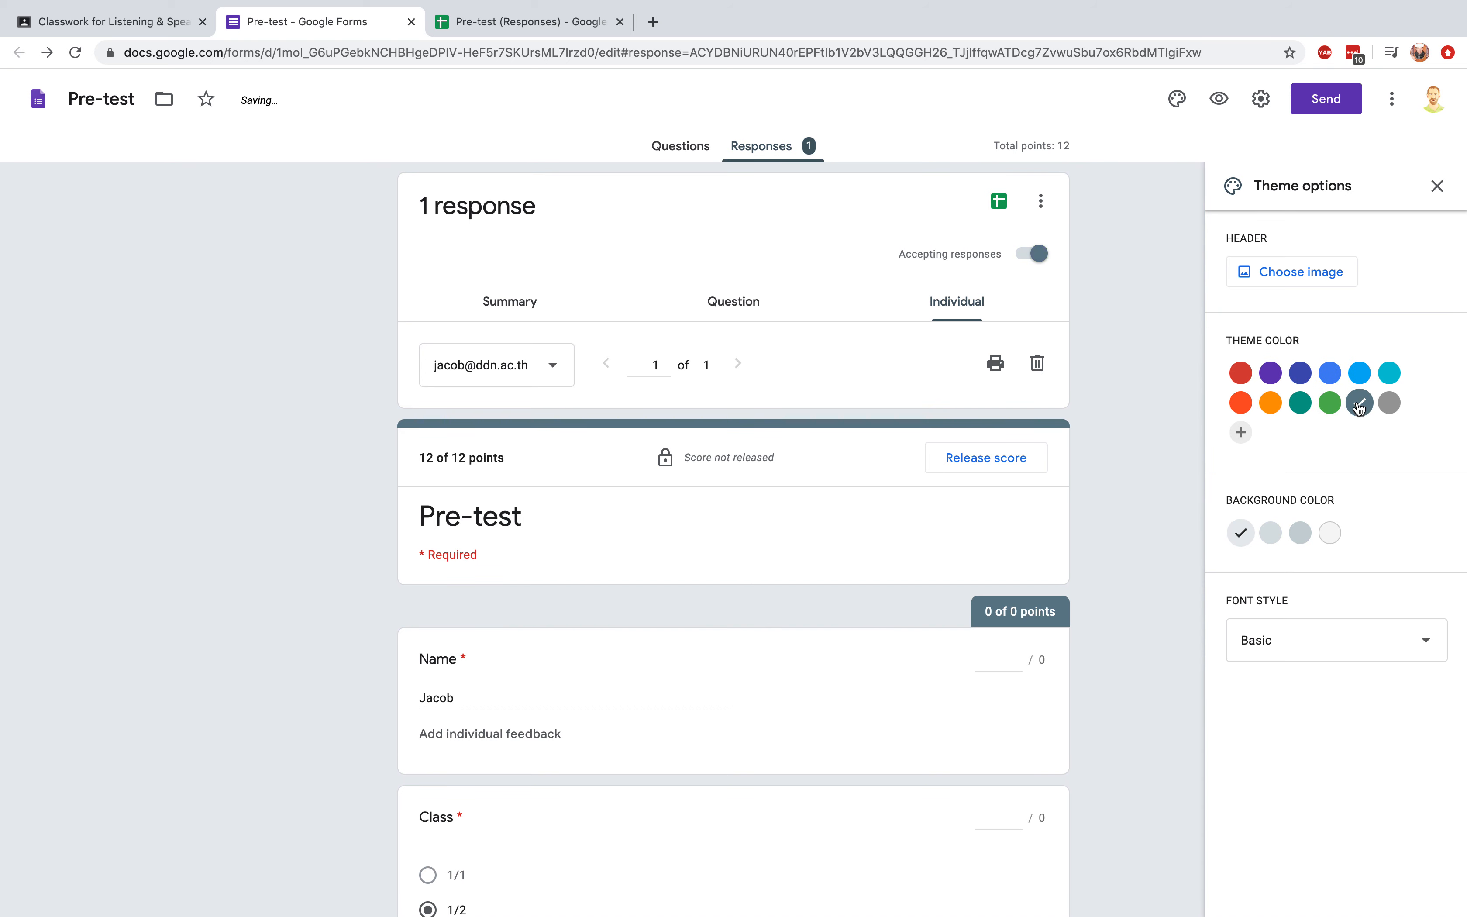
pyautogui.click(1270, 375)
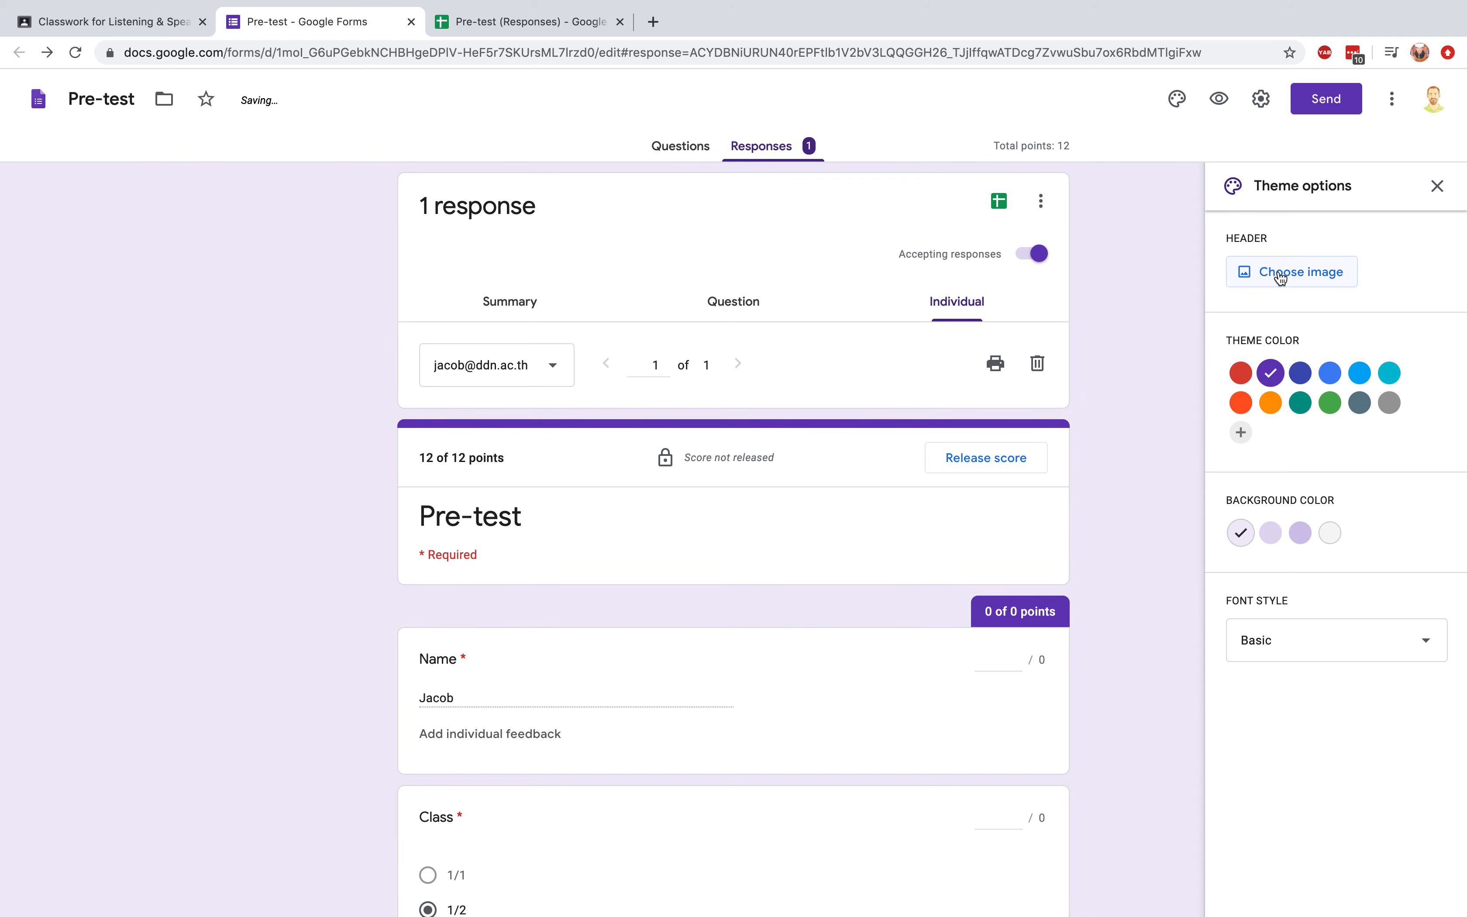
pyautogui.click(1438, 187)
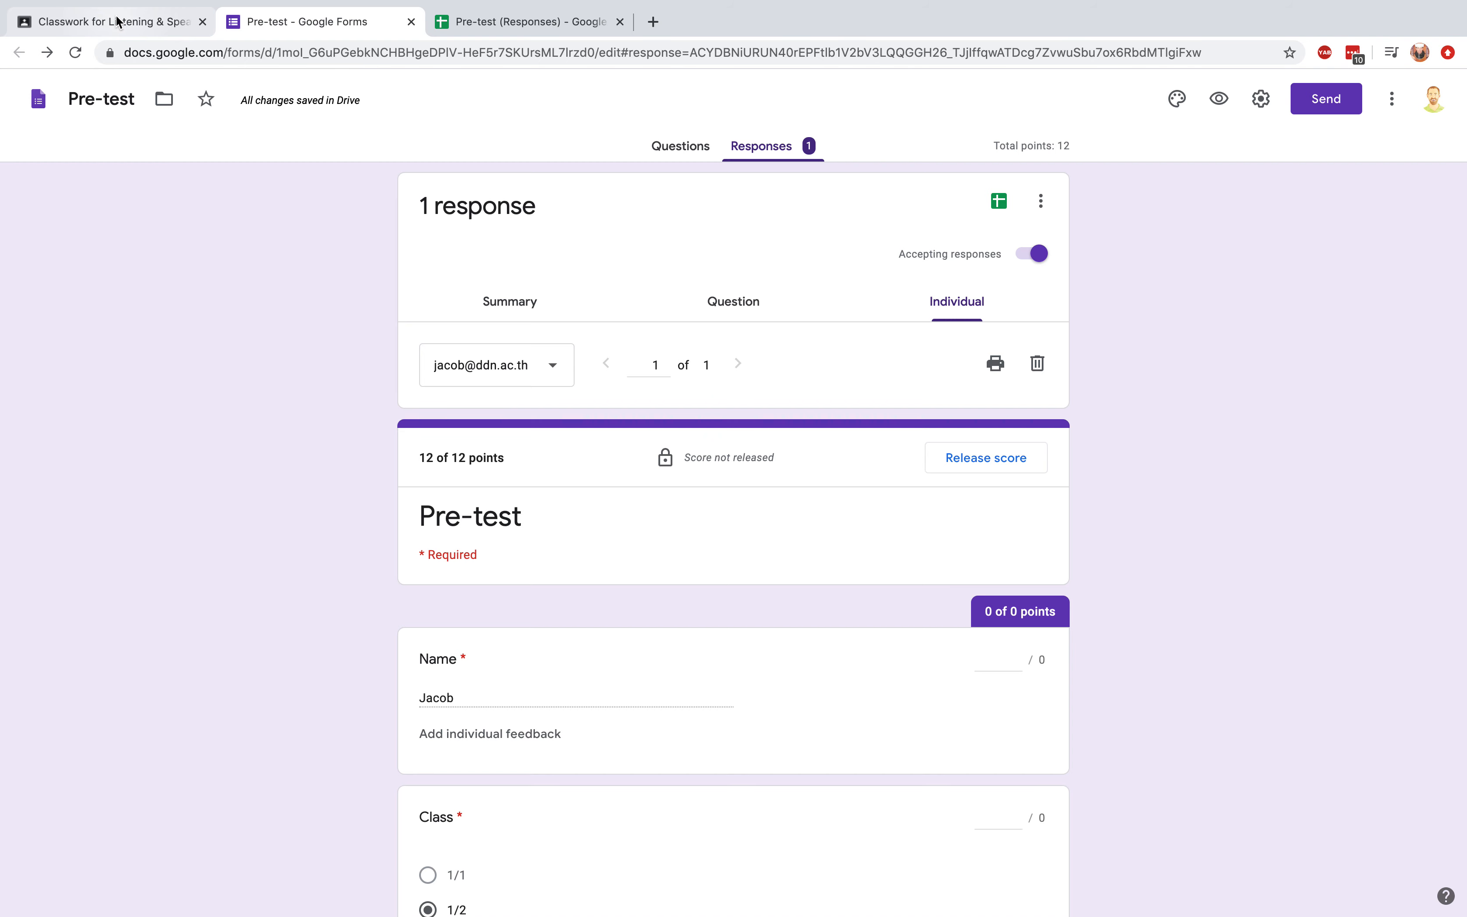
# - Close the form and its response spreadsheet, return to the Lesson 1 assignment in Google Classroom and briefly open its attached form
pyautogui.click(41, 103)
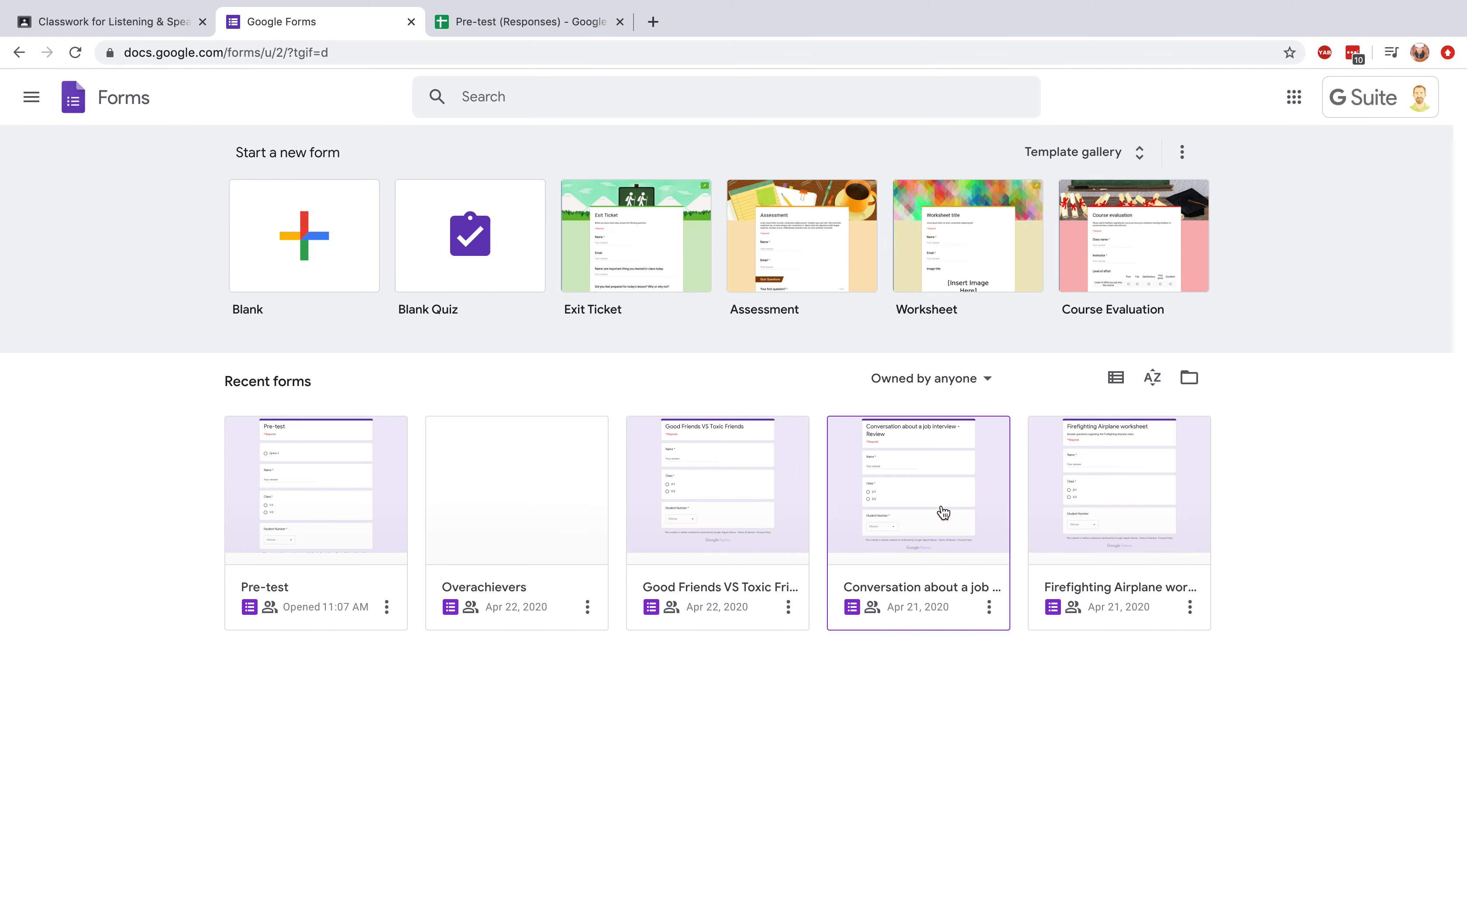
pyautogui.click(411, 30)
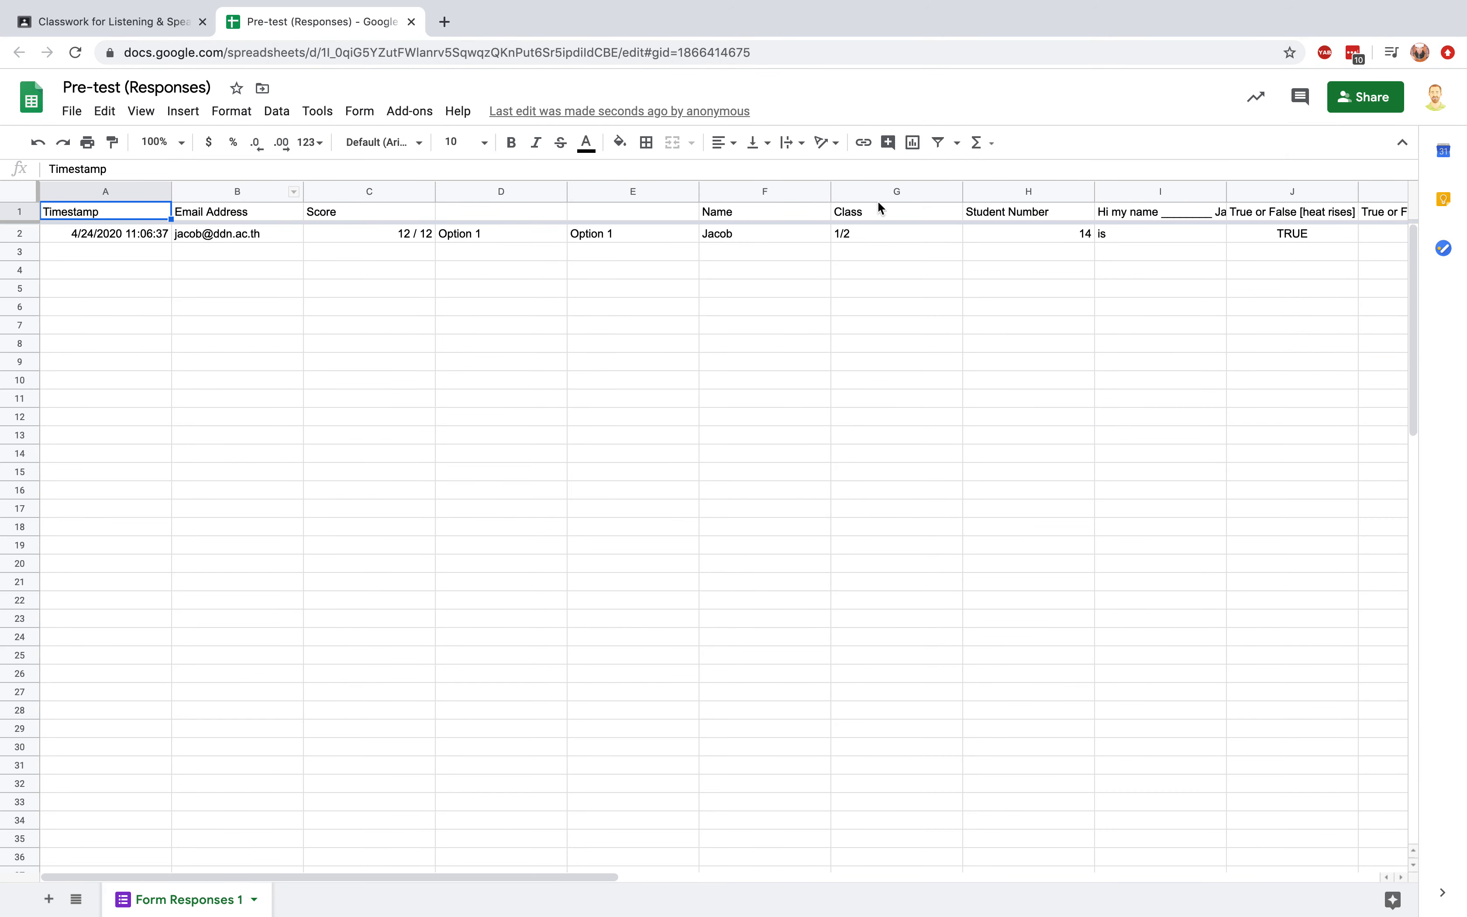
pyautogui.click(411, 21)
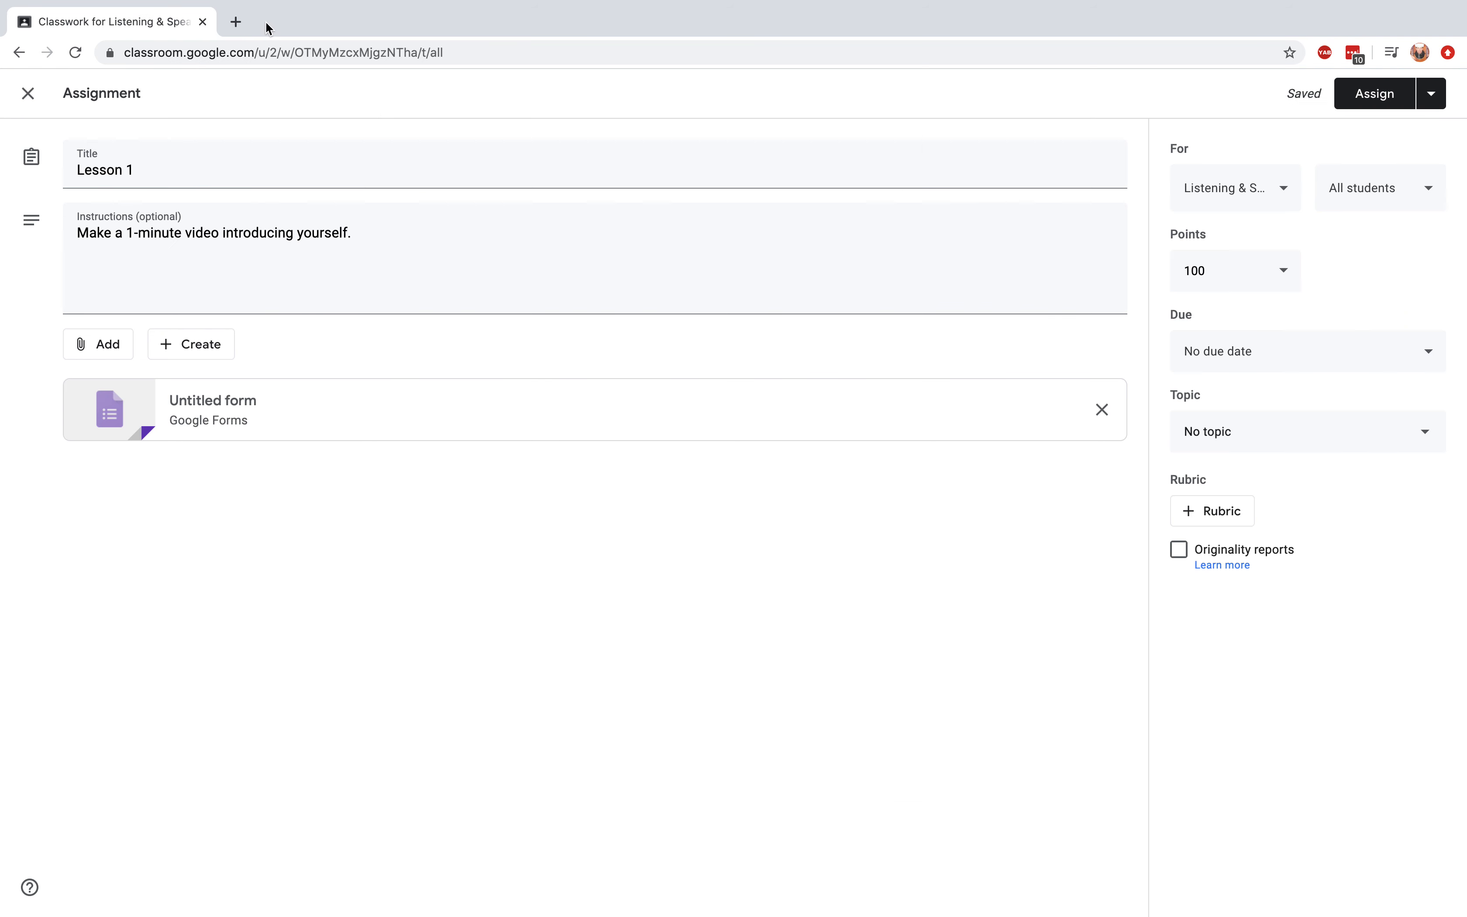
pyautogui.click(252, 413)
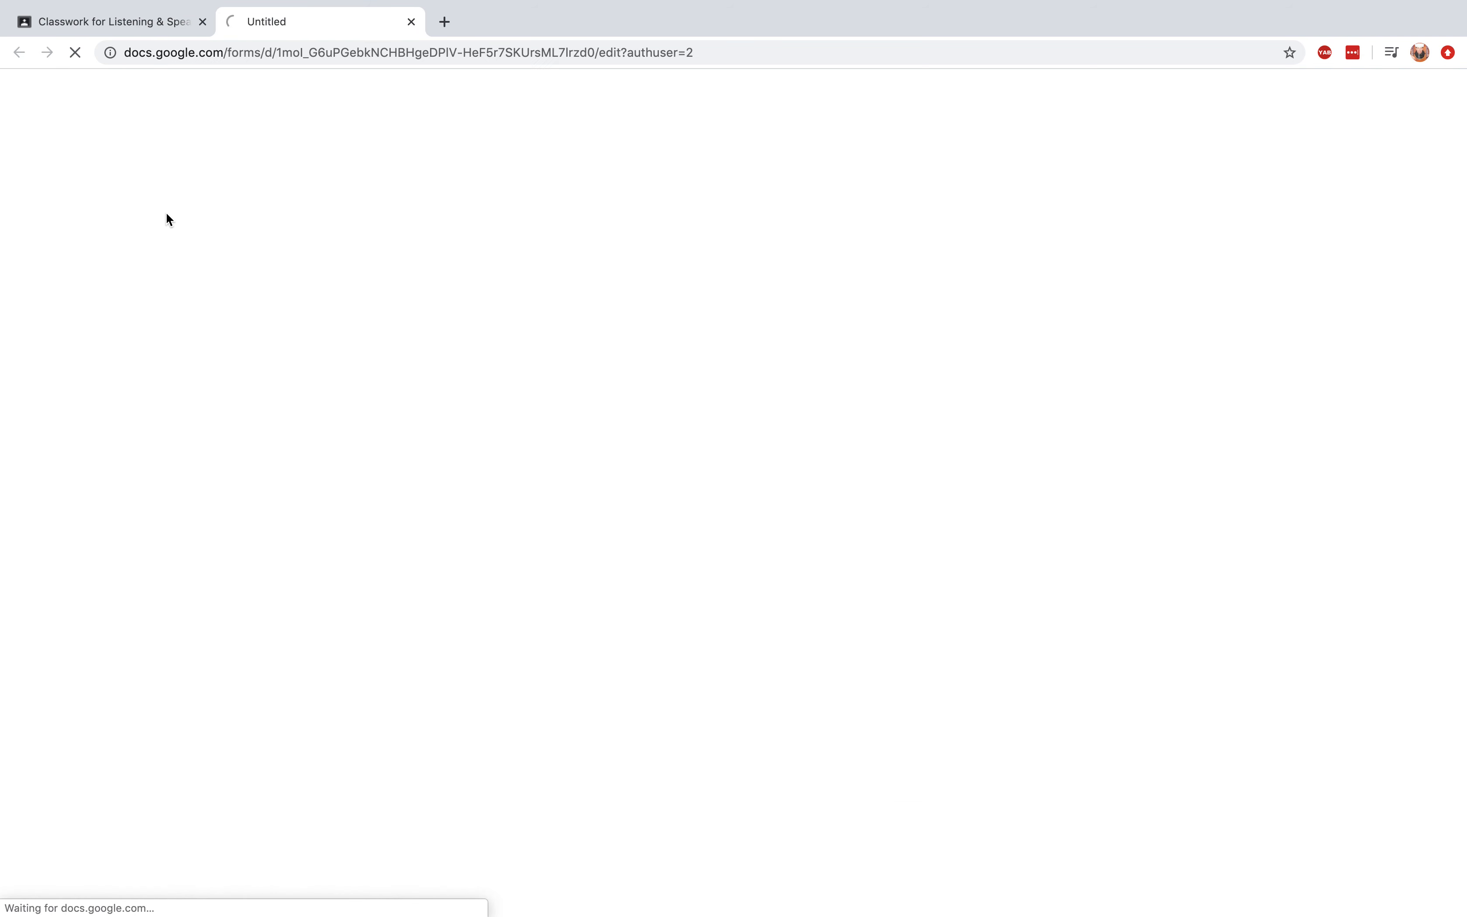
pyautogui.click(411, 21)
# - Leave the Lesson 1 assignment and reopen its draft from the classwork list for editing, refreshing the attached form
pyautogui.click(27, 92)
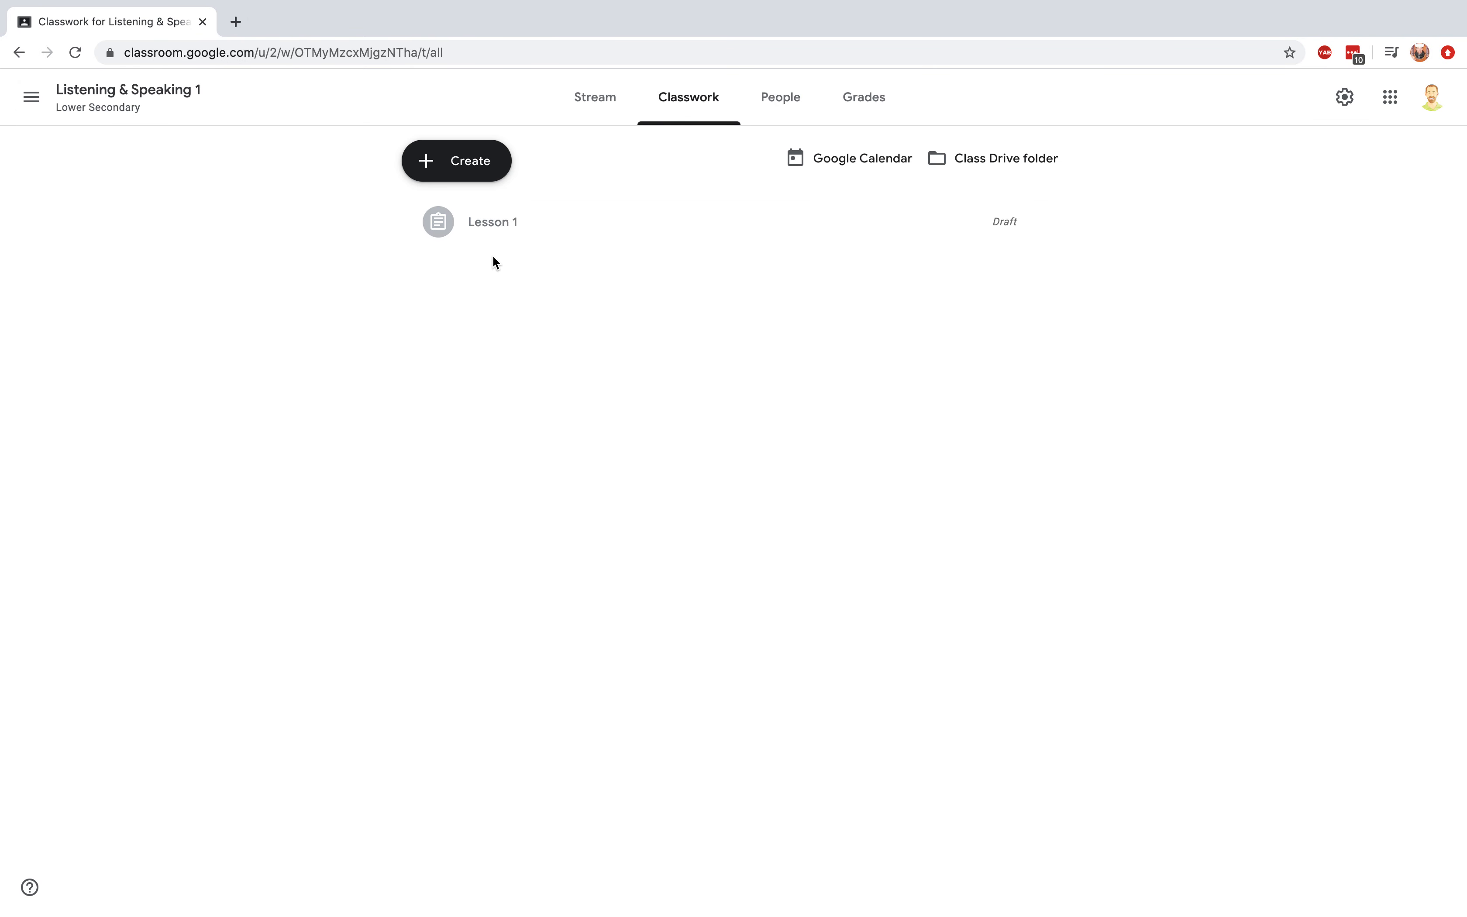
pyautogui.click(517, 235)
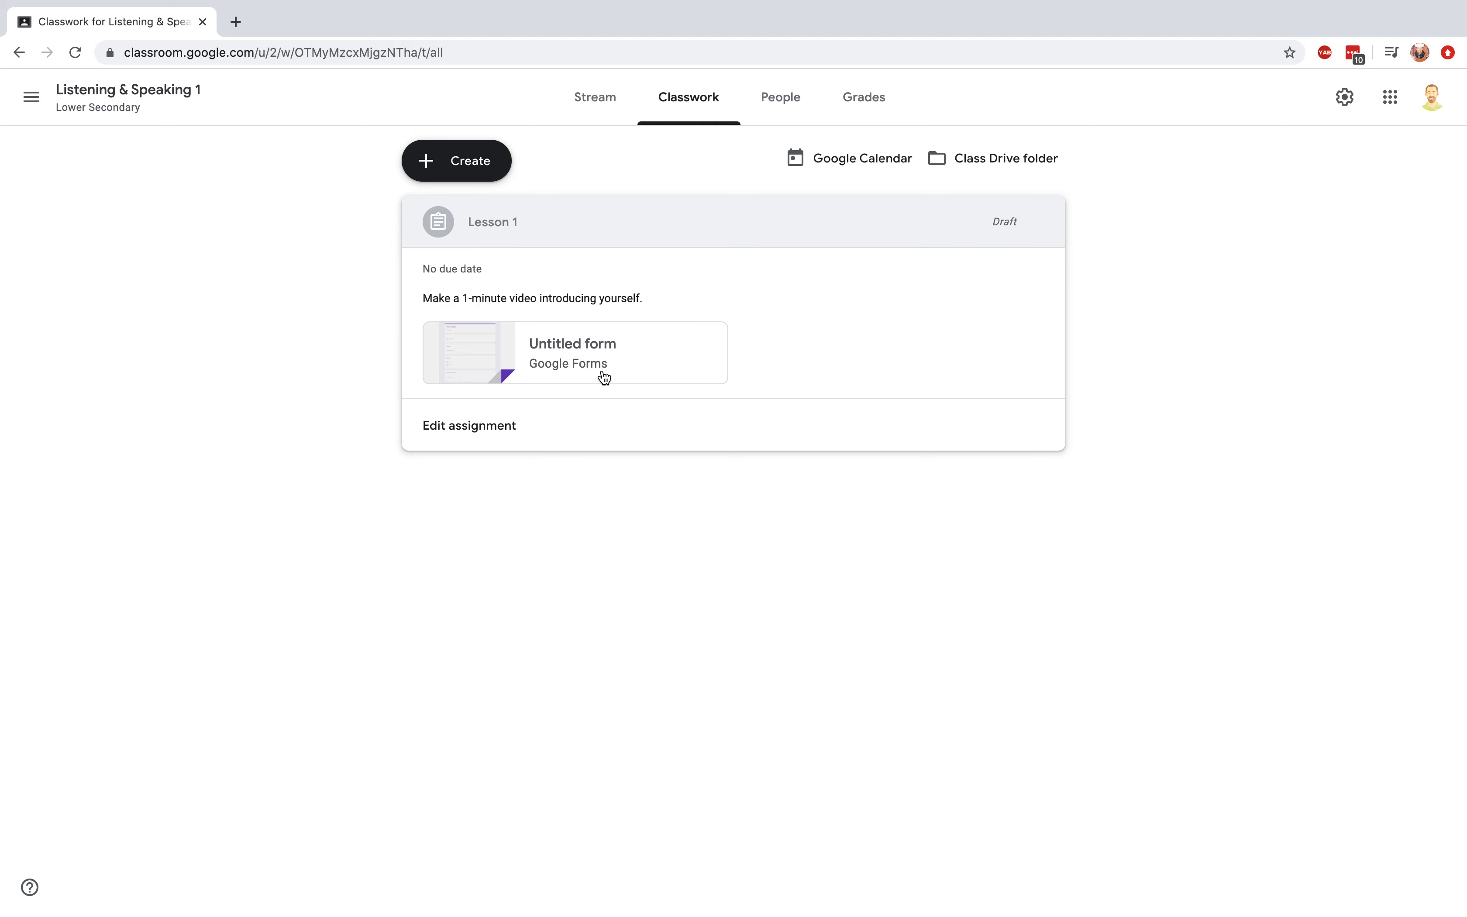
pyautogui.click(468, 427)
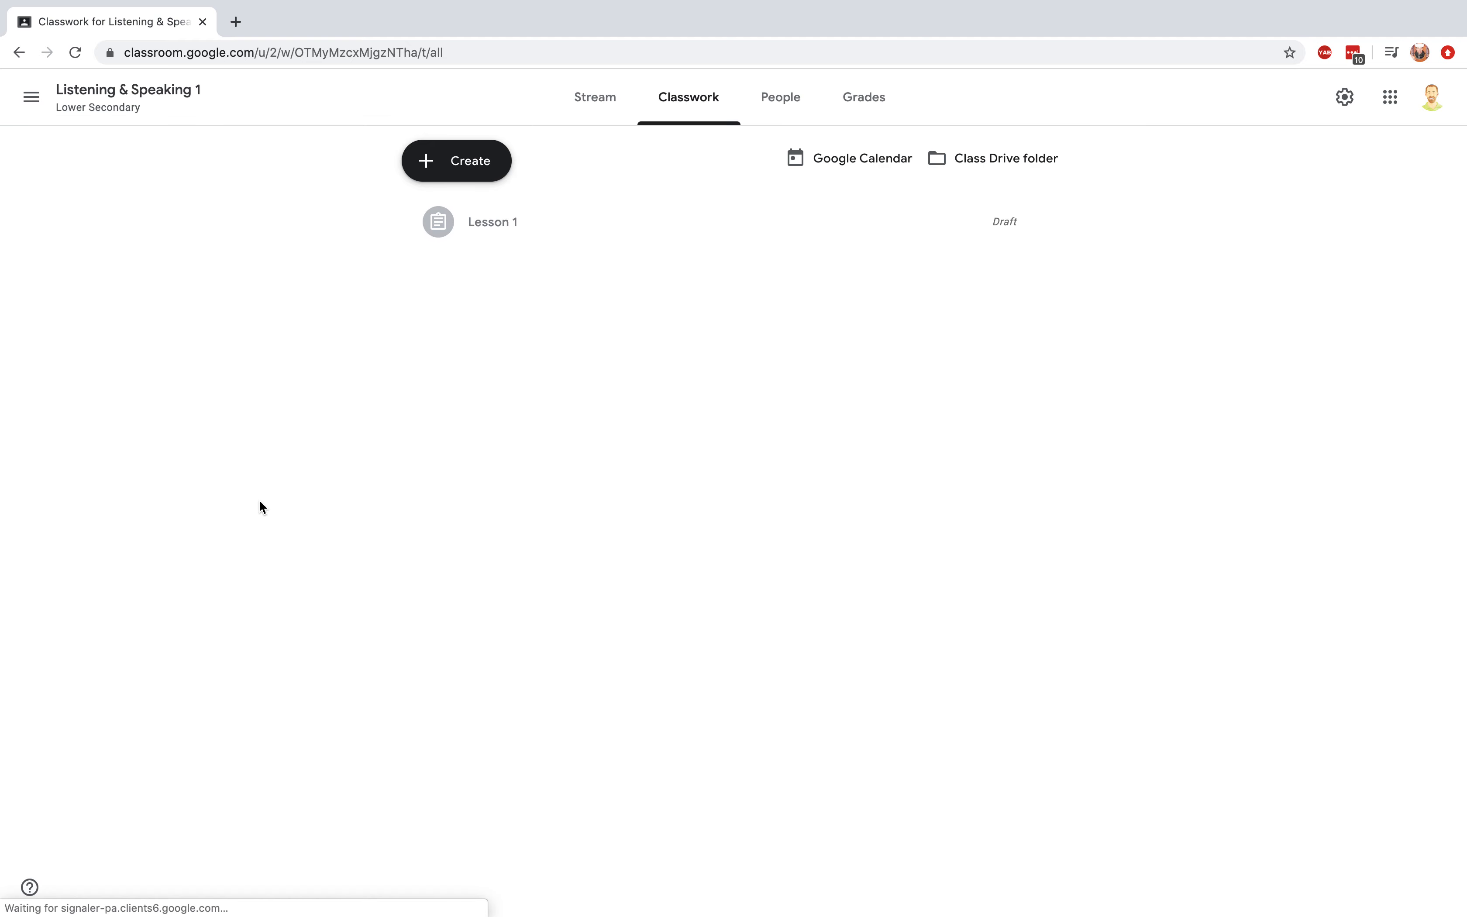
pyautogui.click(519, 213)
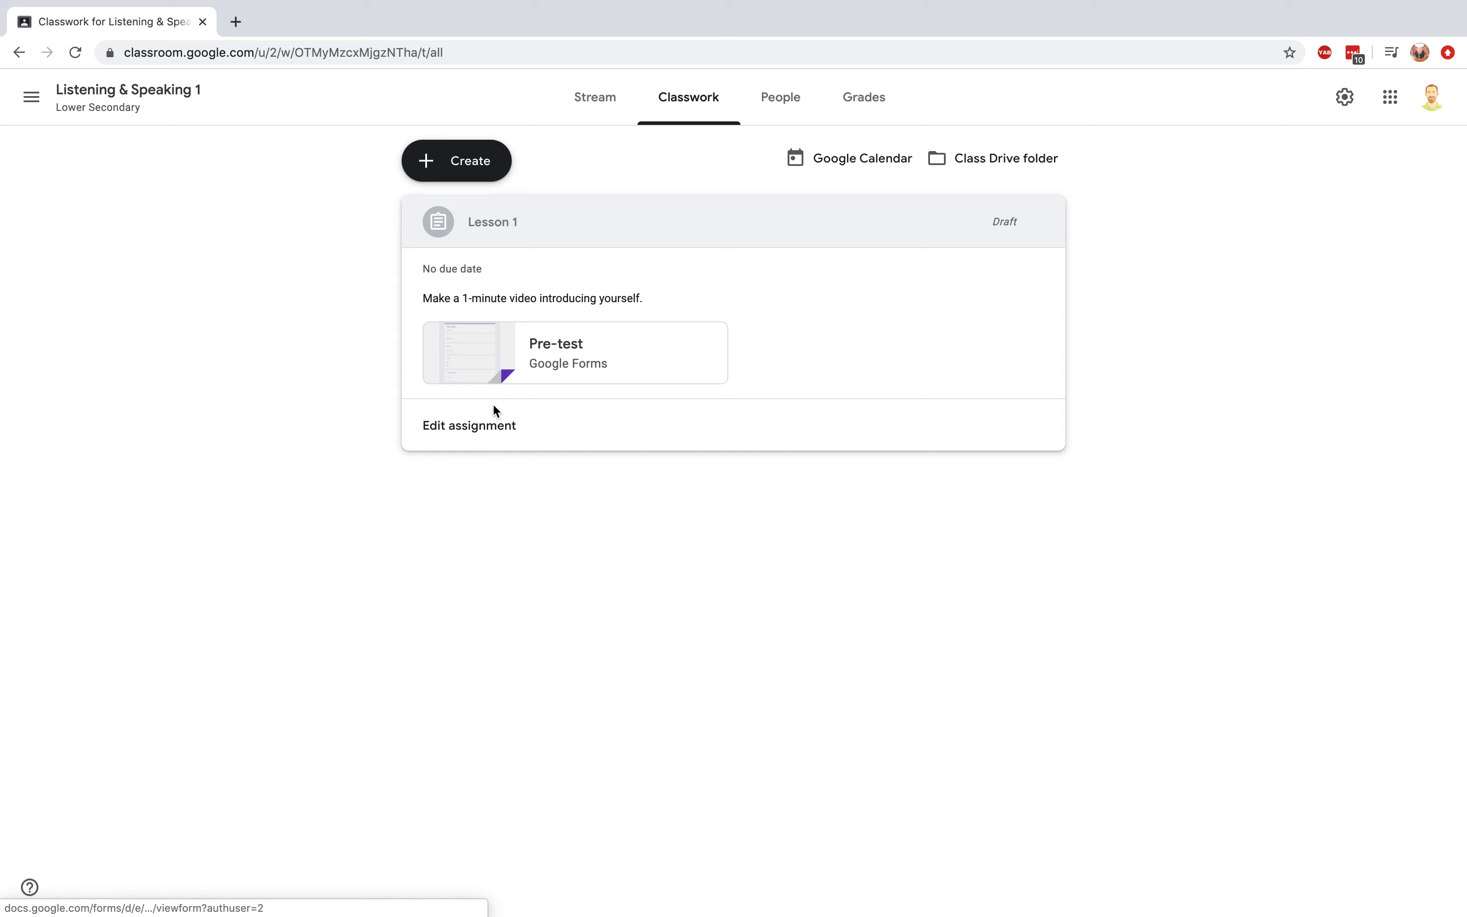
pyautogui.click(459, 427)
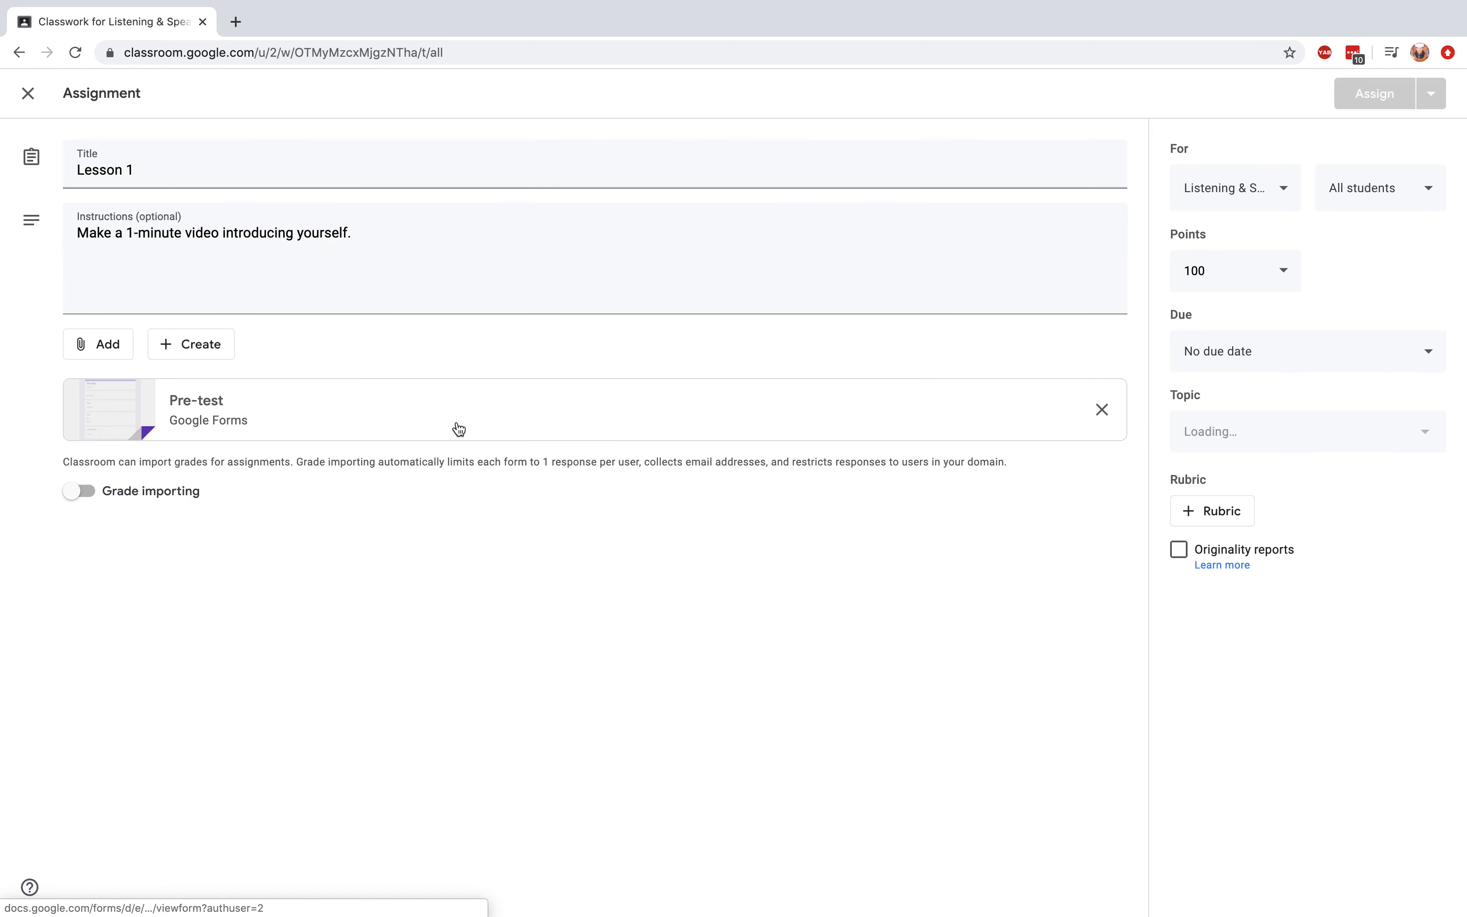
# - Enable grade importing for the attached Pre-test form and set the Lesson 1 assignment's points to 12
pyautogui.click(97, 350)
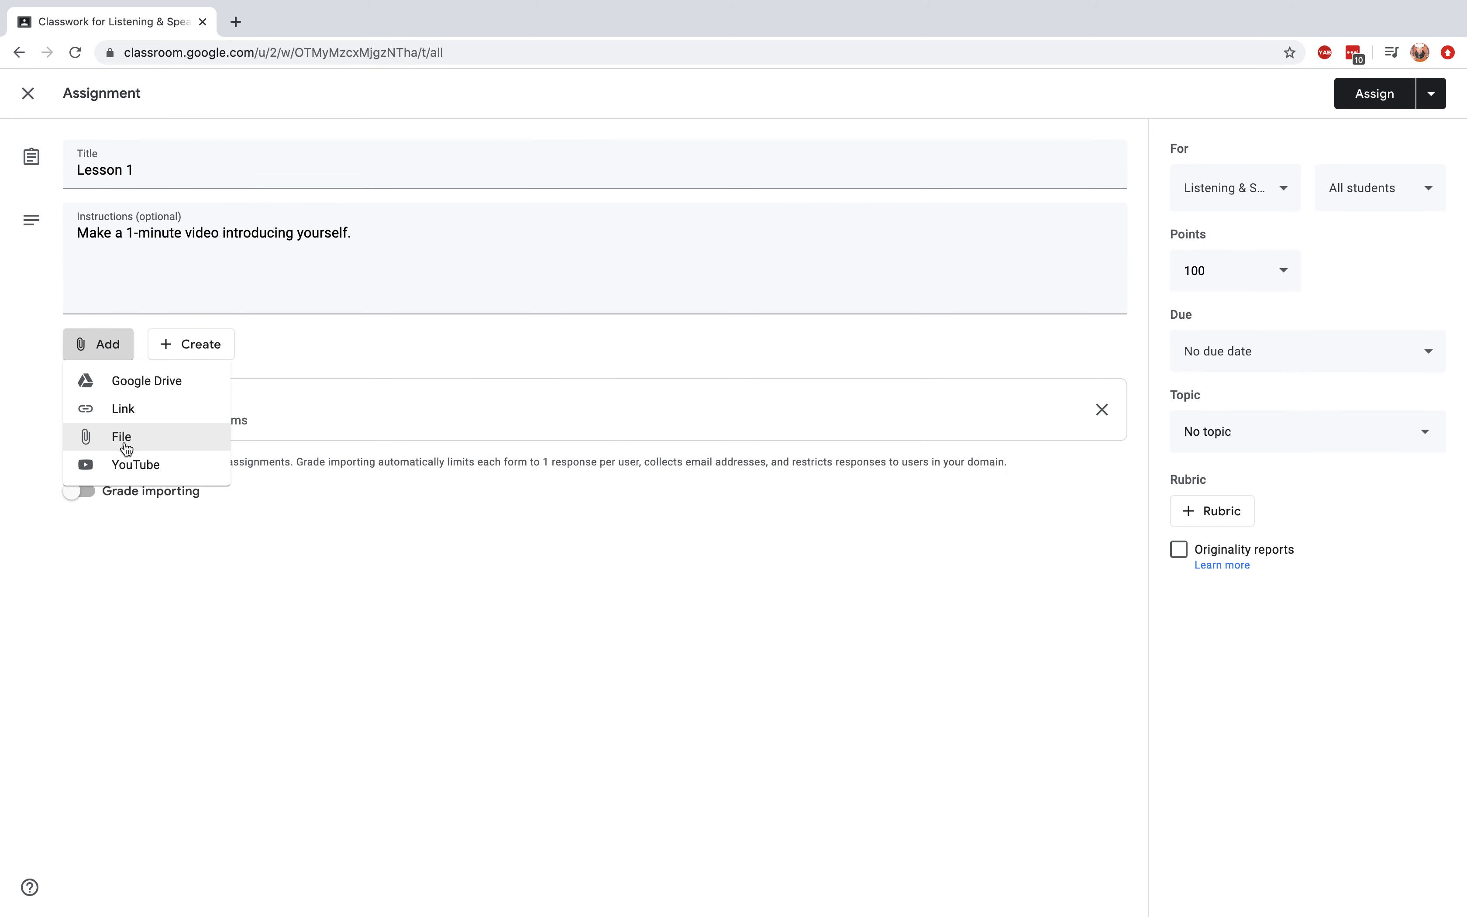
pyautogui.click(173, 558)
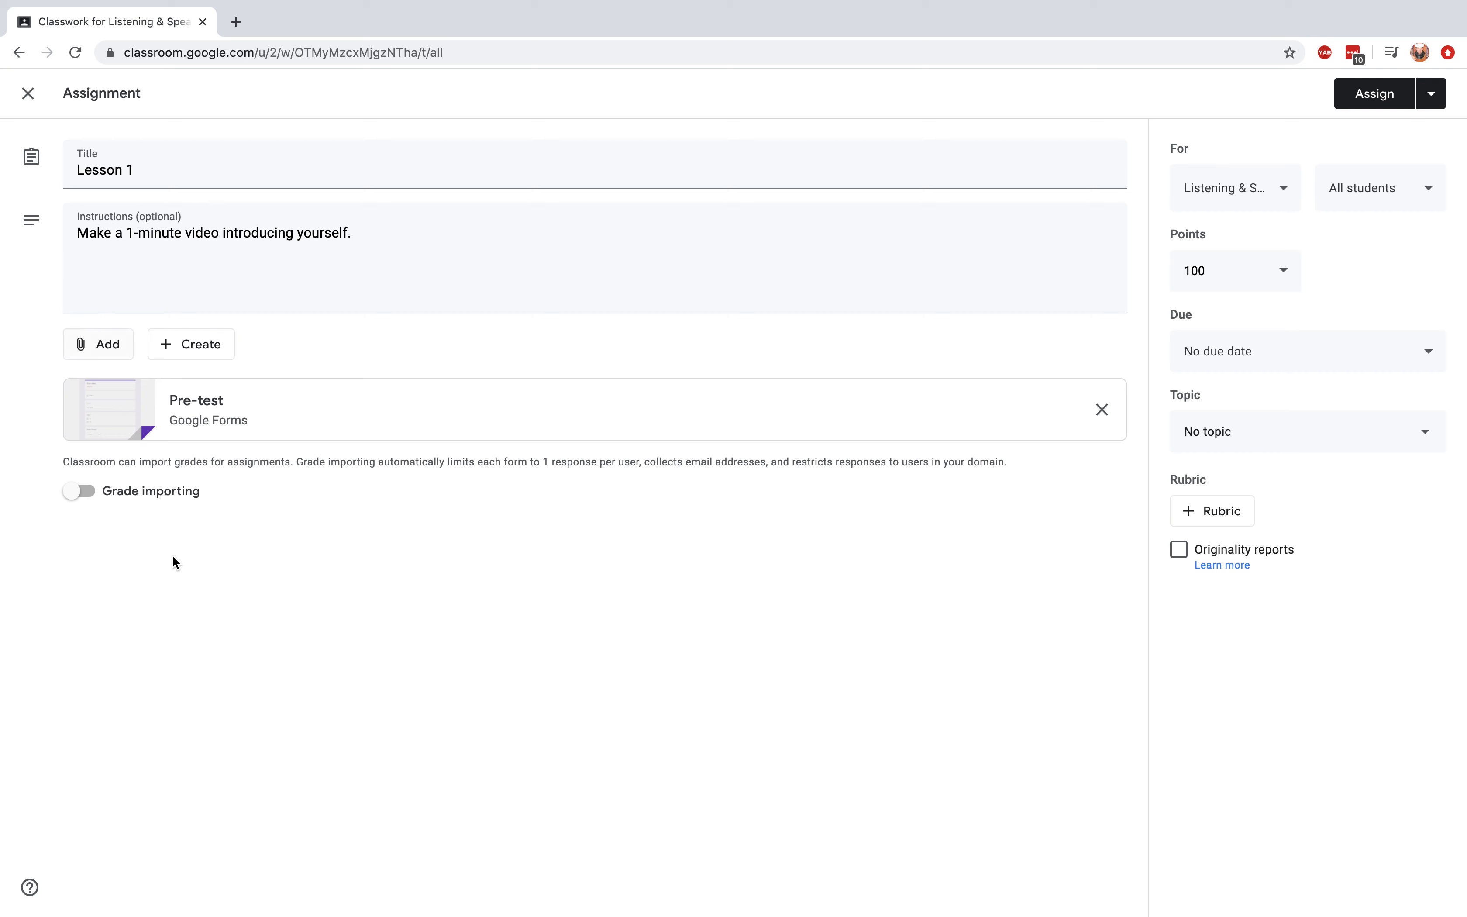
pyautogui.click(87, 493)
pyautogui.click(1207, 271)
pyautogui.doubleClick(1208, 272)
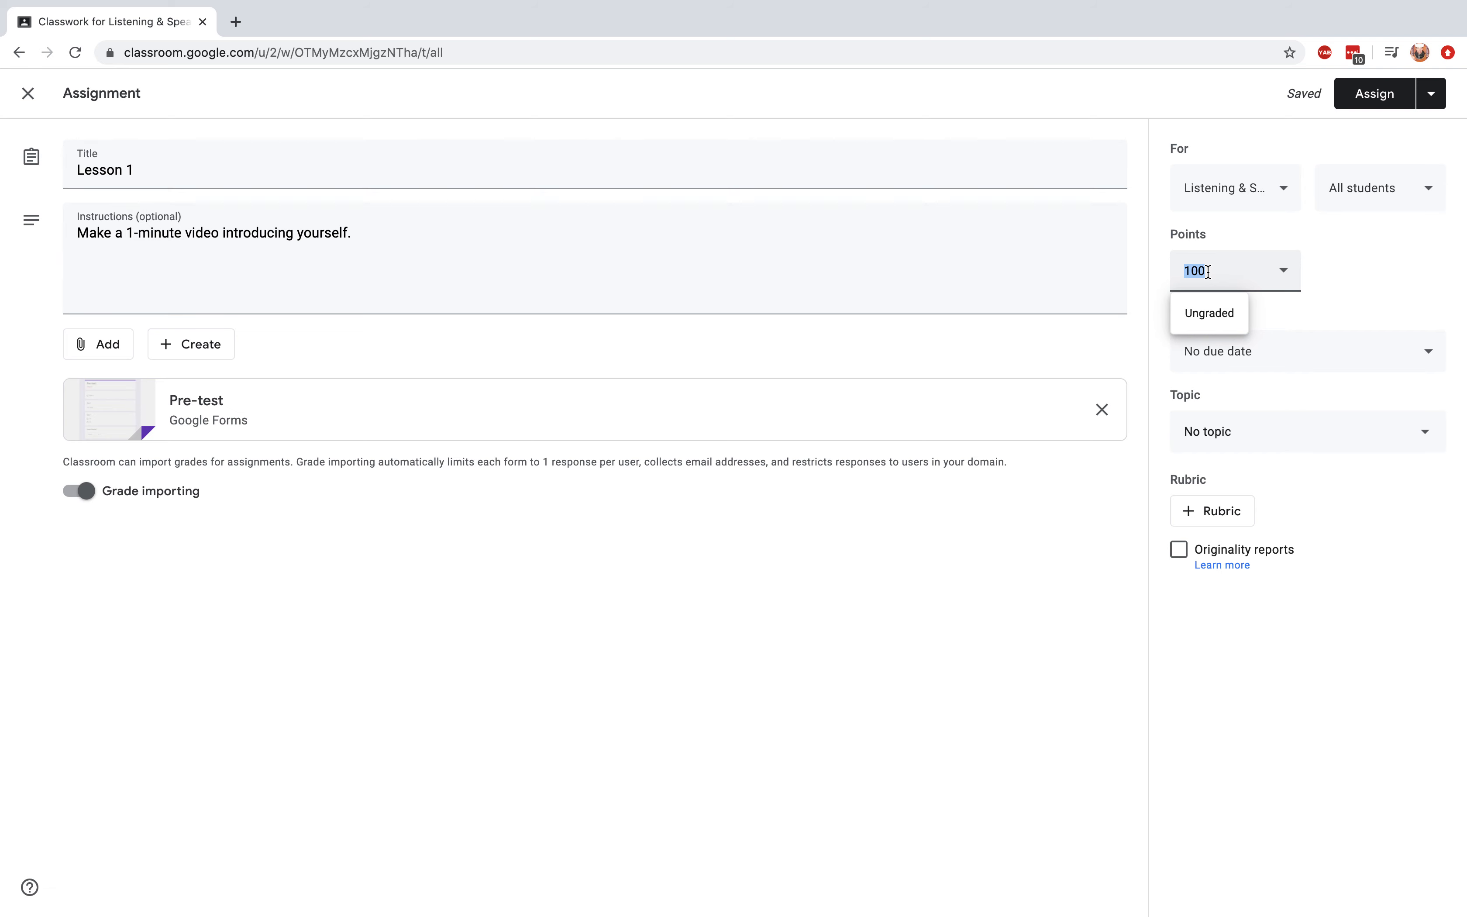
pyautogui.write('12')
pyautogui.click(1021, 576)
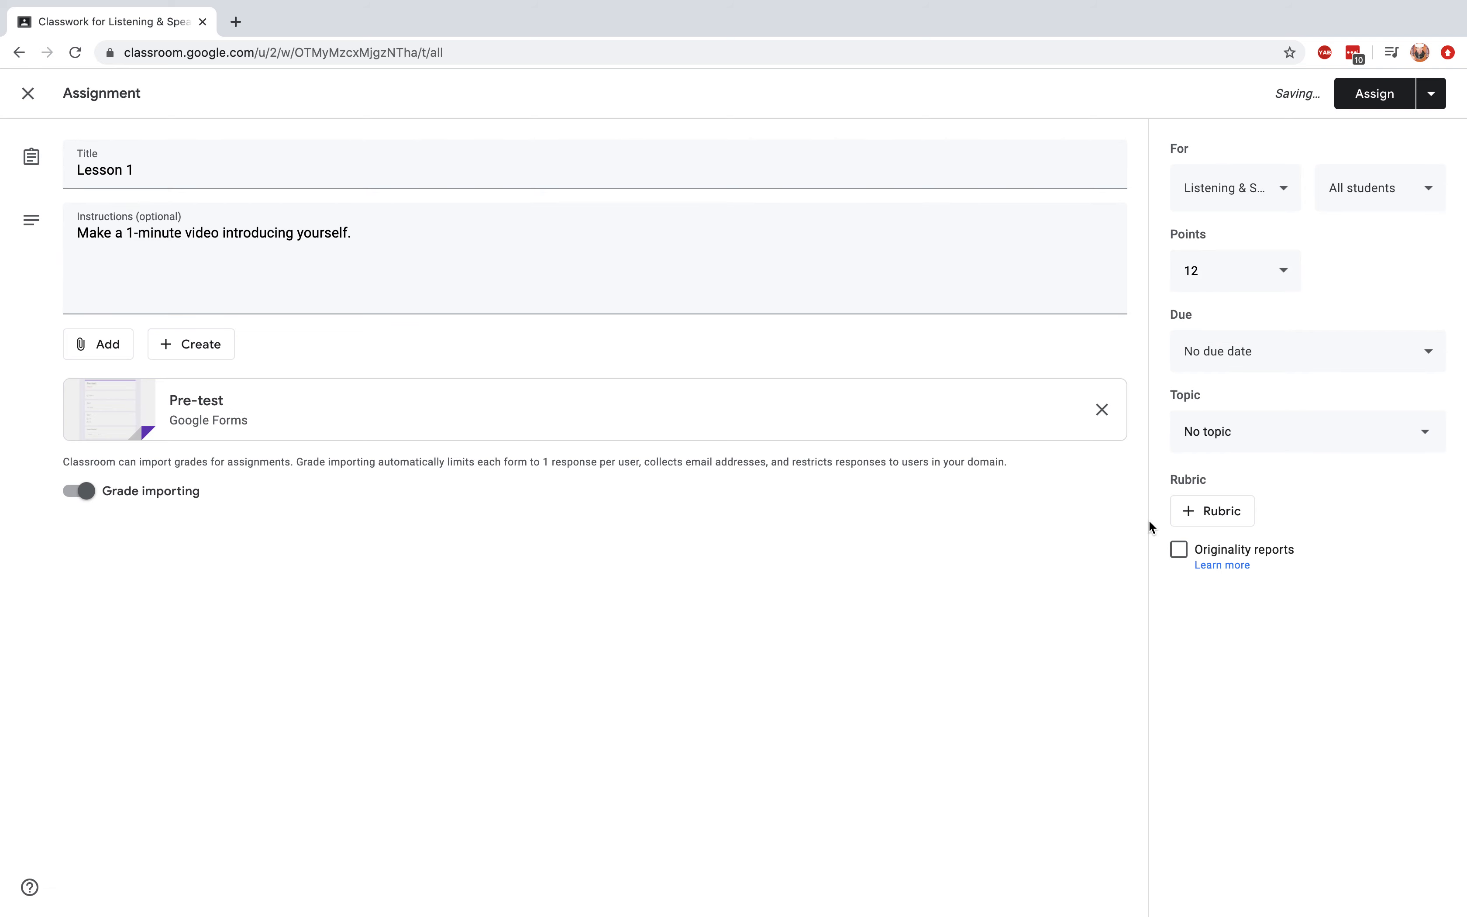
# - Create a new topic named Listening for the Lesson 1 assignment and check the options for adding a rubric
pyautogui.click(1250, 431)
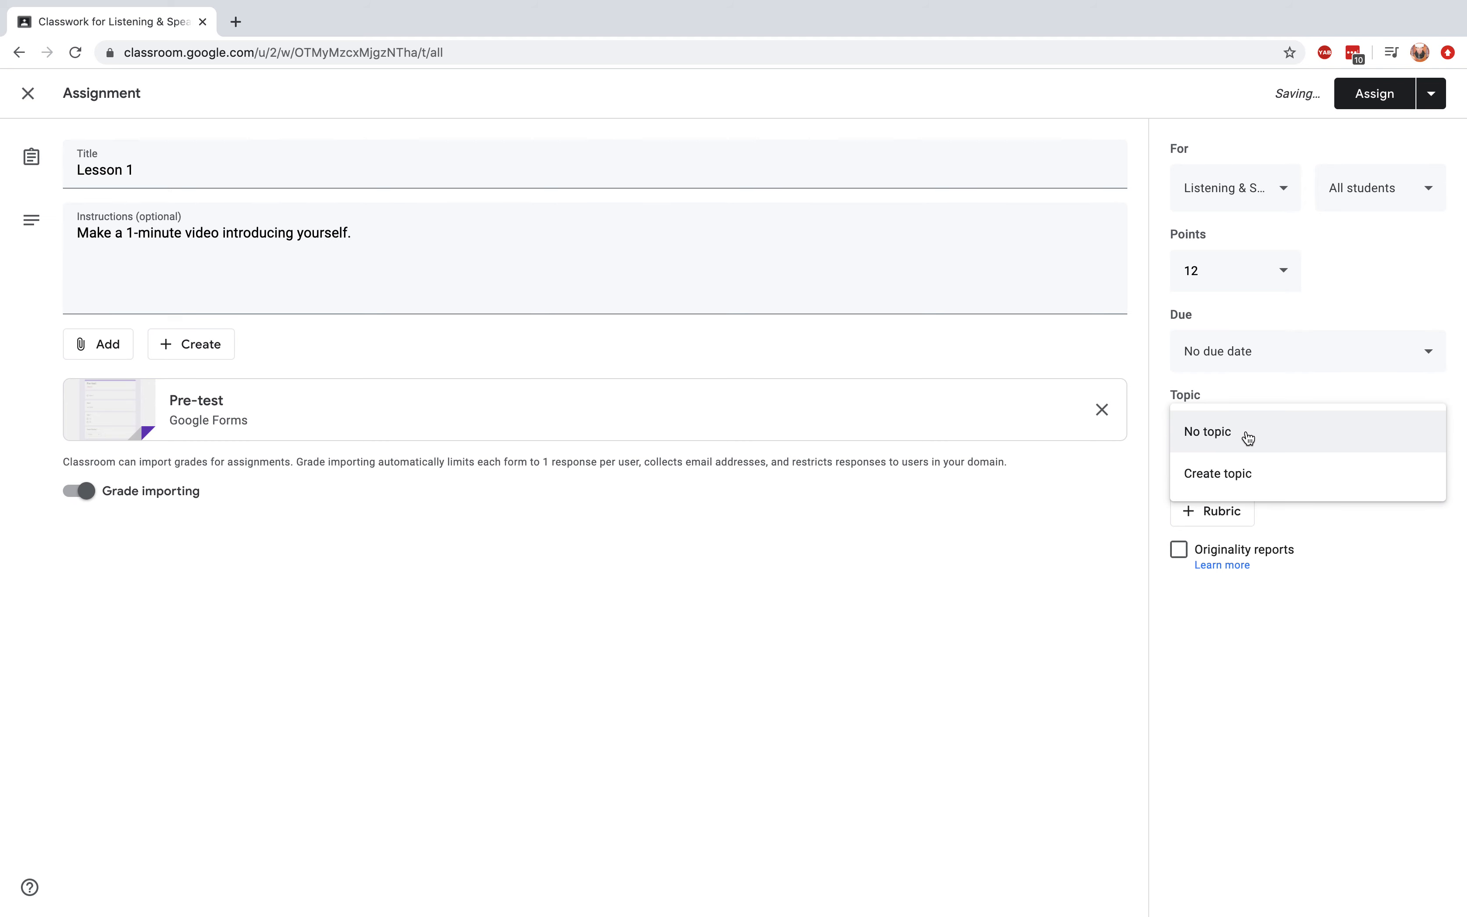
pyautogui.click(1218, 477)
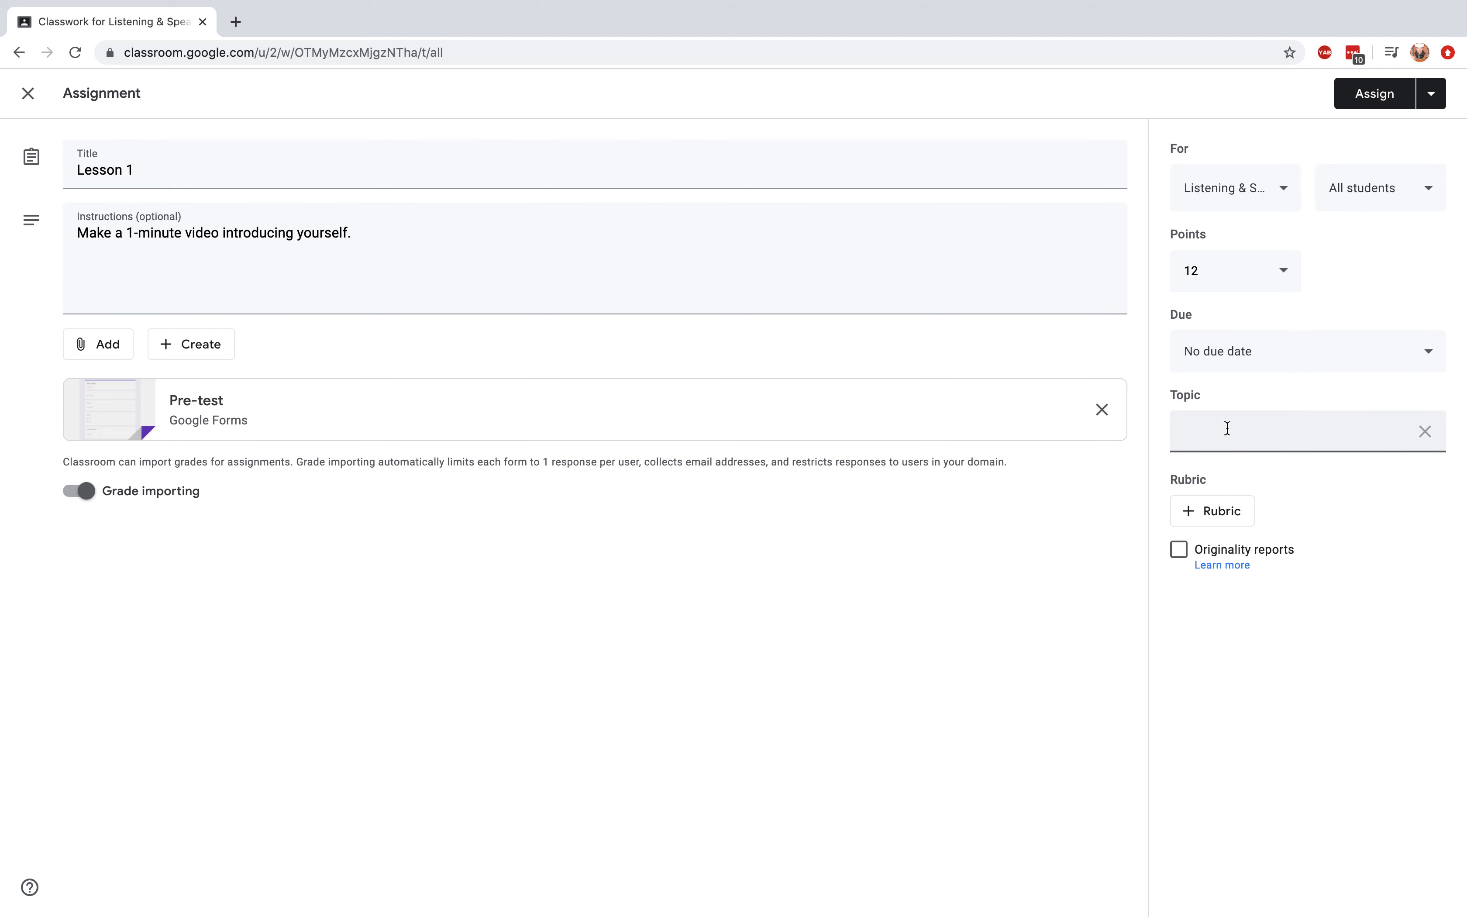
pyautogui.write('Listening')
pyautogui.click(1071, 582)
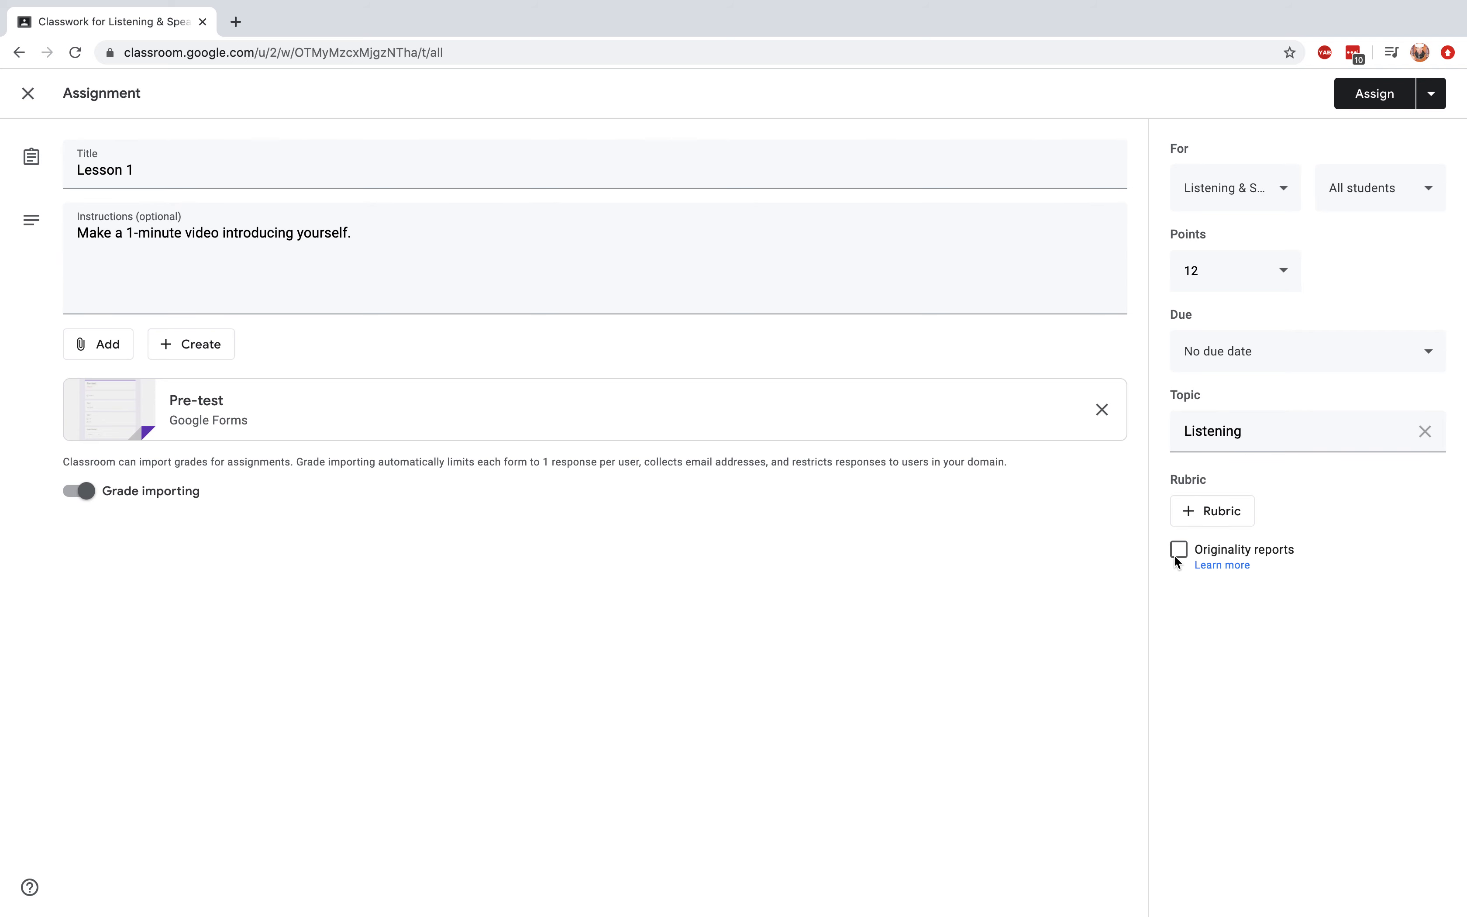
pyautogui.click(1224, 516)
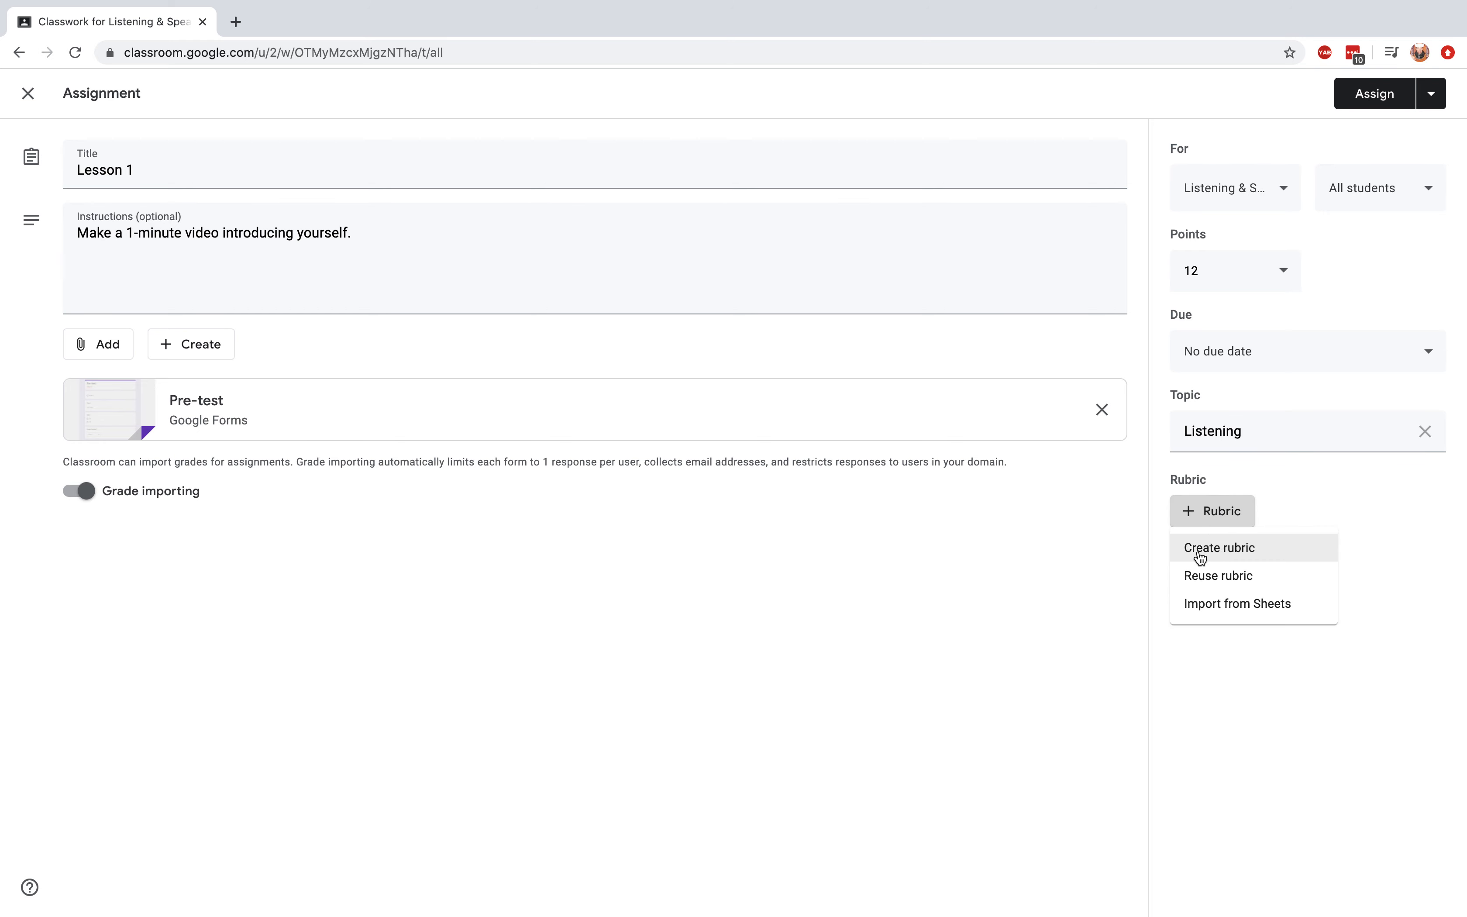
pyautogui.click(1048, 605)
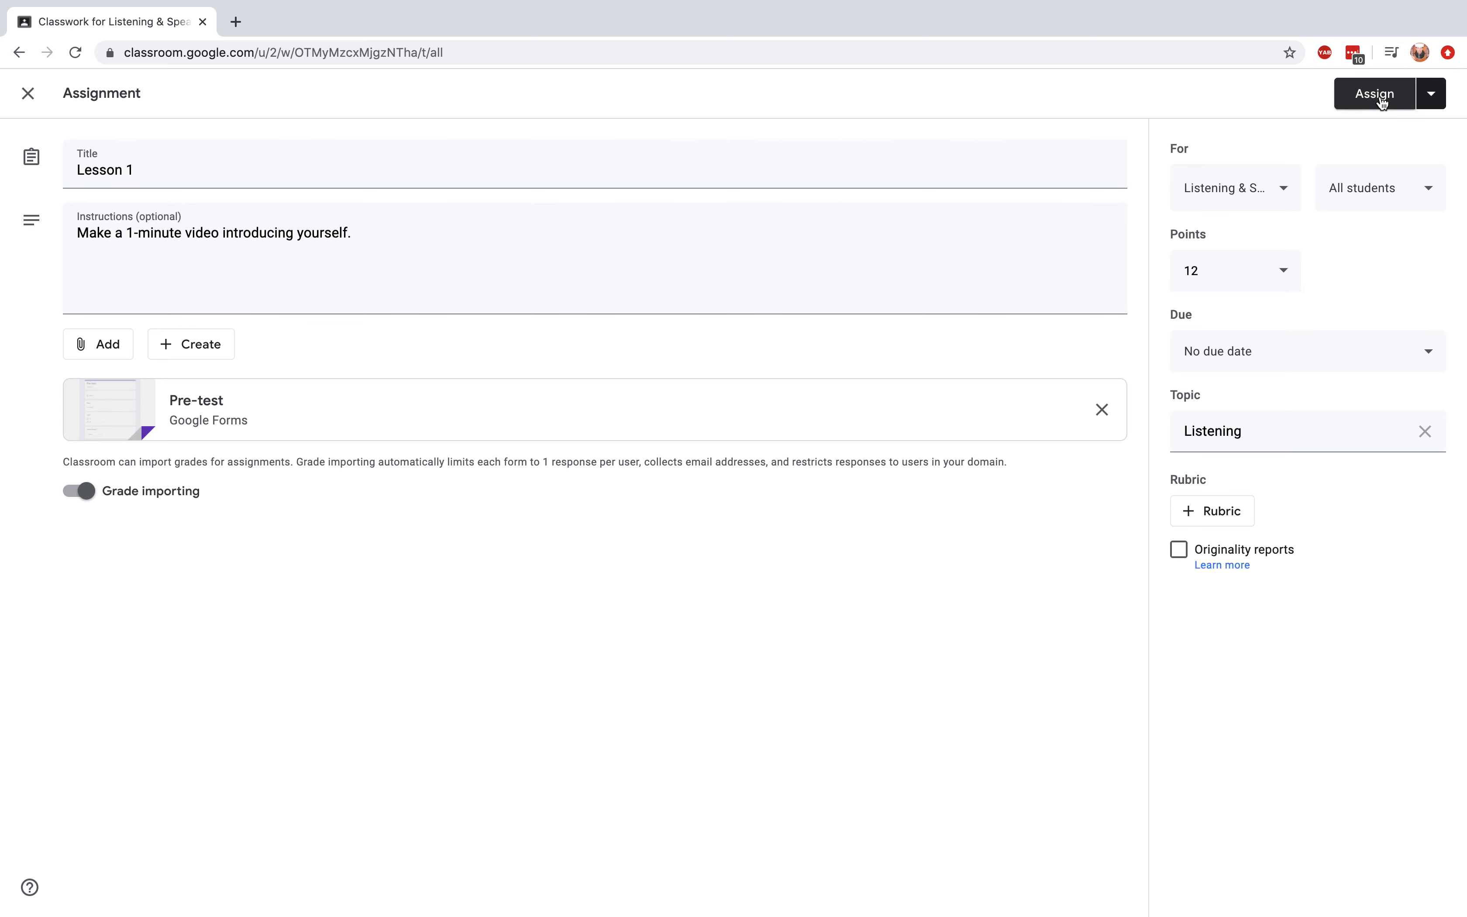
# - Schedule the Lesson 1 assignment for May 4, 2020 at 8:00 AM
pyautogui.click(1431, 96)
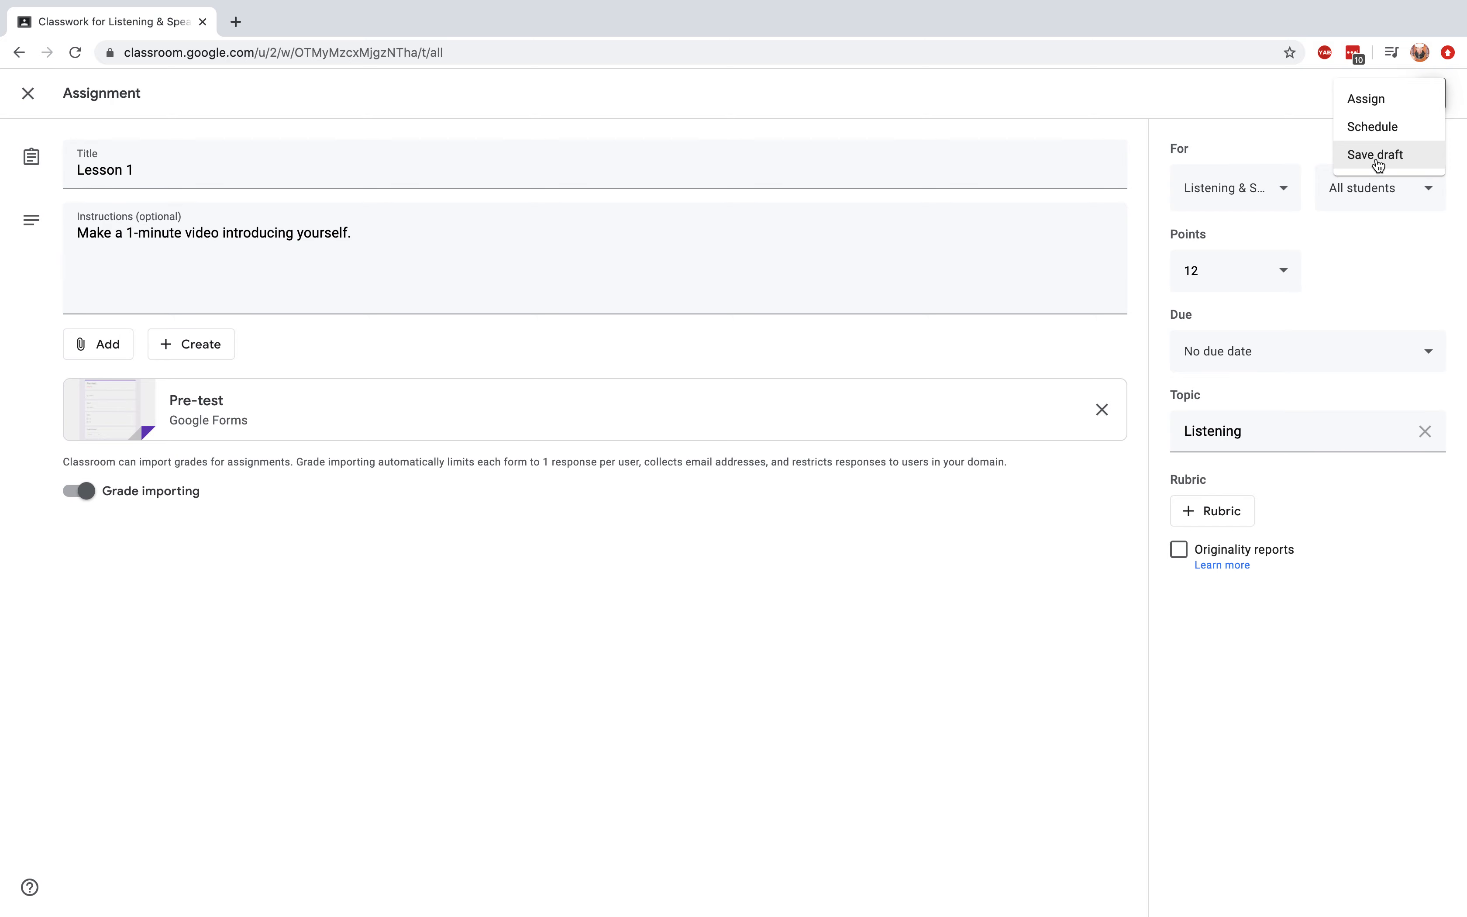
pyautogui.click(1375, 132)
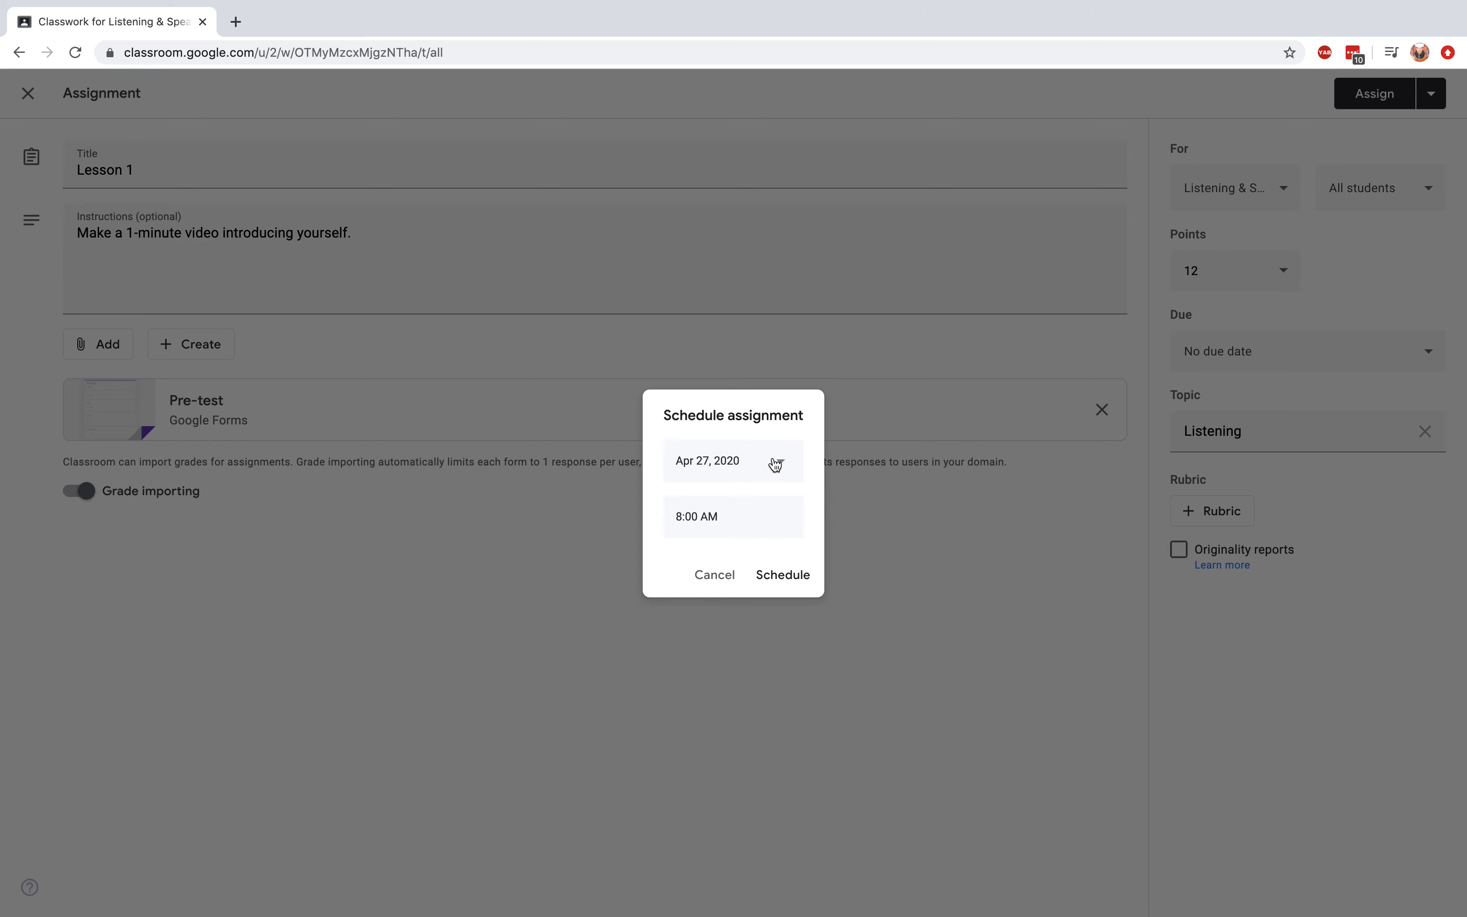
pyautogui.click(761, 467)
pyautogui.click(843, 501)
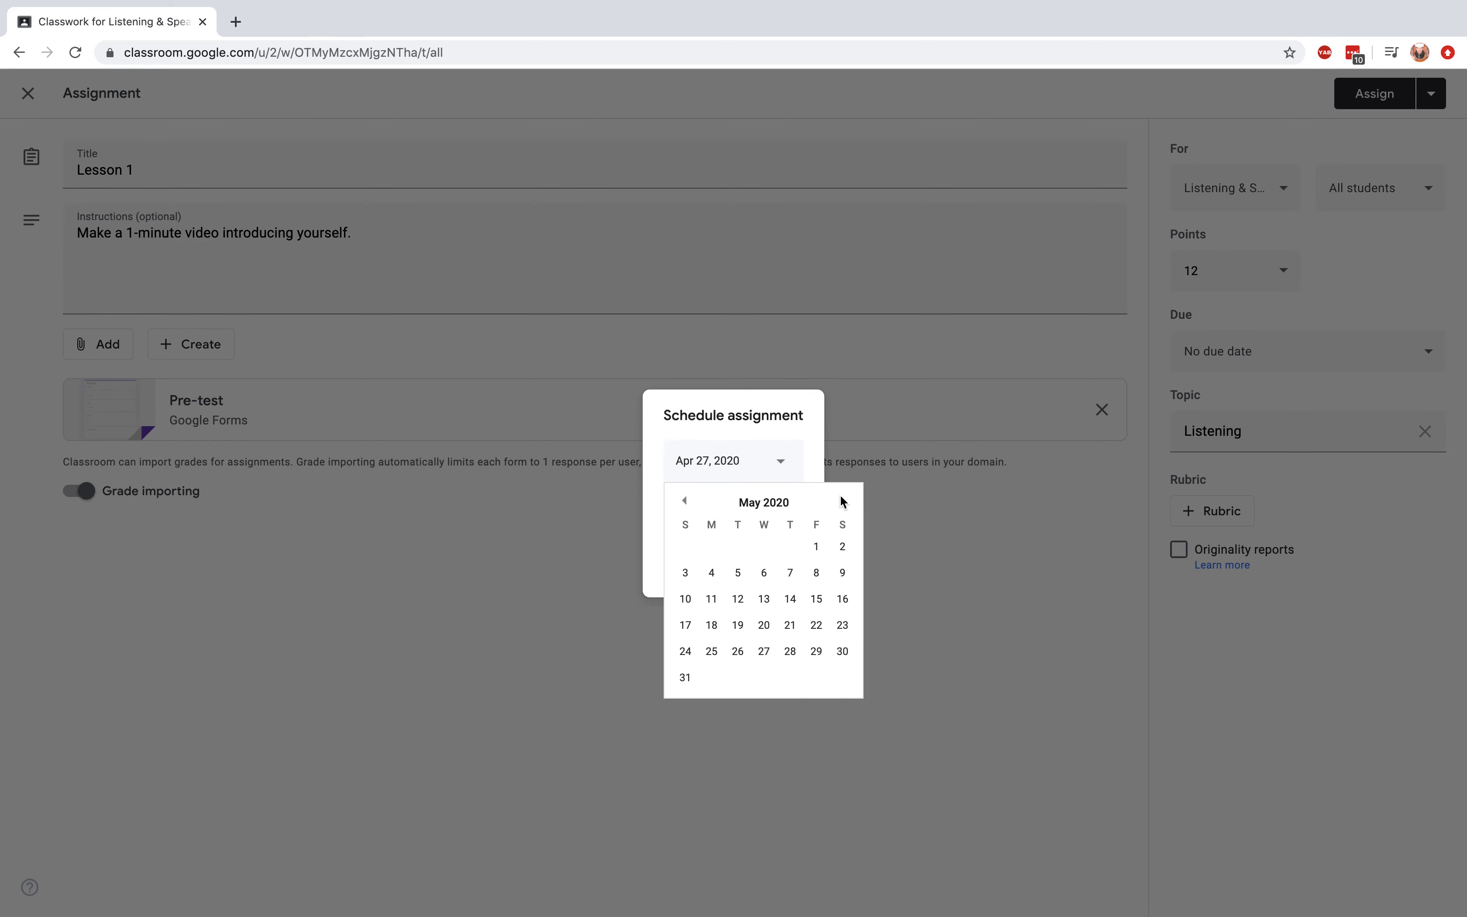
pyautogui.click(843, 500)
pyautogui.click(685, 501)
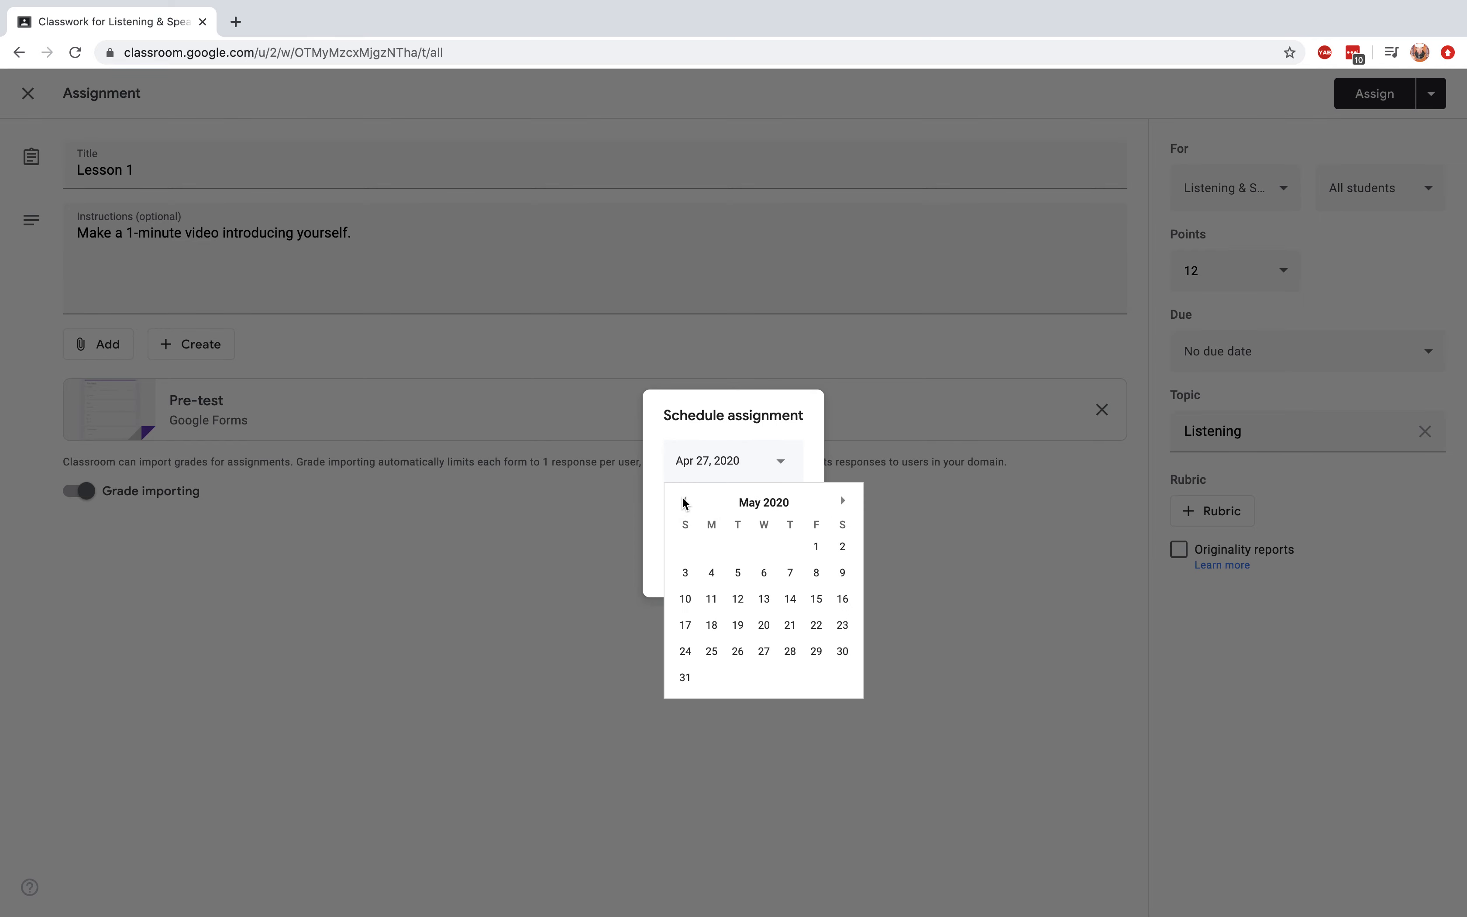
pyautogui.click(712, 572)
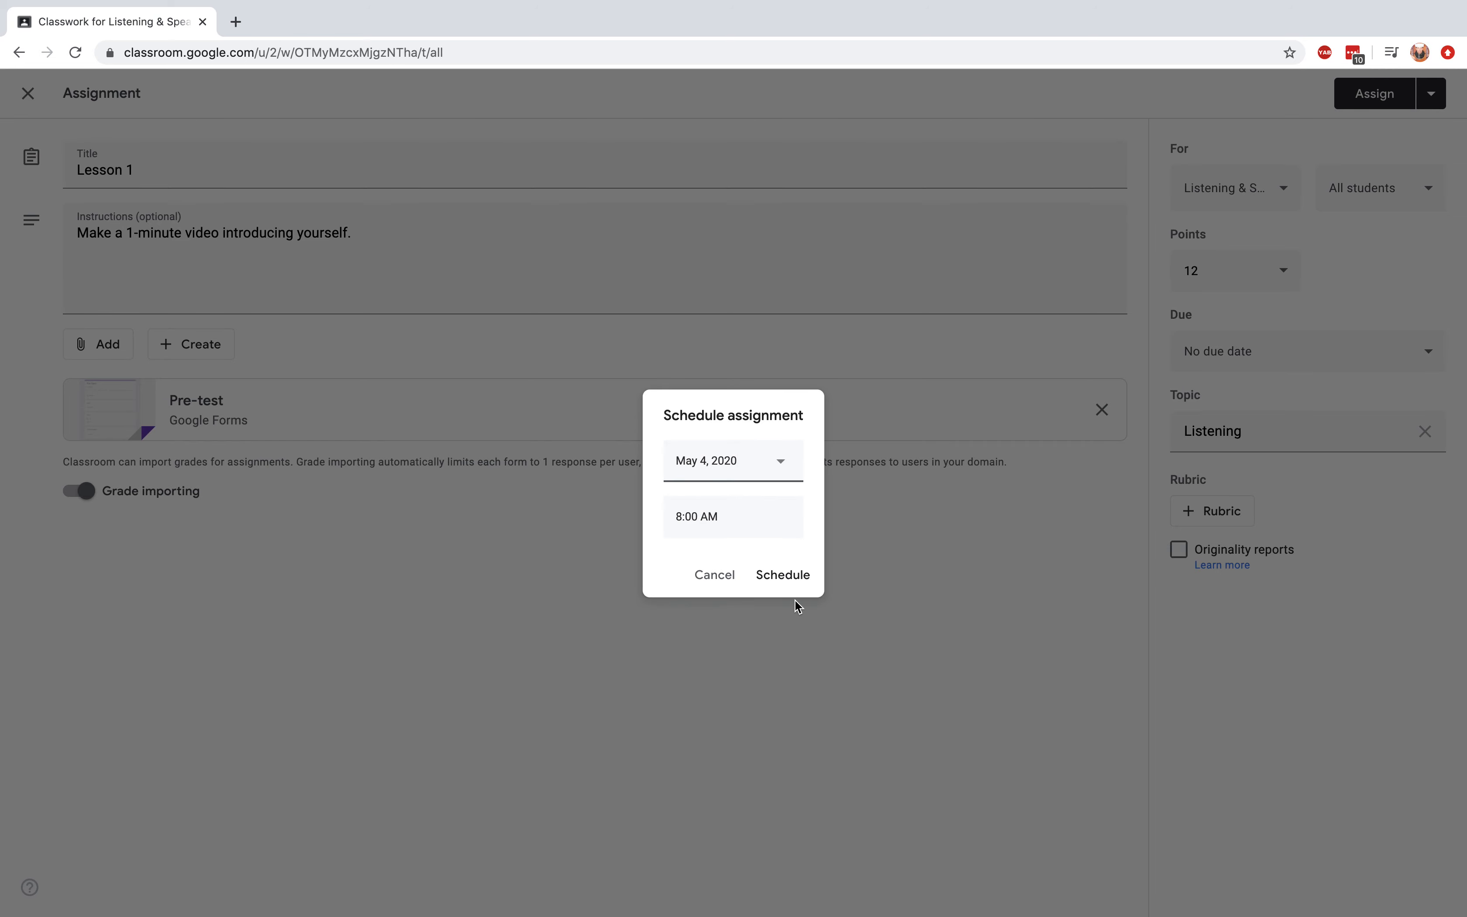
pyautogui.click(797, 573)
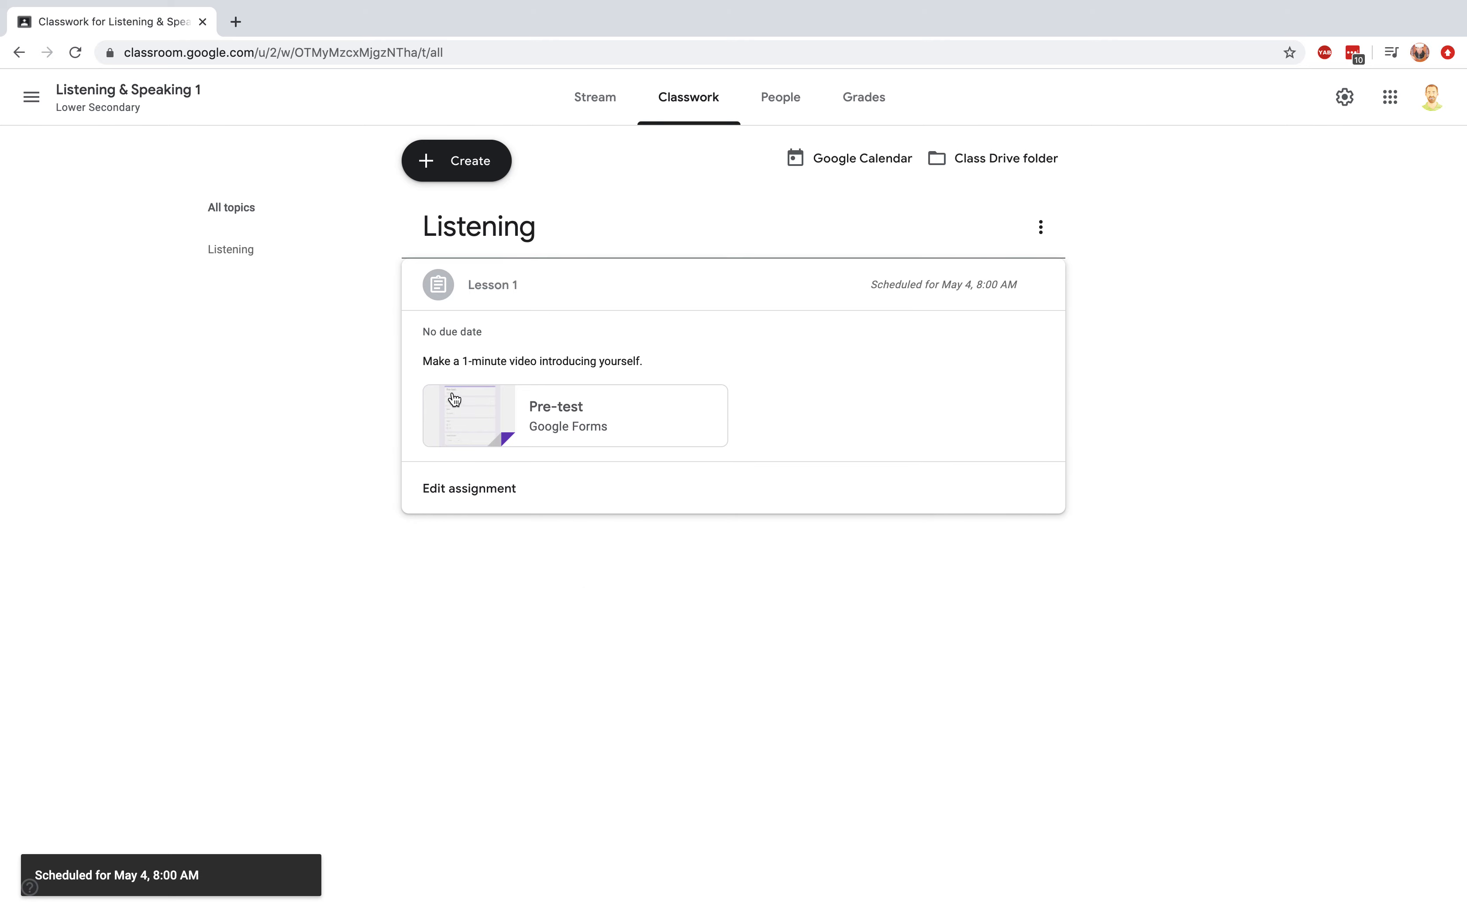
# - View the class's People and Grades pages and go back to the class Stream
pyautogui.click(784, 108)
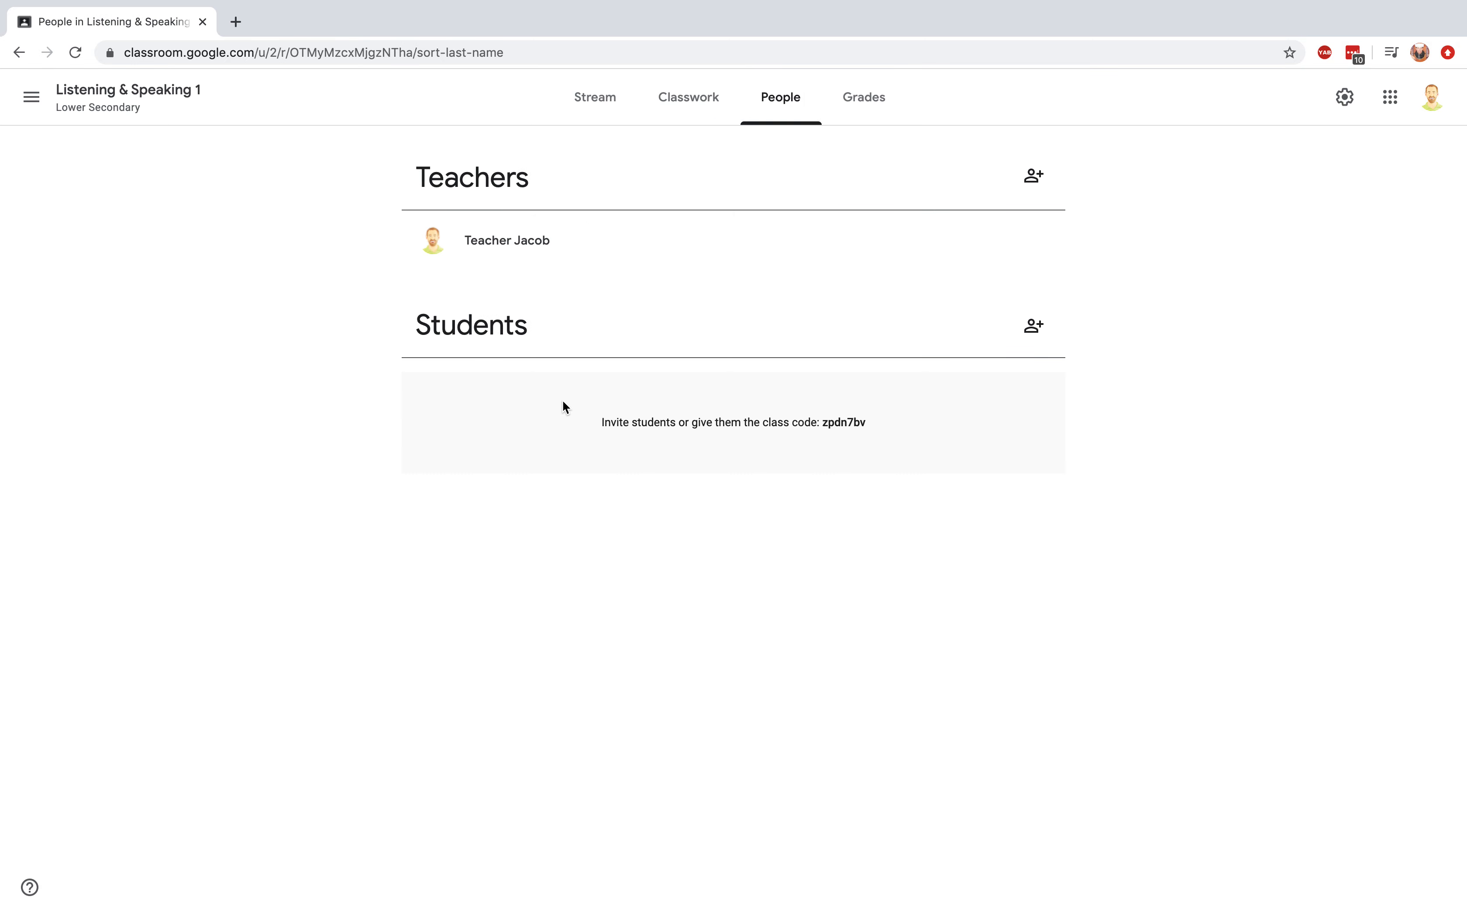
pyautogui.click(863, 110)
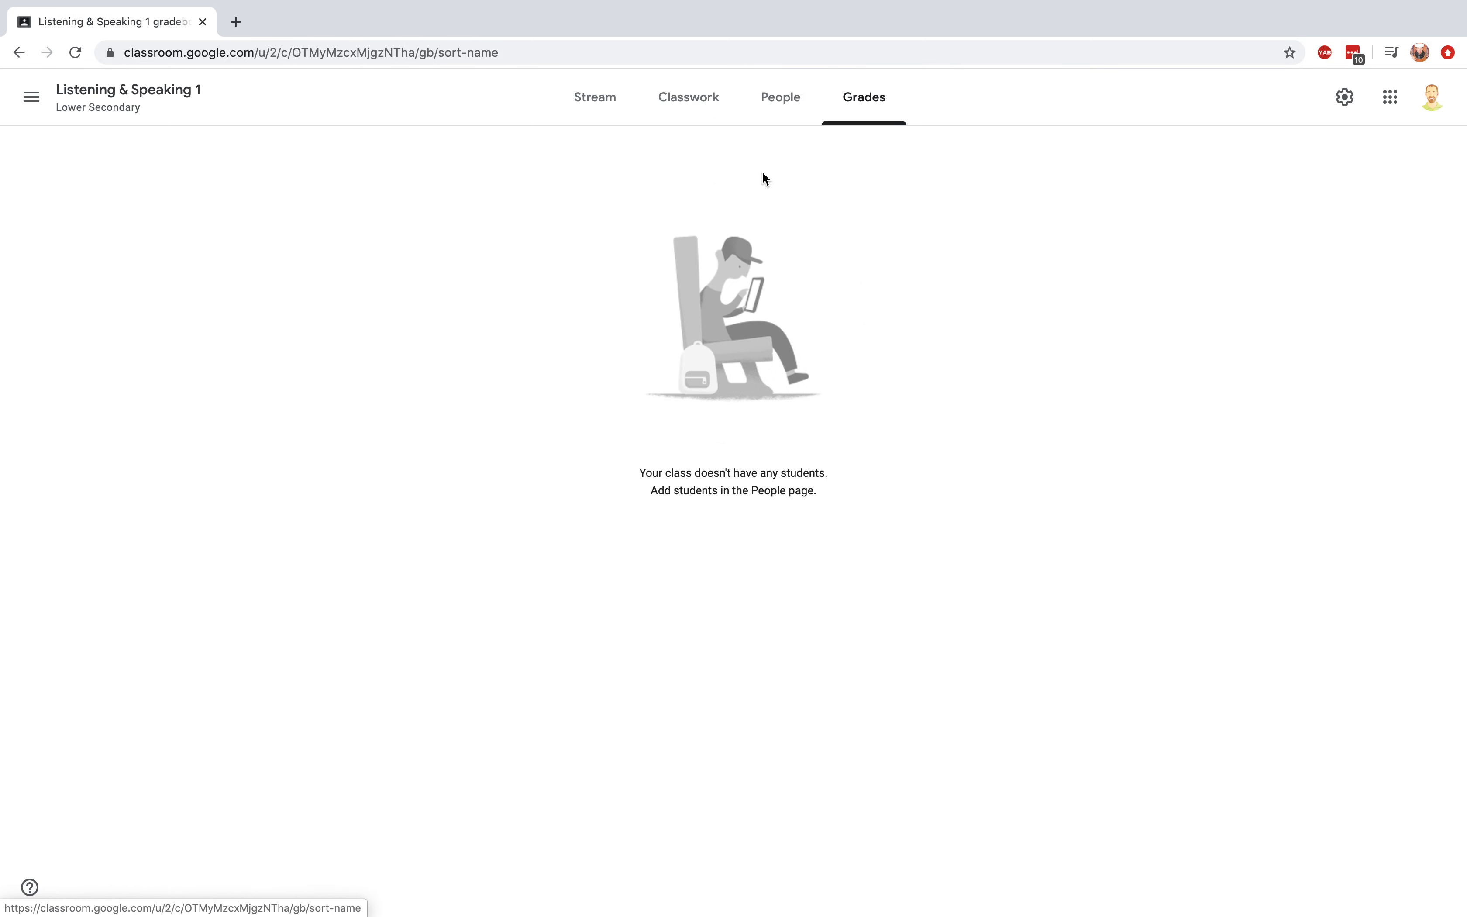
pyautogui.click(602, 114)
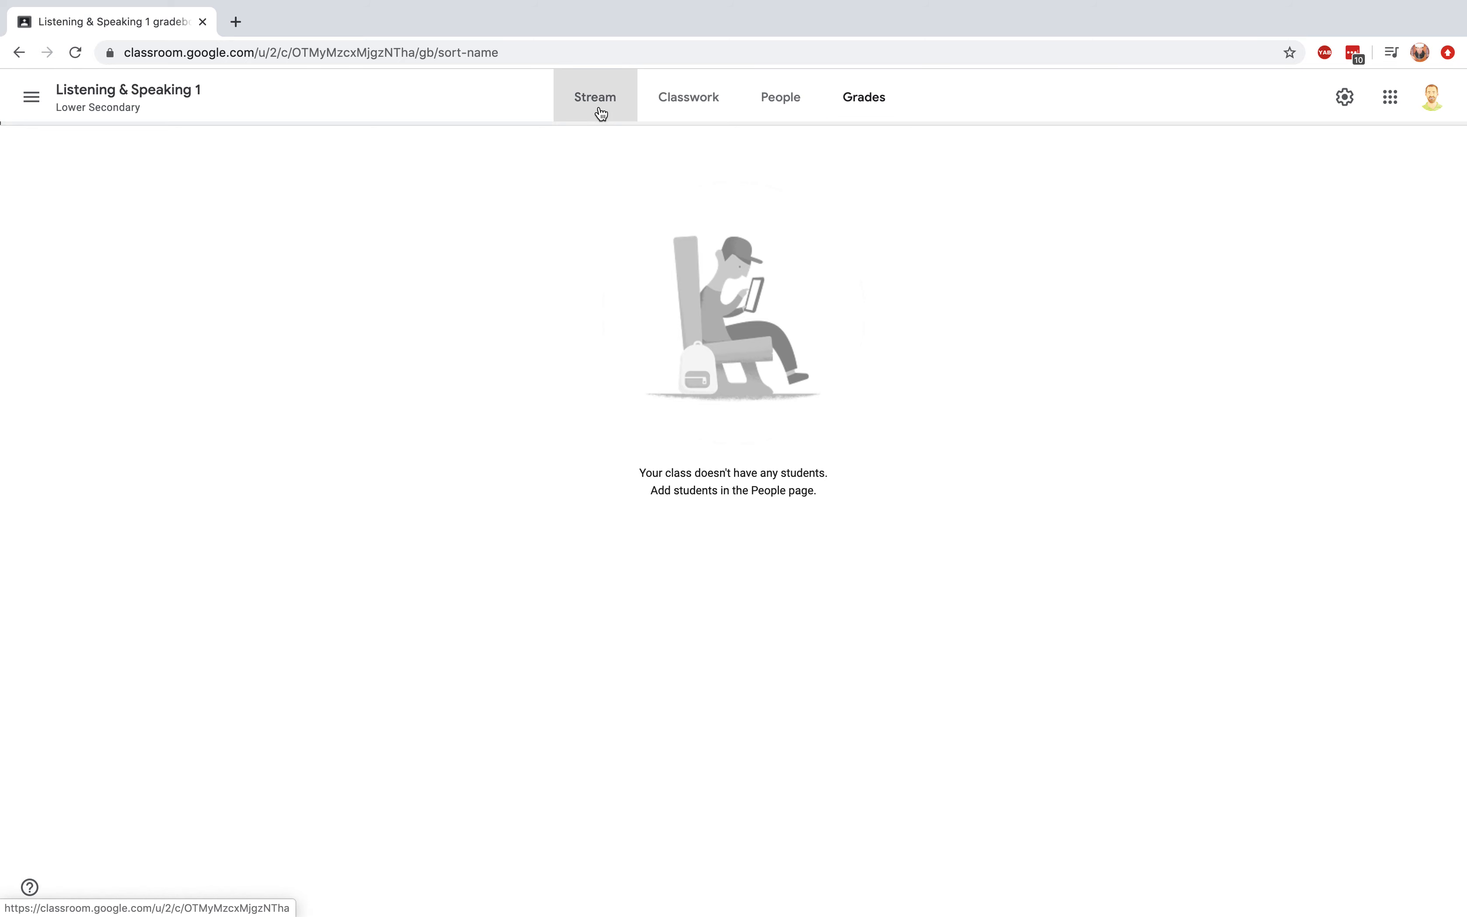